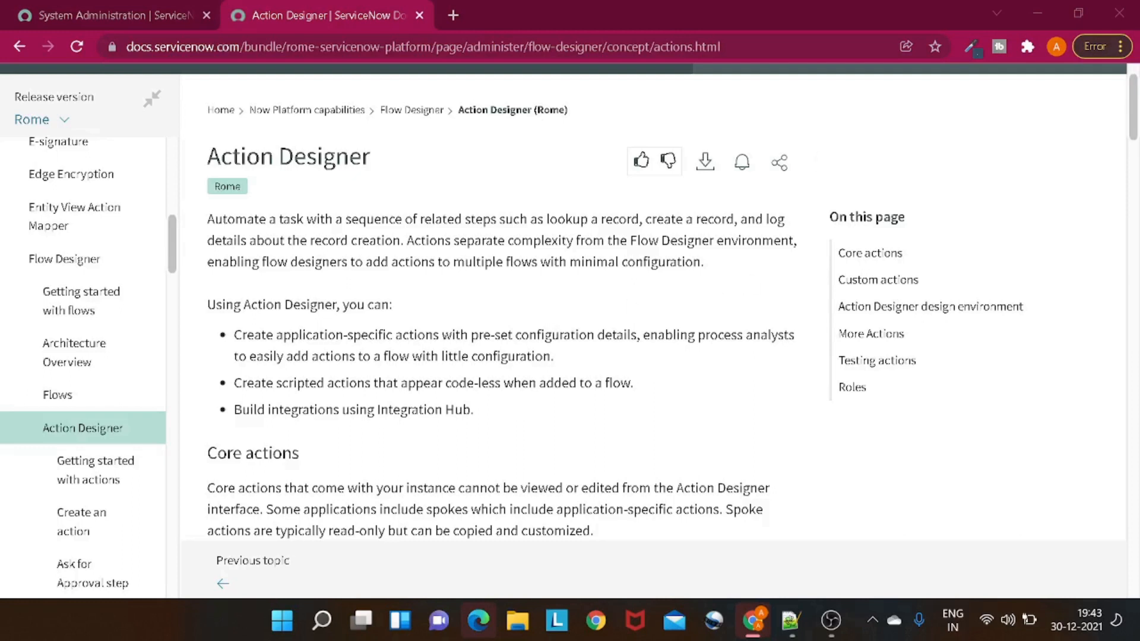
Step: Find Flow Designer in the ServiceNow instance's application navigator by filtering for "flow des" and open it in a new browser tab
scroll(737, 297, down, 1)
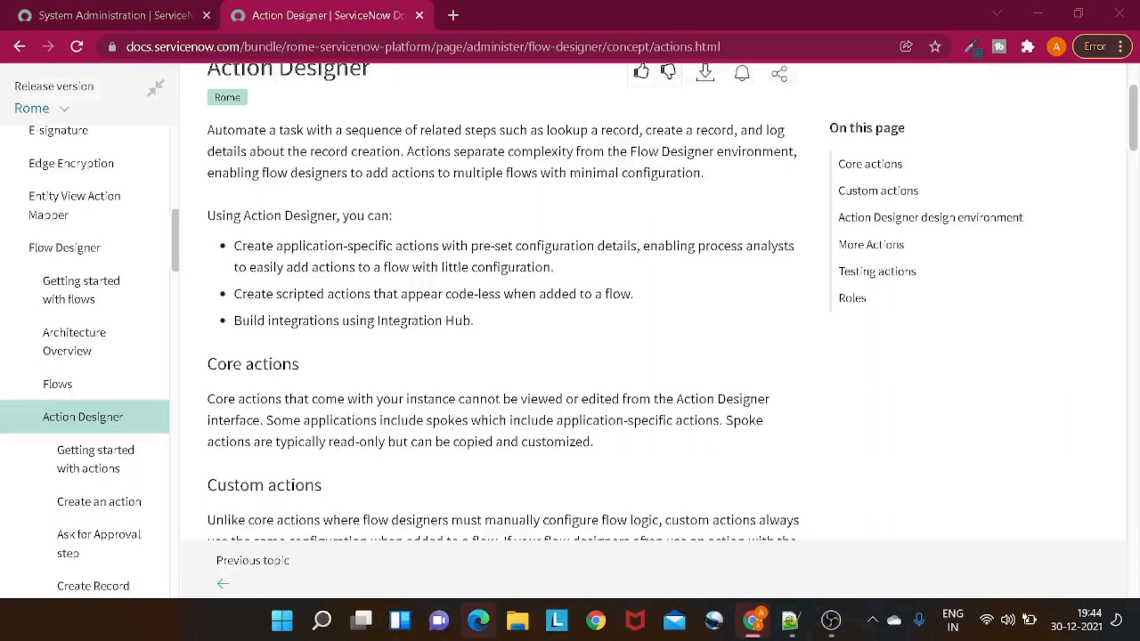
click(148, 17)
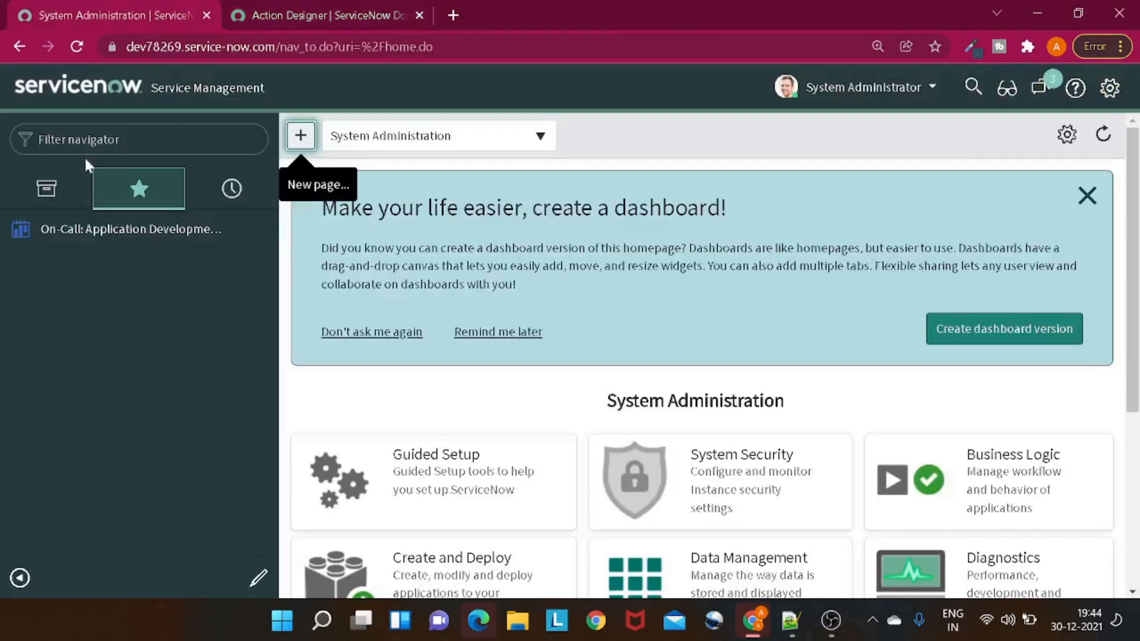
click(65, 182)
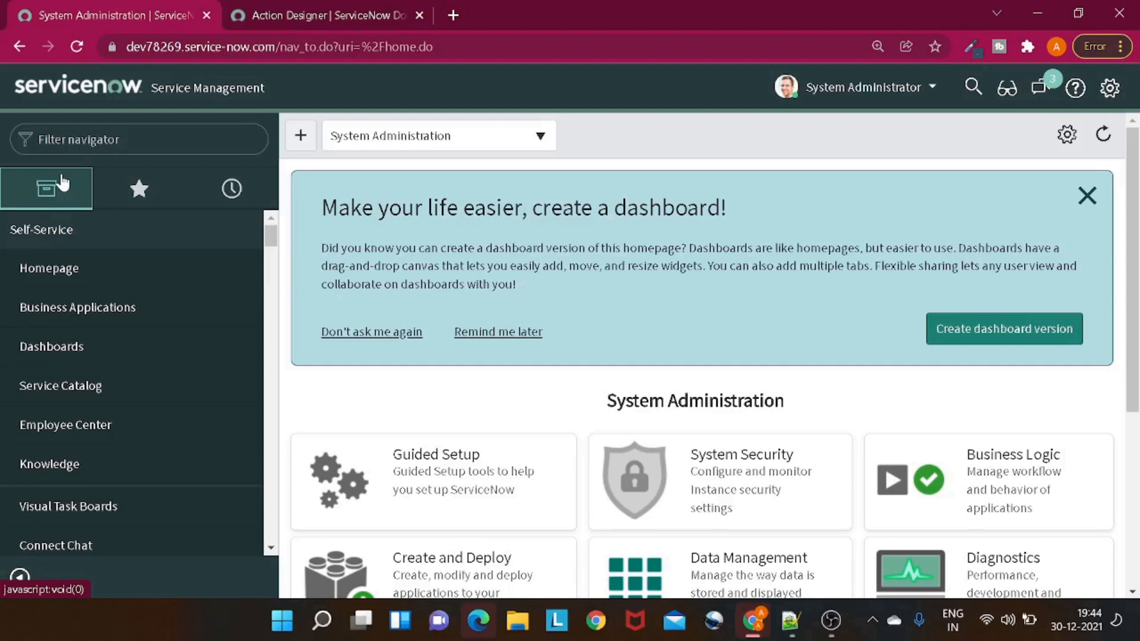
click(89, 140)
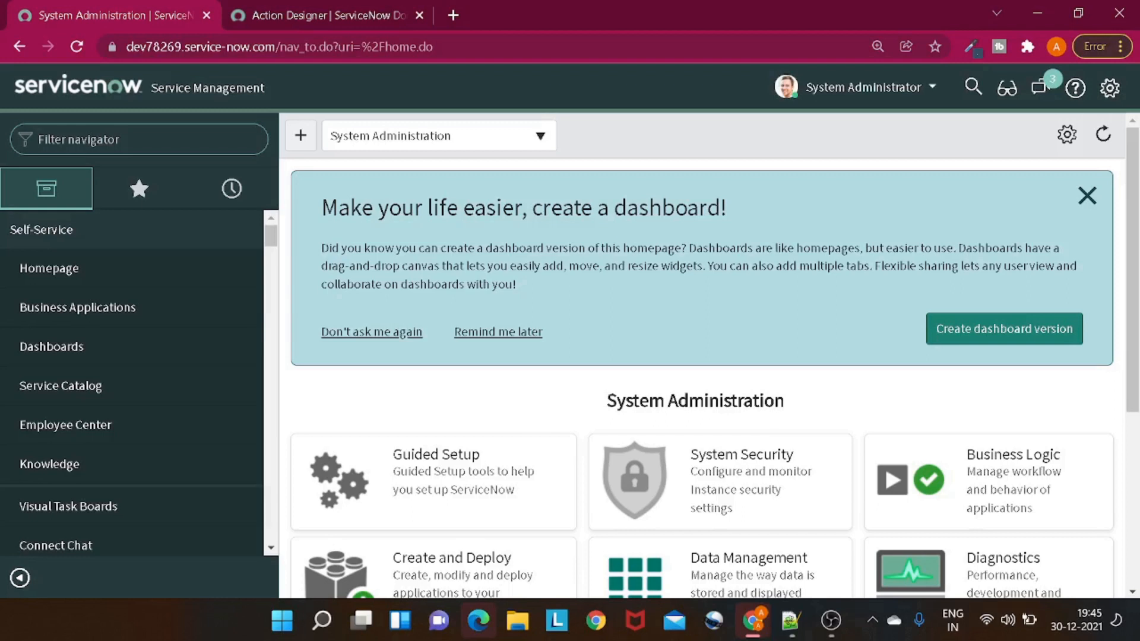
text(flow des)
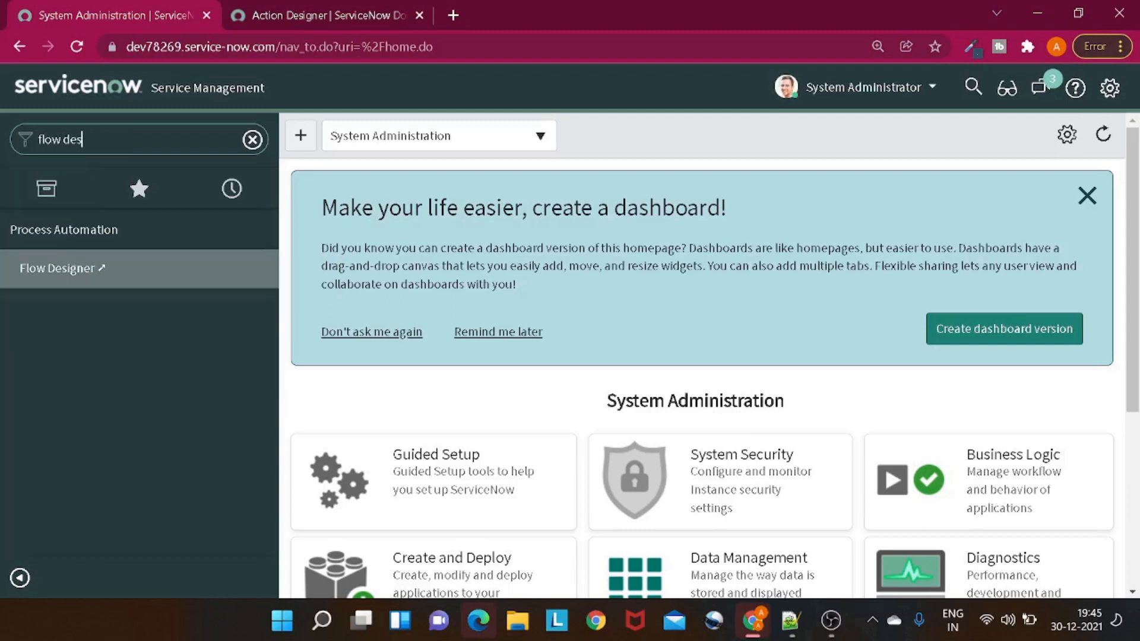
right_click(69, 278)
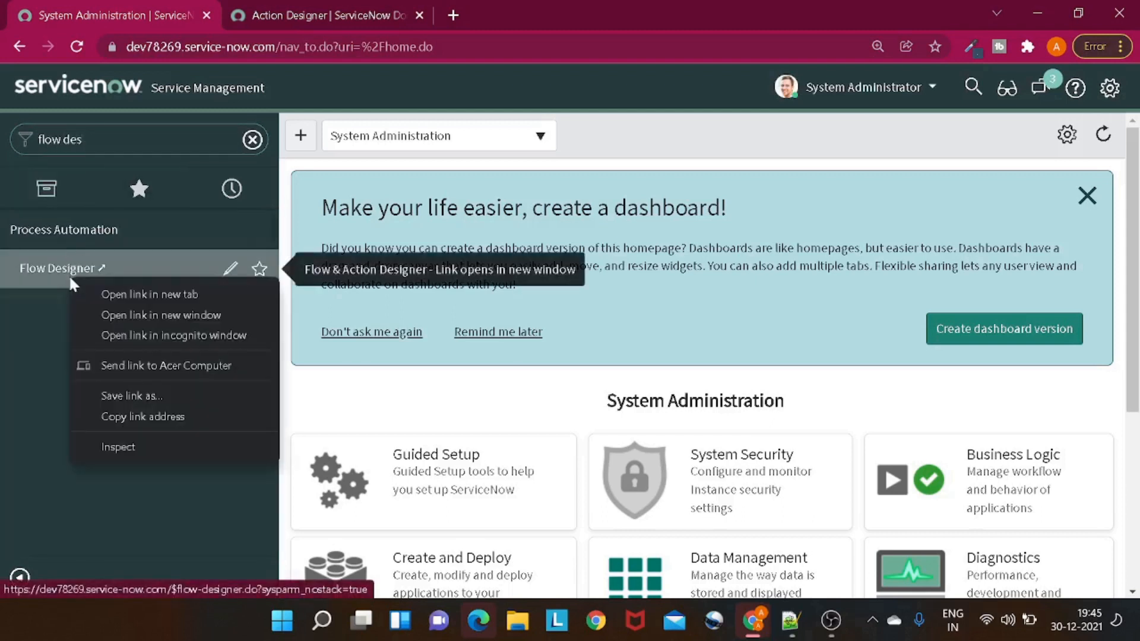
click(102, 289)
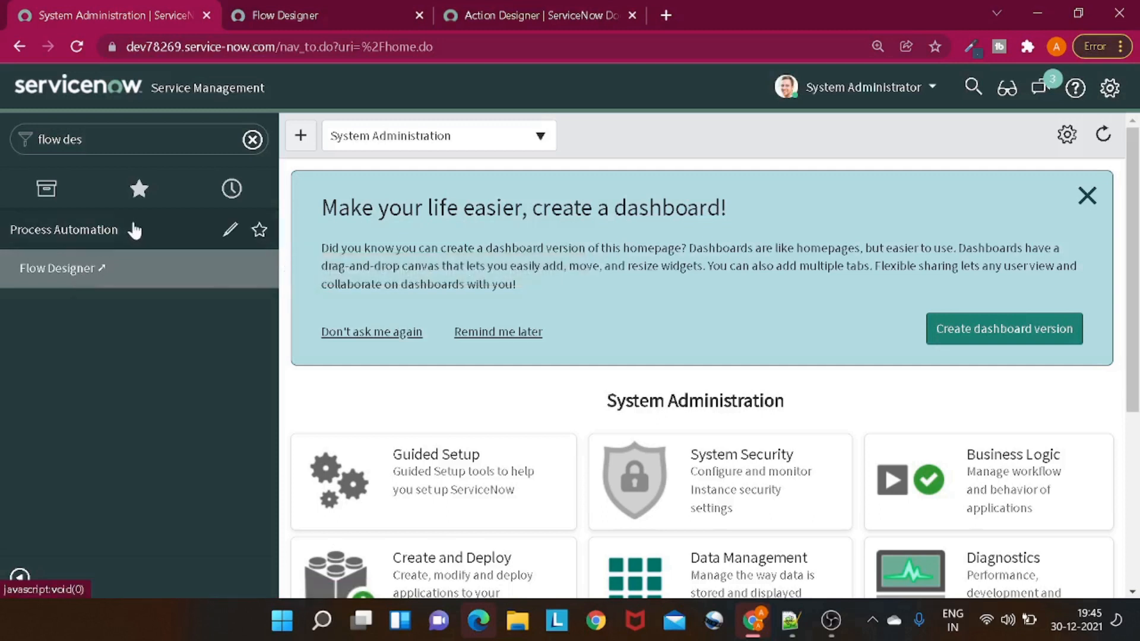
click(305, 11)
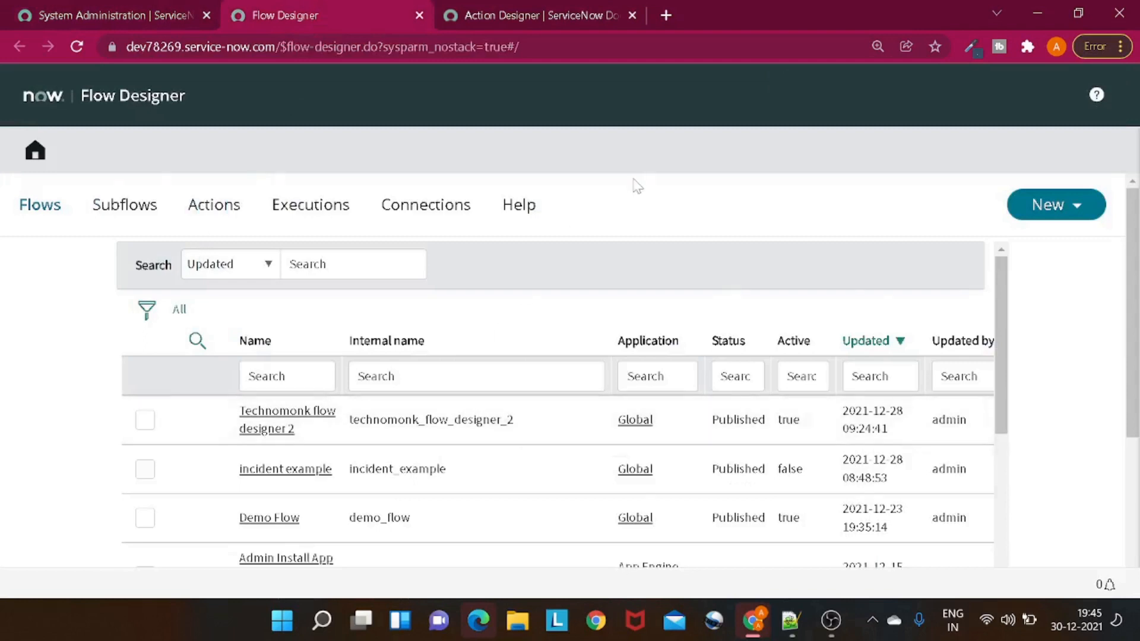
Step: Open the flow "Technomonk flow designer 2" from the list of flows
scroll(634, 184, down, 3)
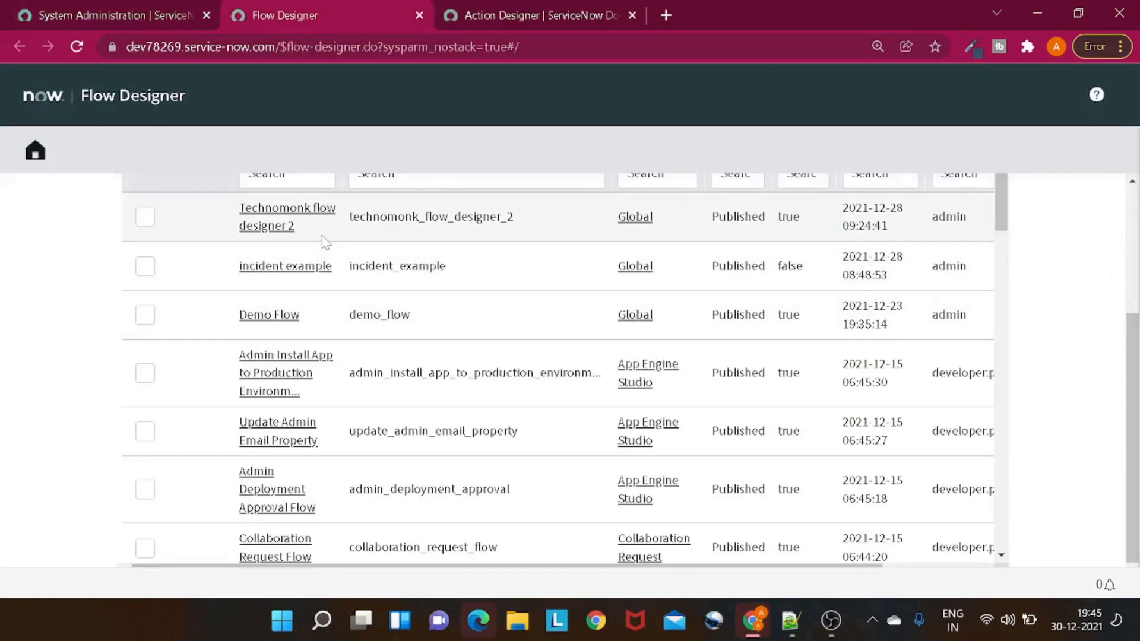
drag(294, 226, 233, 212)
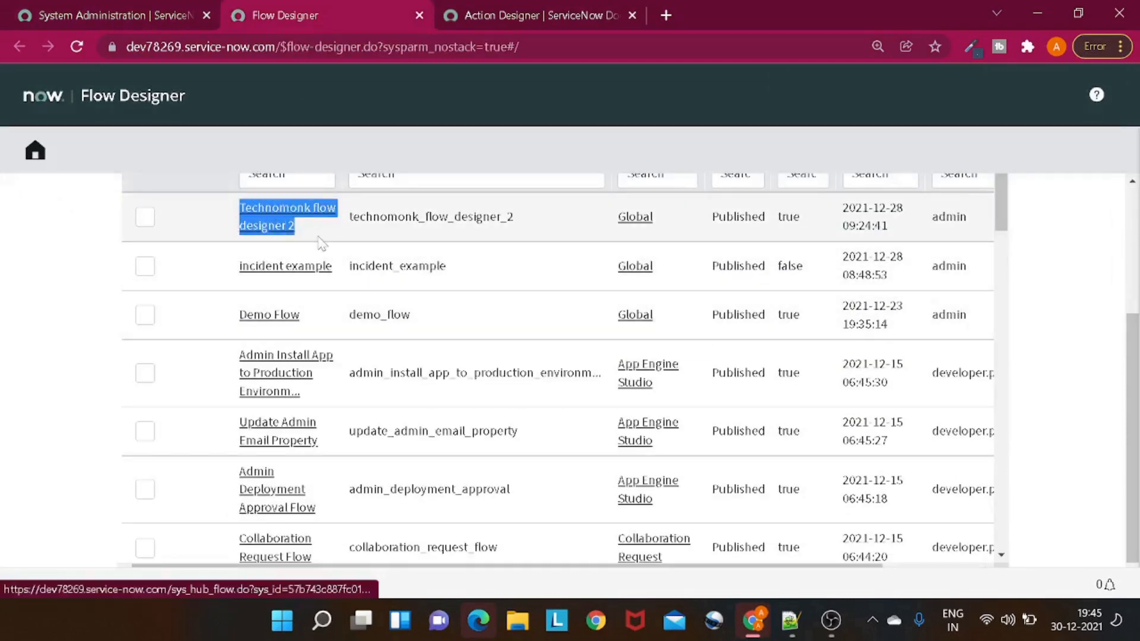
scroll(331, 259, up, 3)
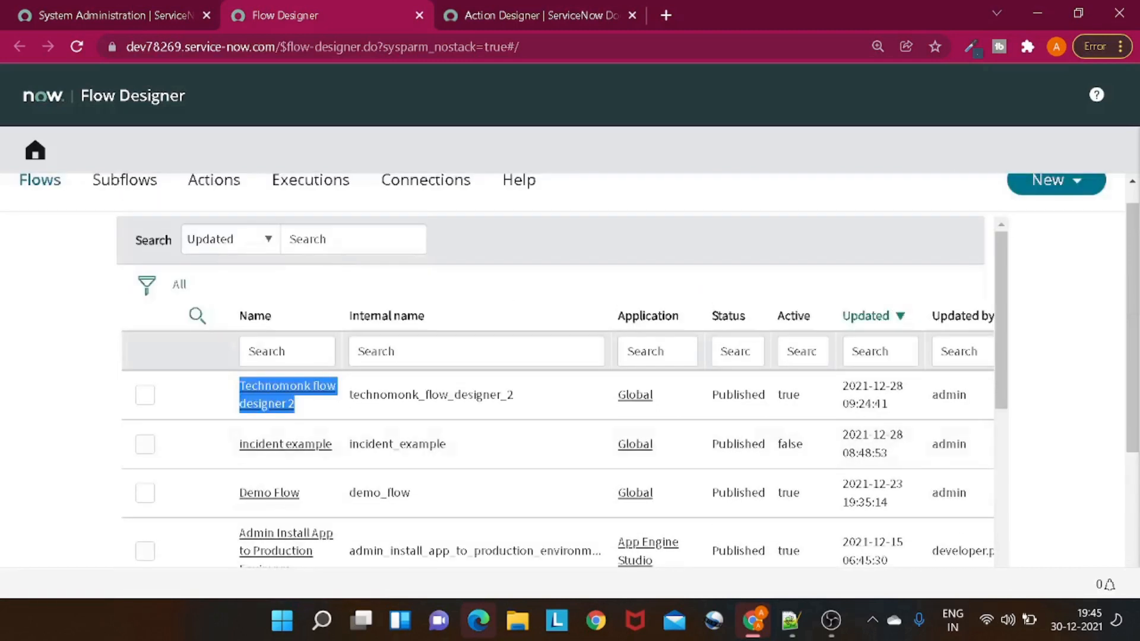
scroll(570, 371, up, 1)
scroll(369, 291, down, 2)
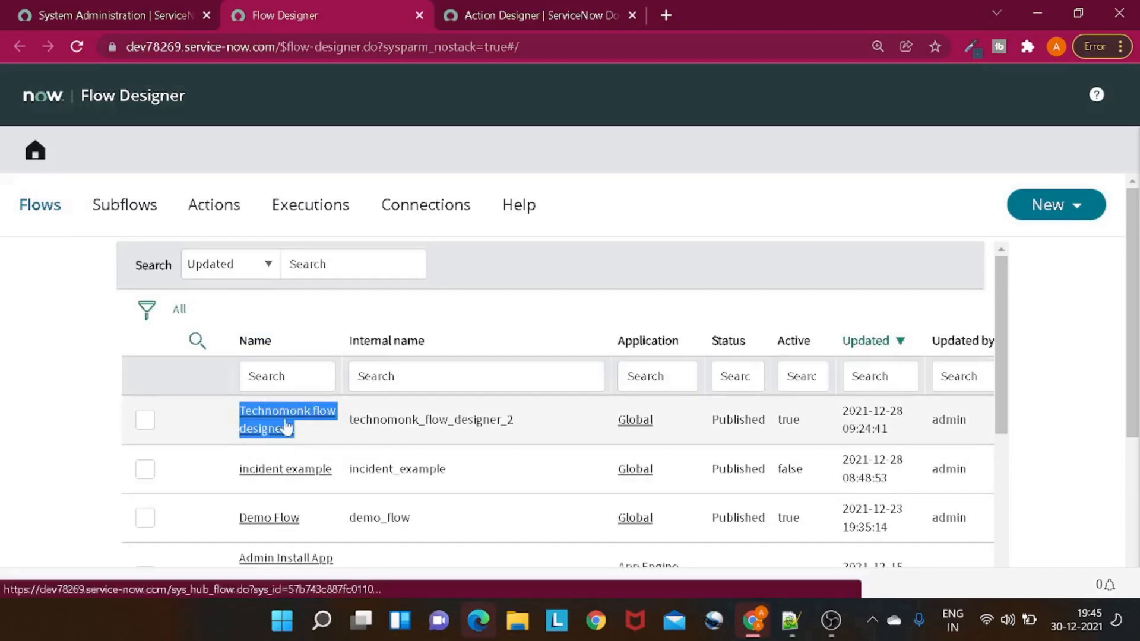
click(287, 424)
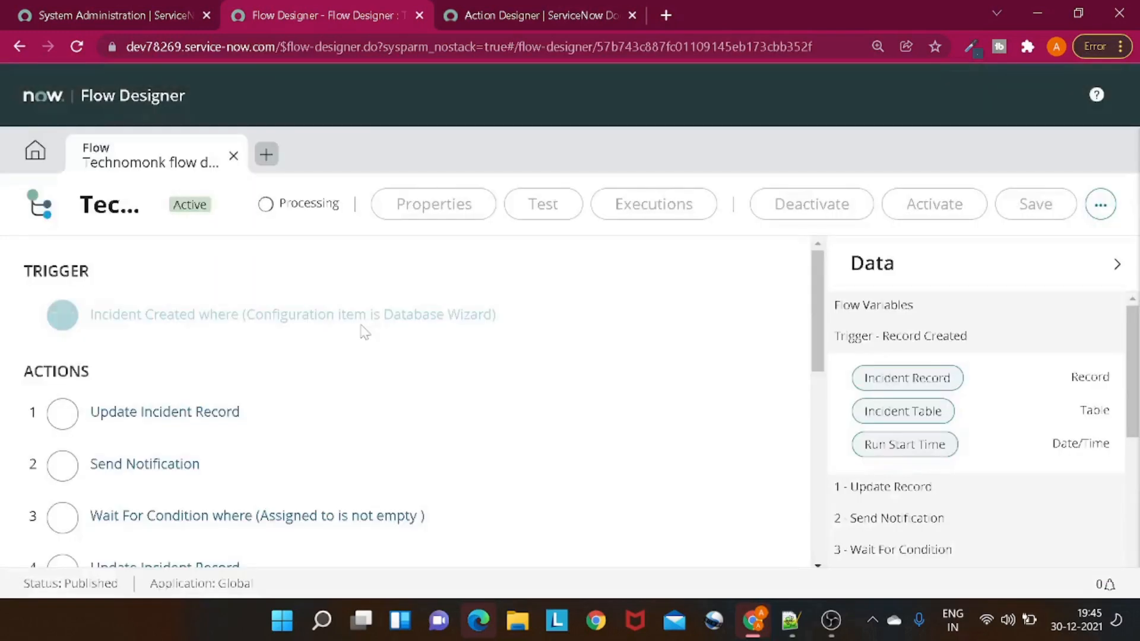
Step: Examine the most recent actions offered for a new step at the end of the flow
scroll(365, 333, down, 10)
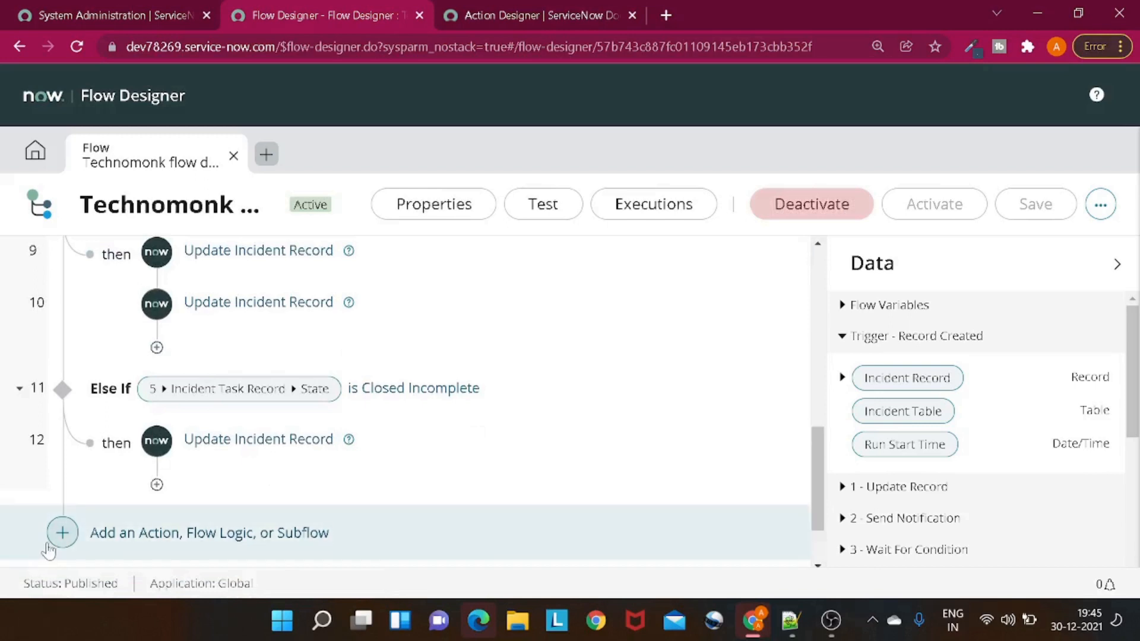
click(61, 532)
scroll(185, 489, down, 2)
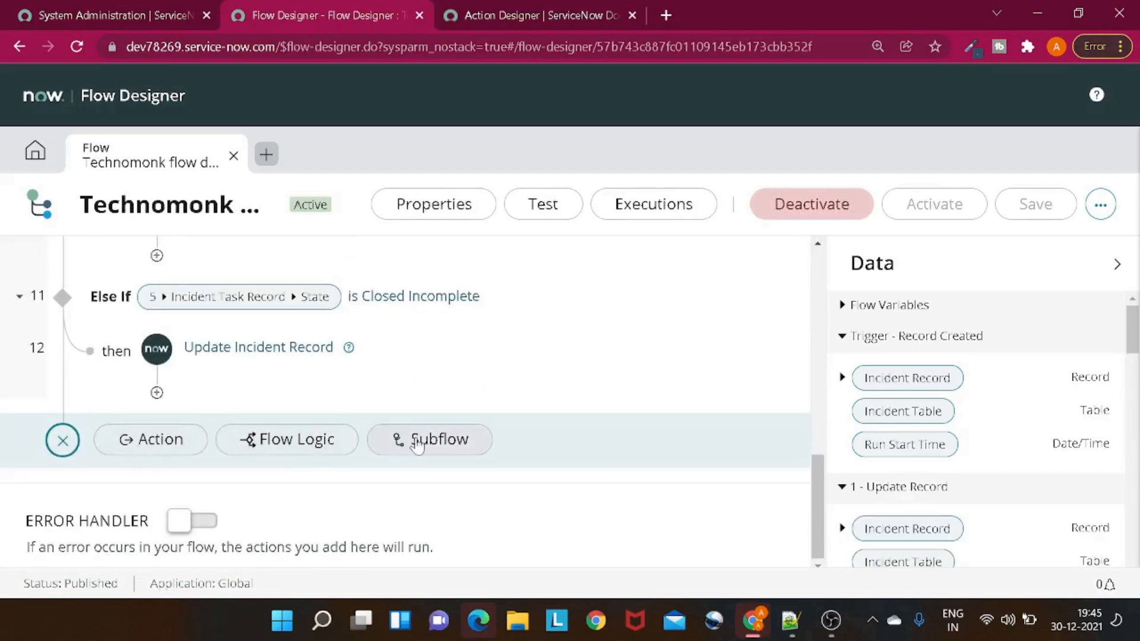
click(142, 441)
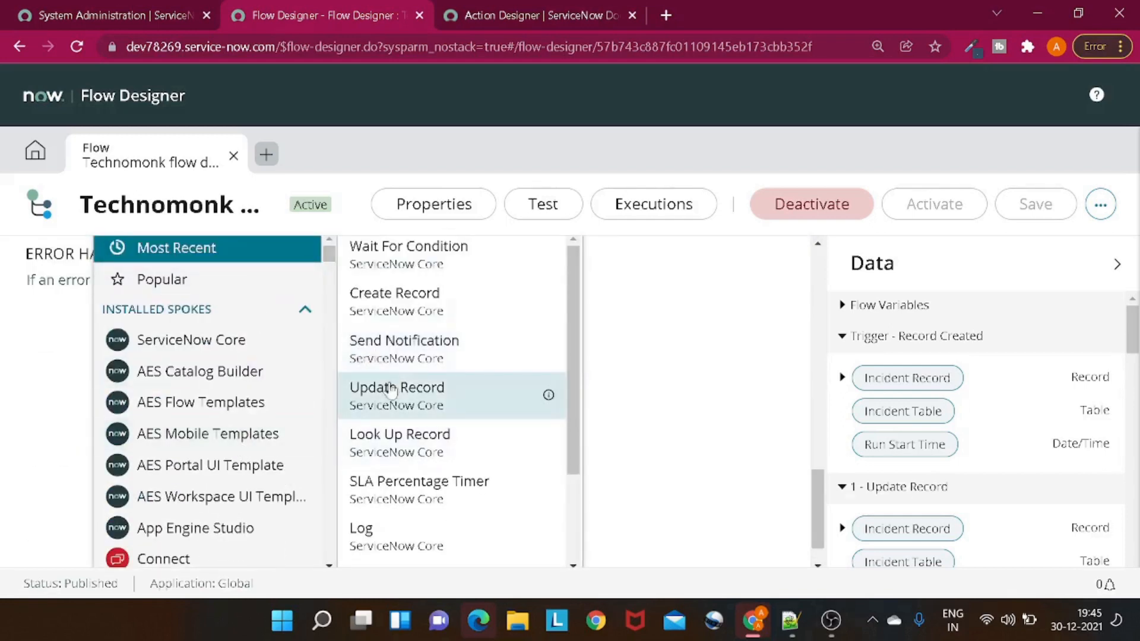
scroll(386, 451, up, 2)
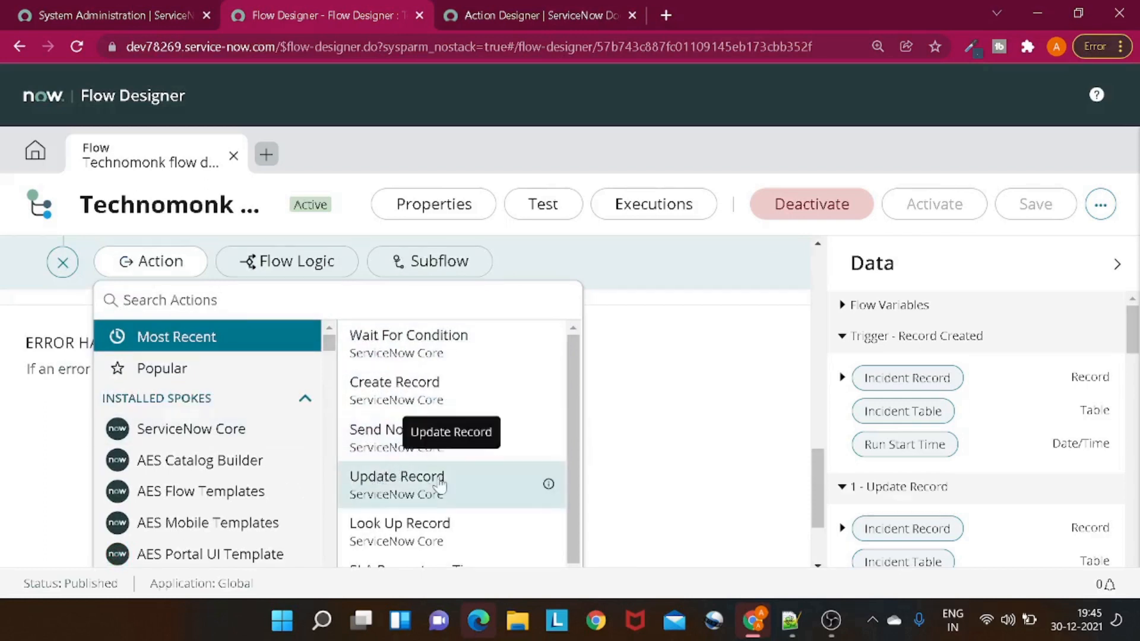
scroll(439, 486, down, 3)
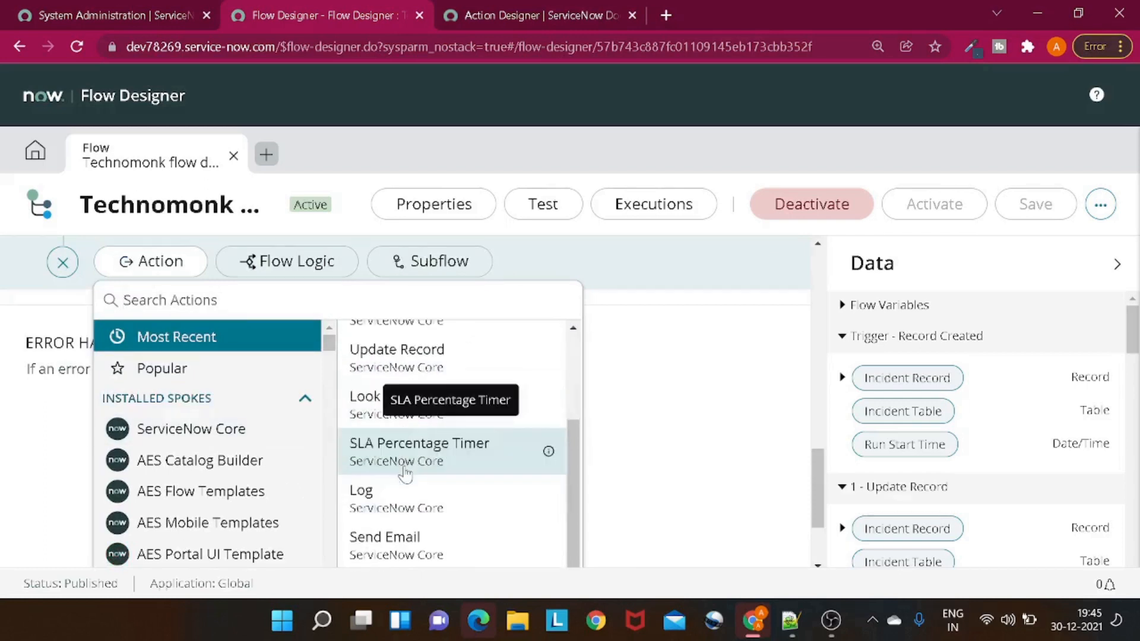
scroll(397, 412, down, 2)
scroll(409, 437, down, 3)
scroll(409, 438, up, 4)
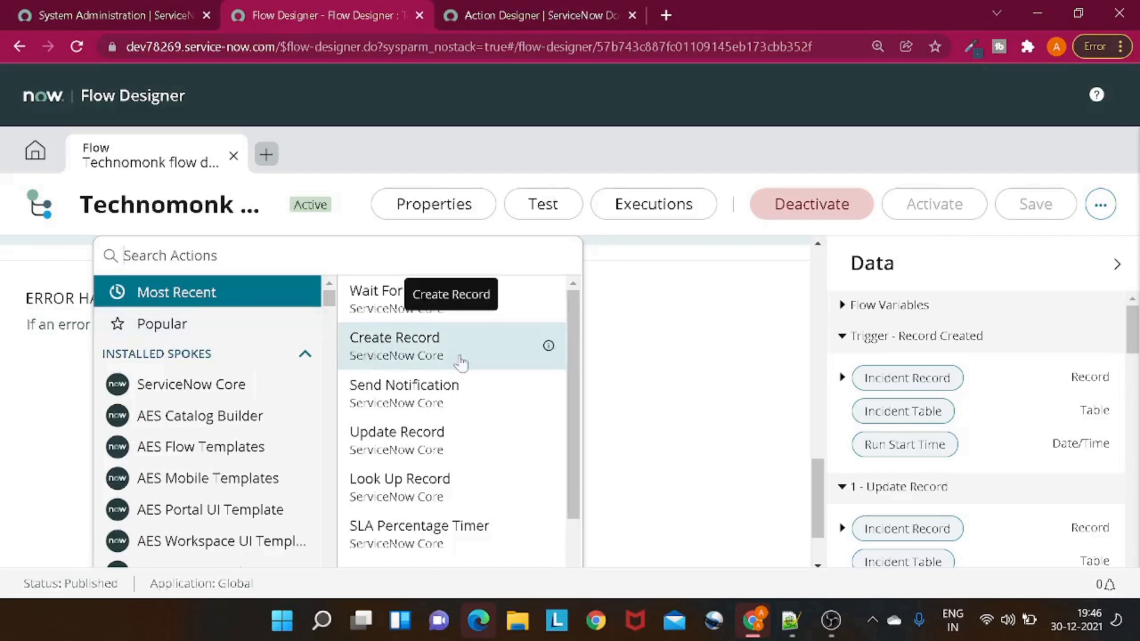
Step: Return to the Flow Designer home, show the list of actions, and filter it by the name "create"
click(30, 156)
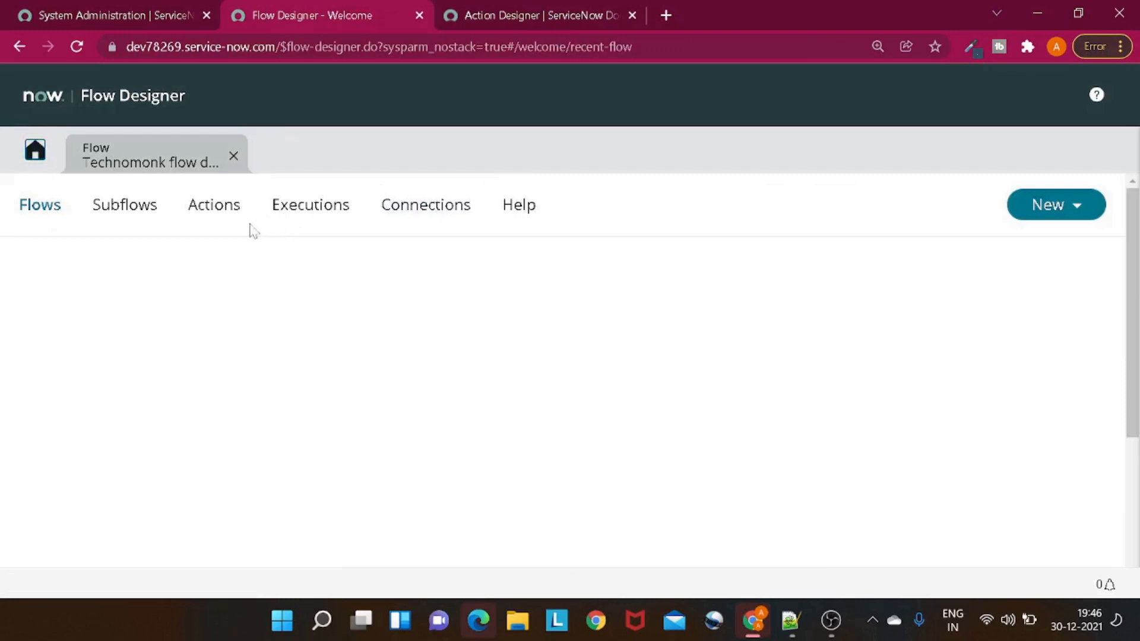
click(213, 205)
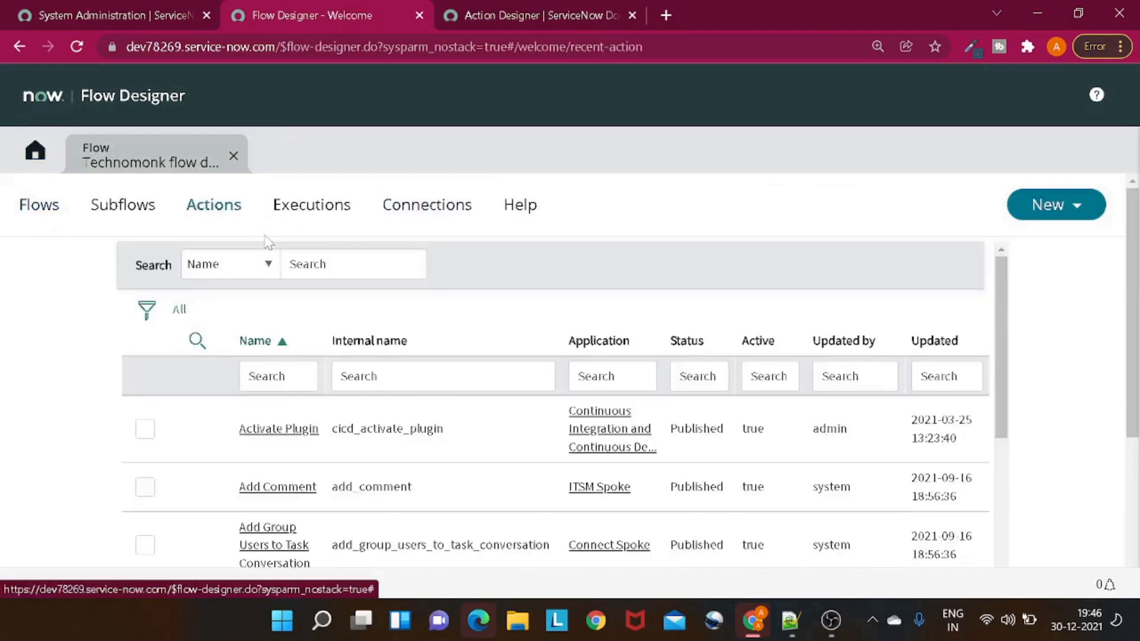
scroll(331, 314, down, 8)
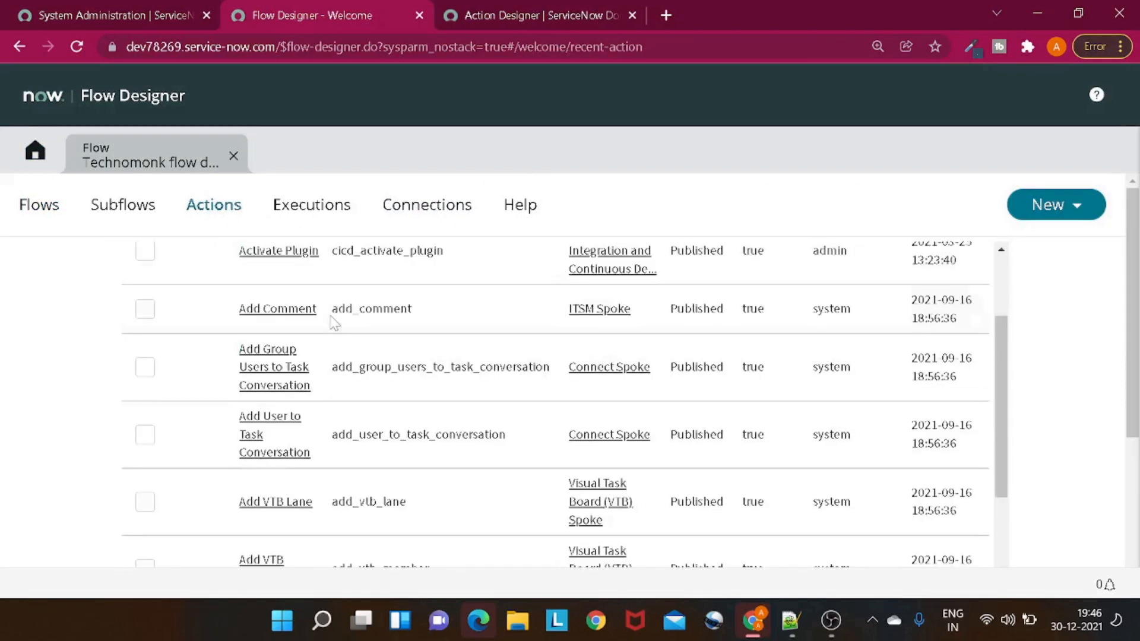
scroll(335, 323, up, 8)
scroll(335, 323, down, 3)
scroll(334, 323, up, 3)
click(249, 376)
text(create)
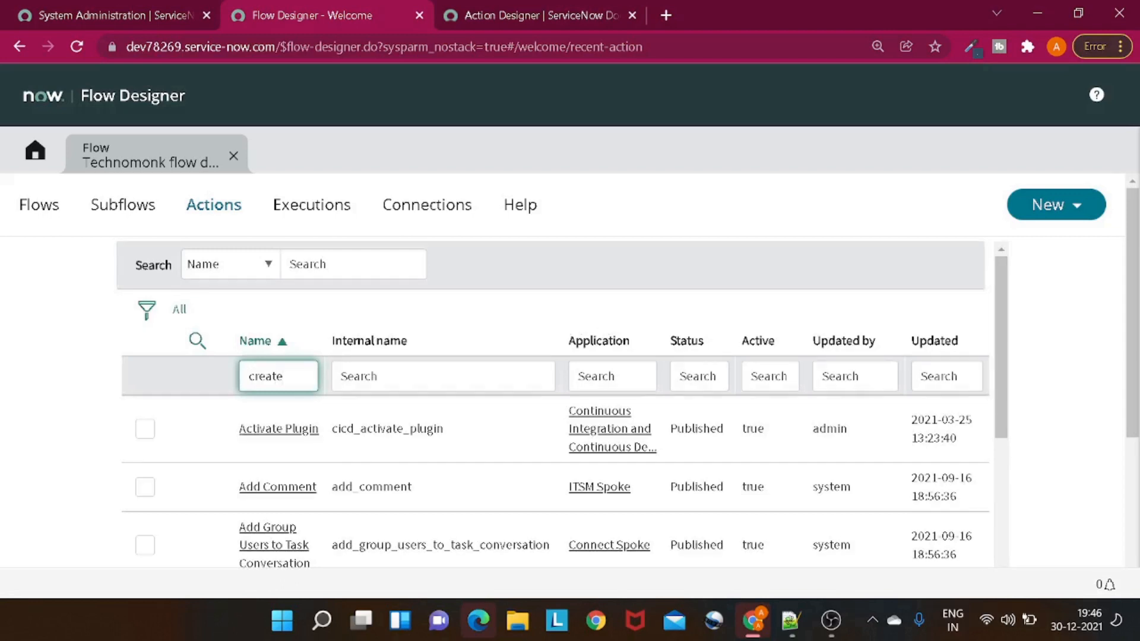
key(Return)
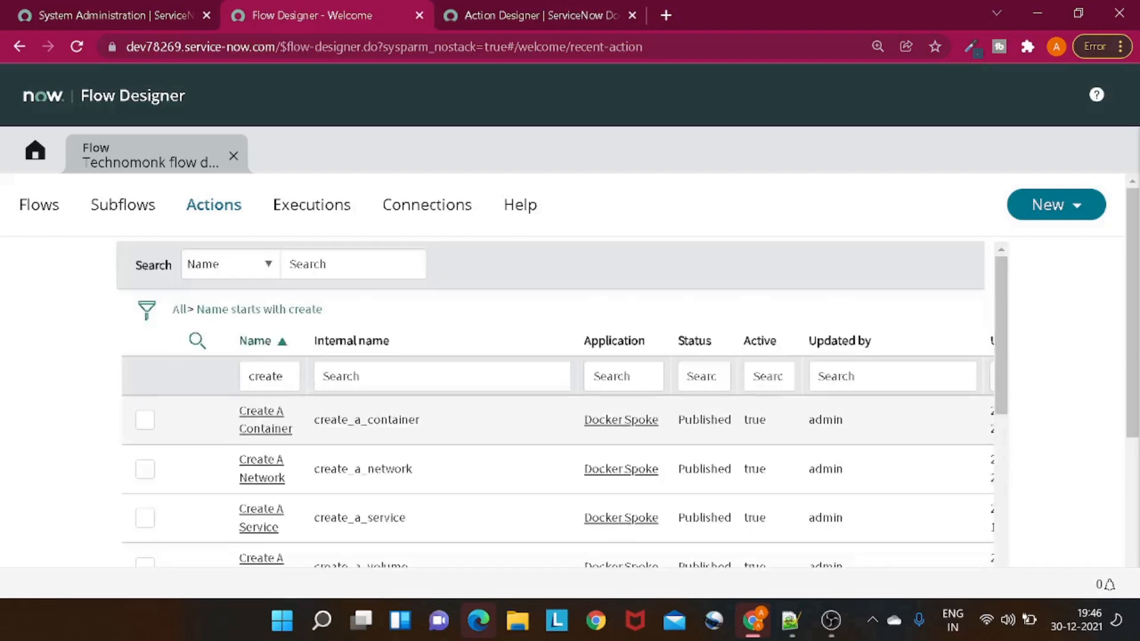
Step: Look through the filtered actions and narrow the name filter to "create record"
scroll(374, 432, down, 10)
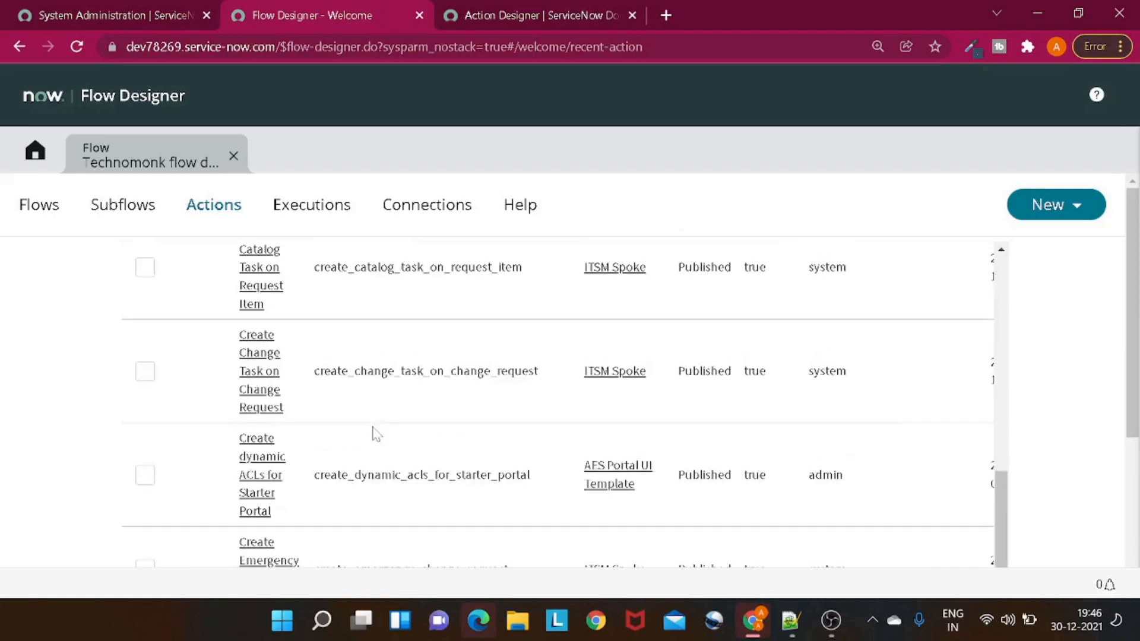
scroll(376, 434, down, 8)
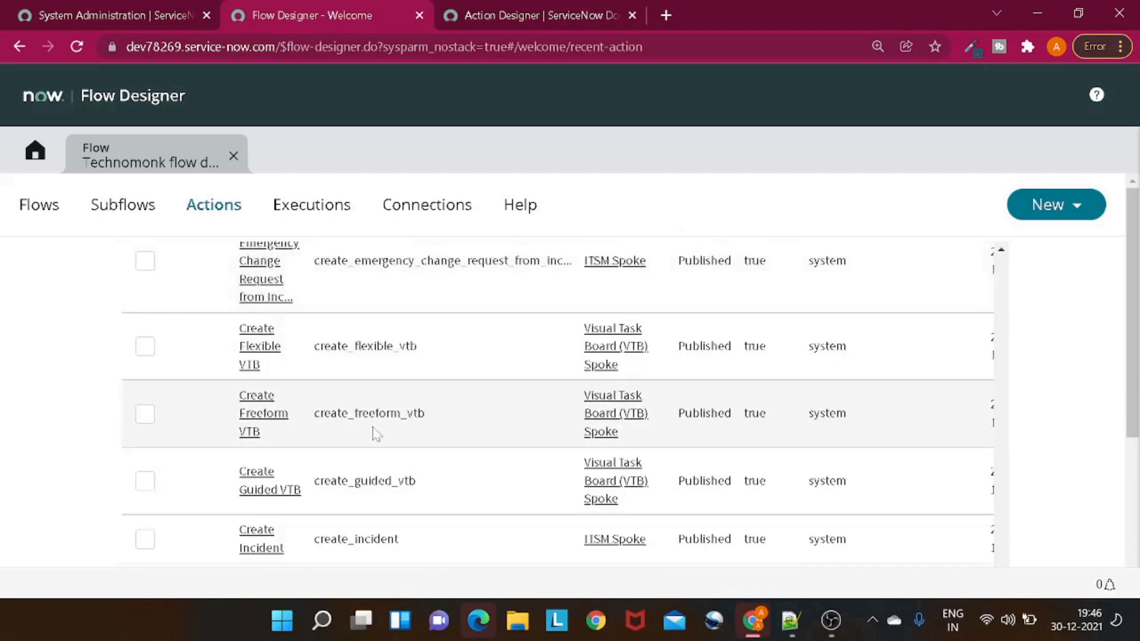
scroll(375, 449, up, 1)
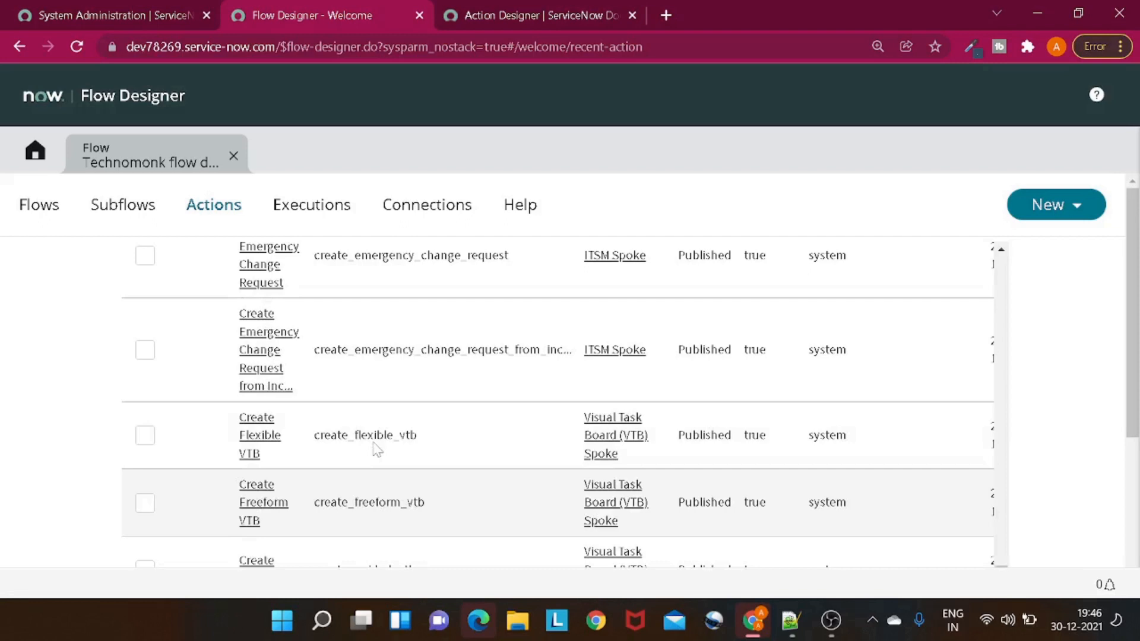
scroll(559, 403, up, 10)
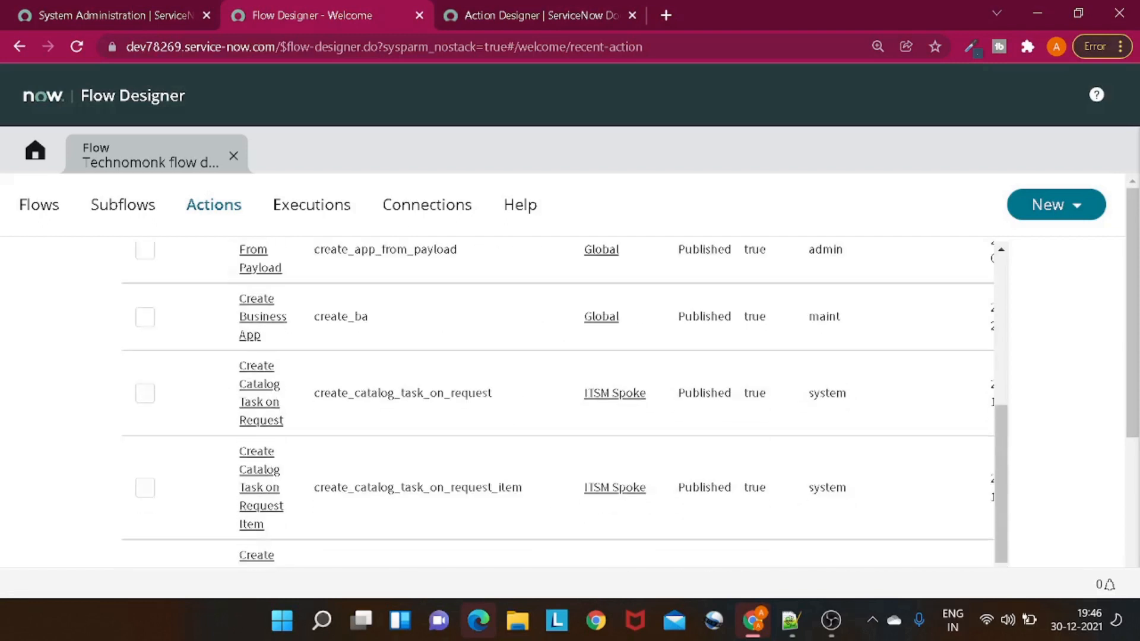
scroll(558, 404, down, 1)
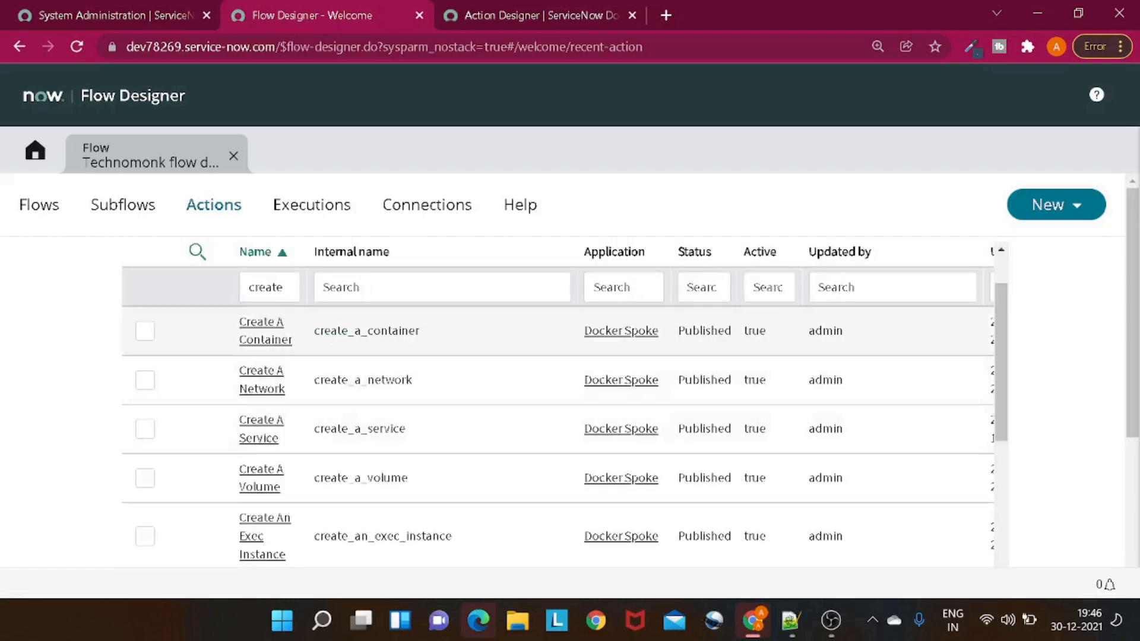
click(285, 288)
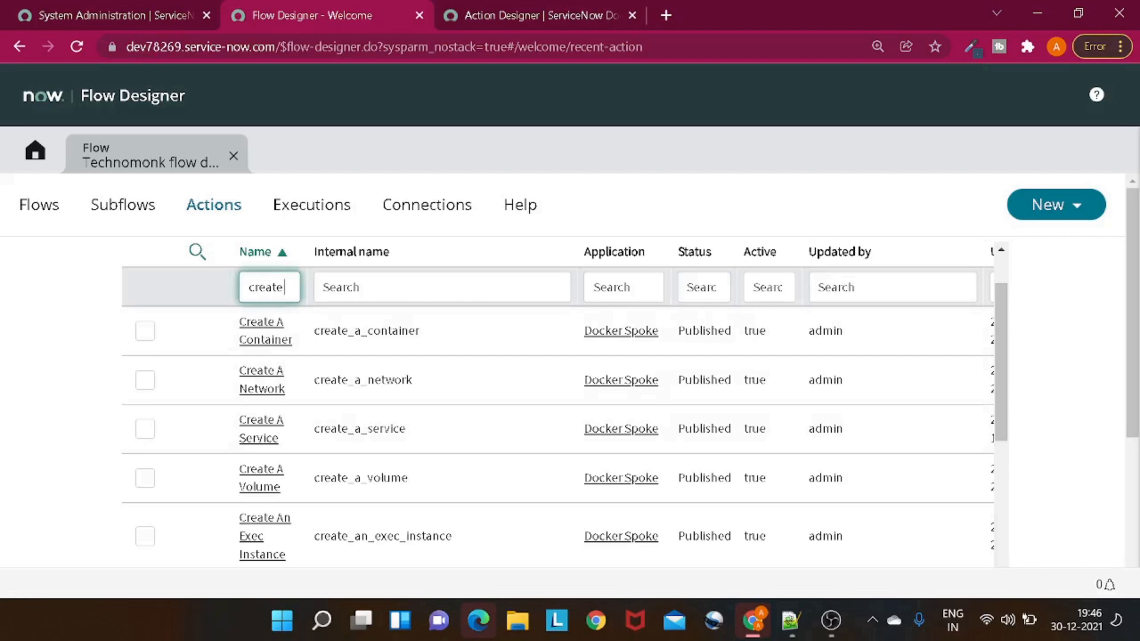
text(record)
key(Return)
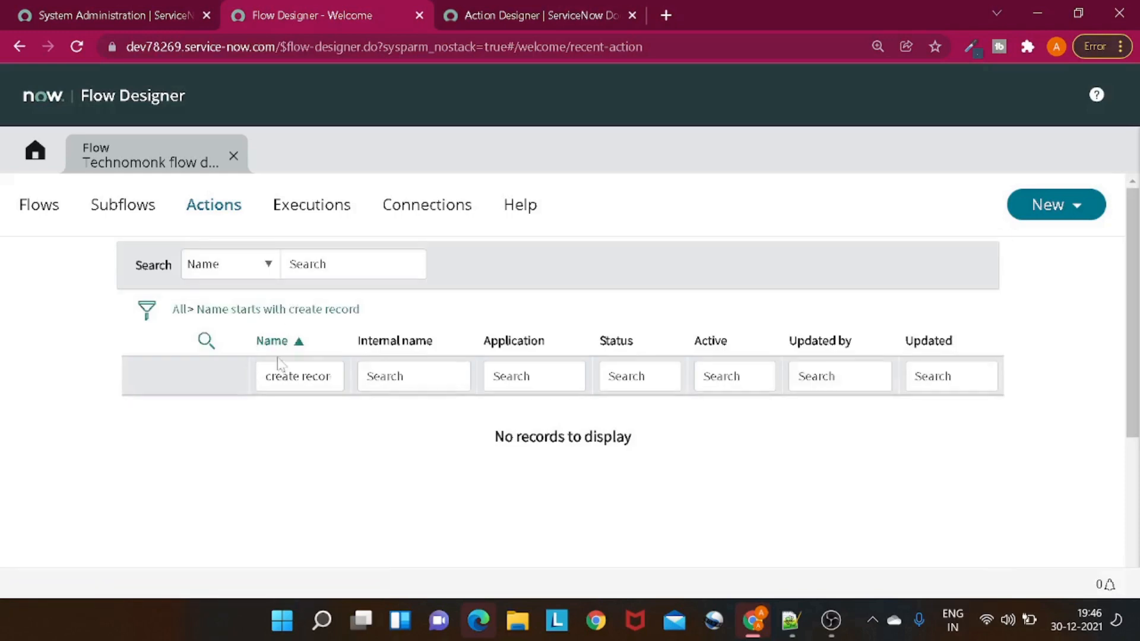
Step: Clear the name filter, open the Activate Plugin action, and dismiss its subscription notice to view its inputs and output variables
click(192, 311)
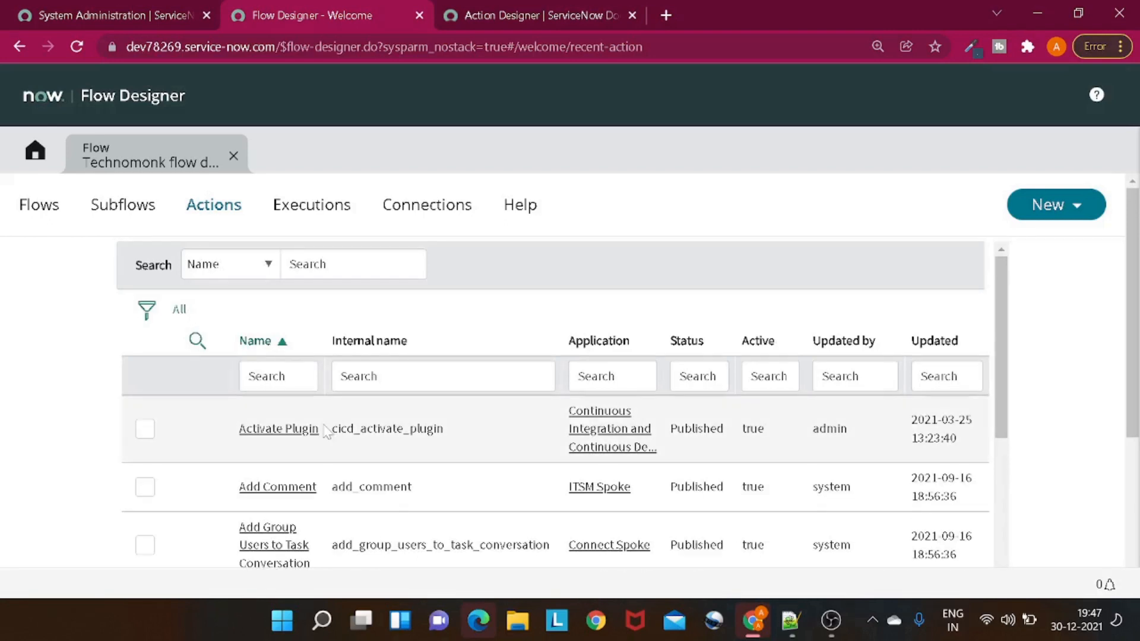
click(290, 429)
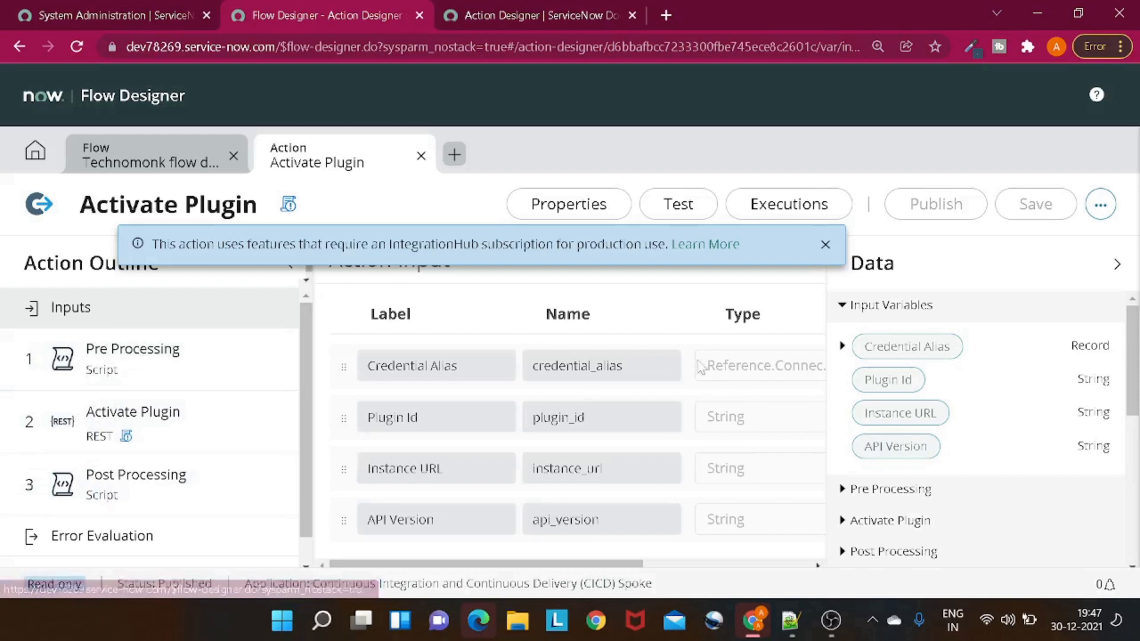
click(825, 244)
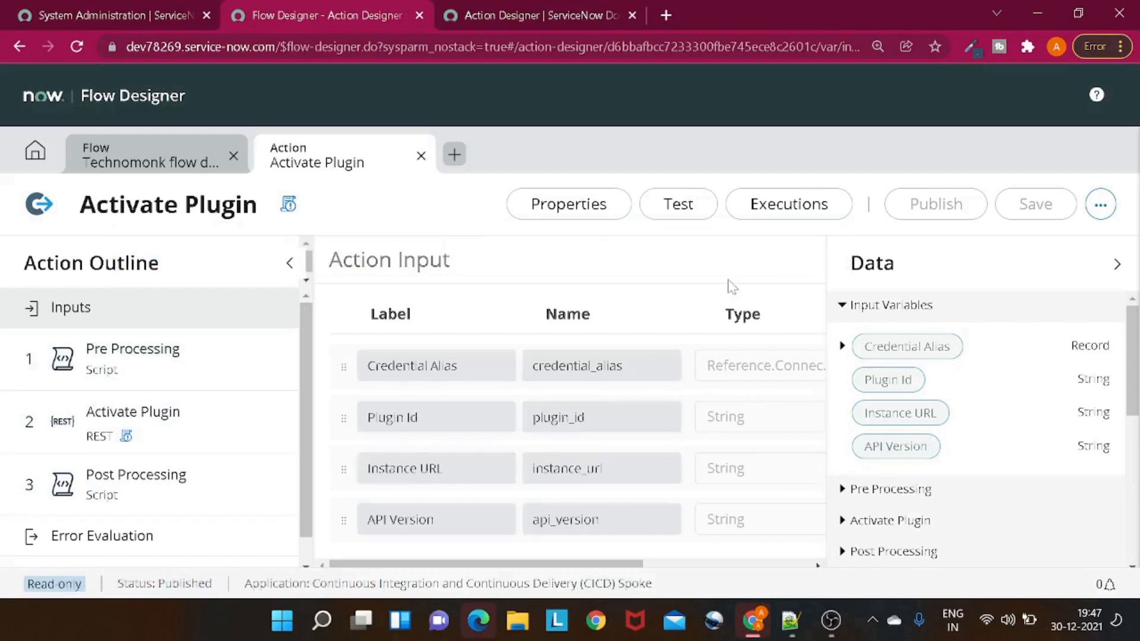
scroll(1093, 365, down, 3)
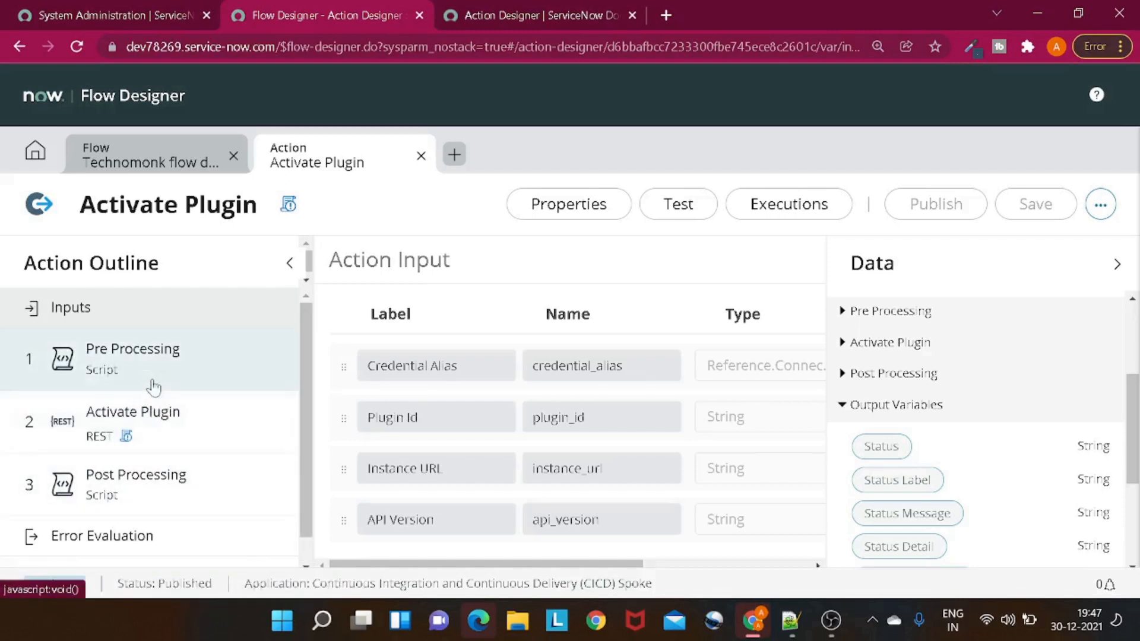
Step: Examine the script of the Pre Processing step and the remaining outline of the Activate Plugin action
click(198, 379)
scroll(386, 416, down, 4)
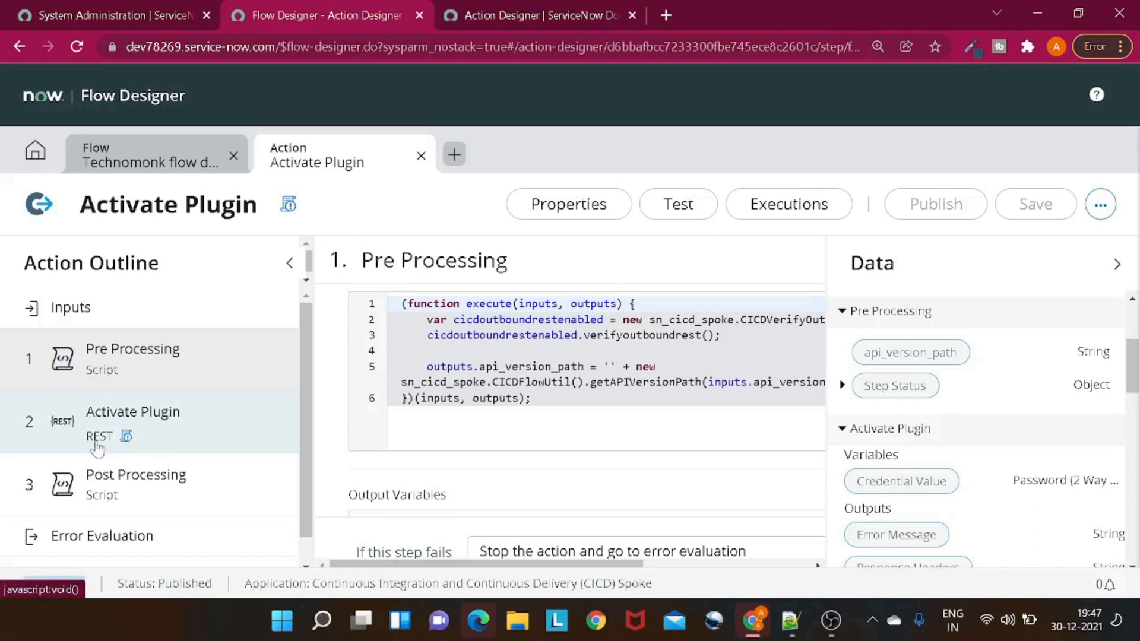
scroll(97, 448, down, 1)
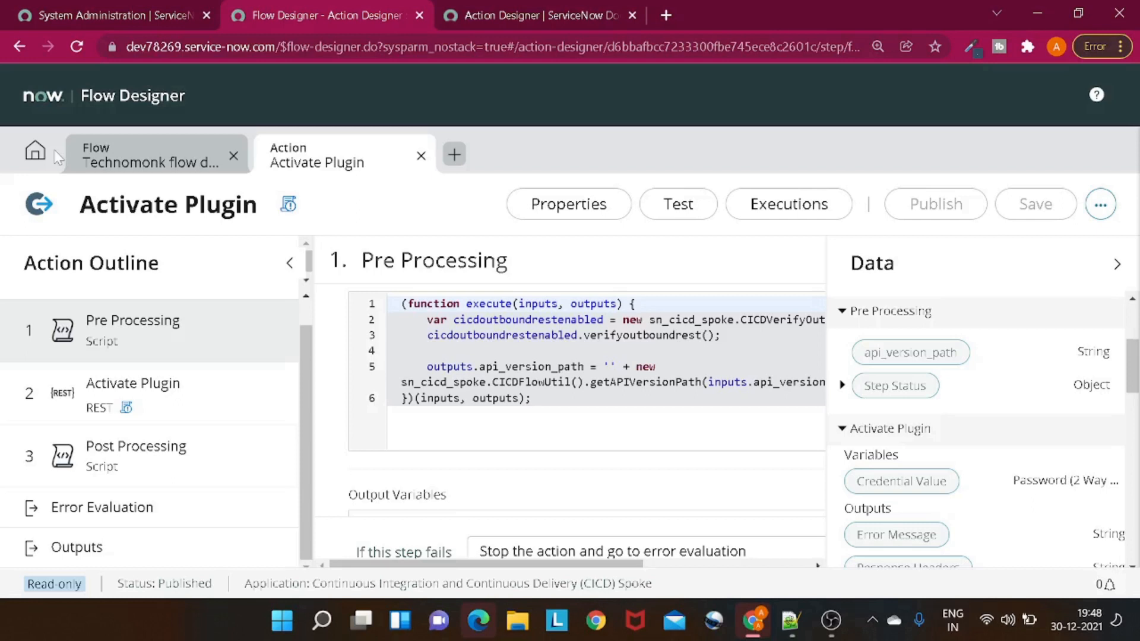
click(116, 155)
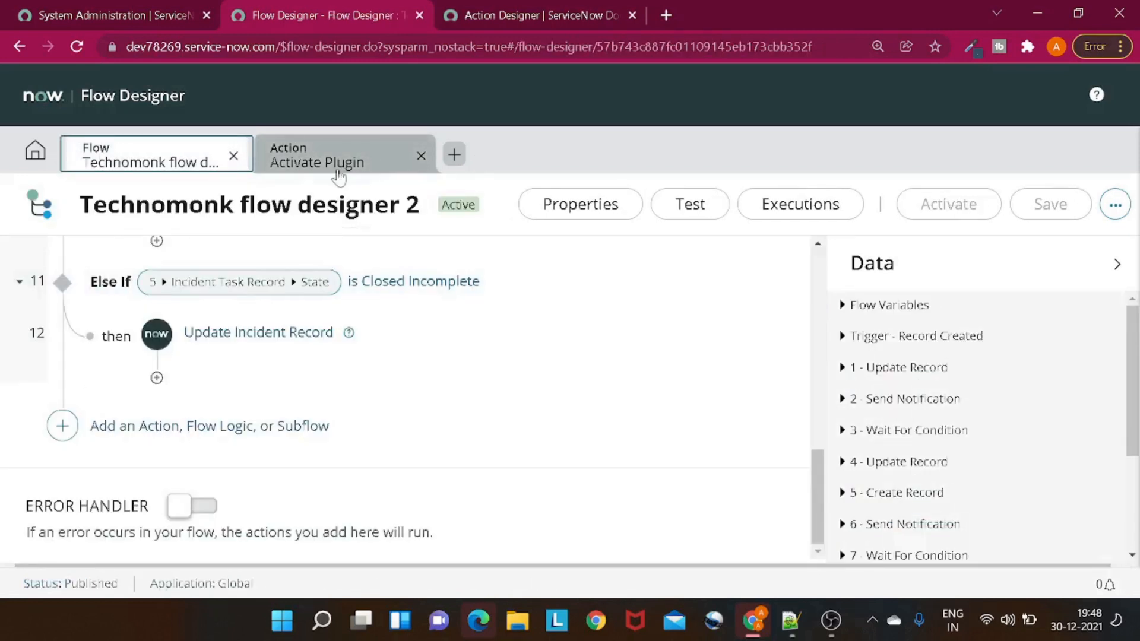
click(35, 150)
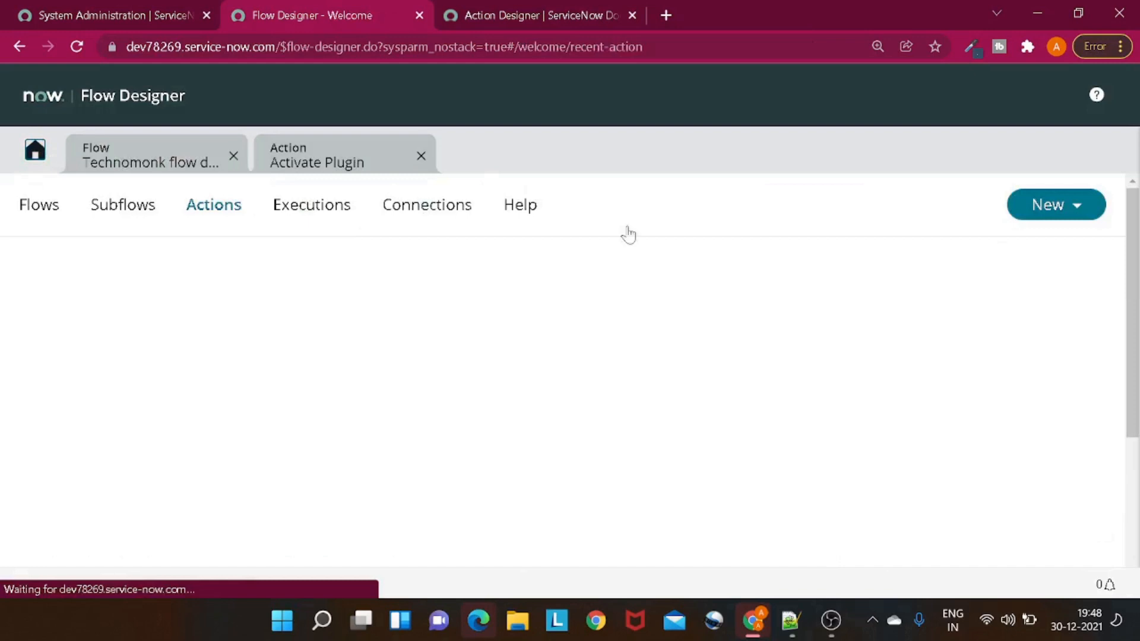
click(1093, 216)
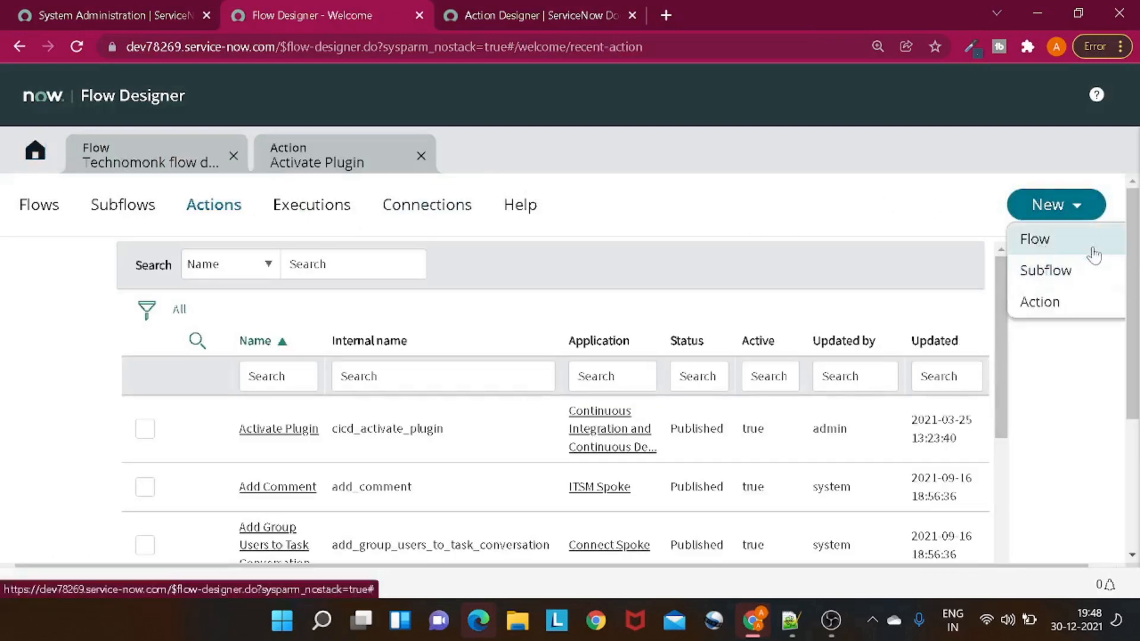
click(1069, 303)
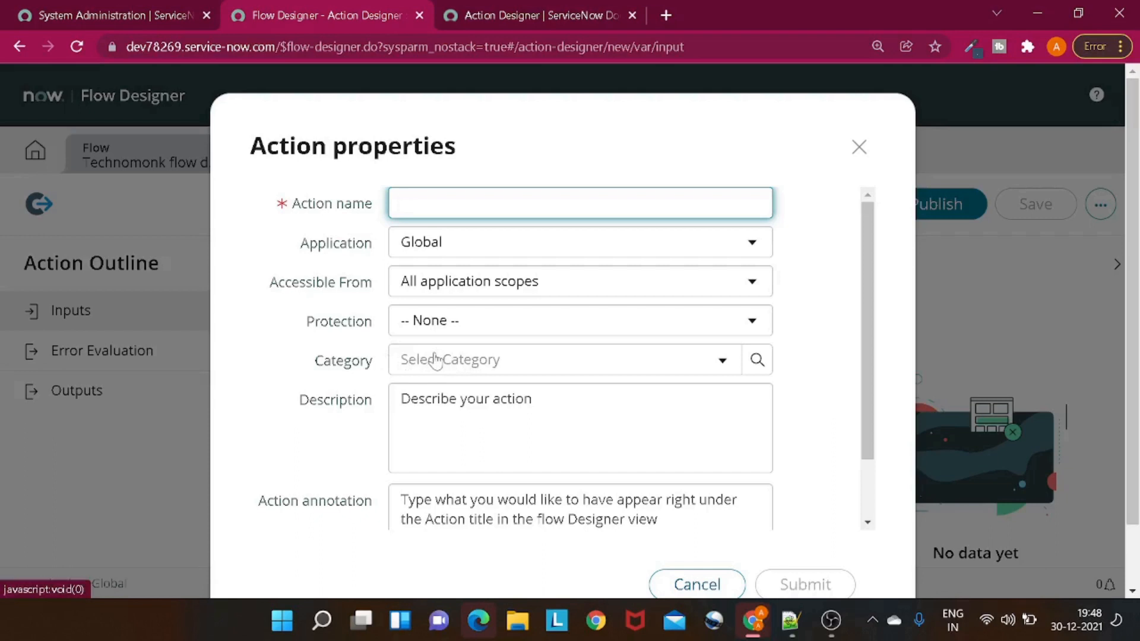
click(860, 147)
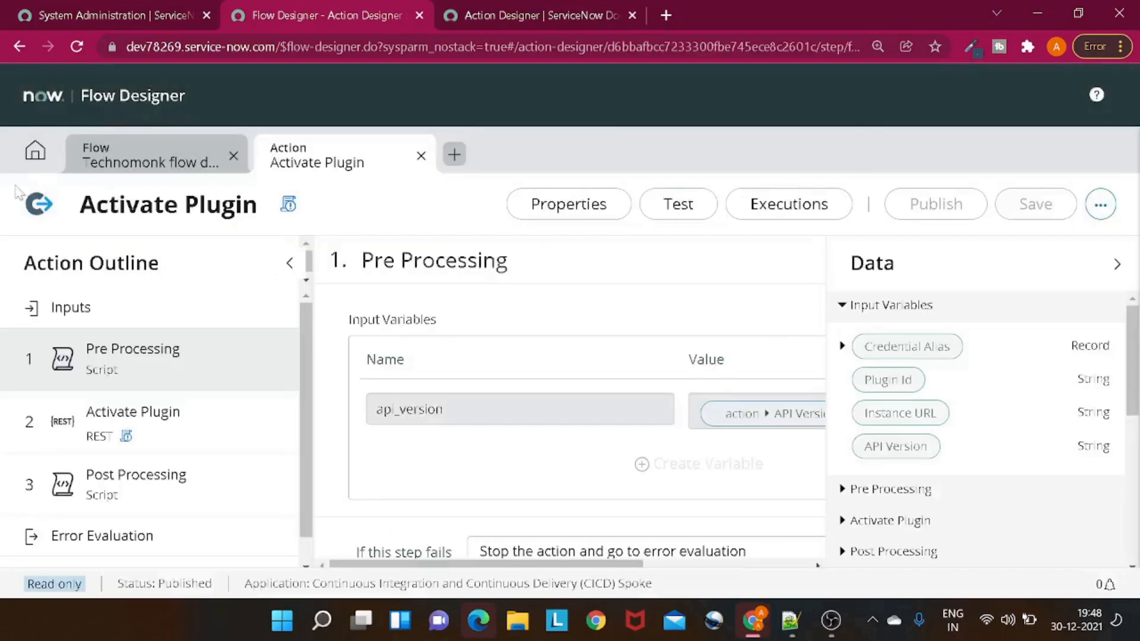
Step: Return to the Technomonk flow and look through the ServiceNow Core actions offered for a new step at the end
click(143, 164)
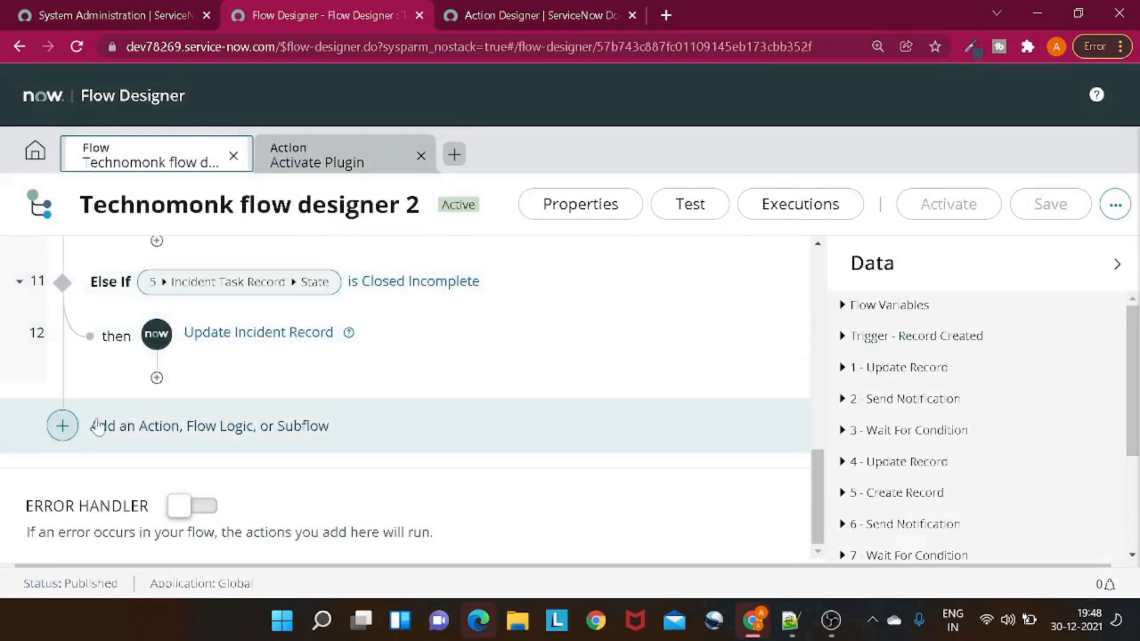
click(62, 426)
click(127, 432)
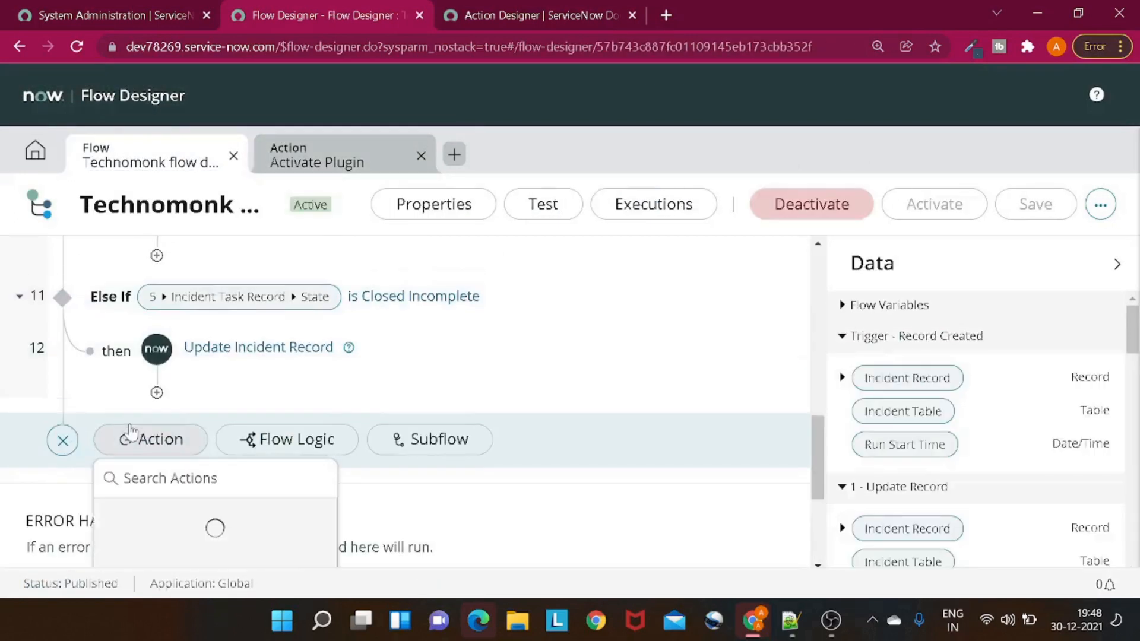
scroll(441, 372, down, 3)
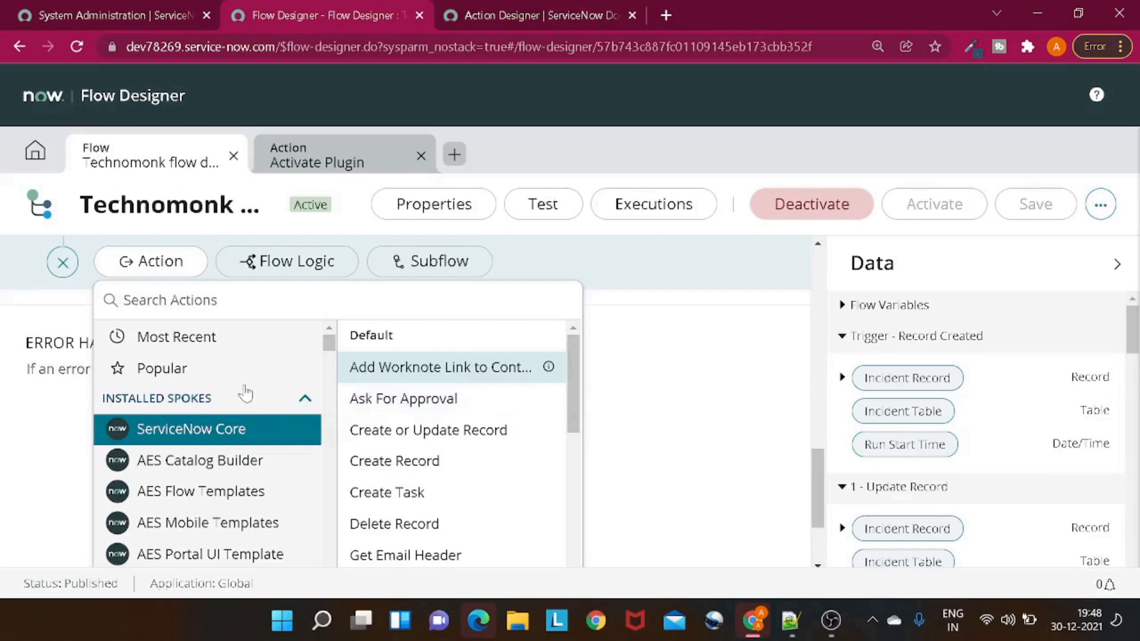
scroll(231, 425, down, 2)
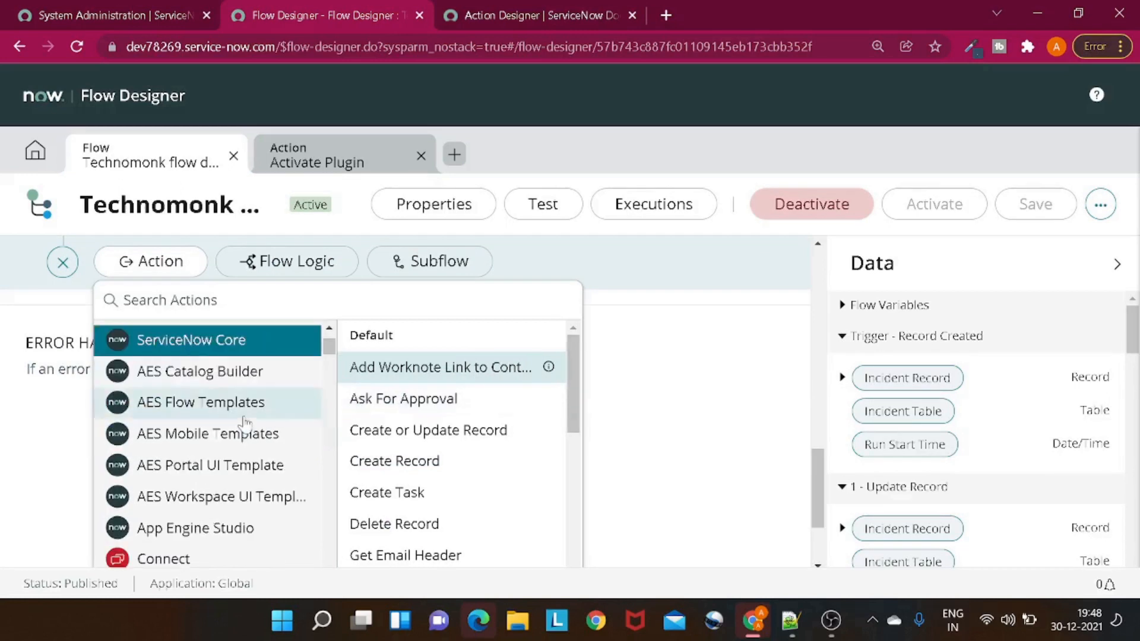
scroll(437, 433, down, 5)
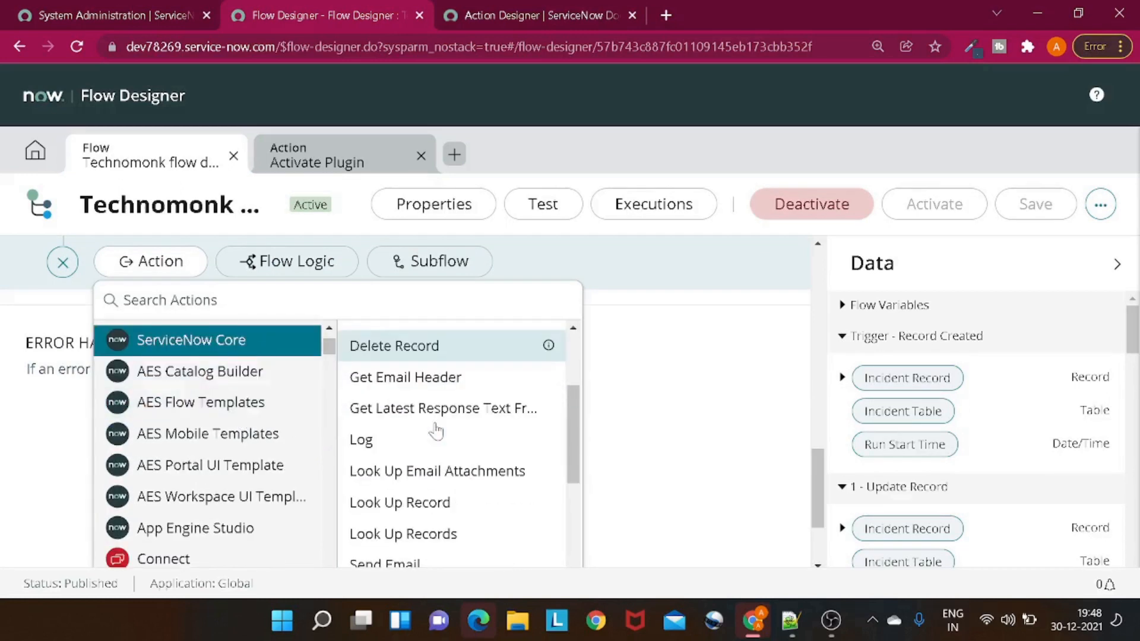
scroll(437, 429, down, 5)
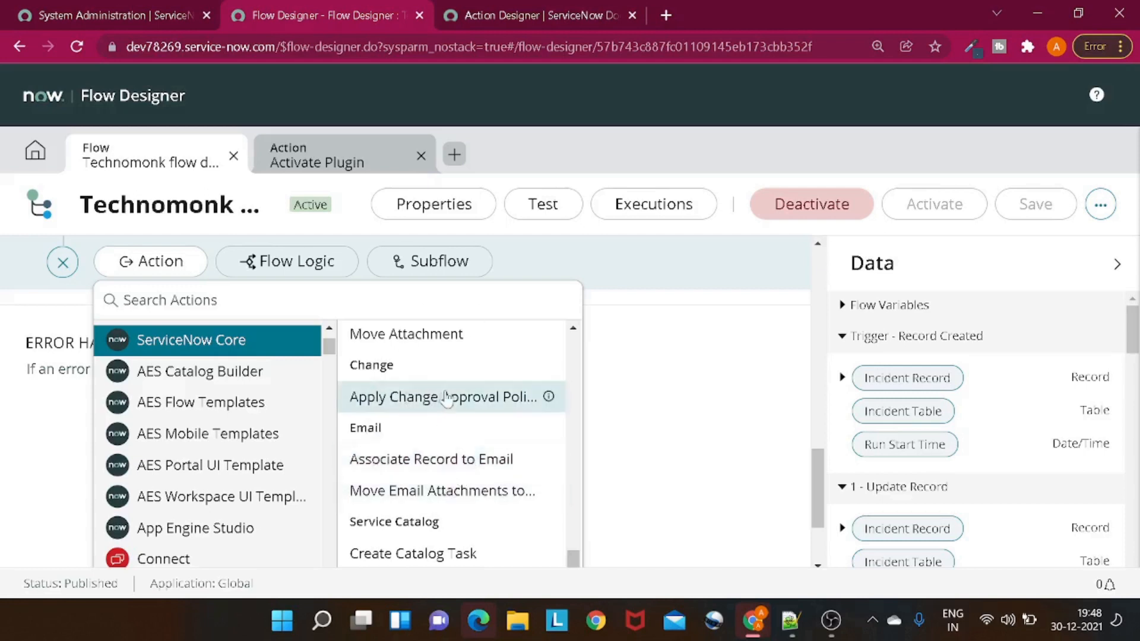
scroll(466, 392, up, 2)
scroll(458, 422, up, 2)
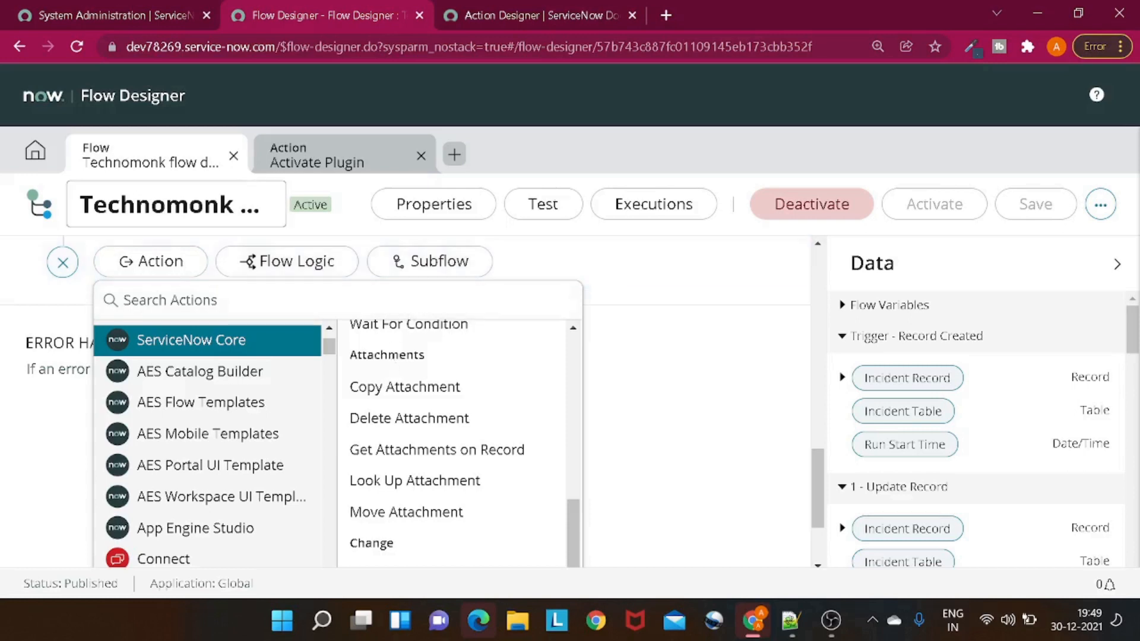
Step: Start a new action from the Flow Designer home and name it "Calculate Duration"
click(34, 152)
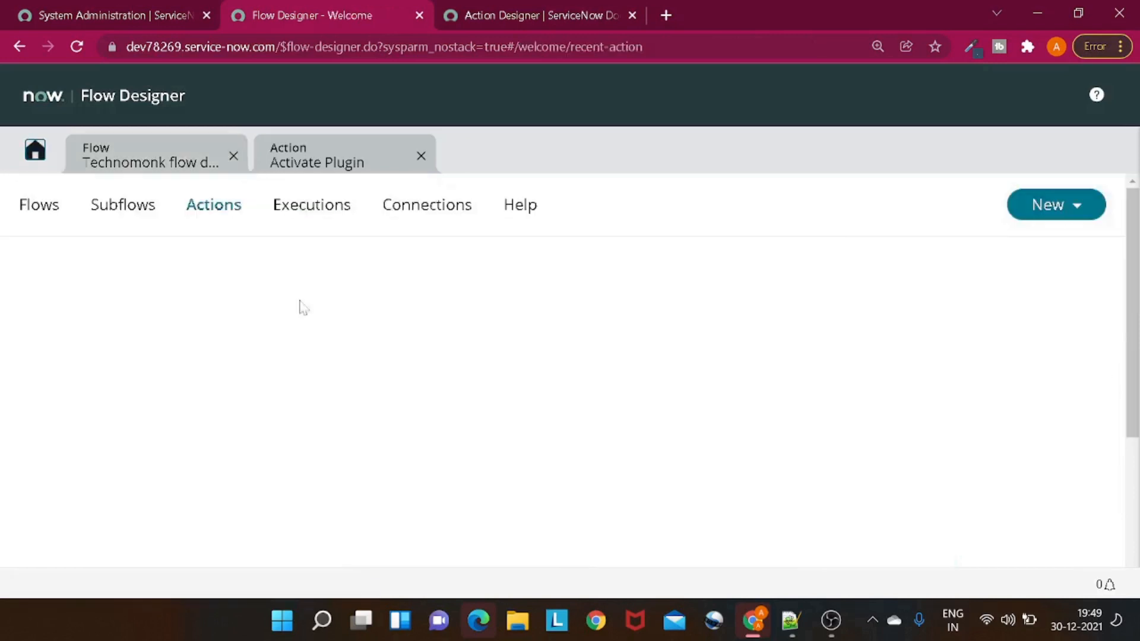
click(1055, 217)
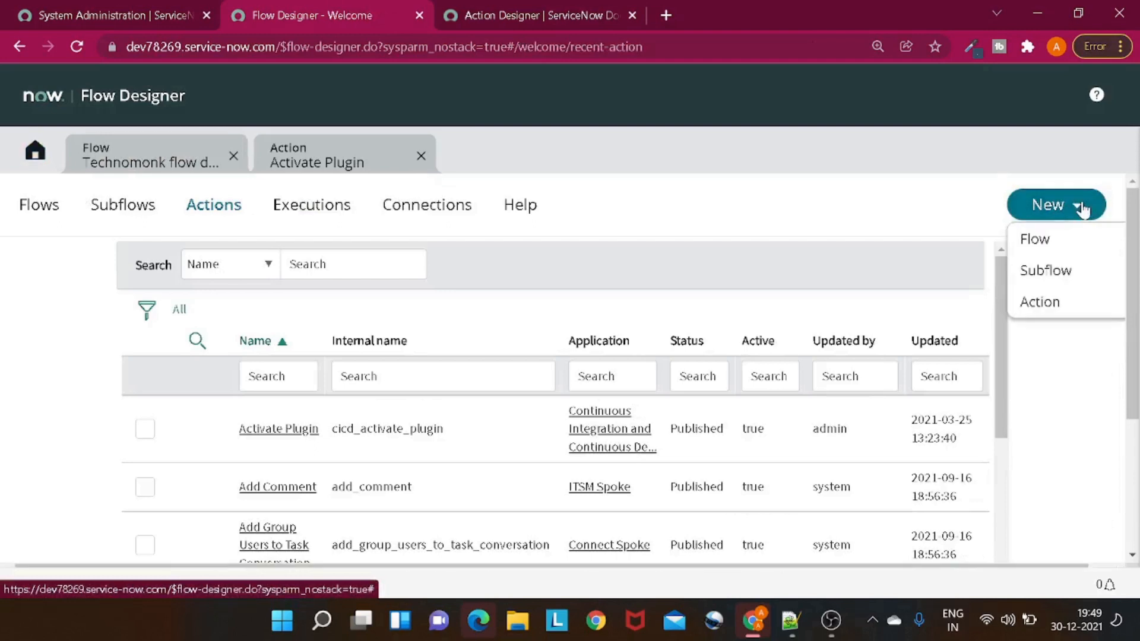
click(1040, 303)
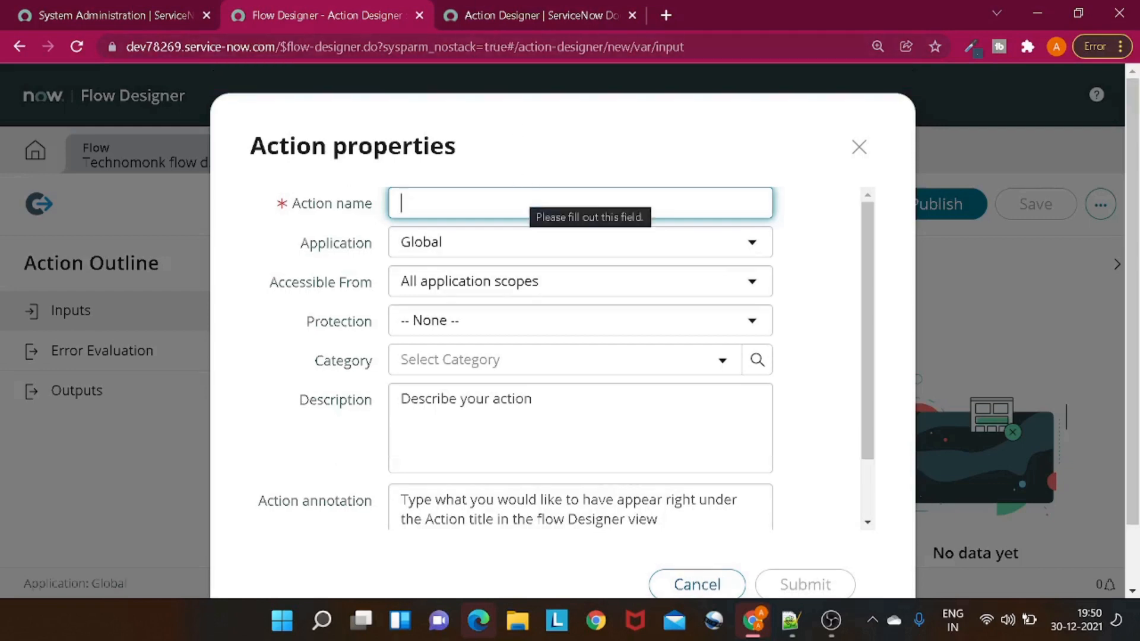
text(Calc)
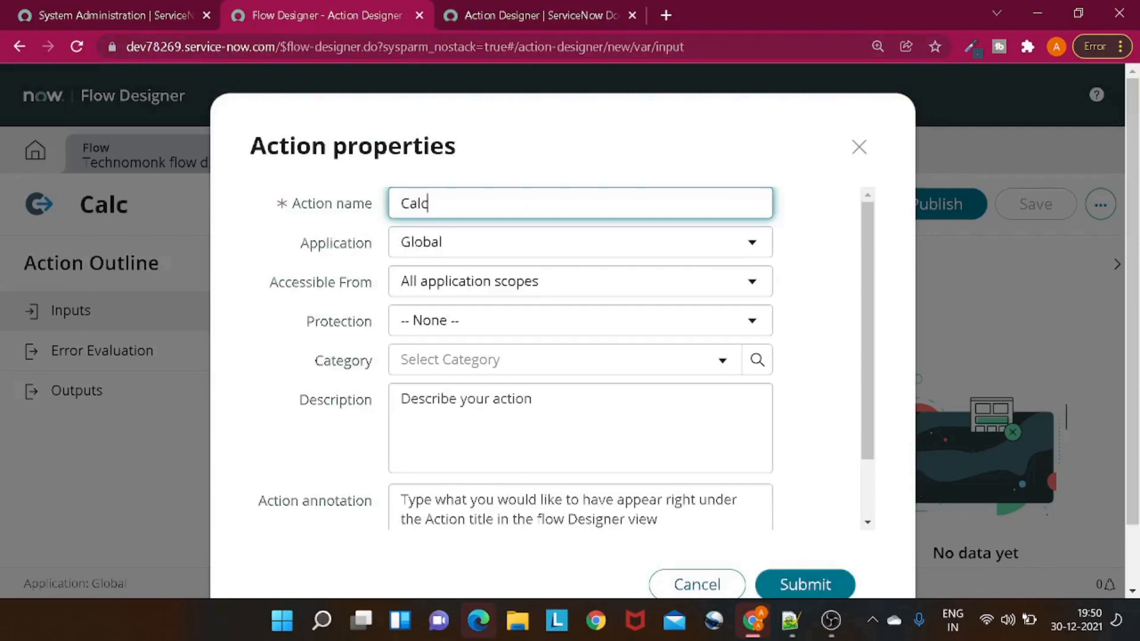
text(ulate Duration)
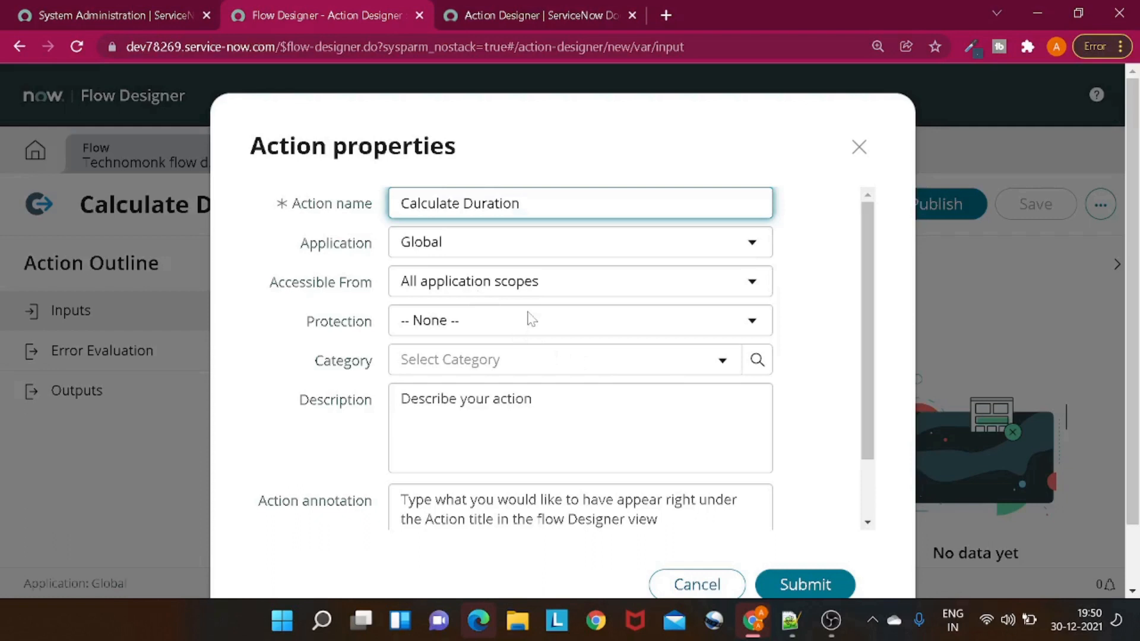
Step: Create a new action category named "Technomonk" and assign it to the action
click(679, 362)
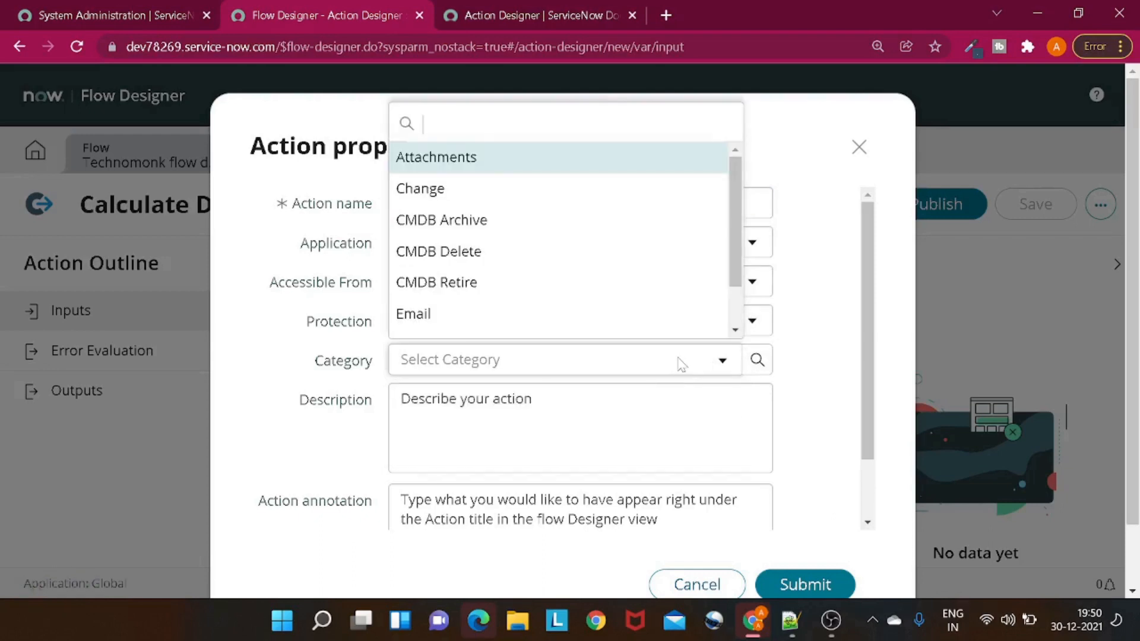
scroll(578, 247, down, 1)
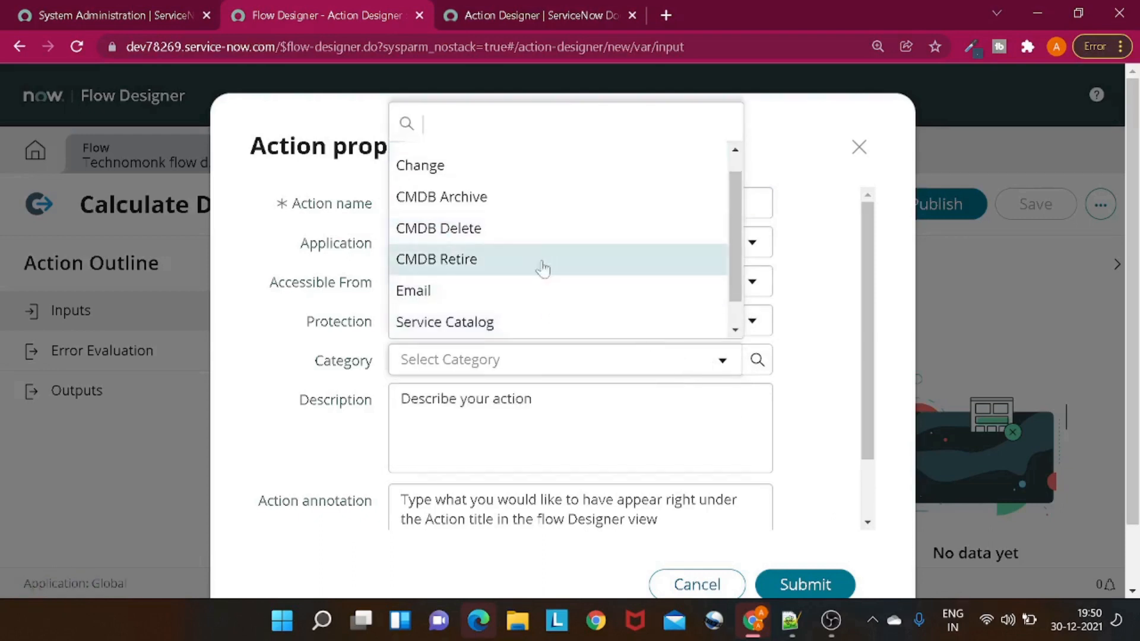
click(812, 340)
click(757, 360)
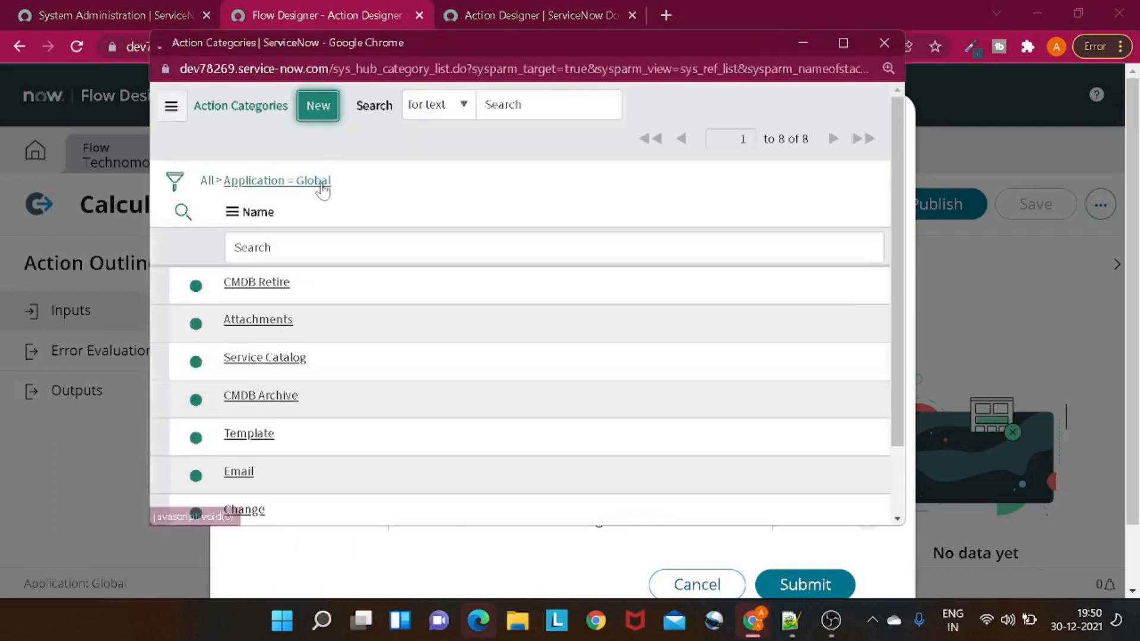
click(319, 106)
click(302, 205)
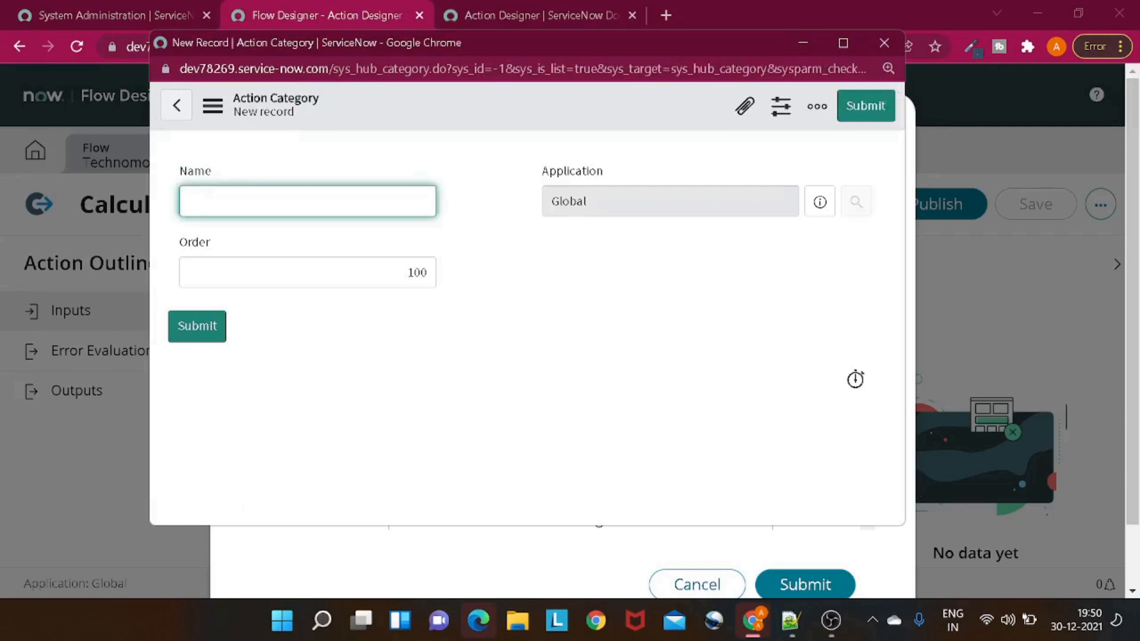
text(Technomonk)
click(854, 107)
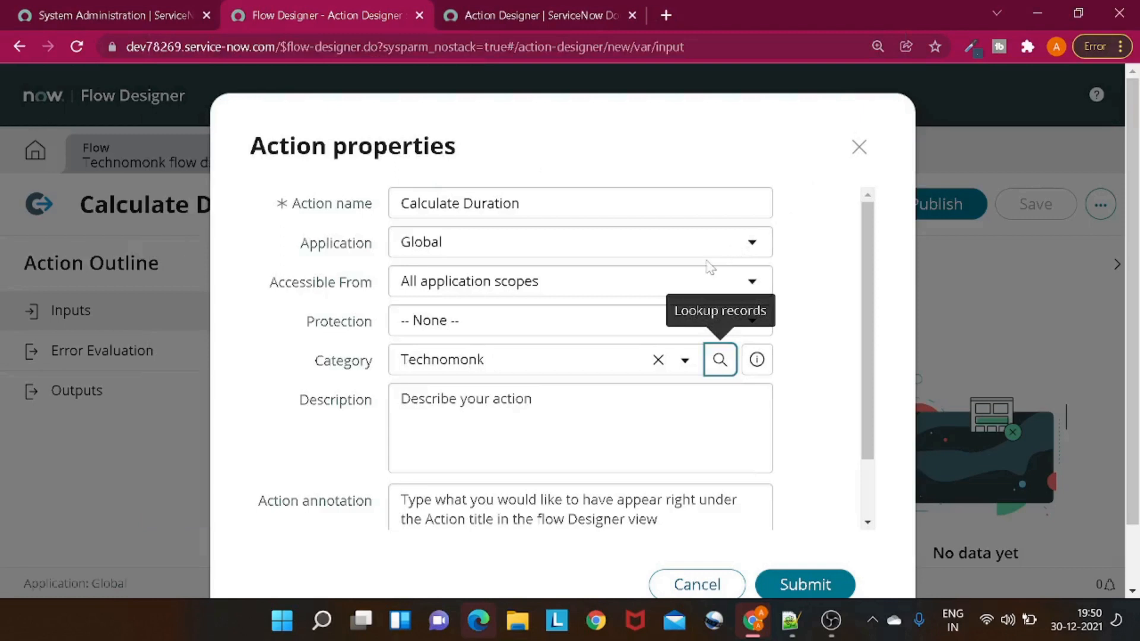
Step: Enter "This is an action to calculate duration" as the action's description
scroll(711, 266, down, 2)
click(580, 358)
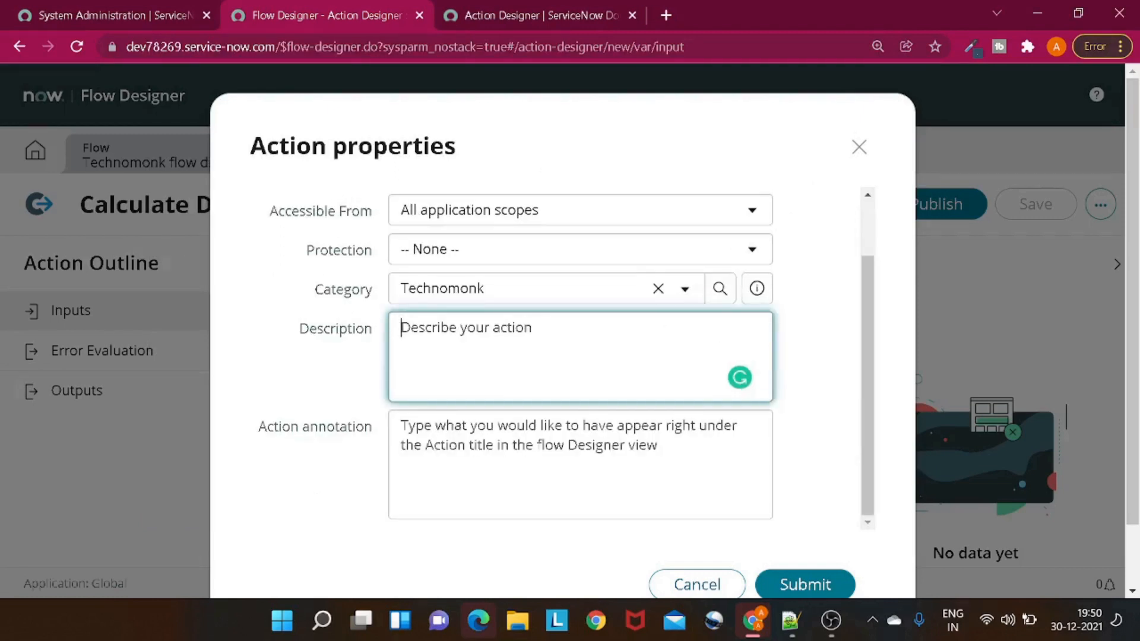
text(This)
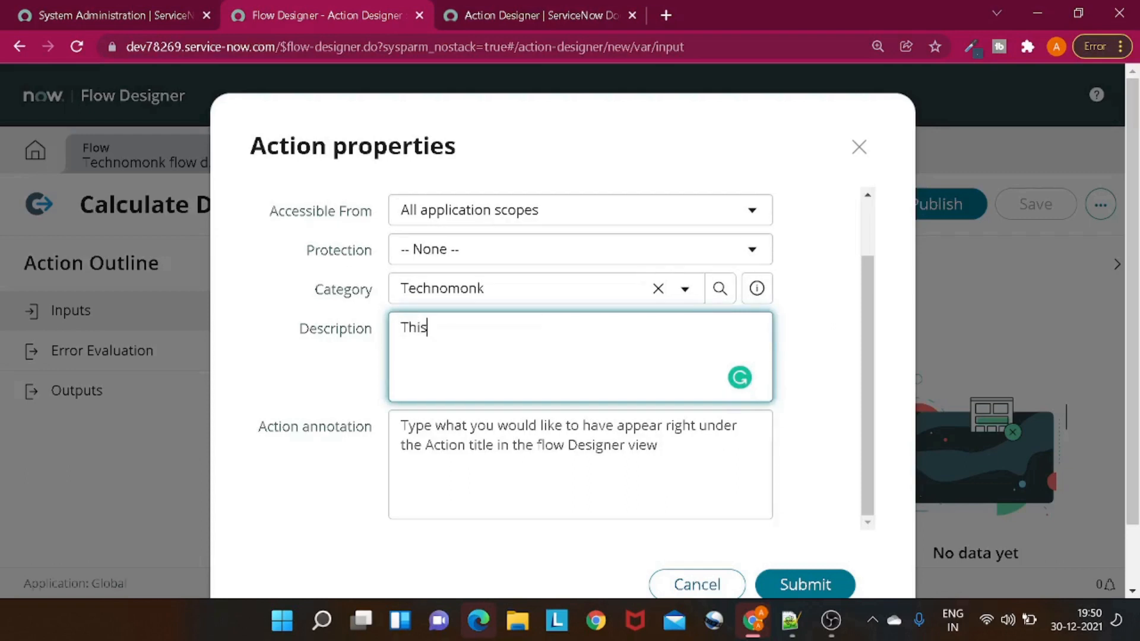
text( is an action to )
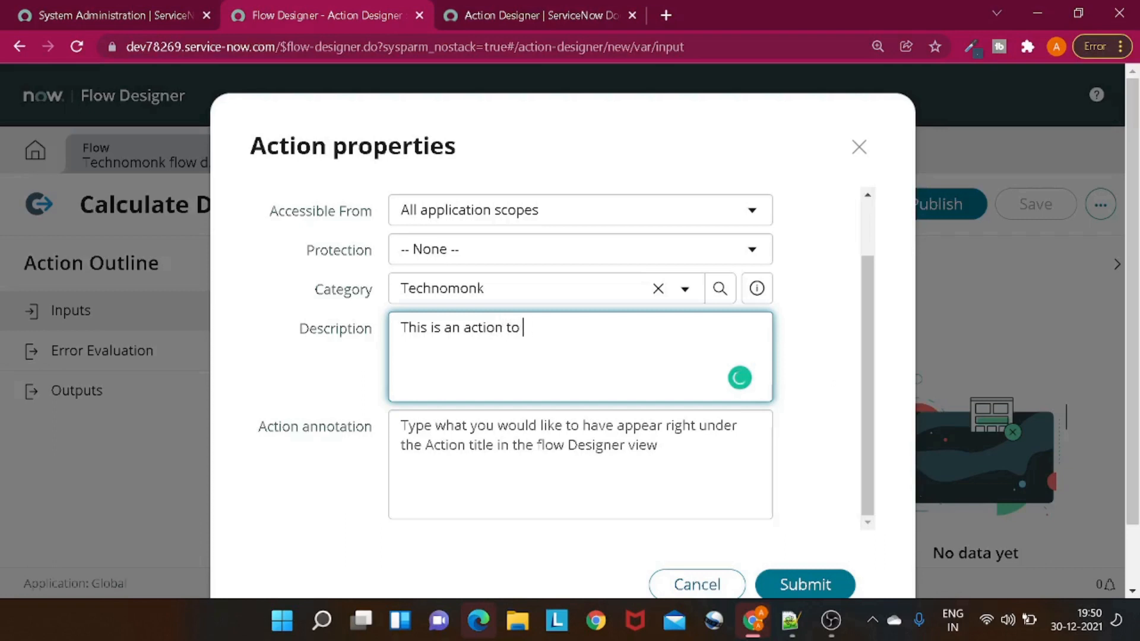
text(calculate d)
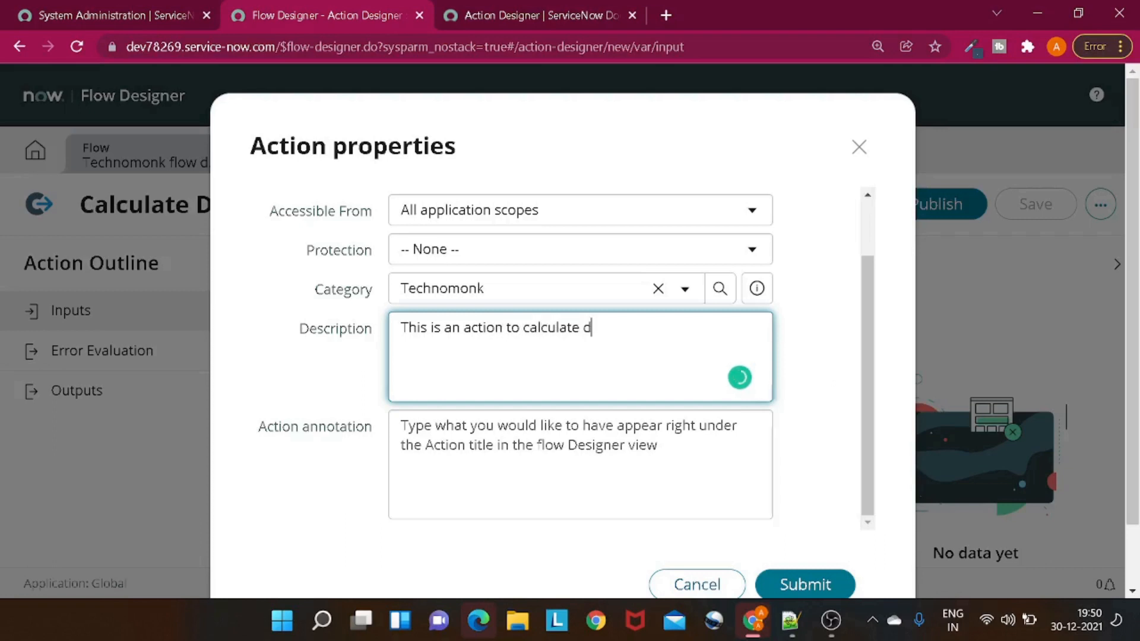
text(uration)
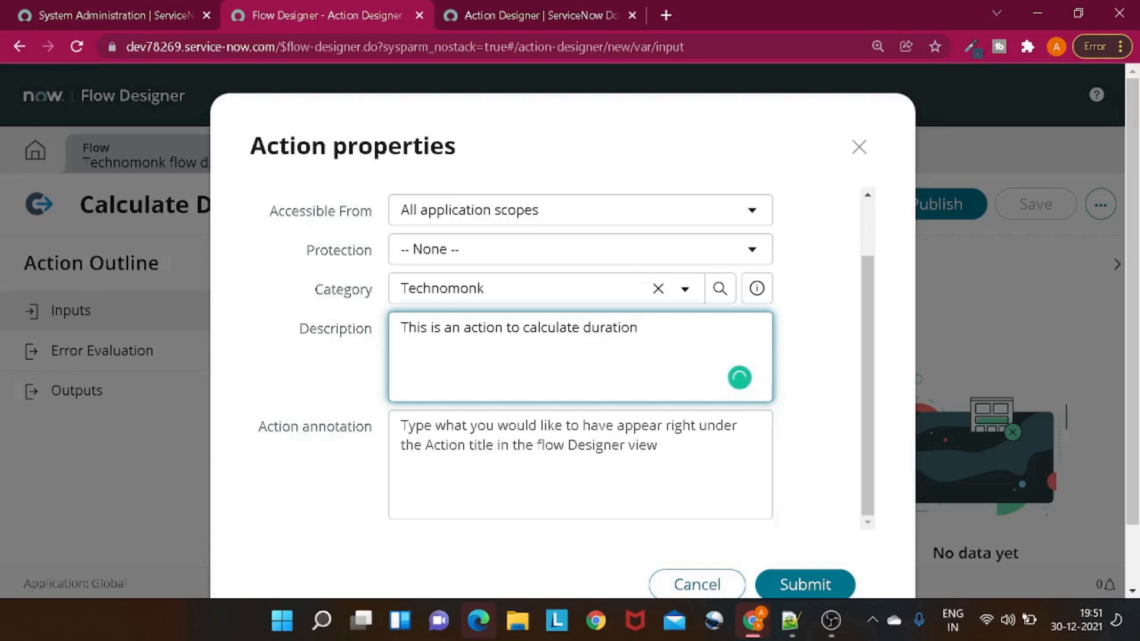
Step: Copy "calculate duration" from the description into the action annotation
drag(522, 329, 639, 328)
key(ctrl+c)
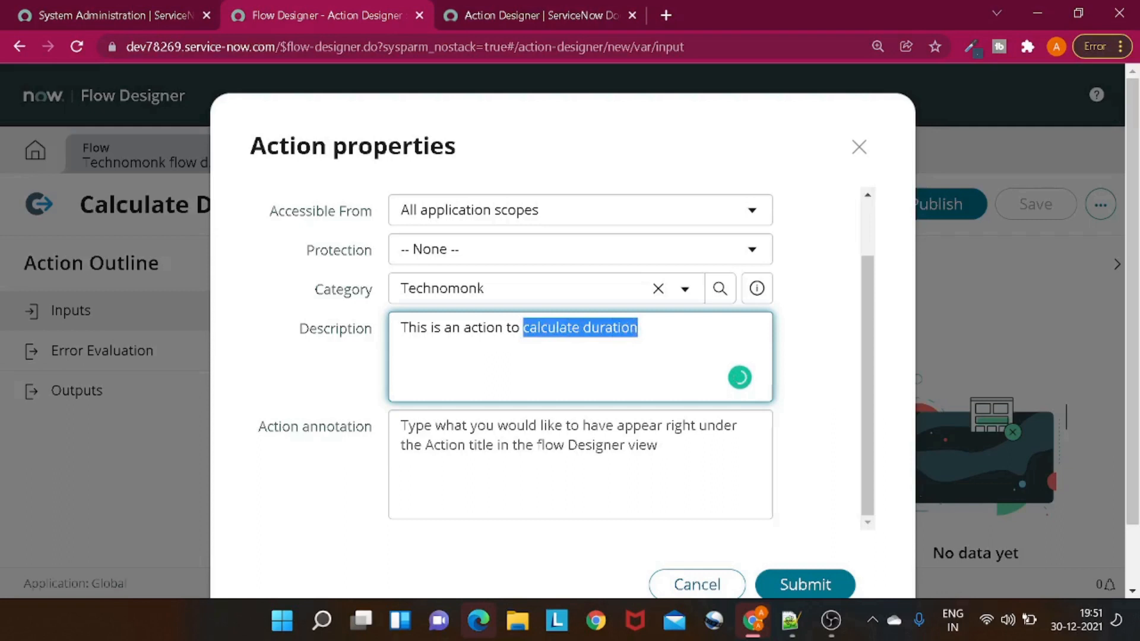
click(522, 452)
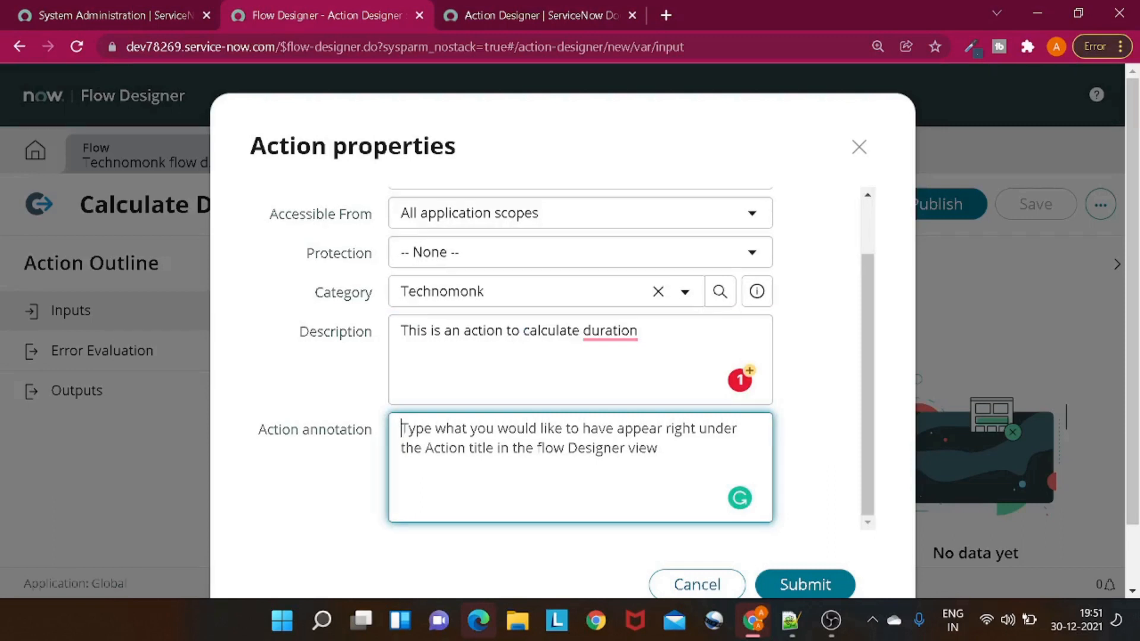
key(ctrl+v)
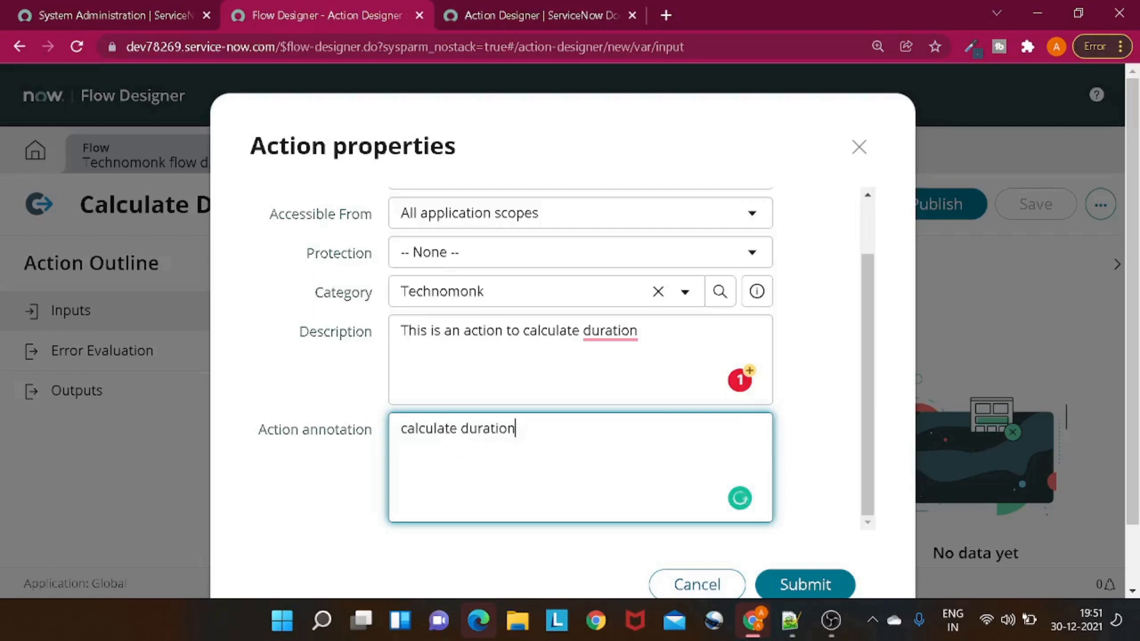
Step: Correct the description to "This is an action to calculate the duration" and submit the action properties
scroll(805, 484, down, 1)
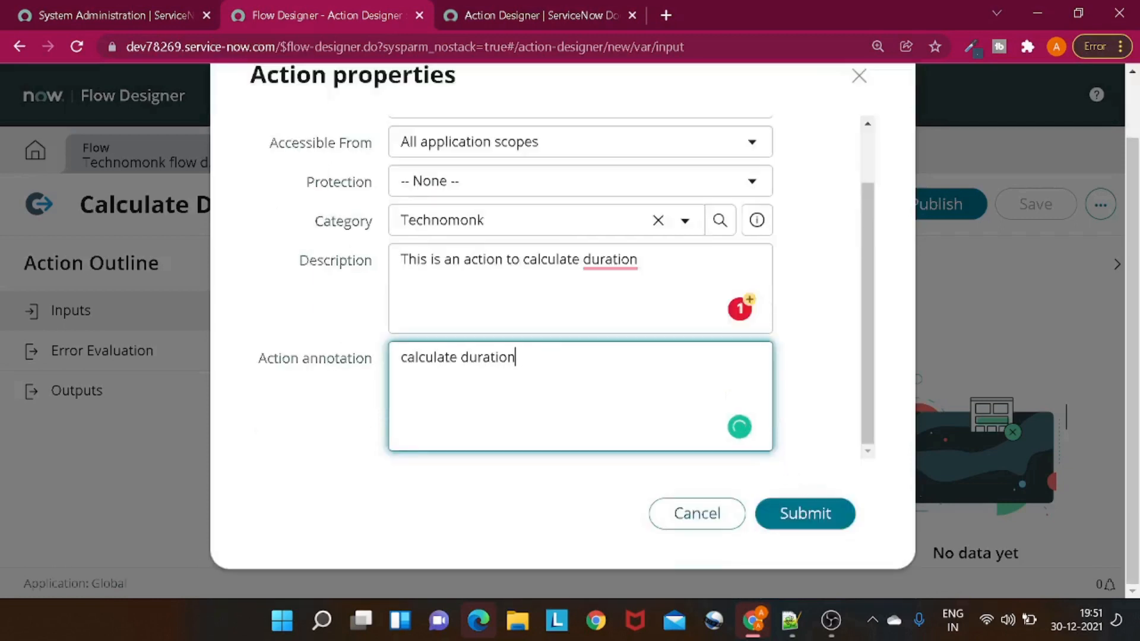
right_click(619, 260)
click(597, 312)
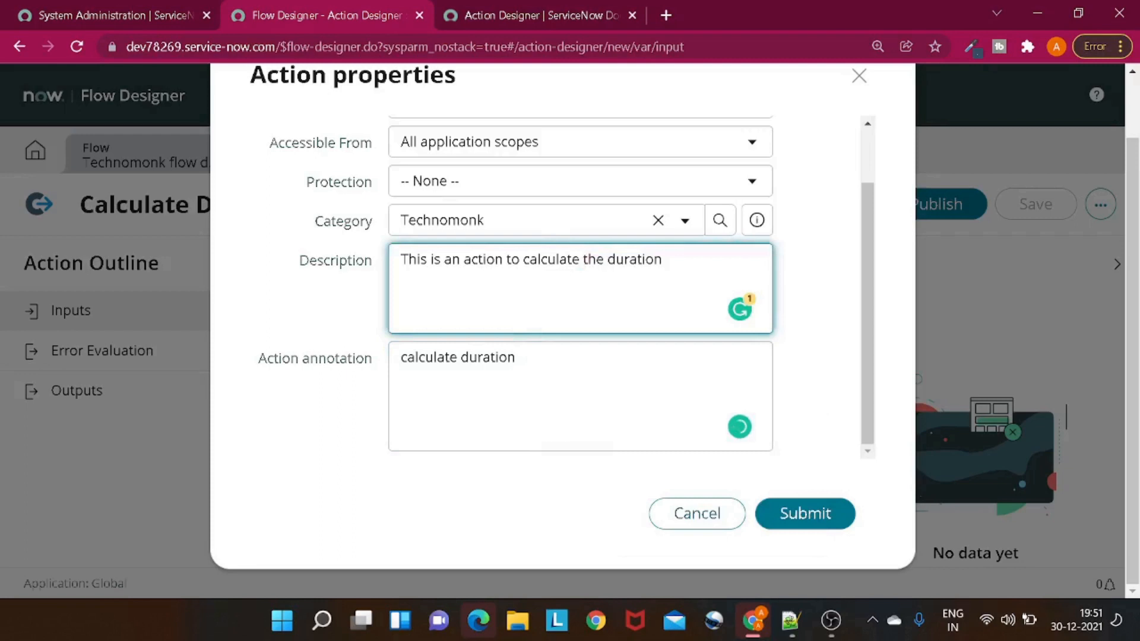
click(817, 517)
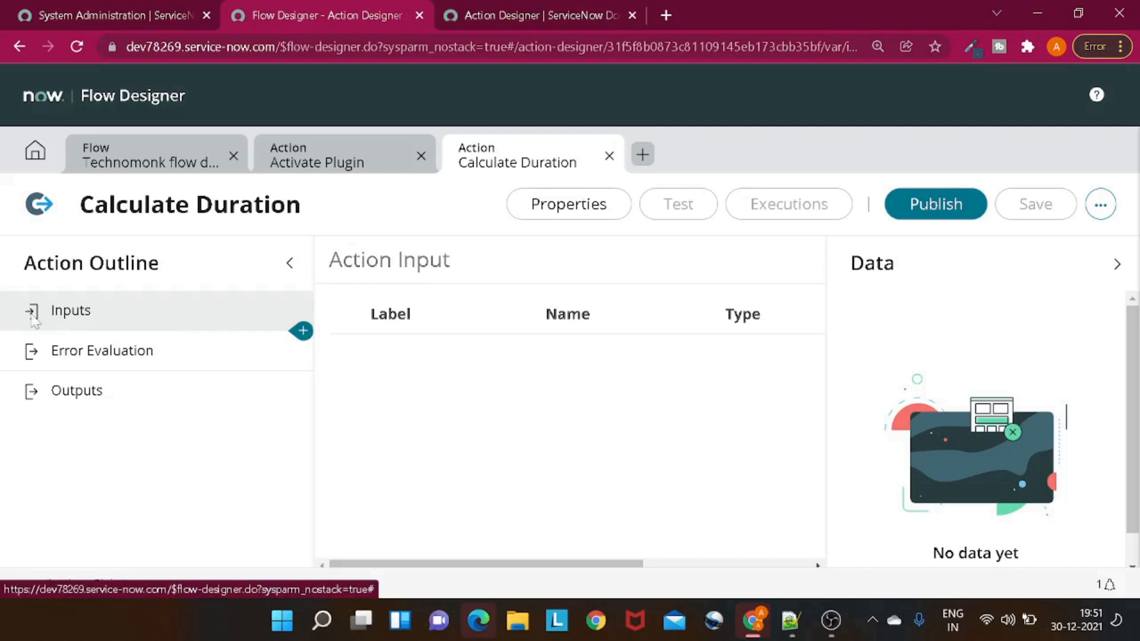
Step: Look through the action's Error Evaluation and Inputs sections and the catalogue of steps that can be added
click(66, 355)
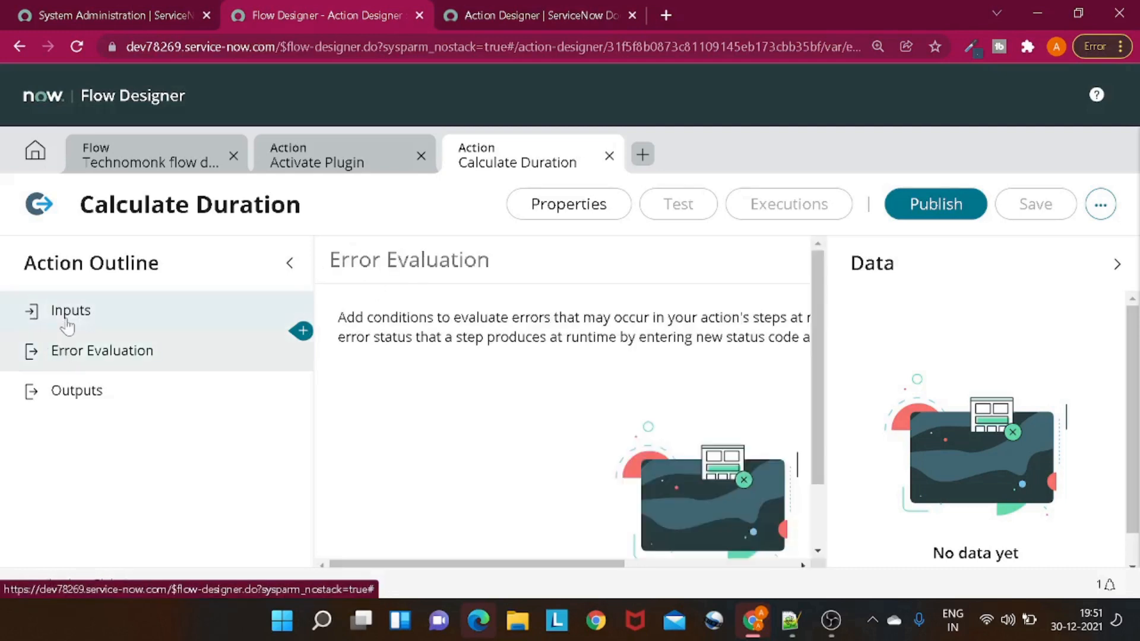
click(65, 325)
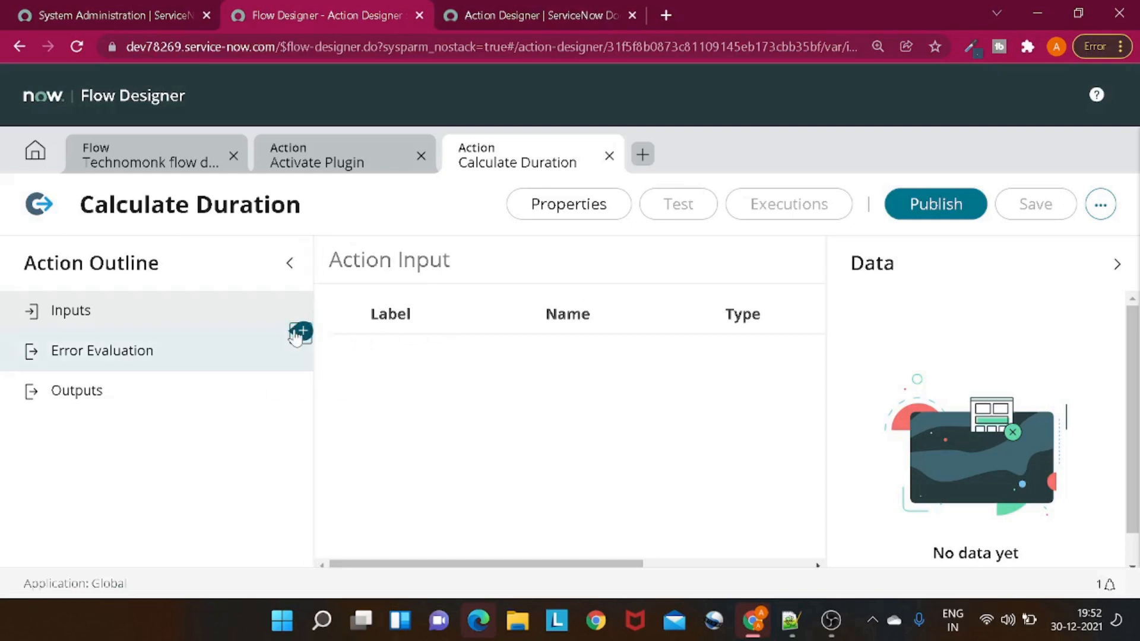
click(309, 290)
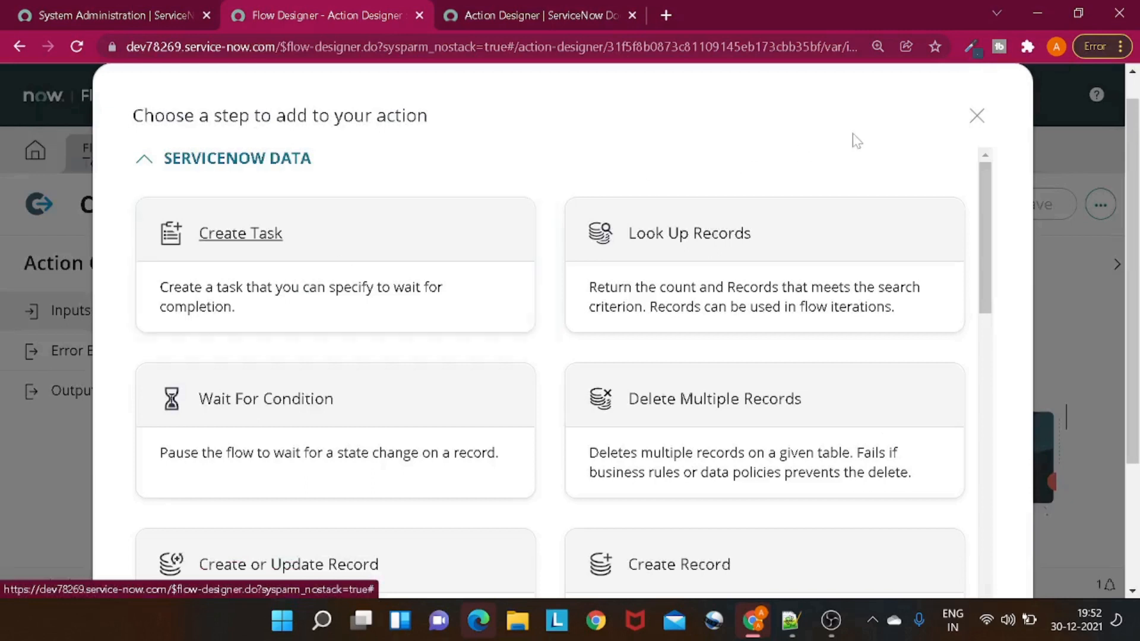
click(977, 116)
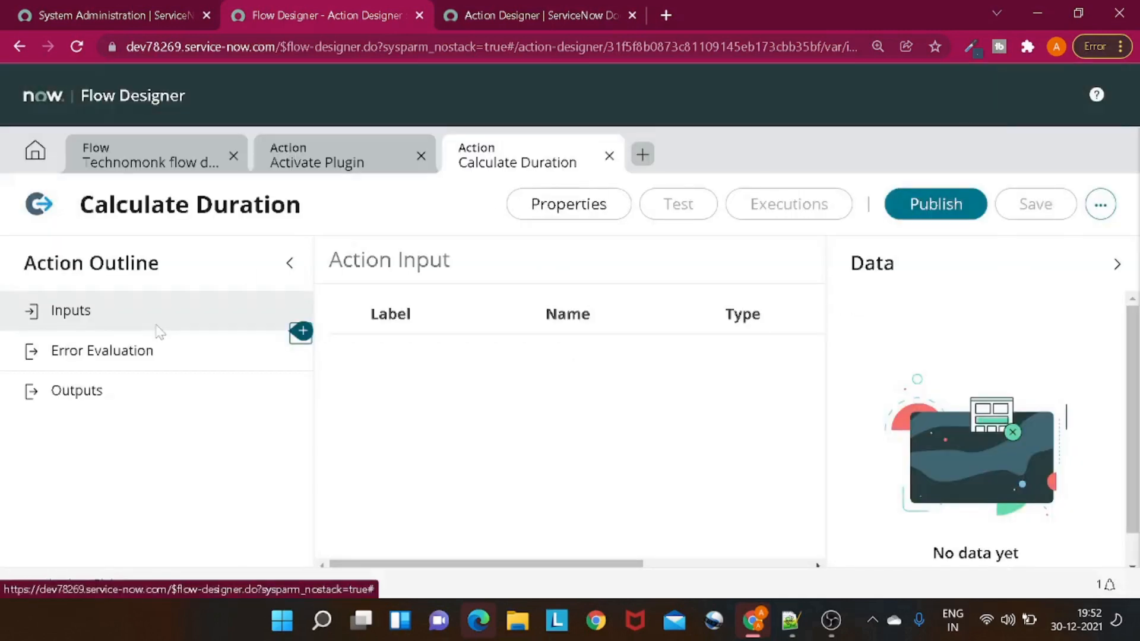
Step: Reload the Calculate Duration action page and zoom the page out two levels
click(76, 47)
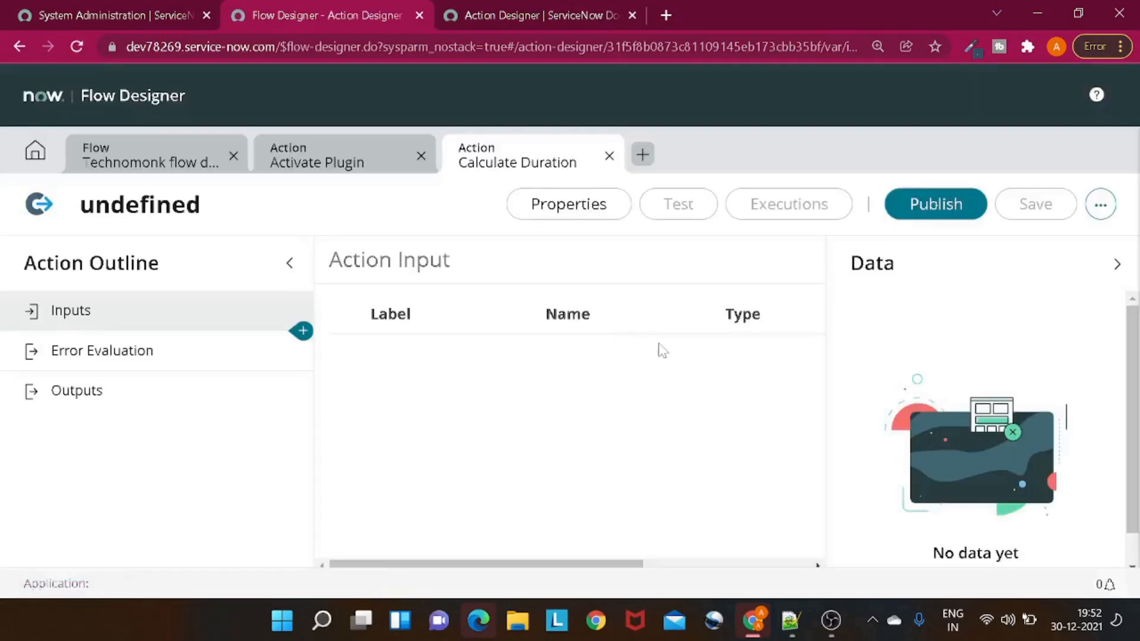
key(ctrl+minus)
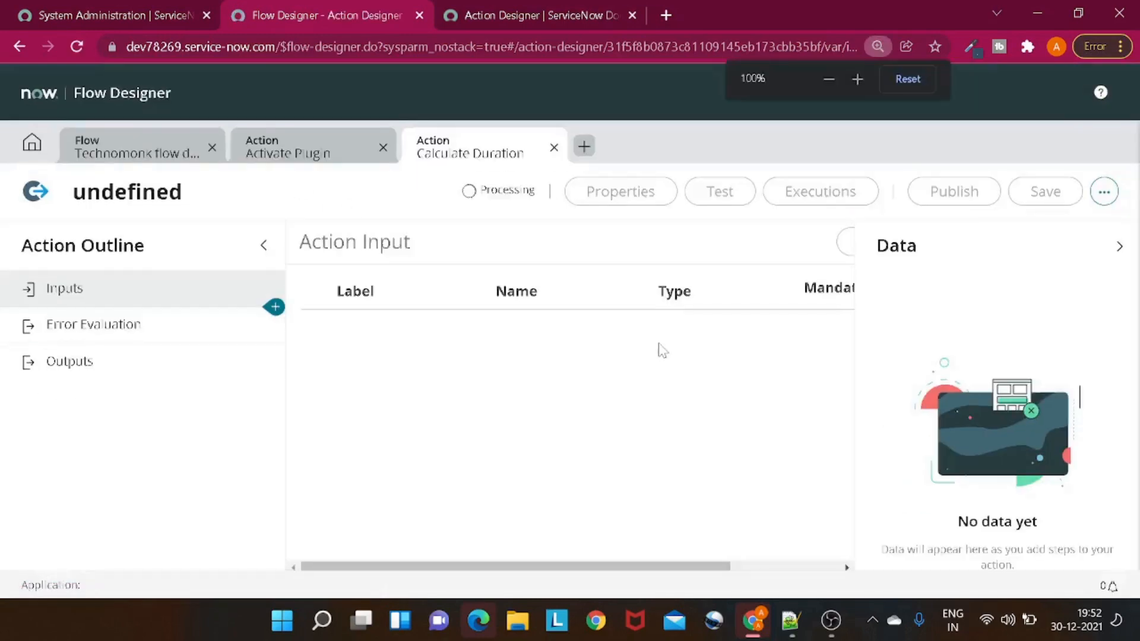
key(ctrl+minus)
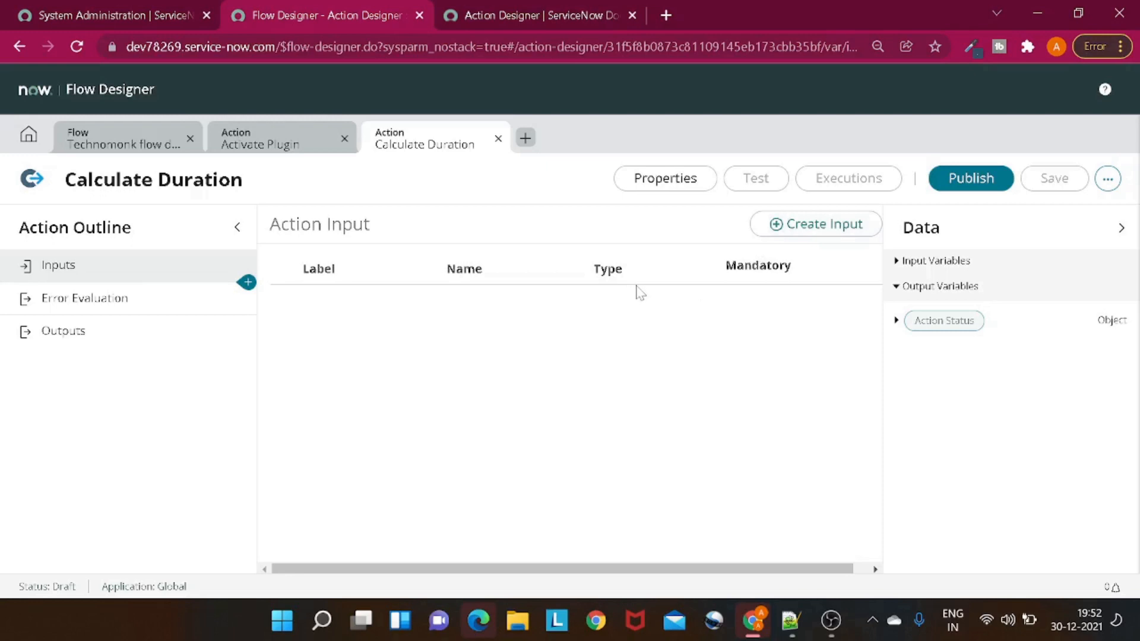
Step: Create an action input labelled "from" with type Array.Datetime and make it mandatory, leaving its child label as it is
click(779, 234)
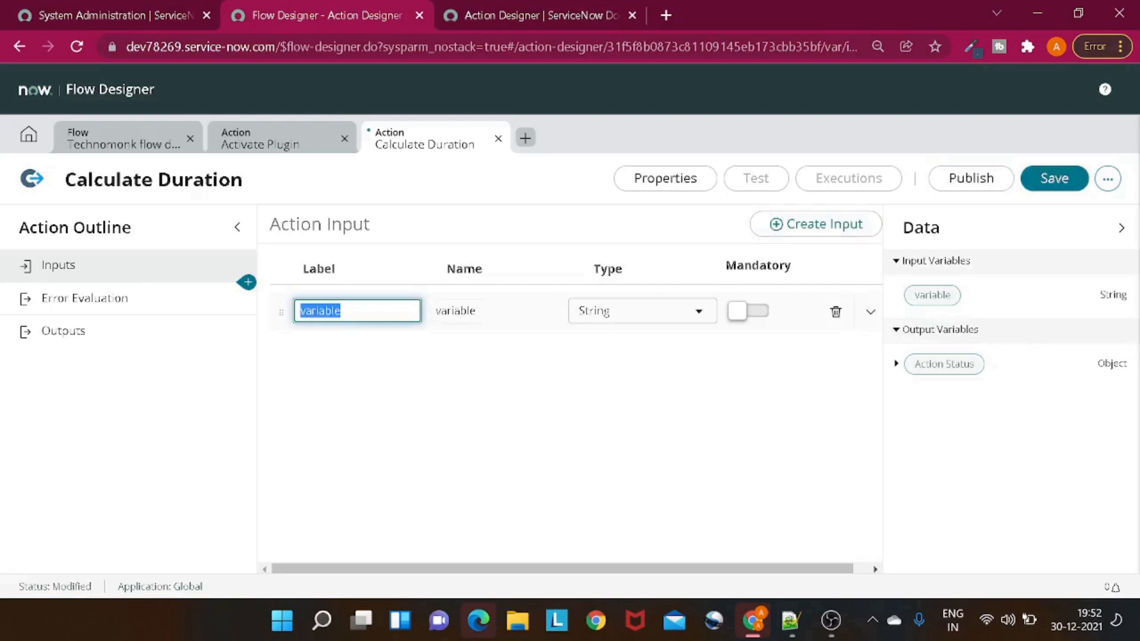
text(from)
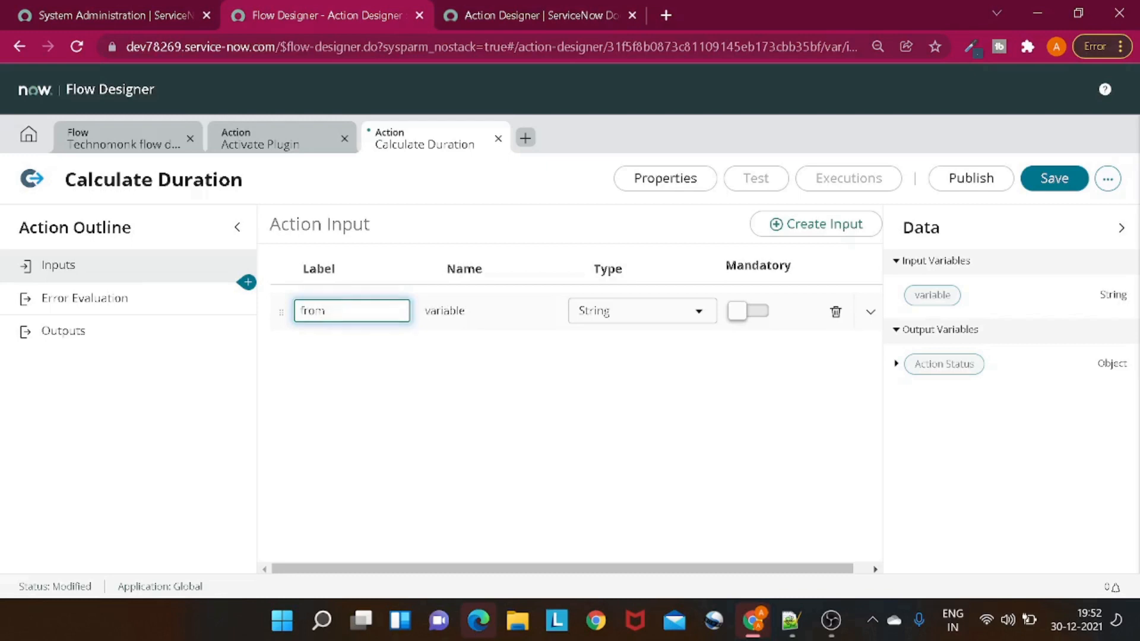
key(Tab)
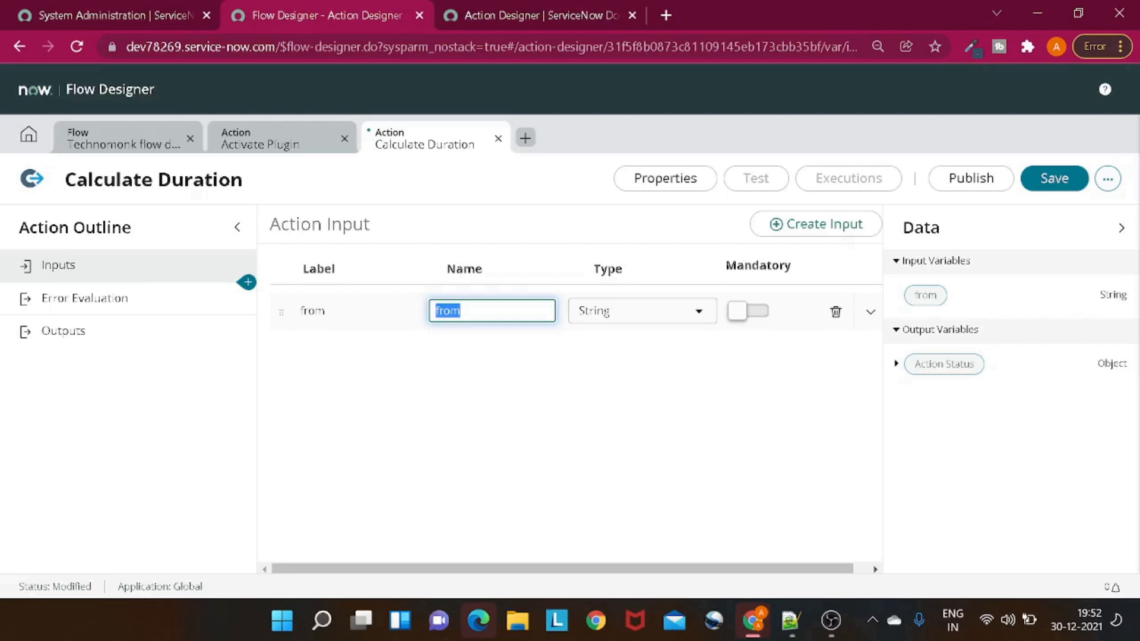
key(Tab)
click(682, 321)
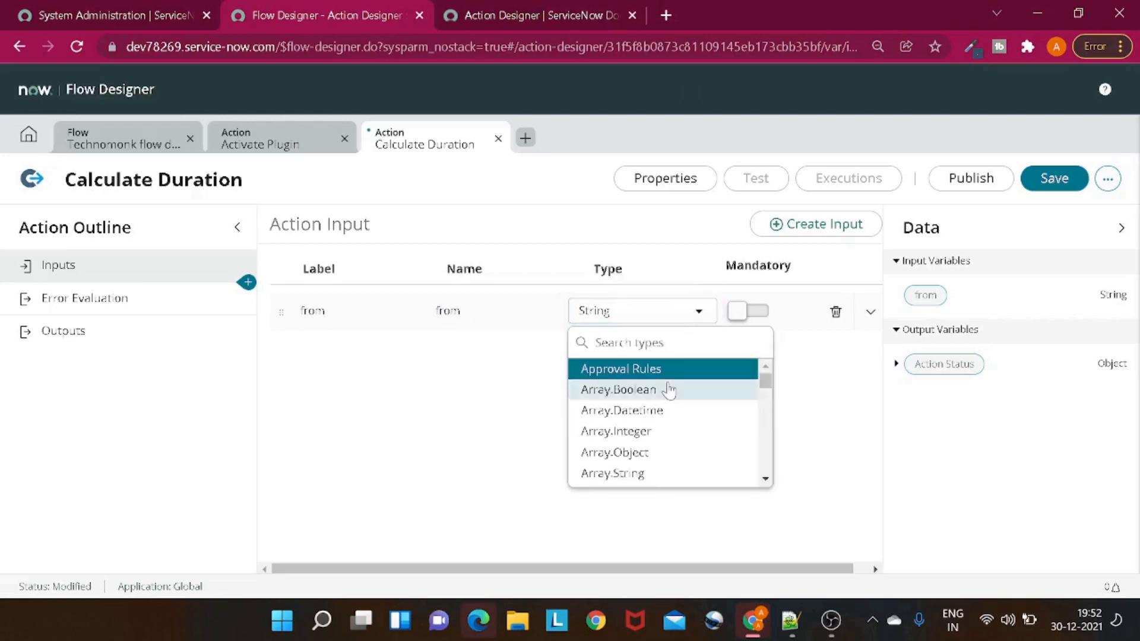
click(668, 412)
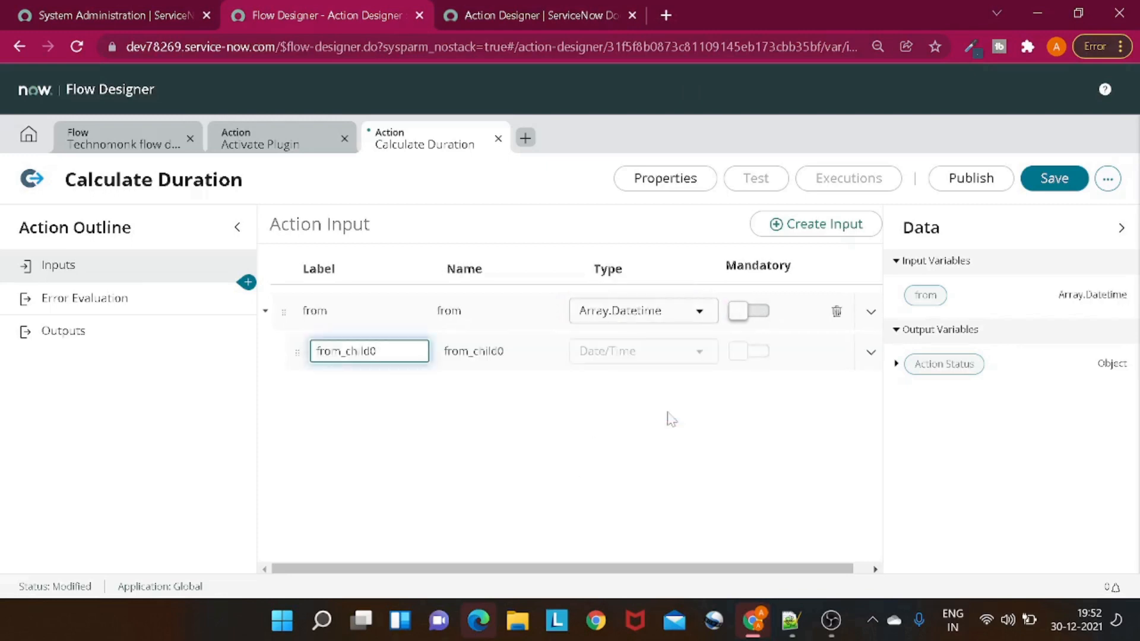
click(753, 317)
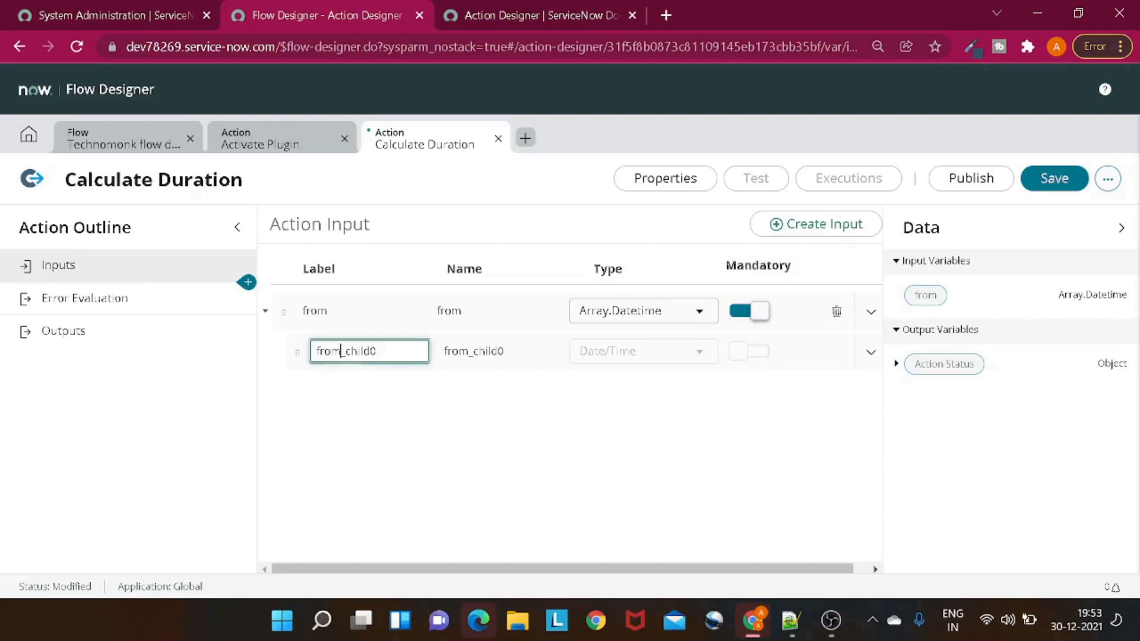
double_click(339, 351)
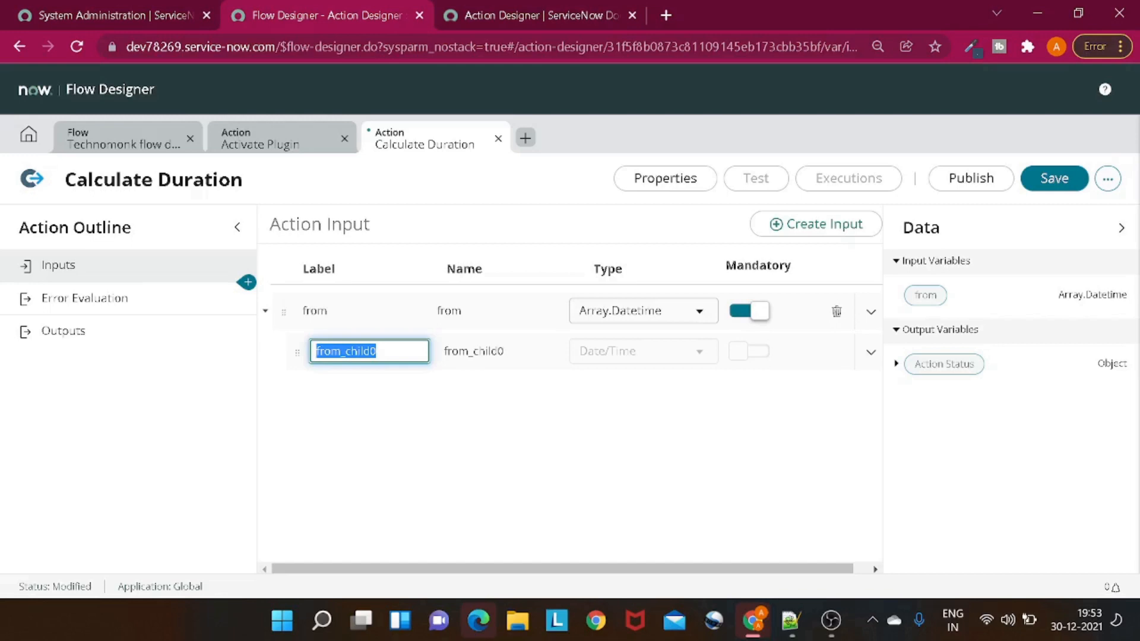
click(859, 465)
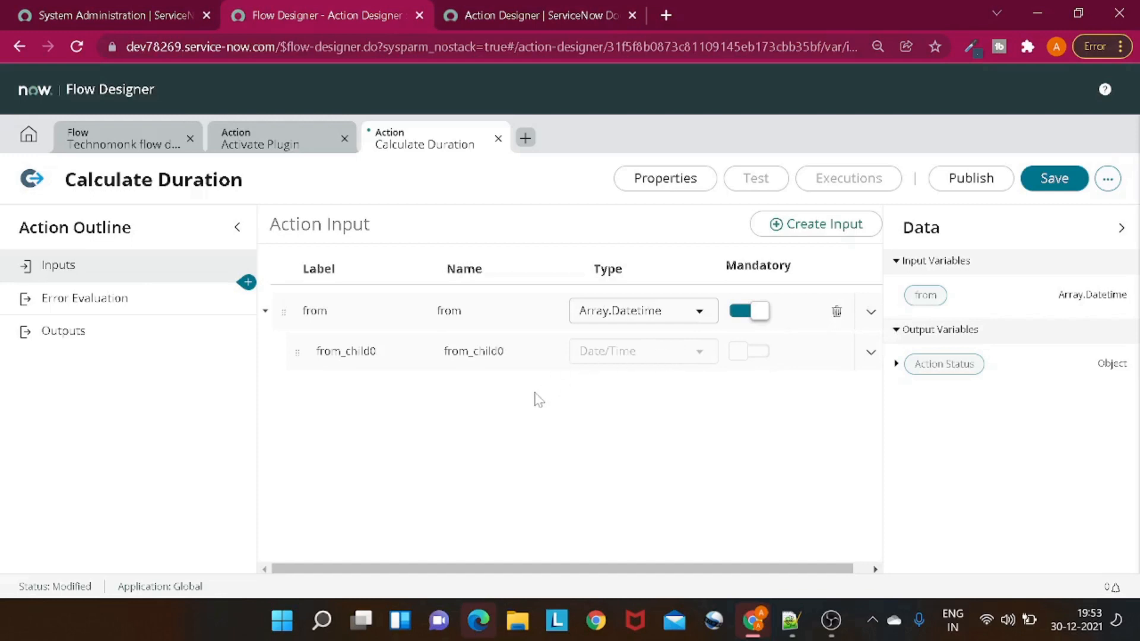
Step: Add another action input and label it "to", keeping the matching name
click(787, 235)
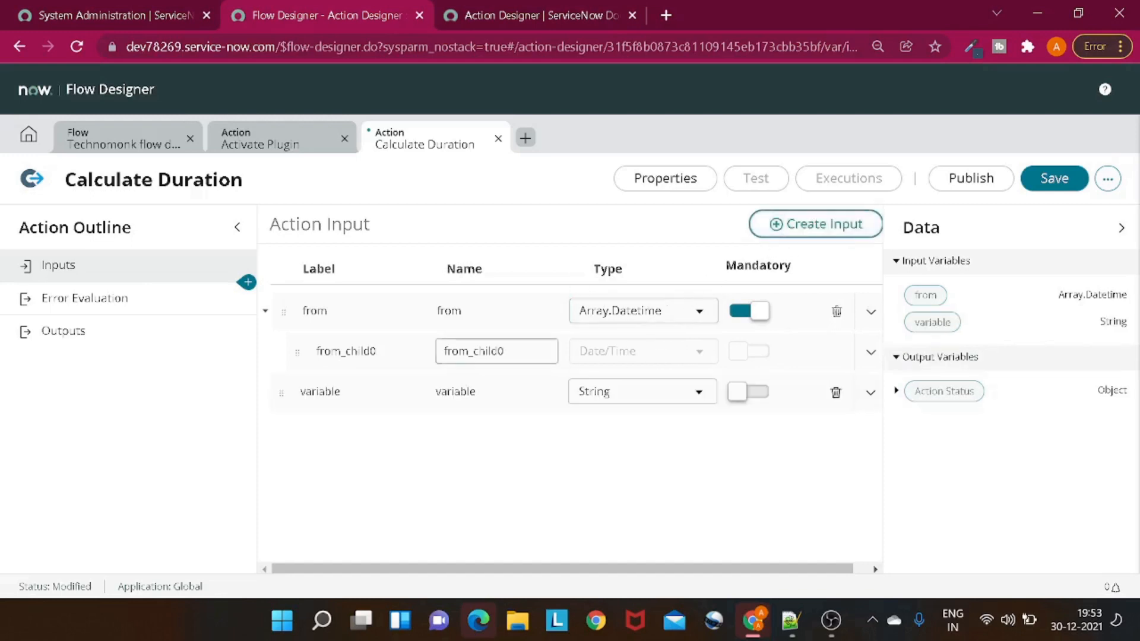
click(324, 392)
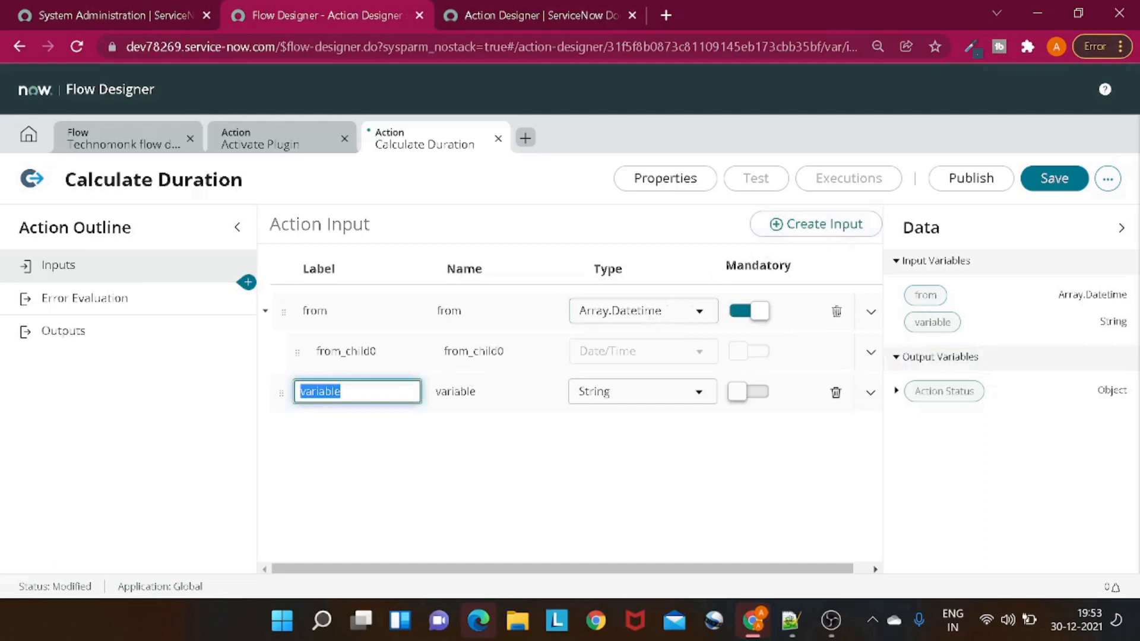
text(to)
key(Tab)
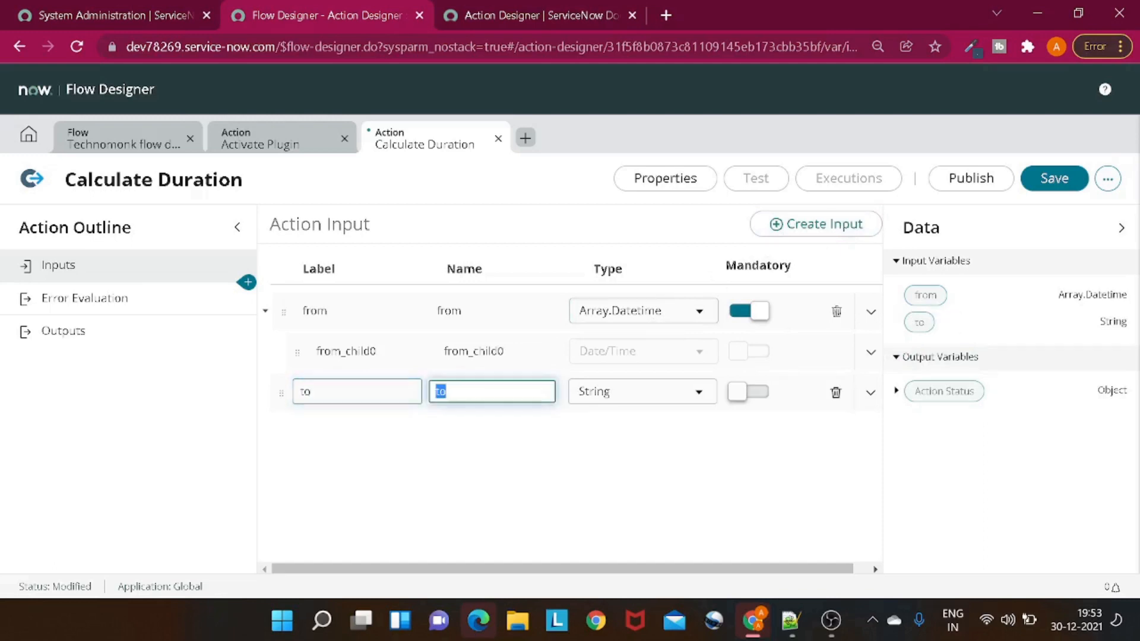
key(Tab)
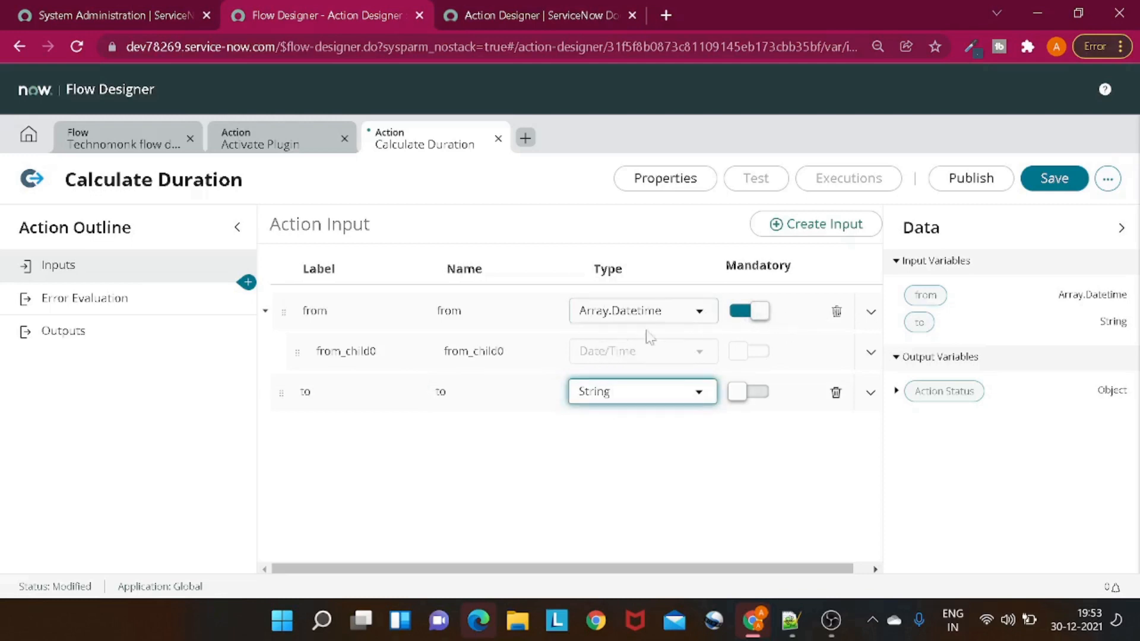
Step: Delete the Array.Datetime input "from" and relabel the remaining "to" input as "from"
click(835, 310)
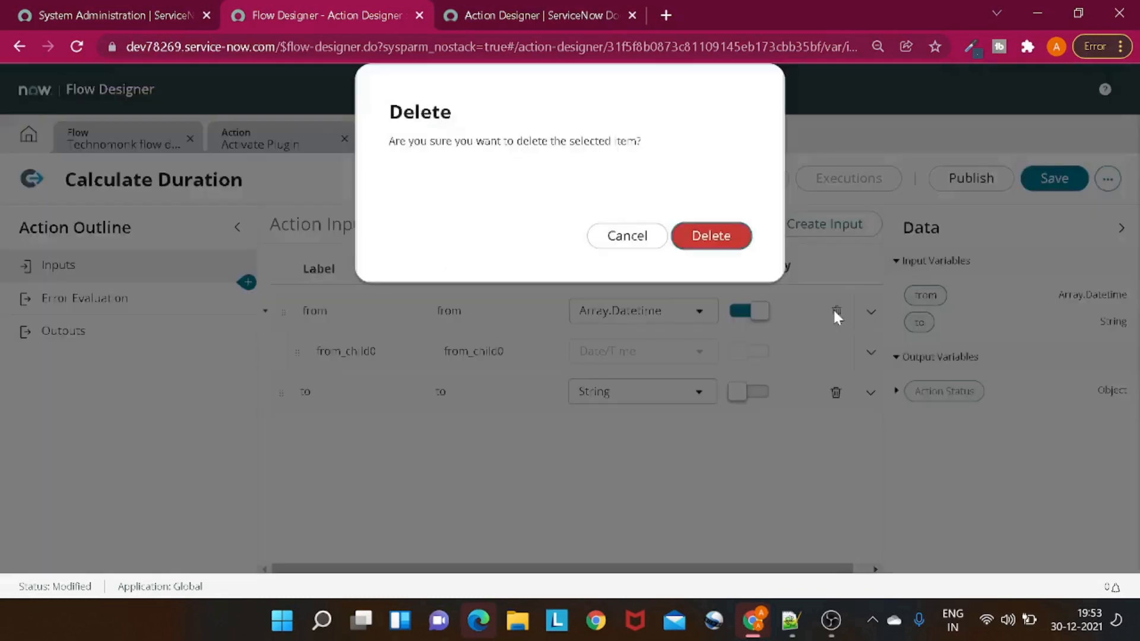
click(708, 242)
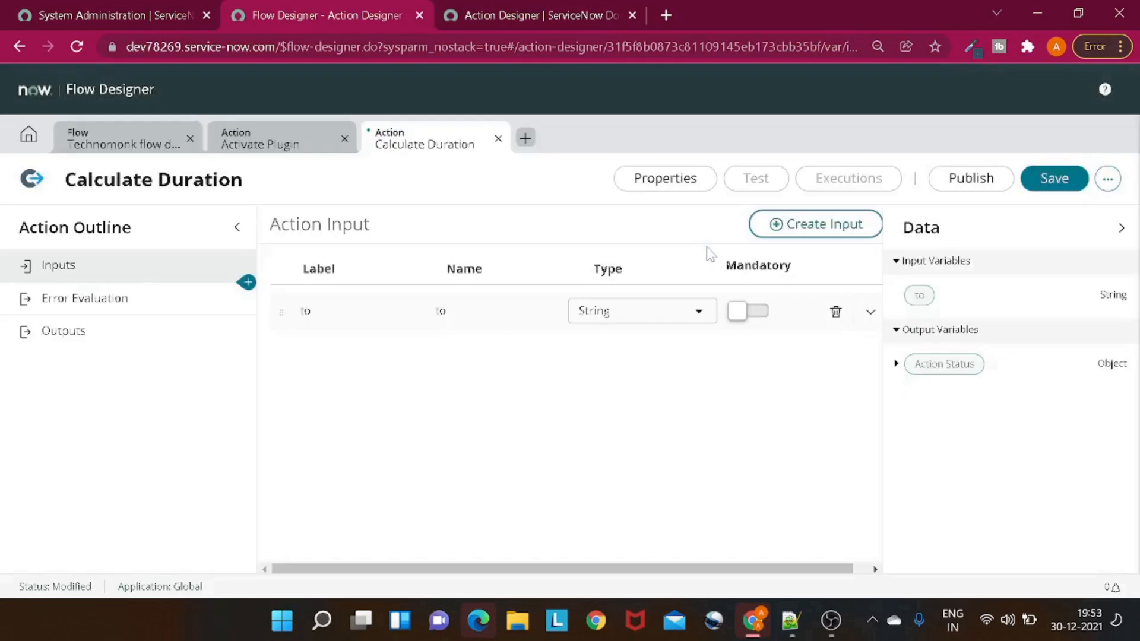
click(332, 310)
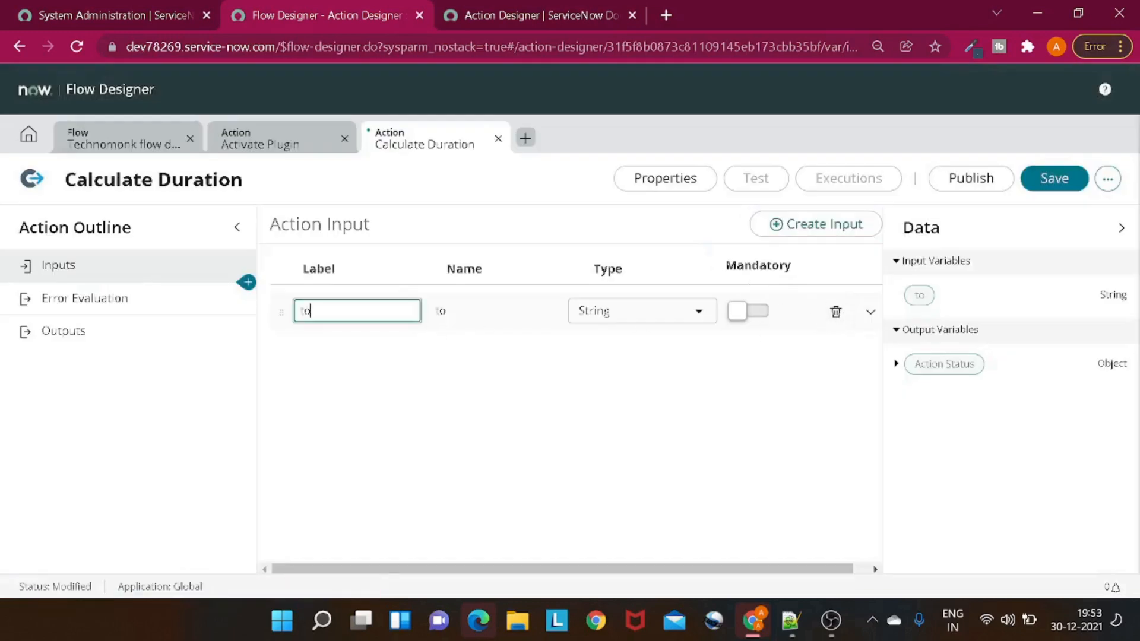
text(from)
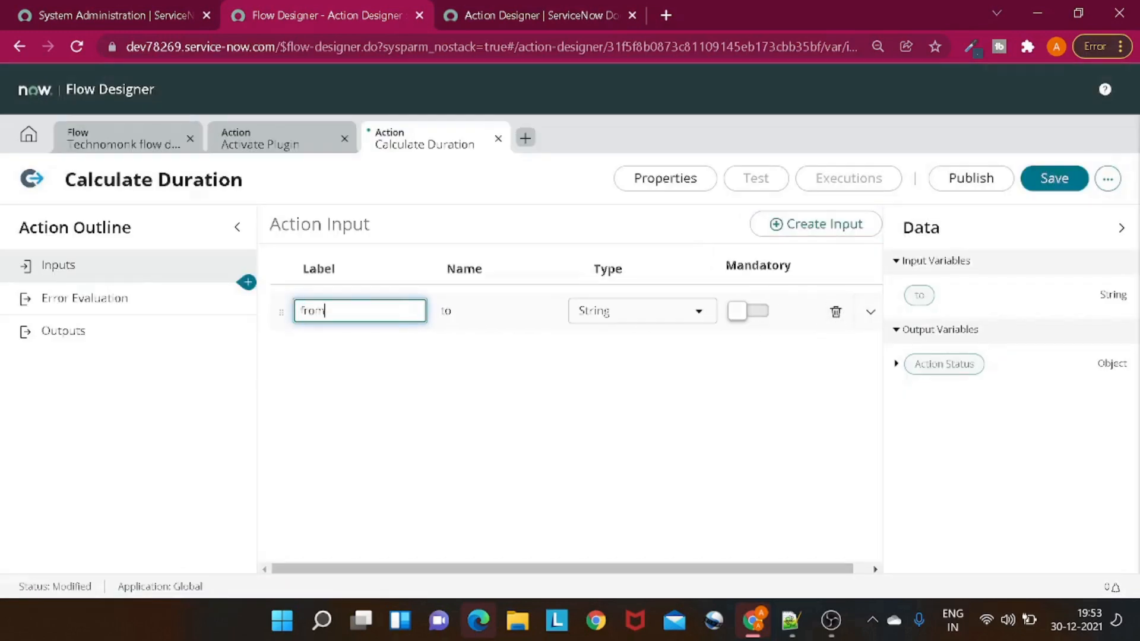
key(Tab)
key(Tab)
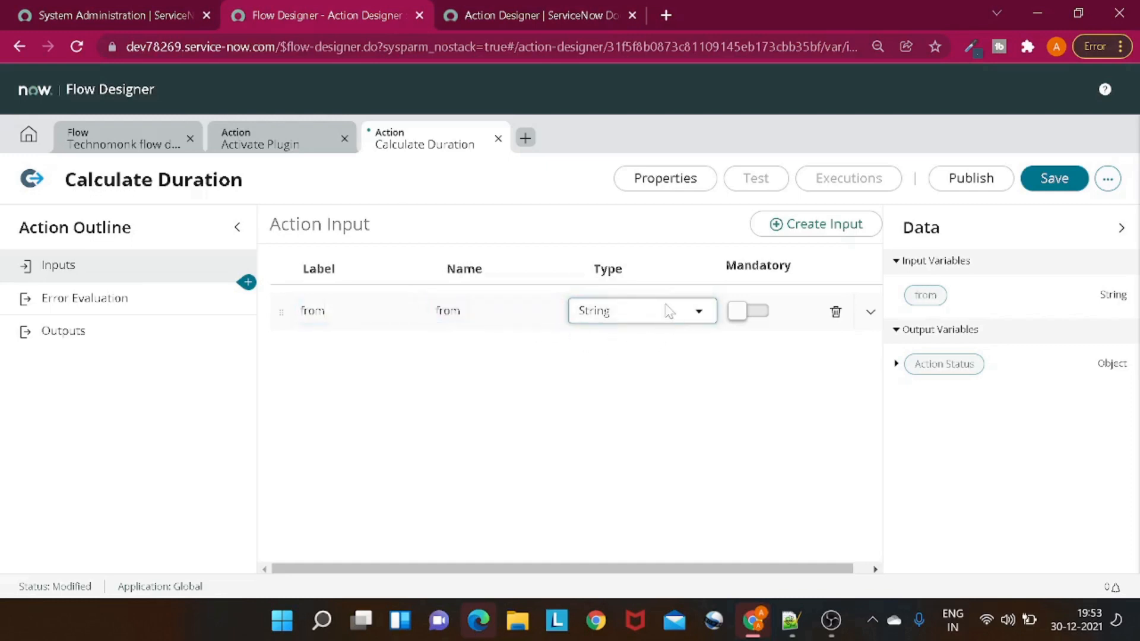
Step: Set the type of the "from" input to Date/Time and make the input mandatory
click(667, 313)
scroll(659, 420, down, 5)
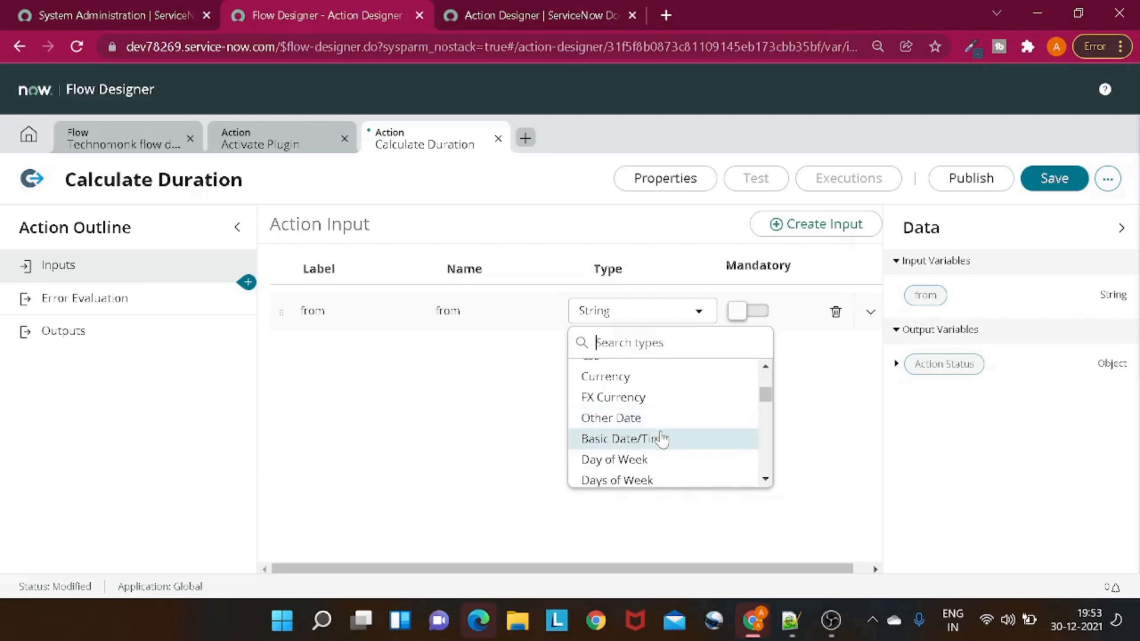
scroll(662, 439, down, 3)
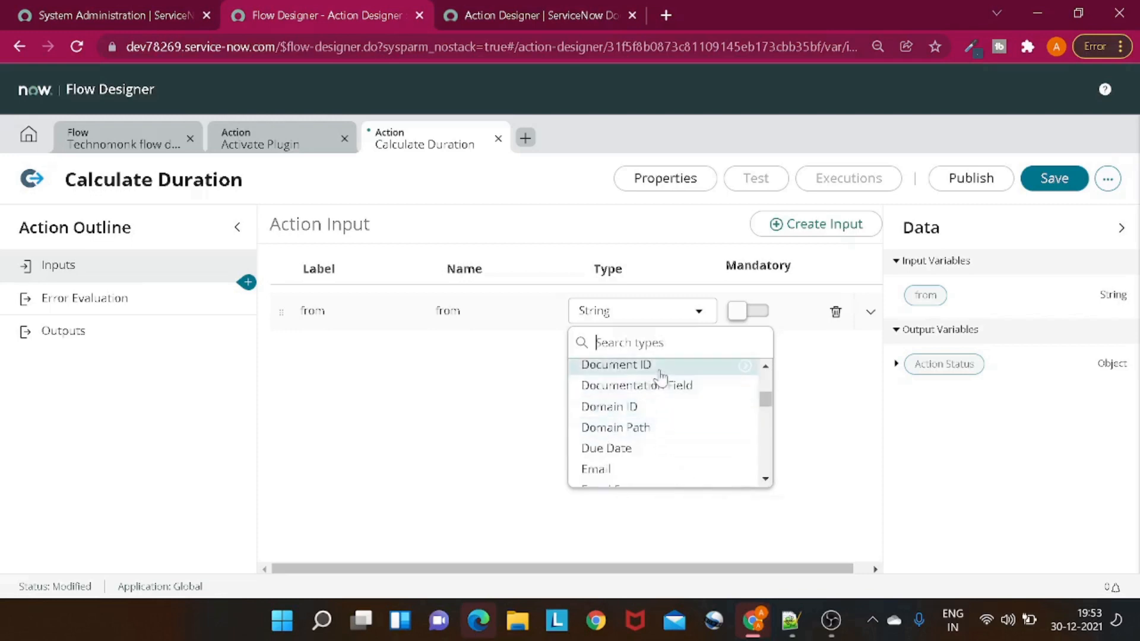
text(date)
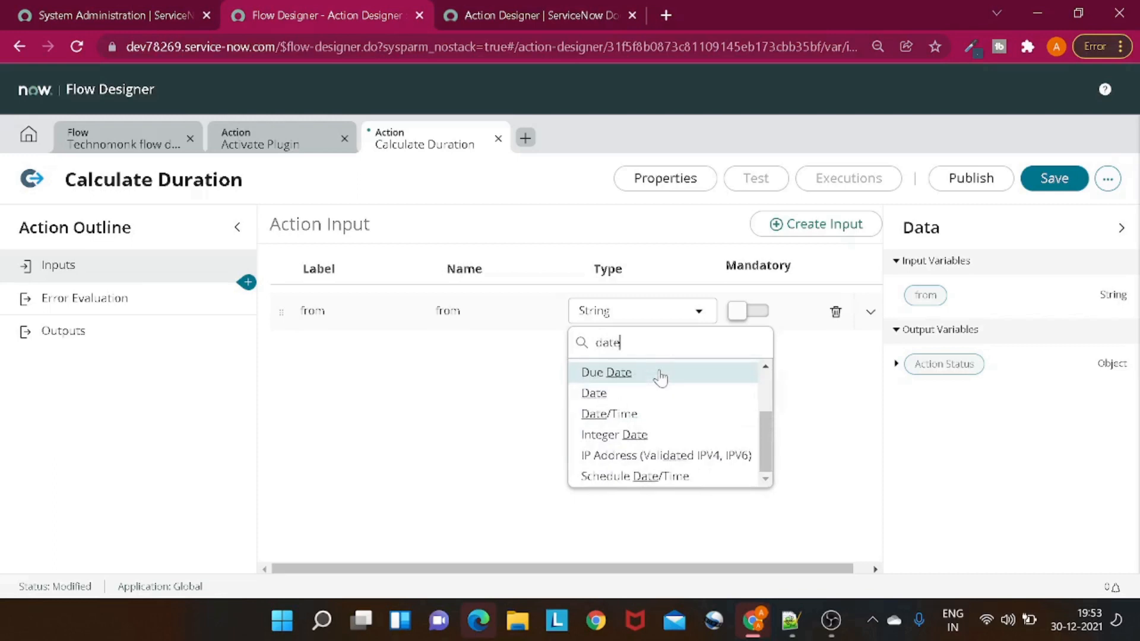
click(643, 426)
click(753, 313)
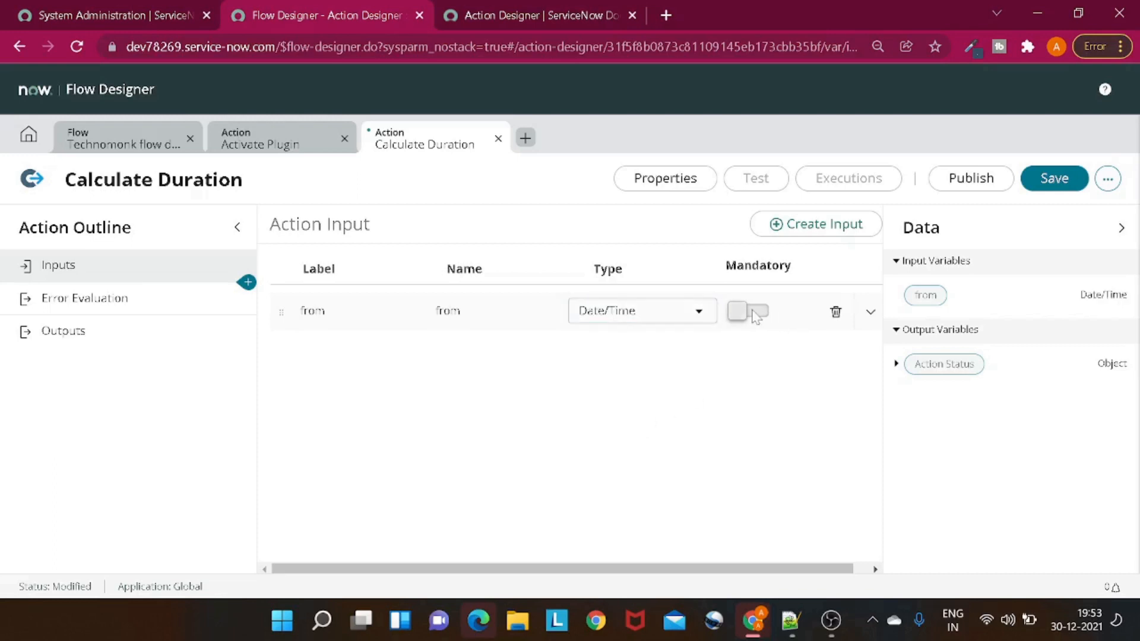
Step: Create a second action input below "from" and label it "to"
click(805, 222)
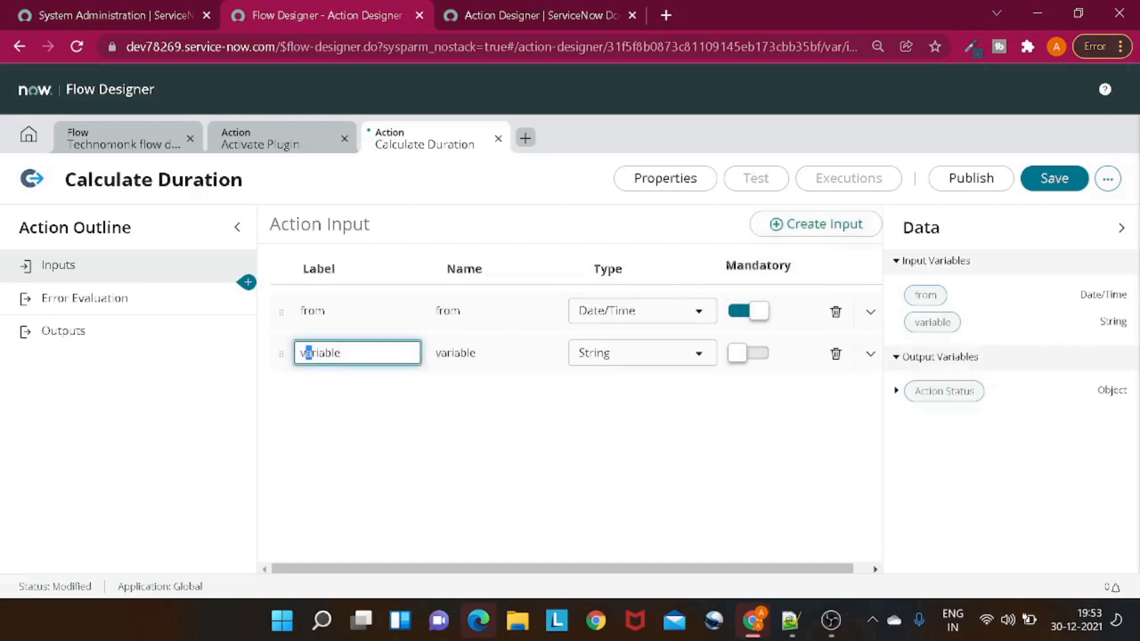
double_click(309, 353)
text(to)
key(Tab)
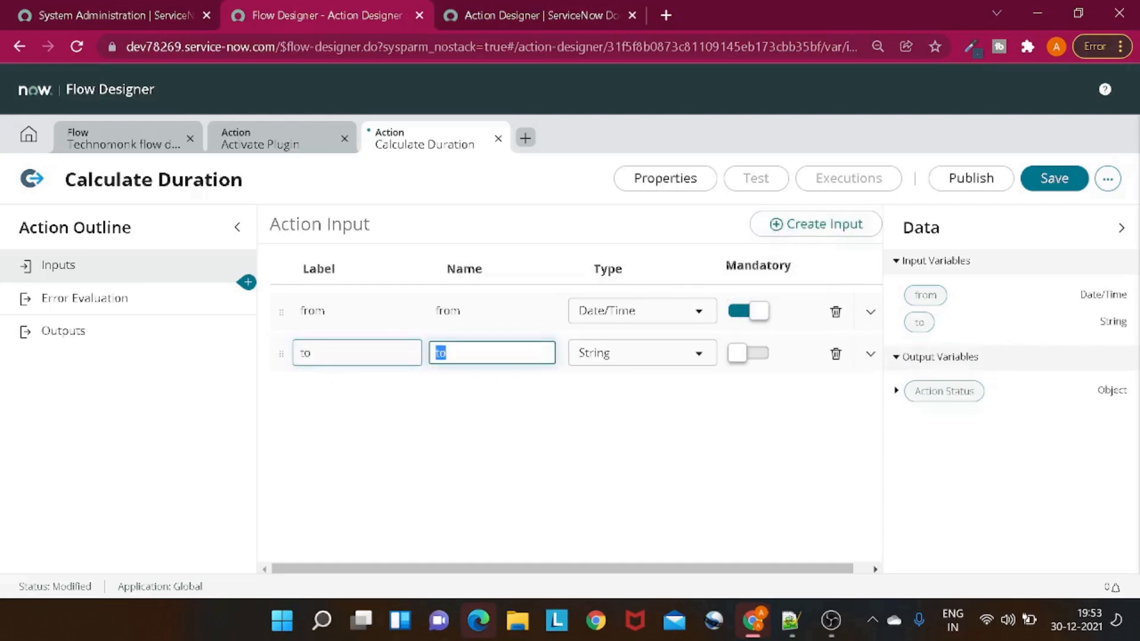
Step: Change the "to" input's type to Date/Time and mark it as mandatory
click(644, 357)
text(dat)
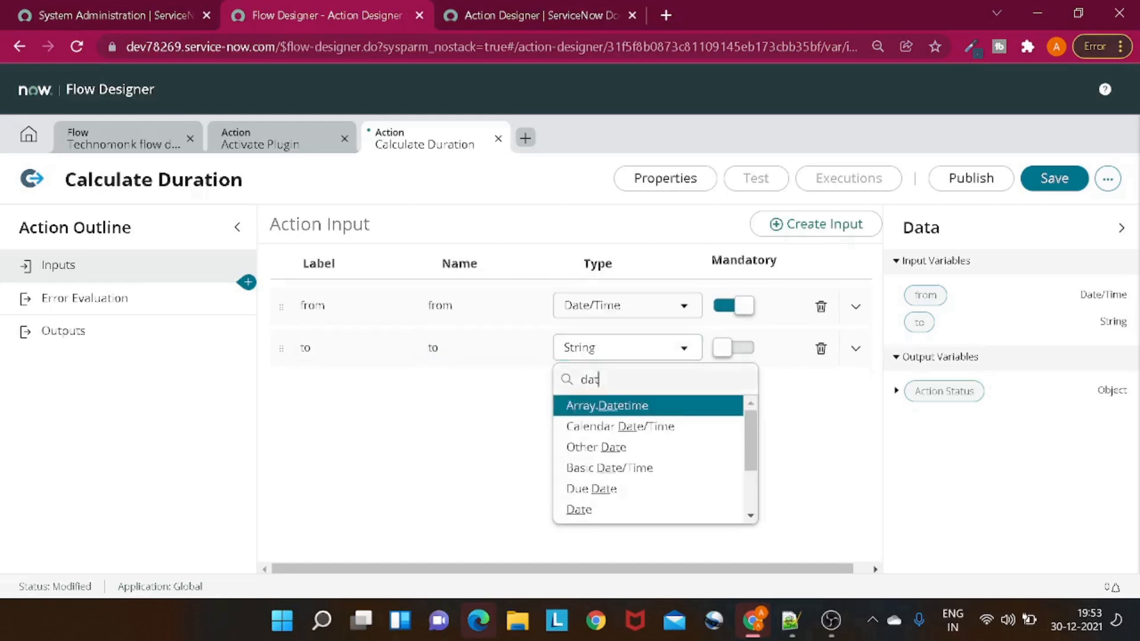
text(e)
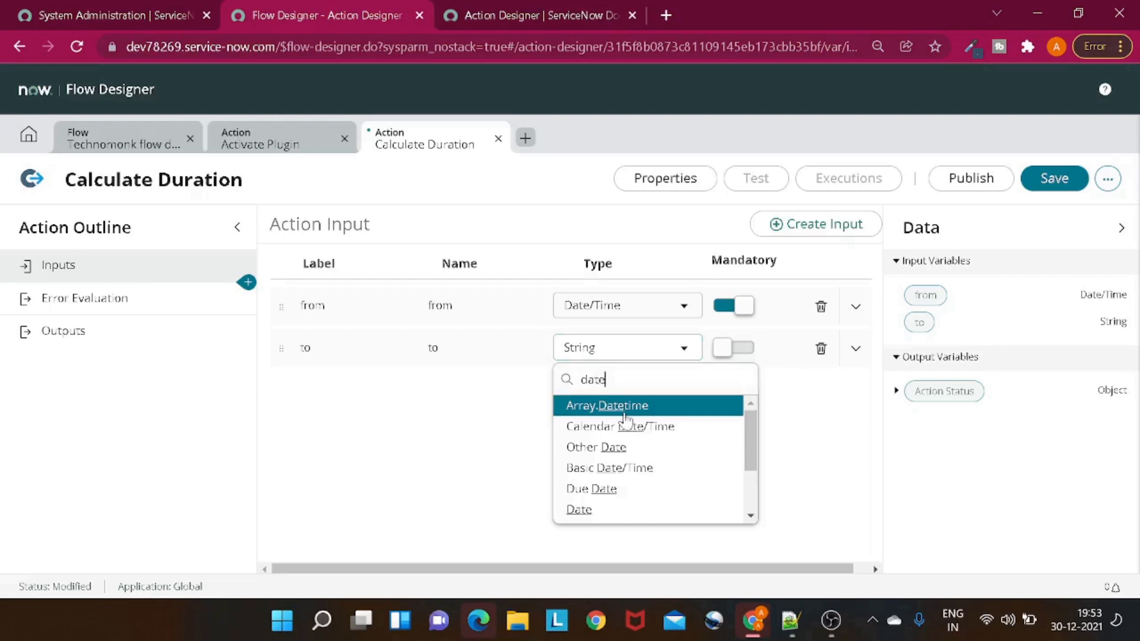
scroll(623, 419, down, 2)
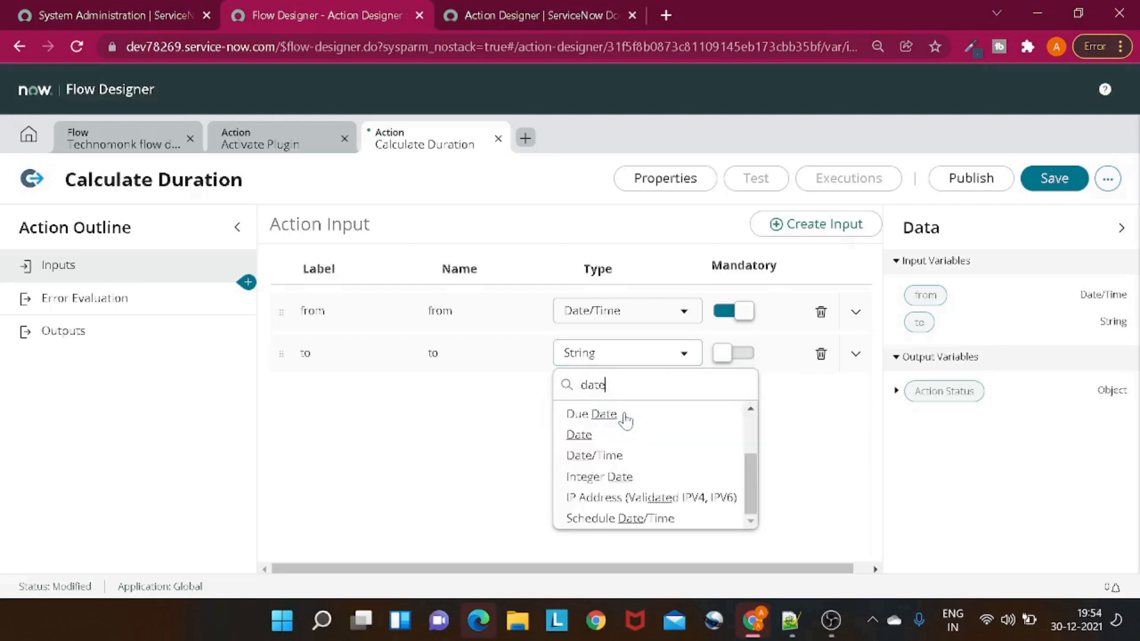
click(622, 455)
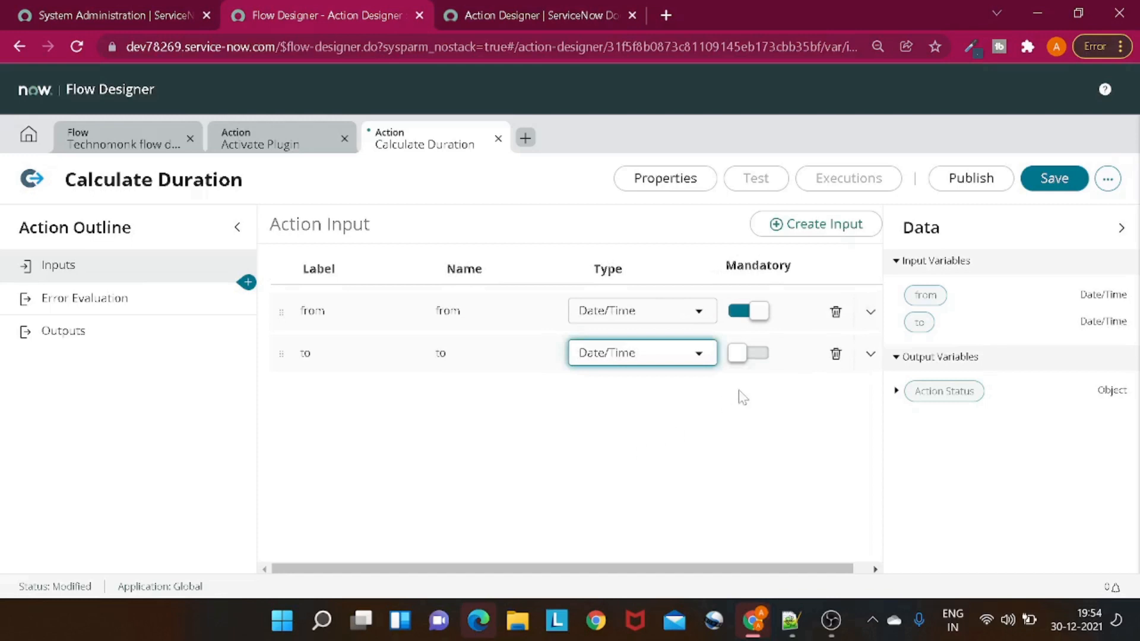
click(758, 356)
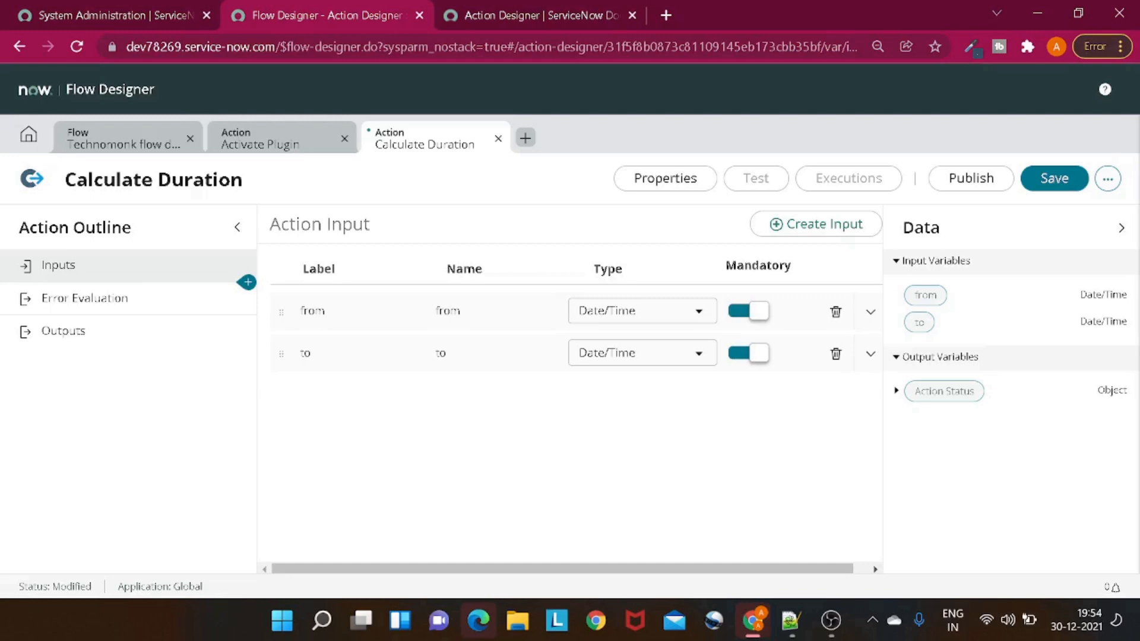
Step: Add a Script step to the action directly after its inputs
click(247, 284)
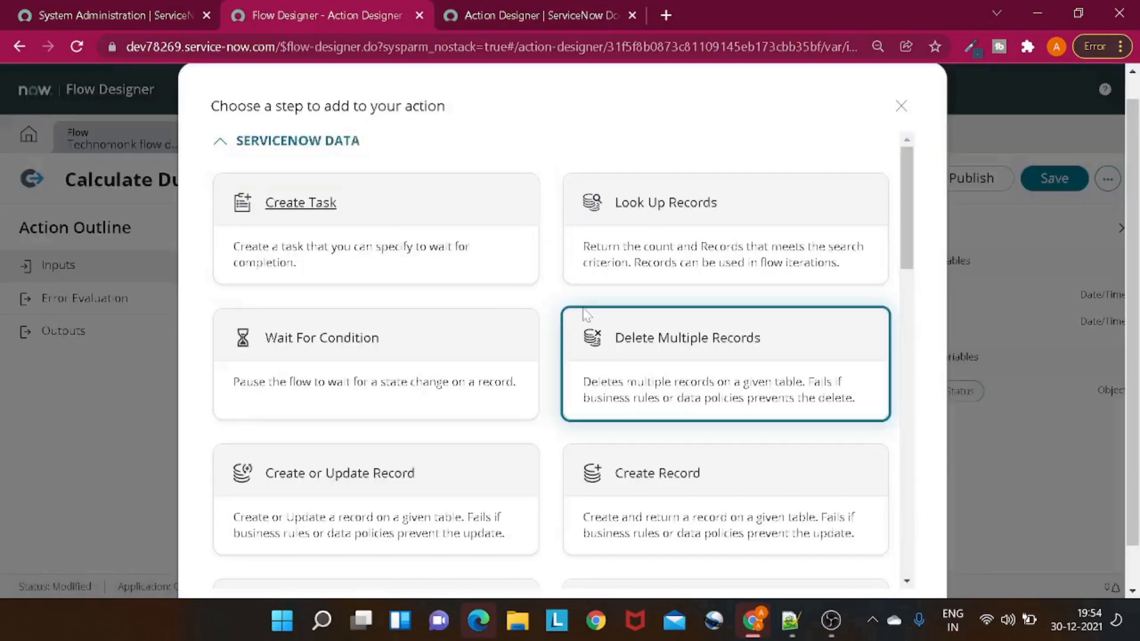
scroll(584, 315, down, 5)
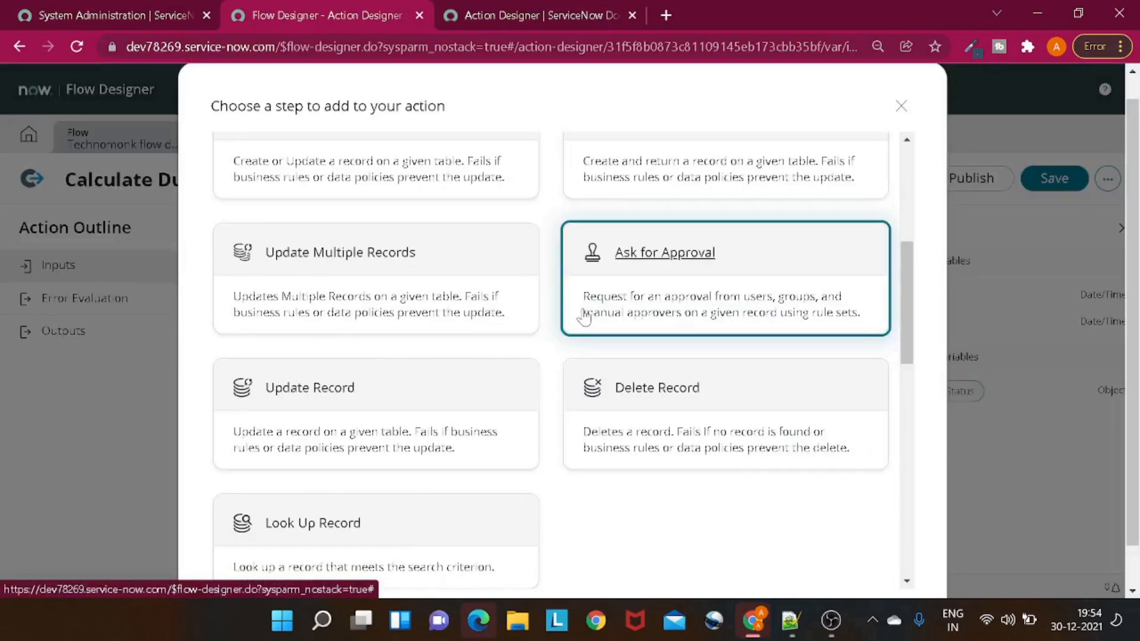
scroll(585, 315, down, 5)
click(609, 374)
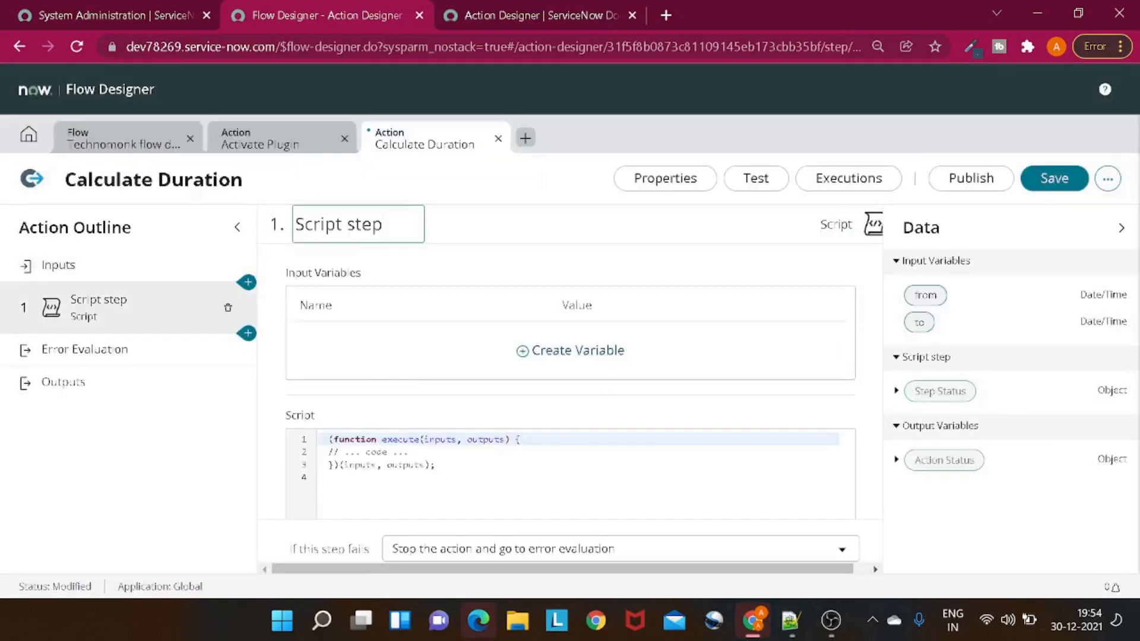
Step: Create a script input variable named "from" and map it to the action's "from" input
click(564, 356)
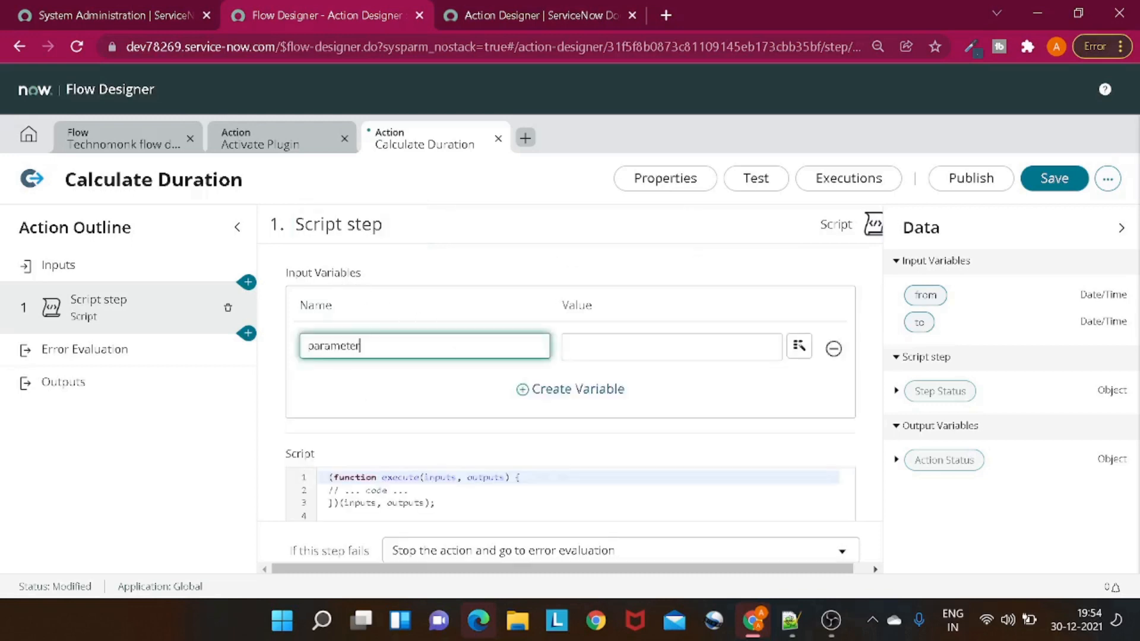
text(frm)
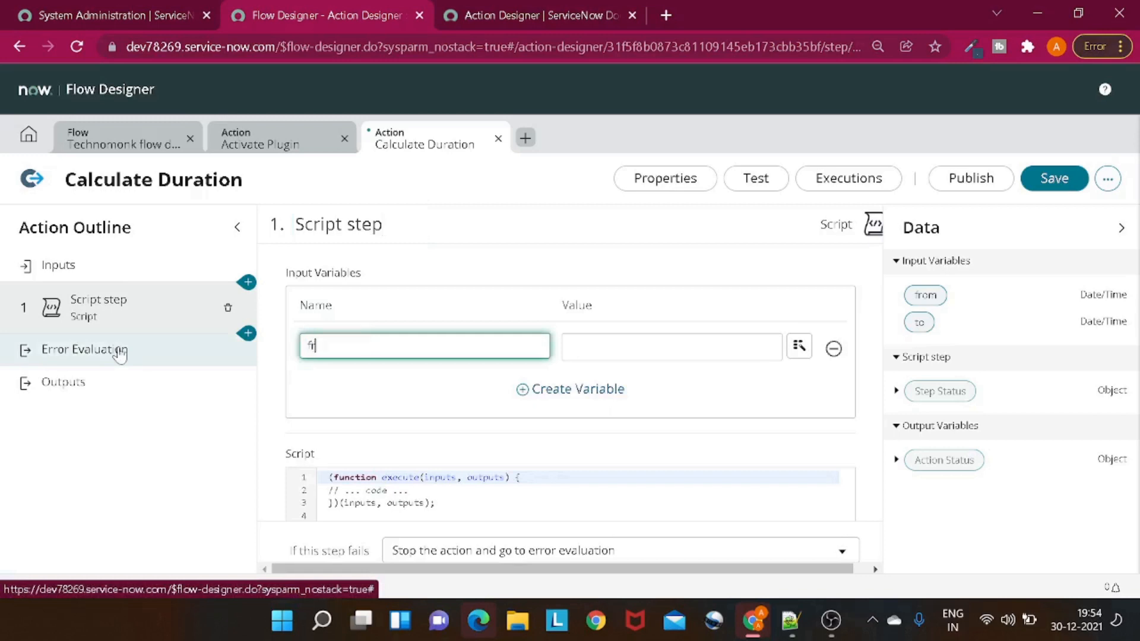
key(BackSpace)
key(BackSpace)
text(rom)
key(Tab)
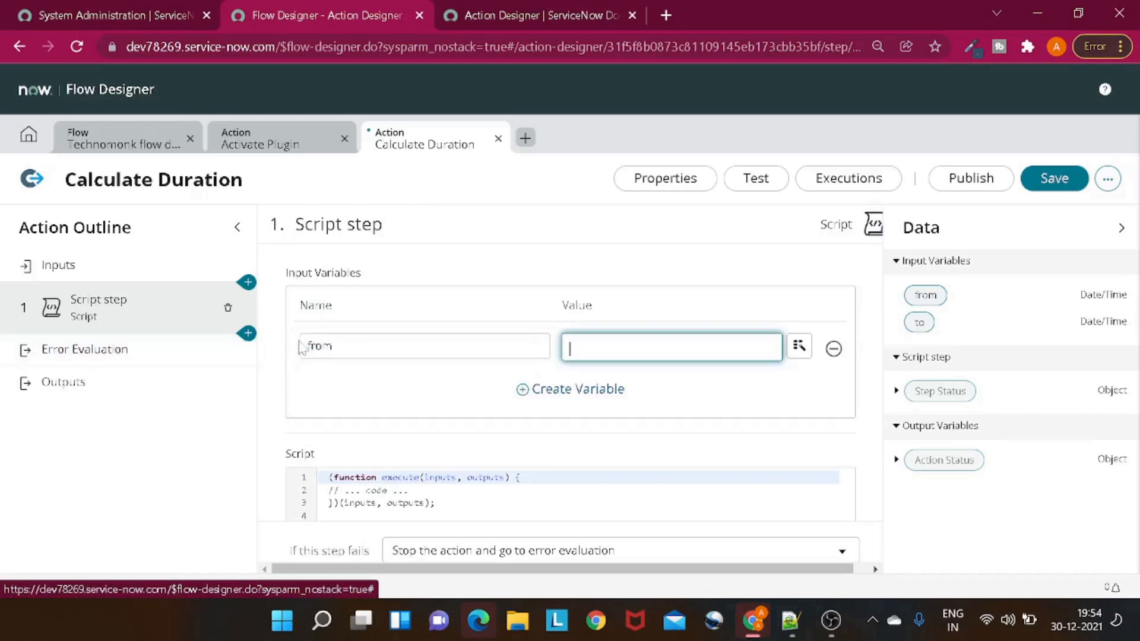
drag(917, 294, 617, 361)
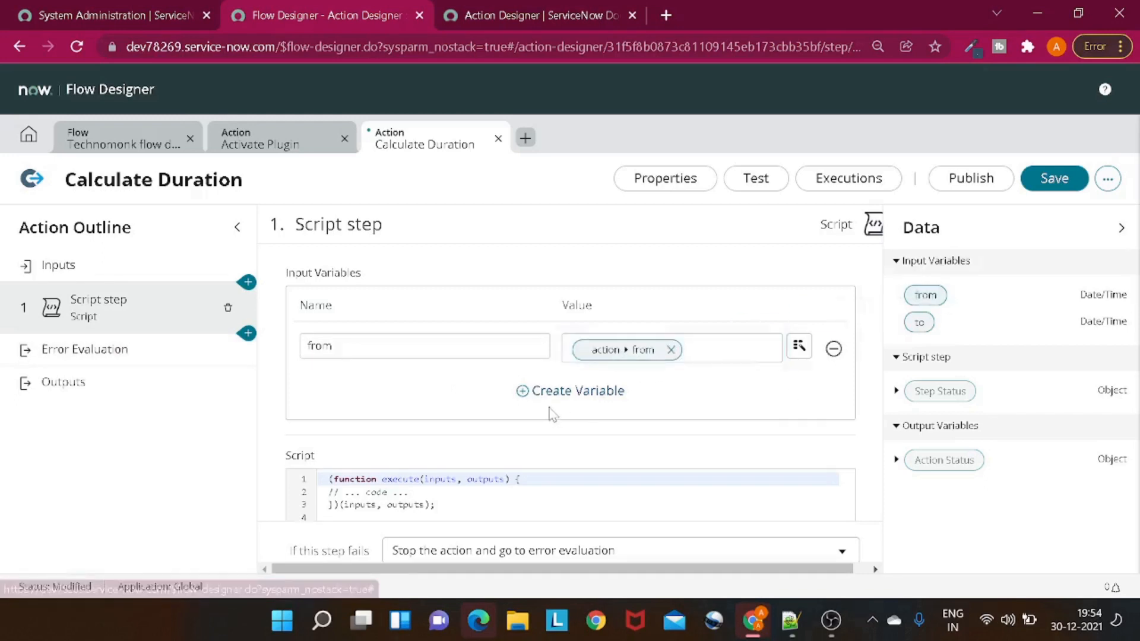
Step: Create a second script input variable named "to" and map it to the action's "to" input
click(543, 391)
text(parameter)
key(ctrl+a)
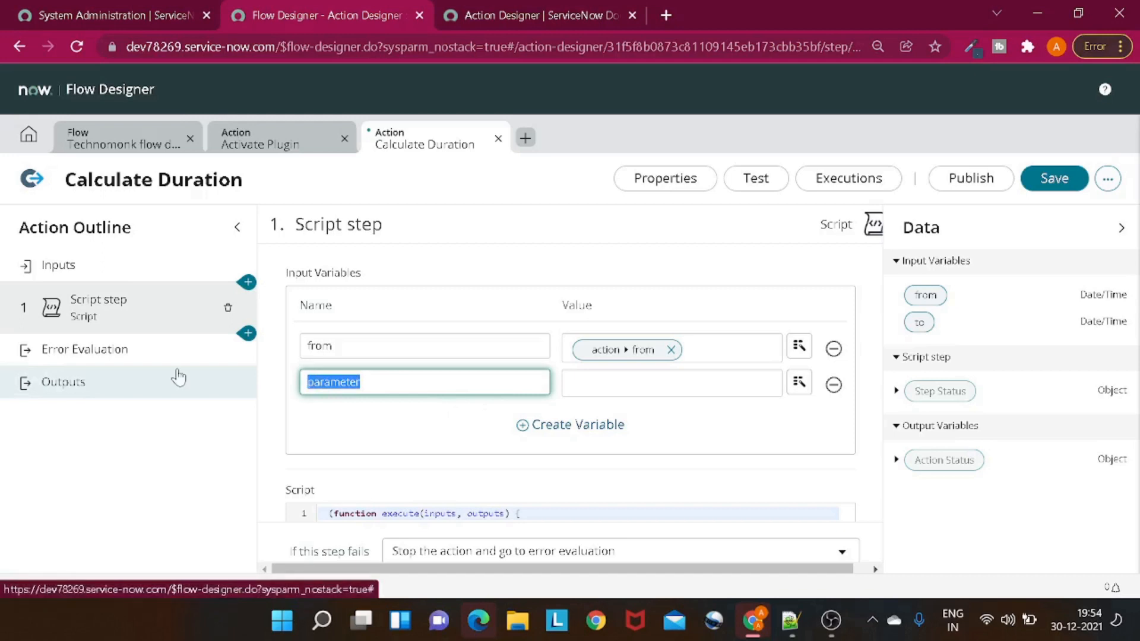
text(to)
key(Tab)
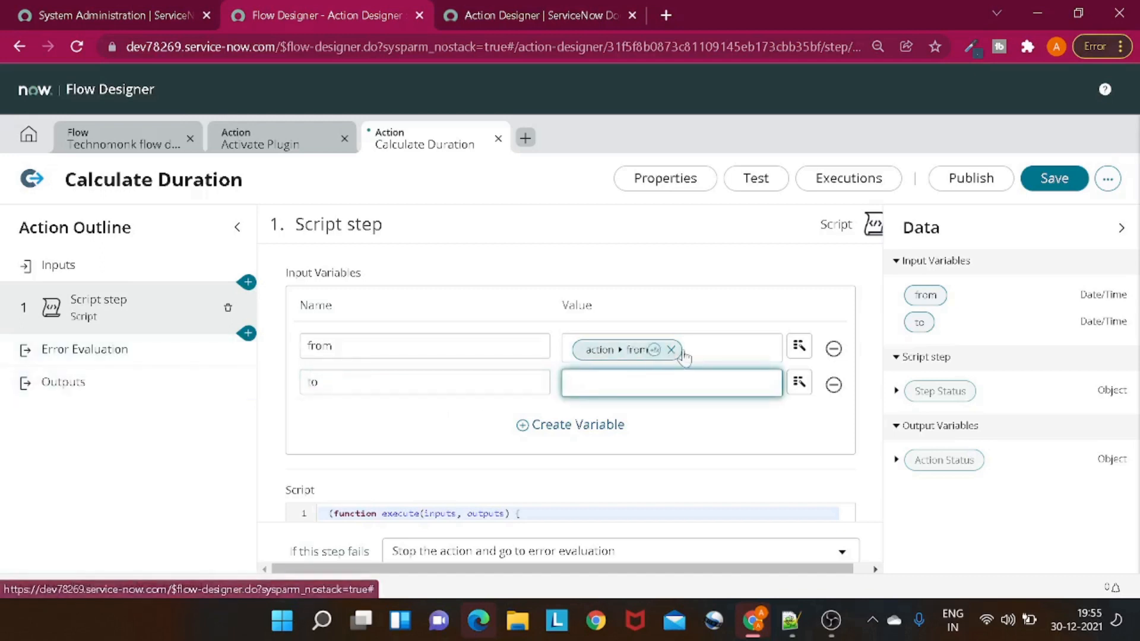
drag(921, 321, 639, 383)
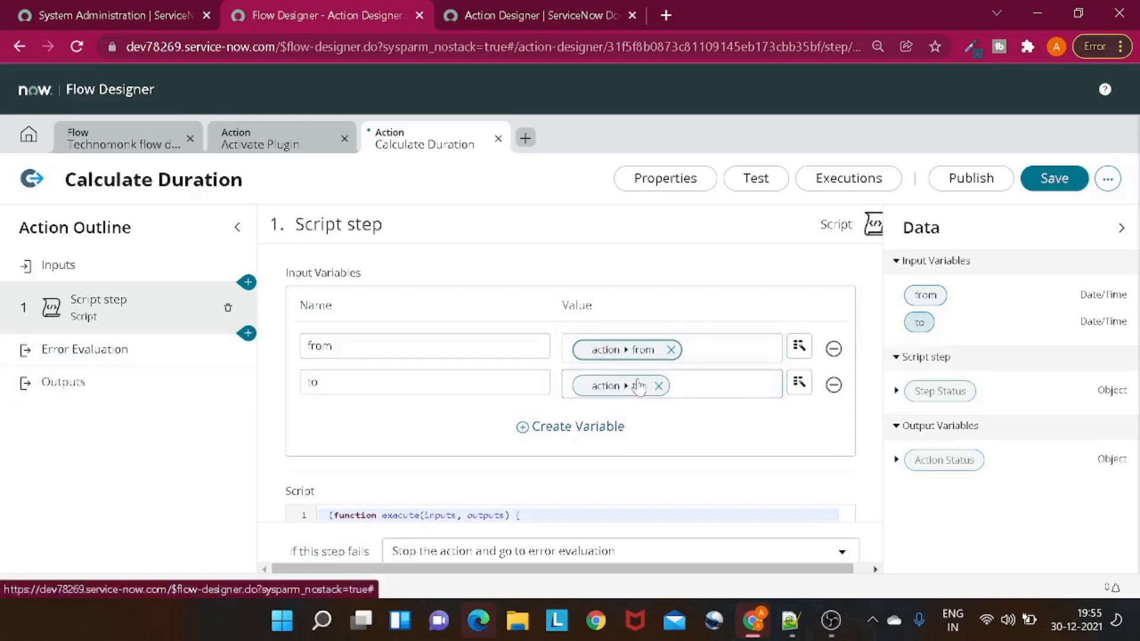
Step: Start a declaration inside the script's execute function, below the code comment, reading "var glideFrom = new Glide"
scroll(639, 387, down, 3)
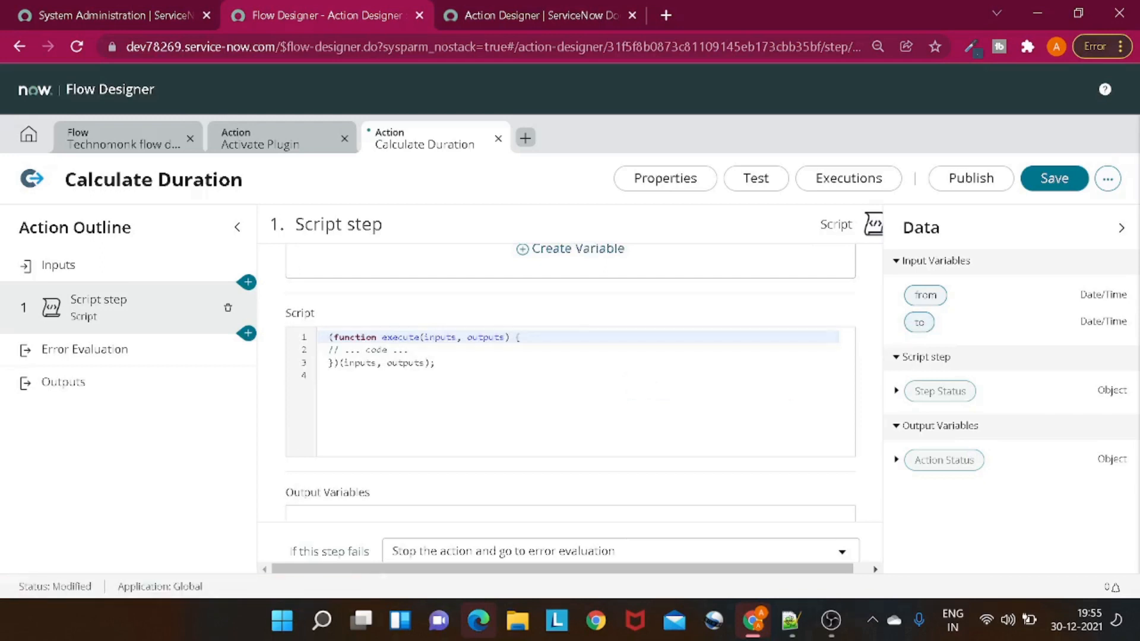
key(ctrl+plus)
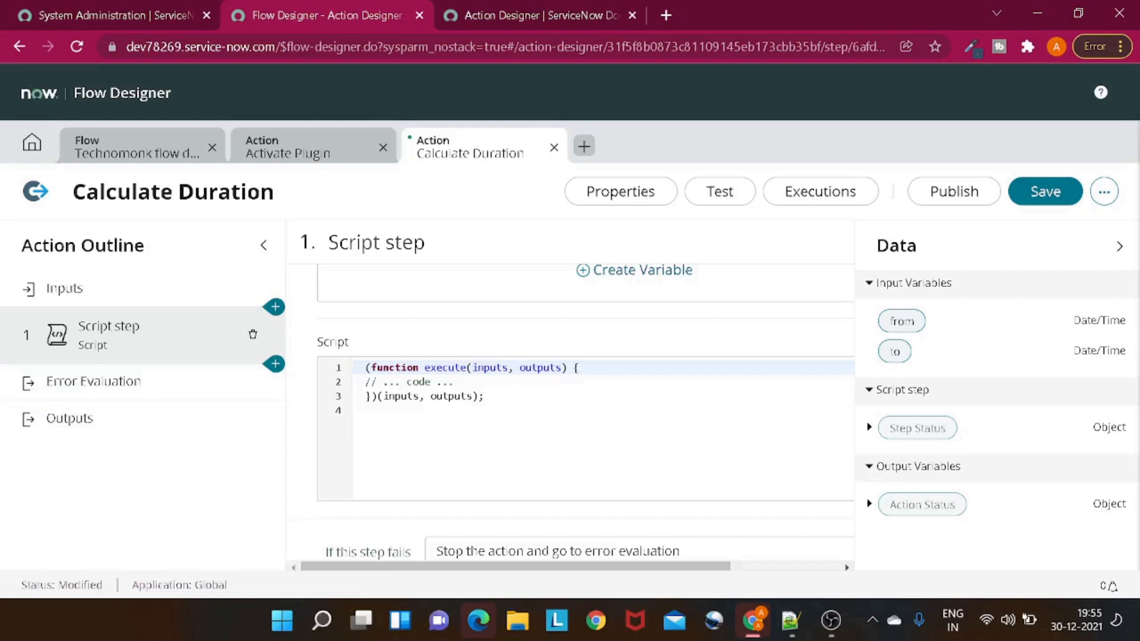
click(484, 396)
key(Up)
key(Up)
click(455, 382)
key(Return)
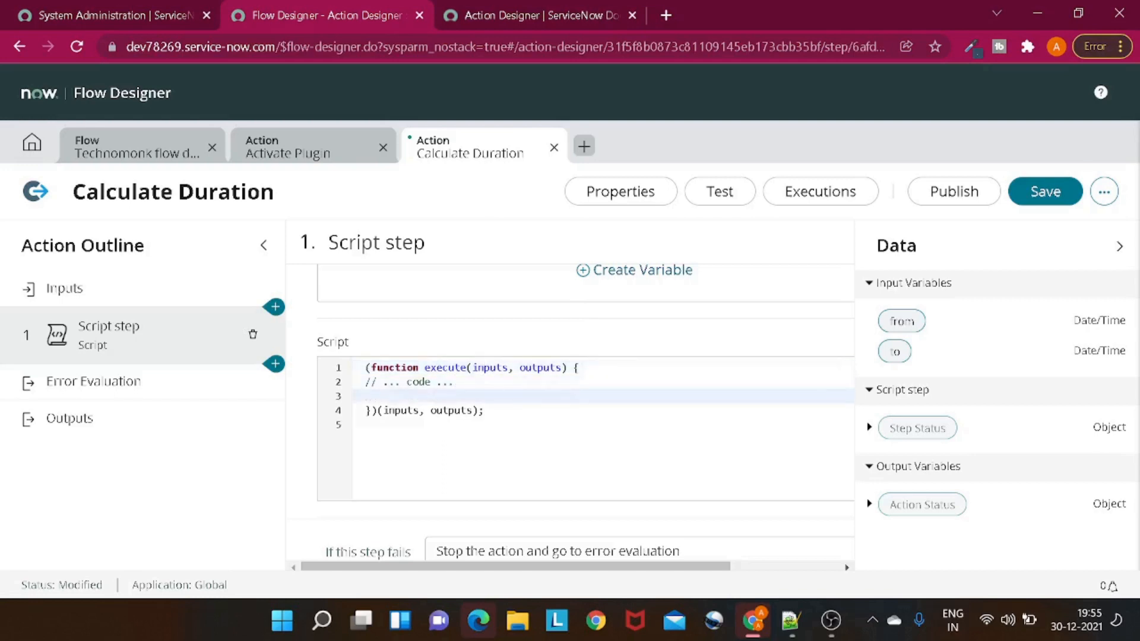
key(Return)
text(va)
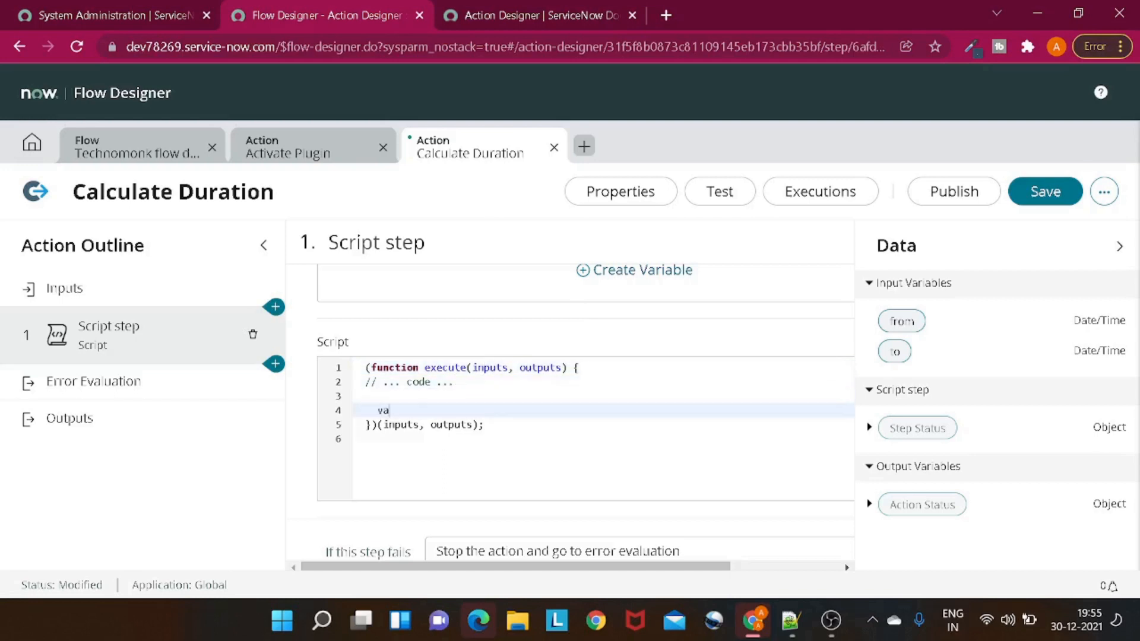
text(r glidefrom = new Glide)
key(ctrl+space)
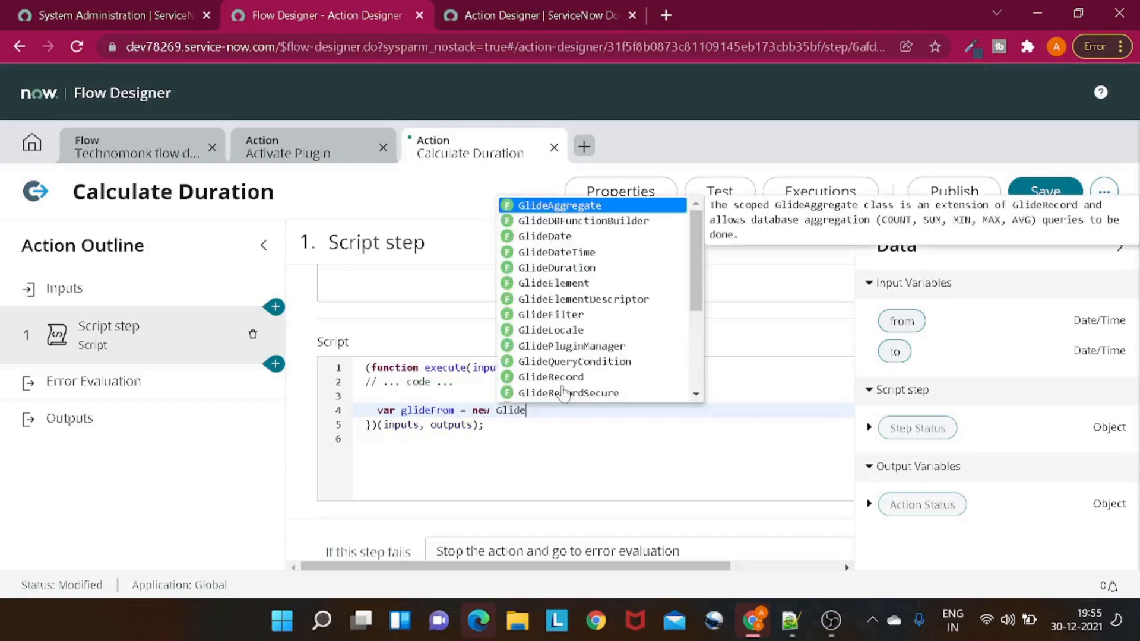
Step: Complete the class name in the glideFrom declaration as GlideDateTime
text(dat)
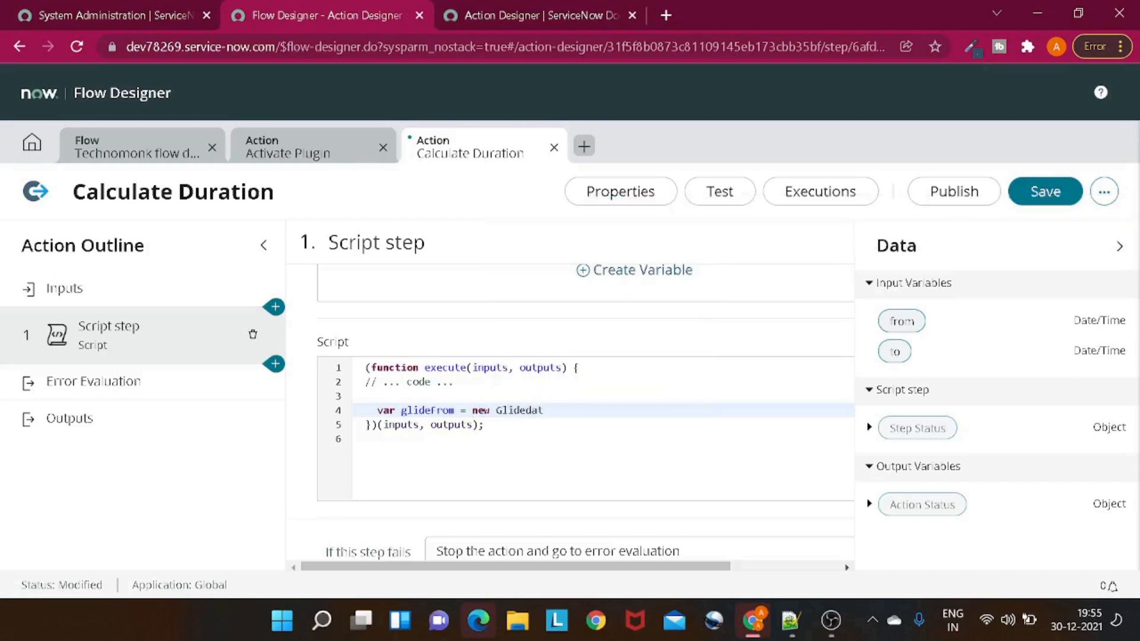
key(BackSpace)
key(BackSpace)
key(BackSpace)
key(ctrl+space)
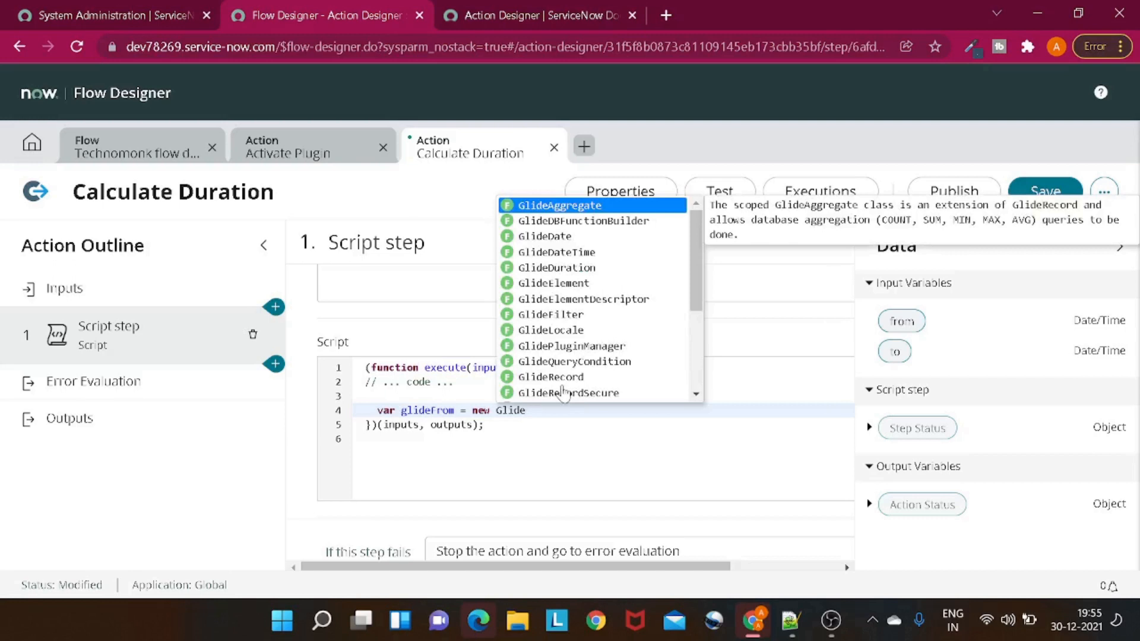
key(Down)
key(Down)
key(Down)
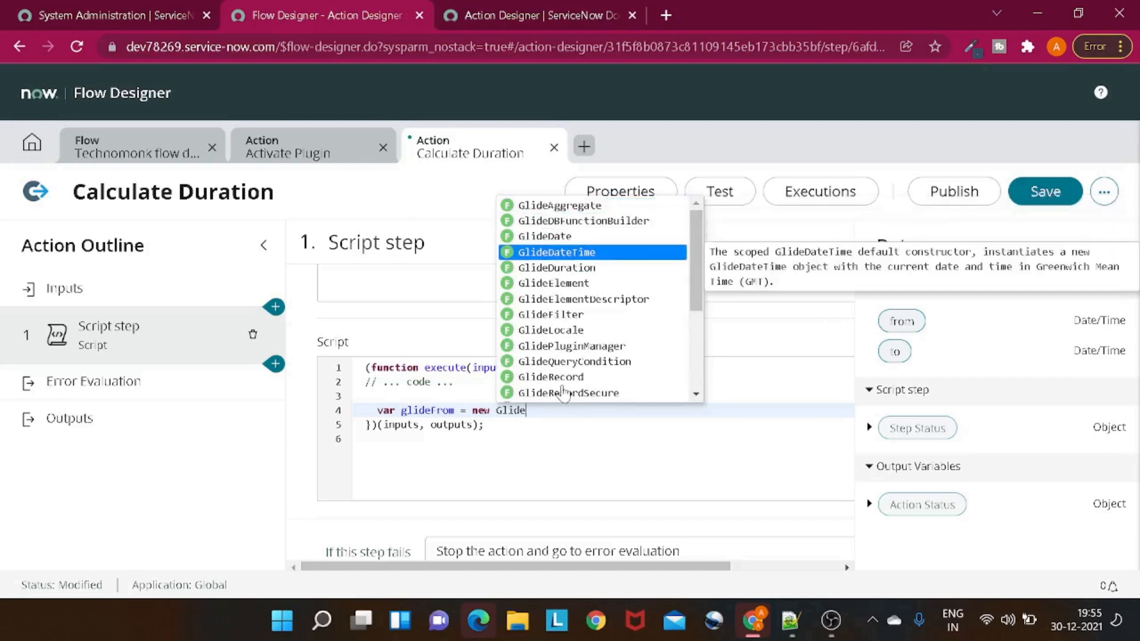
key(Return)
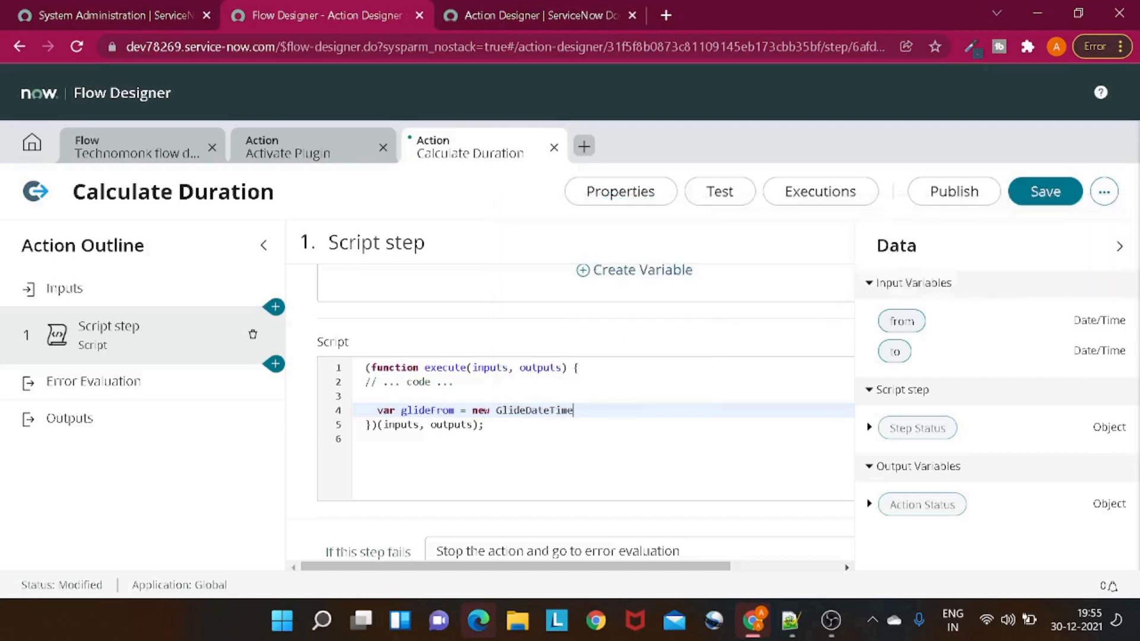
Step: Pass inputs.from to the GlideDateTime constructor and end the statement with a semicolon
text(()in)
key(Return)
text(.from)
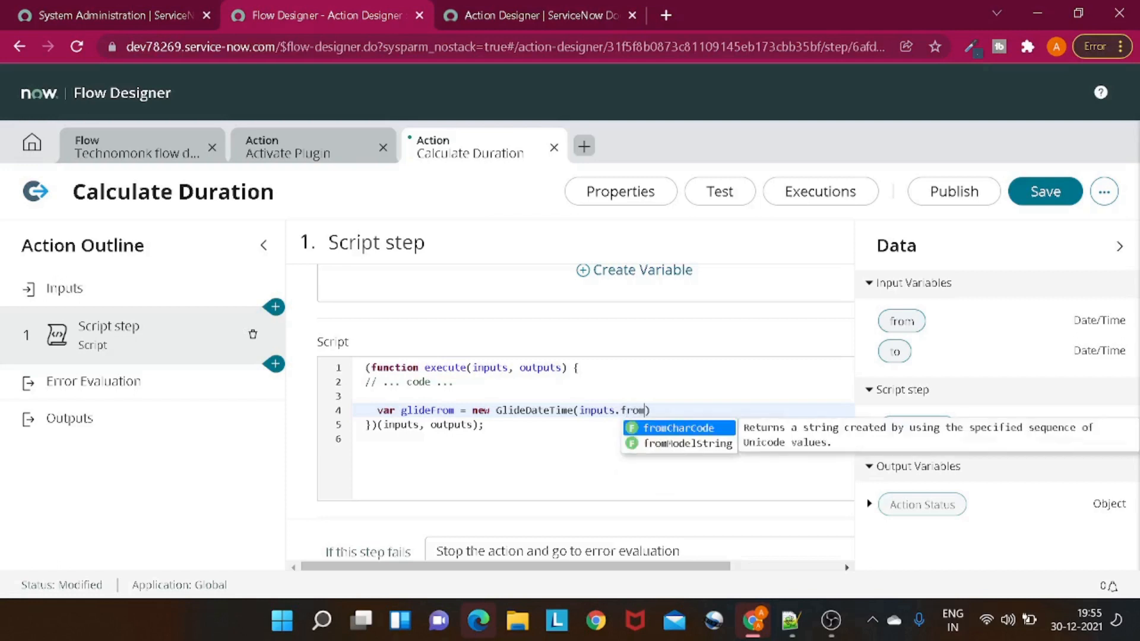
text())
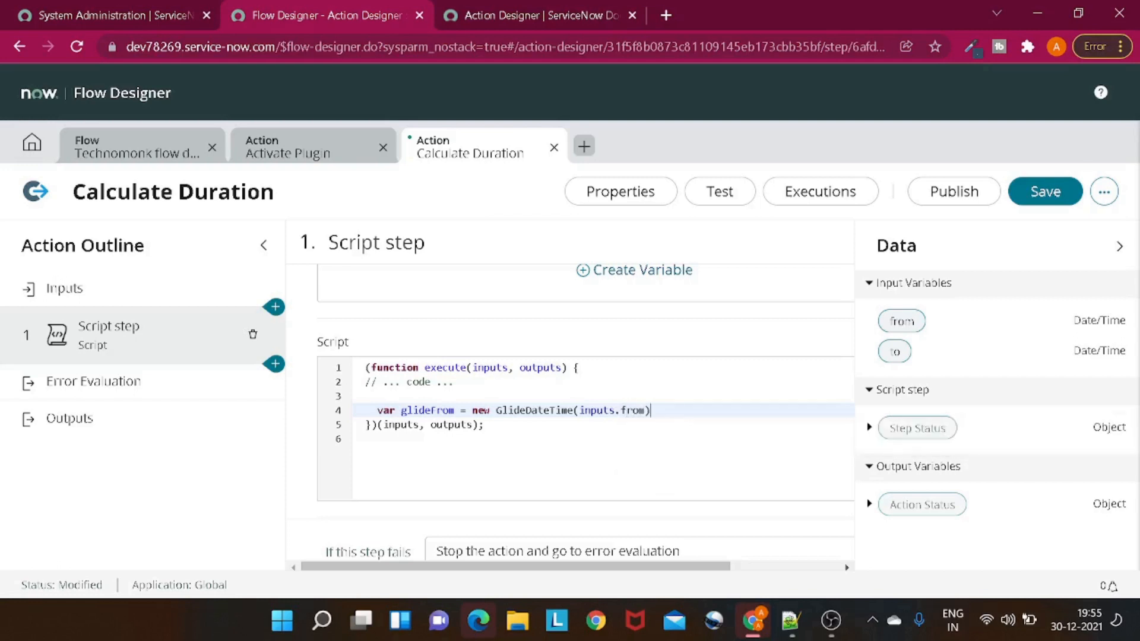
text(;)
Step: Duplicate the glideFrom declaration onto a new line directly below it
scroll(594, 380, up, 3)
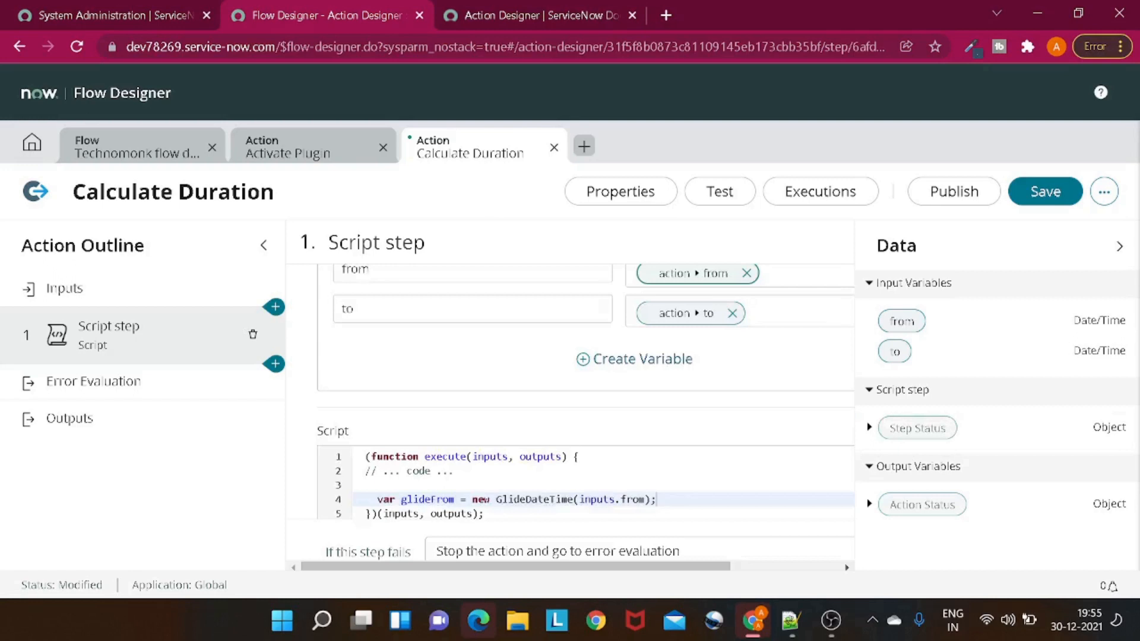
scroll(603, 384, down, 3)
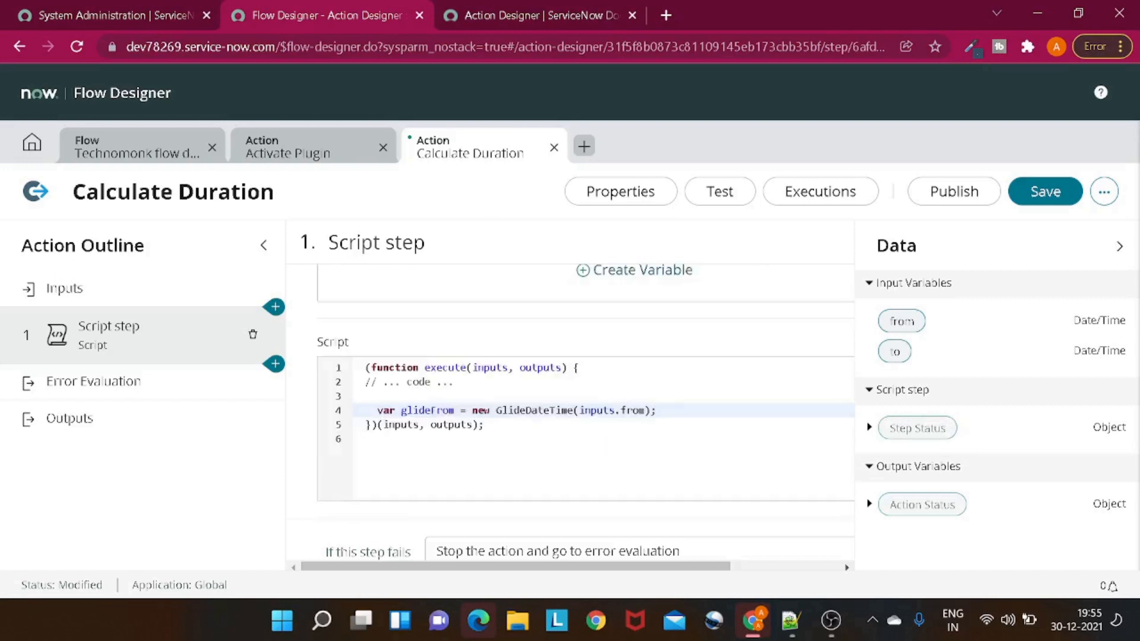
drag(372, 411, 659, 414)
key(ctrl+c)
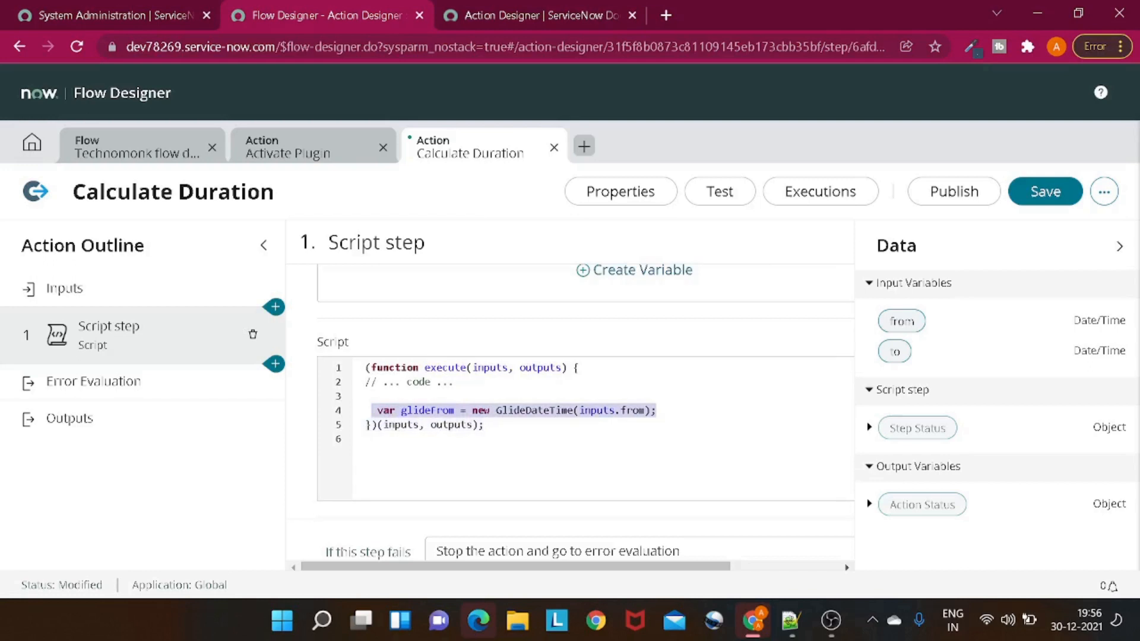
click(658, 410)
key(Return)
key(ctrl+v)
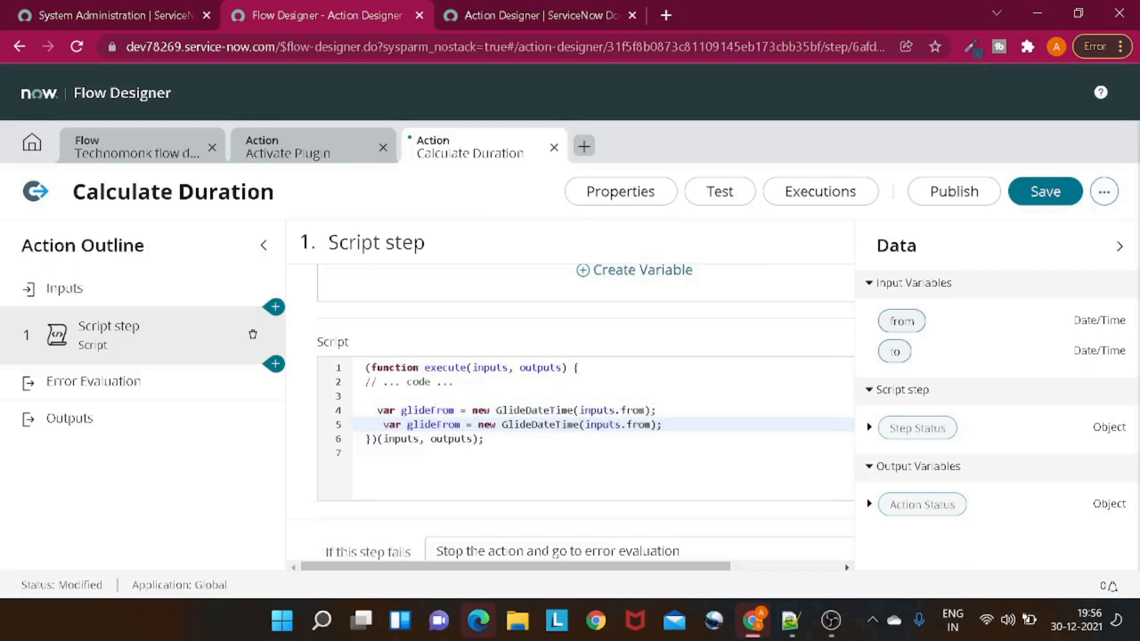
Step: Rename the variable in the duplicated line to glideTo and change its constructor argument to inputs.to
drag(437, 425, 461, 425)
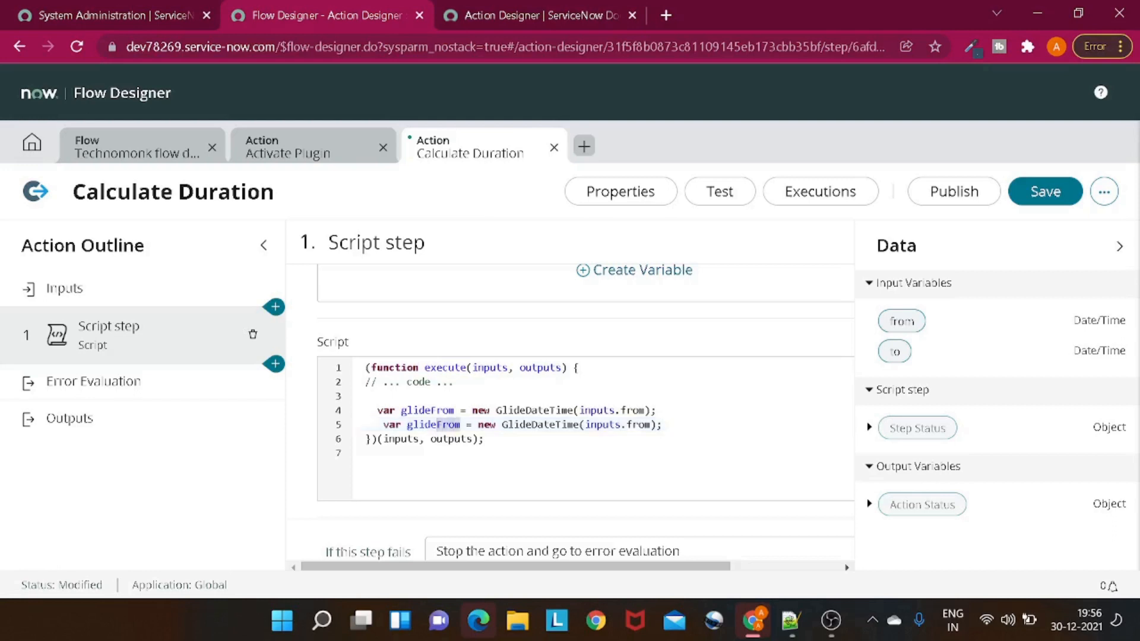
text(To)
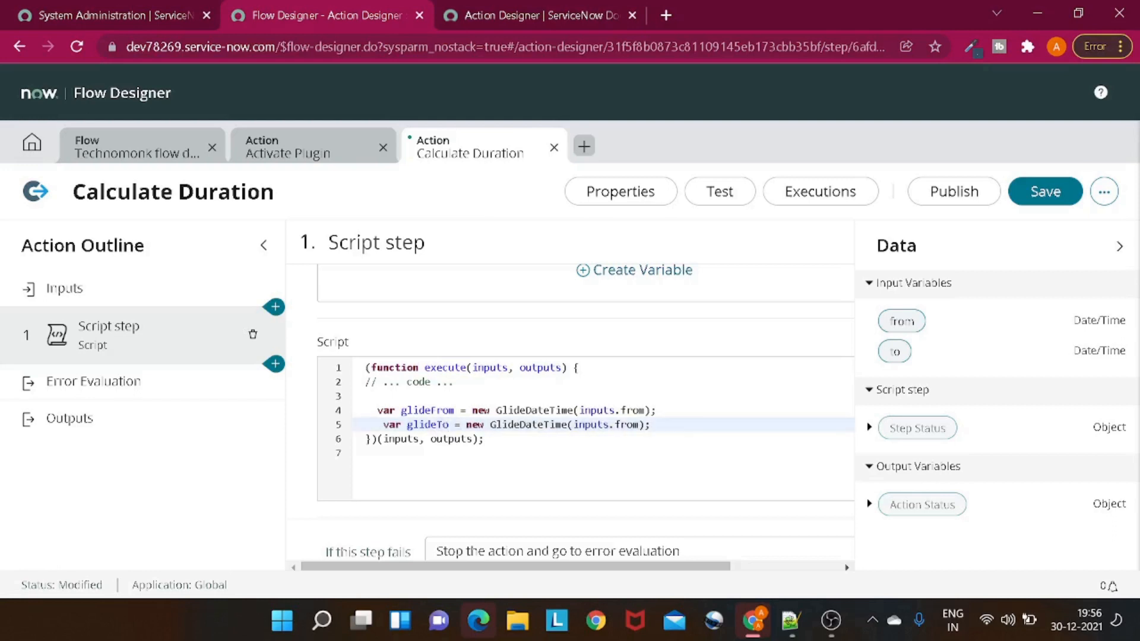
key(ctrl+plus)
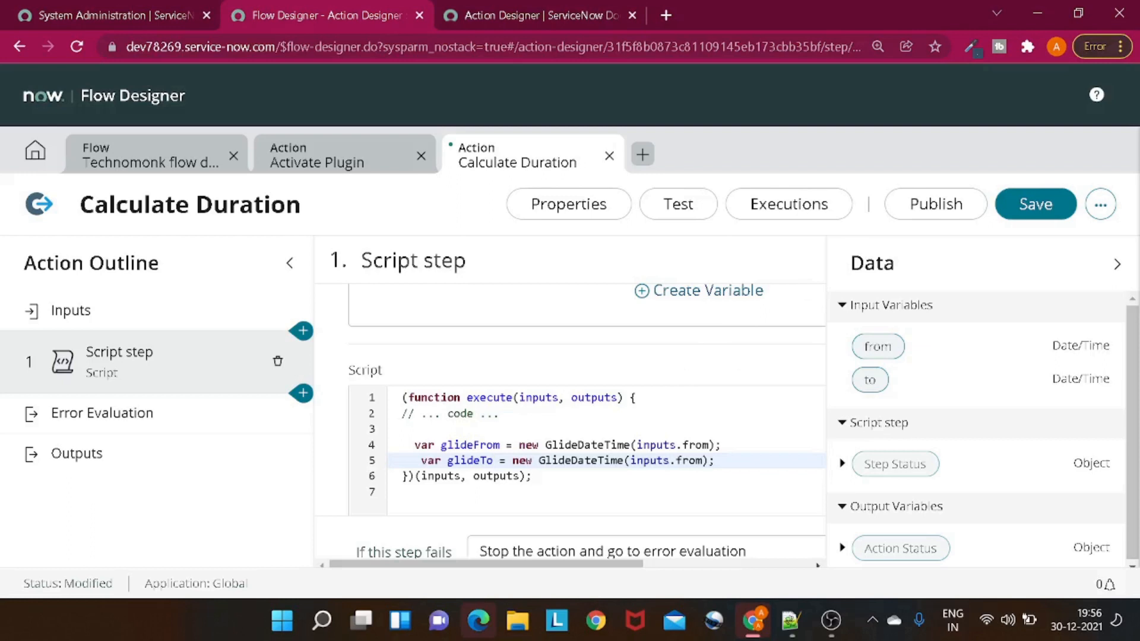
double_click(689, 461)
text(to)
Step: Start a new statement two lines below the glideTo declaration with output.duration as its target
key(Return)
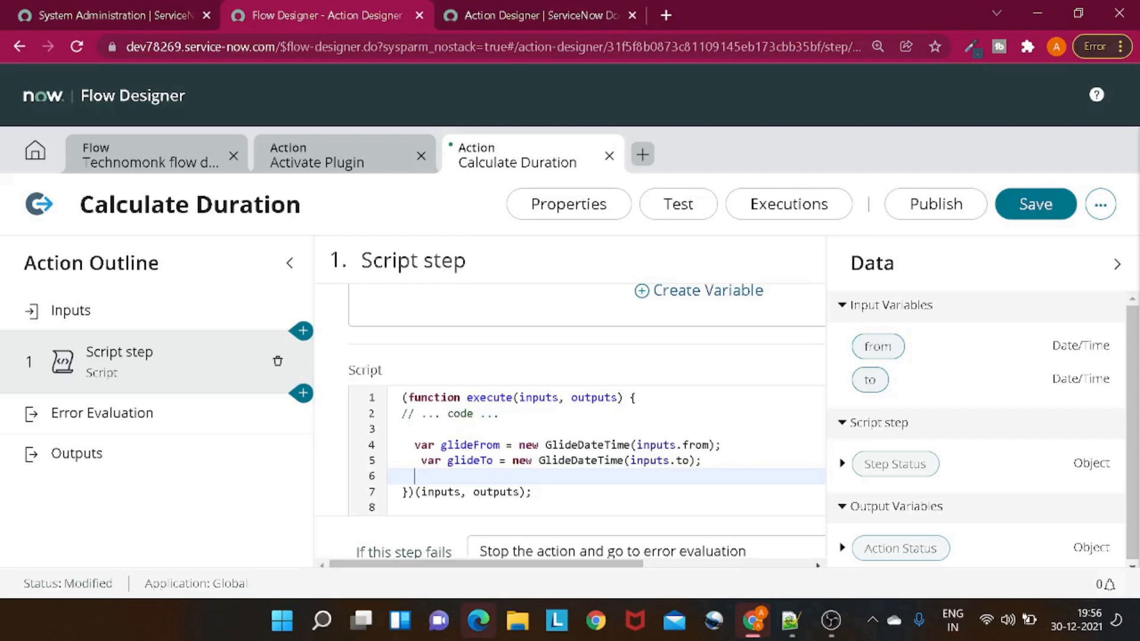
double_click(594, 398)
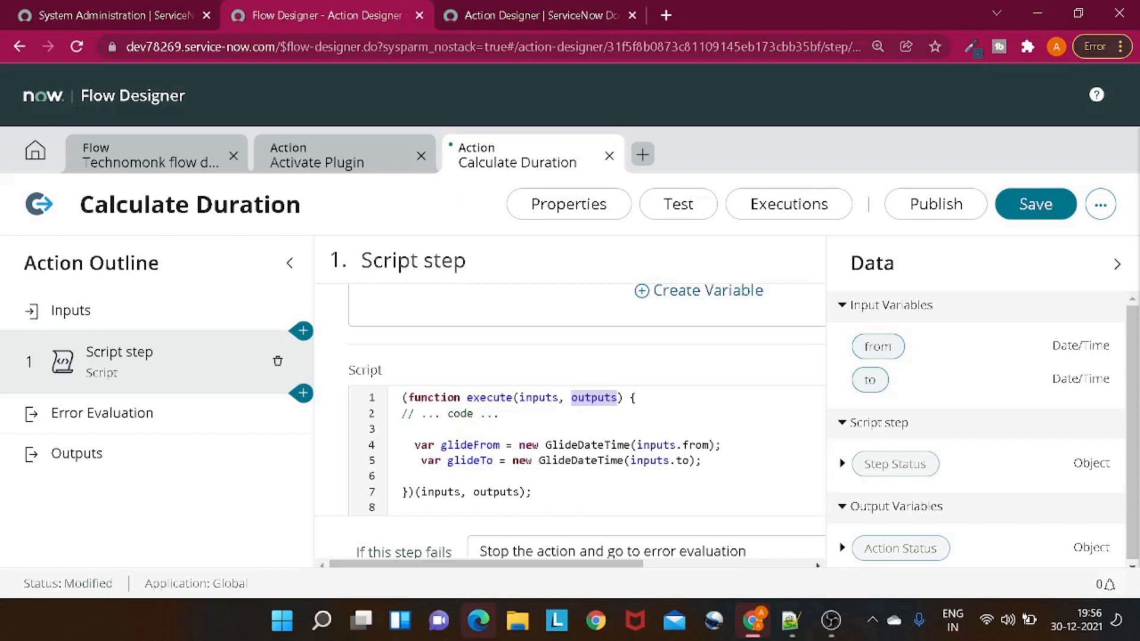
click(415, 476)
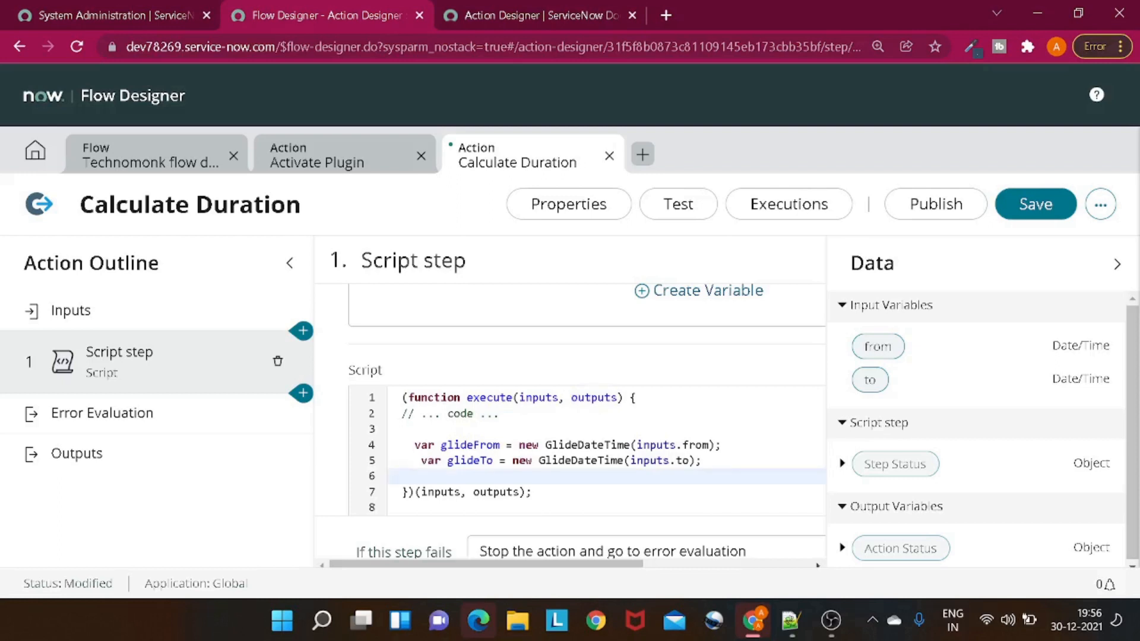
key(Return)
text(output.d)
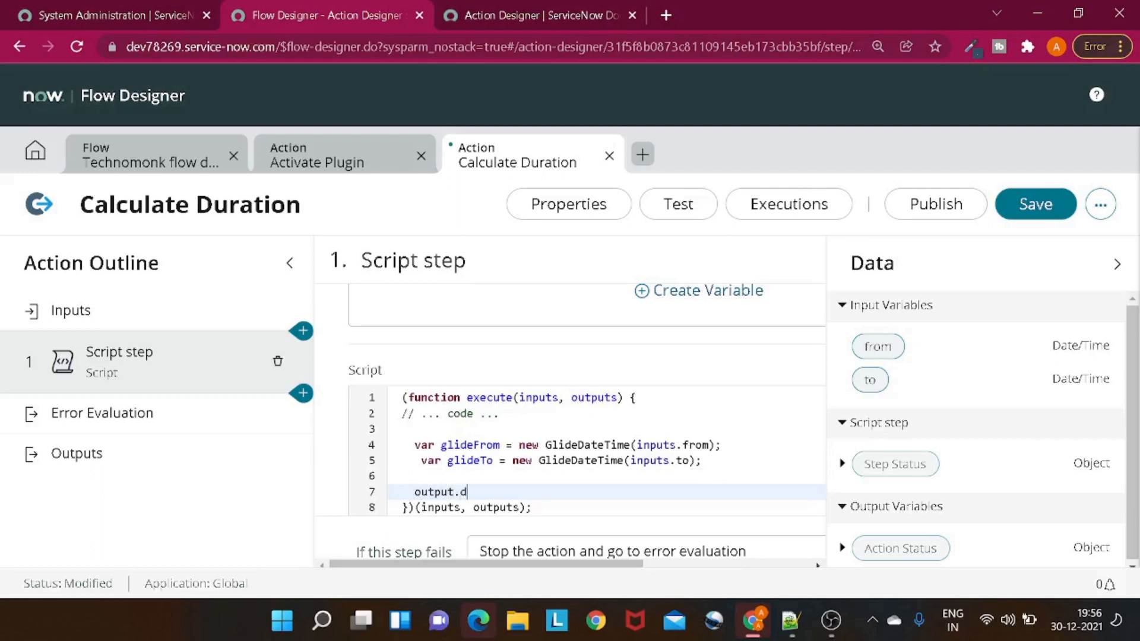
text(uration)
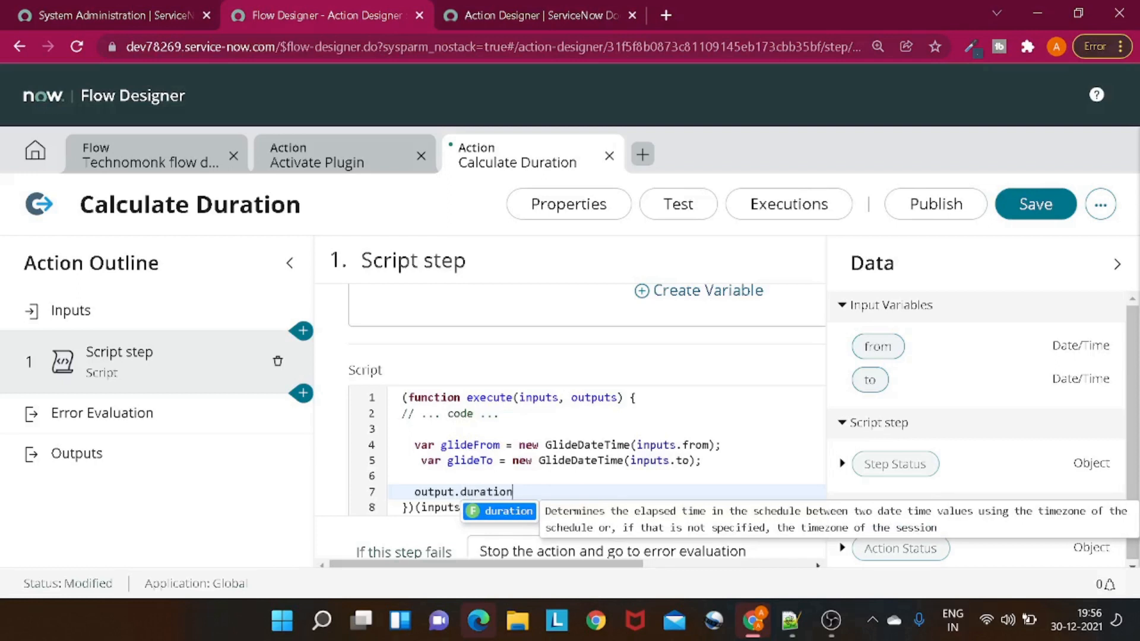
Step: Assign the GlideDateTime class's subtract method to output.duration, leaving its arguments out
scroll(605, 451, down, 1)
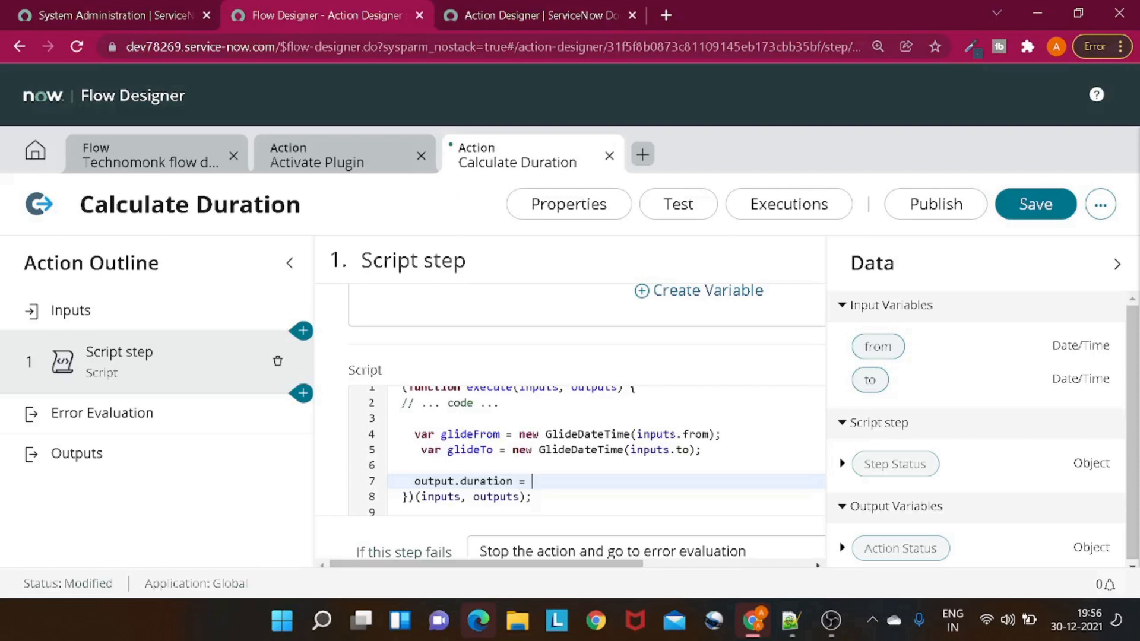
text(= Glide)
key(ctrl+space)
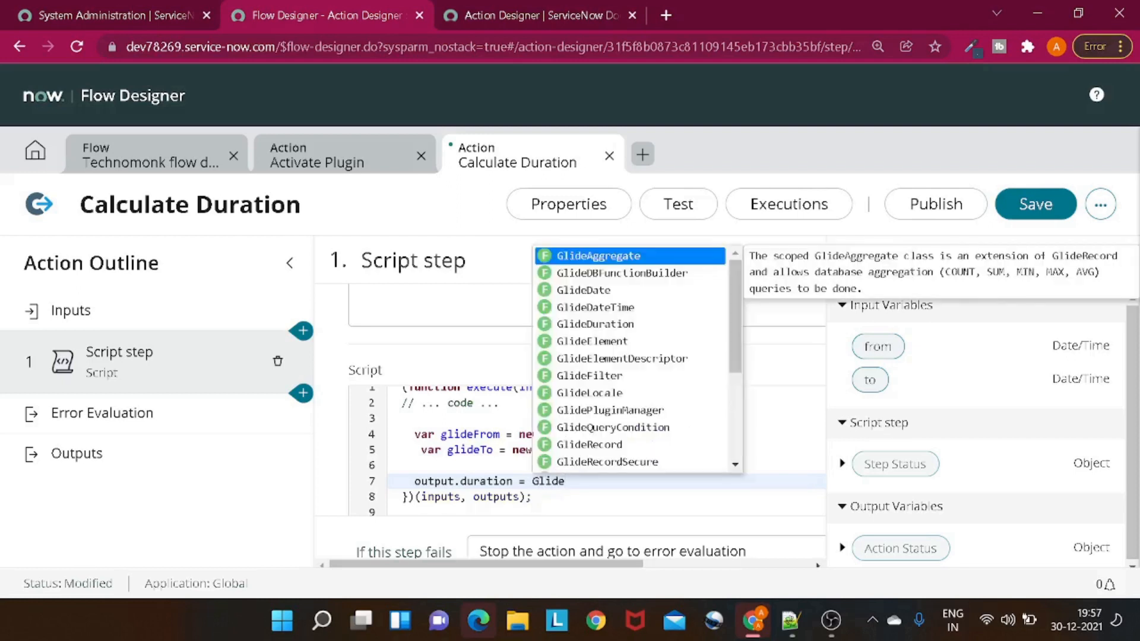
click(644, 308)
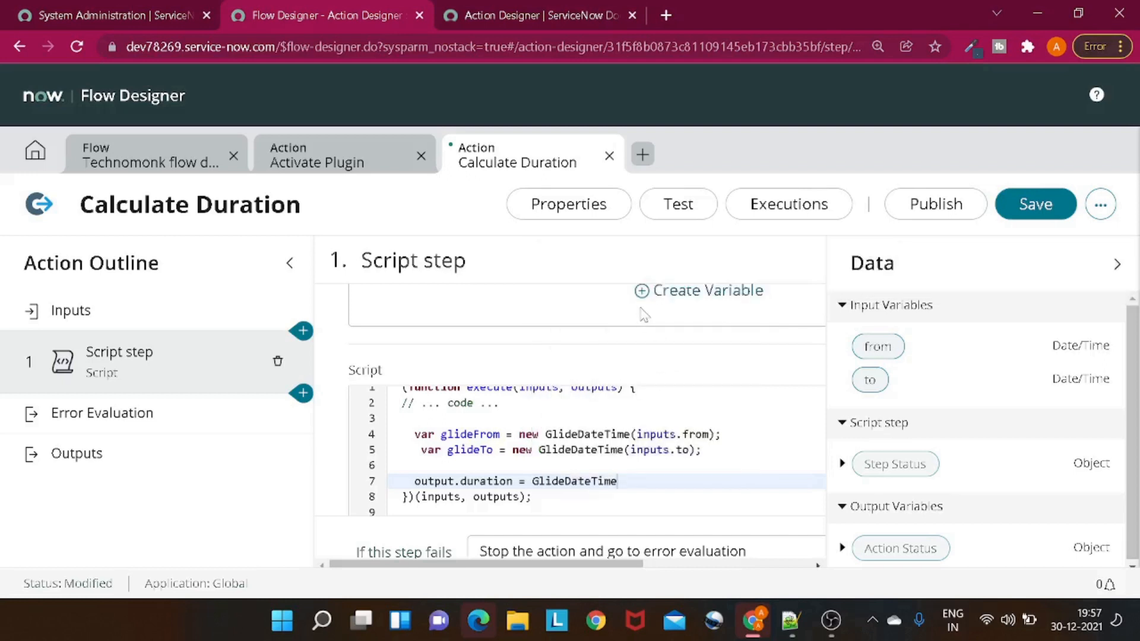
text(.)
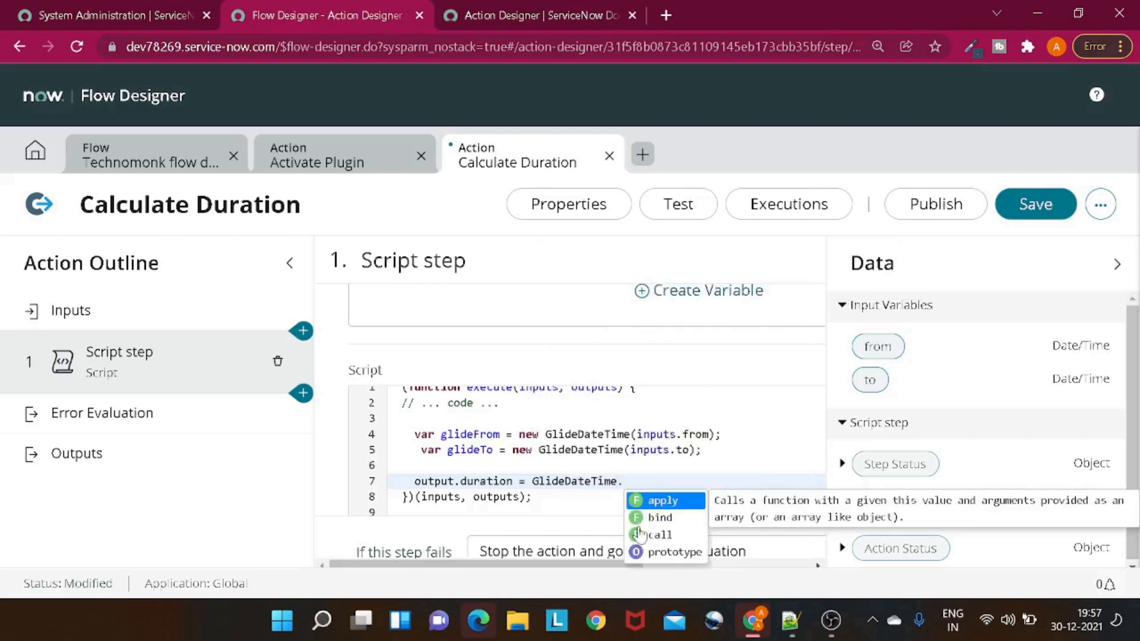
text(sub)
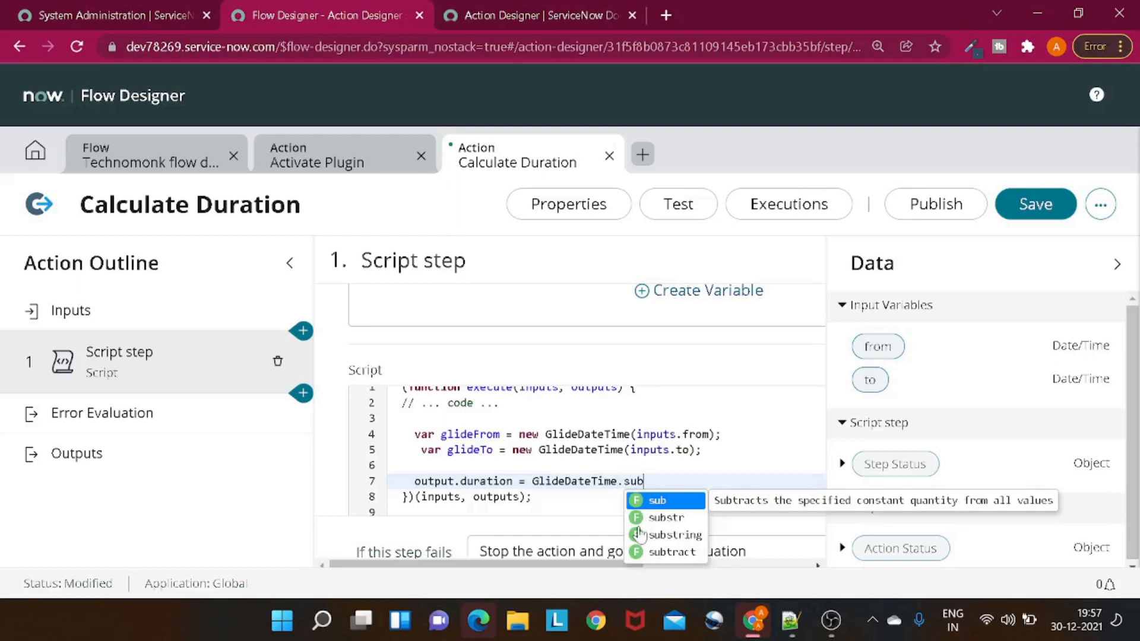
key(Up)
key(Return)
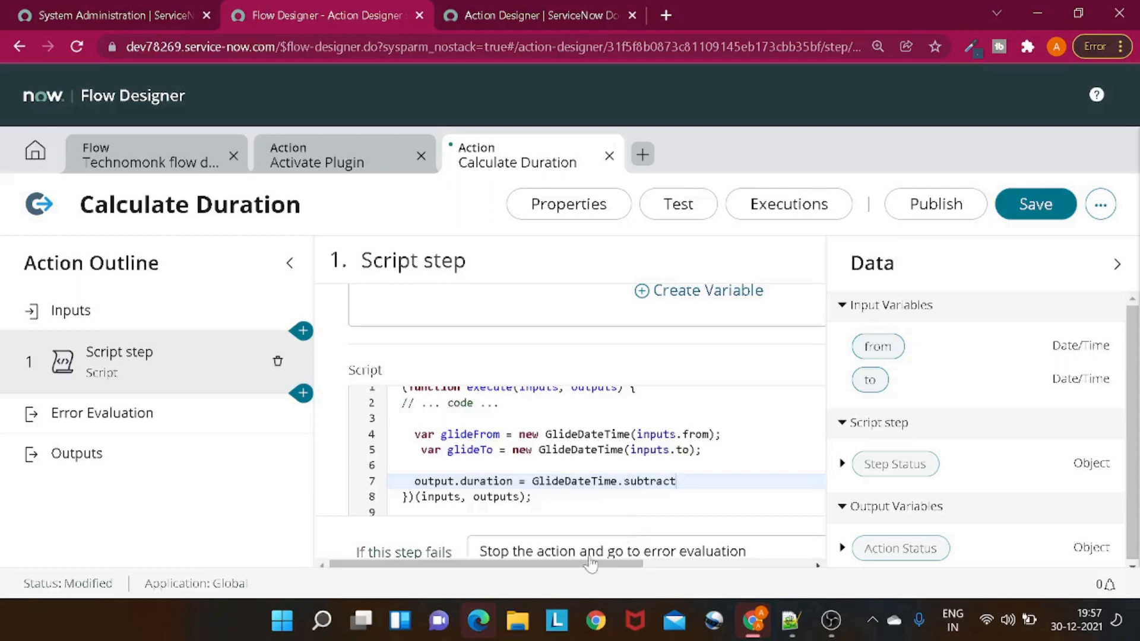
Step: Collapse the Data pane to widen the script editor, and pass glideFrom and glideTo as the arguments of subtract
drag(590, 565, 639, 570)
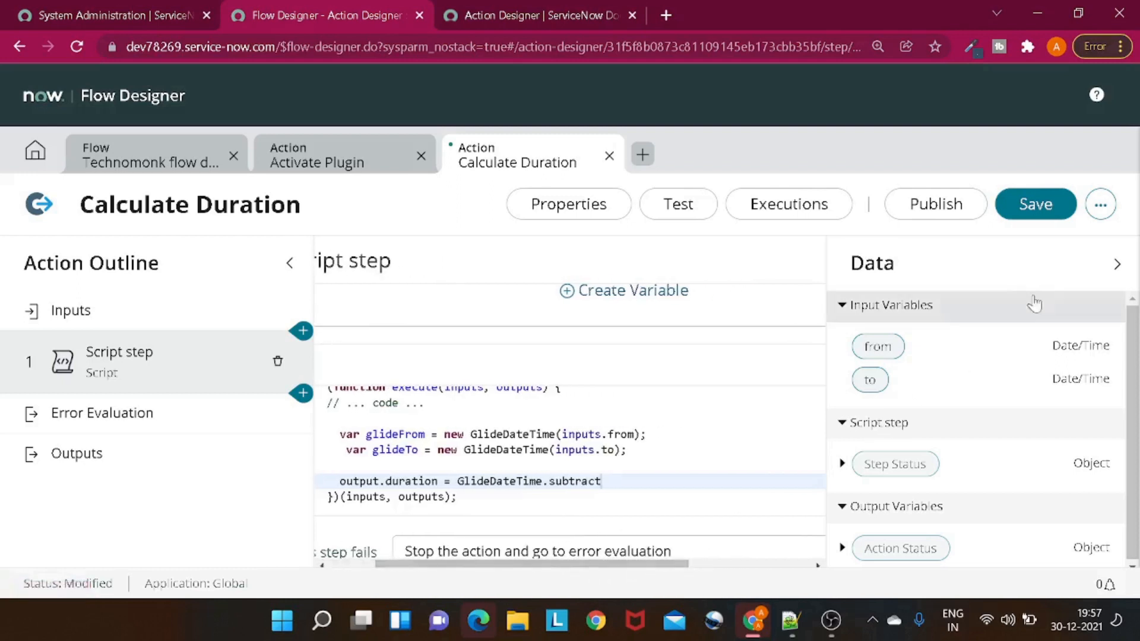
click(1116, 264)
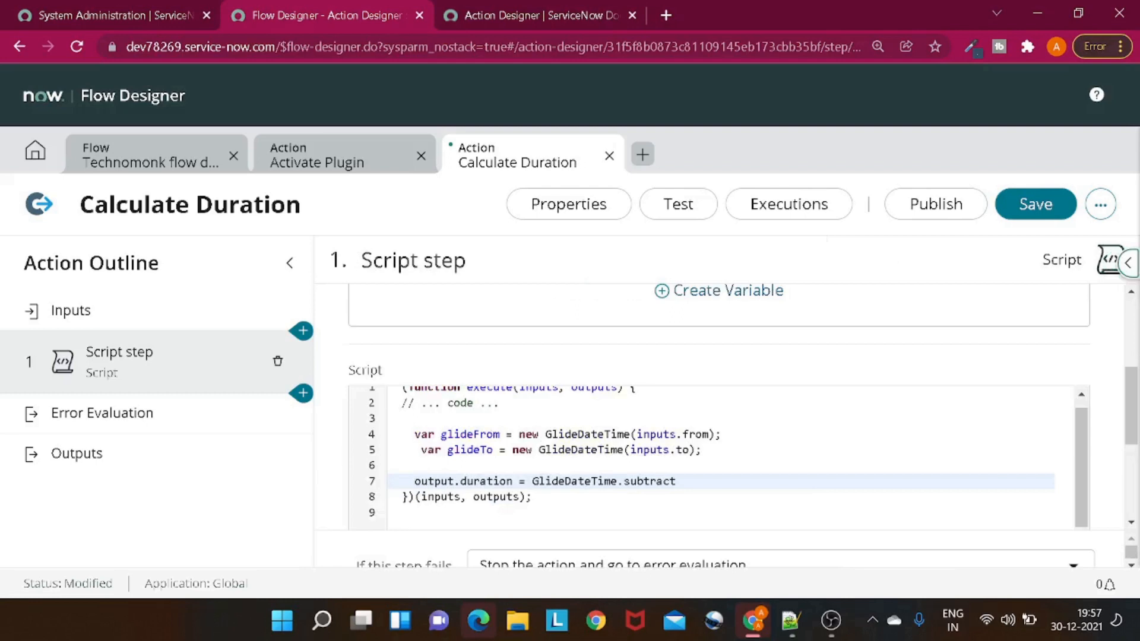
text(()
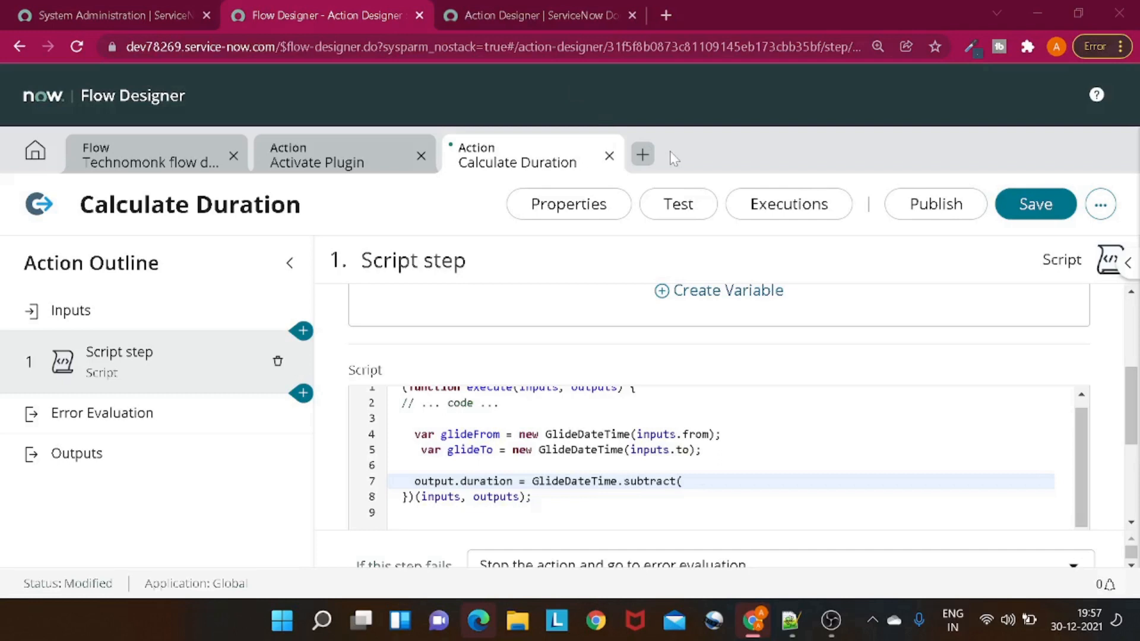
text())
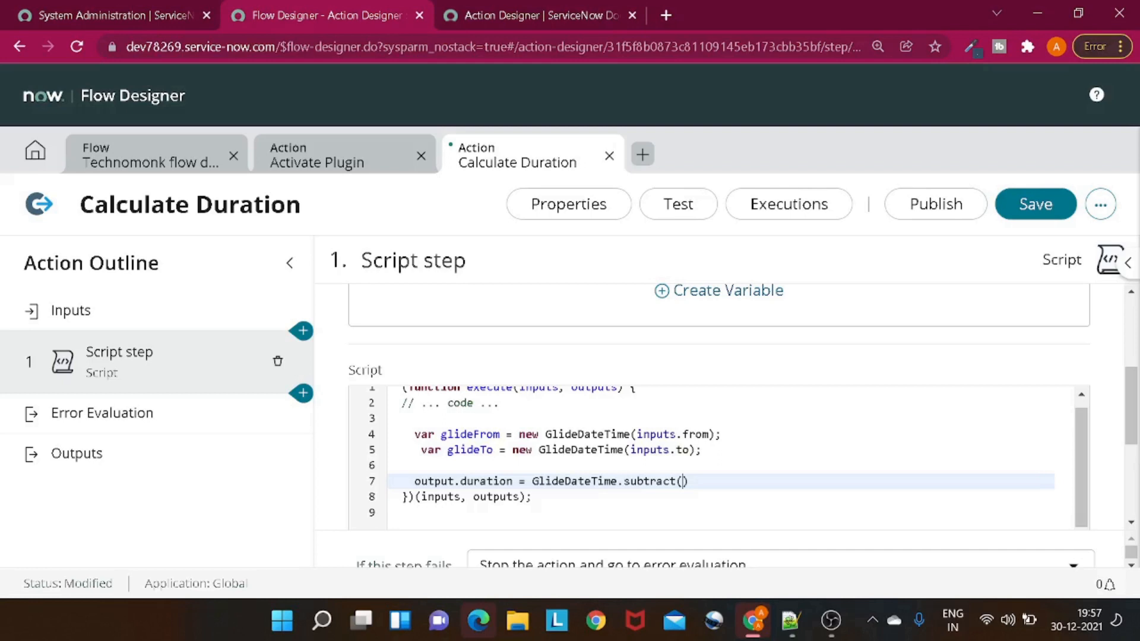
text(gli)
key(Return)
text(,glide)
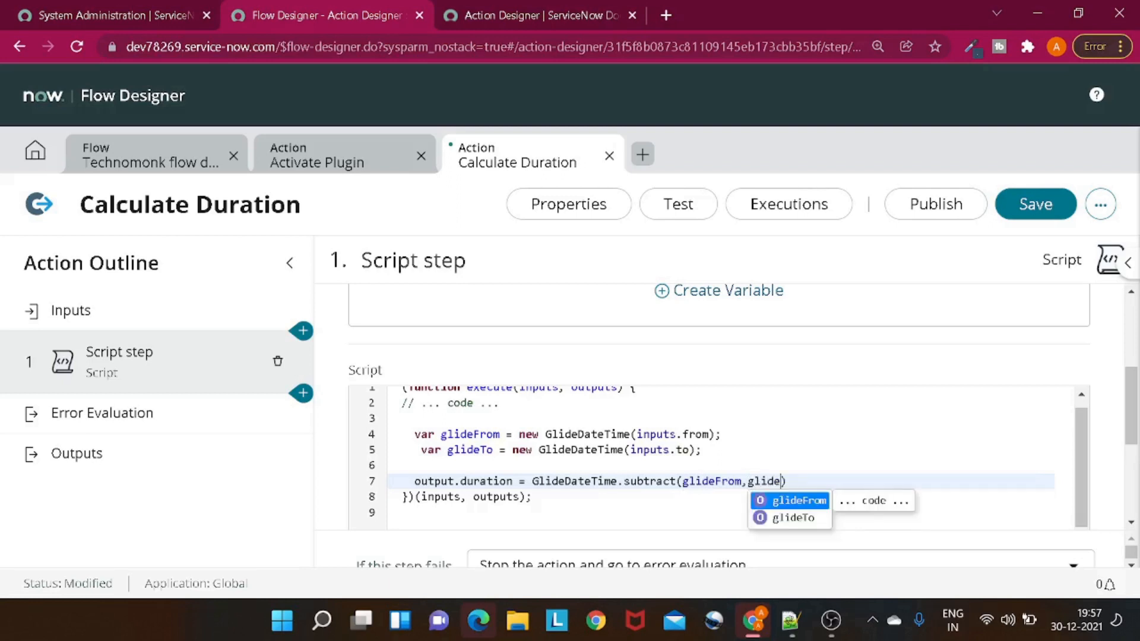
key(Down)
key(Return)
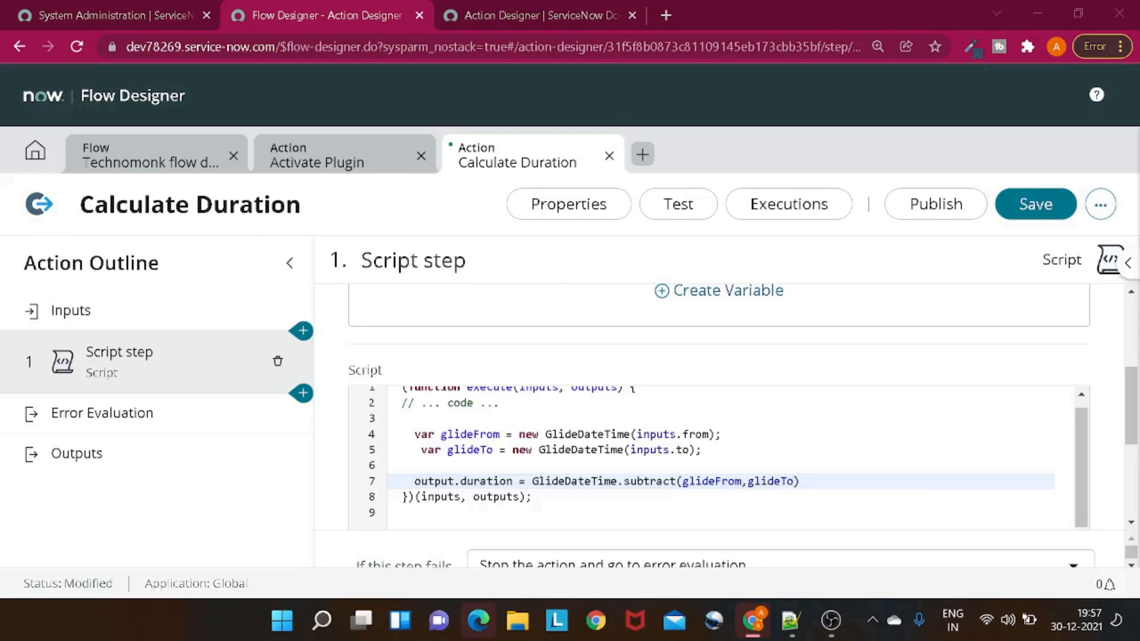
Step: Chain getDisplayValue() onto the subtract call and end the statement with a semicolon
text(.getDis)
key(Down)
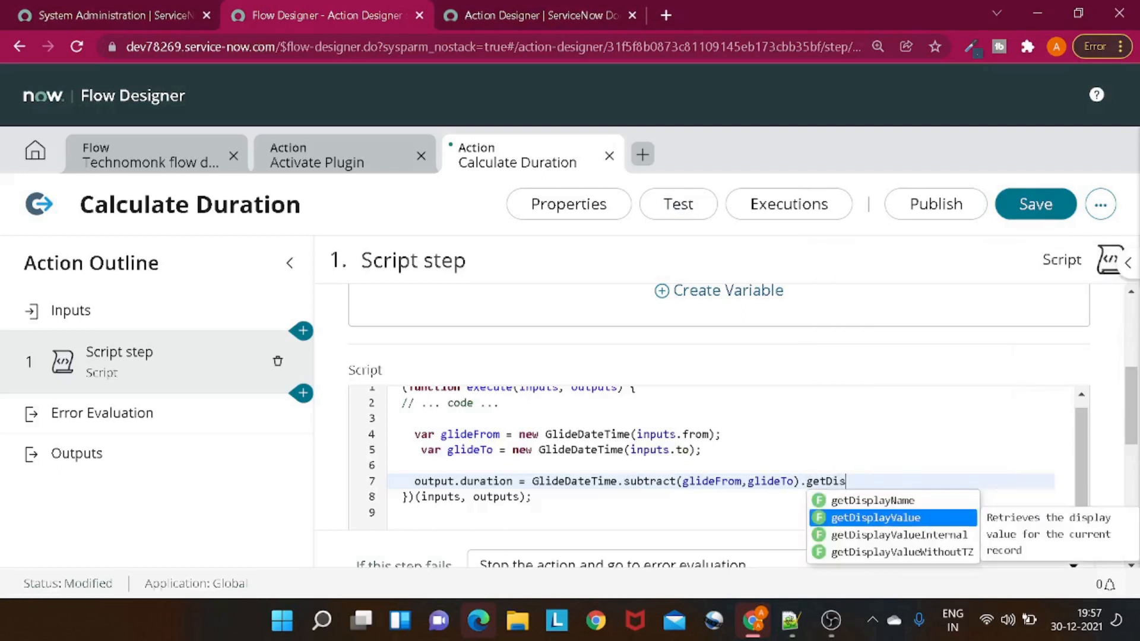
key(Return)
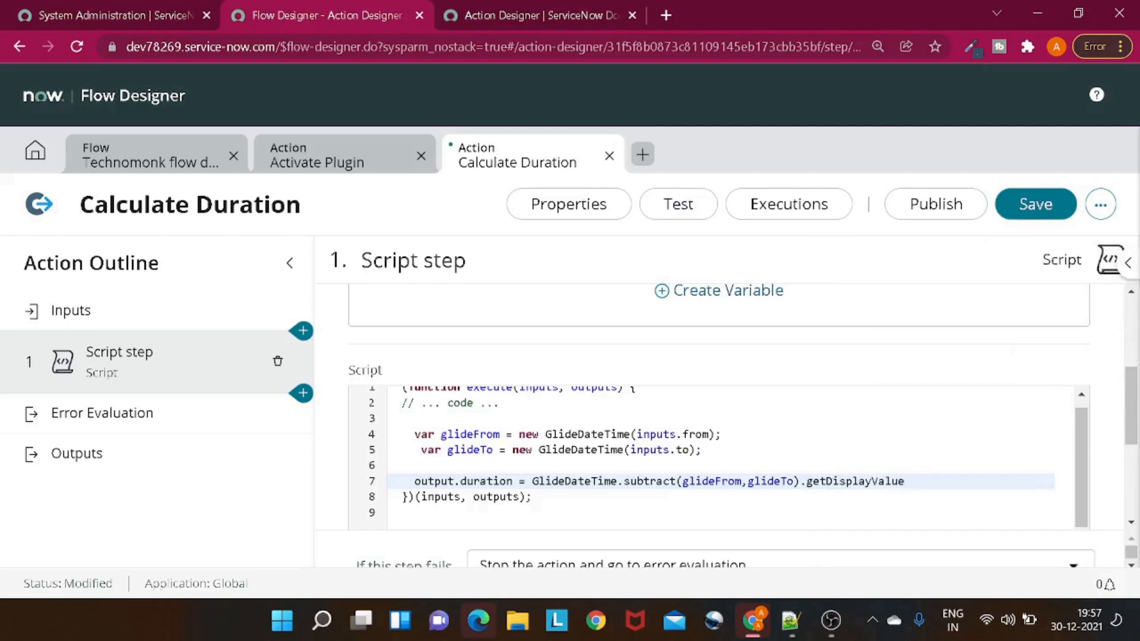
text(();)
scroll(819, 475, down, 2)
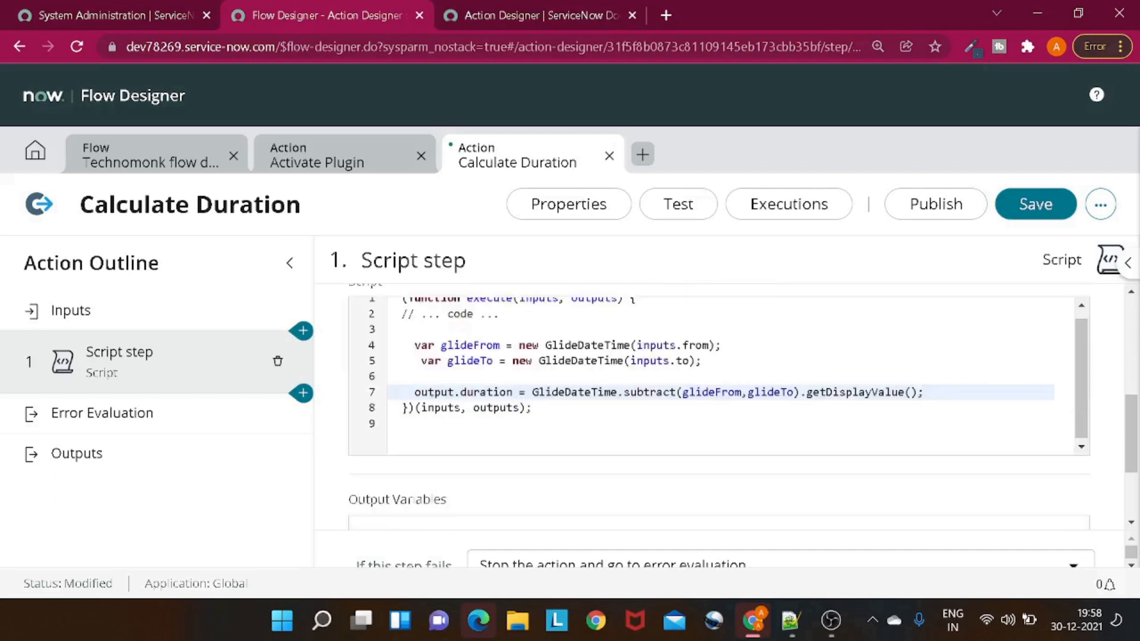
scroll(819, 475, down, 3)
scroll(819, 475, up, 3)
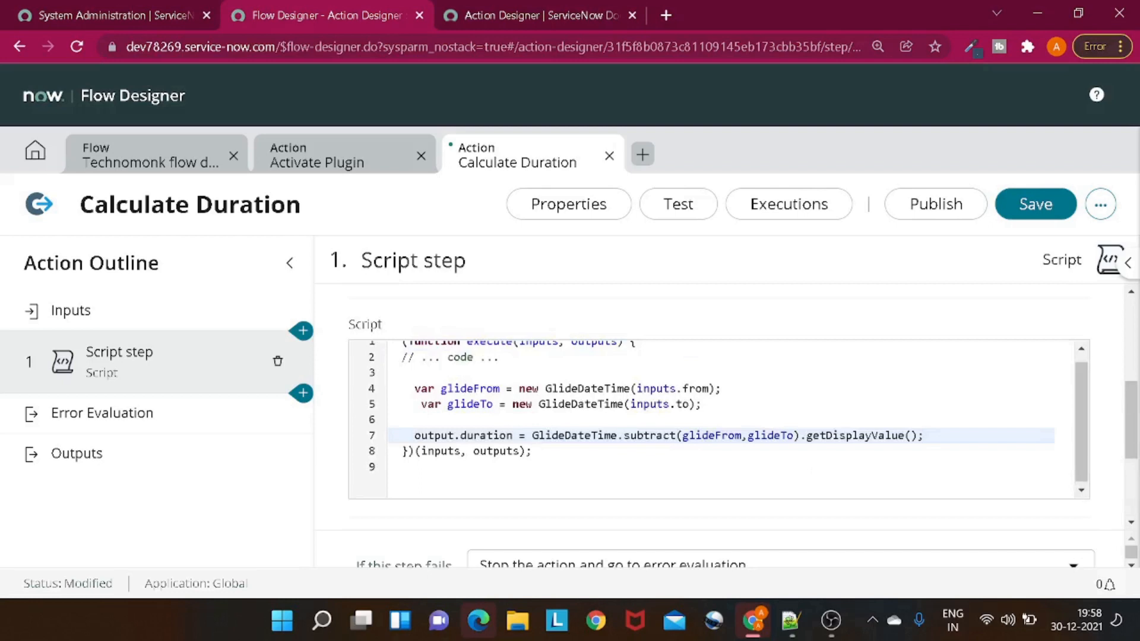
Step: Create a Script step output variable with the label and name duration, matching the property used in the script
double_click(486, 436)
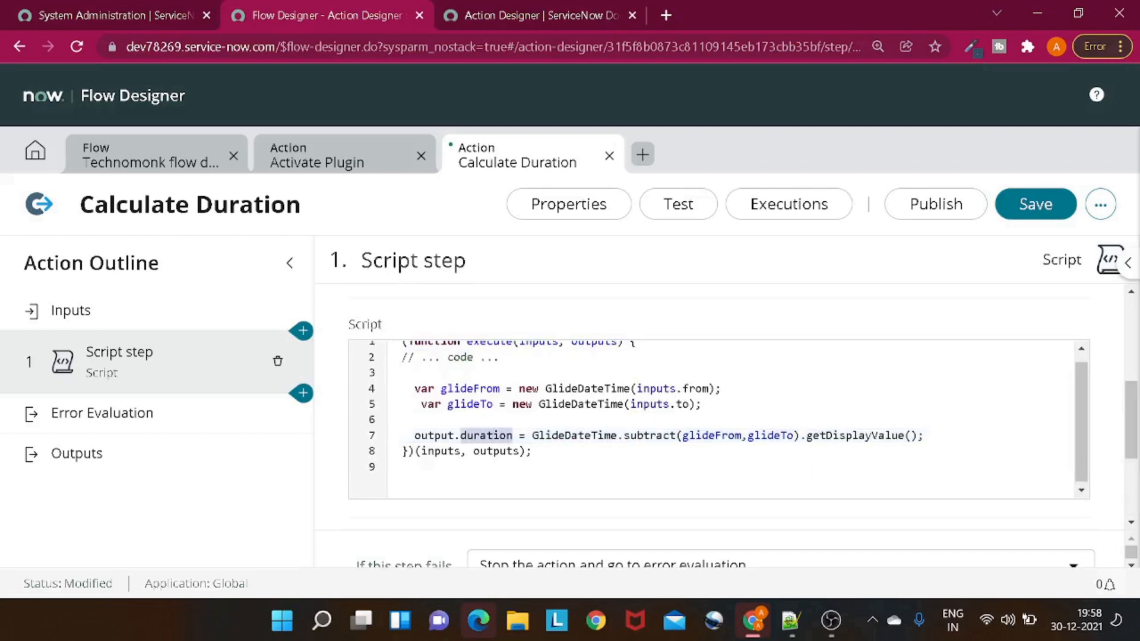
scroll(515, 435, down, 3)
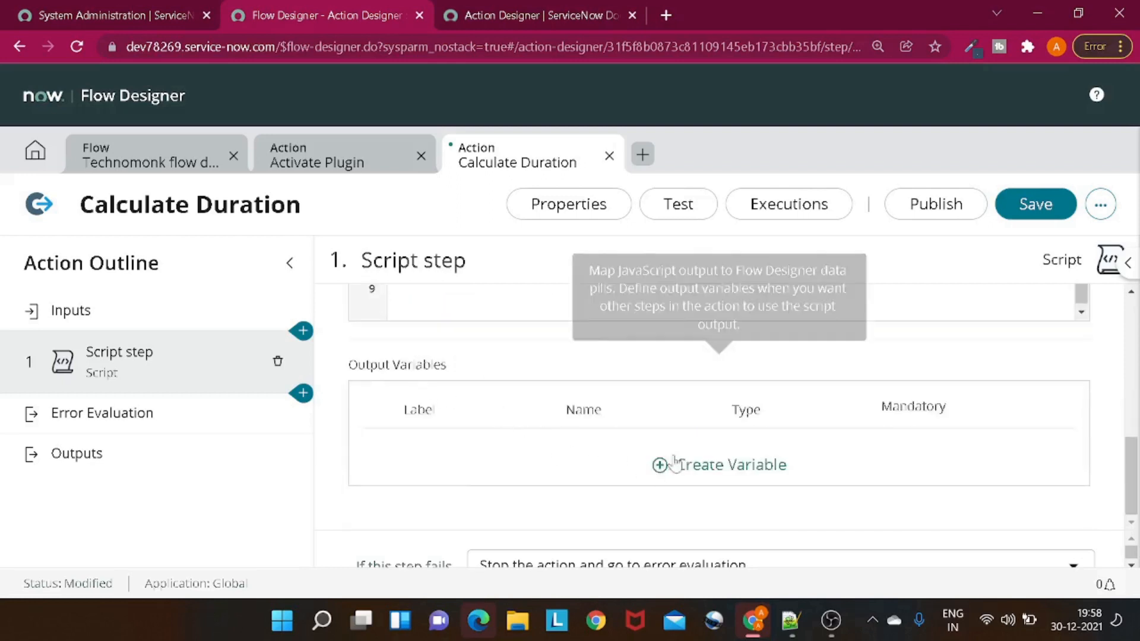
click(729, 472)
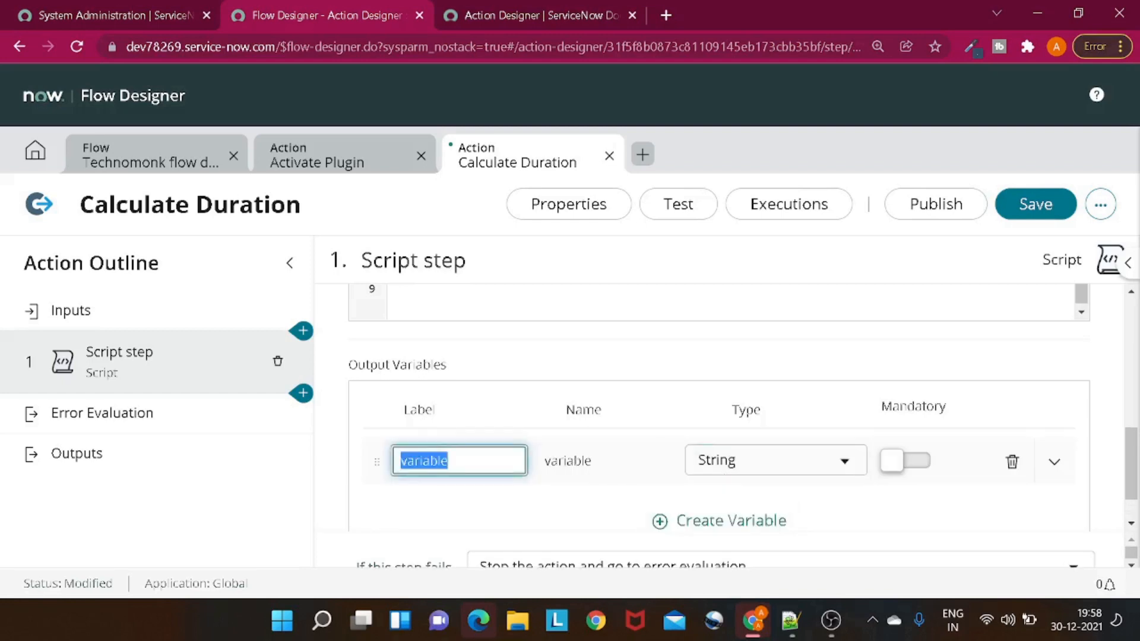
text(duration)
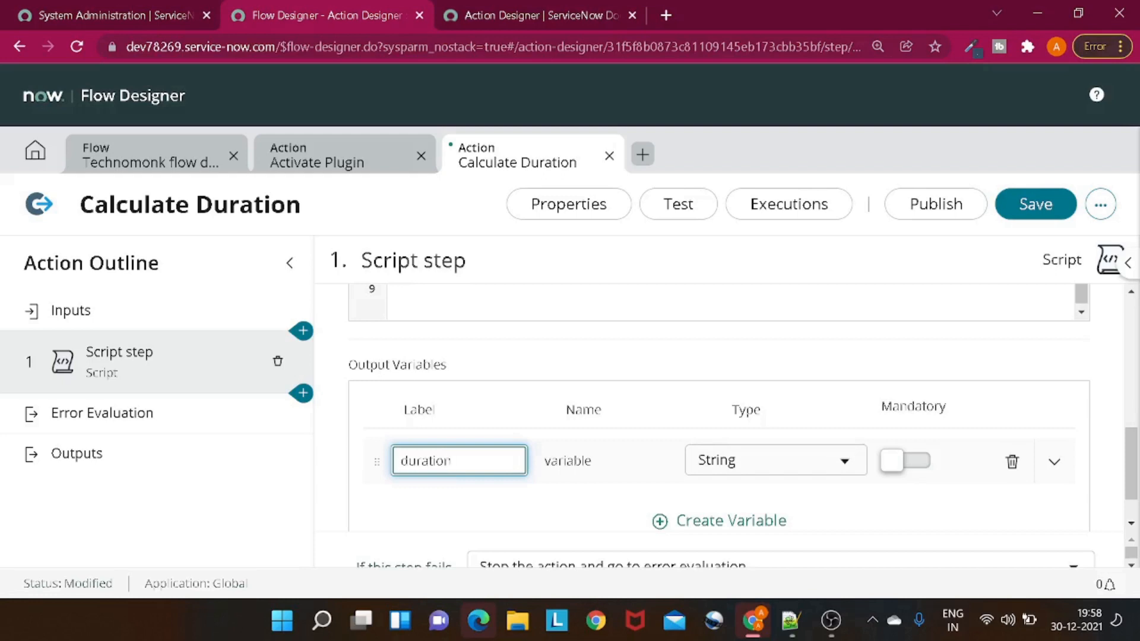
key(Tab)
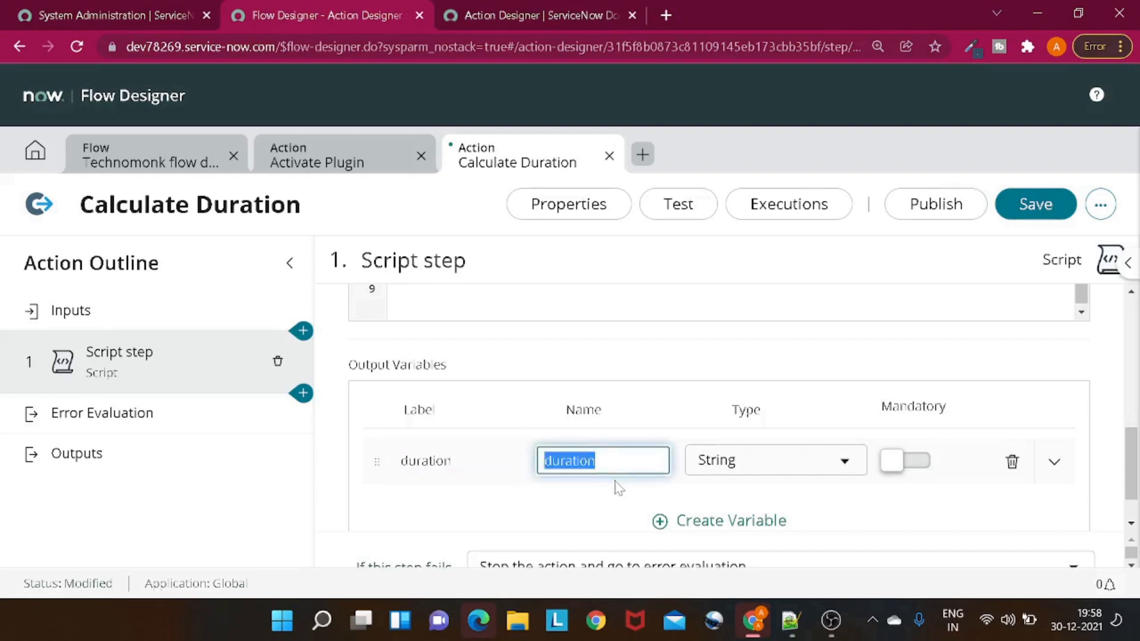
Step: Set the duration output variable's type to String and make it mandatory
click(709, 469)
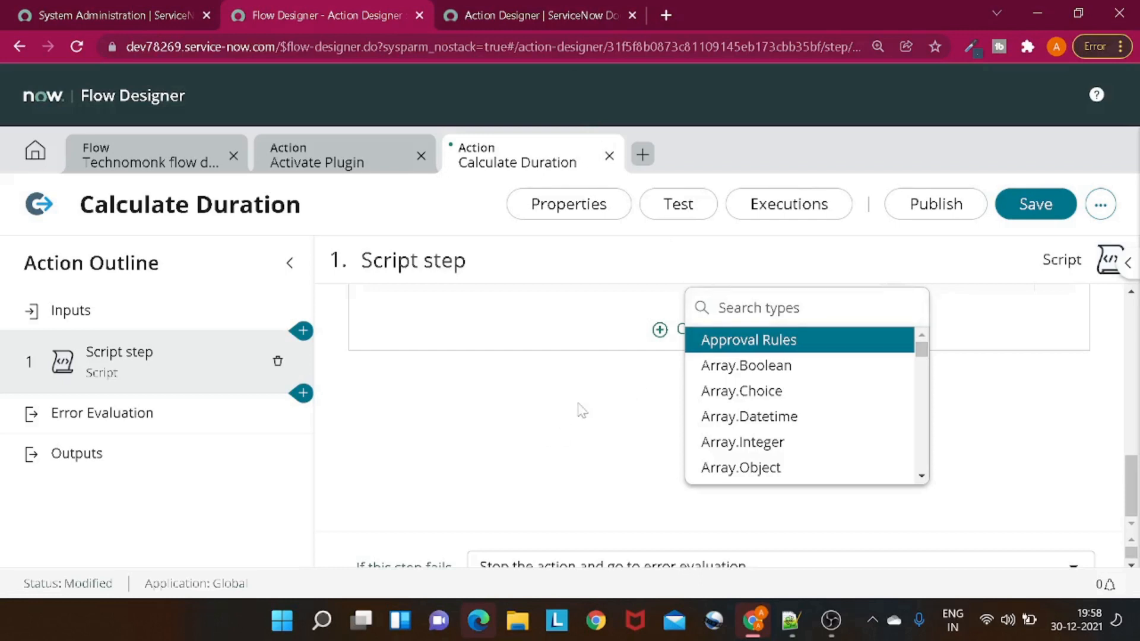
text(st)
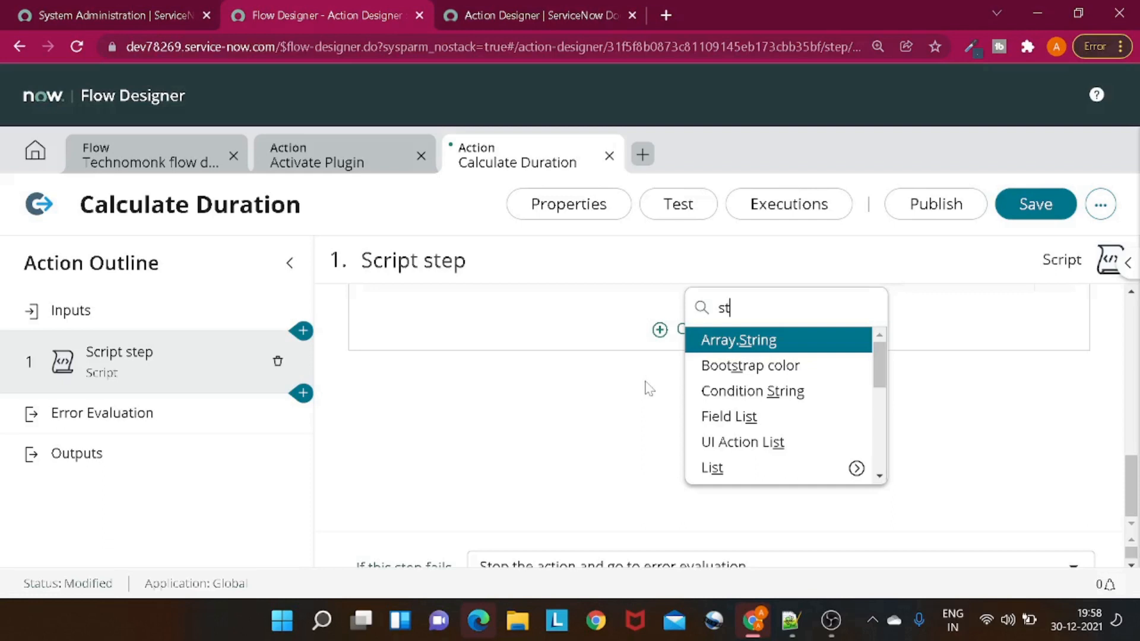
text(ring)
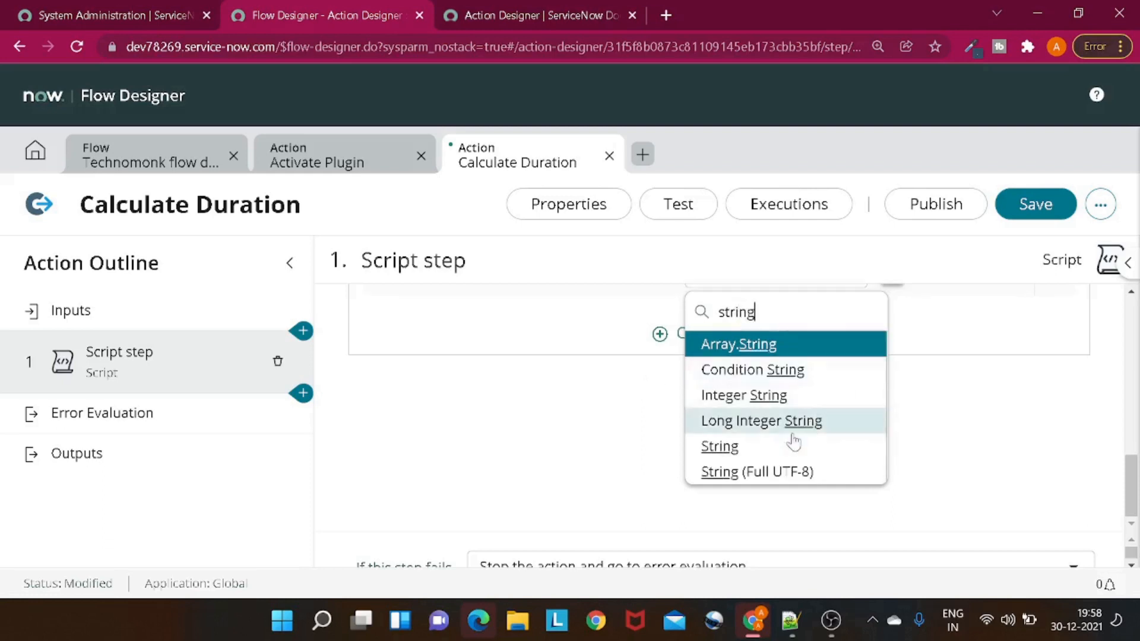
click(760, 452)
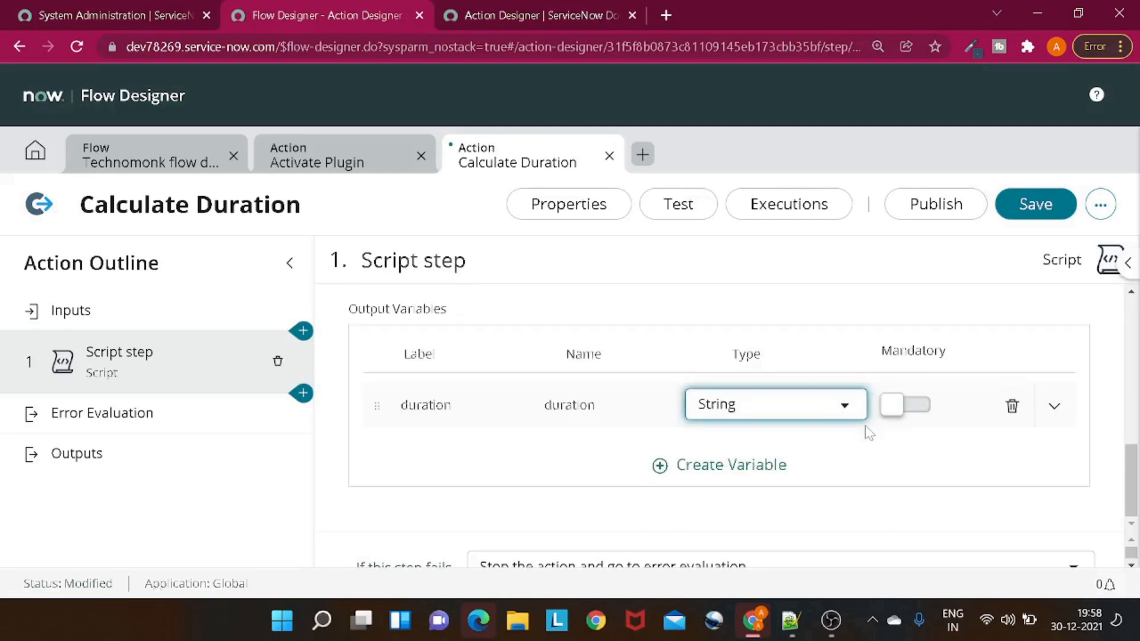
click(922, 405)
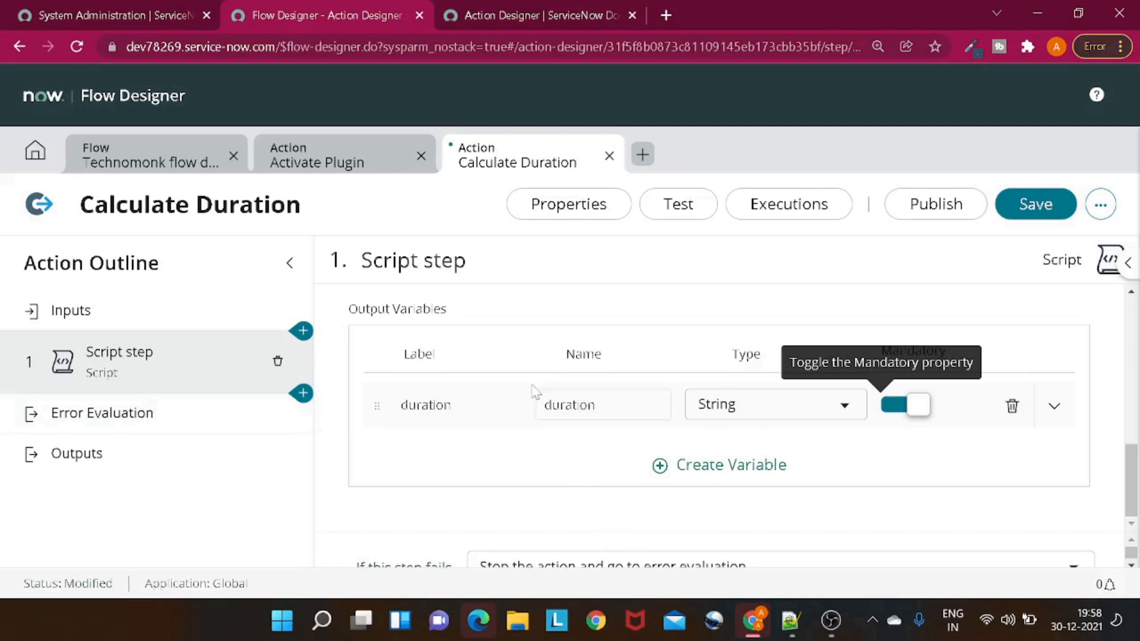
Step: Compare the duration output variable with the script's assignment, and open the action's Outputs section
scroll(534, 395, up, 3)
scroll(534, 395, down, 3)
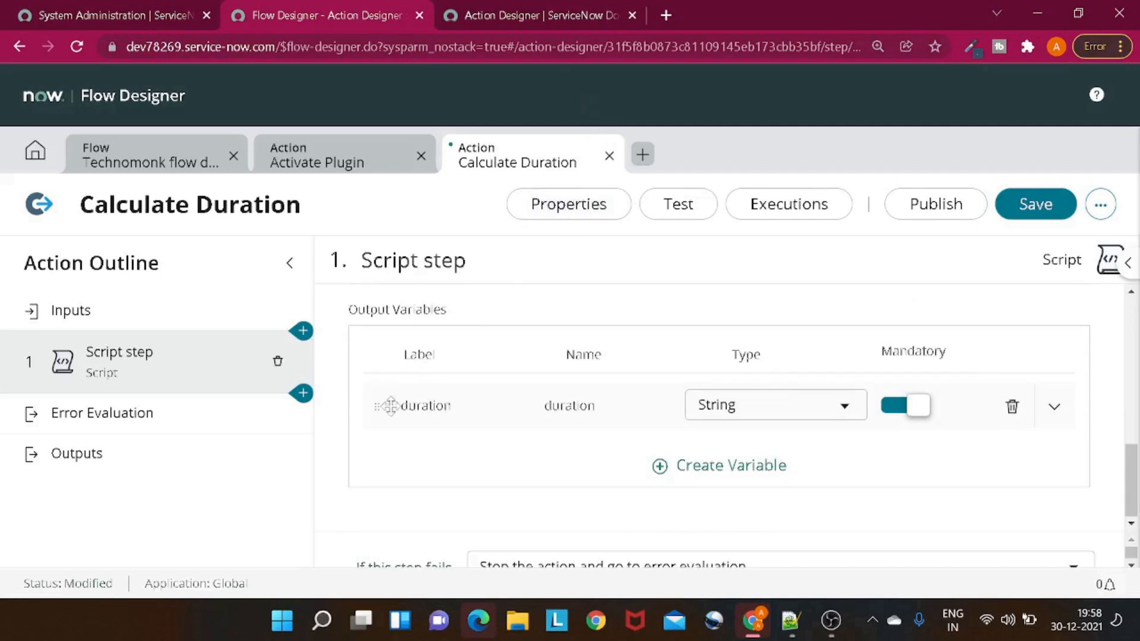
scroll(718, 392, up, 3)
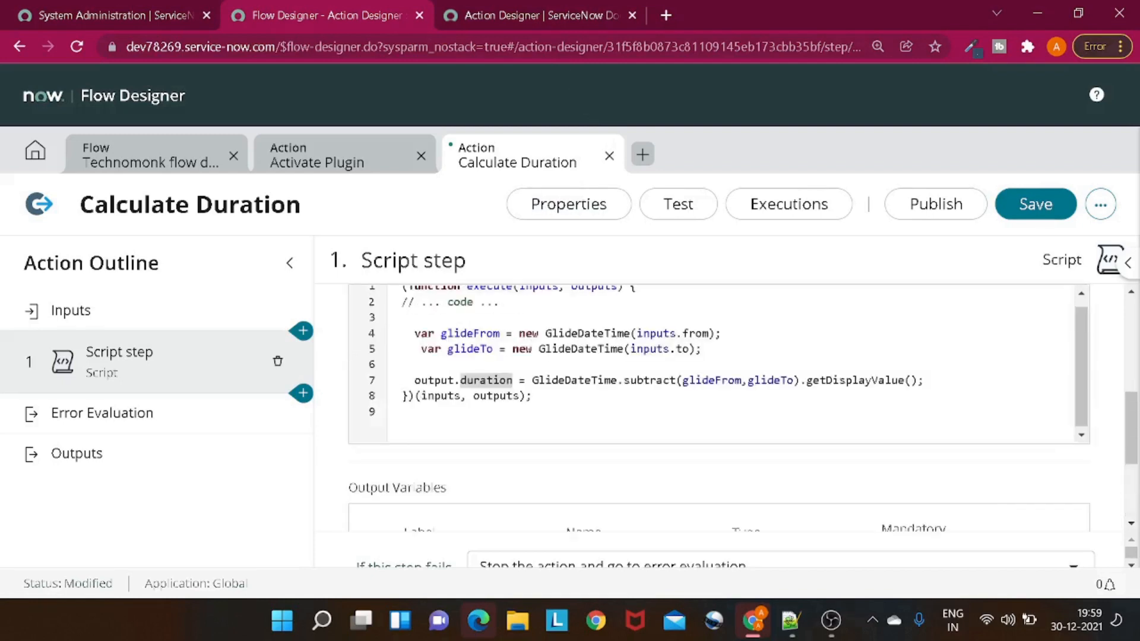
scroll(718, 403, down, 3)
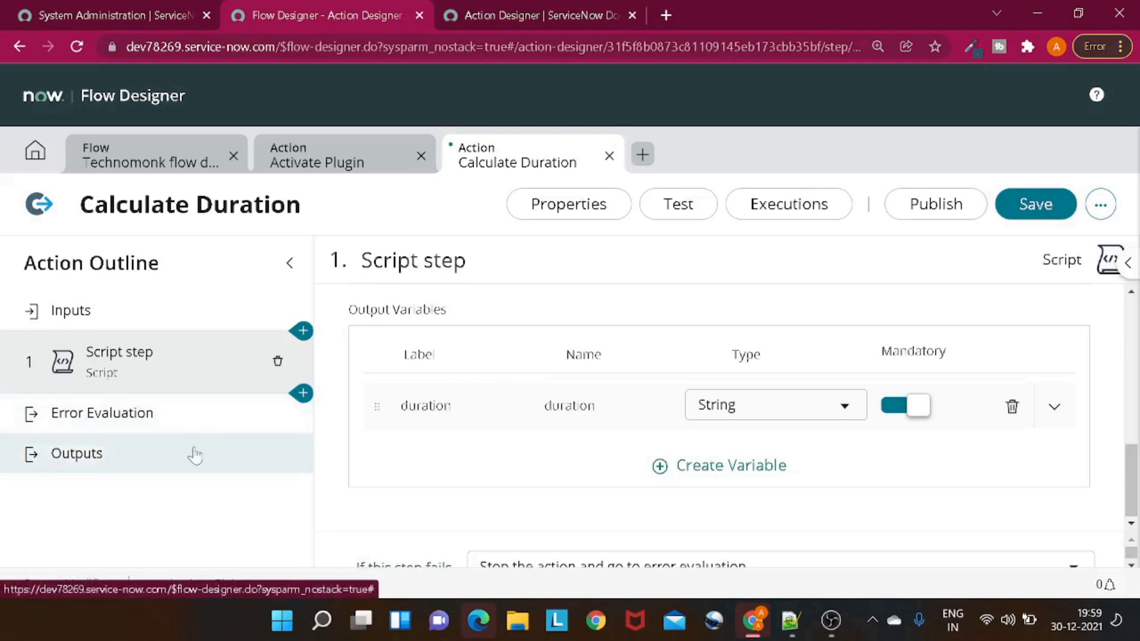
click(102, 465)
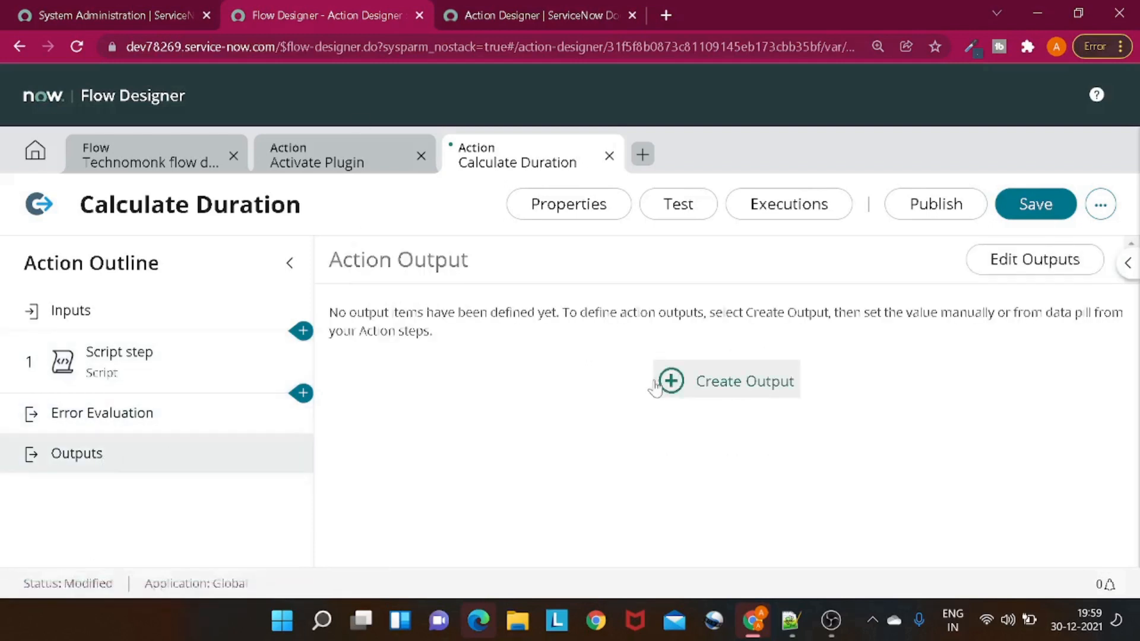
Step: Create an action output with the label Duration
click(682, 391)
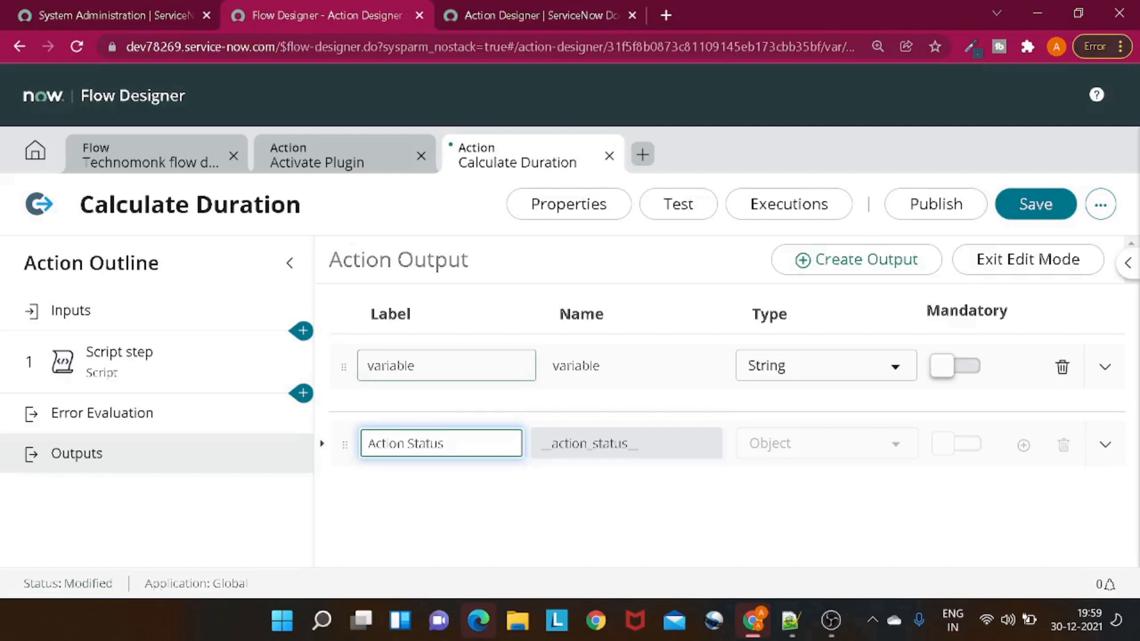
click(429, 366)
drag(415, 365, 343, 360)
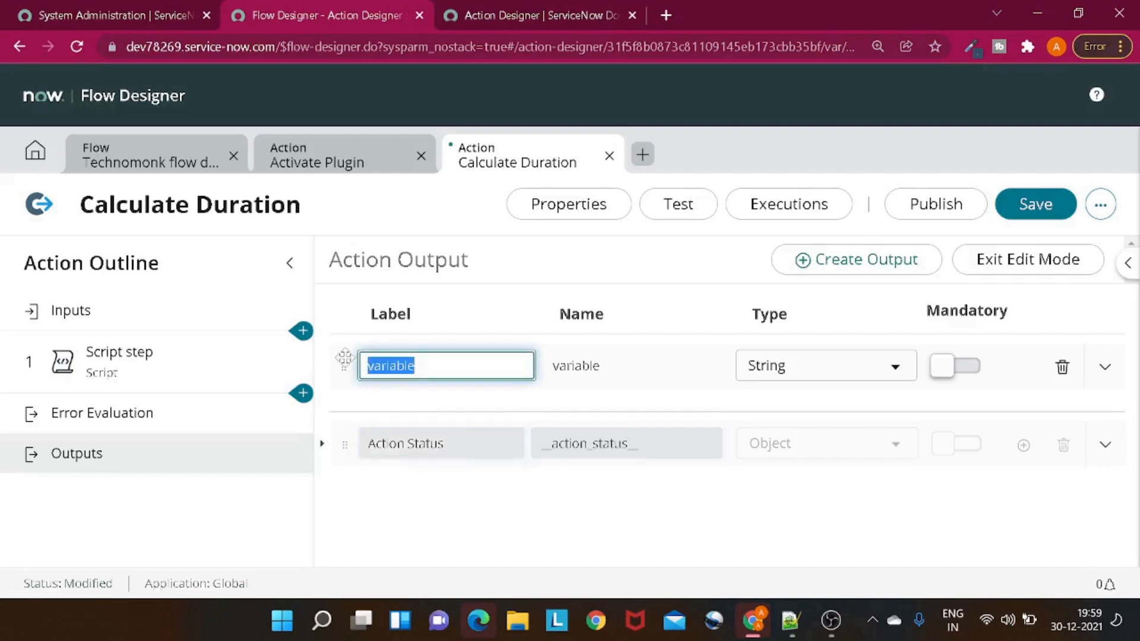
key(BackSpace)
text(Duration)
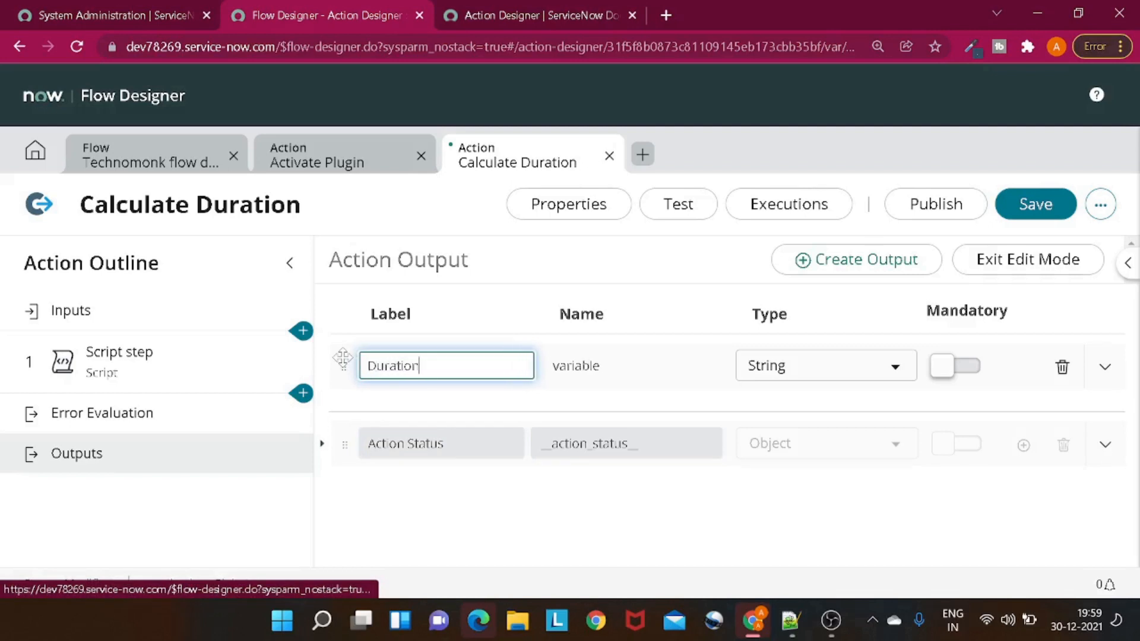
Step: Set the Duration action output's name to duration and make the output mandatory
key(Tab)
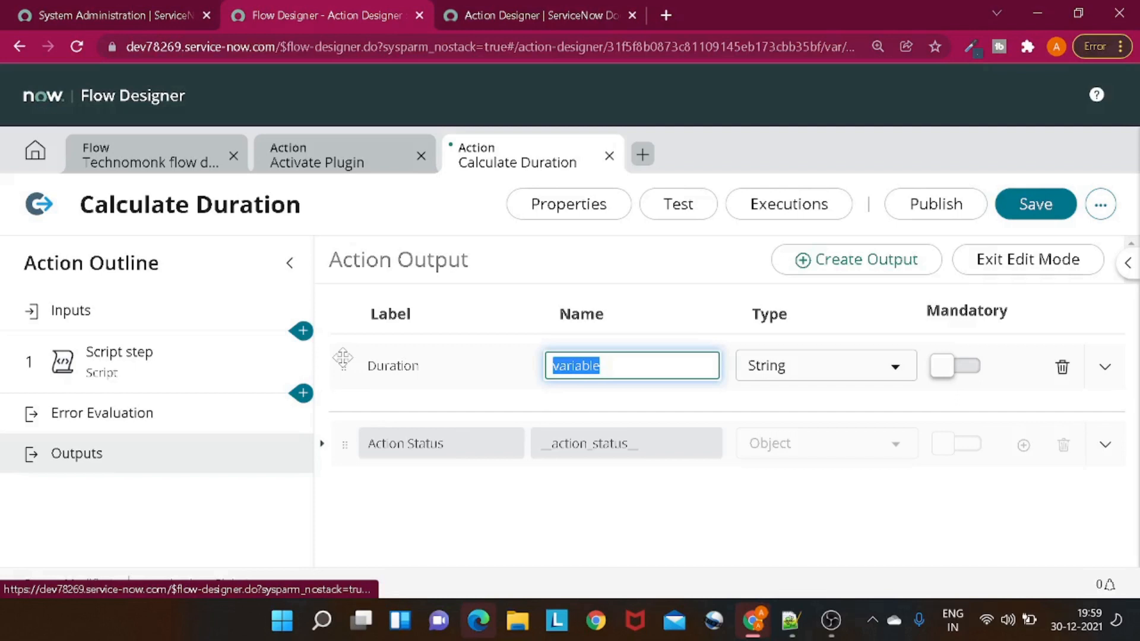
text(durati)
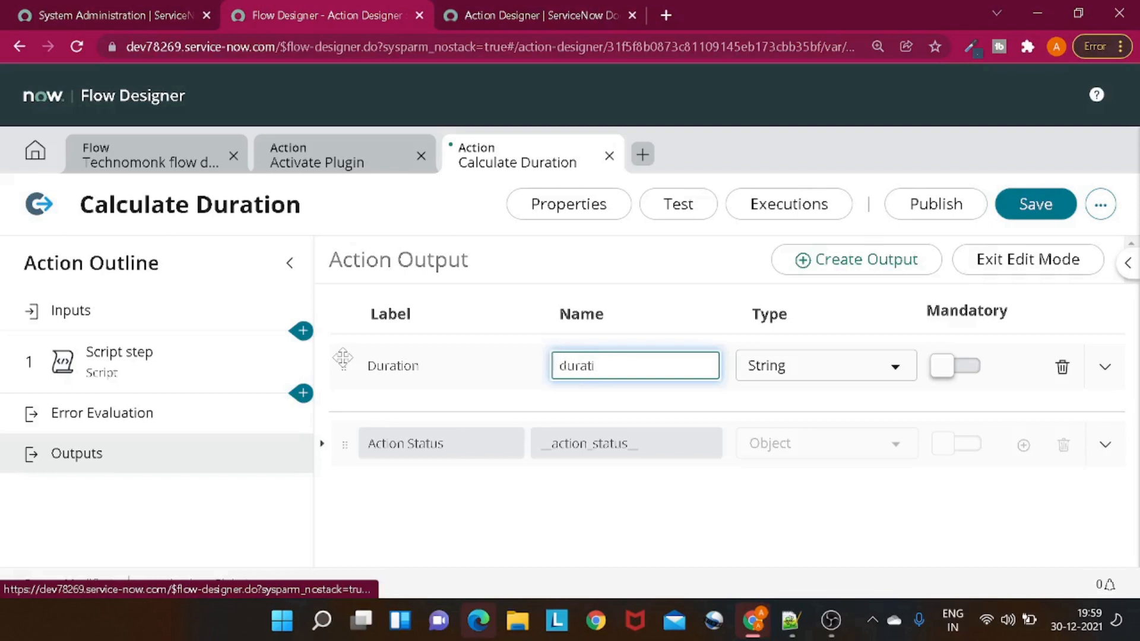
click(393, 366)
key(ctrl+c)
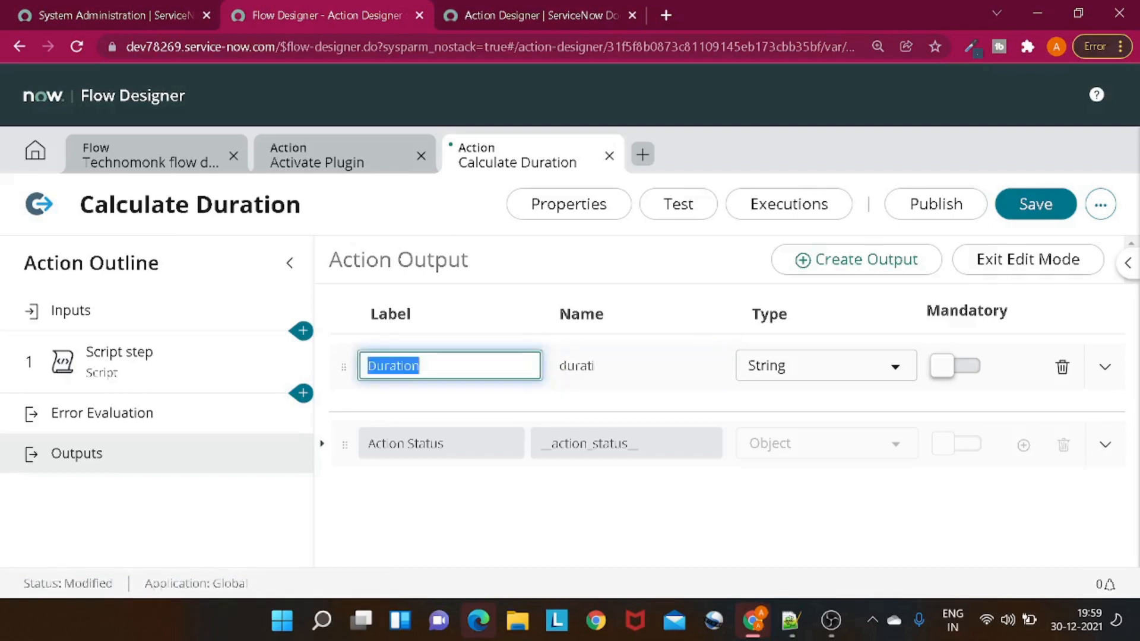
click(569, 368)
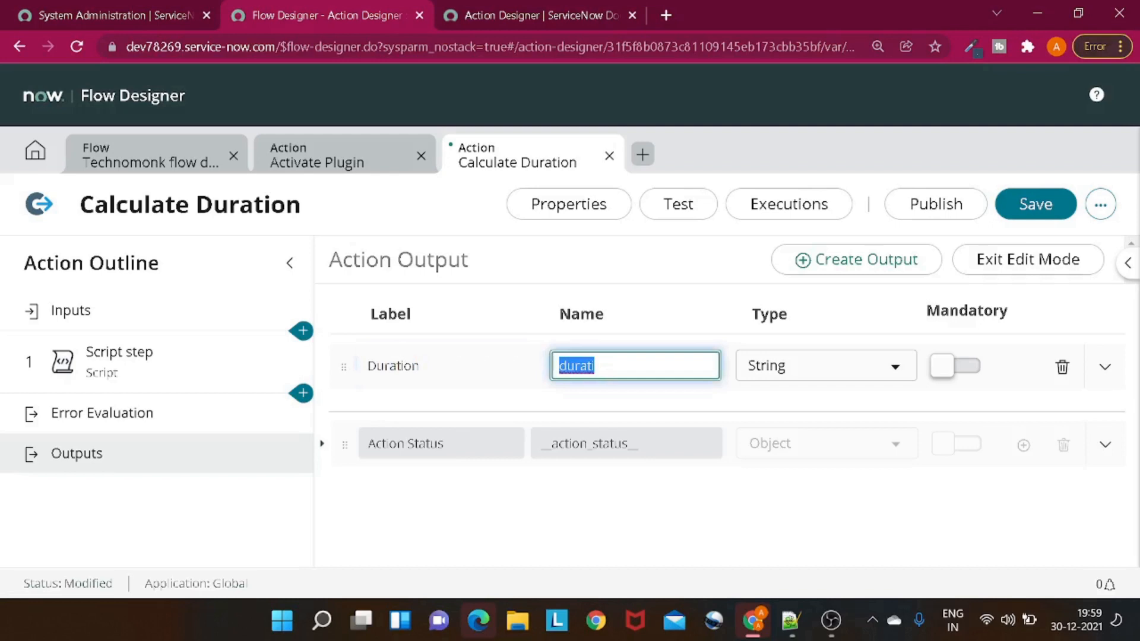
key(ctrl+v)
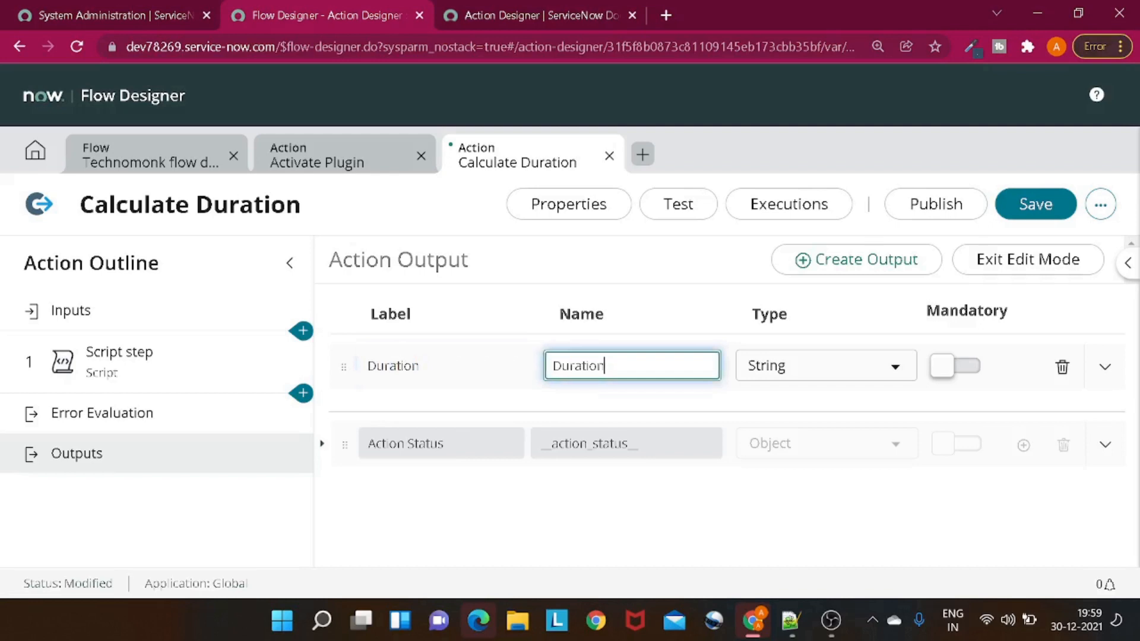
click(981, 366)
click(974, 370)
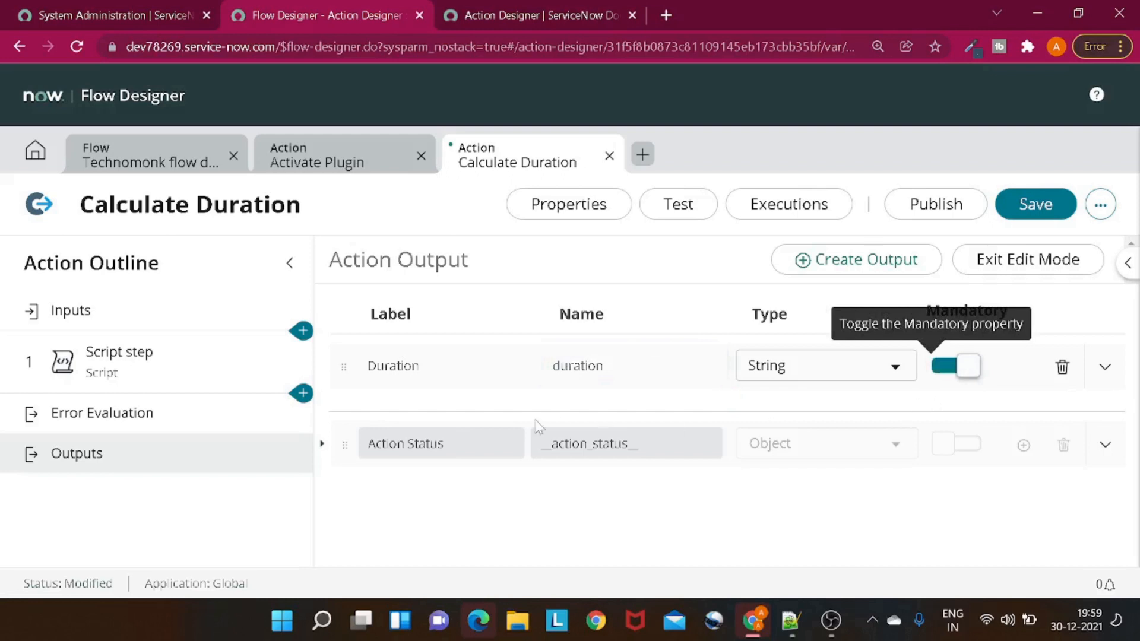
Step: Review the action's inputs, then check the Script step's input variables, duration assignment and output variable
click(130, 330)
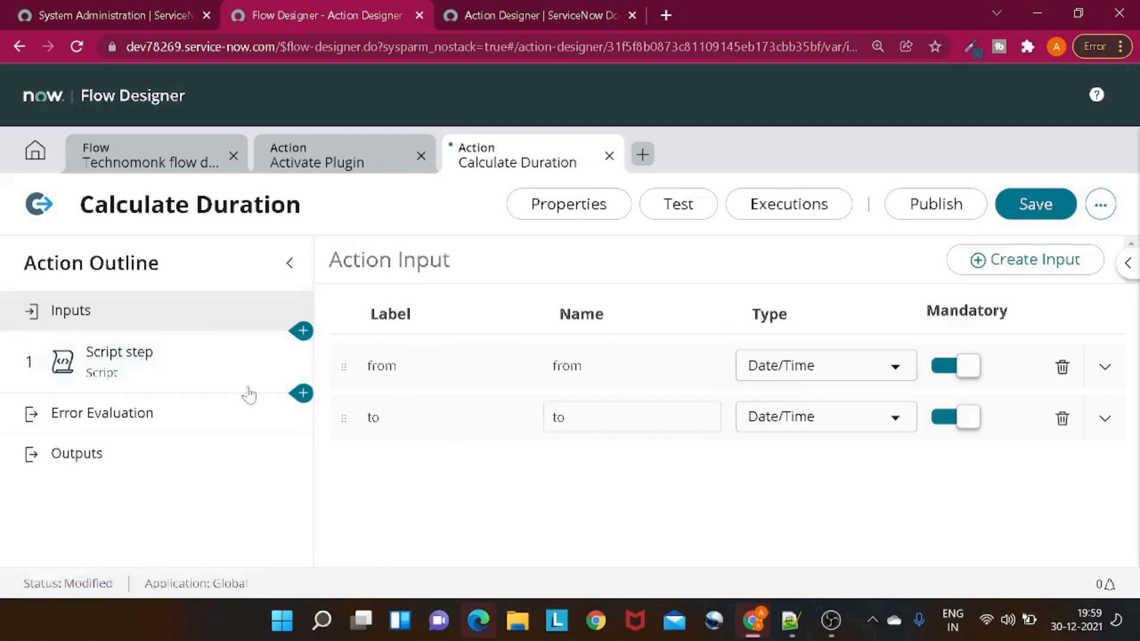
click(127, 369)
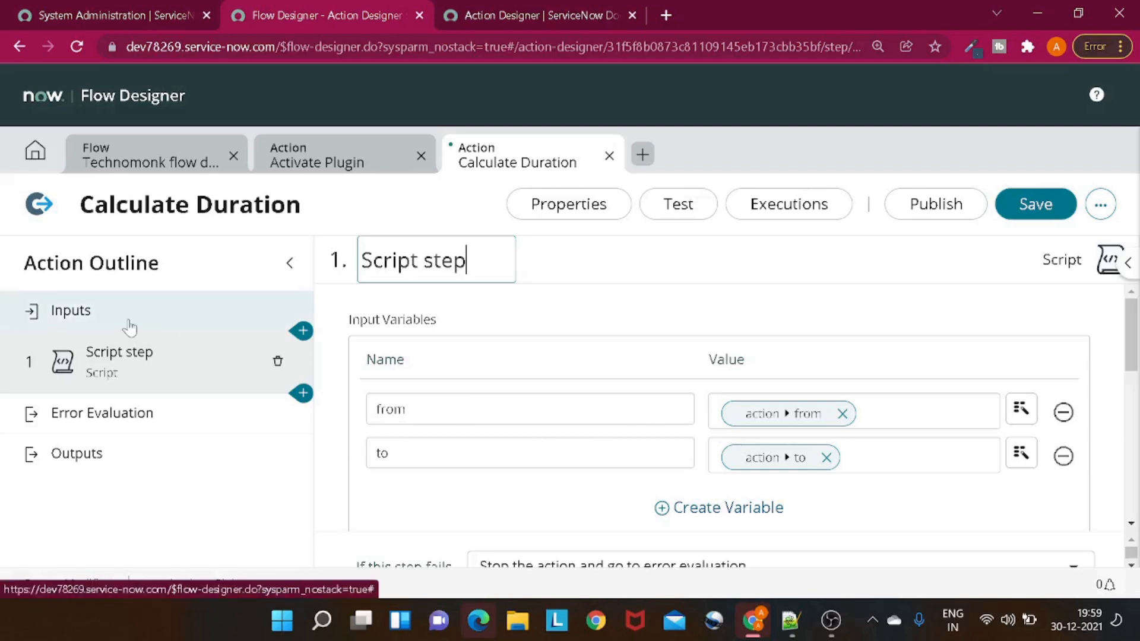
scroll(718, 410, down, 3)
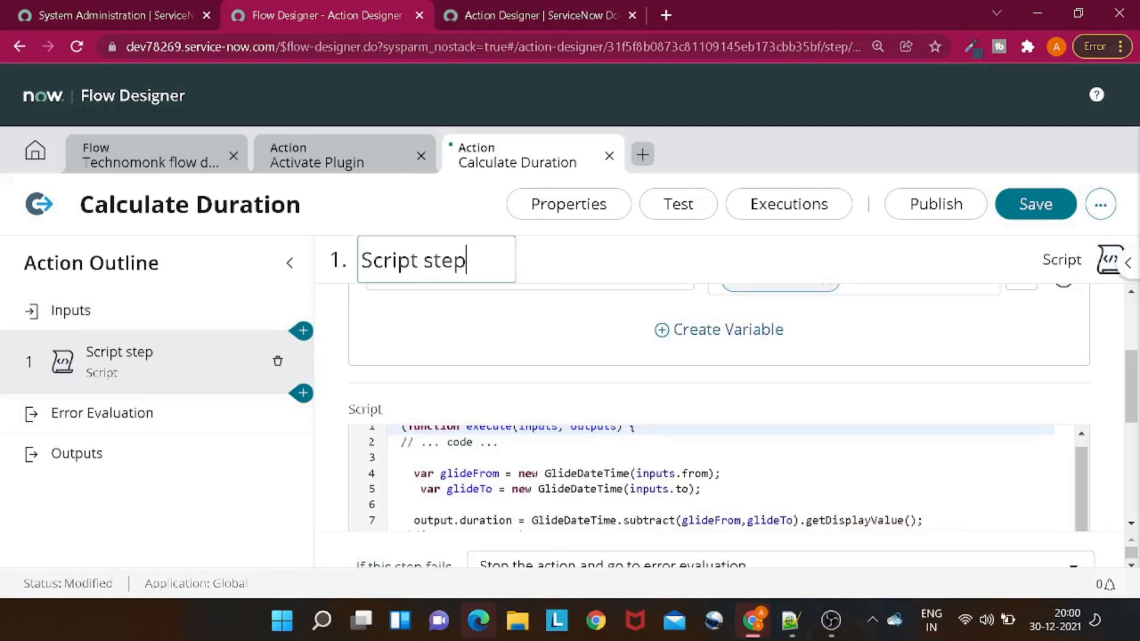
scroll(718, 409, down, 2)
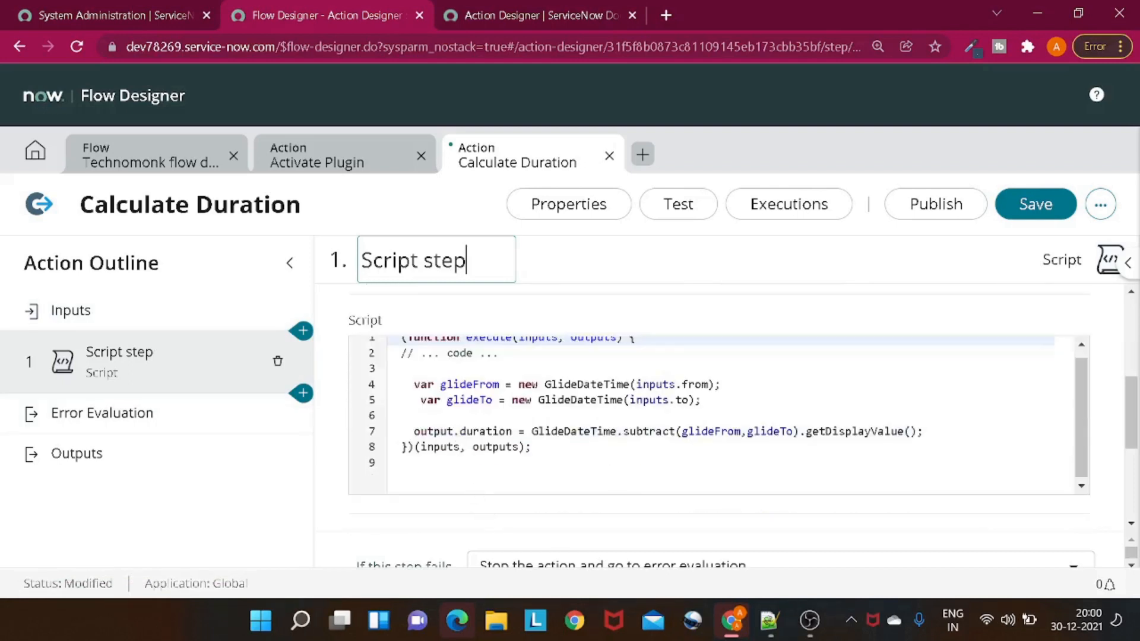
double_click(486, 432)
click(440, 431)
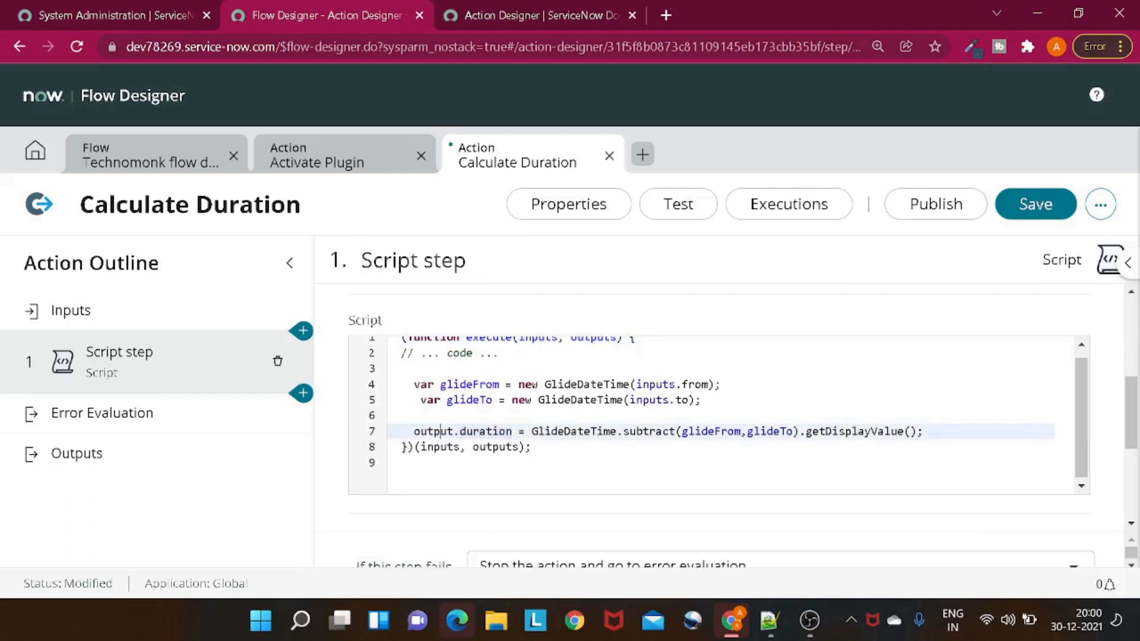
double_click(474, 432)
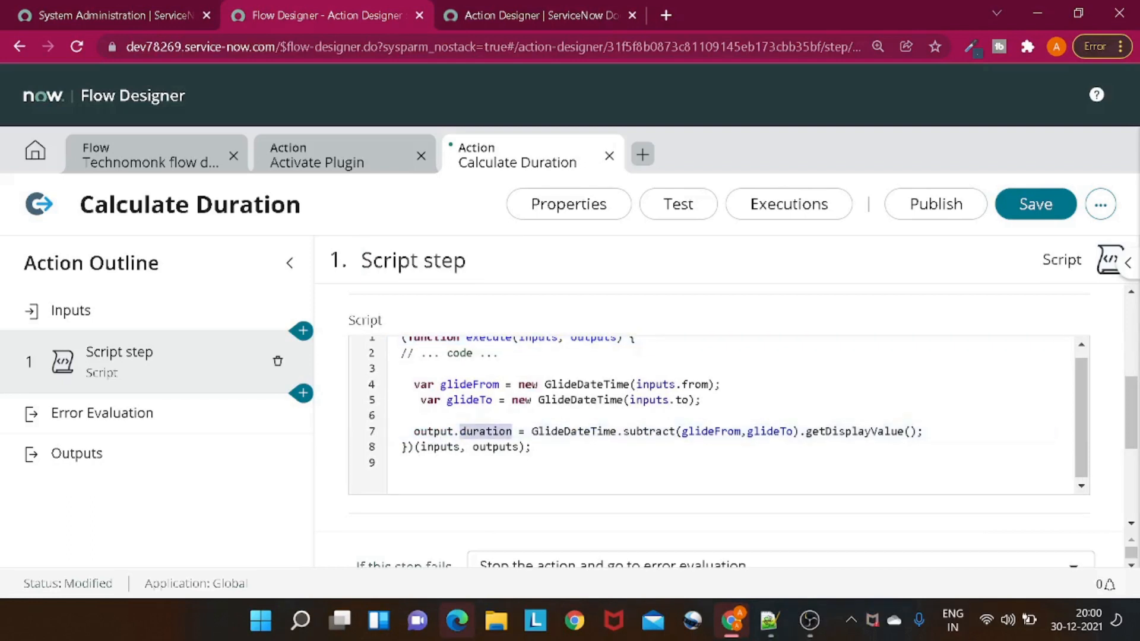
scroll(757, 445, down, 3)
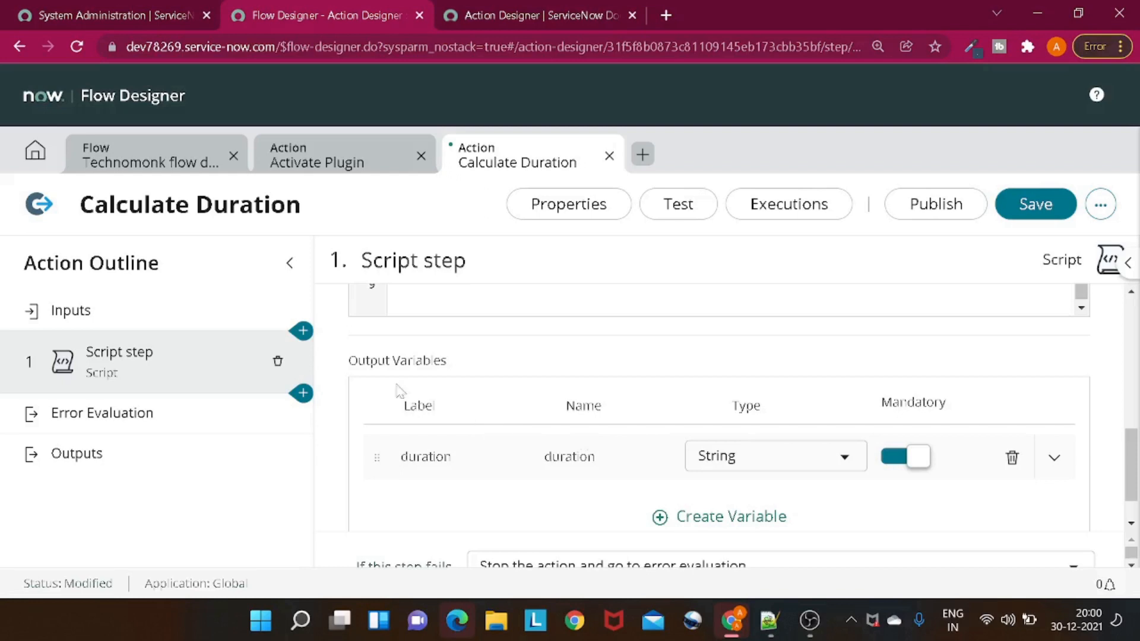
drag(346, 364, 450, 363)
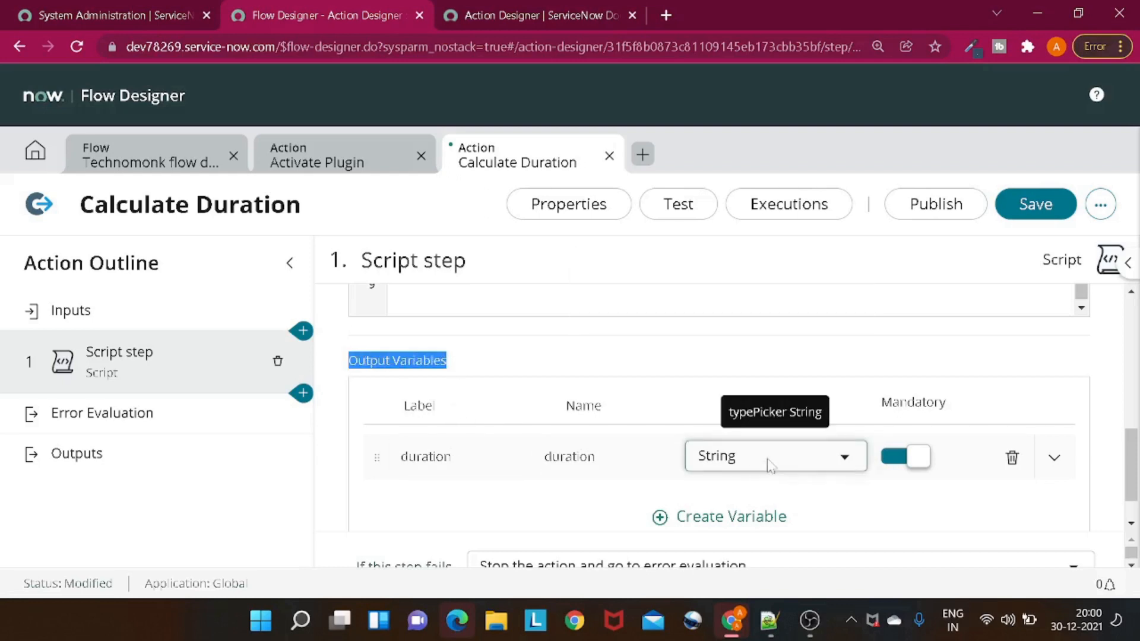
Step: Map the action's Duration output to the Script step's duration data pill and save the action
click(110, 470)
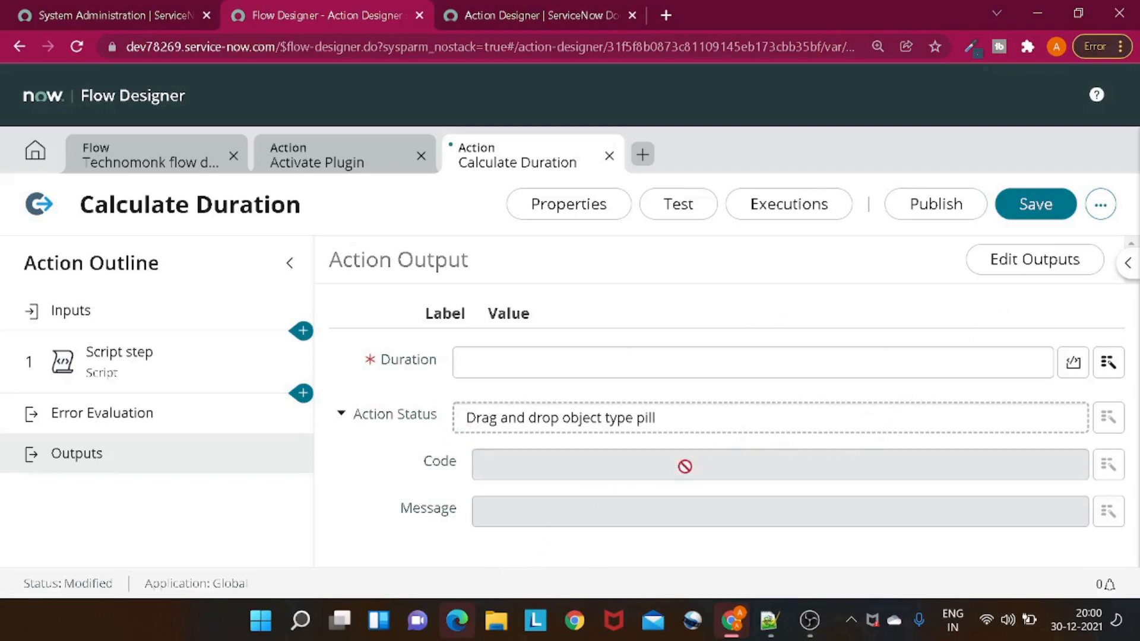
key(ctrl+minus)
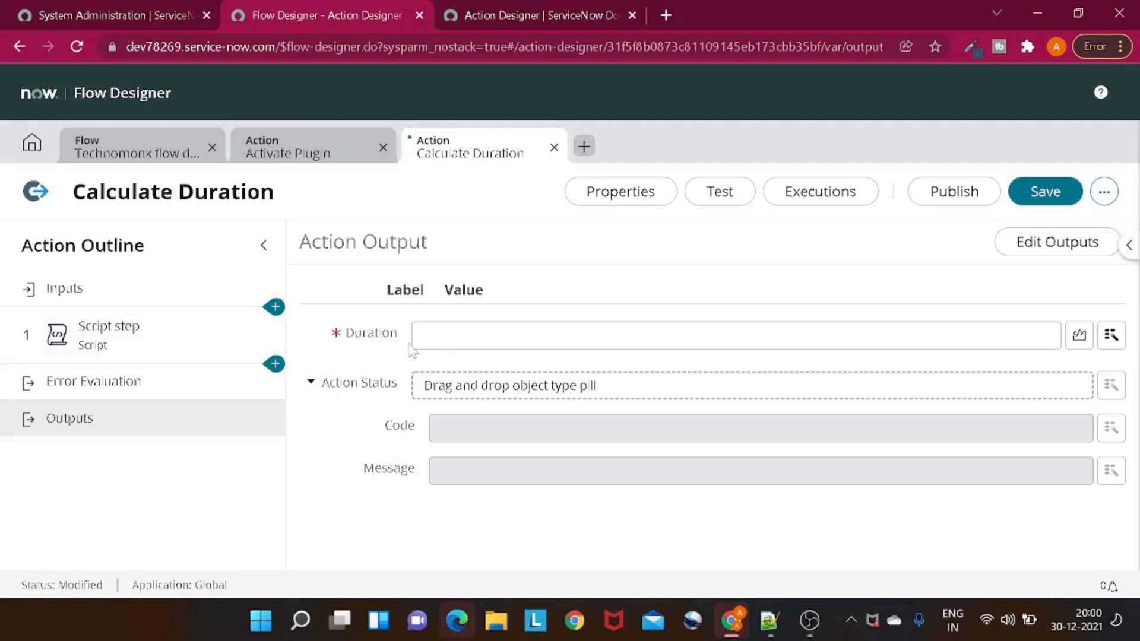
drag(345, 333, 397, 338)
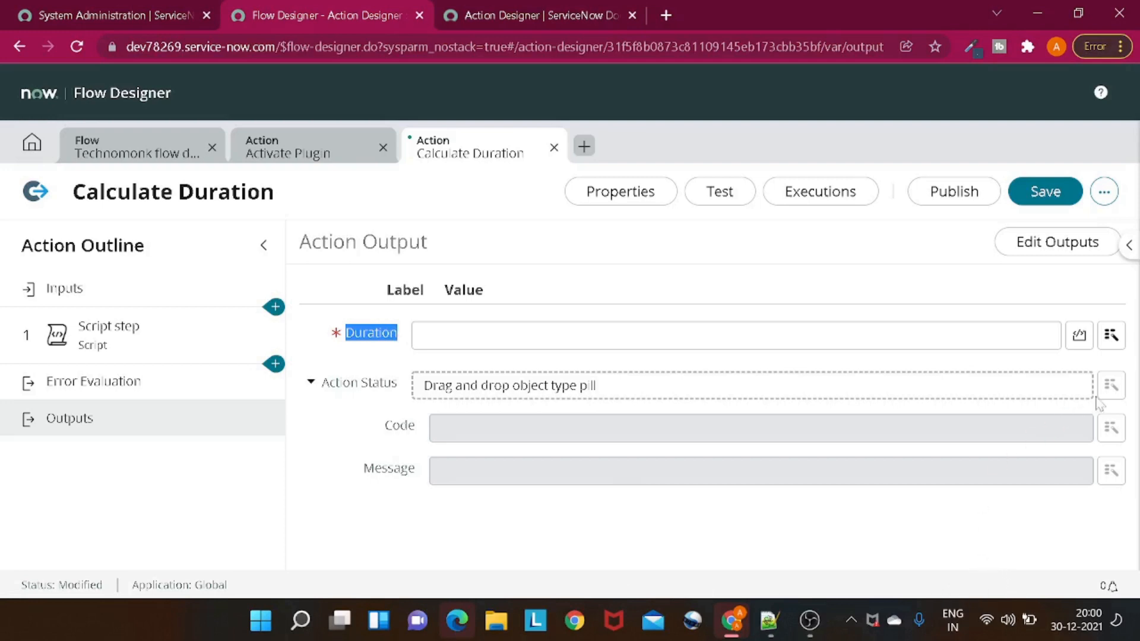
click(1112, 337)
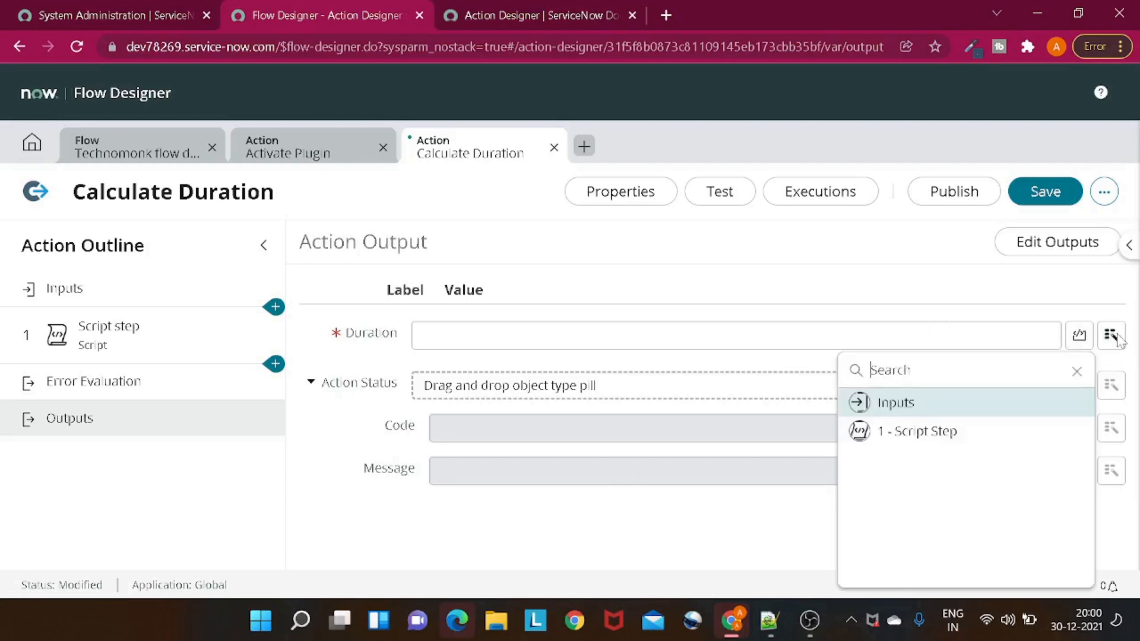
click(982, 443)
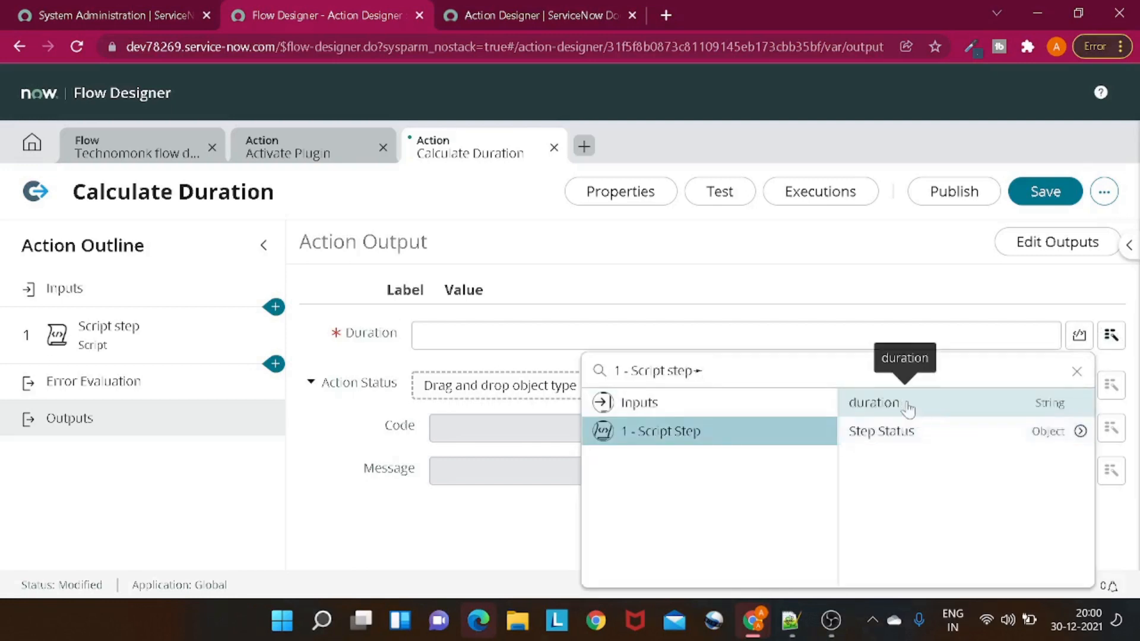
click(908, 408)
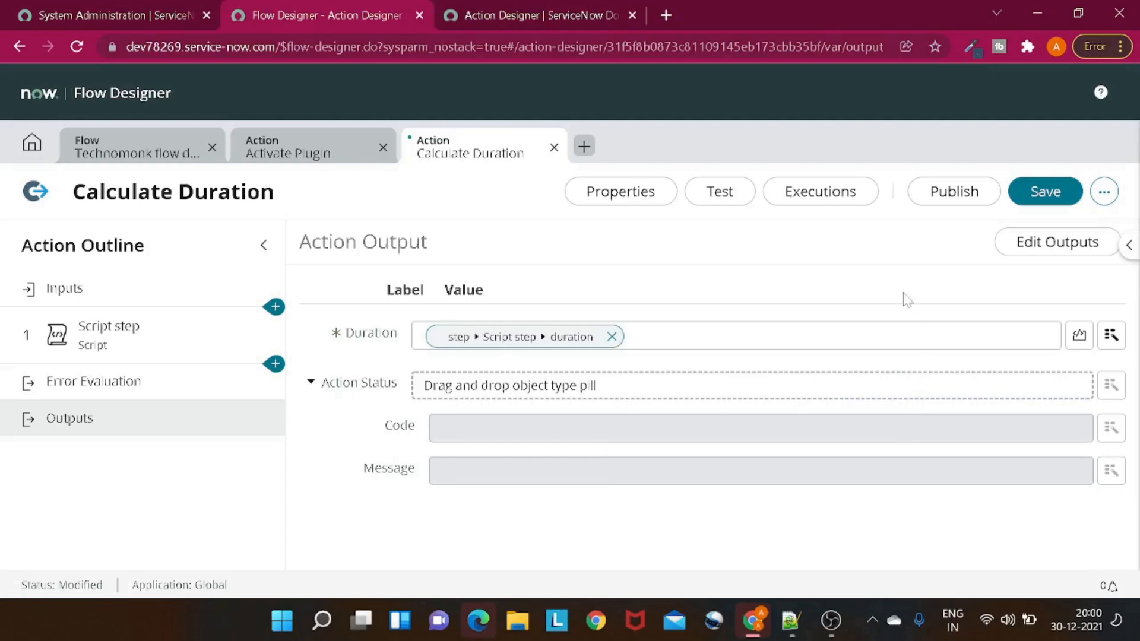
click(1029, 194)
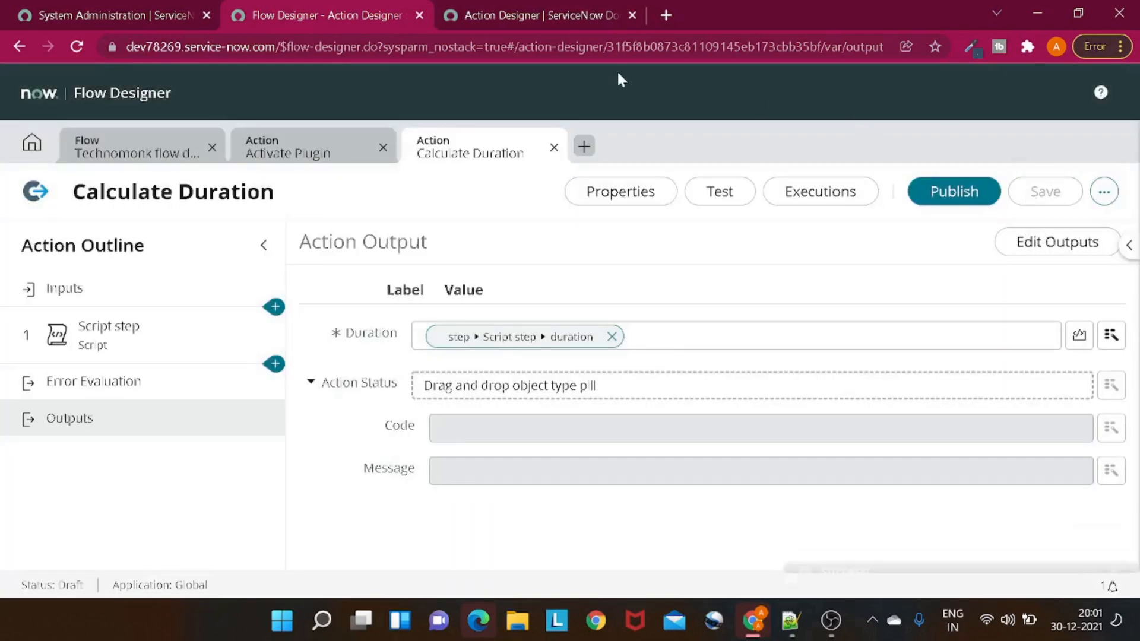
click(556, 16)
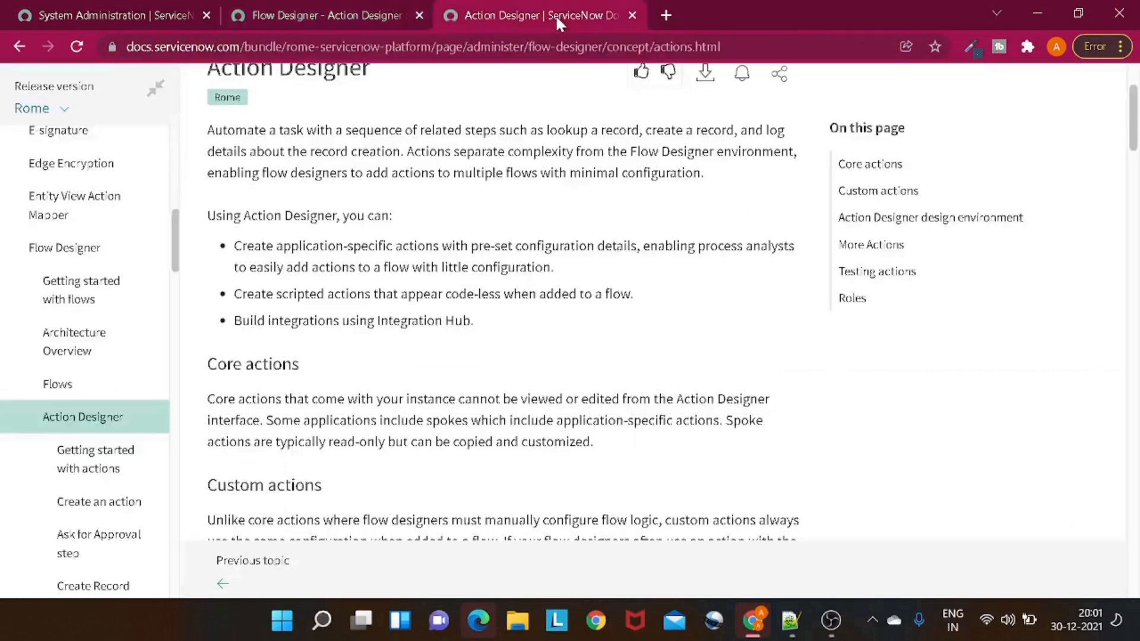
click(361, 18)
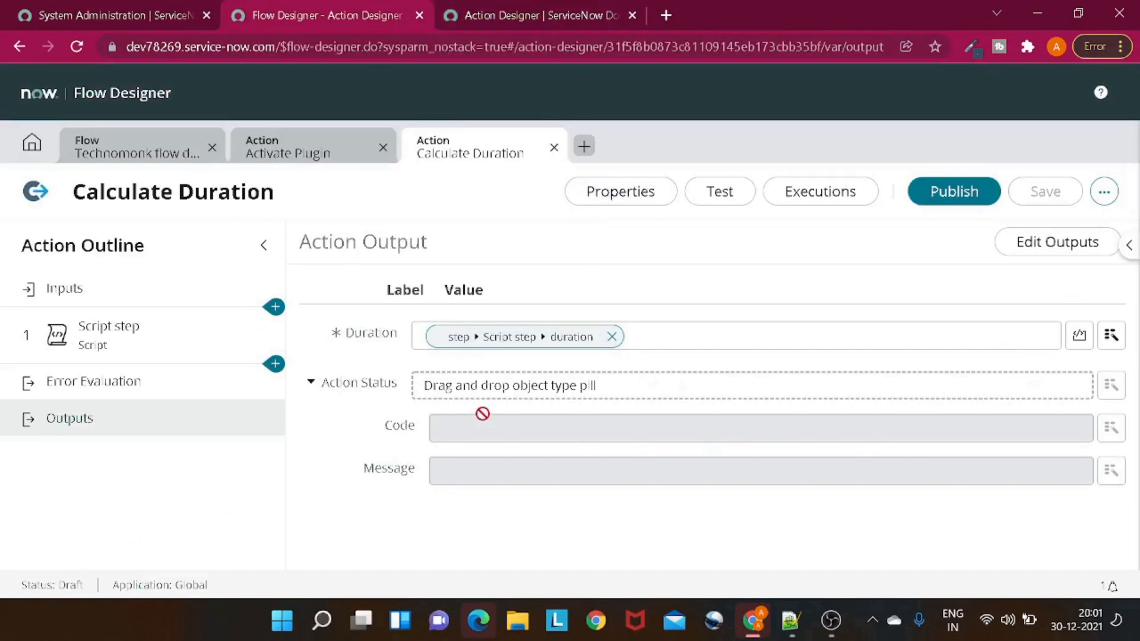
Step: Start a test of the action and choose January 1, 2022 with the 1:00 AM hour for the from input
click(730, 196)
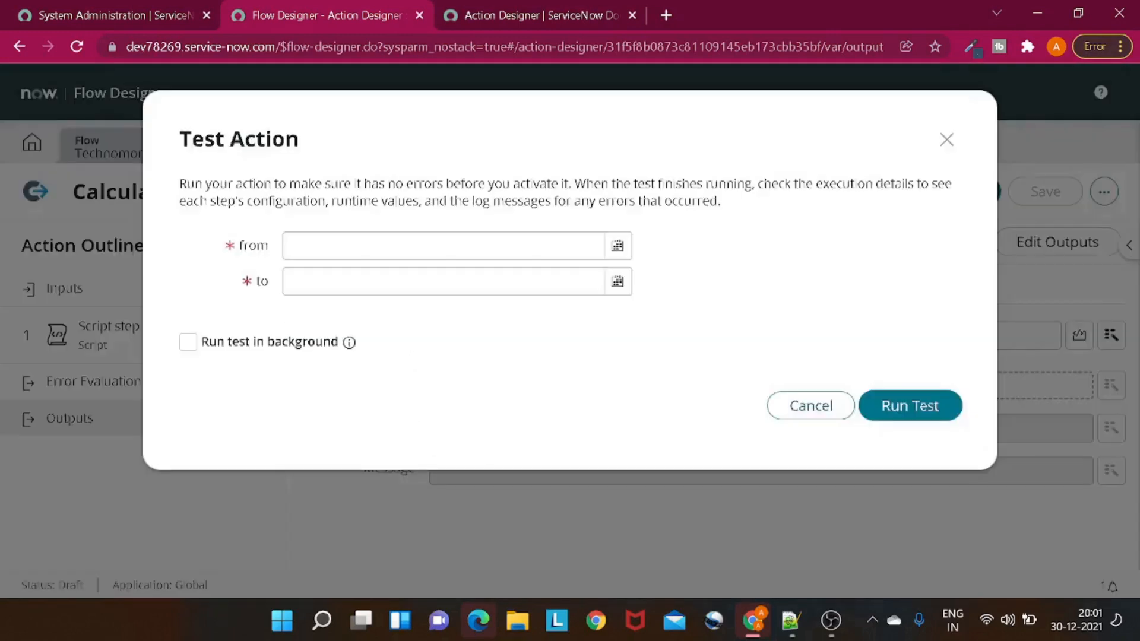
click(619, 250)
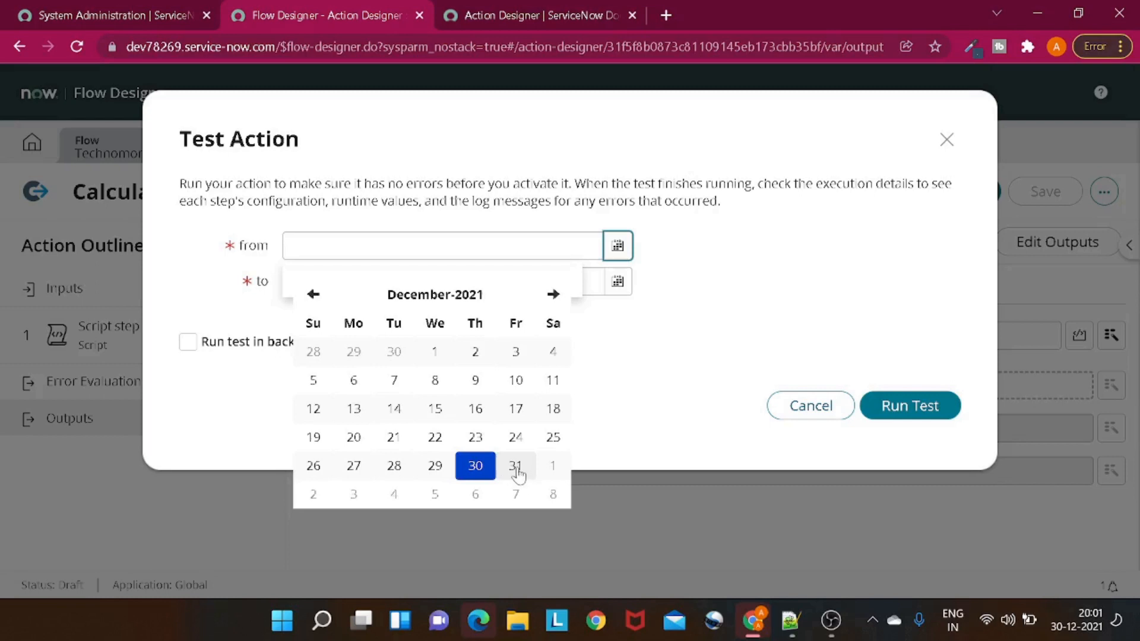
click(550, 469)
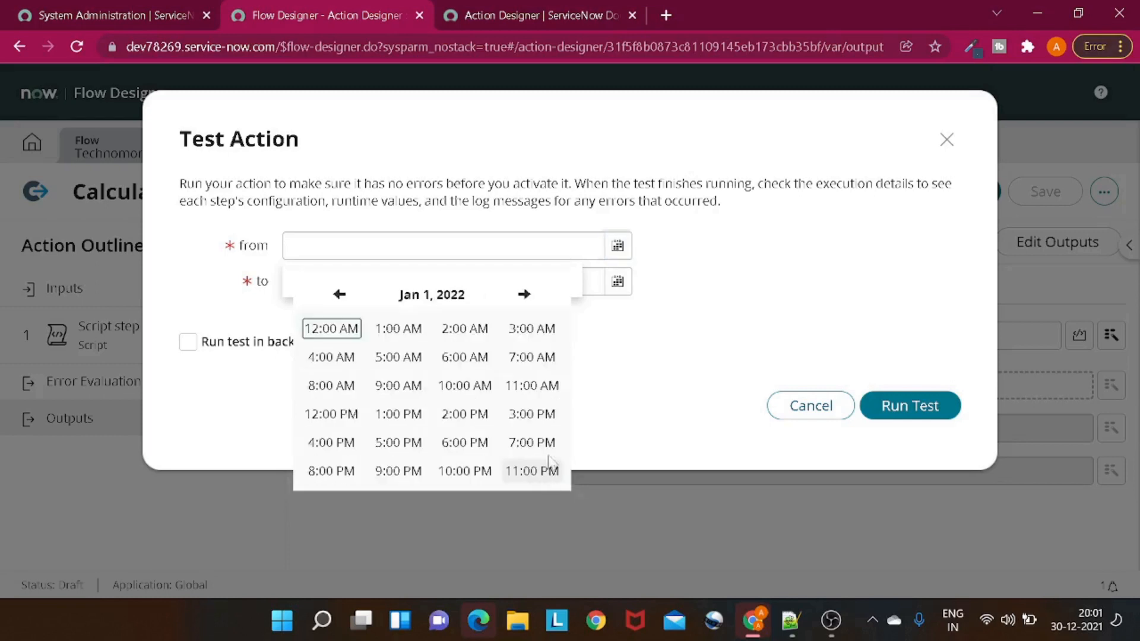
click(399, 327)
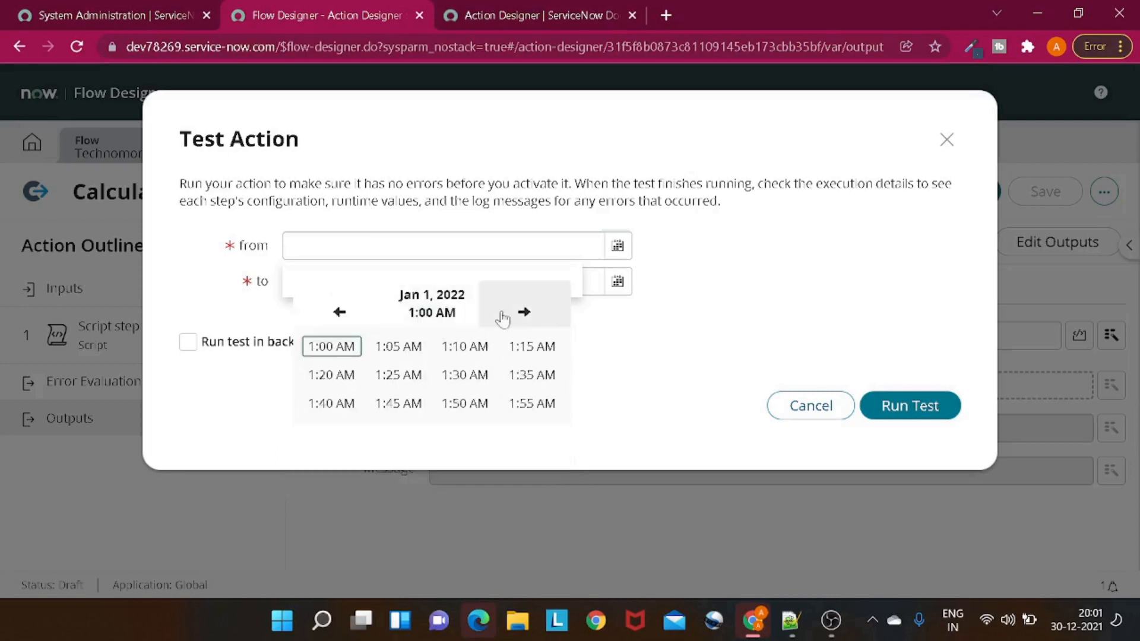
click(618, 283)
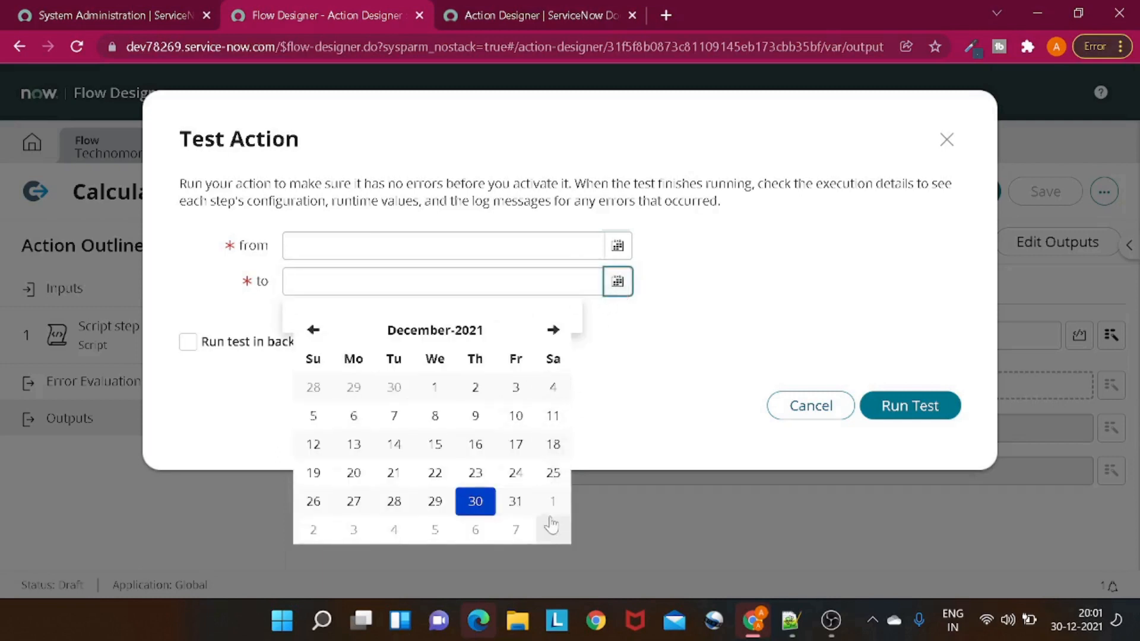
click(353, 528)
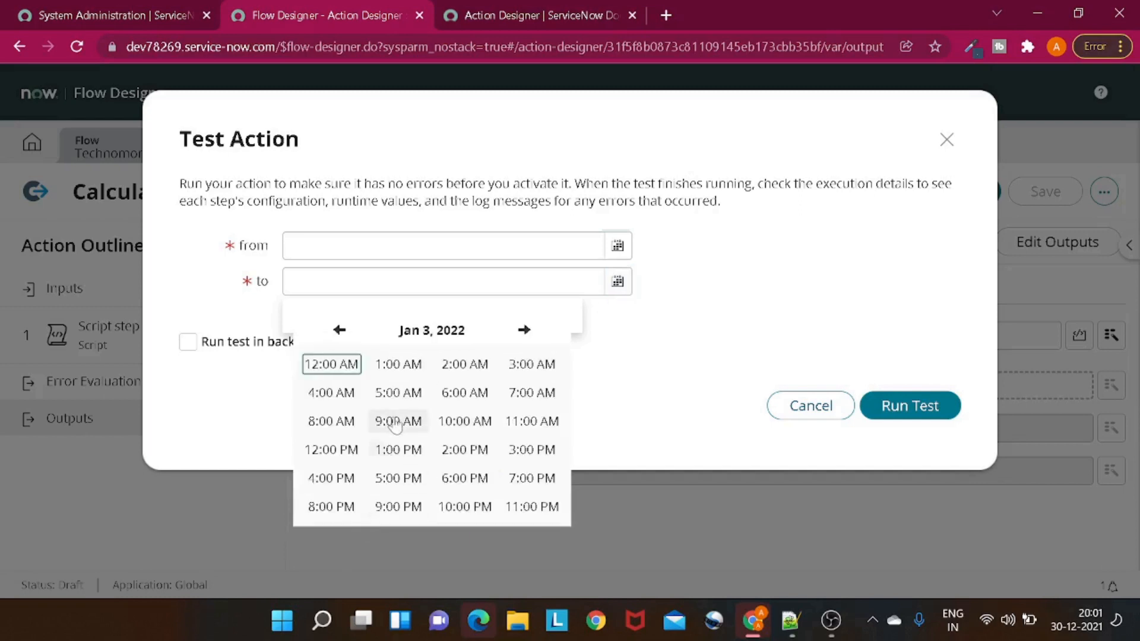
click(396, 393)
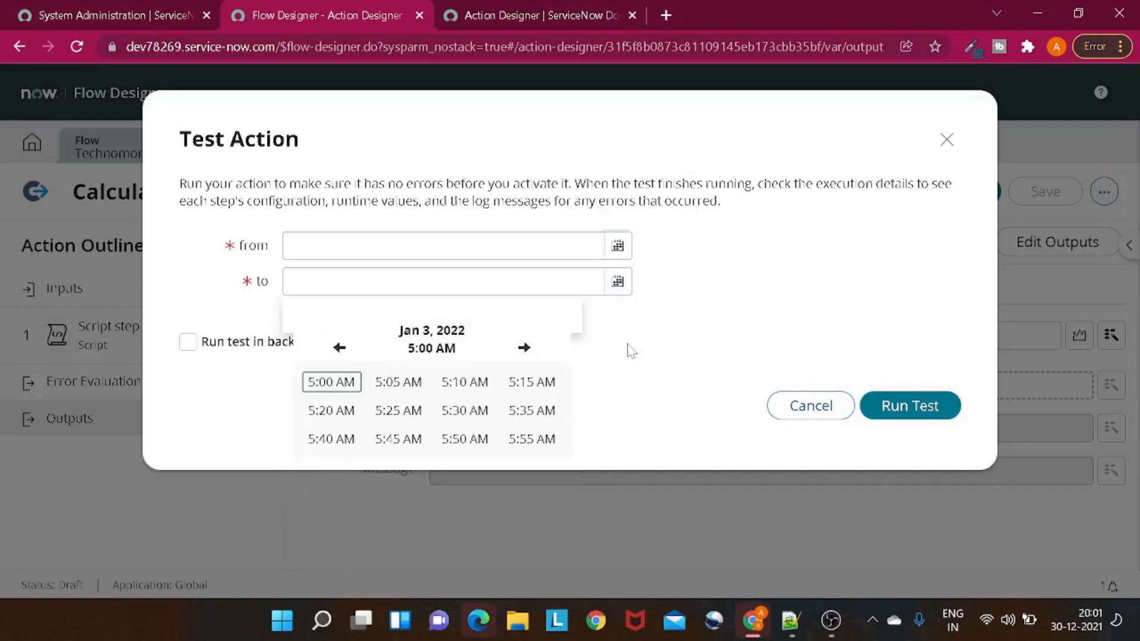
click(325, 383)
click(617, 248)
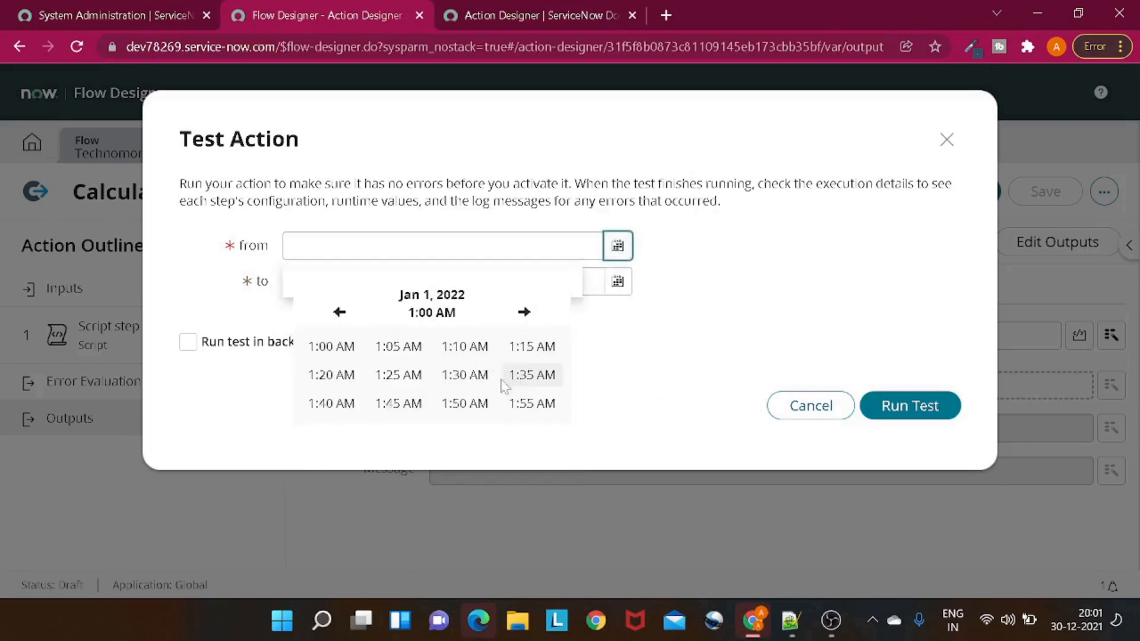
click(471, 375)
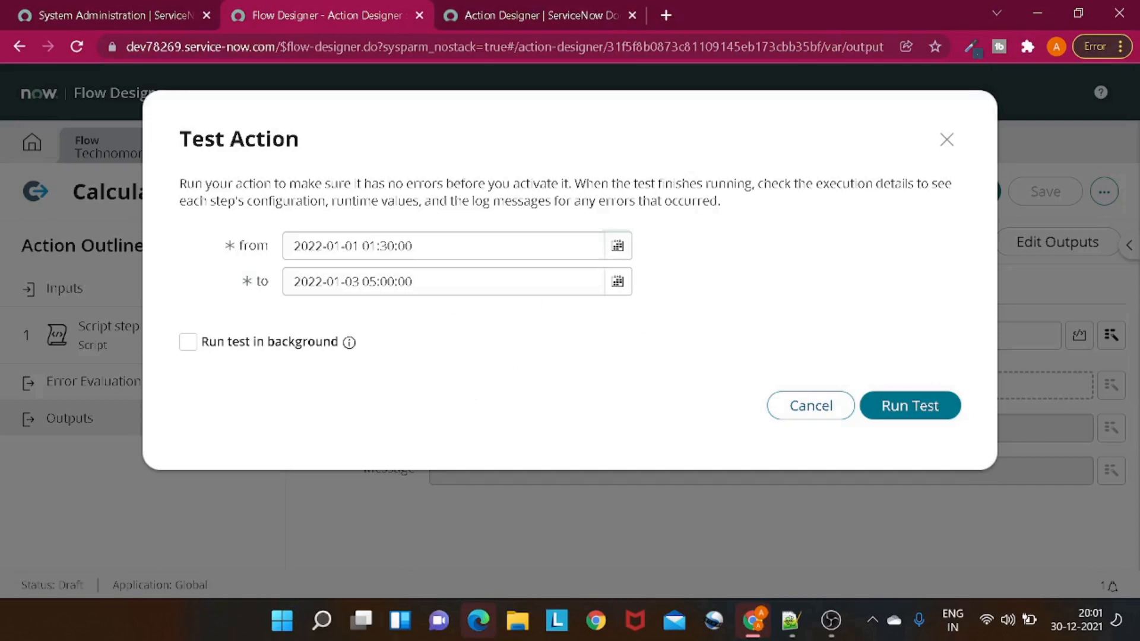
Step: Check the from and to test values, run the action test, and open its execution details
drag(294, 246, 415, 247)
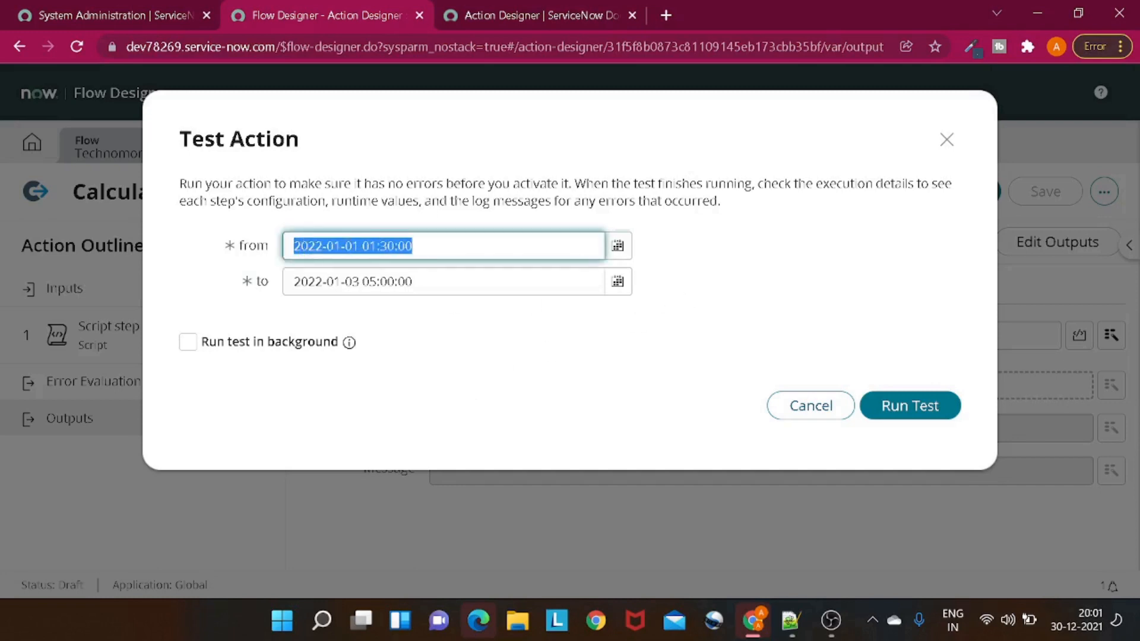
click(359, 246)
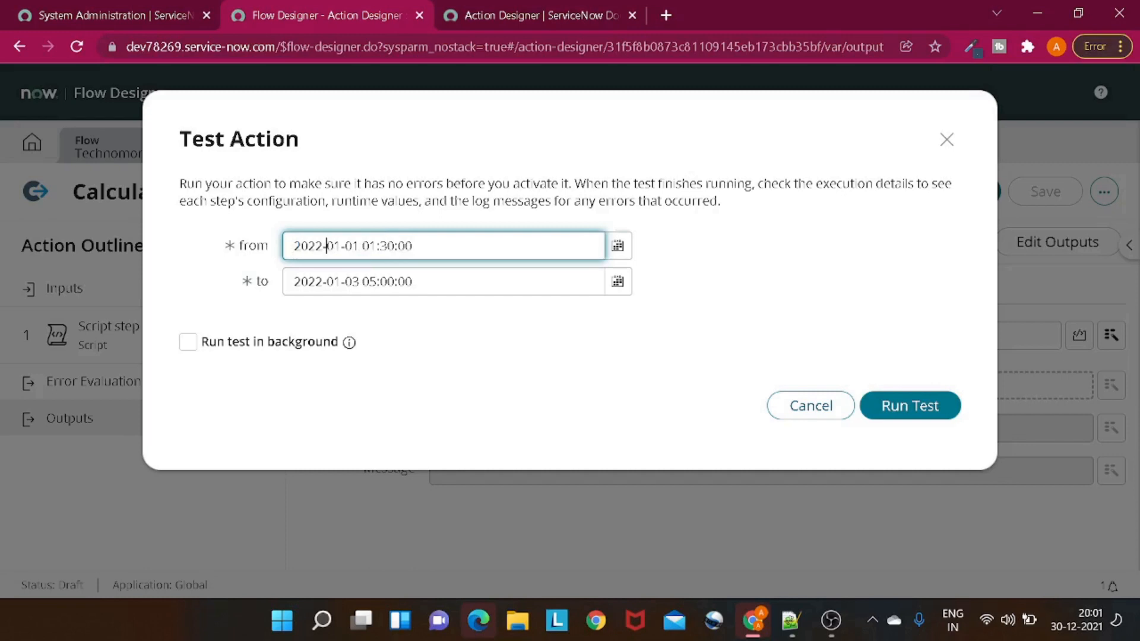
click(352, 282)
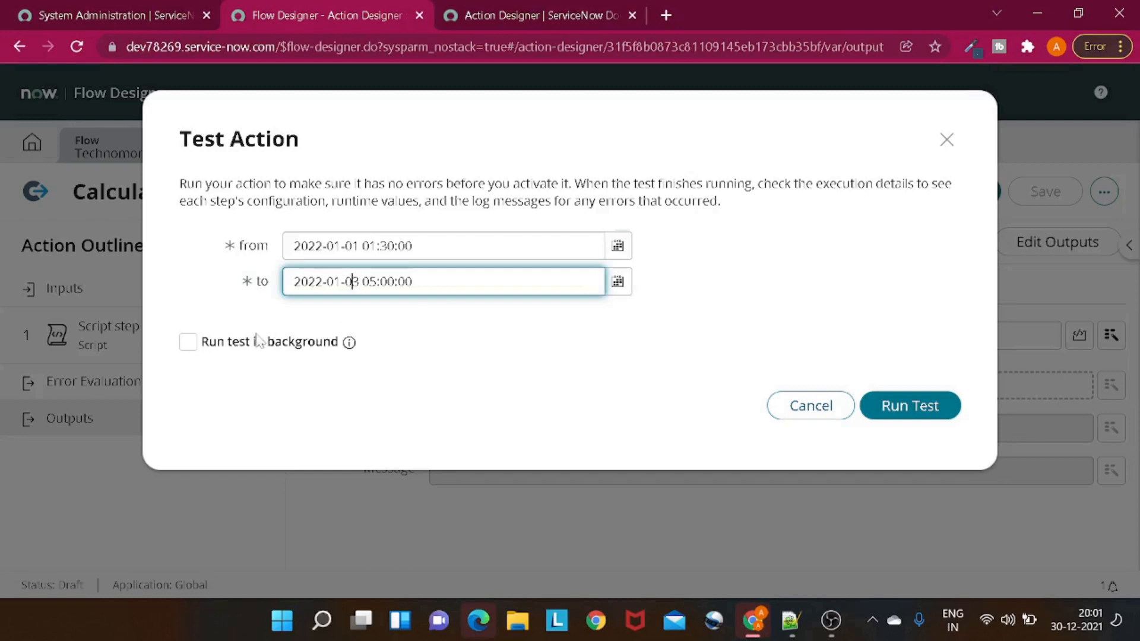
click(914, 409)
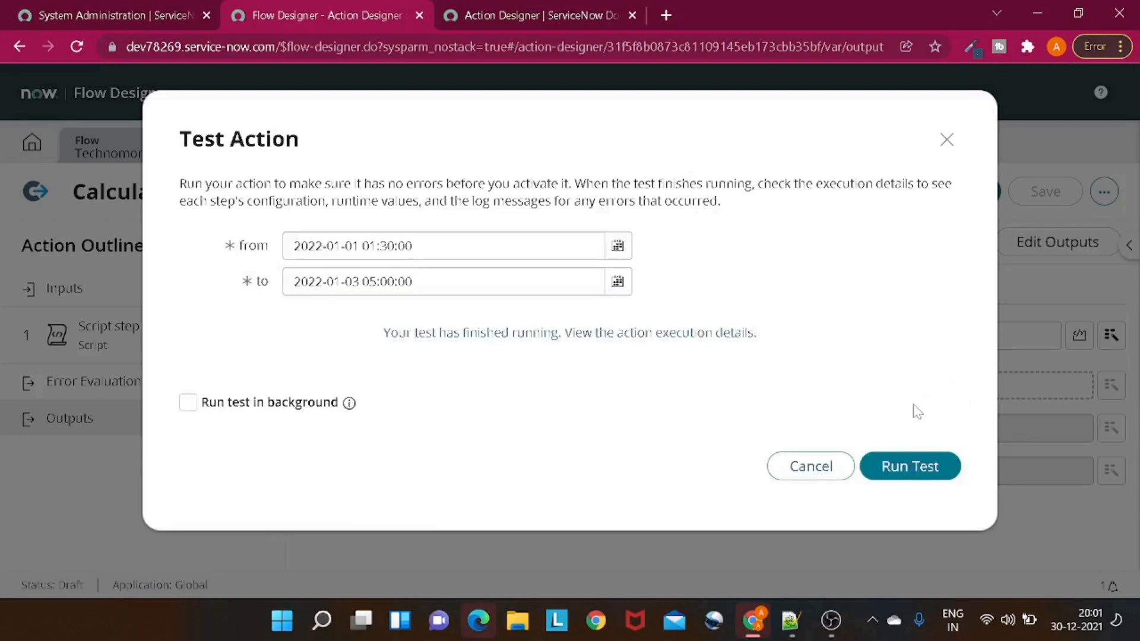
click(693, 333)
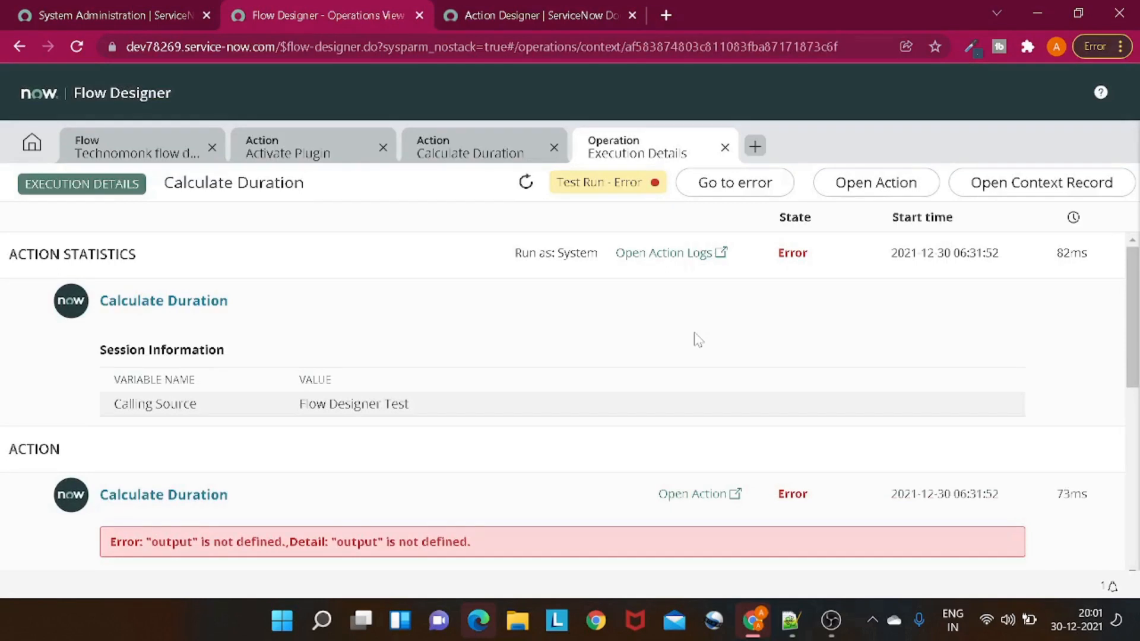
Step: Examine the error, runtime input values and output data in the test's execution details
scroll(698, 340, down, 3)
scroll(696, 339, down, 2)
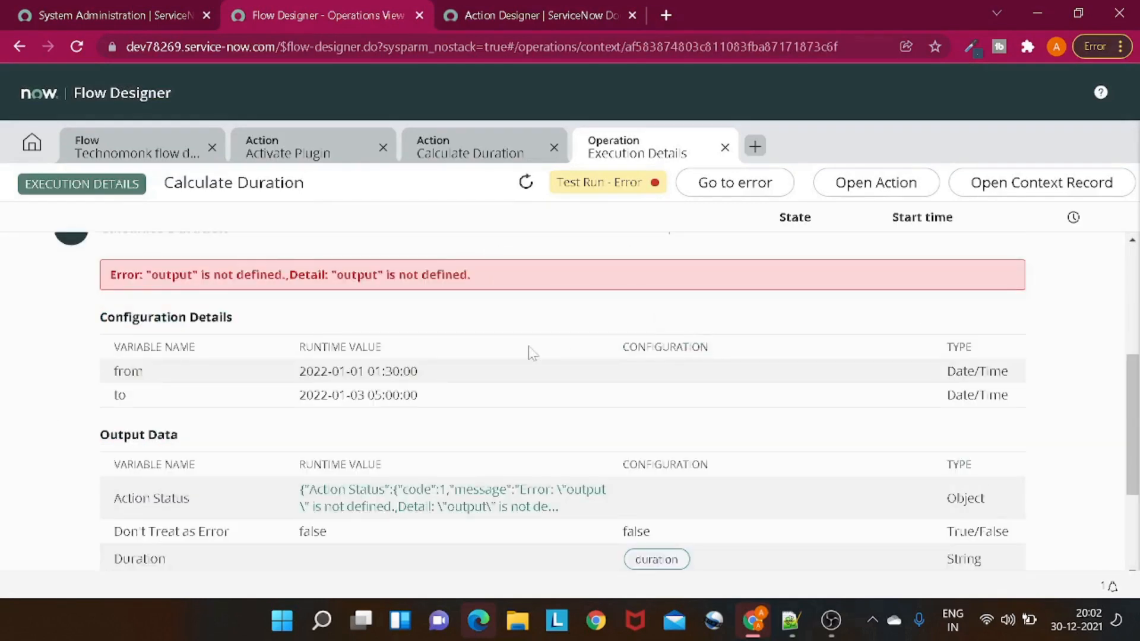
scroll(243, 312, down, 3)
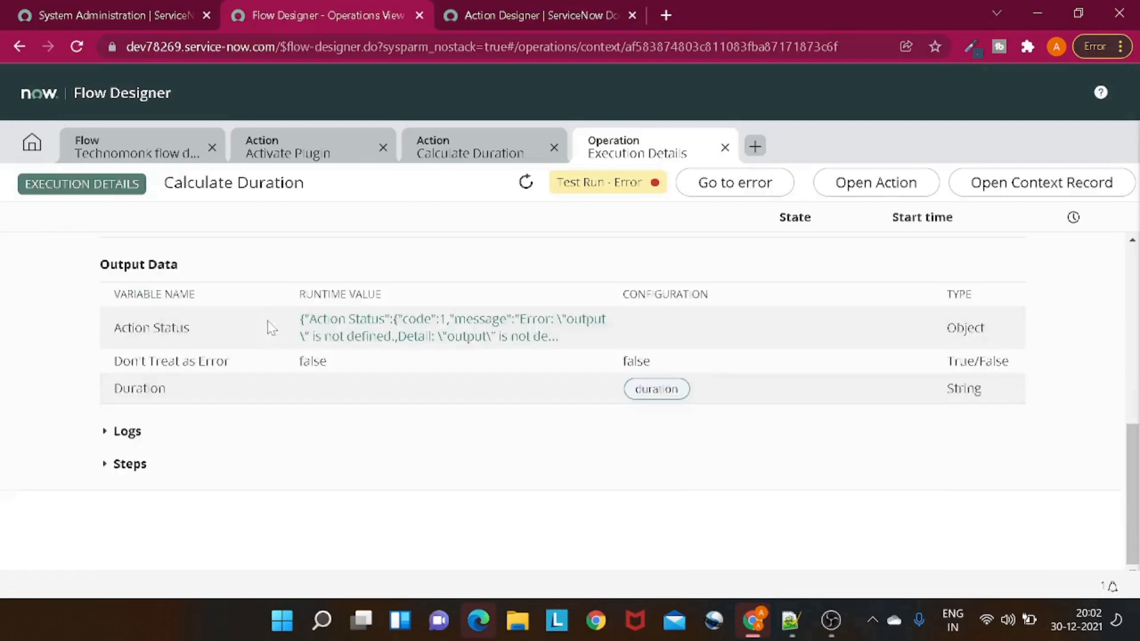
scroll(281, 342, up, 2)
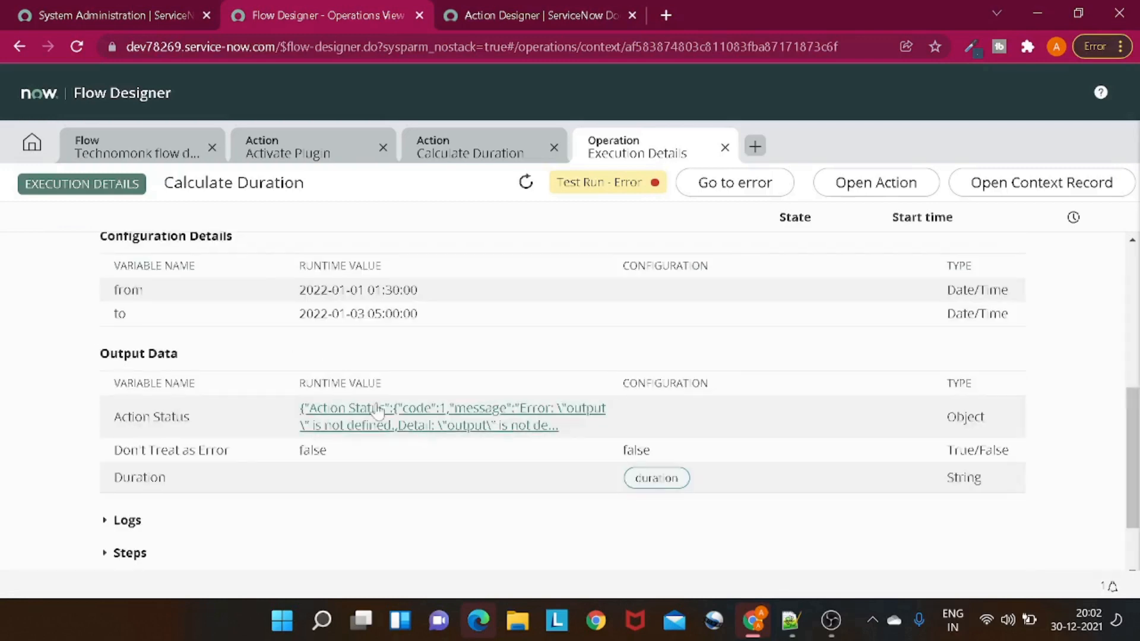
scroll(382, 412, up, 3)
scroll(376, 478, down, 3)
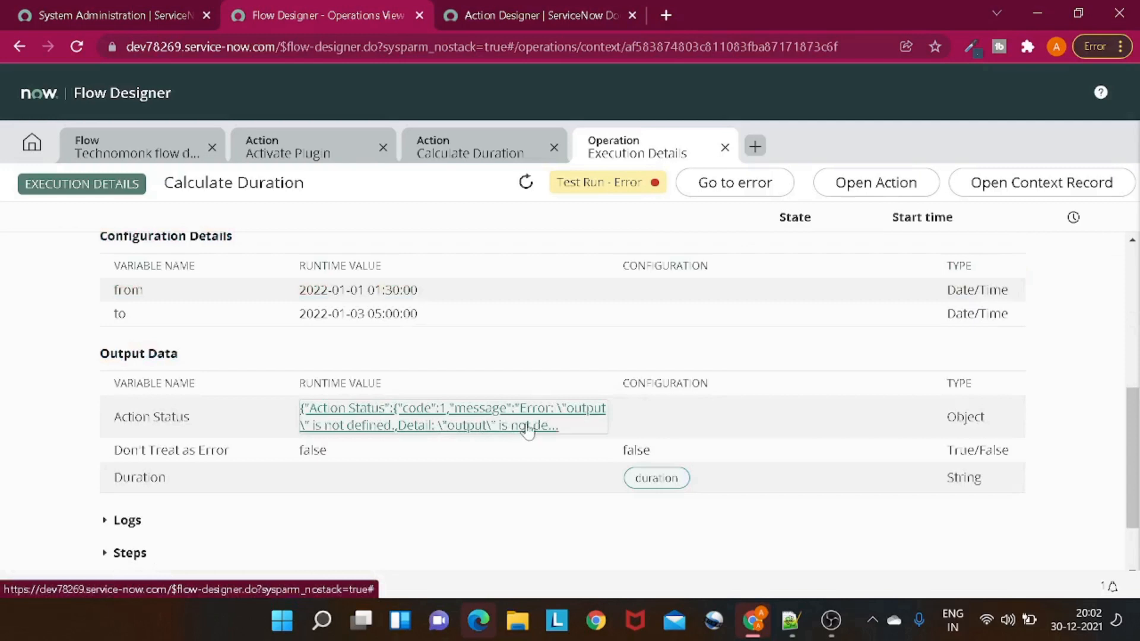
Step: Return to the Calculate Duration action, close the test dialog, and review its inputs and the Script step's variables and script
click(482, 150)
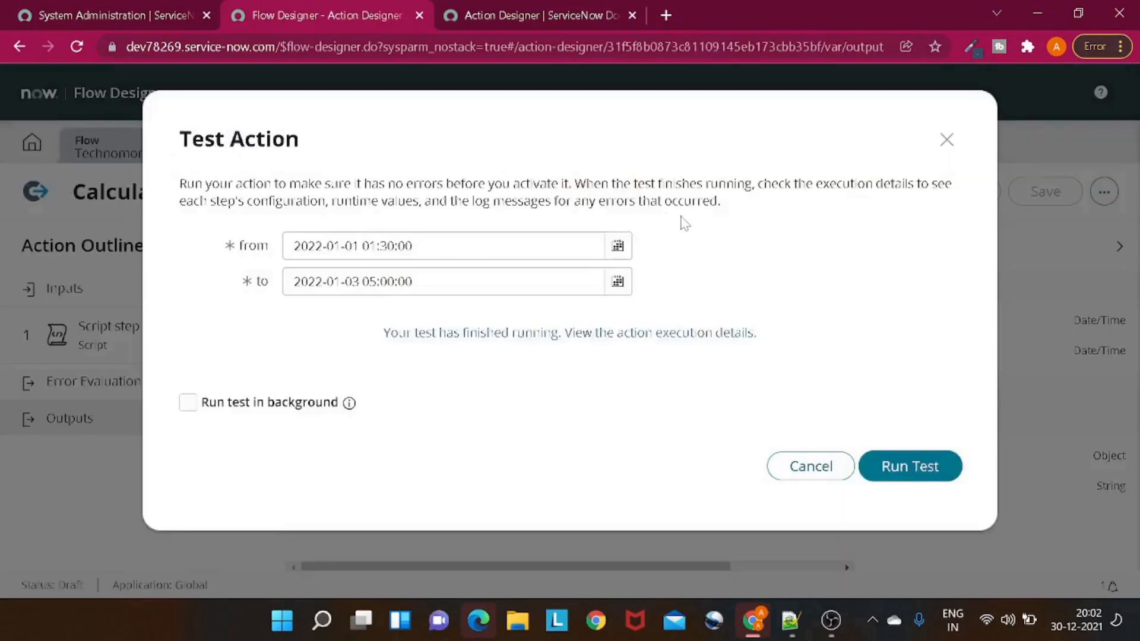
click(946, 140)
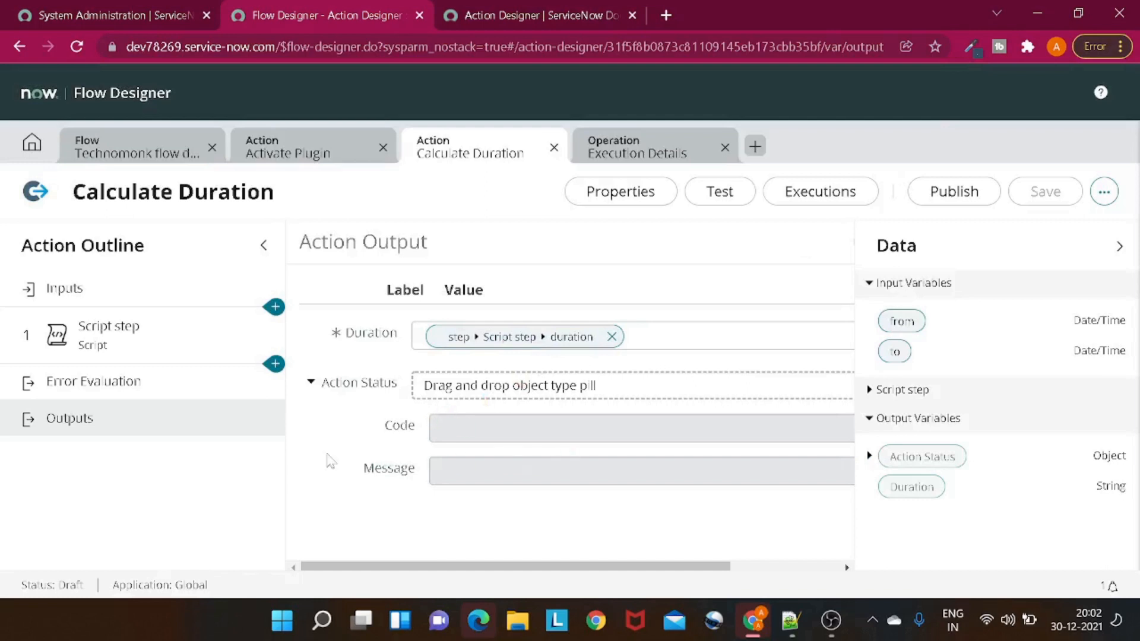
click(83, 298)
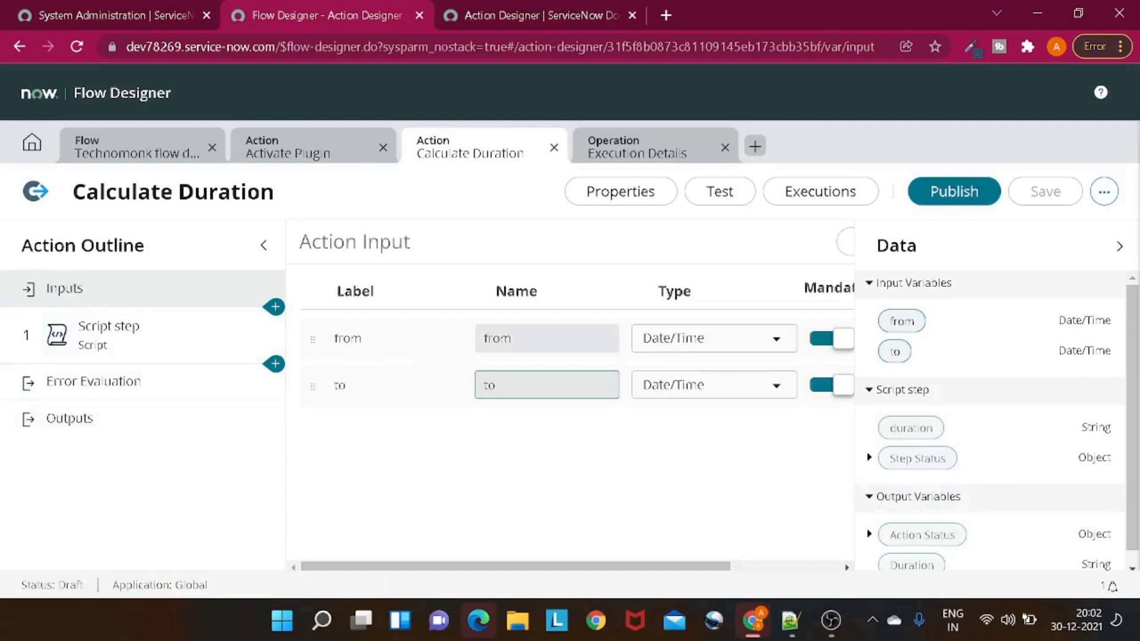
click(139, 335)
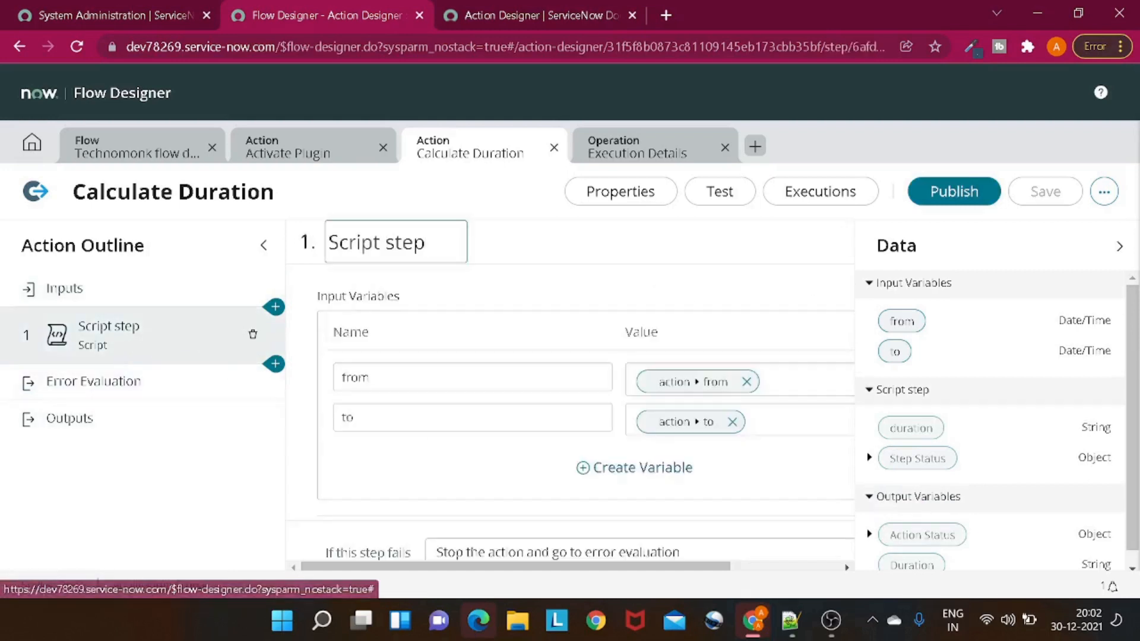
scroll(570, 386, down, 3)
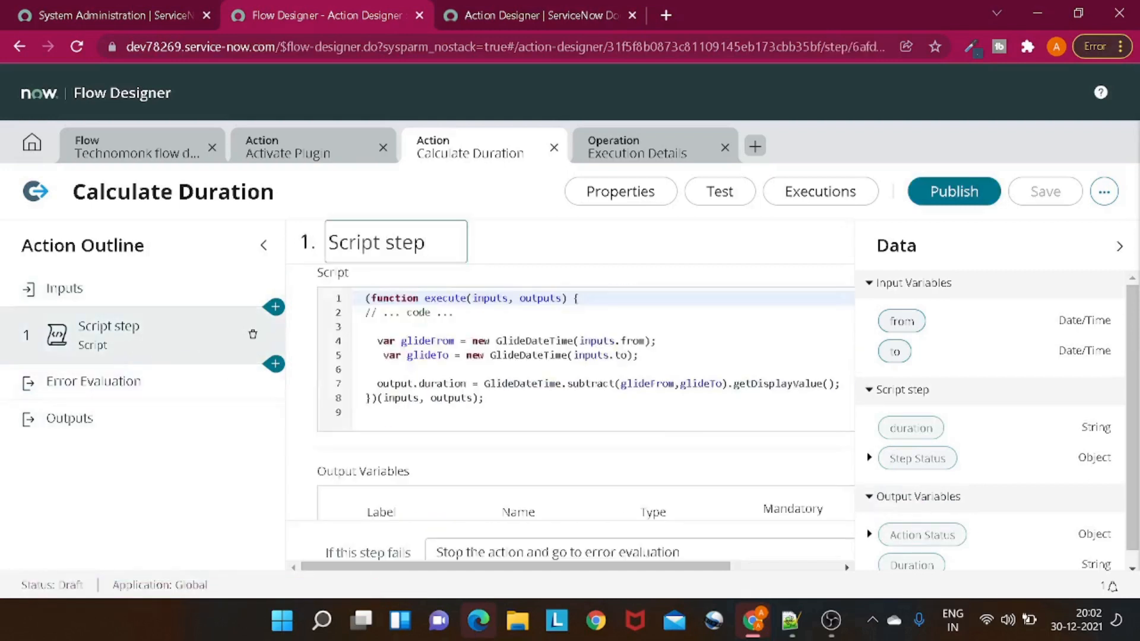
scroll(586, 359, down, 1)
scroll(463, 502, down, 3)
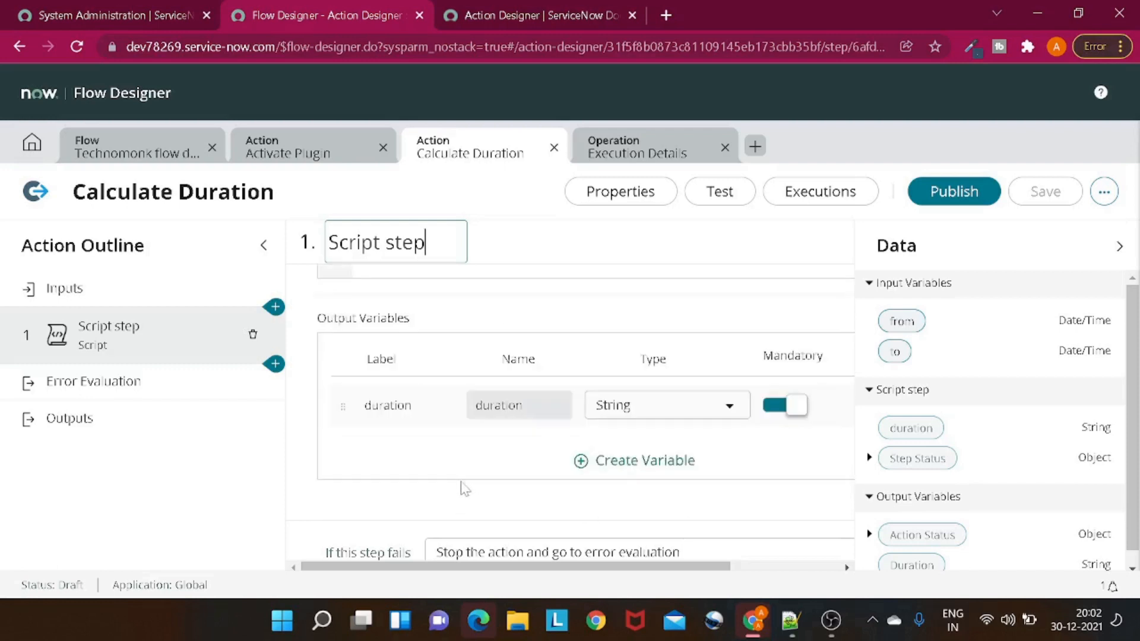
Step: Check the action's Duration output mapping and open the output definitions to inspect its name and type
click(70, 415)
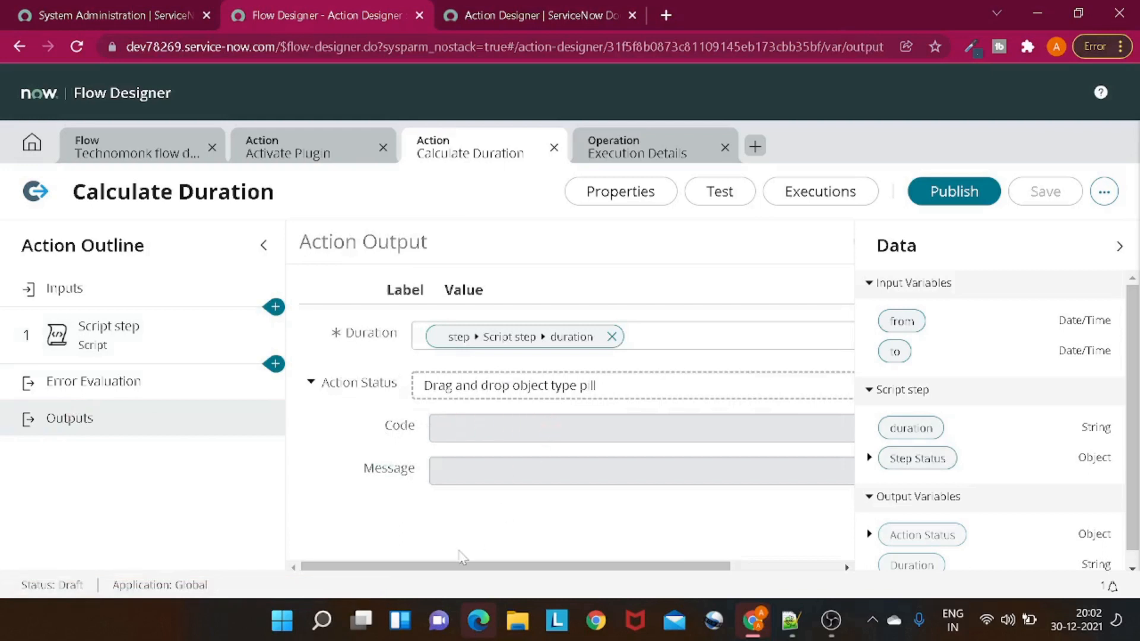
drag(460, 565, 508, 566)
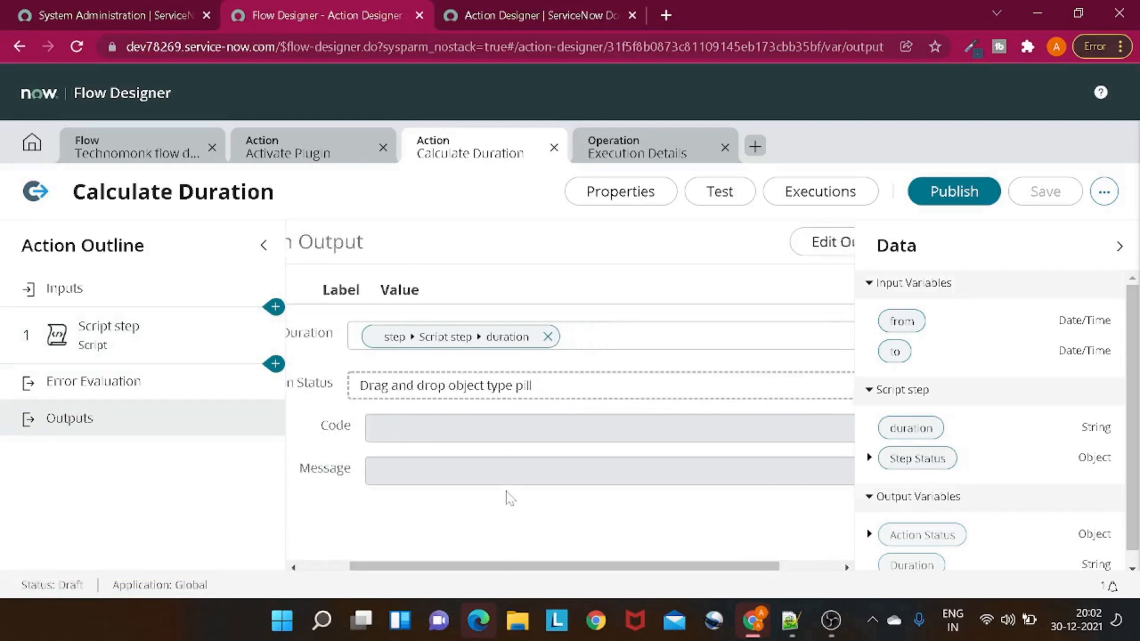
click(823, 243)
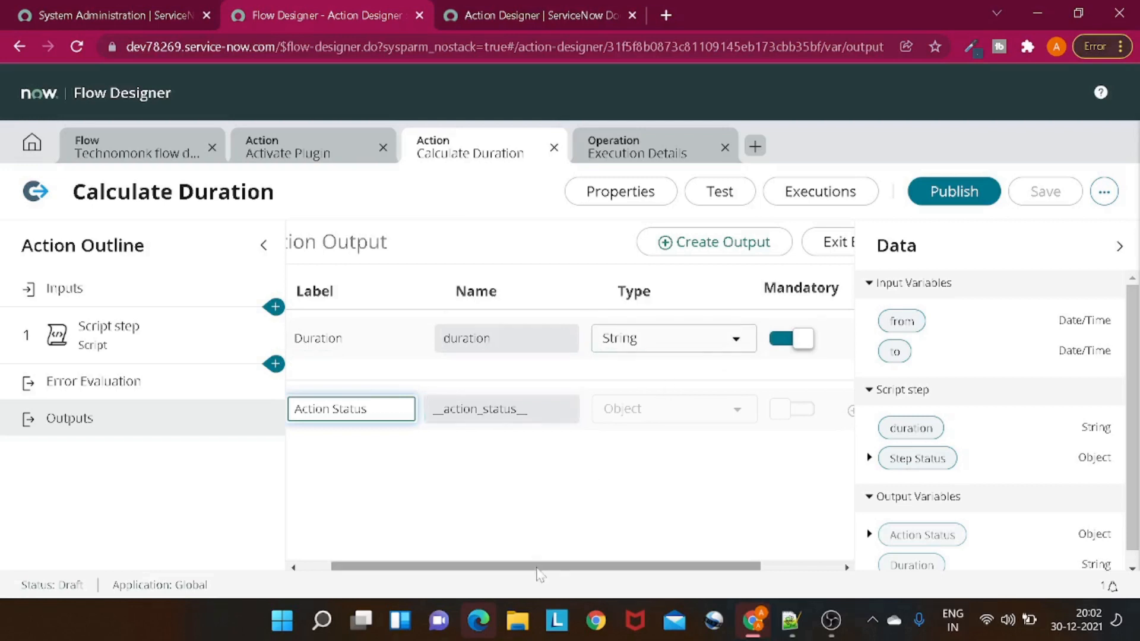
drag(529, 570, 453, 565)
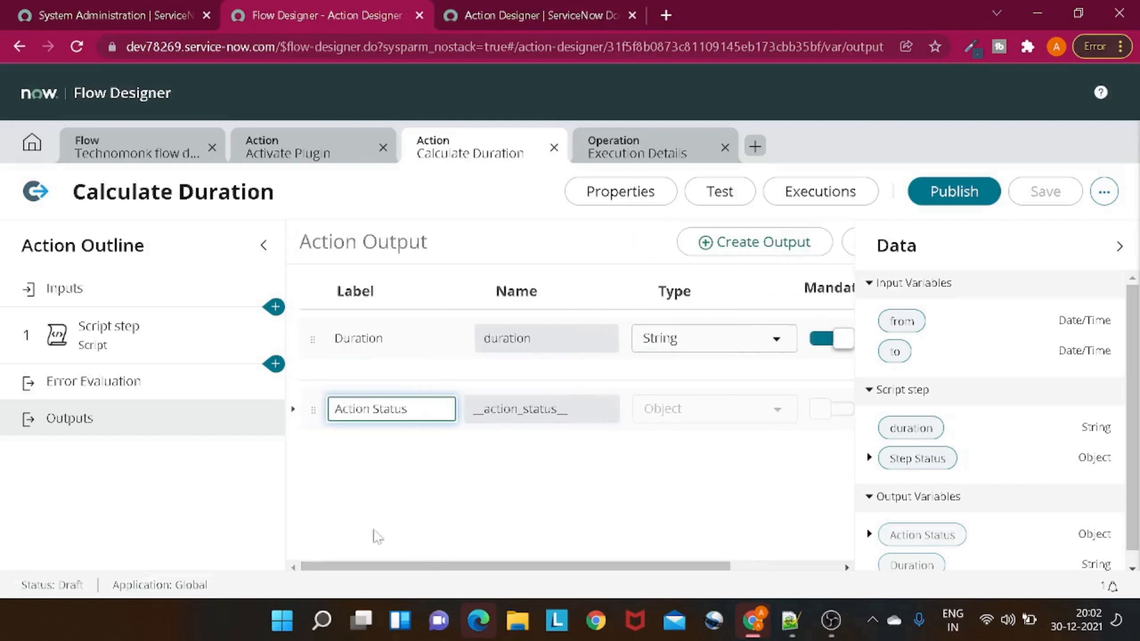
Step: Compare the Script step's duration output variable with the action's Duration output mapping, and recheck the script
click(136, 341)
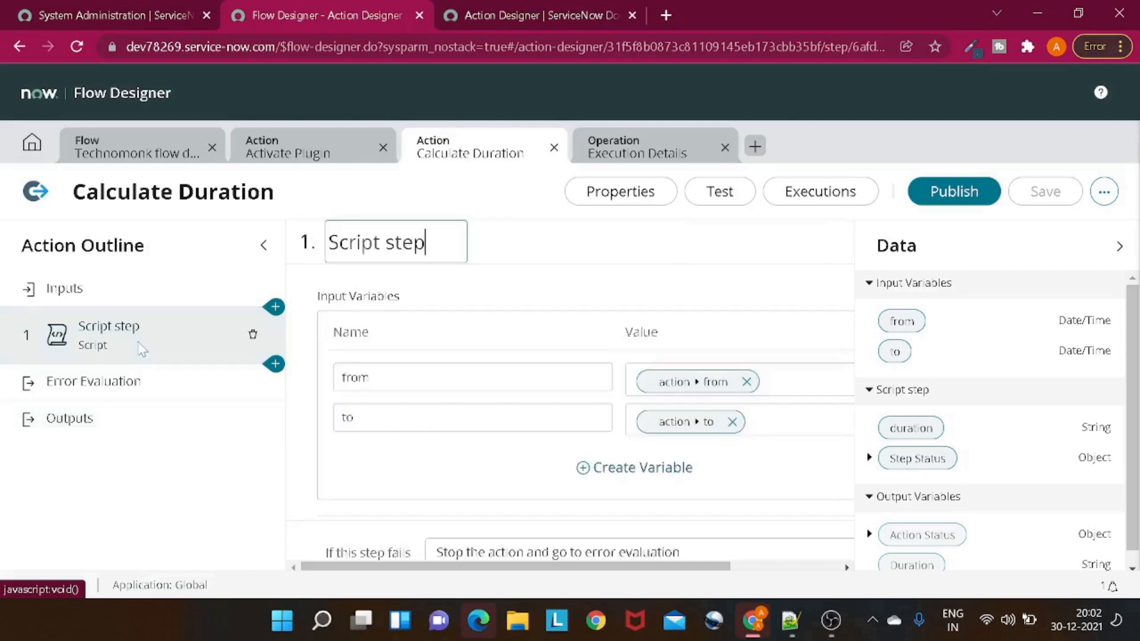
scroll(434, 415, down, 8)
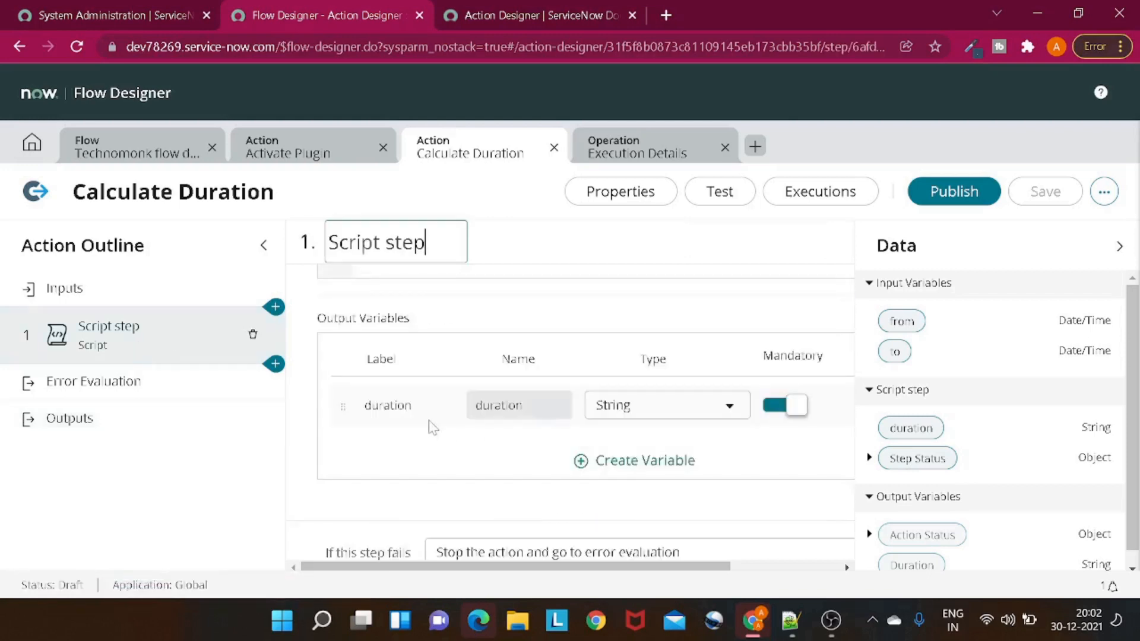
click(419, 406)
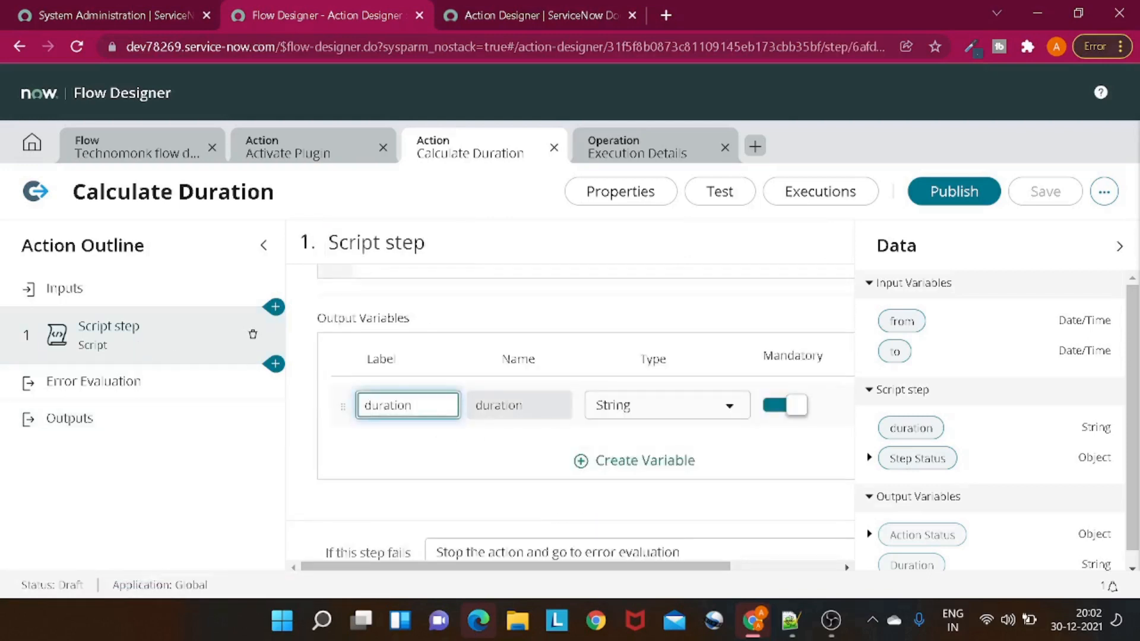
double_click(415, 405)
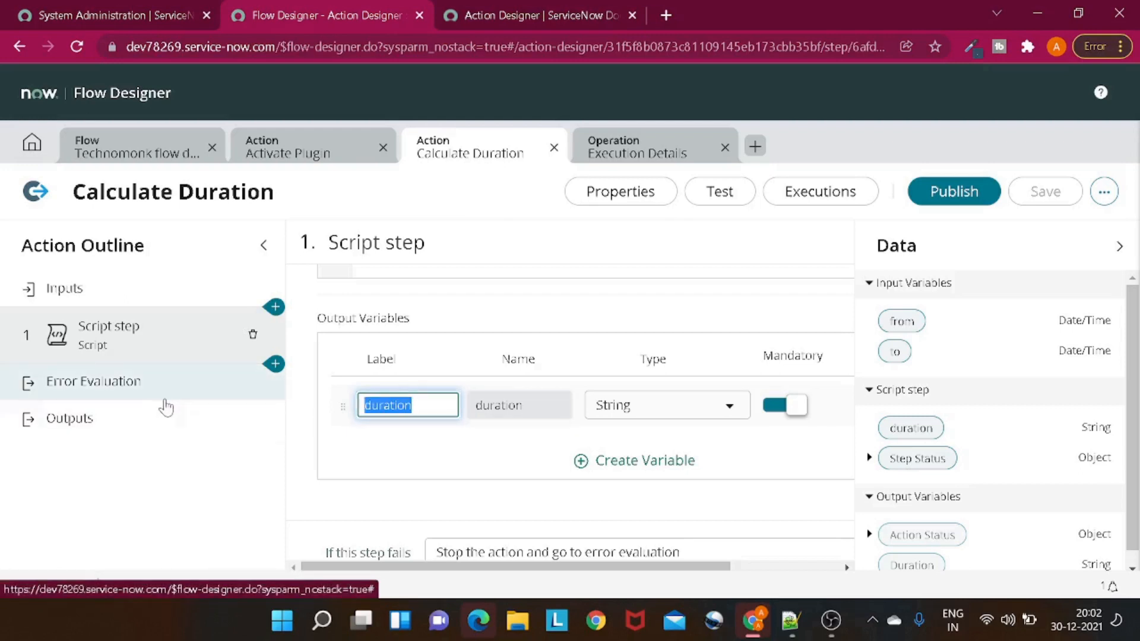
click(124, 423)
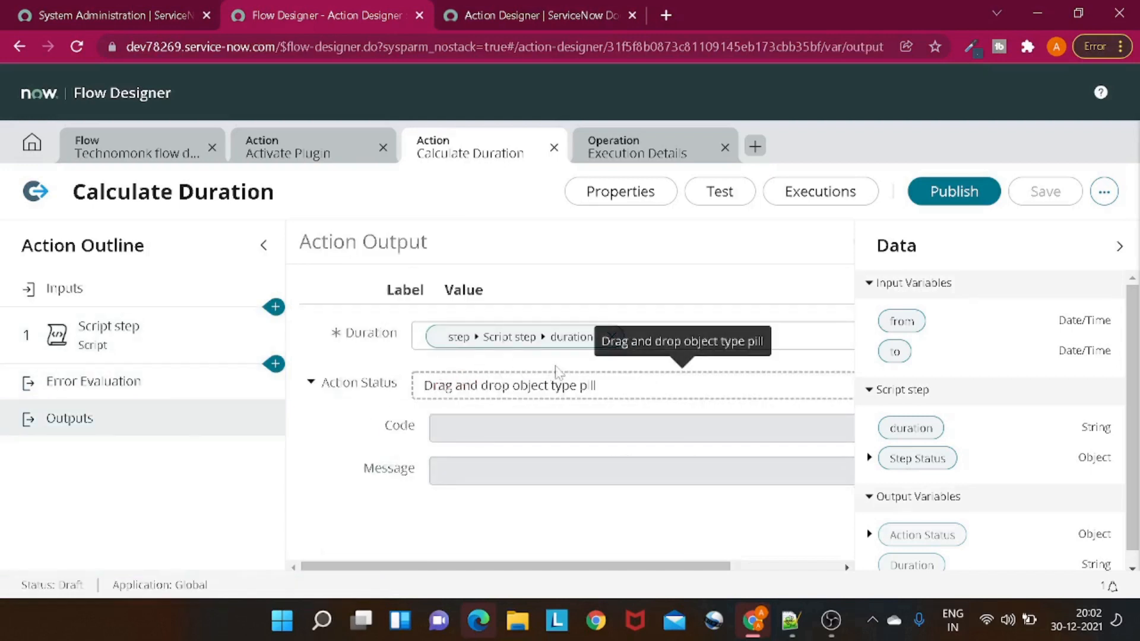
drag(618, 337, 475, 442)
drag(523, 567, 331, 565)
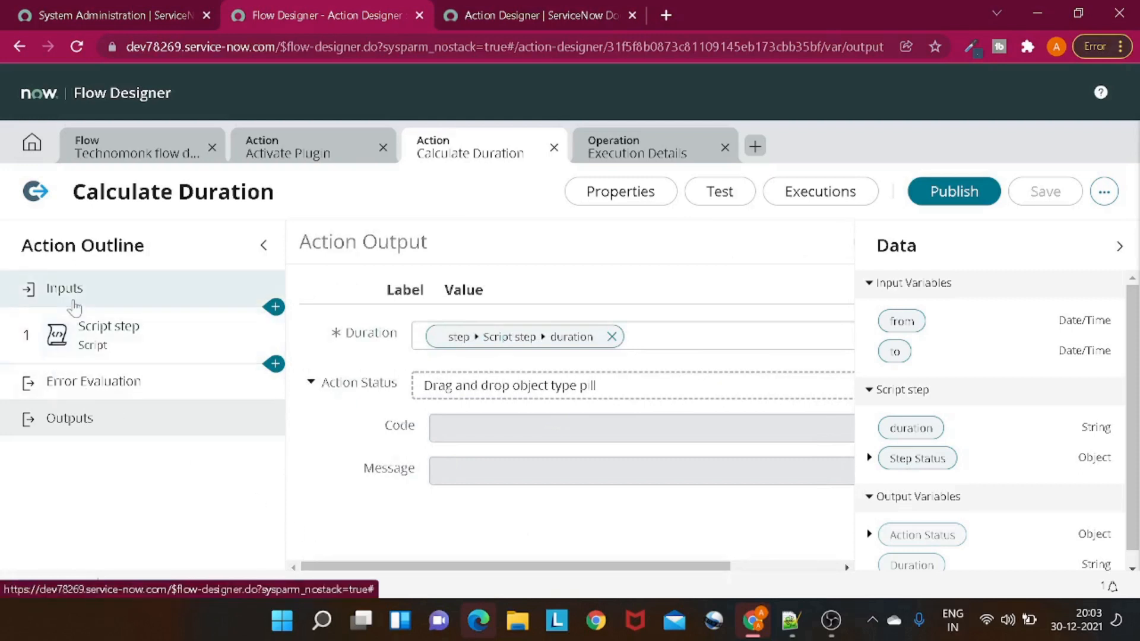
click(111, 356)
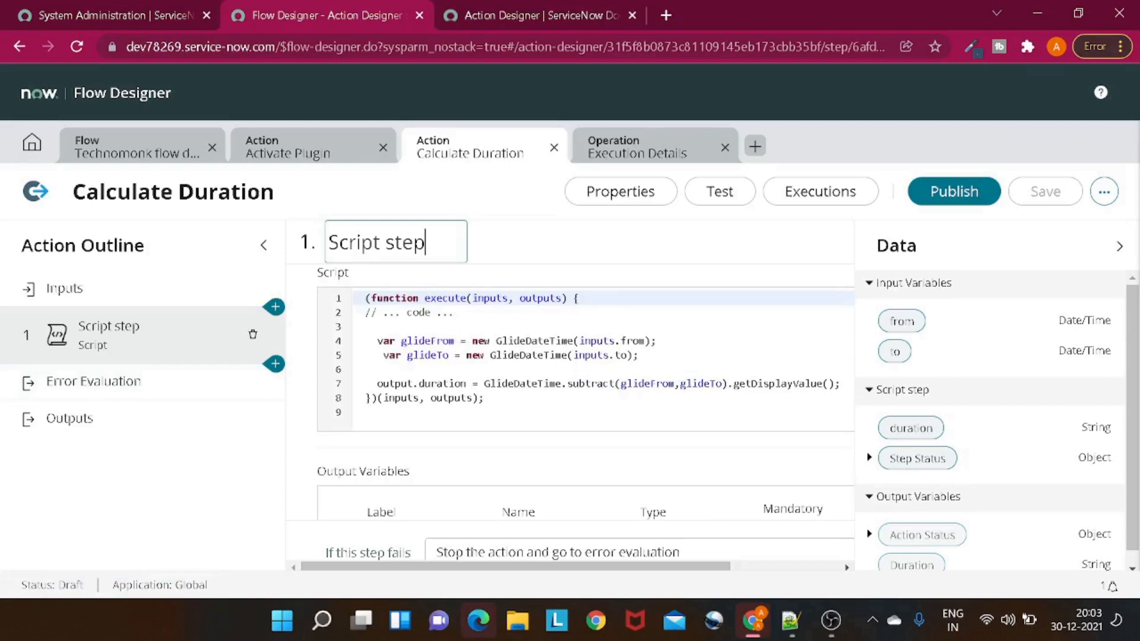
Step: Open the Action Status object in the test's execution details, read the full error message, and close it
click(618, 154)
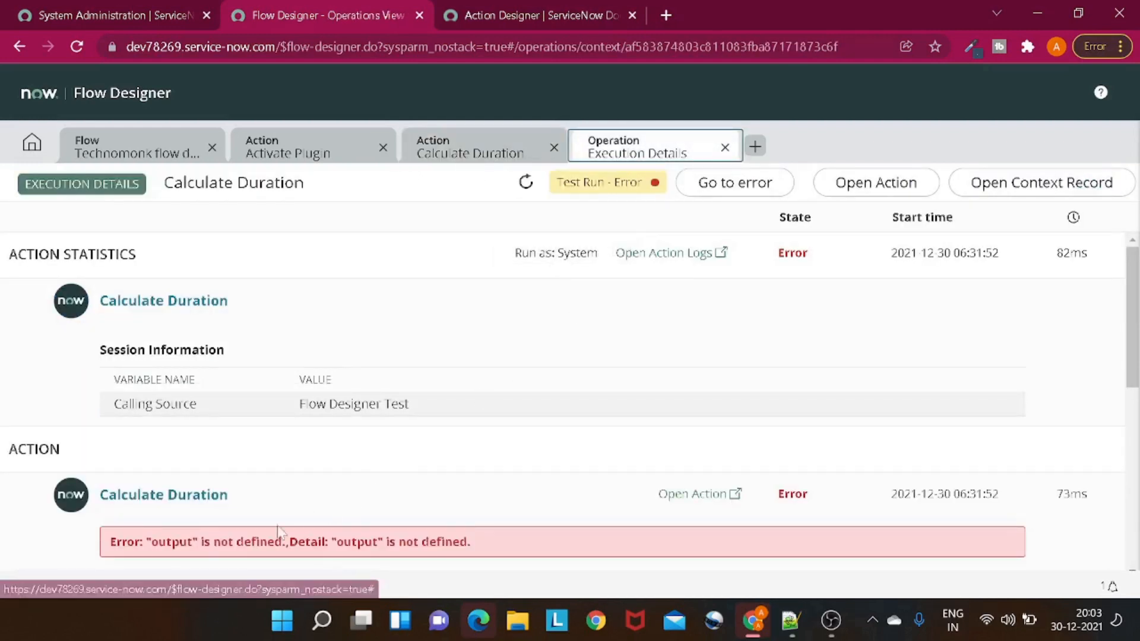
scroll(285, 511, down, 1)
scroll(320, 488, down, 5)
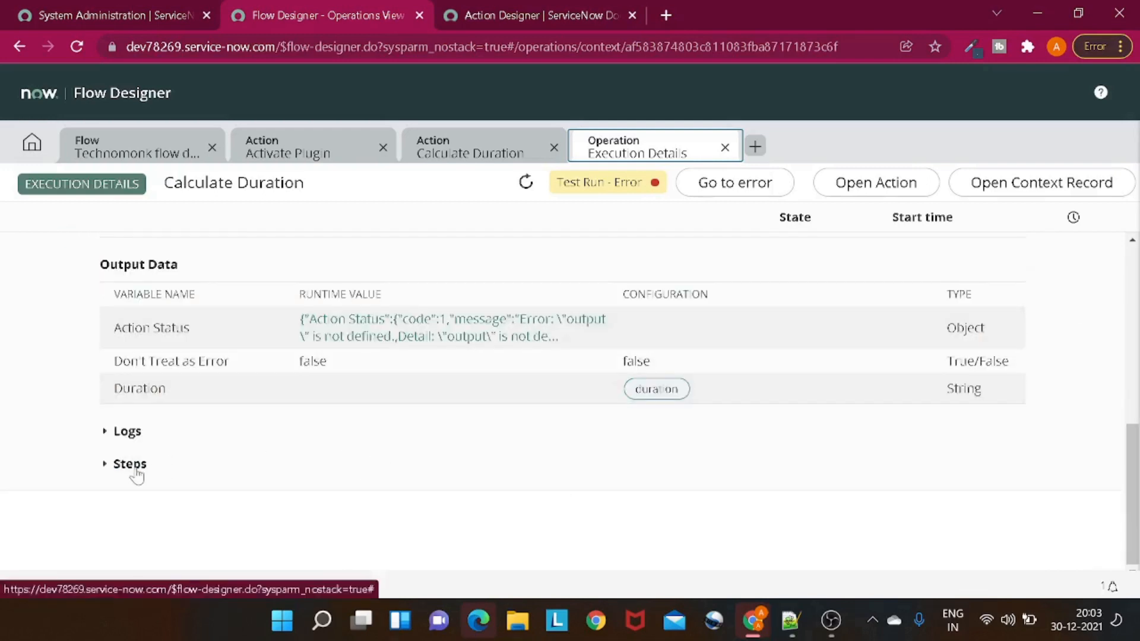
click(490, 333)
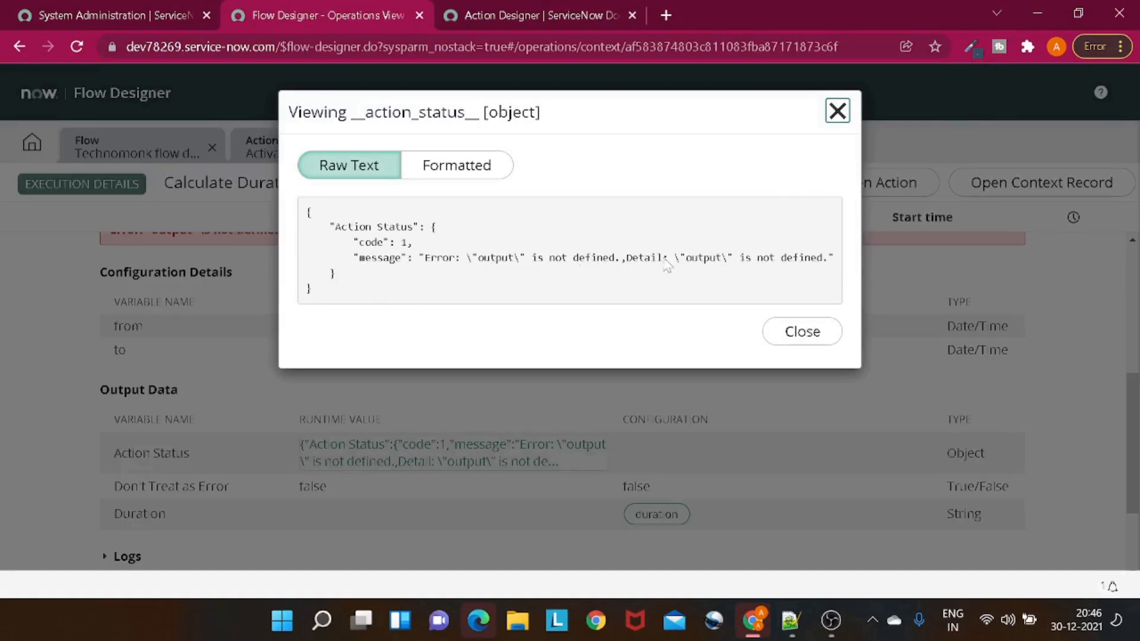
double_click(696, 259)
click(696, 259)
double_click(695, 259)
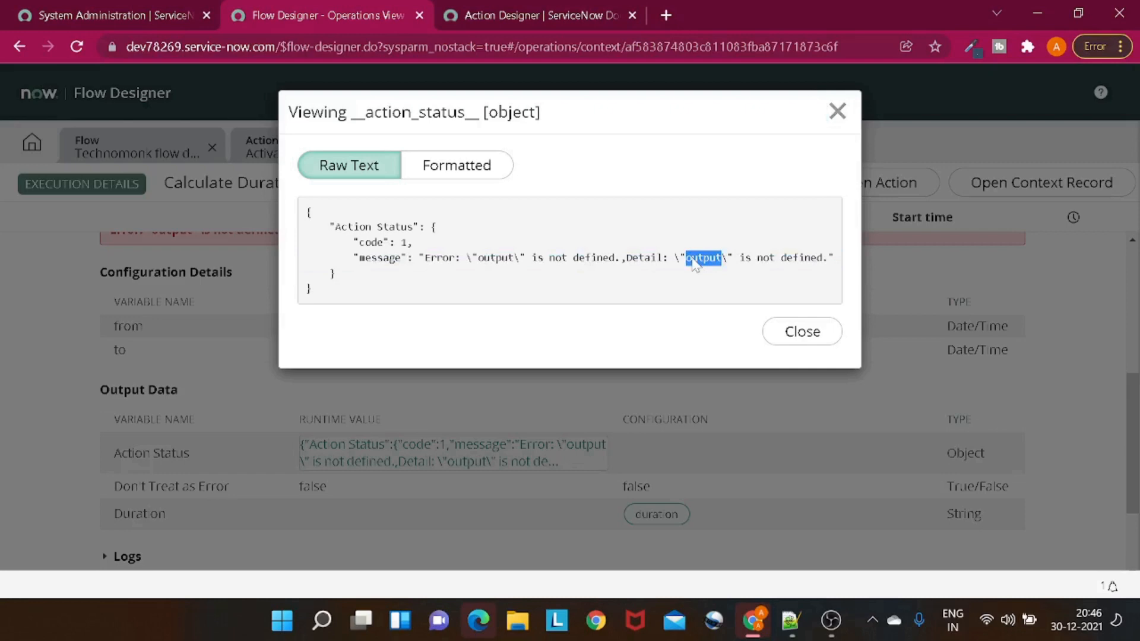
click(840, 132)
click(837, 112)
Step: In the Calculate Duration Script step, replace output with outputs in the duration assignment on line 7
click(499, 147)
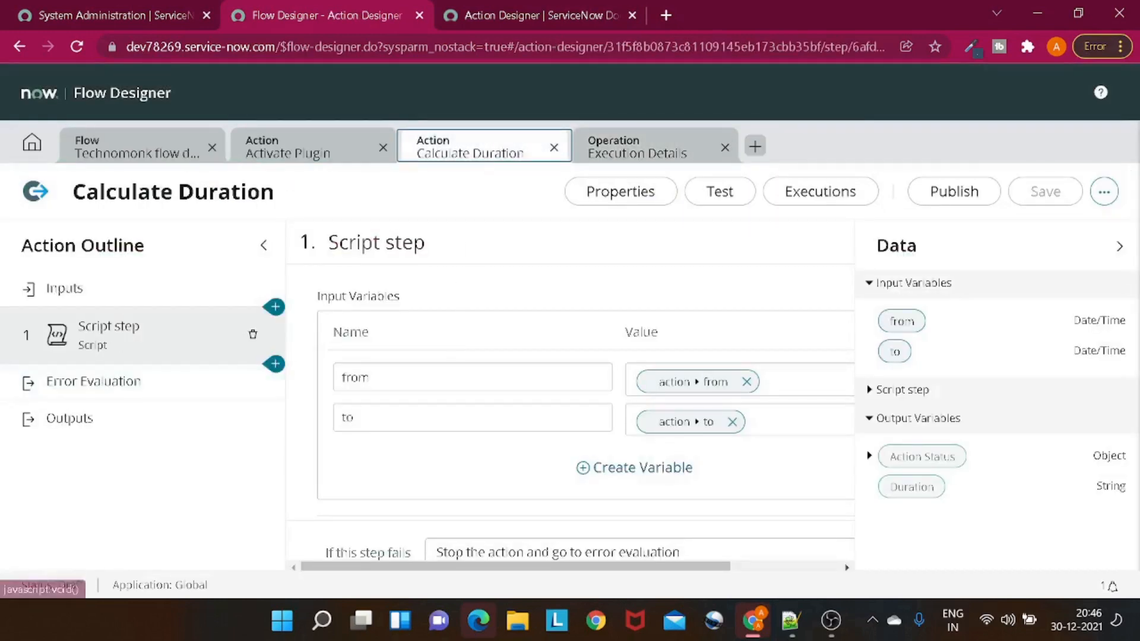
scroll(586, 416, down, 3)
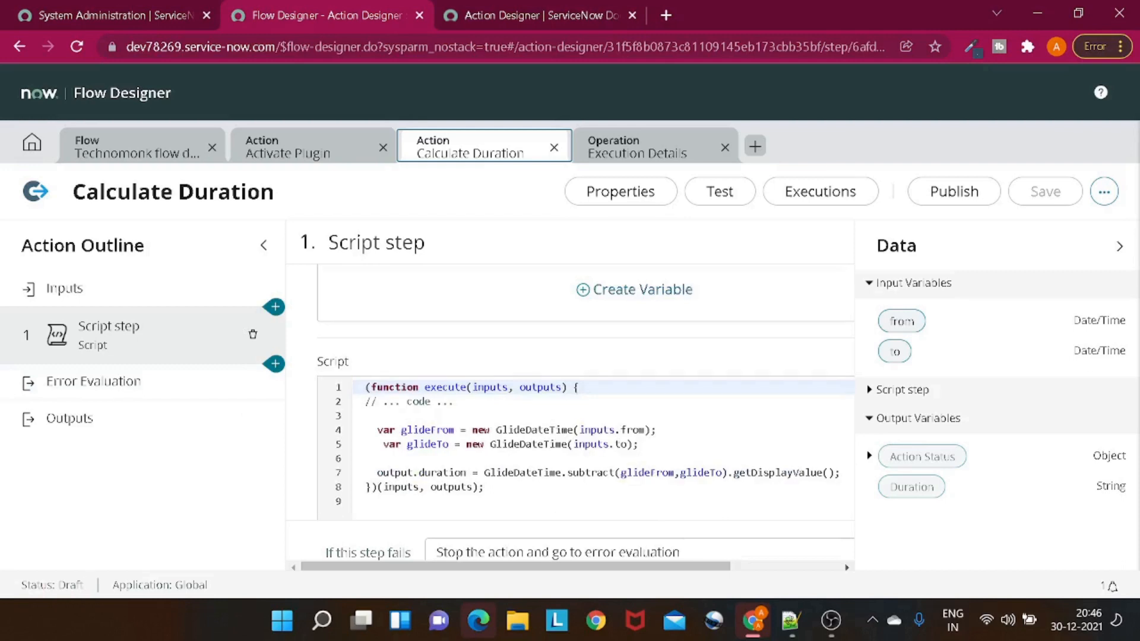
double_click(539, 388)
key(ctrl+c)
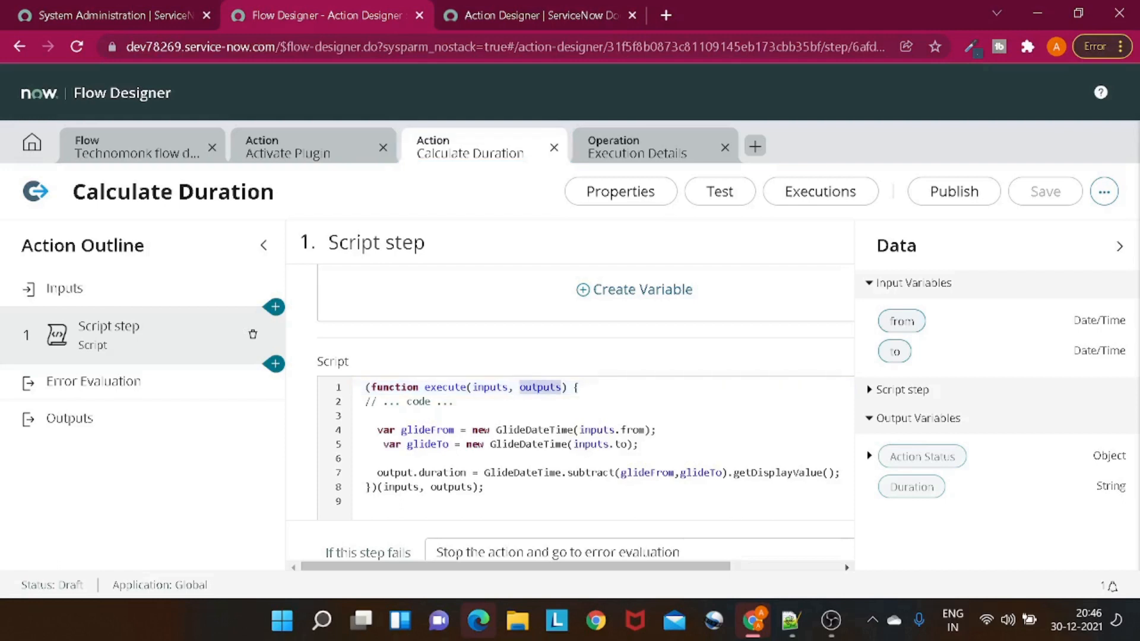
double_click(394, 473)
key(ctrl+v)
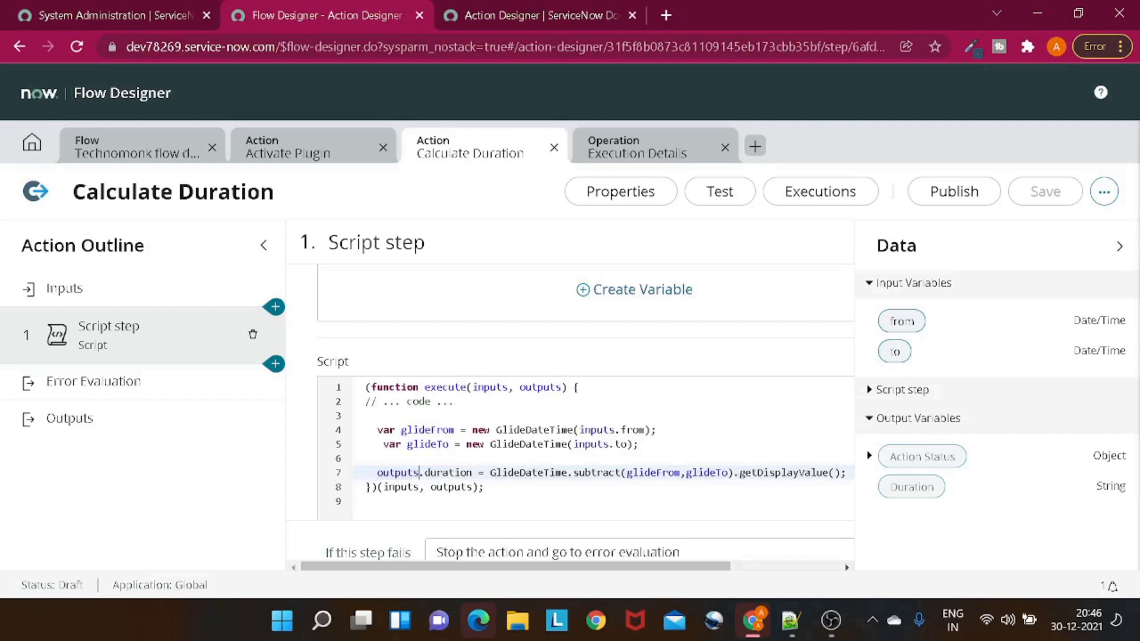
scroll(594, 448, down, 1)
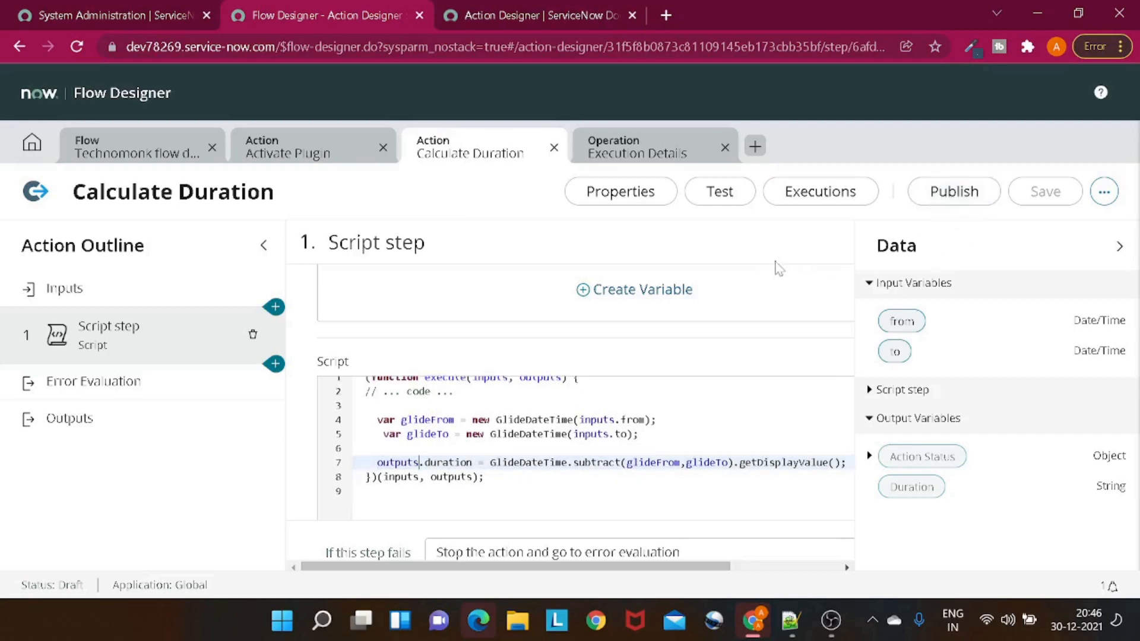
Step: Review the Script step's output variable and save the corrected Calculate Duration action
scroll(655, 332, down, 5)
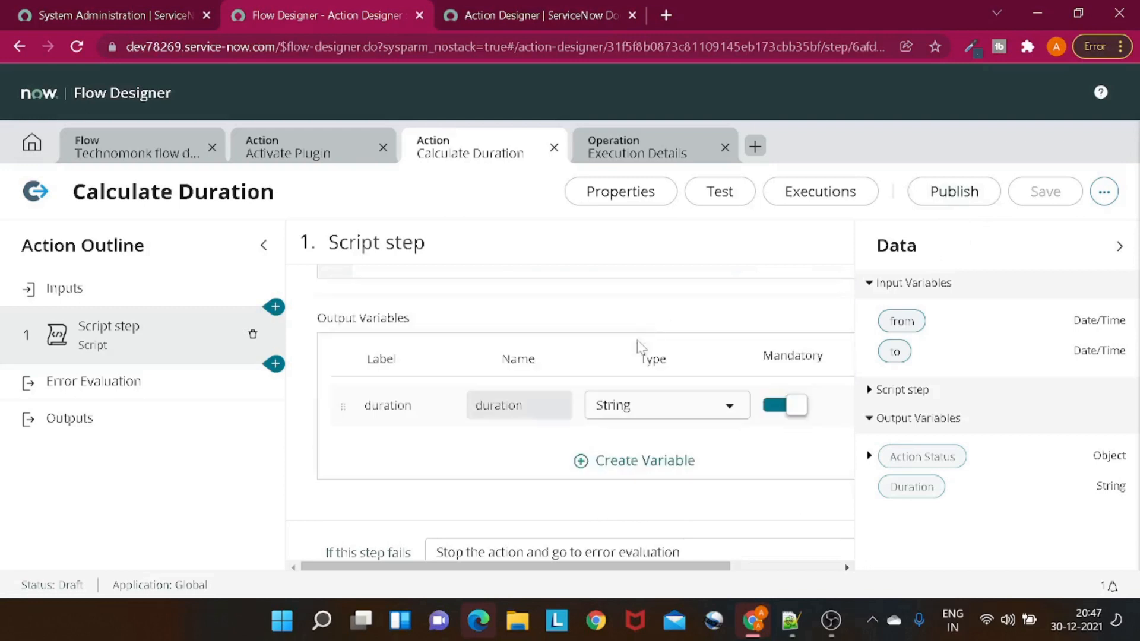
click(125, 399)
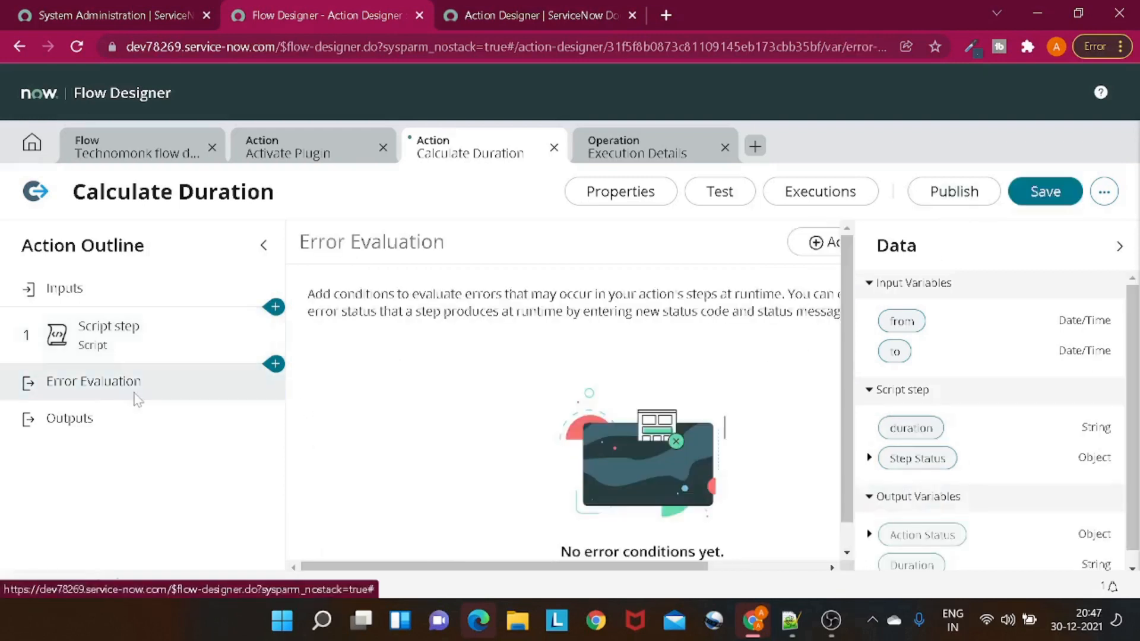
click(1039, 189)
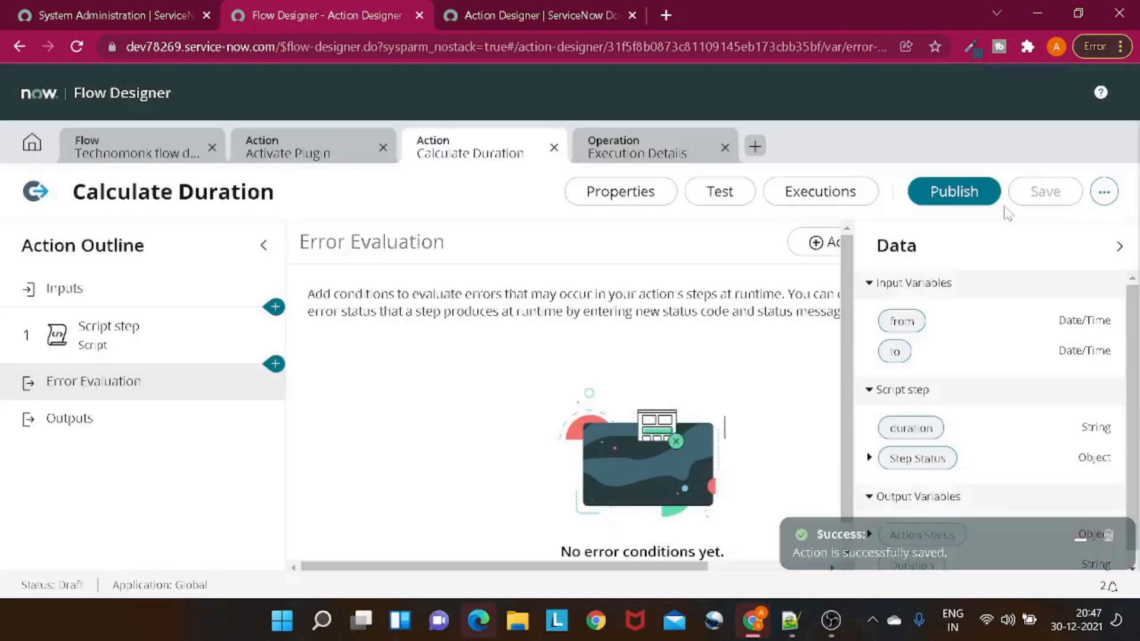
click(719, 191)
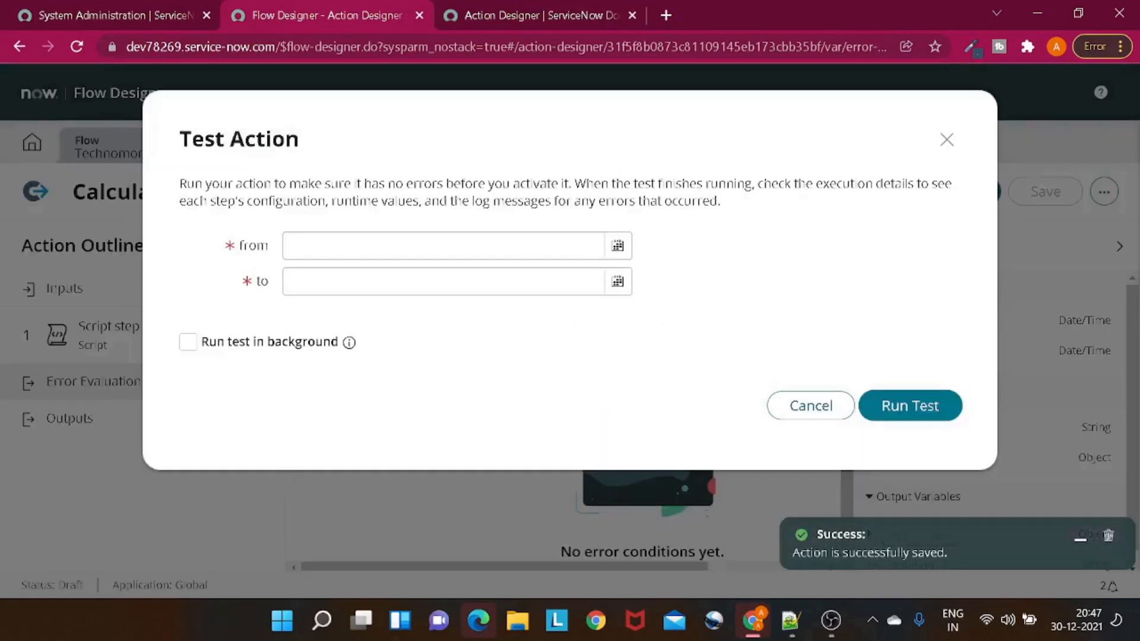
click(617, 246)
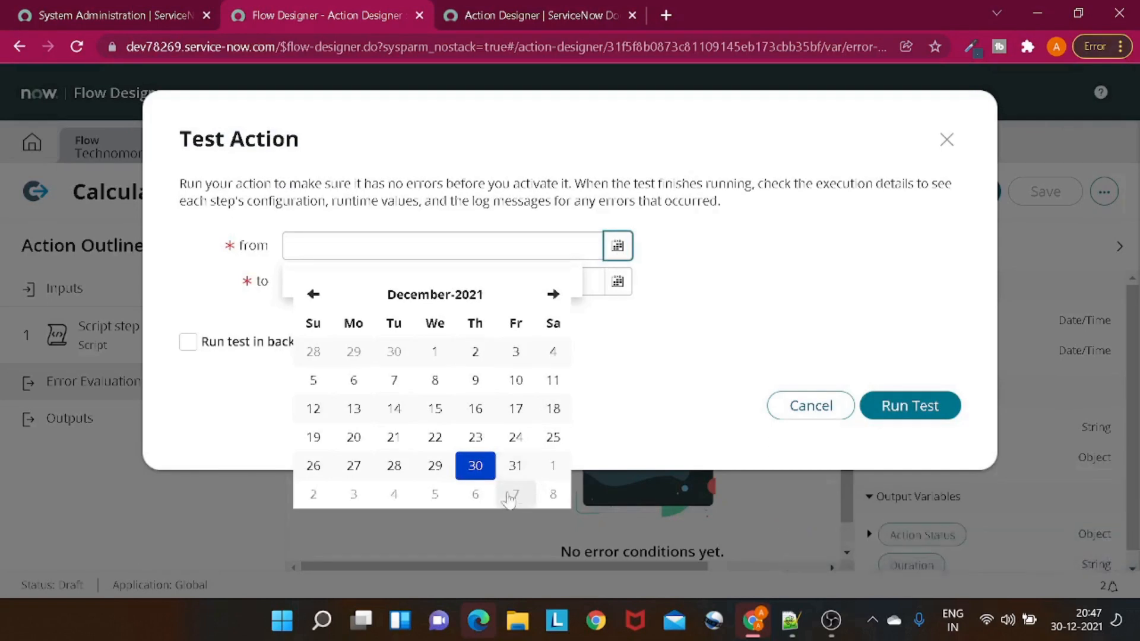
click(385, 493)
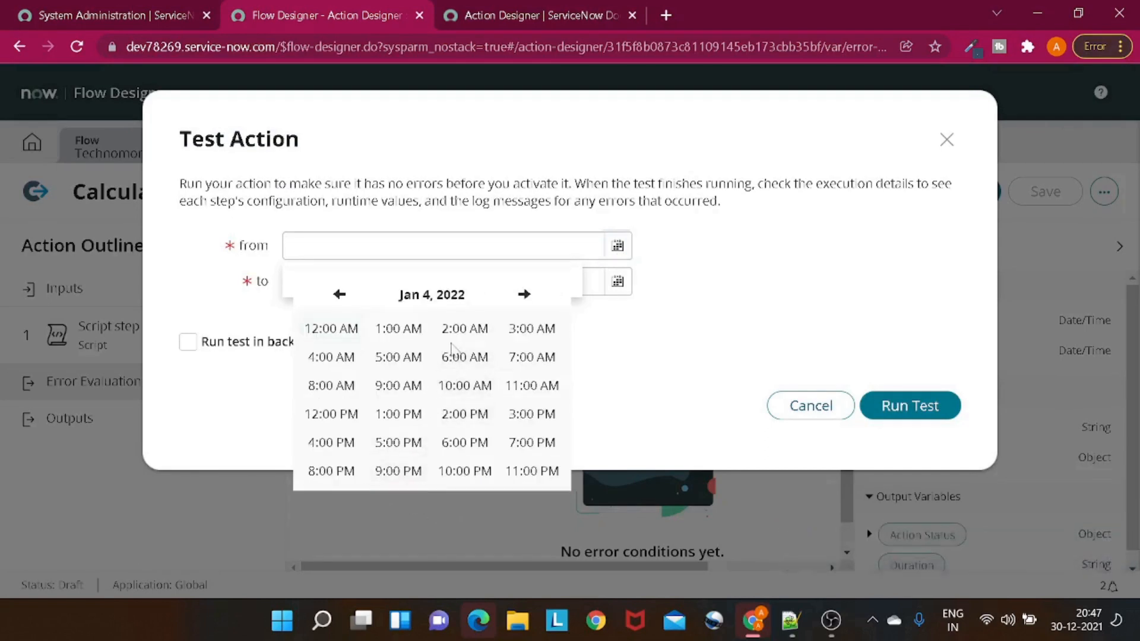
click(462, 359)
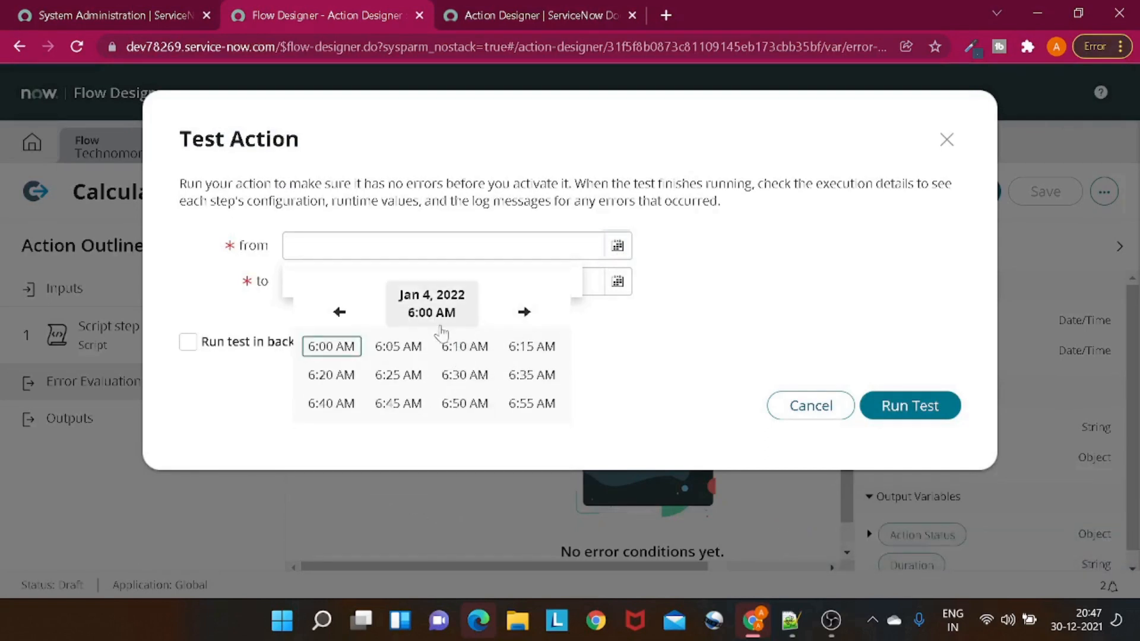
click(436, 309)
click(408, 336)
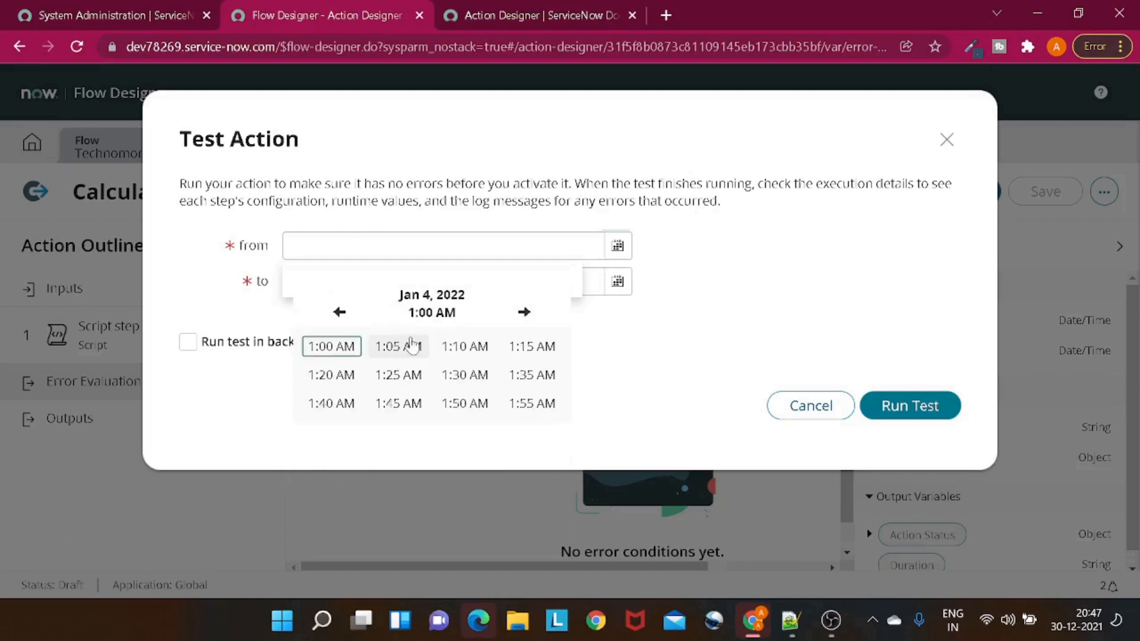
click(412, 377)
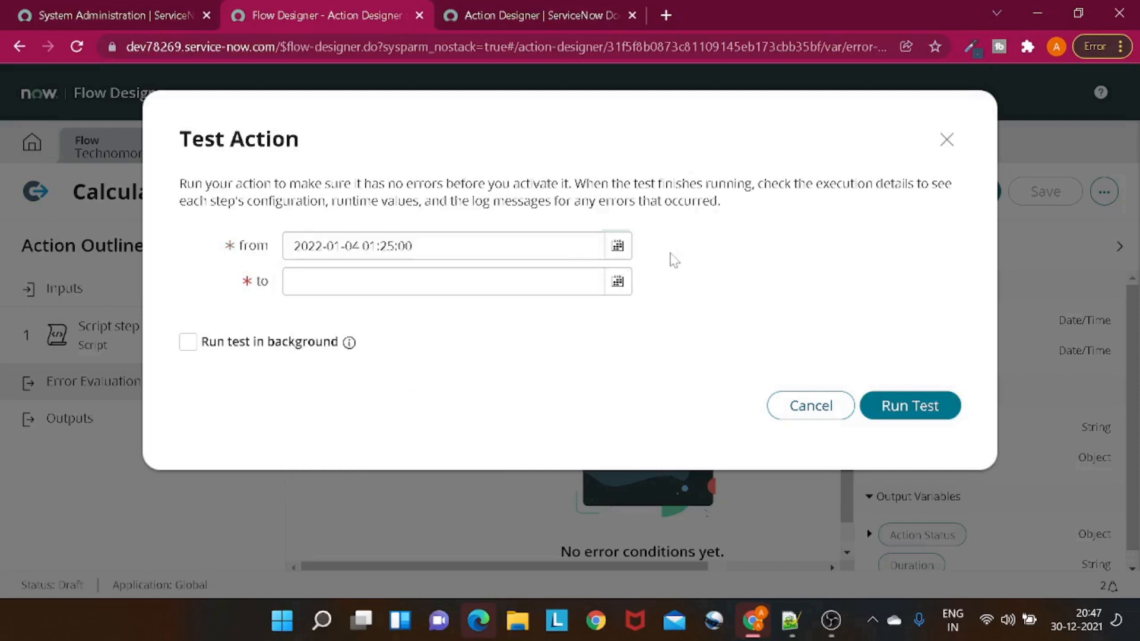
click(618, 281)
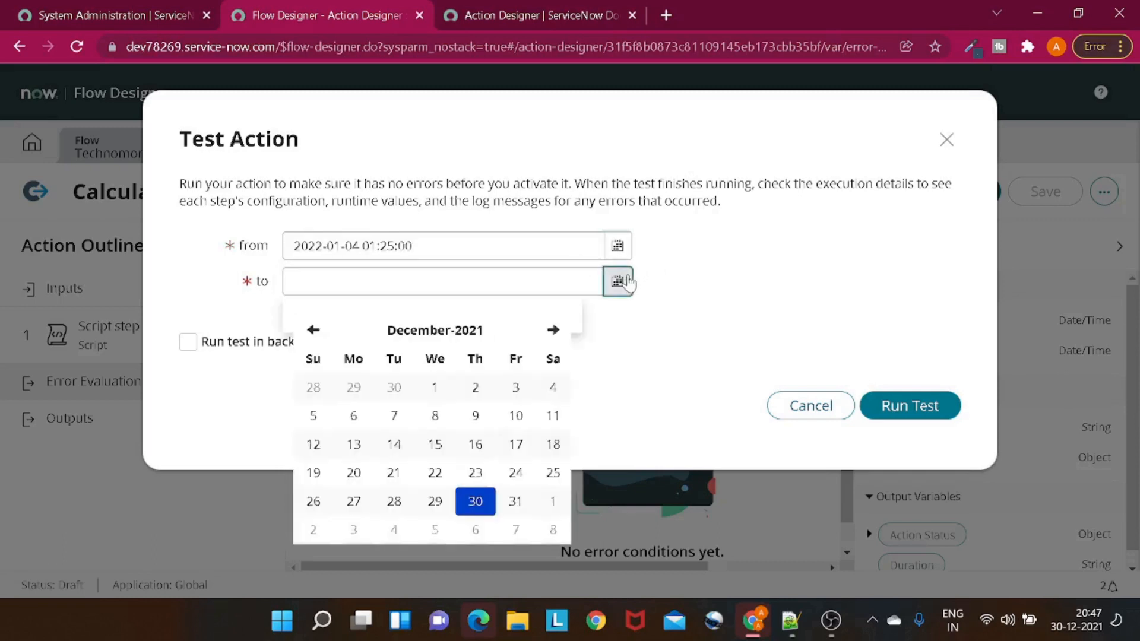
click(515, 530)
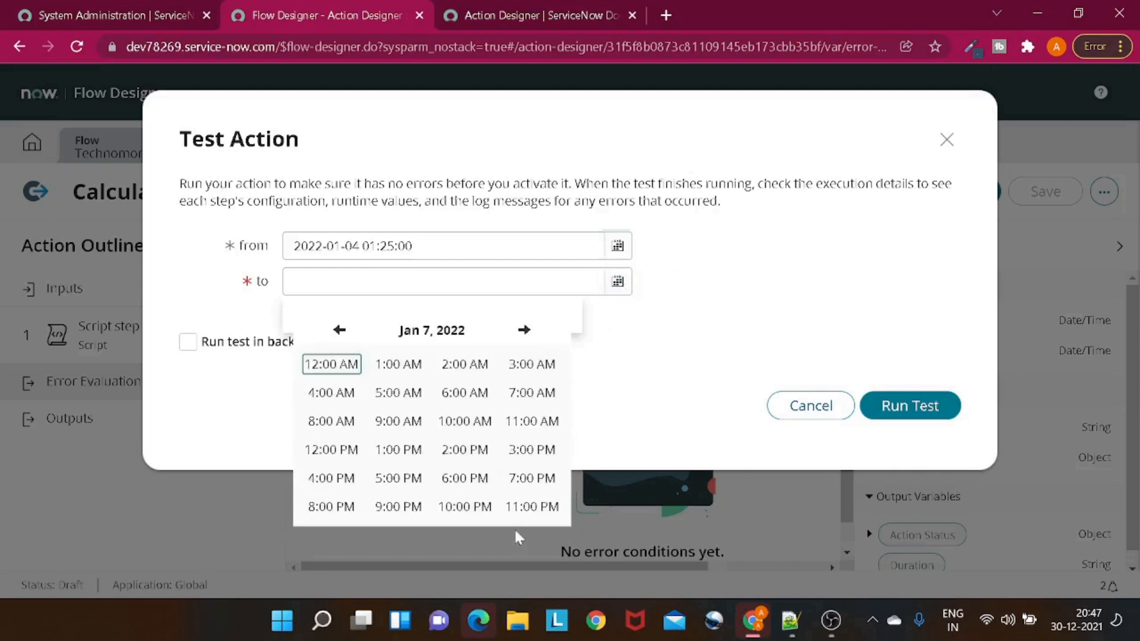
click(466, 448)
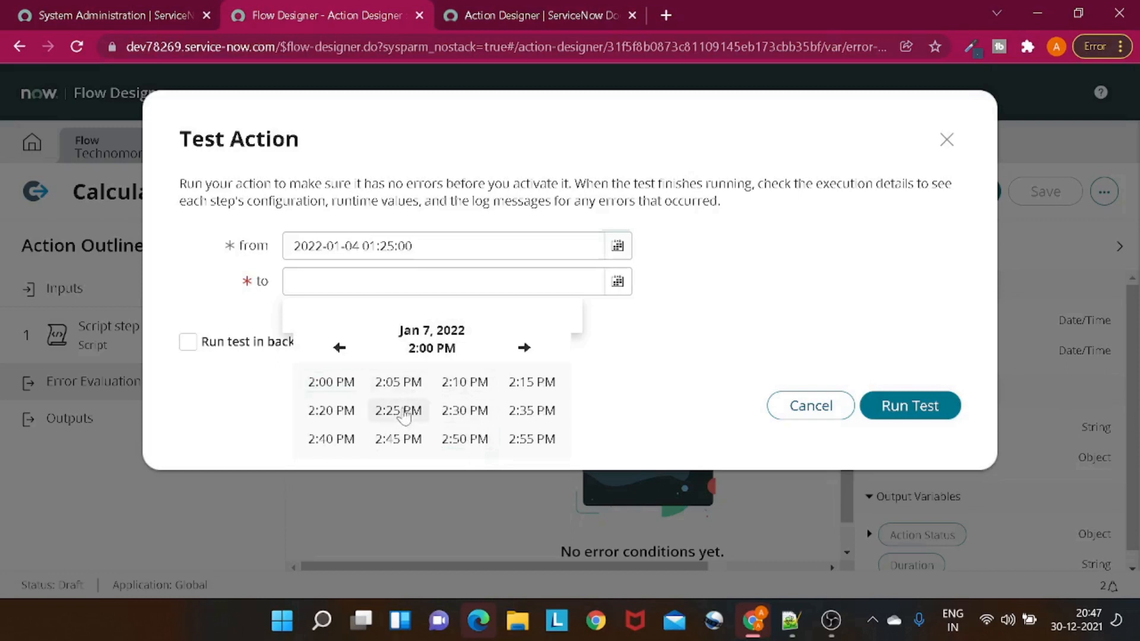
click(403, 411)
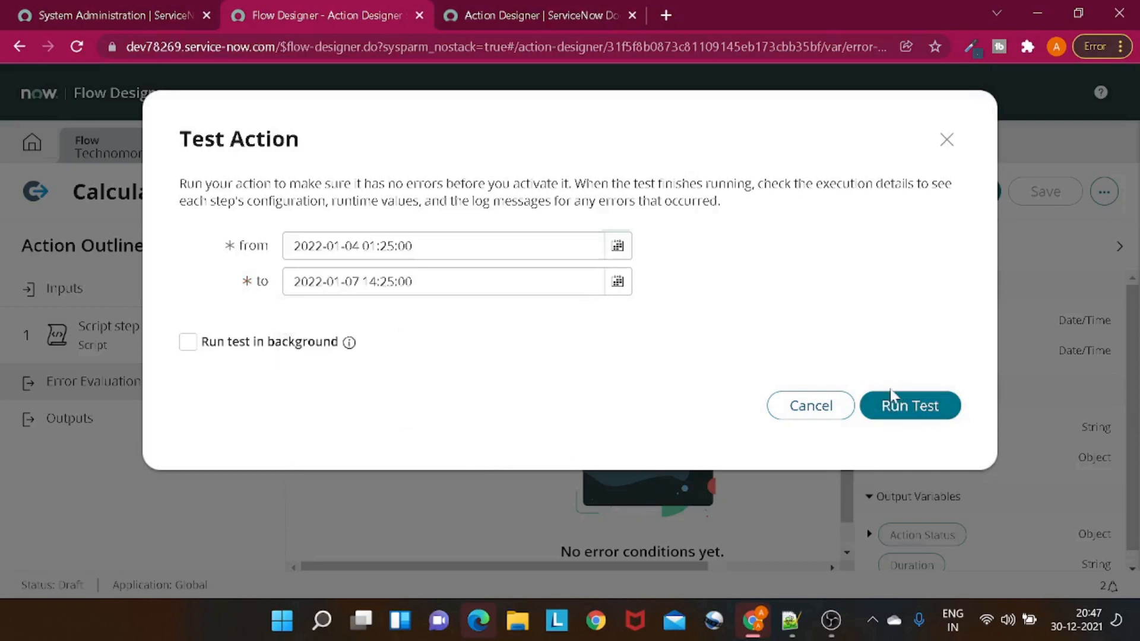
click(899, 409)
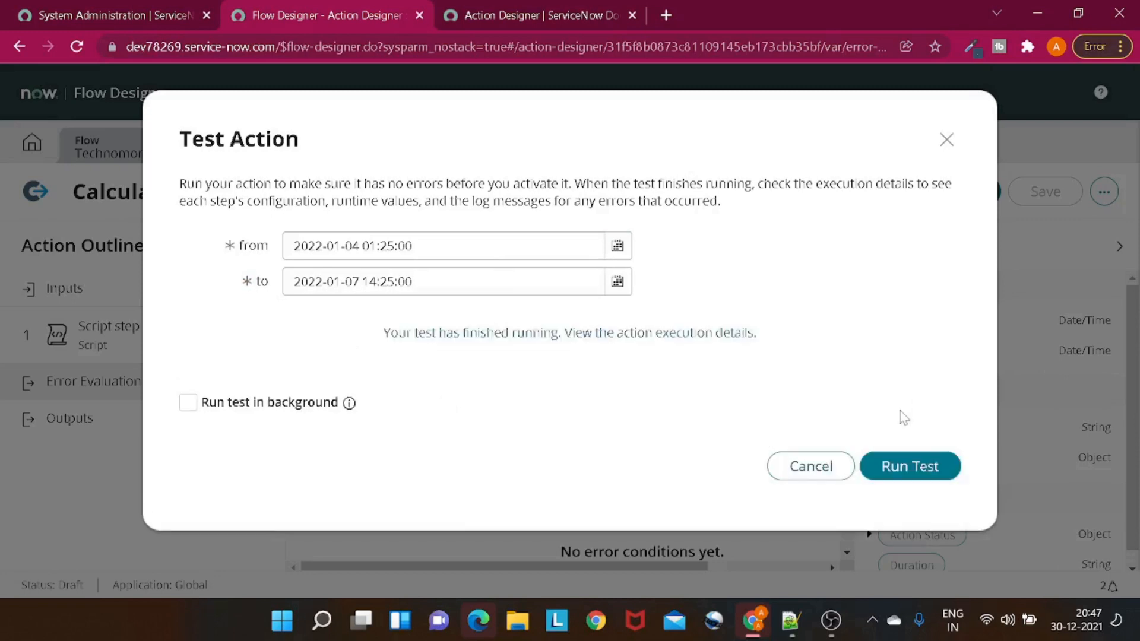
Step: Open the finished test's execution details and check the runtime value of the Duration output
click(711, 341)
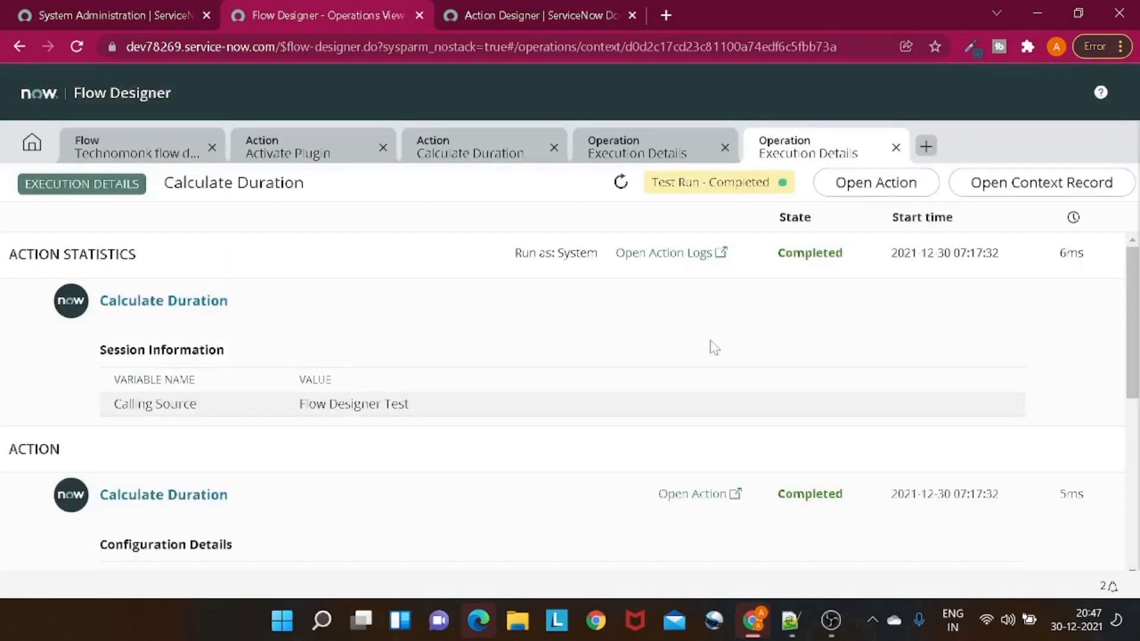
scroll(290, 343, down, 6)
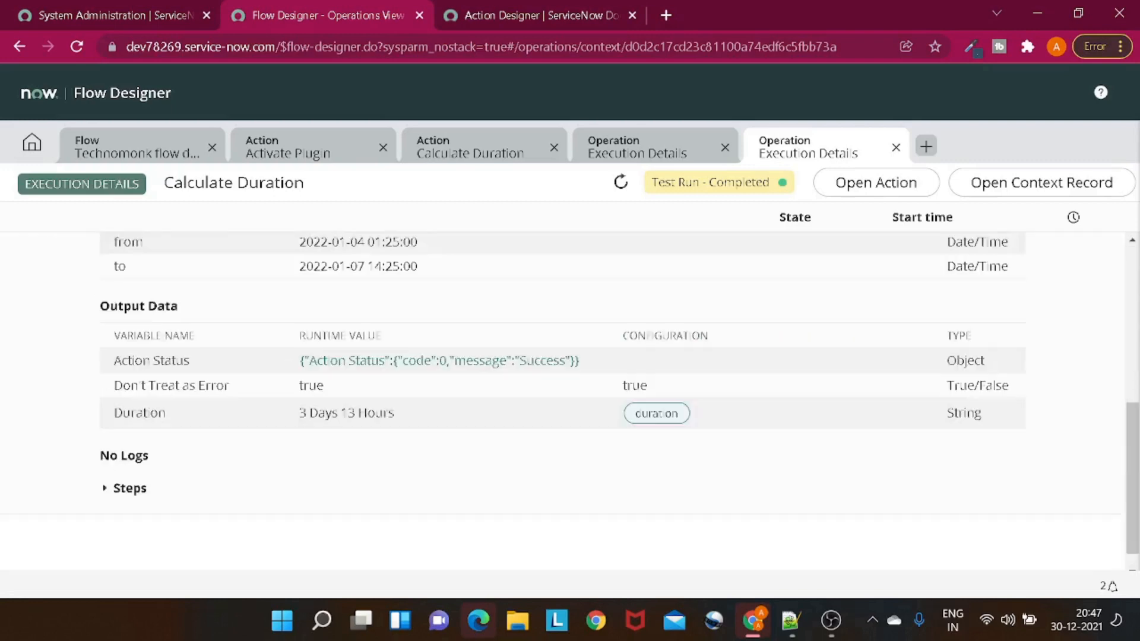
mouse_move(299, 413)
mouse_down()
mouse_move(389, 412)
mouse_move(307, 414)
mouse_up()
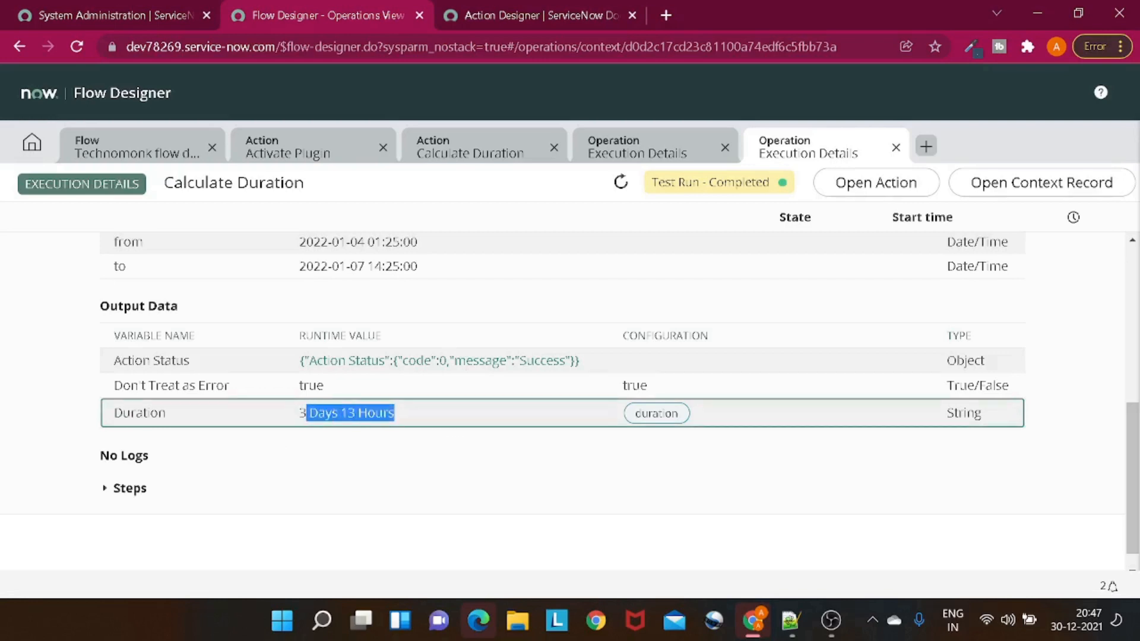
Step: In the Technomonk flow, open the action picker after the last step and look through the ServiceNow Core actions for Calculate Duration
click(155, 145)
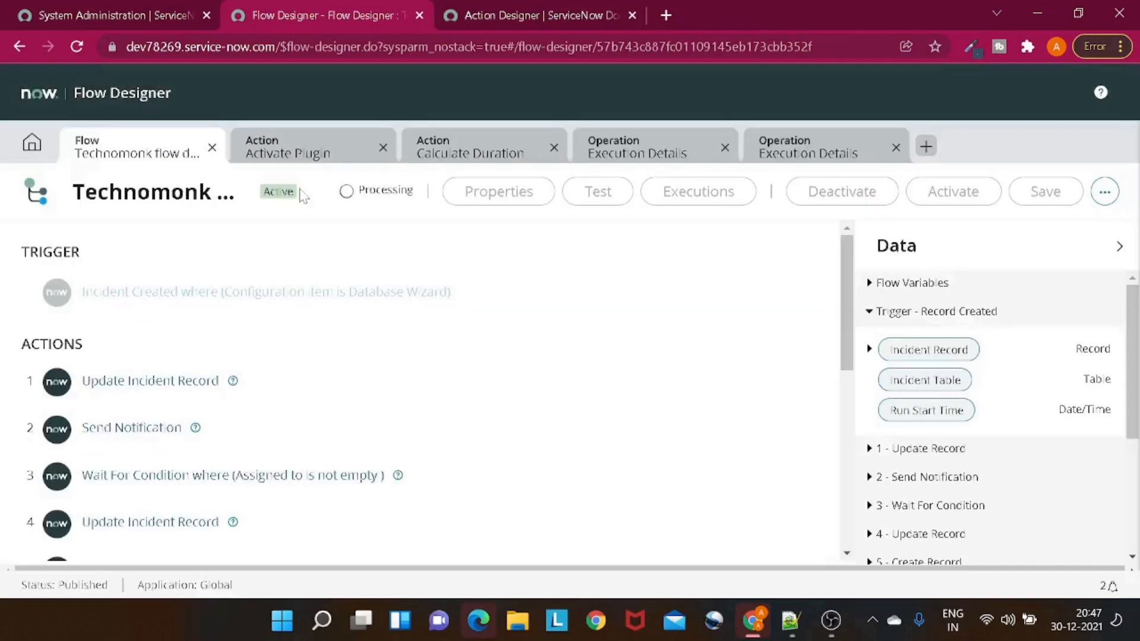
scroll(504, 399, down, 8)
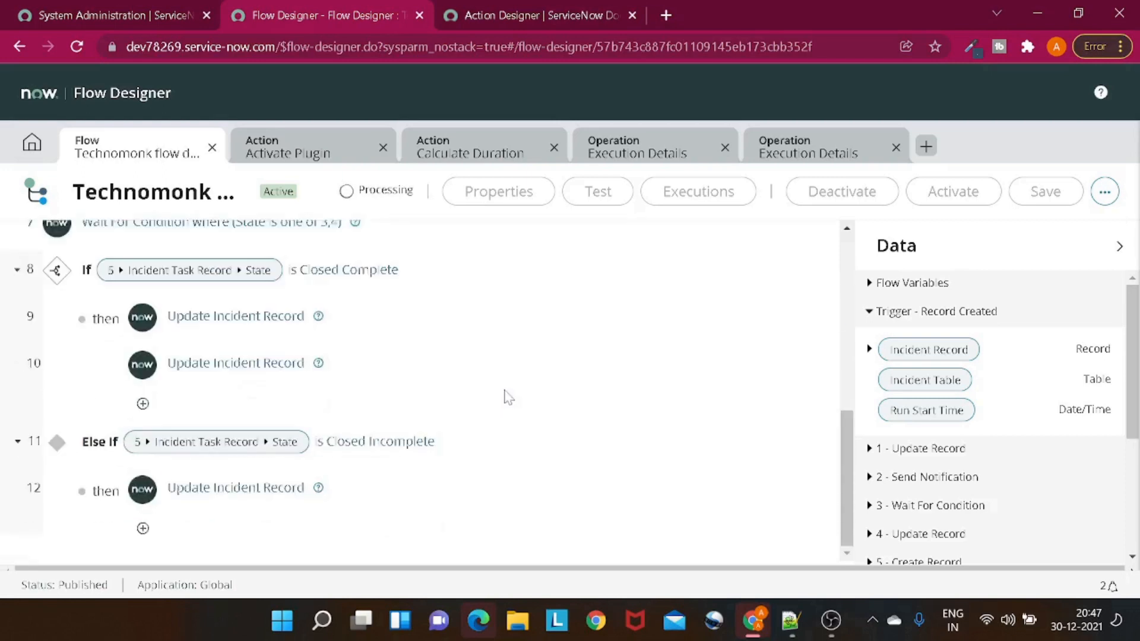
scroll(89, 415, down, 2)
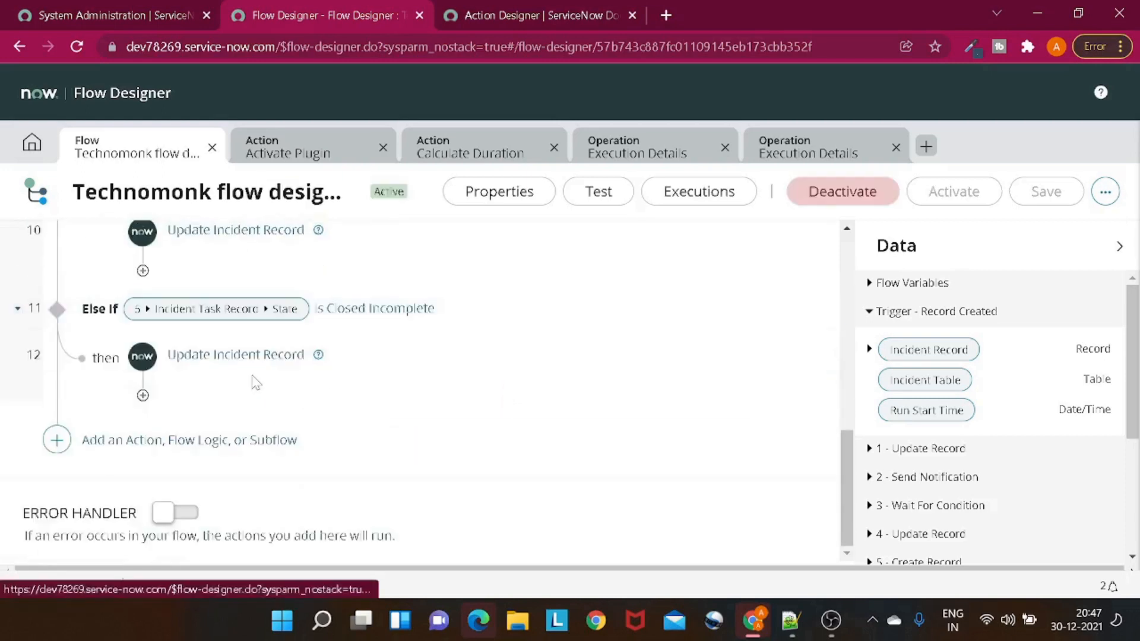
click(56, 452)
click(136, 453)
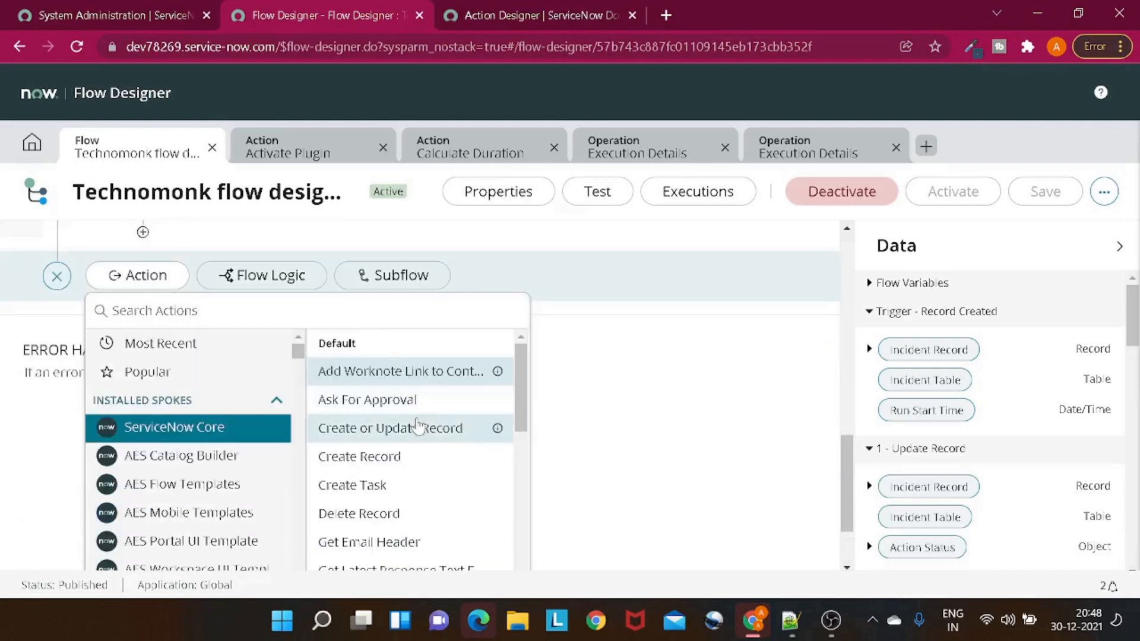
scroll(415, 428, down, 10)
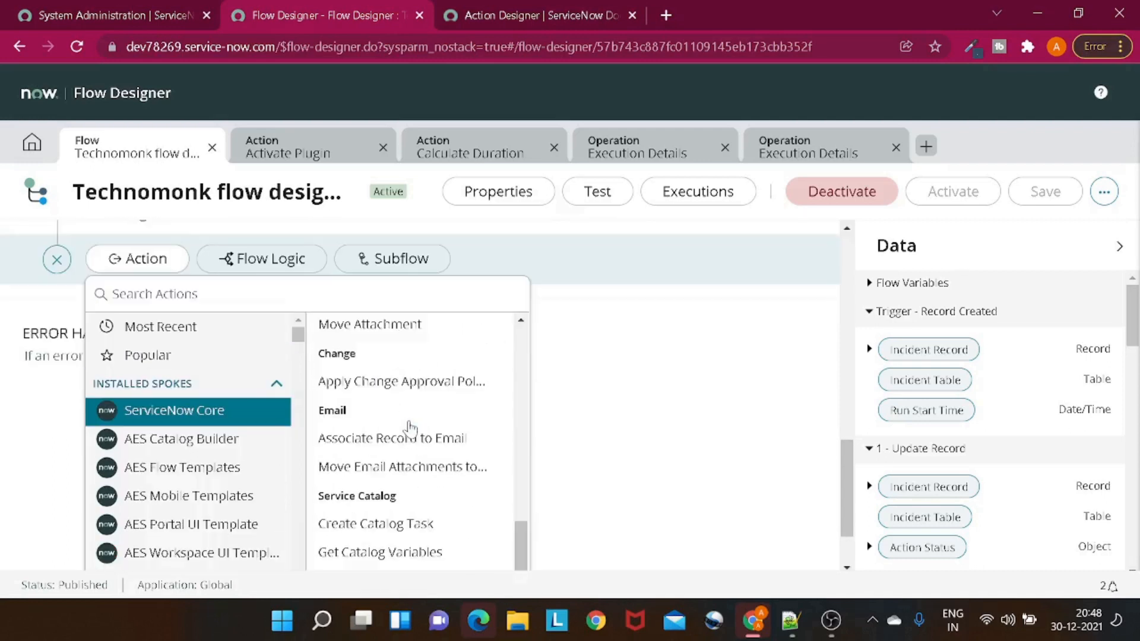
scroll(408, 451, up, 3)
scroll(410, 468, up, 7)
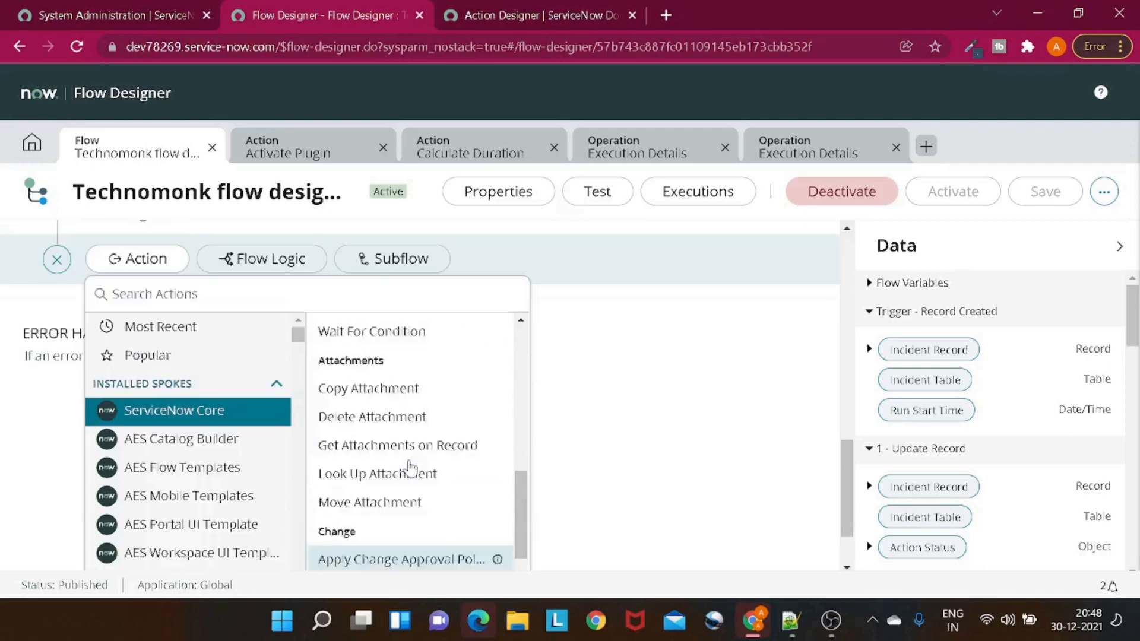
scroll(410, 469, down, 10)
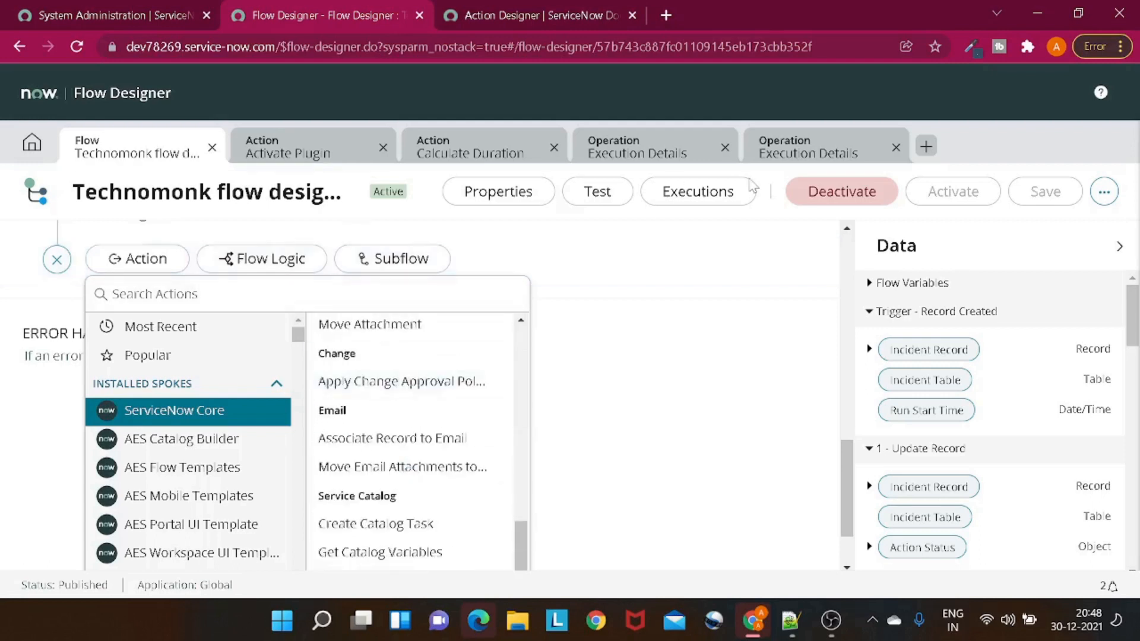
Step: Return to the Calculate Duration action, close its test dialog and publish the action
click(813, 156)
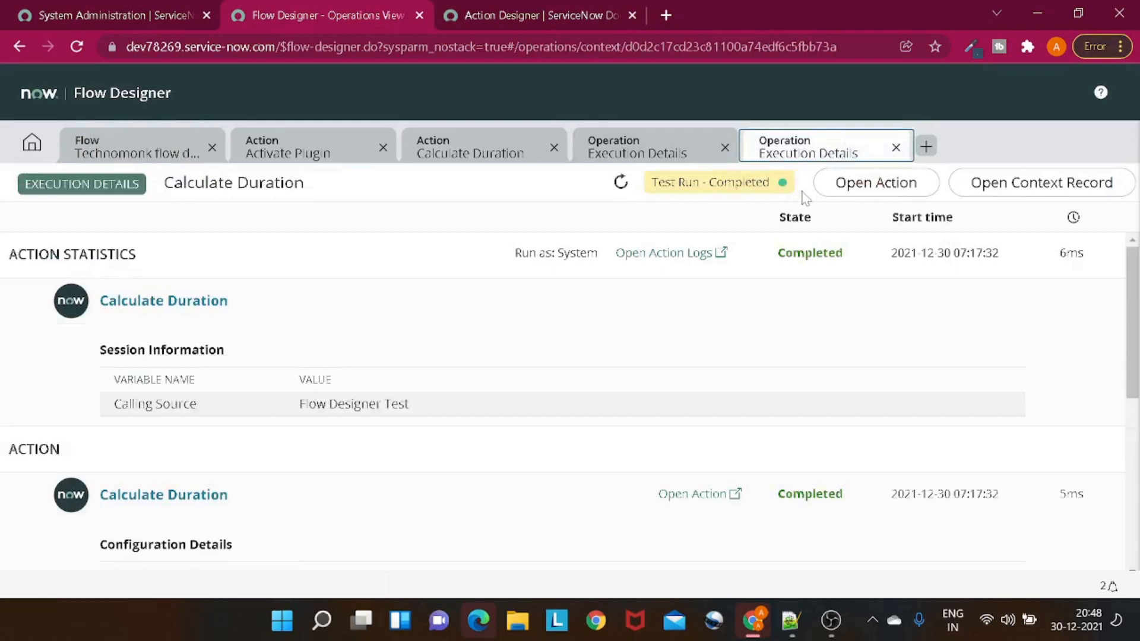
click(652, 155)
click(480, 155)
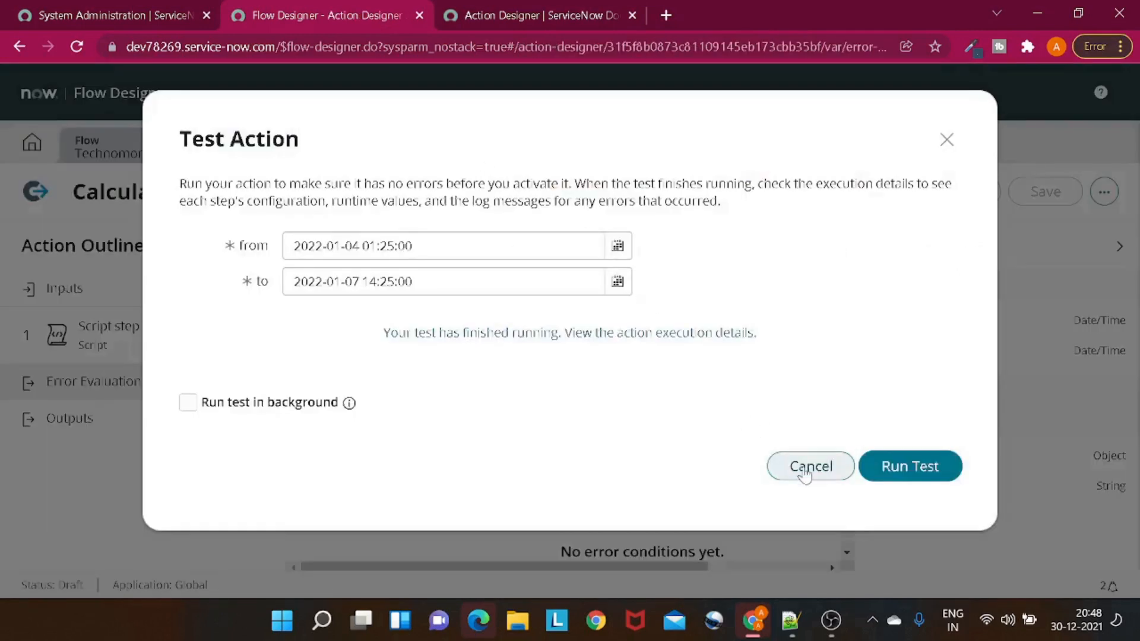
click(806, 469)
click(952, 196)
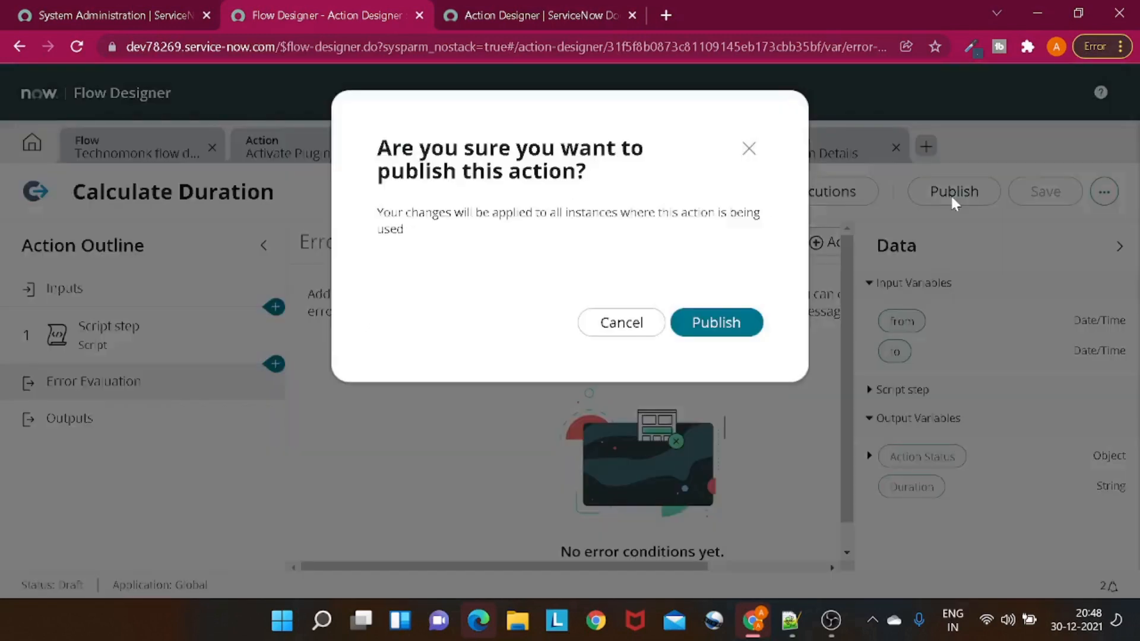
click(751, 320)
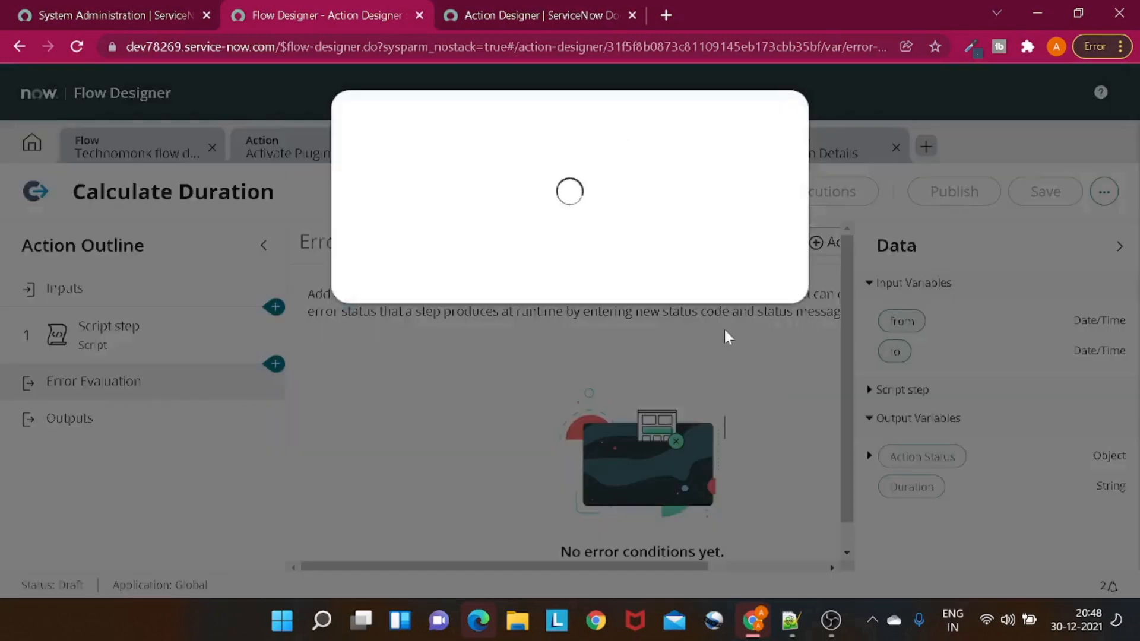
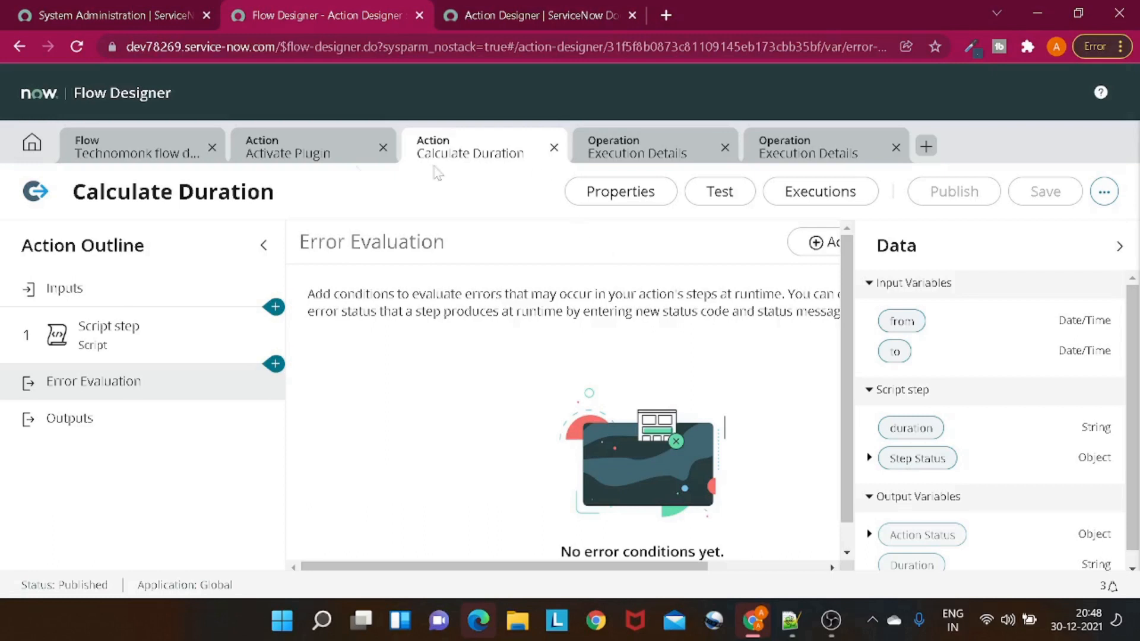
Step: Return to the Technomonk flow, start adding an action at its end and browse the available actions for the published Calculate Duration
click(163, 169)
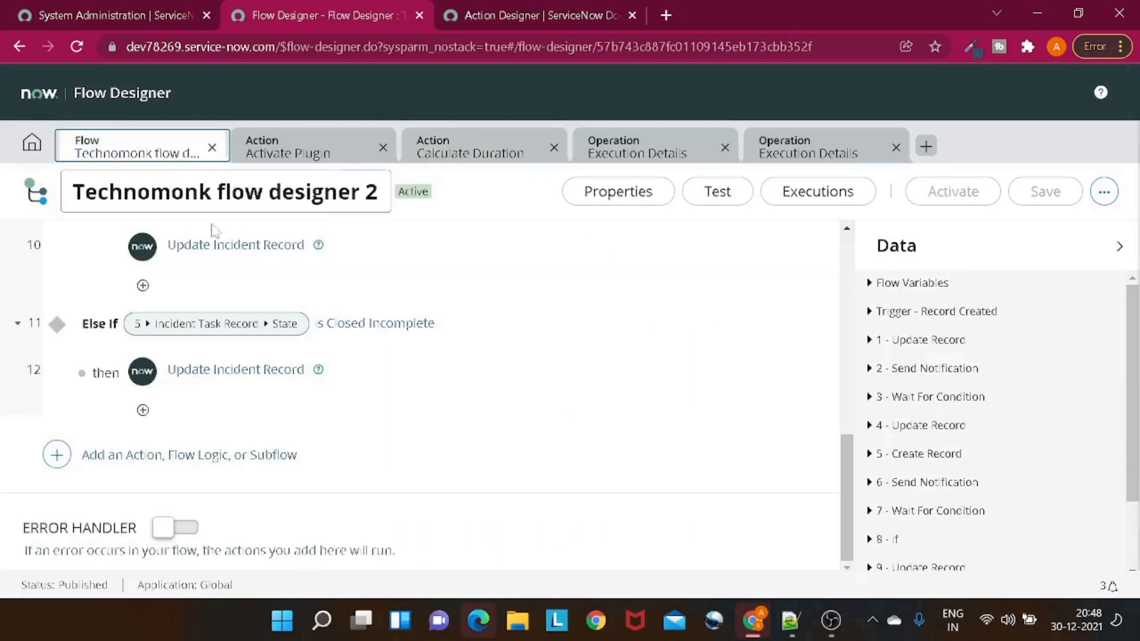
click(57, 456)
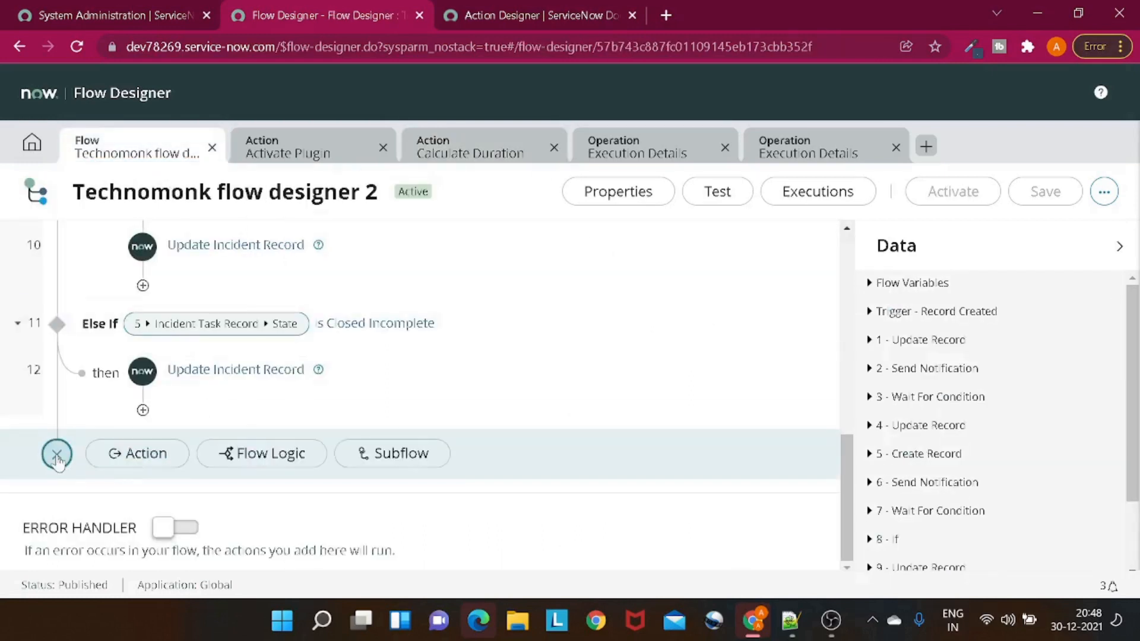
click(129, 459)
scroll(469, 428, down, 5)
scroll(468, 444, down, 3)
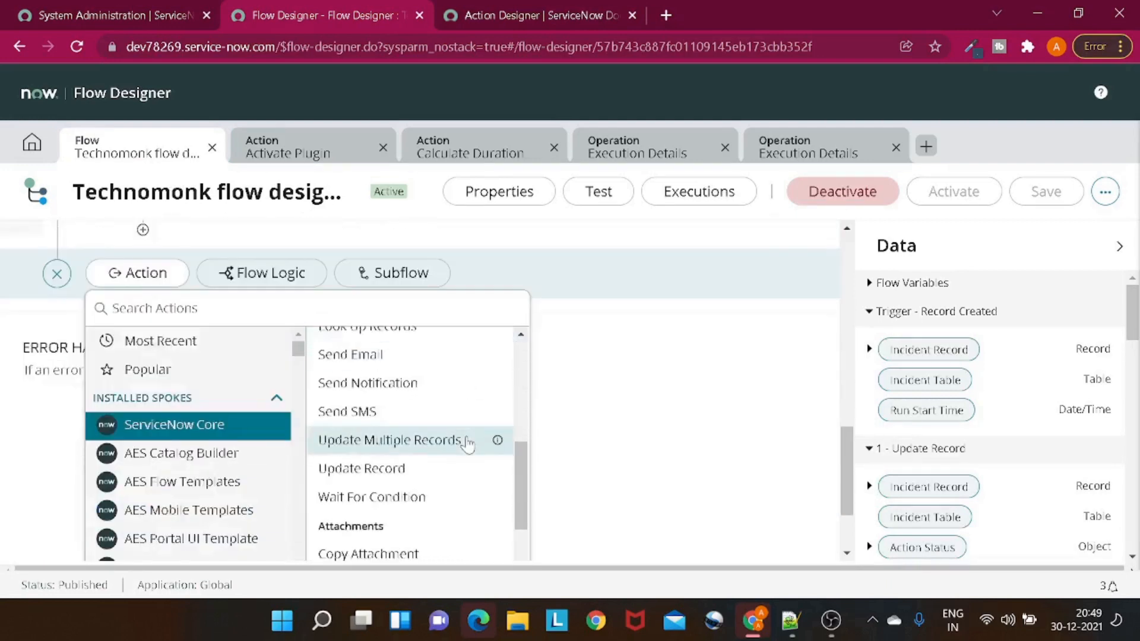
Step: Look through the ServiceNow Core actions offered for a new flow step and reload the flow
scroll(467, 444, down, 4)
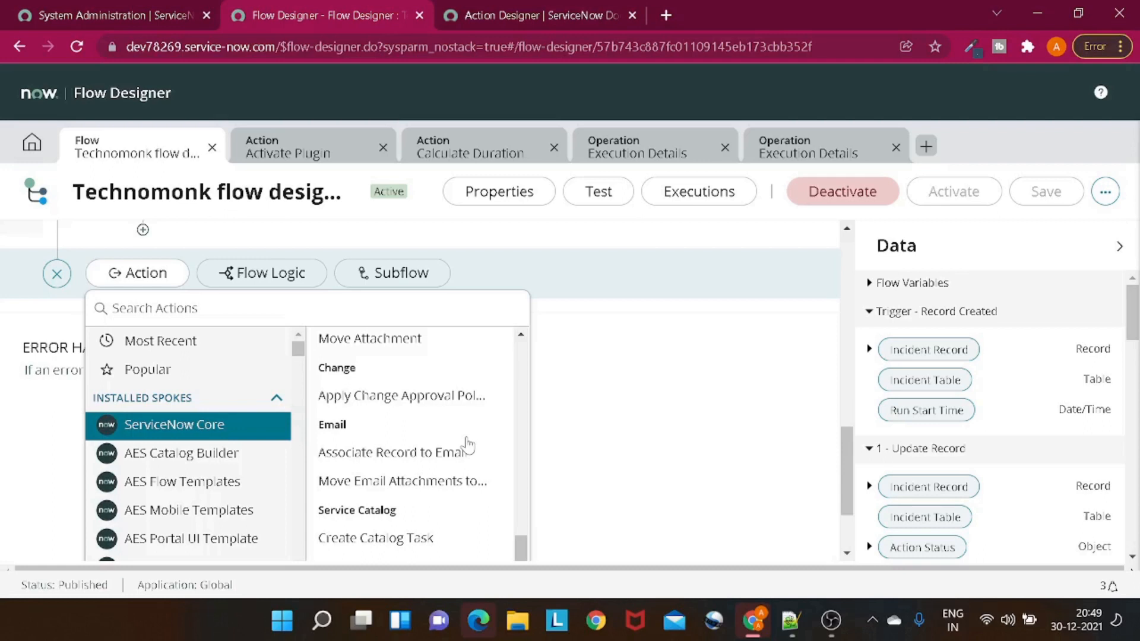
scroll(467, 445, up, 3)
scroll(467, 444, up, 8)
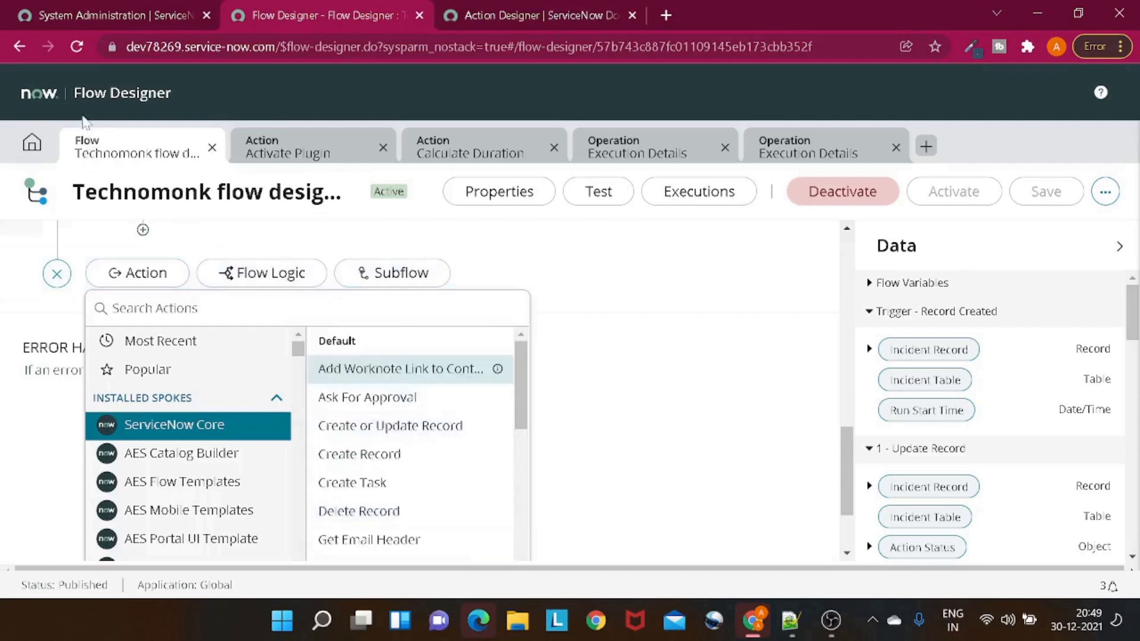
click(77, 47)
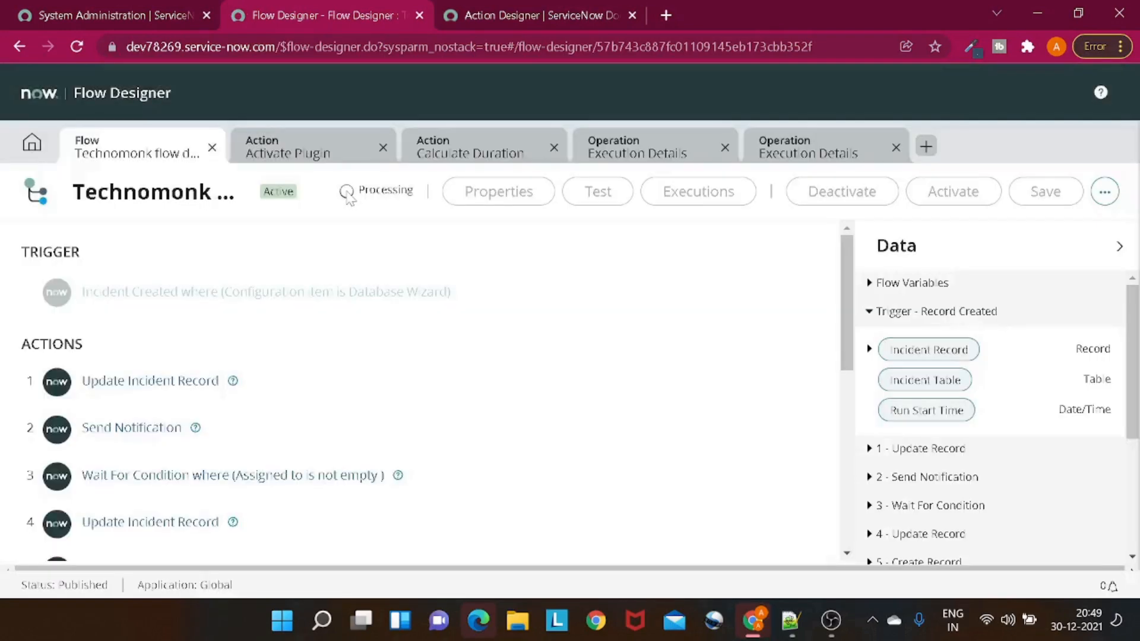
Step: Examine the spokes and most recent actions available for a new step at the end of the flow
scroll(323, 287, down, 7)
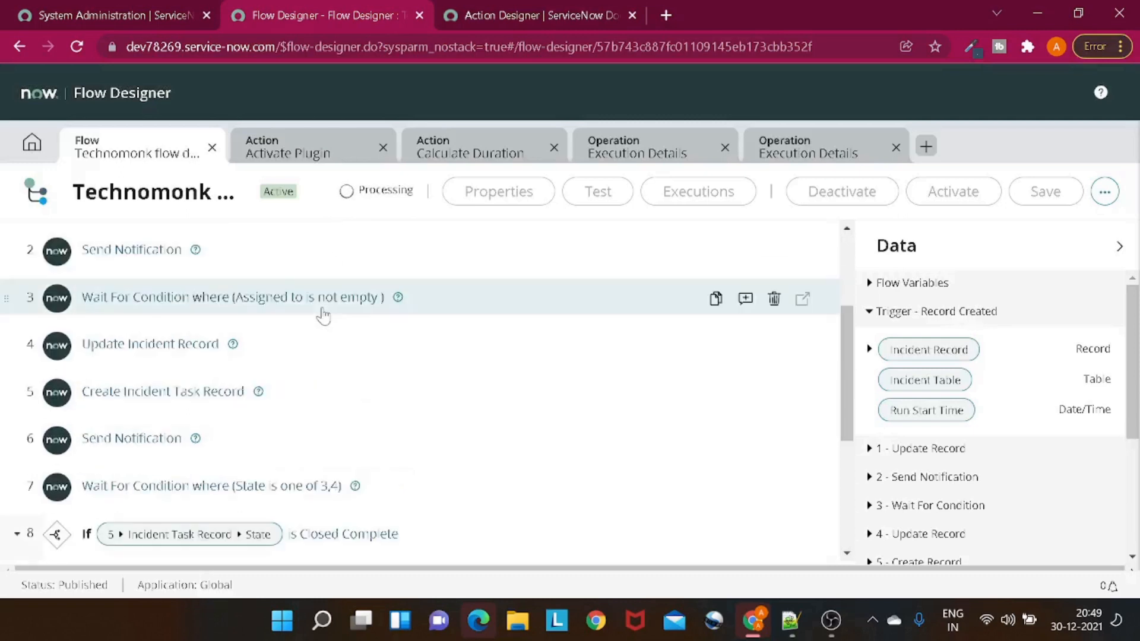
scroll(420, 323, down, 2)
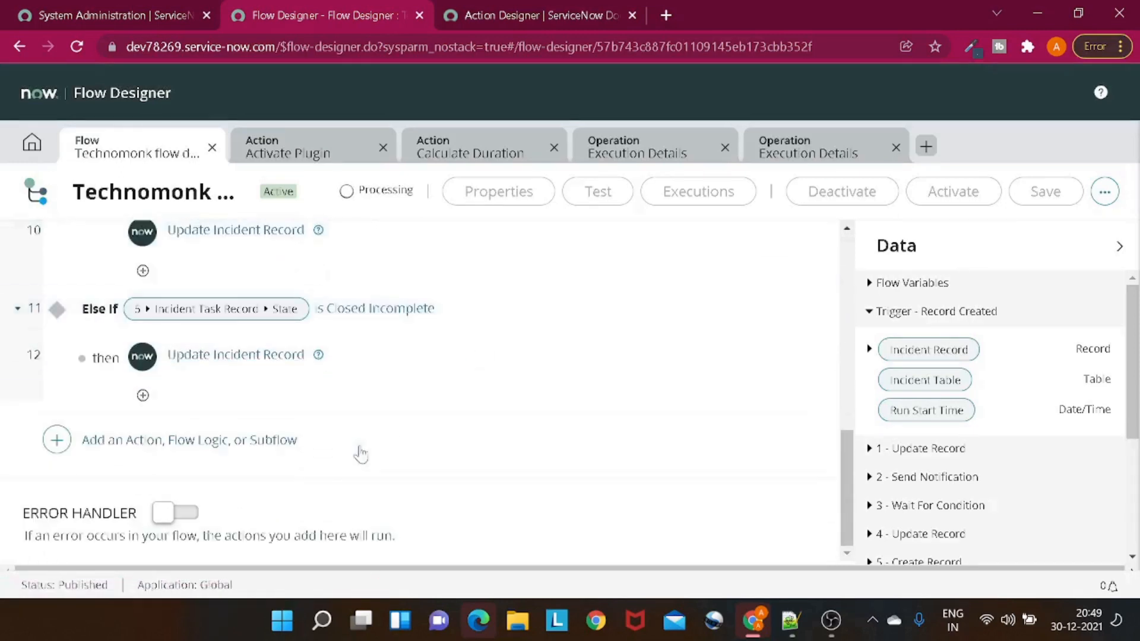
click(57, 439)
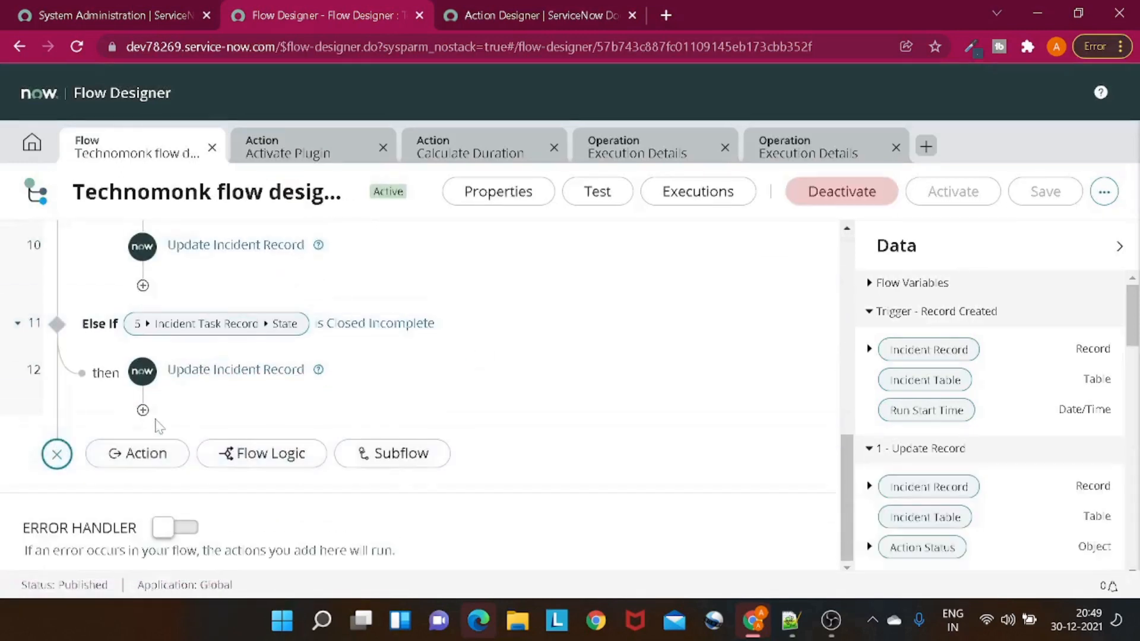
click(138, 453)
scroll(633, 328, down, 4)
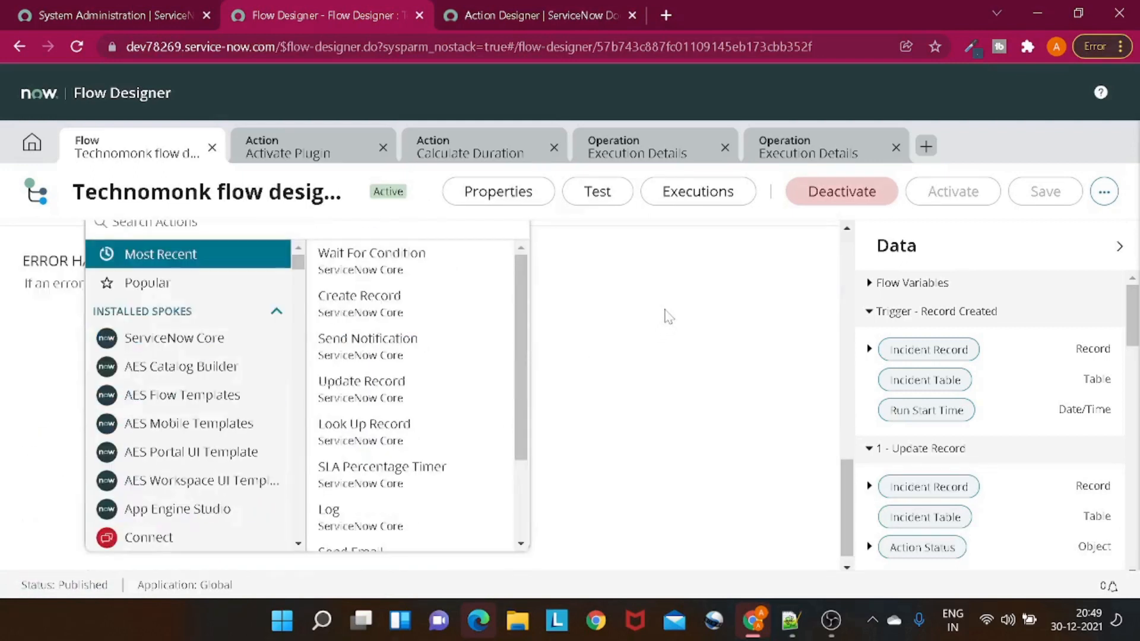
scroll(247, 343, down, 5)
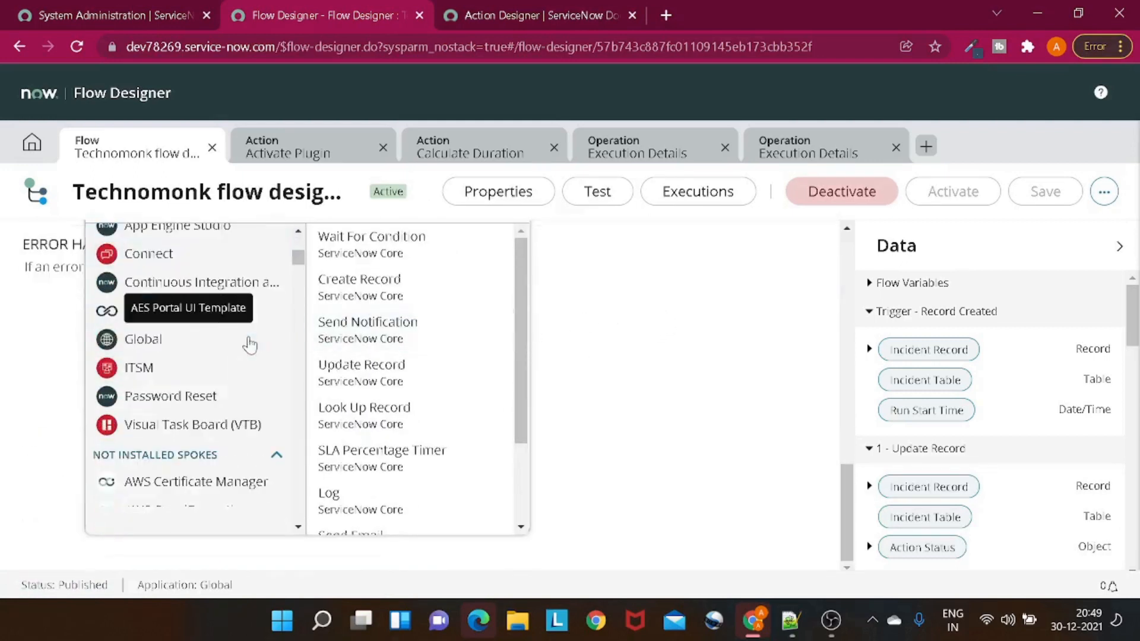
scroll(330, 366, down, 3)
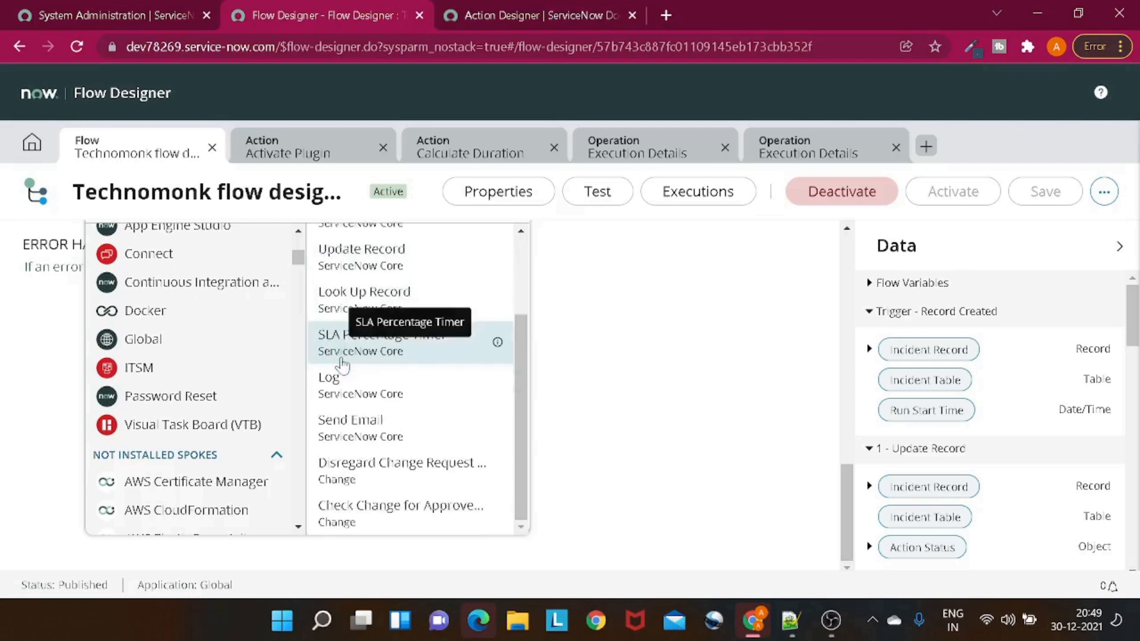
scroll(357, 364, up, 3)
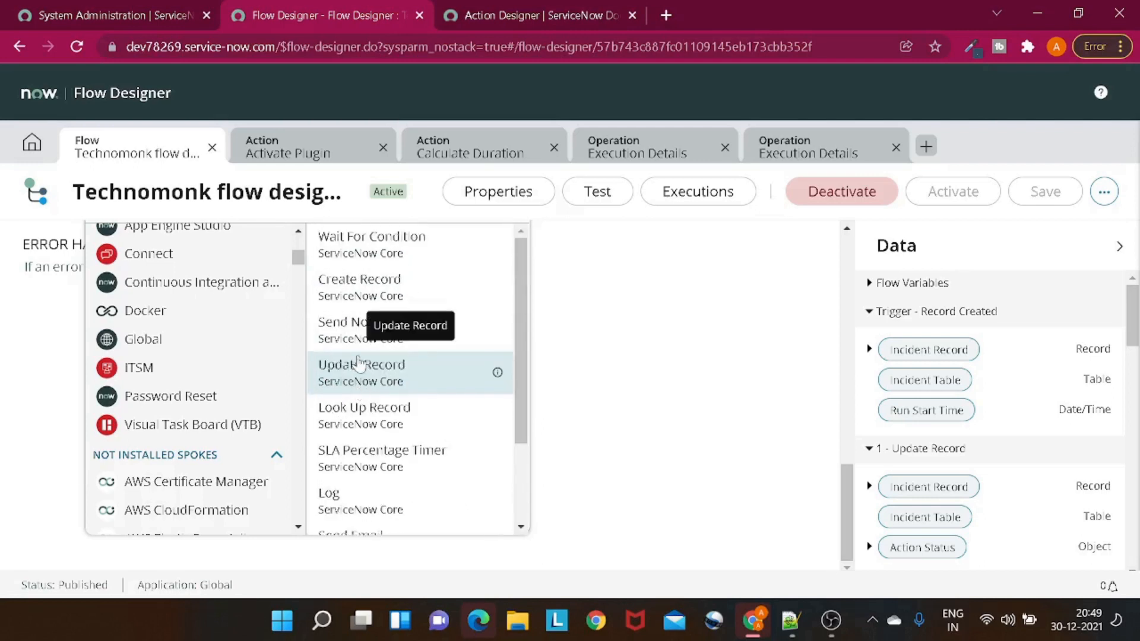
scroll(358, 362, up, 3)
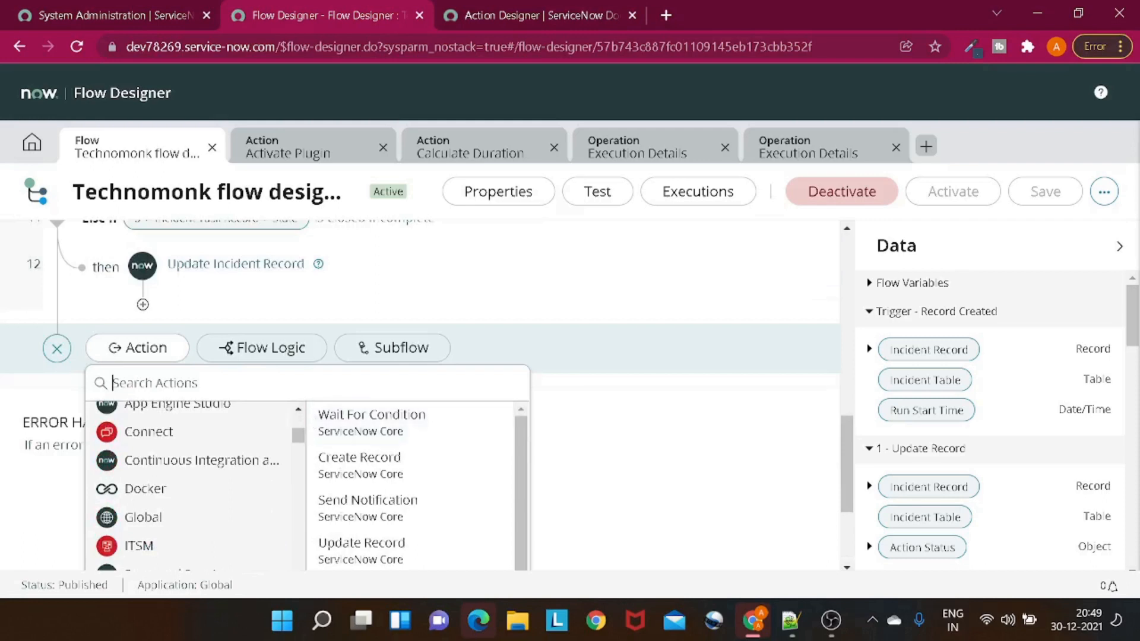
Step: Search the available actions for "duratio" and close the action picker without adding anything
text(duratio)
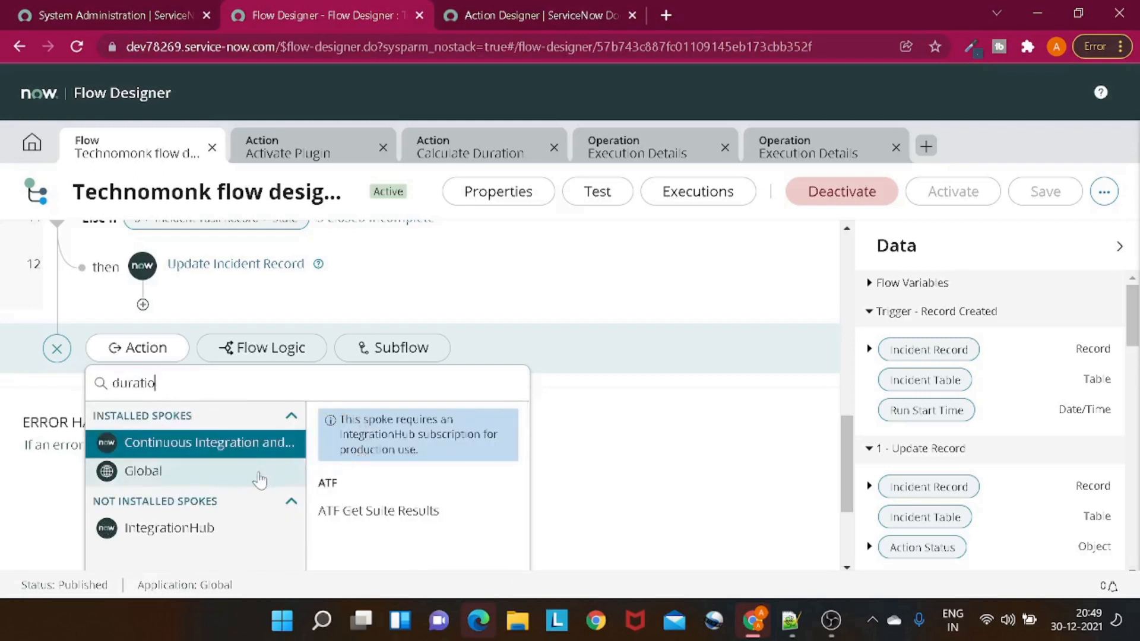
scroll(260, 479, down, 2)
key(ctrl+a)
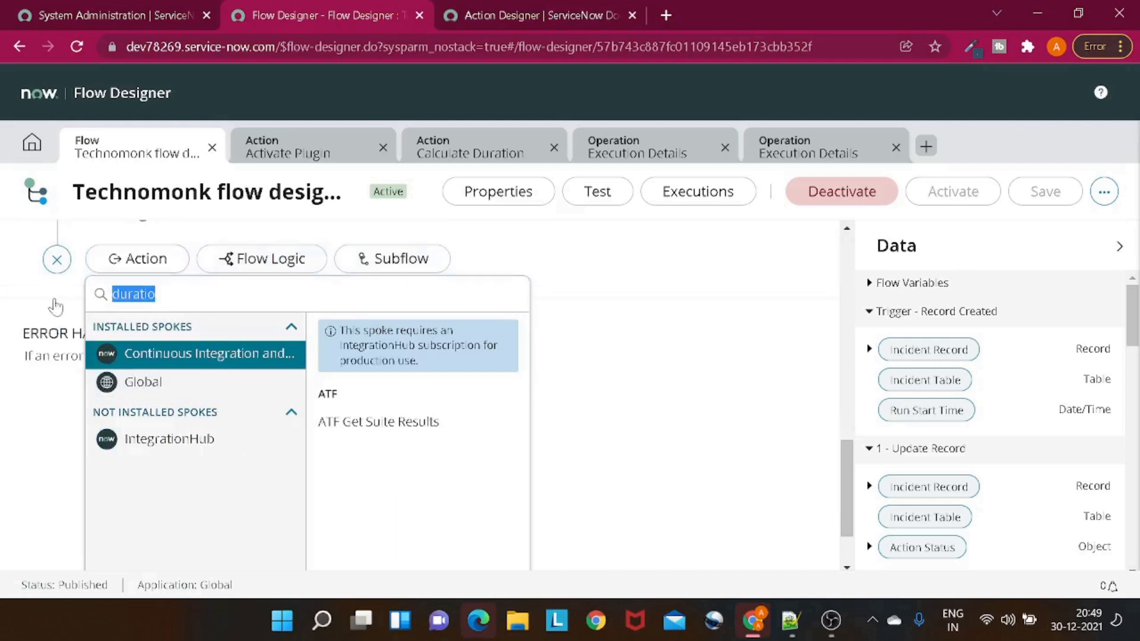
click(55, 307)
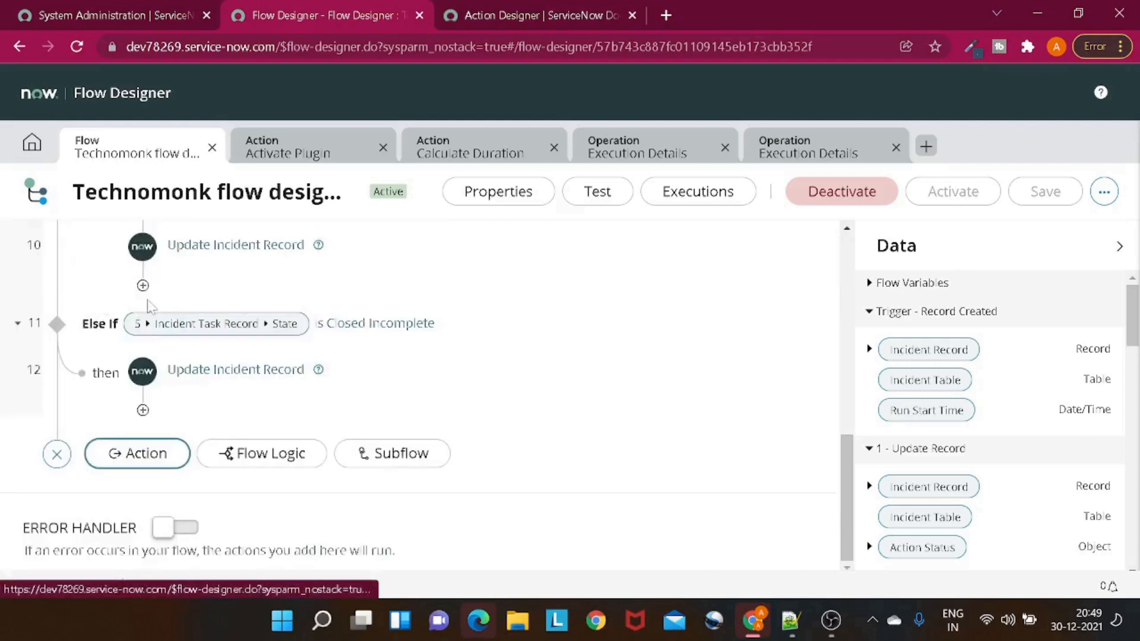
Step: Close the Activate Plugin and Calculate Duration actions and both Execution Details, leaving only the Technomonk flow open
scroll(244, 395, up, 3)
scroll(244, 395, up, 5)
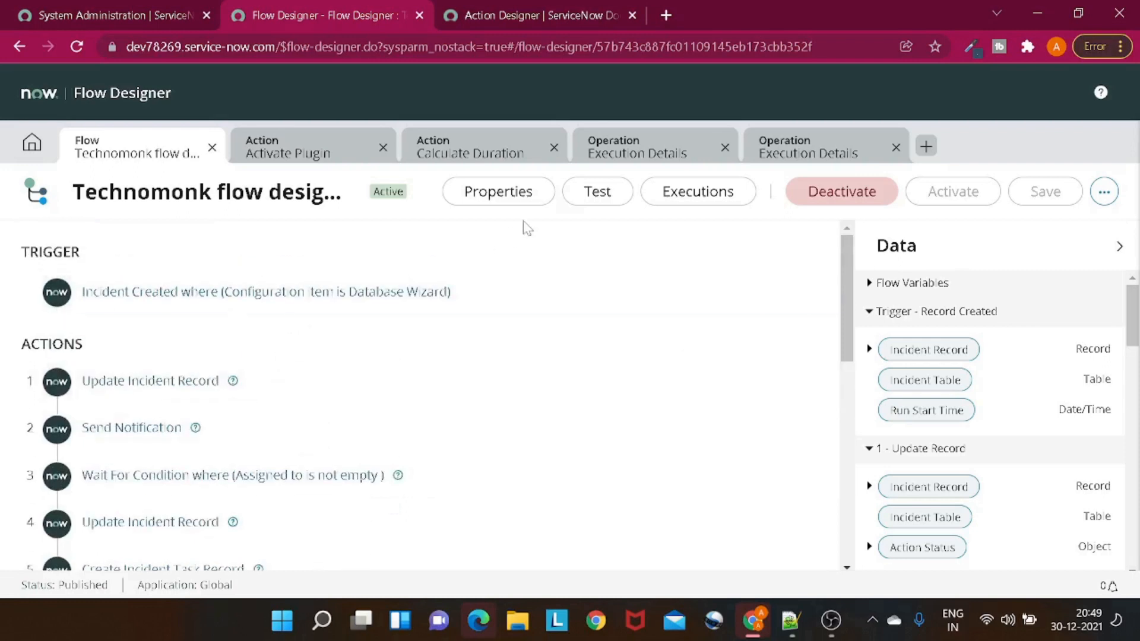
click(383, 147)
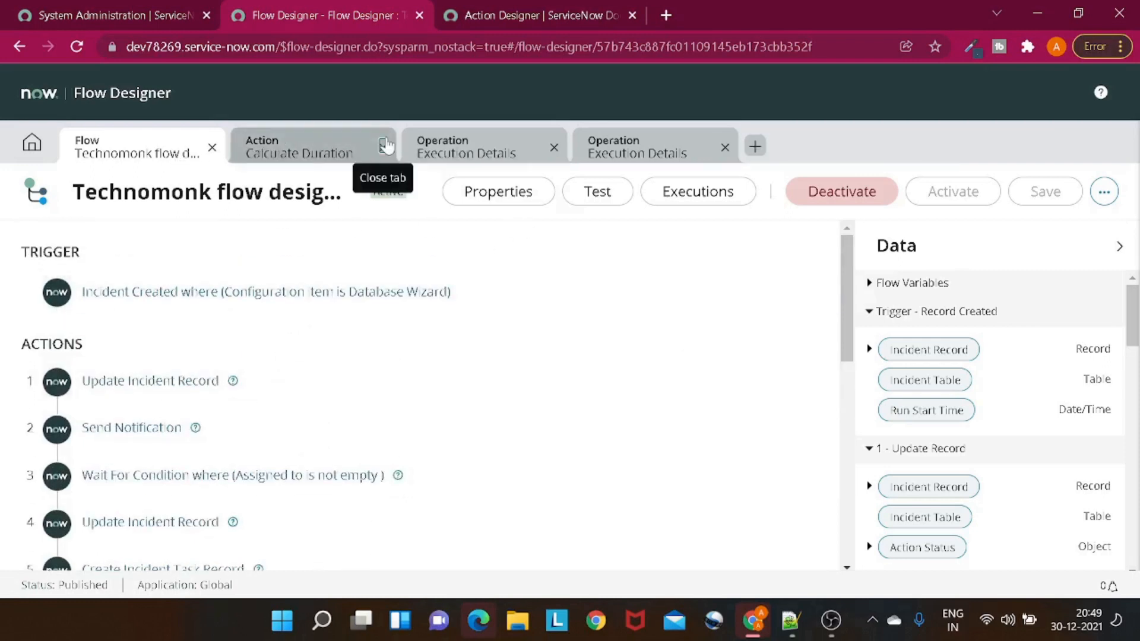
click(383, 147)
click(383, 147)
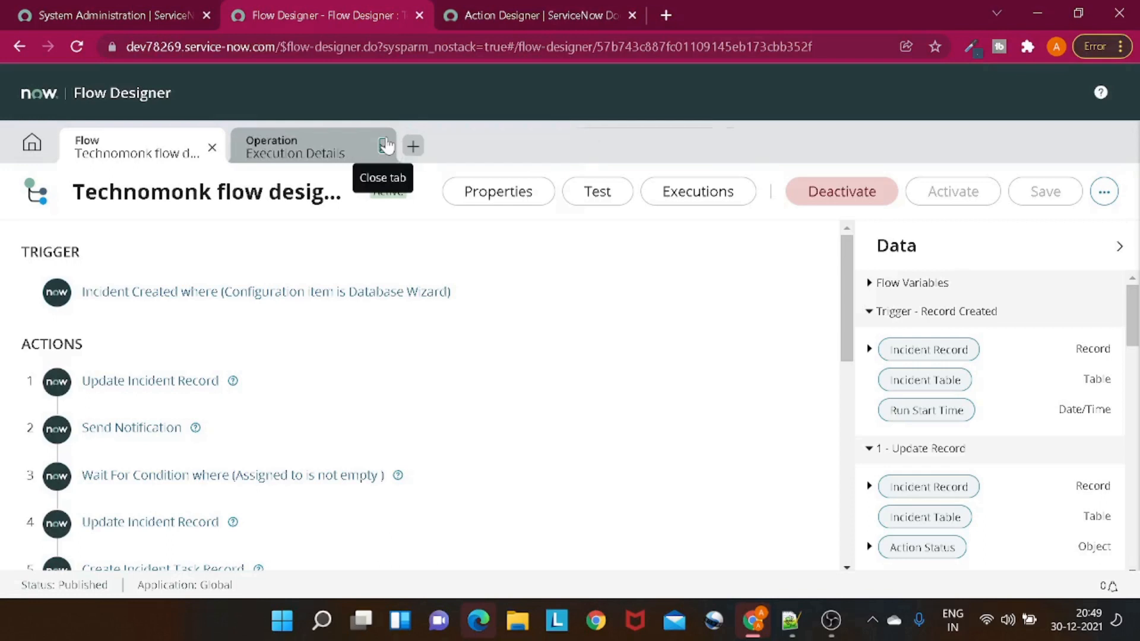
click(383, 146)
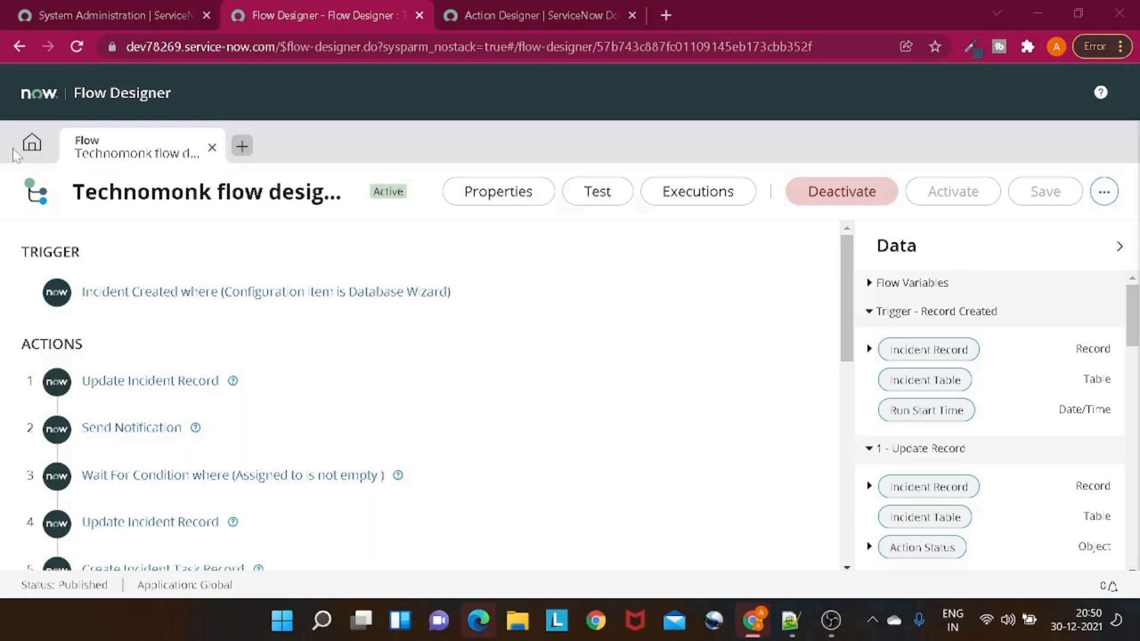
Step: Start a new action from the Flow Designer home page and name it "Approve/Reject"
click(37, 152)
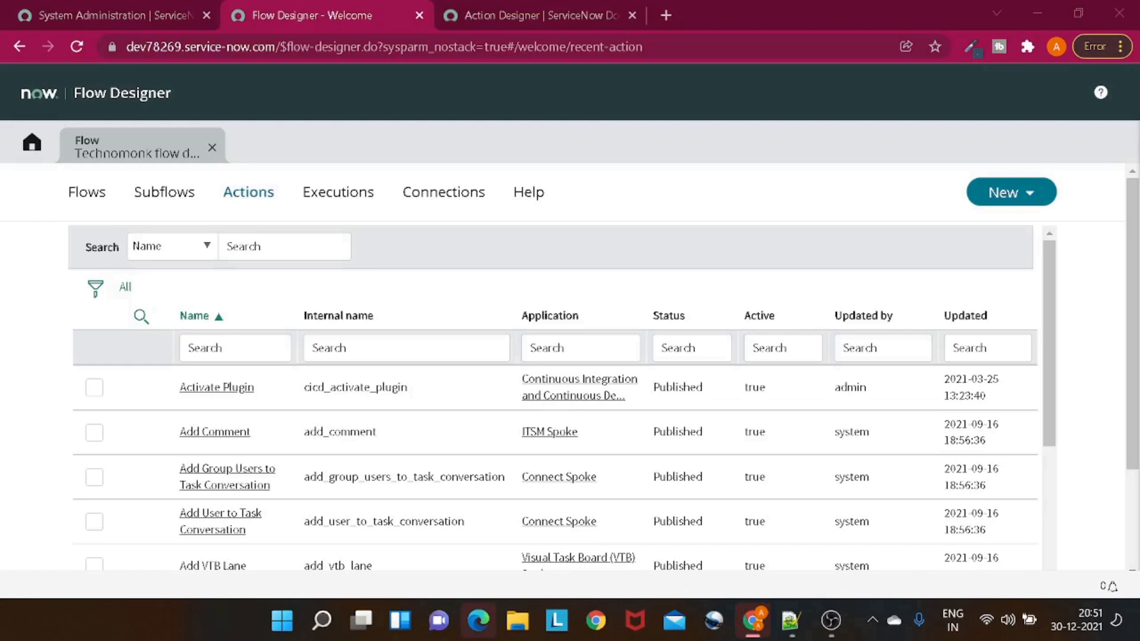
click(1040, 200)
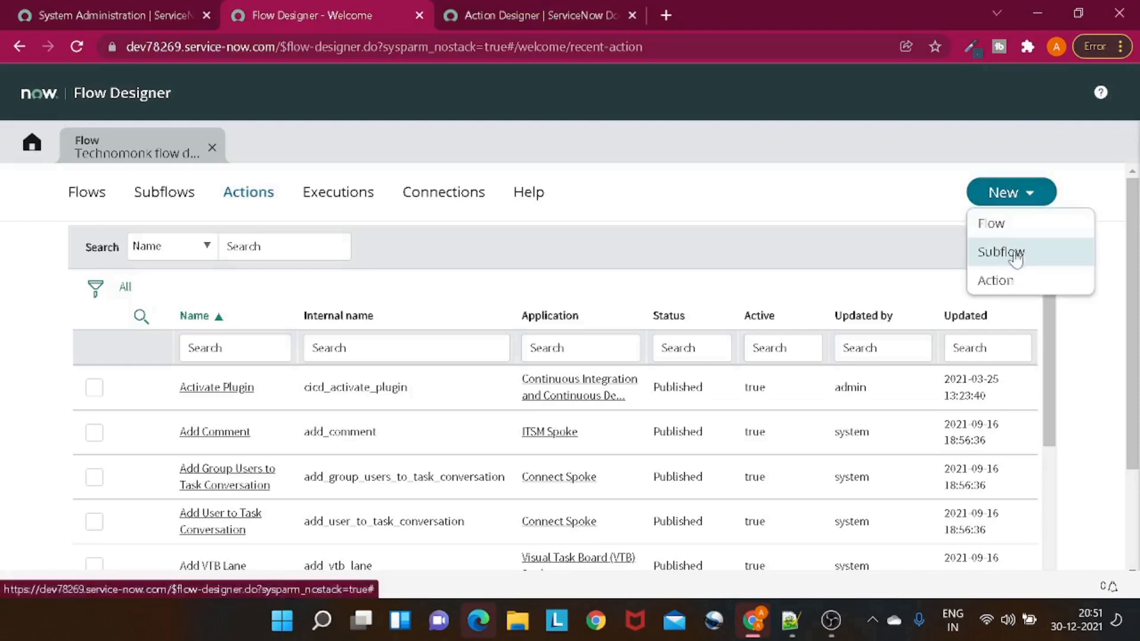
click(1018, 281)
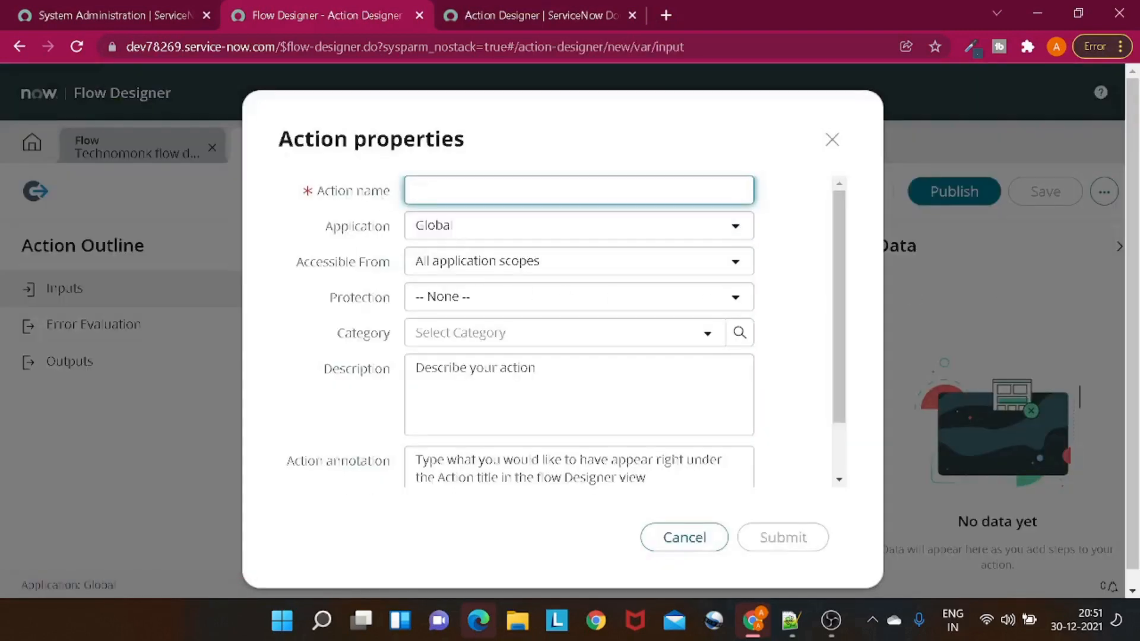
text(App)
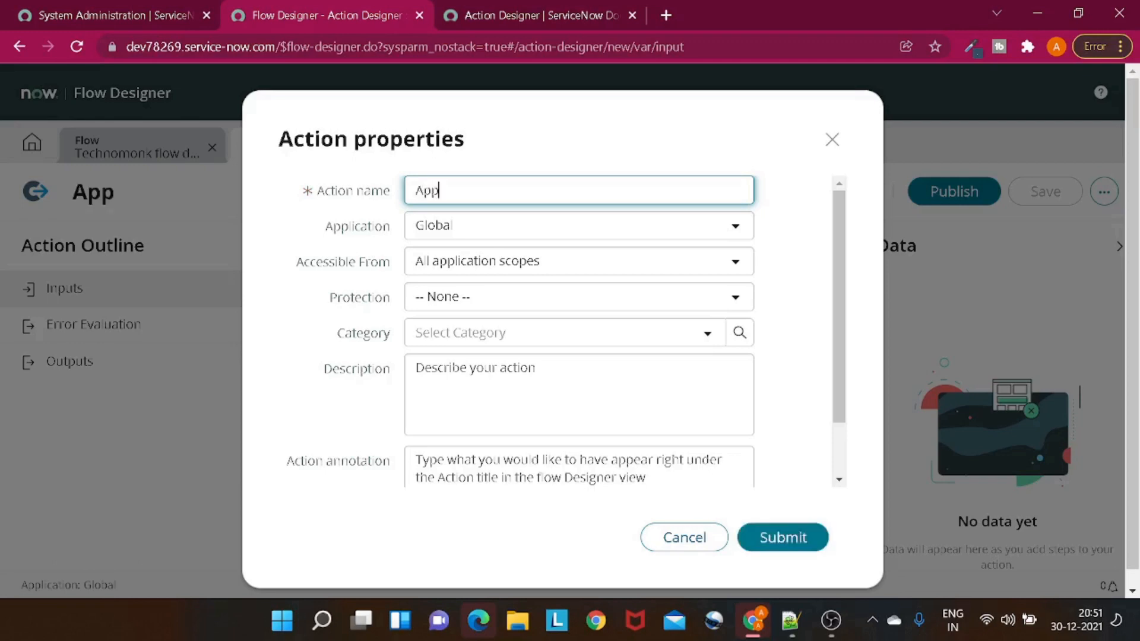
text(rove/REject)
key(BackSpace)
key(BackSpace)
key(BackSpace)
key(BackSpace)
key(BackSpace)
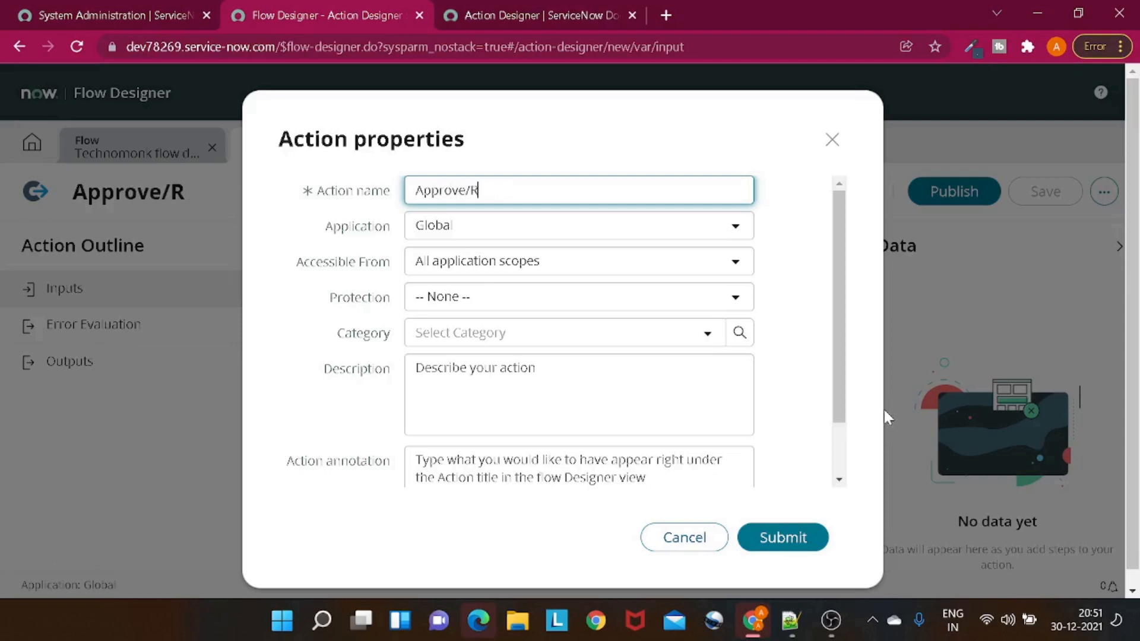
text(eject)
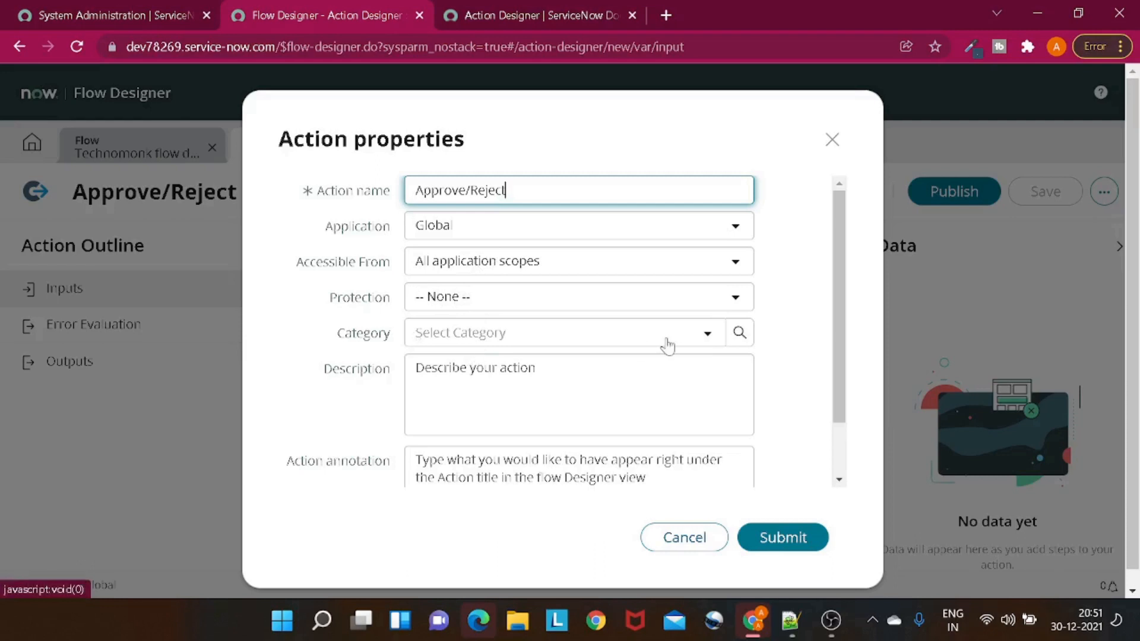
Step: Set the category of the Approve/Reject action to Technomonk
click(706, 339)
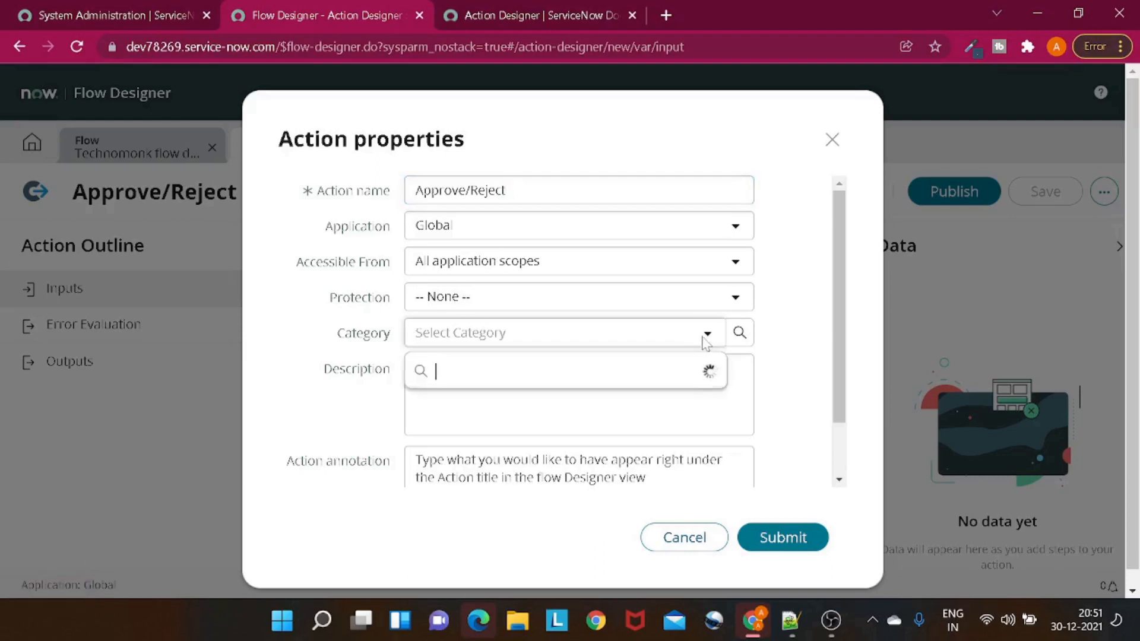
scroll(582, 459, down, 2)
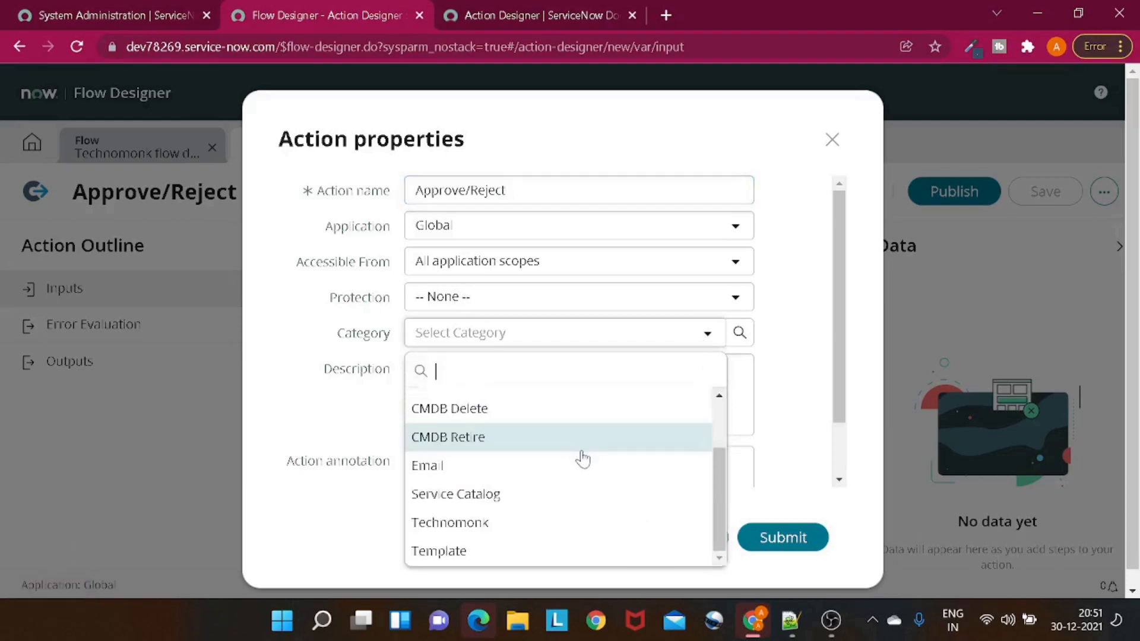
click(521, 520)
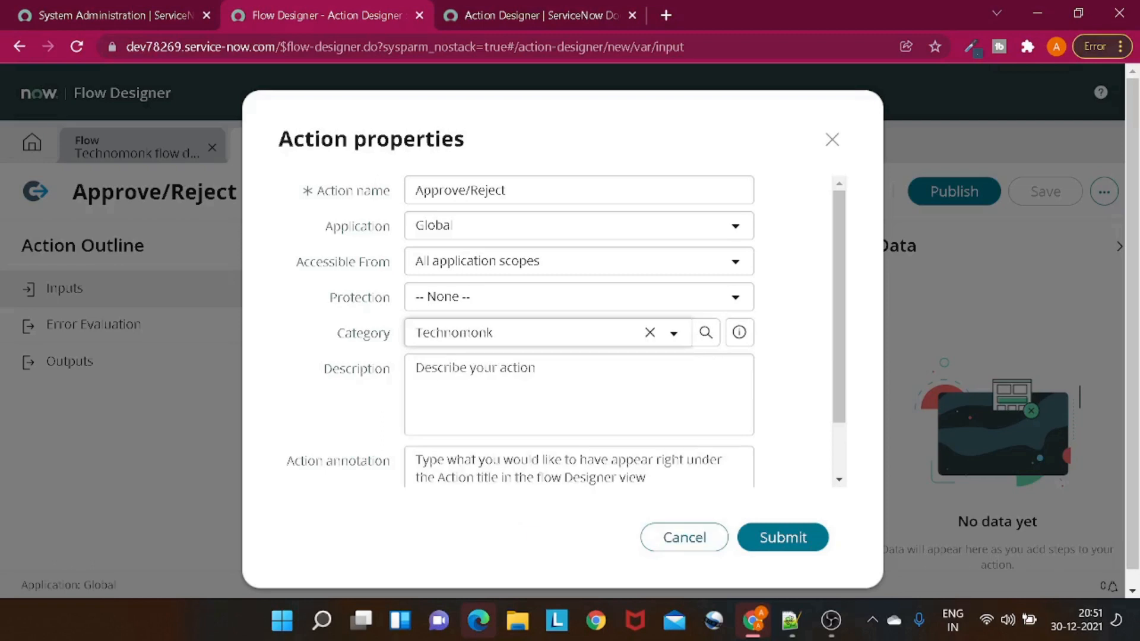
Step: Enter "Approve Reject Activity" as the action's description and annotation, and submit the action properties
click(417, 369)
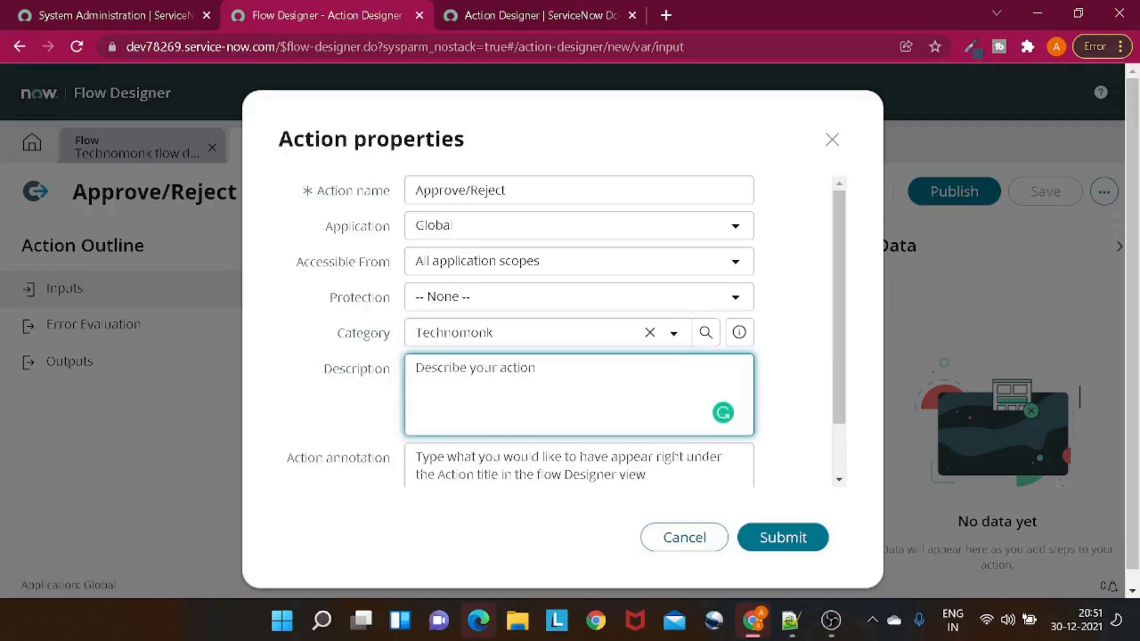
text(Approve Reject Activity)
key(ctrl+a)
key(ctrl+c)
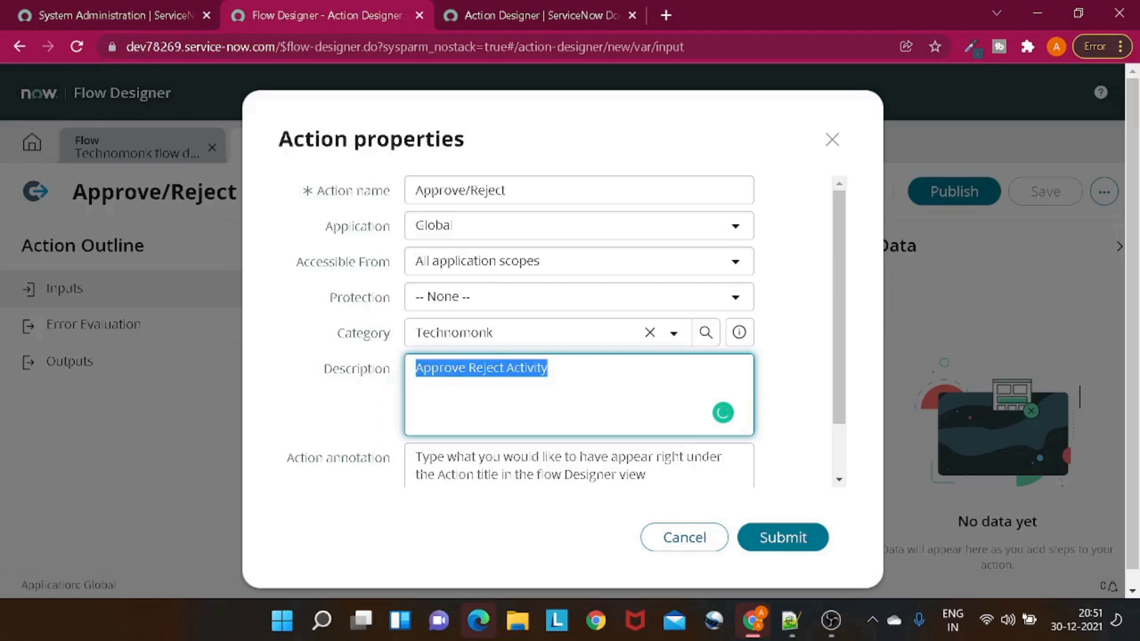
key(Tab)
key(ctrl+v)
click(783, 541)
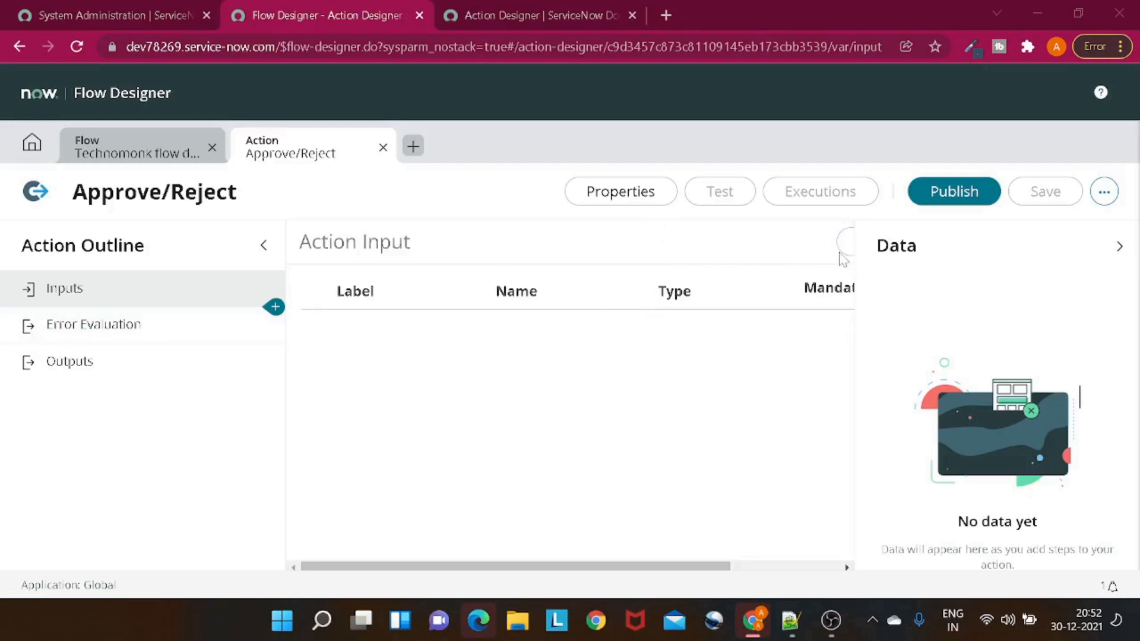
Step: Create a mandatory String input labelled "Record Sysid" for the Approve/Reject action
key(ctrl+minus)
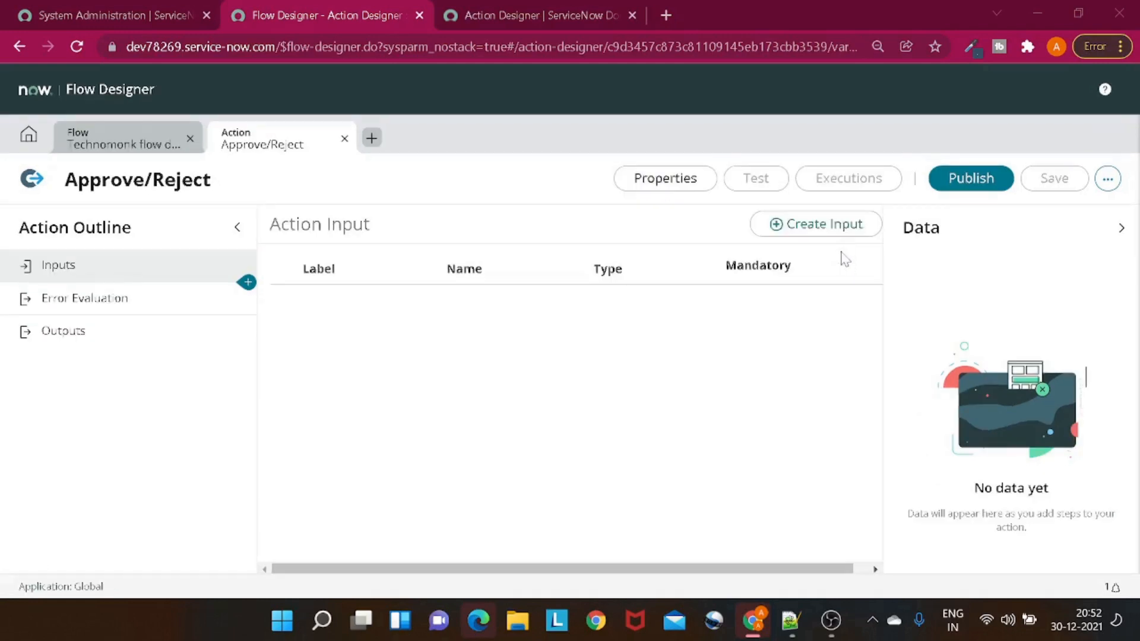
click(1121, 228)
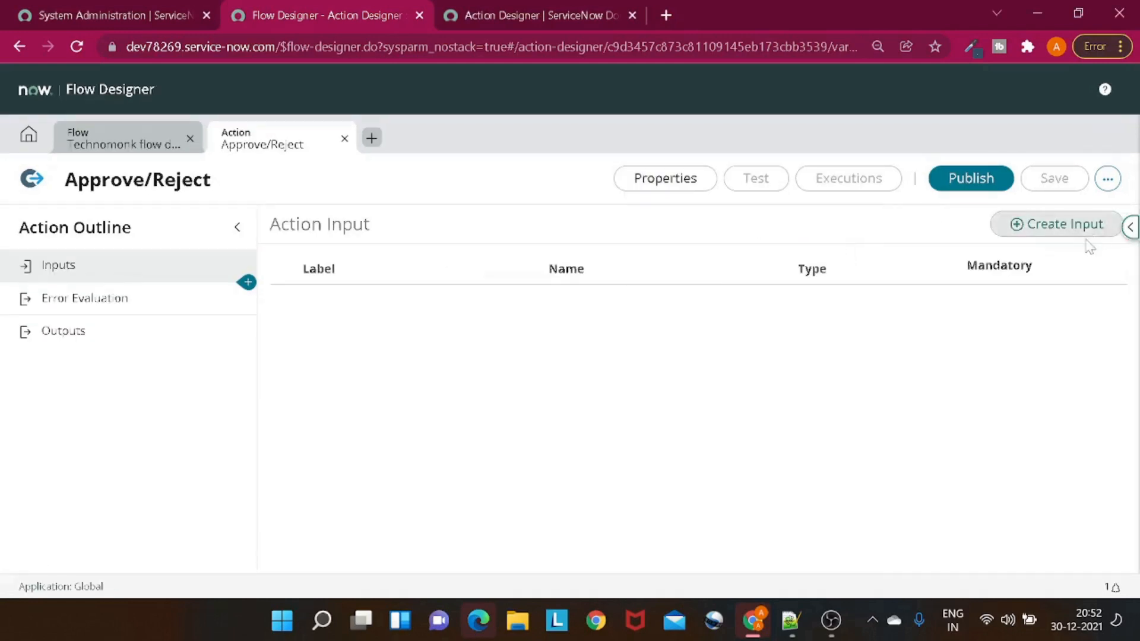
click(1036, 229)
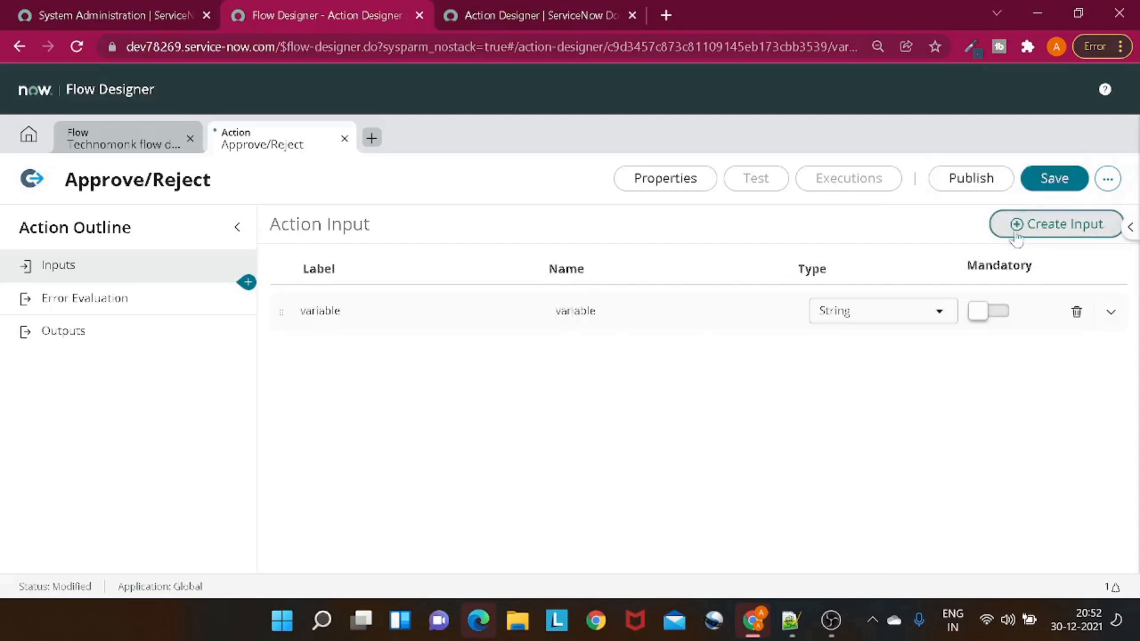
click(339, 309)
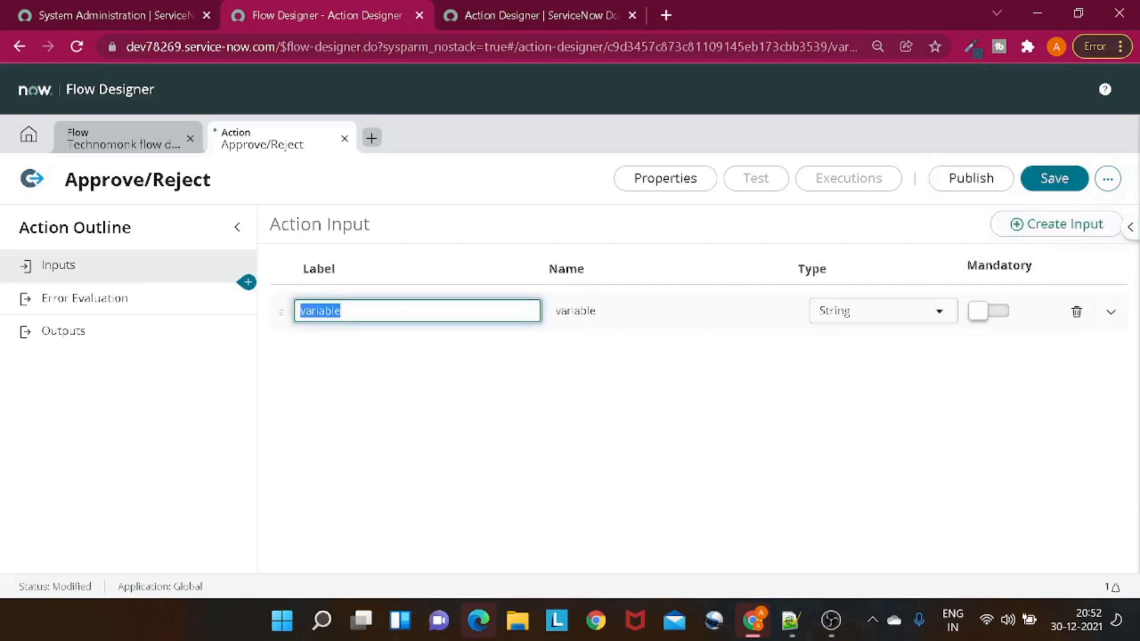
text(Appr)
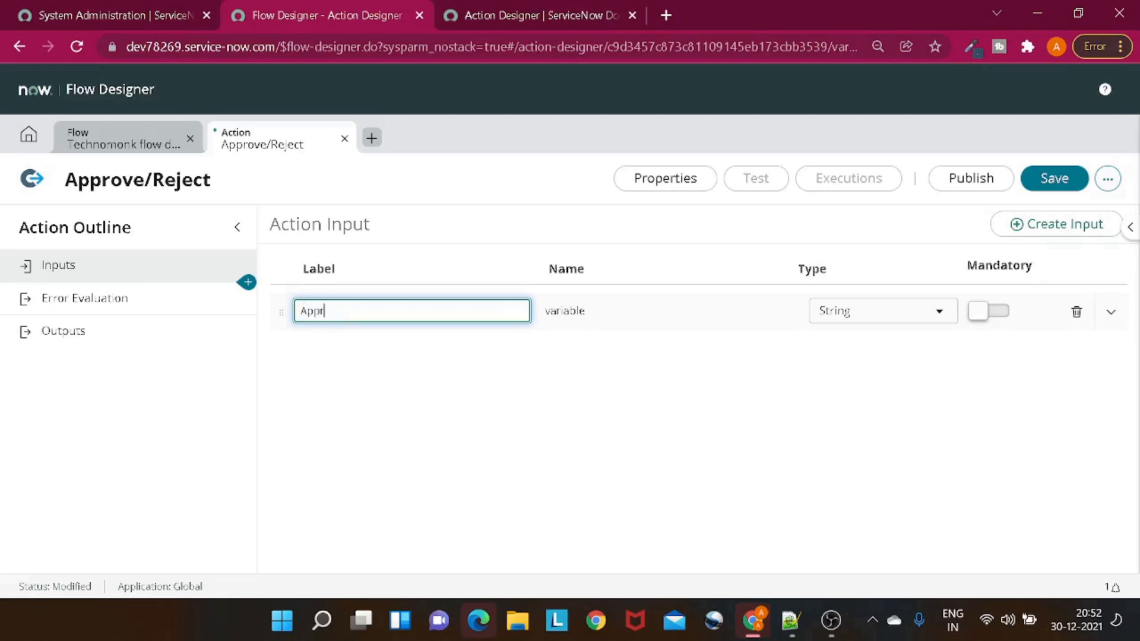
text(oval R)
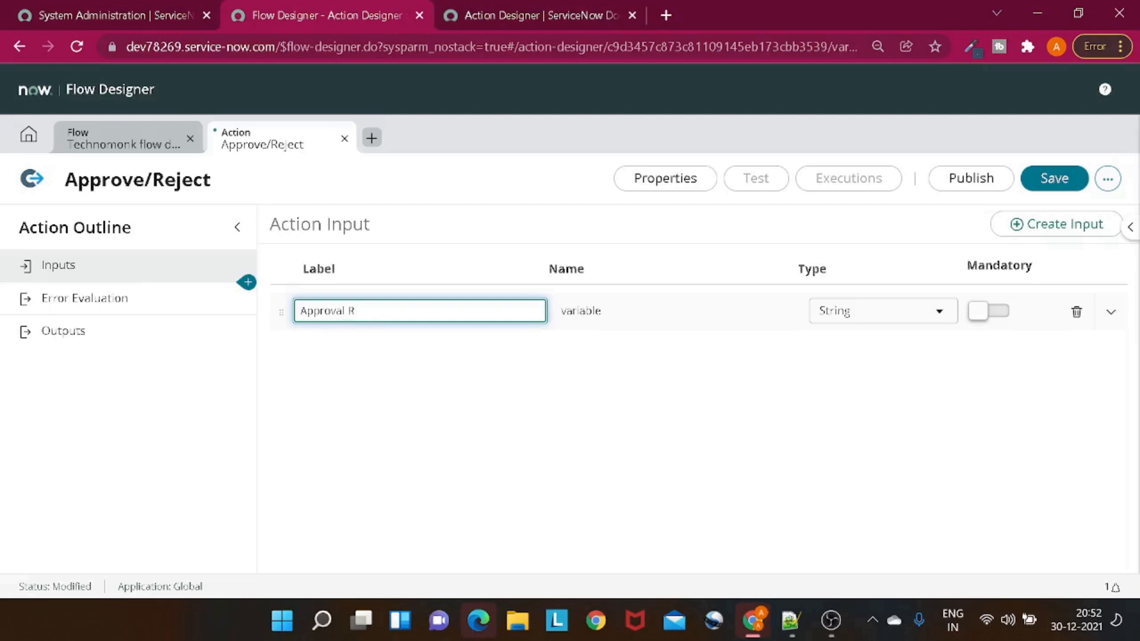
key(ctrl+a)
key(BackSpace)
text(Record Sysid)
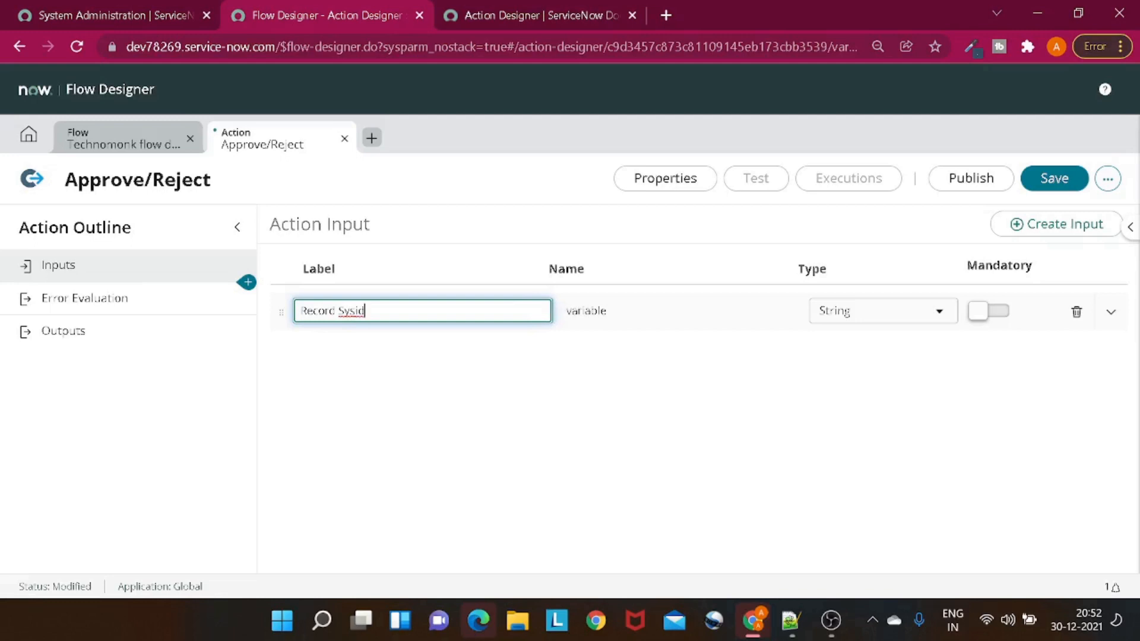
key(Tab)
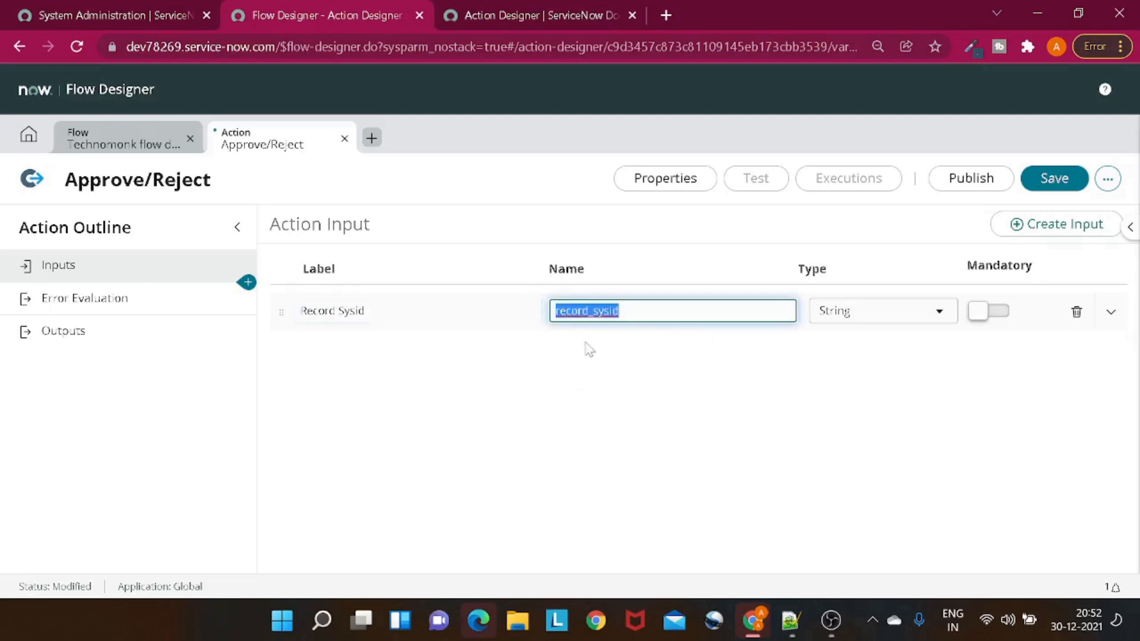
key(Tab)
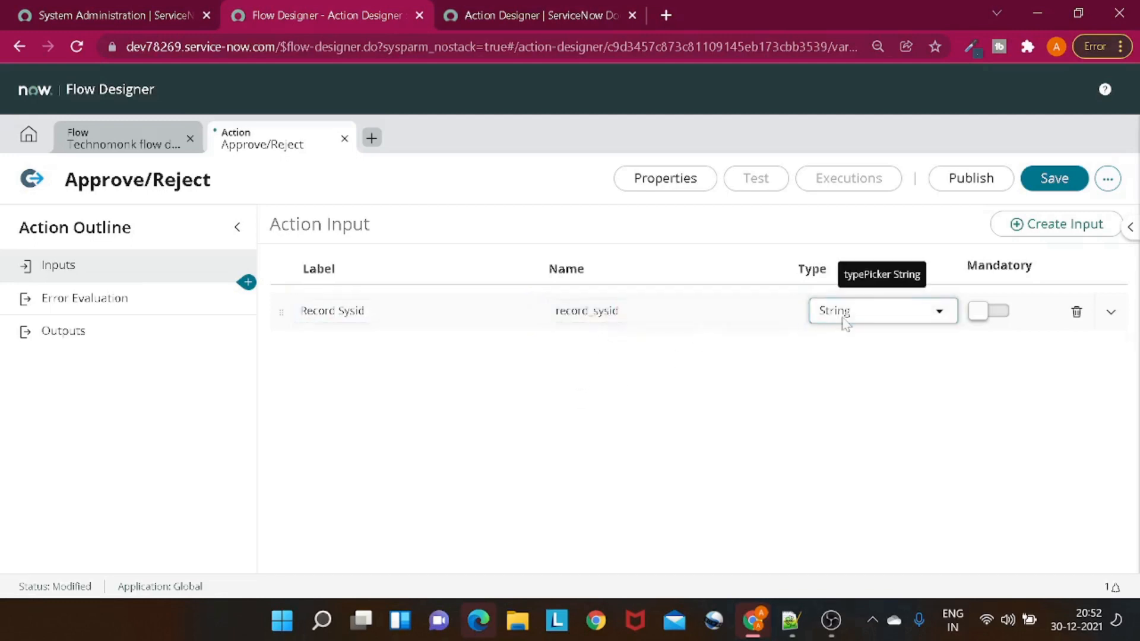
click(990, 311)
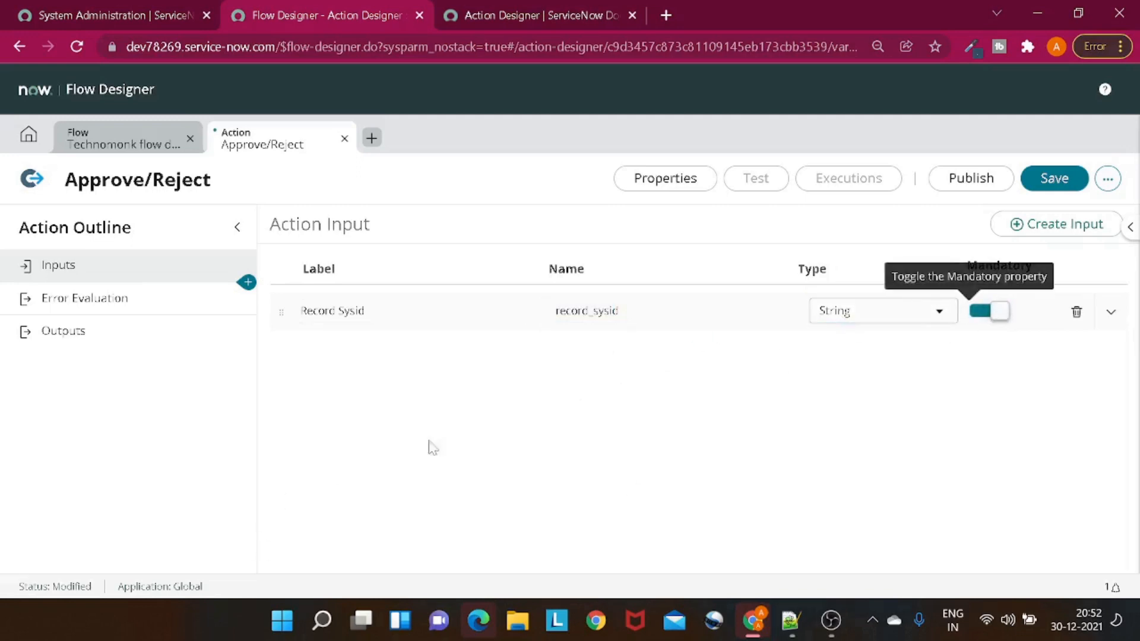
Step: Add a second action input labelled "Remark"
click(1003, 226)
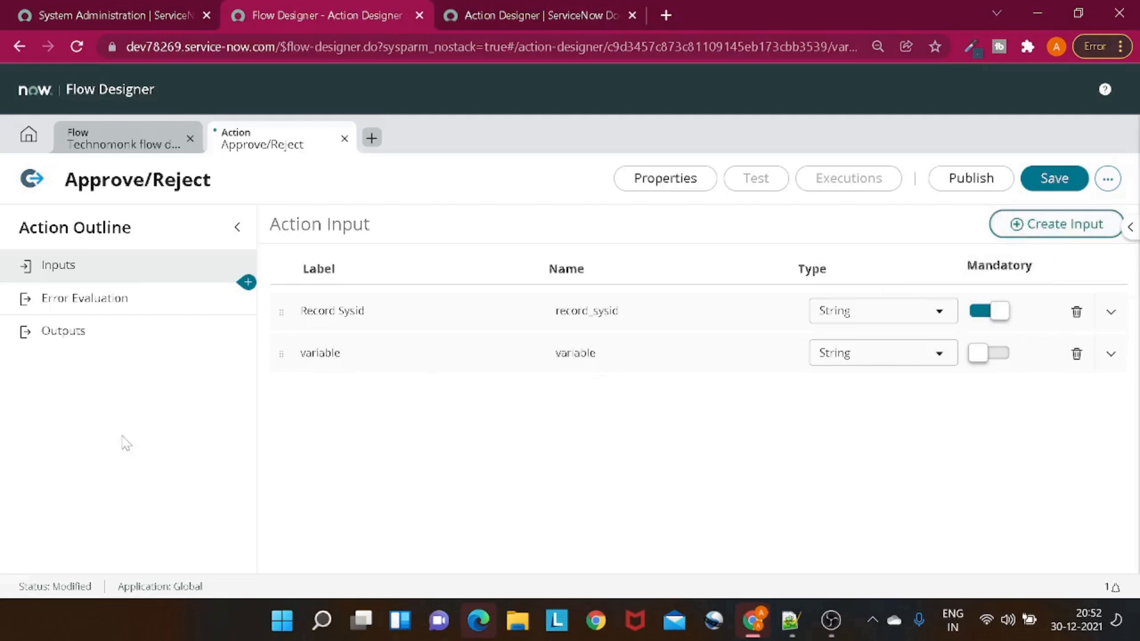
click(319, 353)
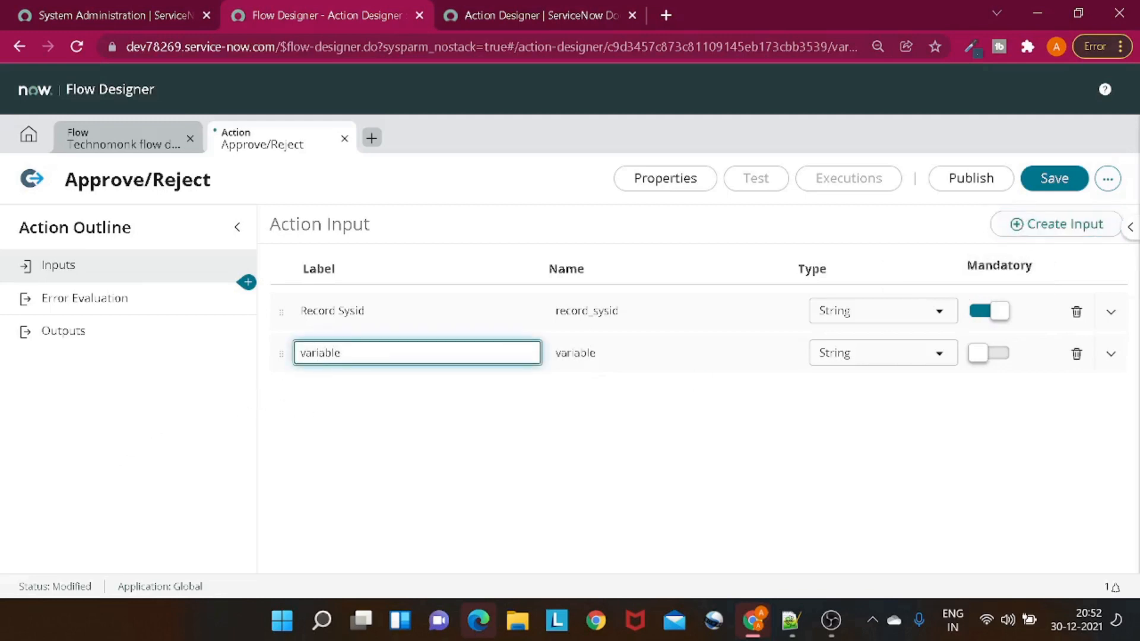
key(ctrl+a)
key(BackSpace)
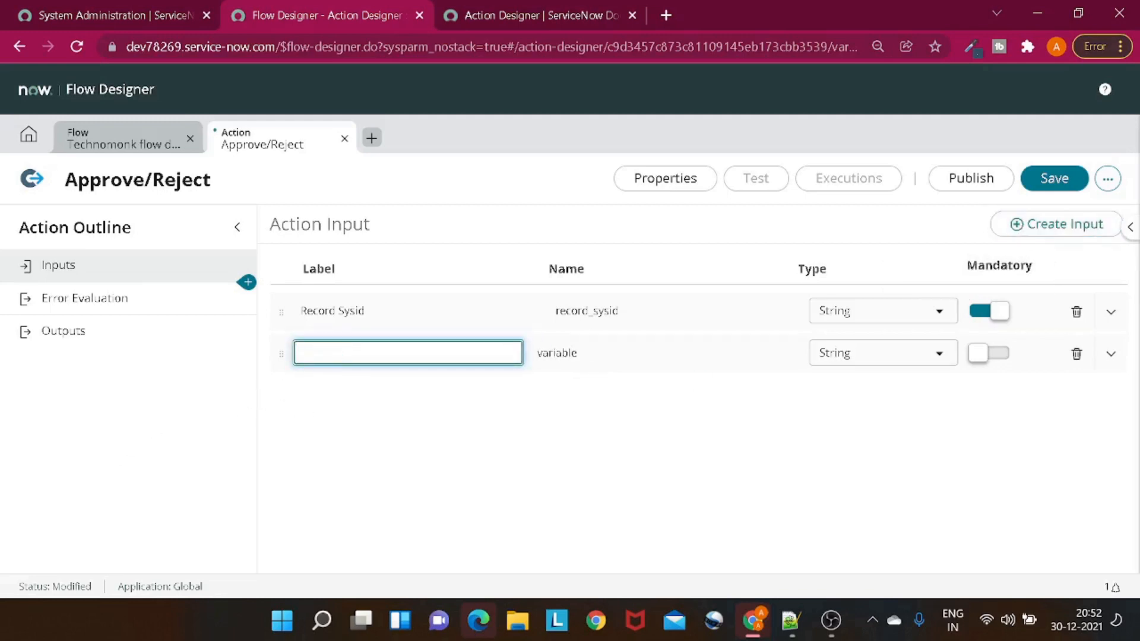
text(Remark)
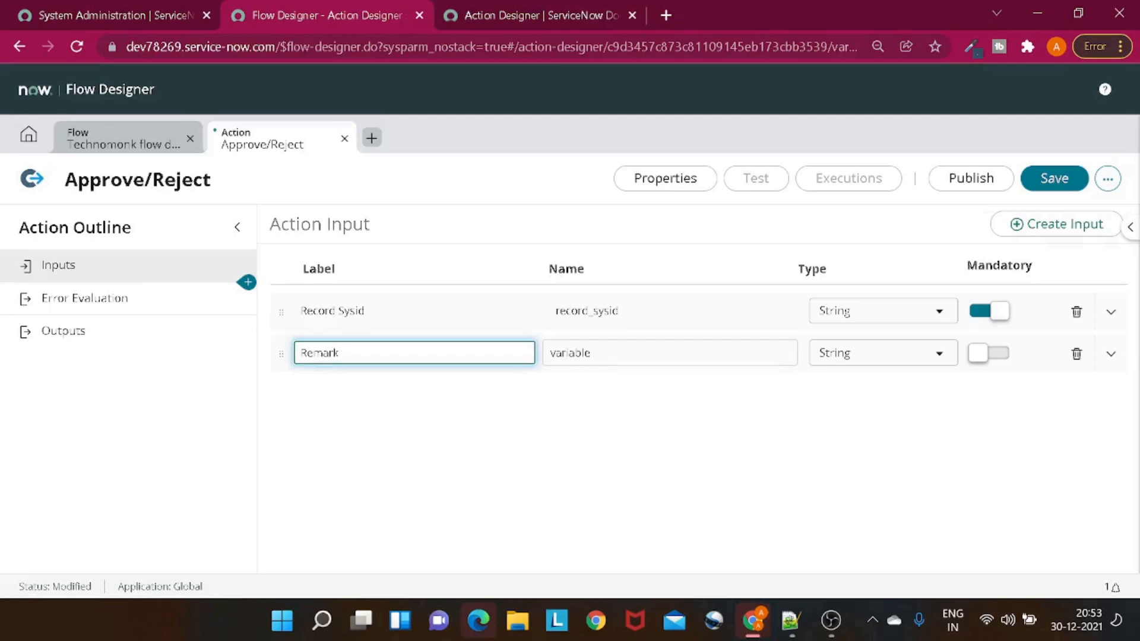
key(Tab)
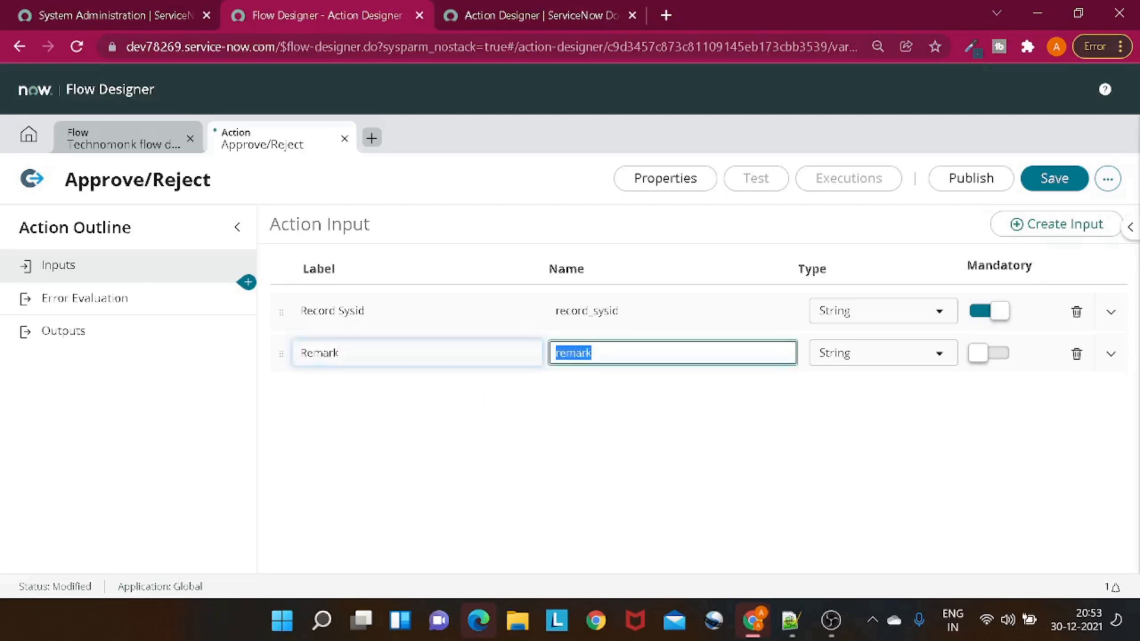
Step: Set the type of the Remark input to Choice
click(850, 354)
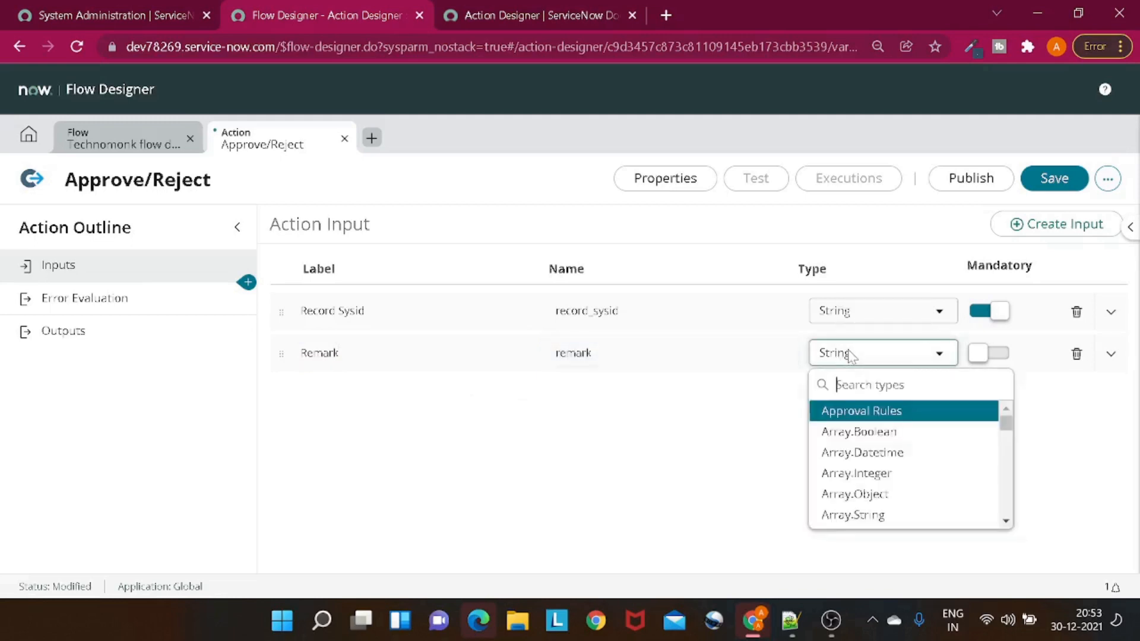
text(cho)
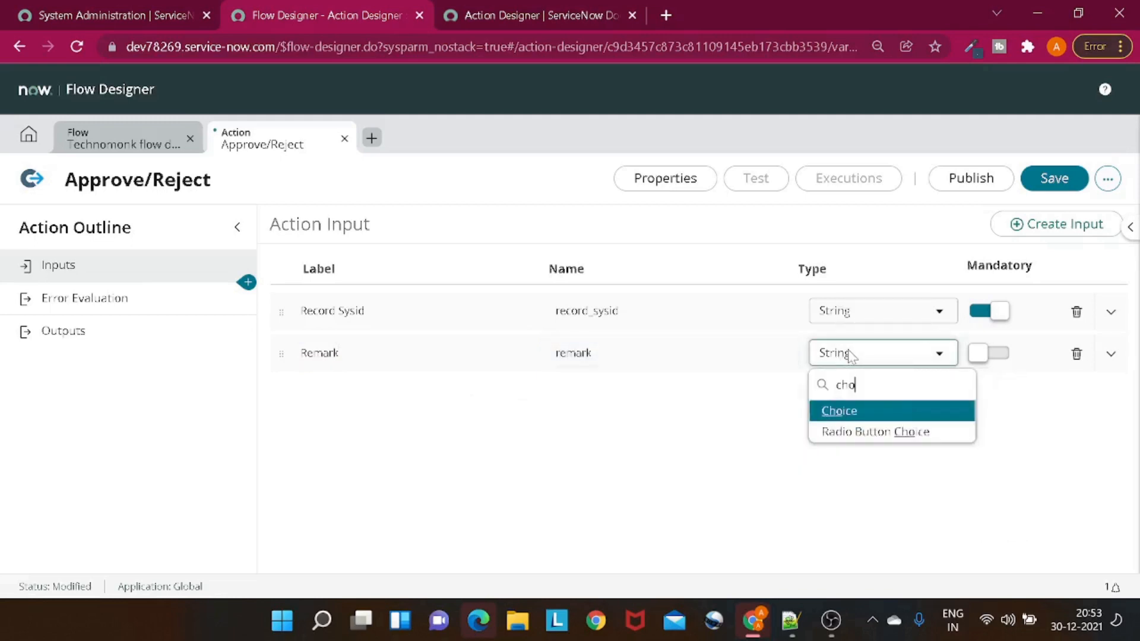
key(ctrl+plus)
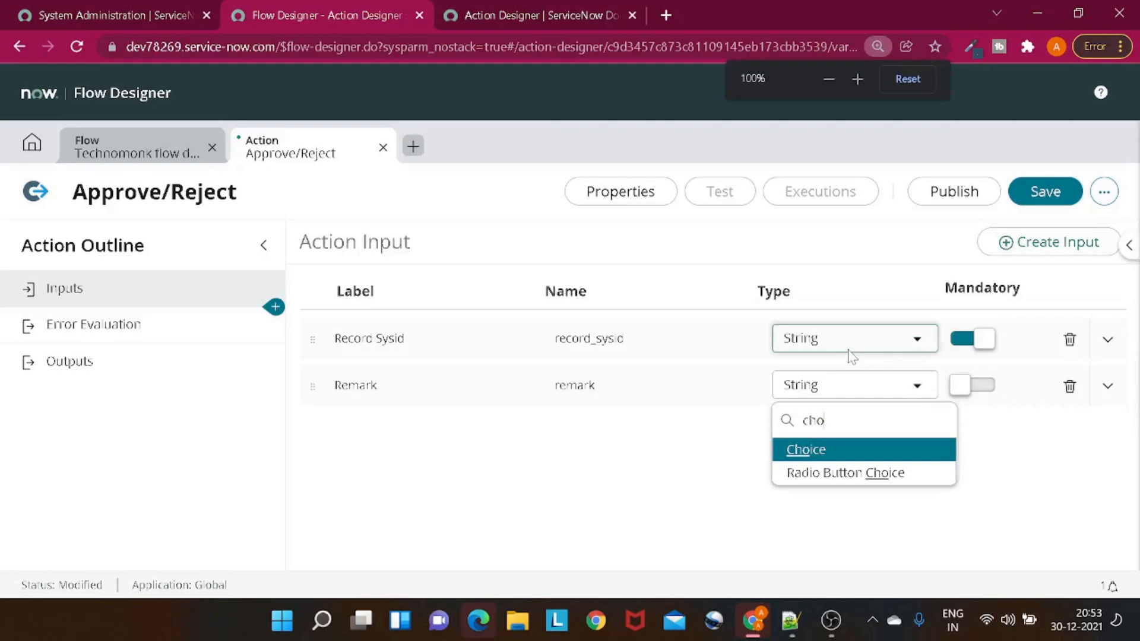
click(850, 455)
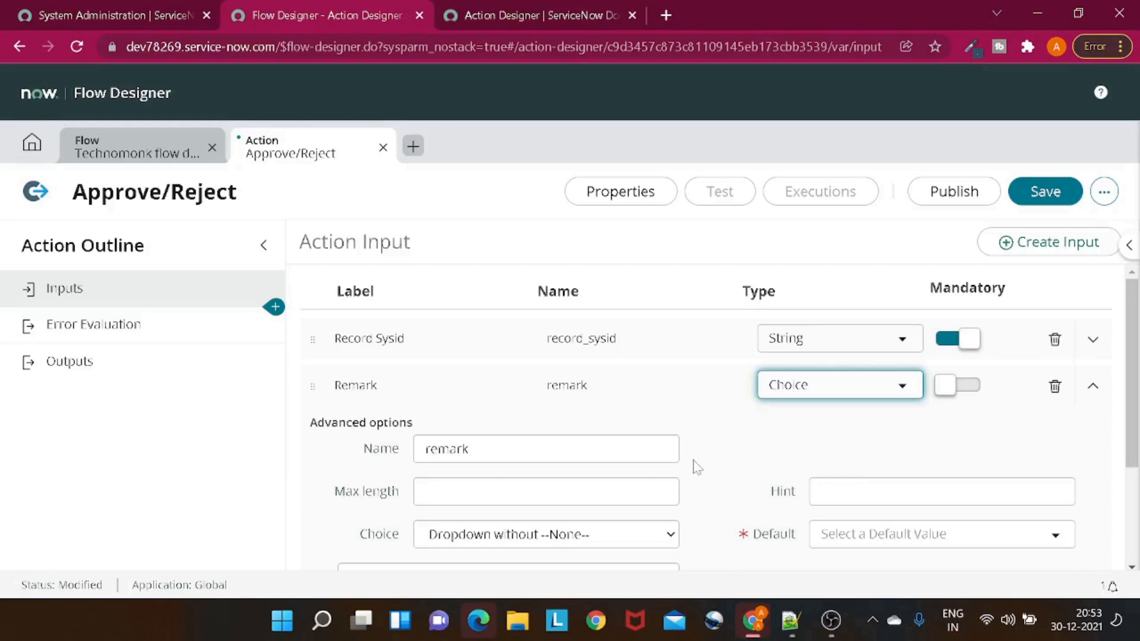
Step: Make the Remark input reference an existing choice list on the Approval [sysapproval_approver] table
scroll(700, 469, down, 1)
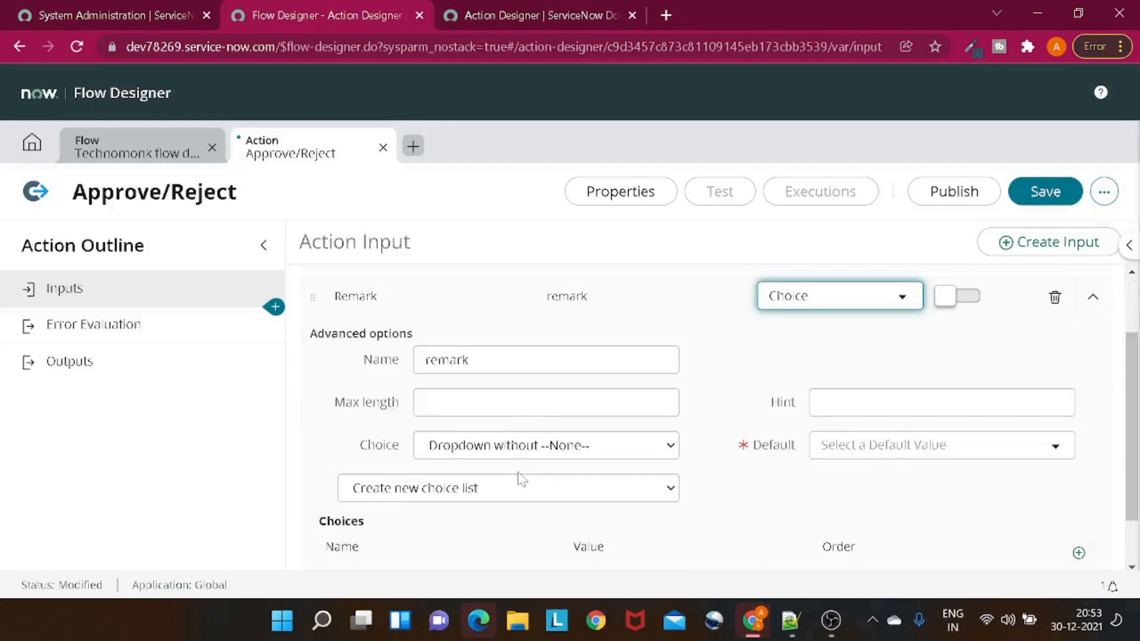
scroll(517, 489, down, 1)
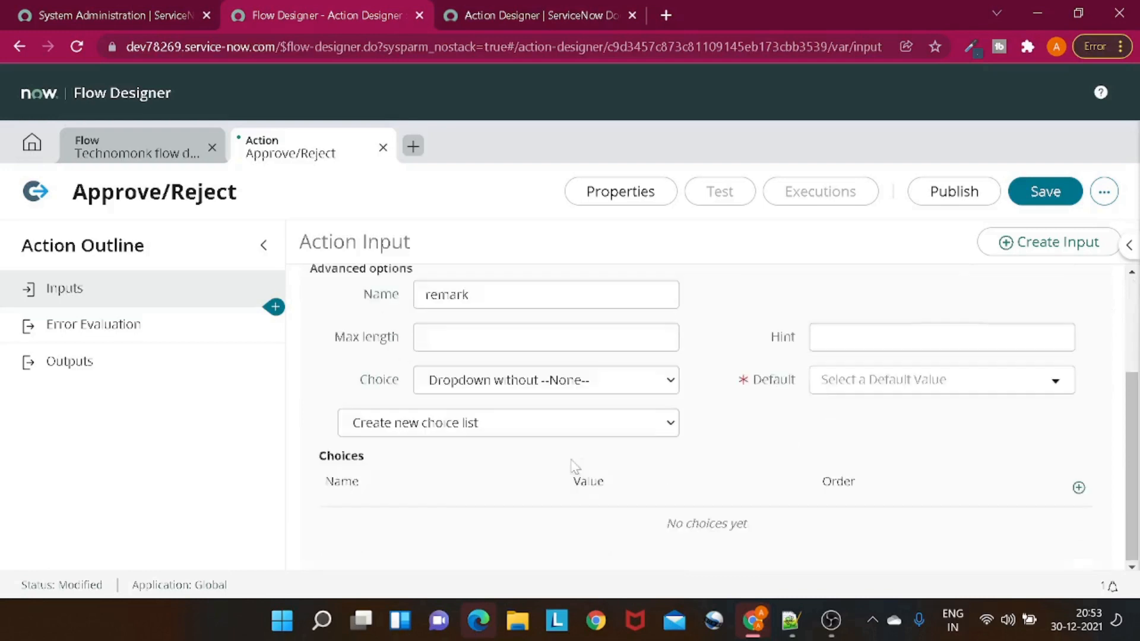
click(467, 435)
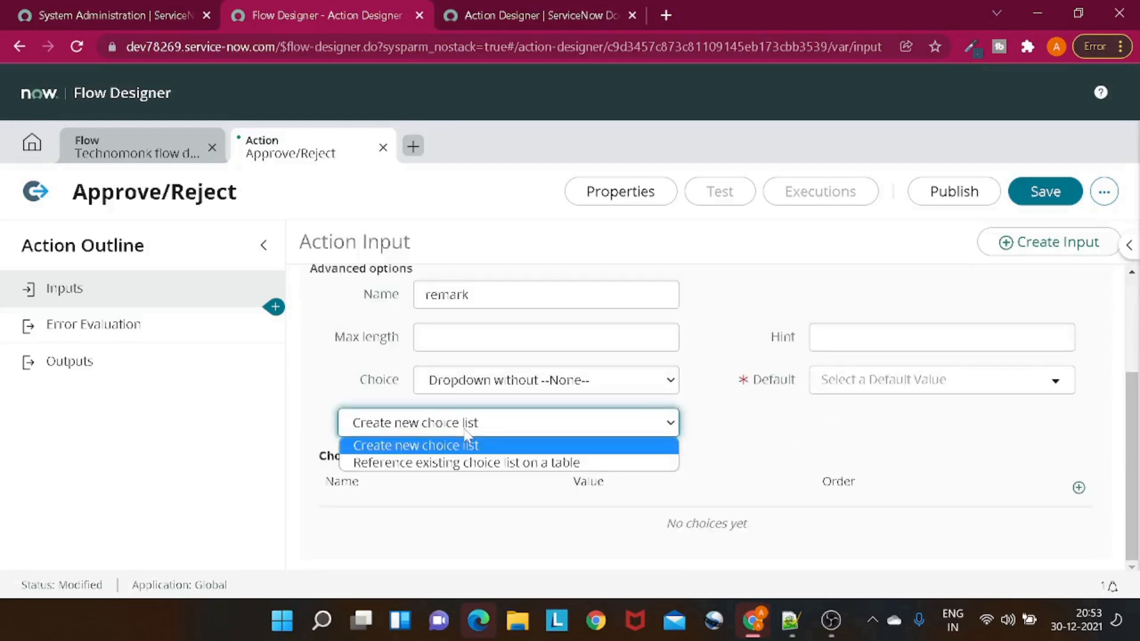
click(558, 463)
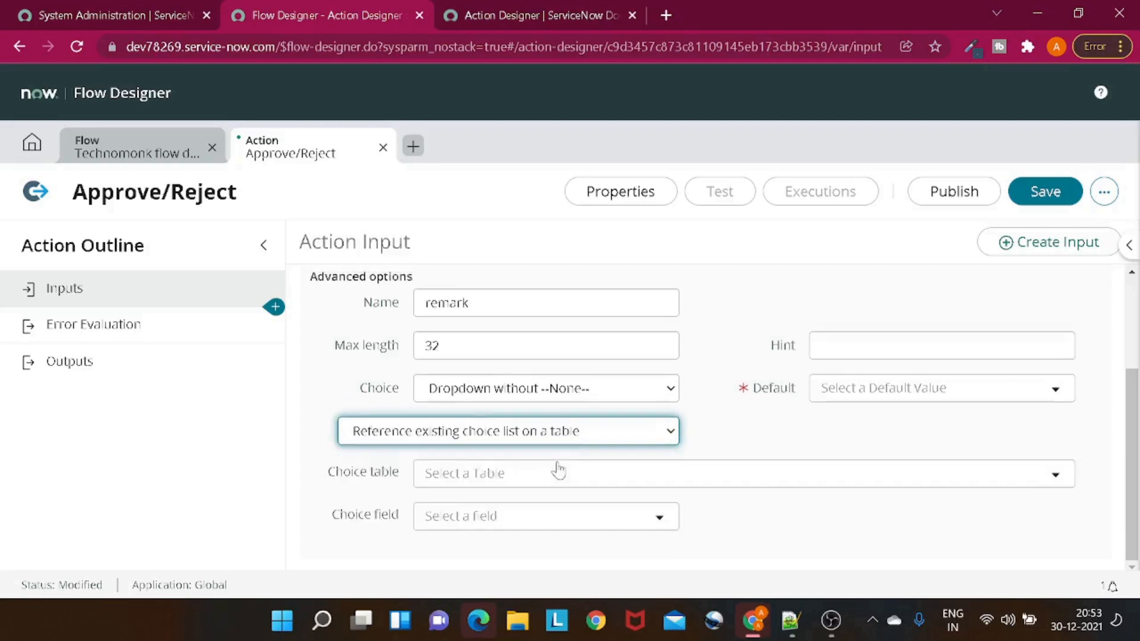
click(508, 483)
text(sys)
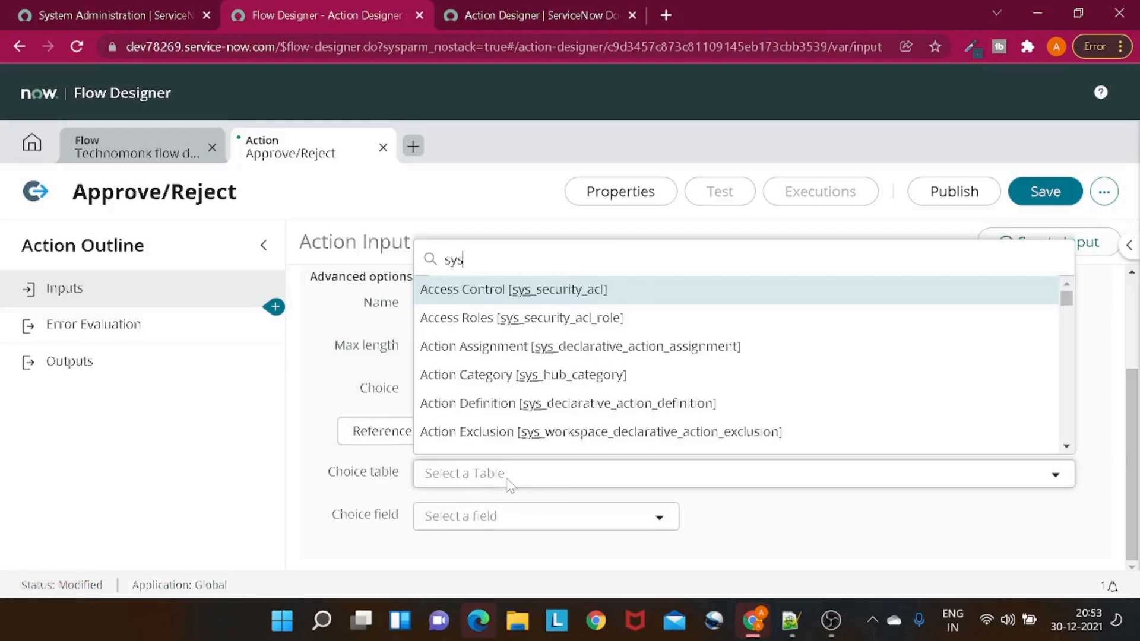
text(appro)
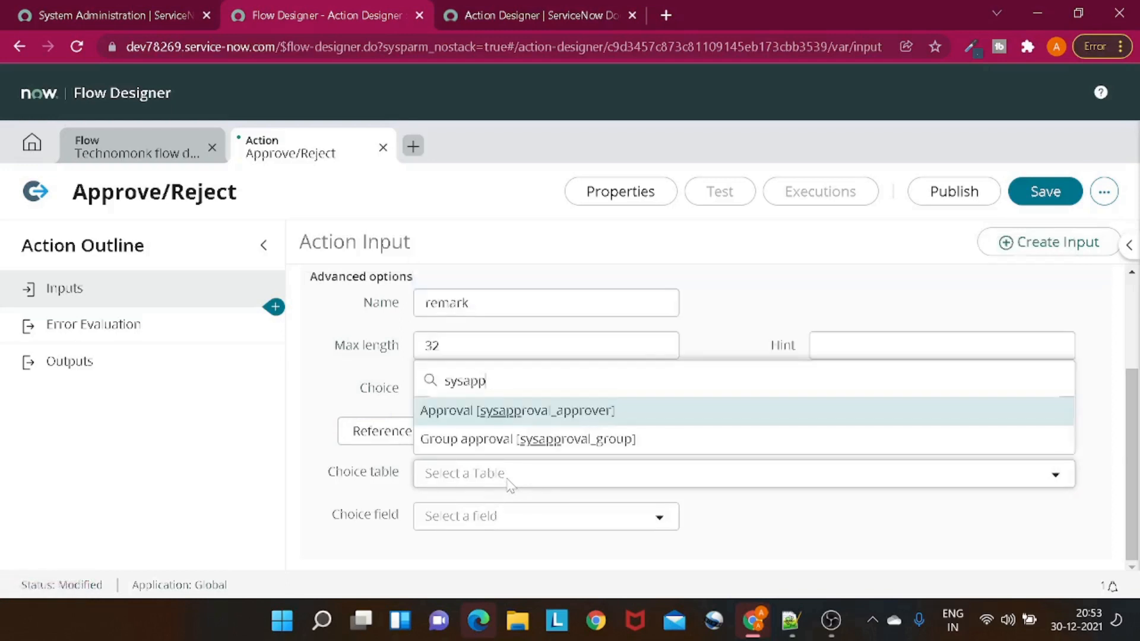
click(553, 419)
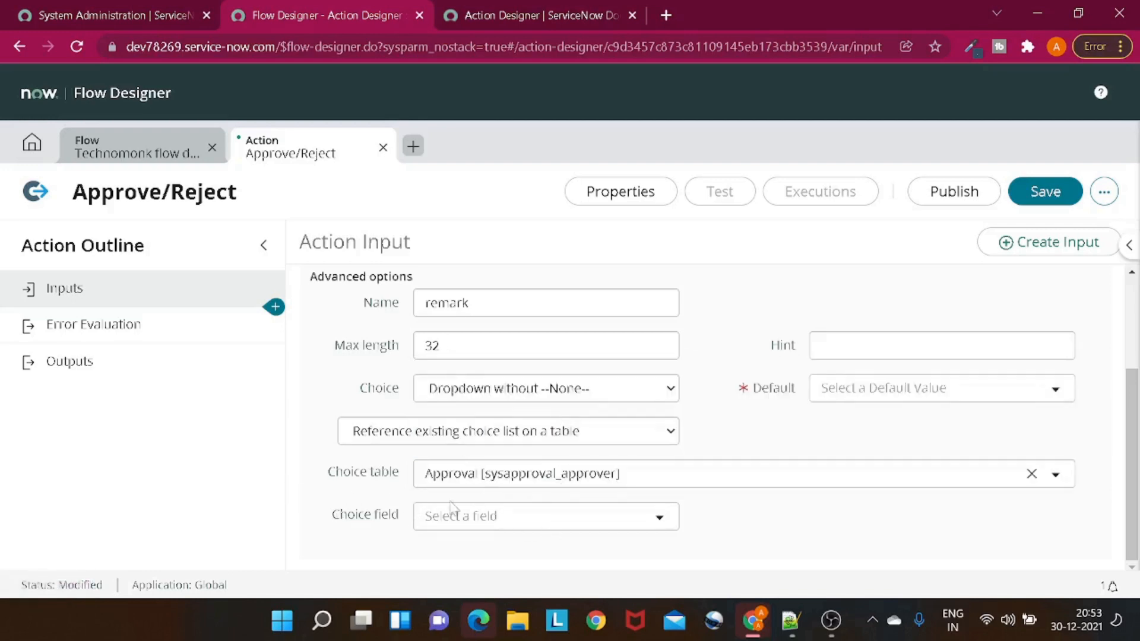
Step: Use State as the Remark input's choice field and set its default value to Requested
click(469, 522)
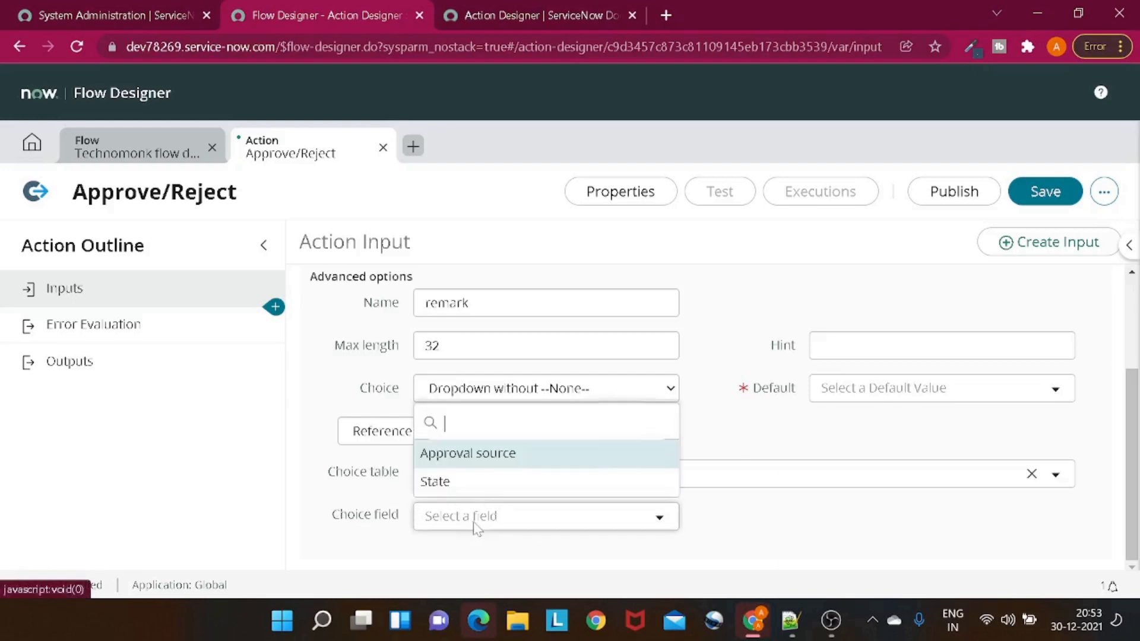
click(451, 483)
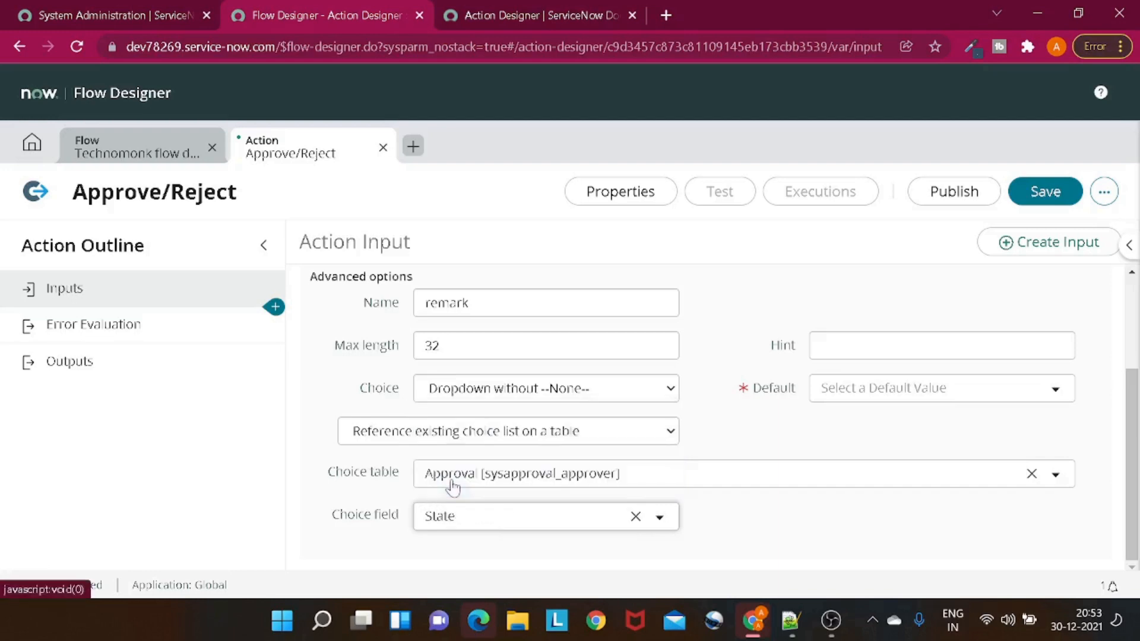
click(877, 392)
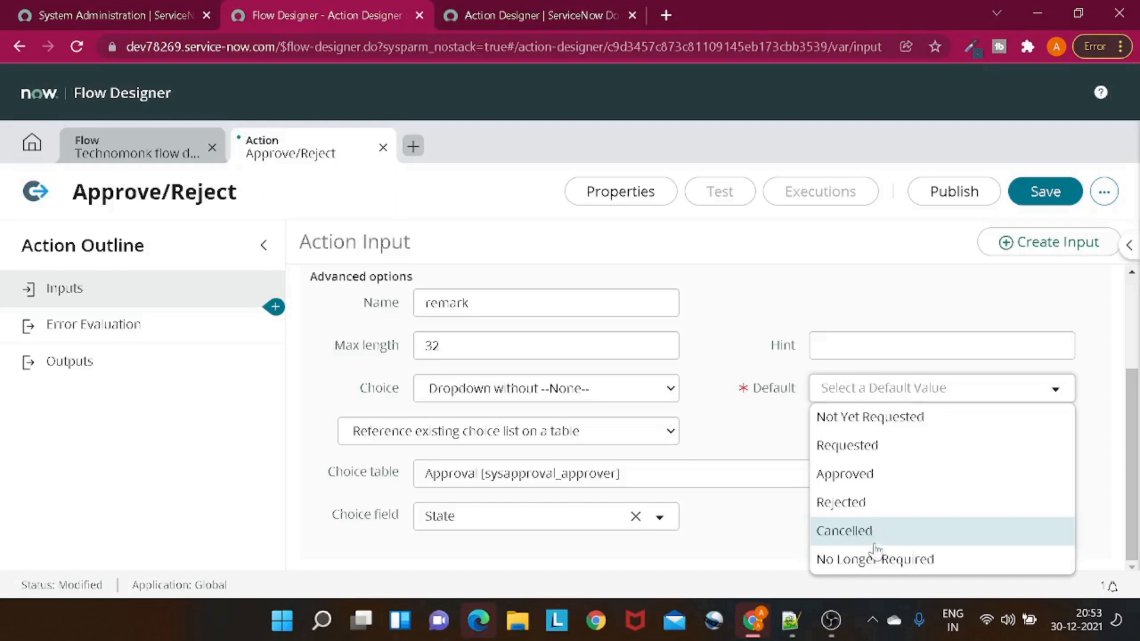
click(878, 459)
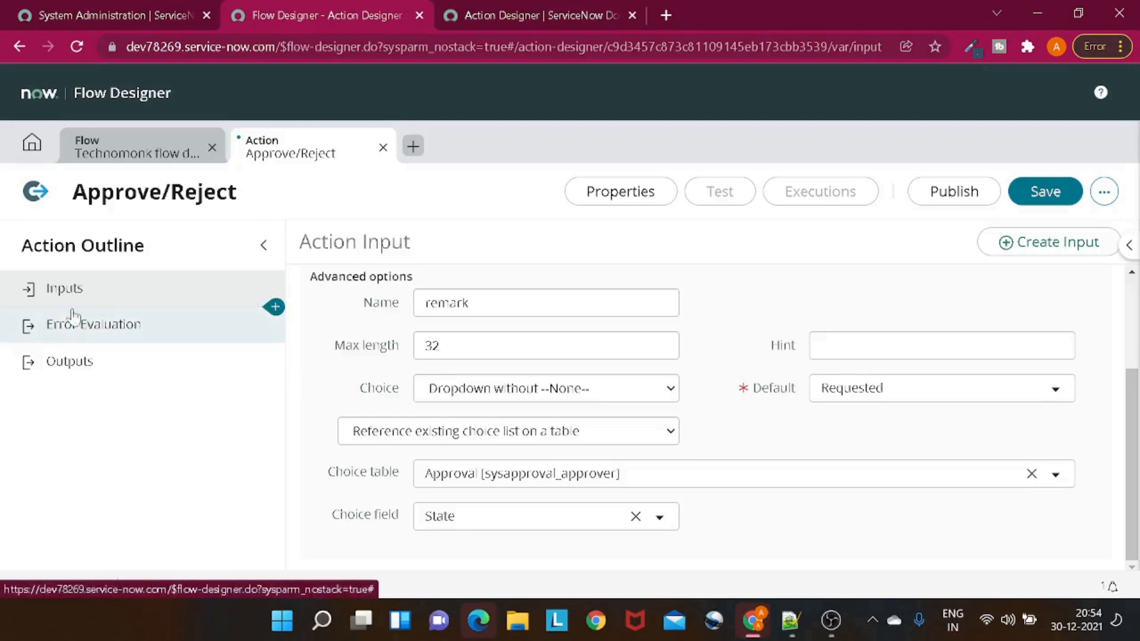
Step: Add a Look Up Record step to the action directly after the inputs
click(274, 307)
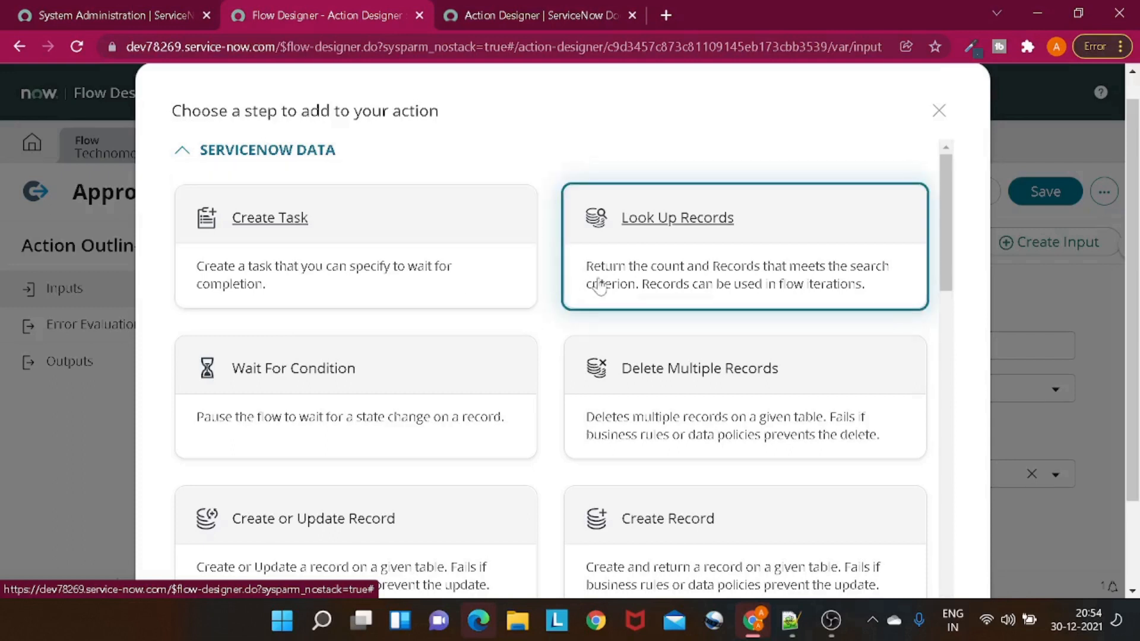
scroll(597, 285, down, 6)
scroll(564, 262, up, 3)
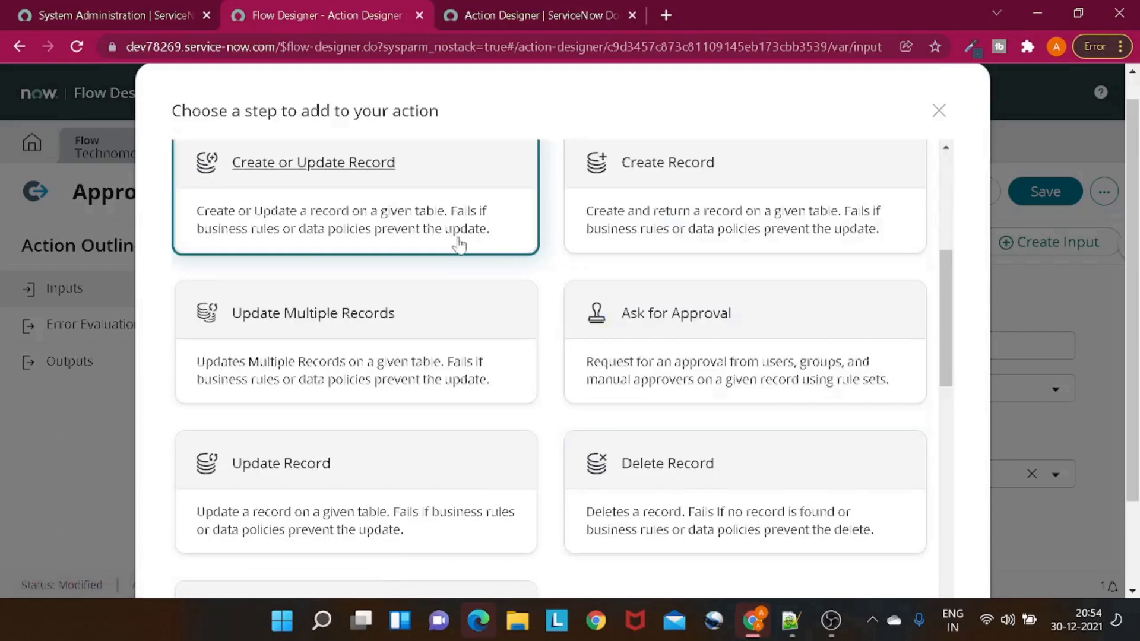
scroll(559, 252, up, 3)
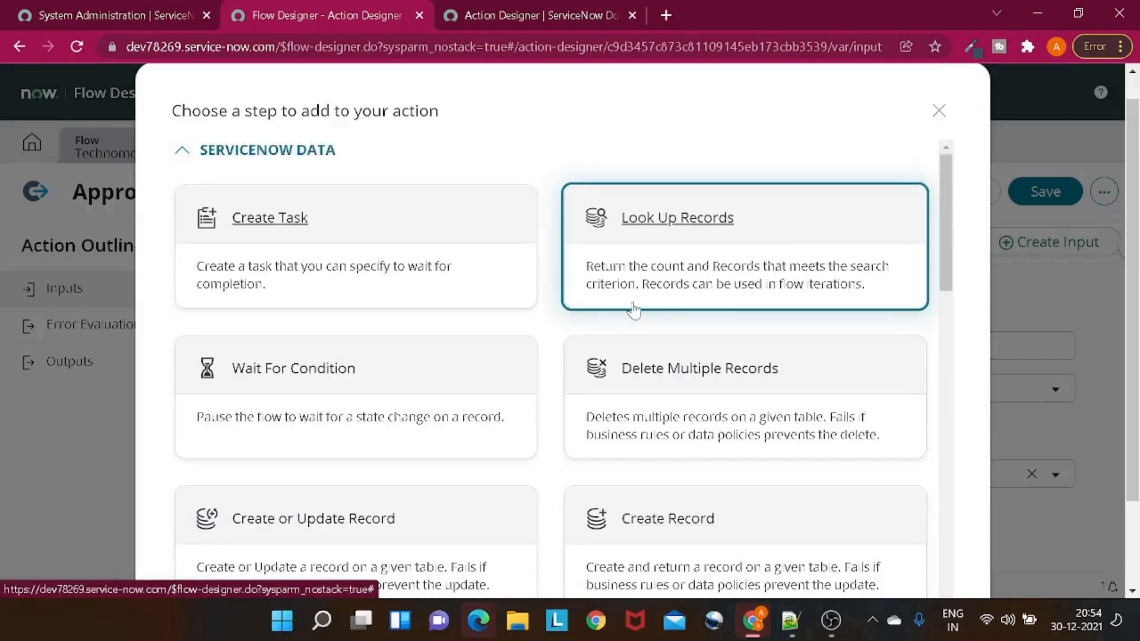
scroll(628, 309, down, 2)
scroll(627, 309, down, 5)
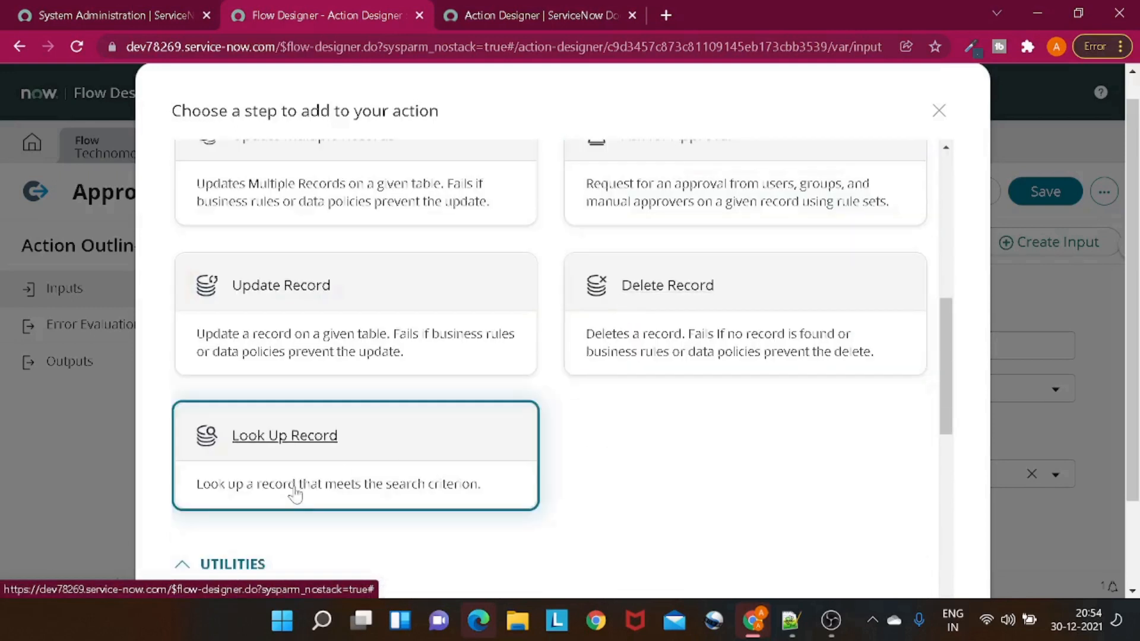
click(308, 457)
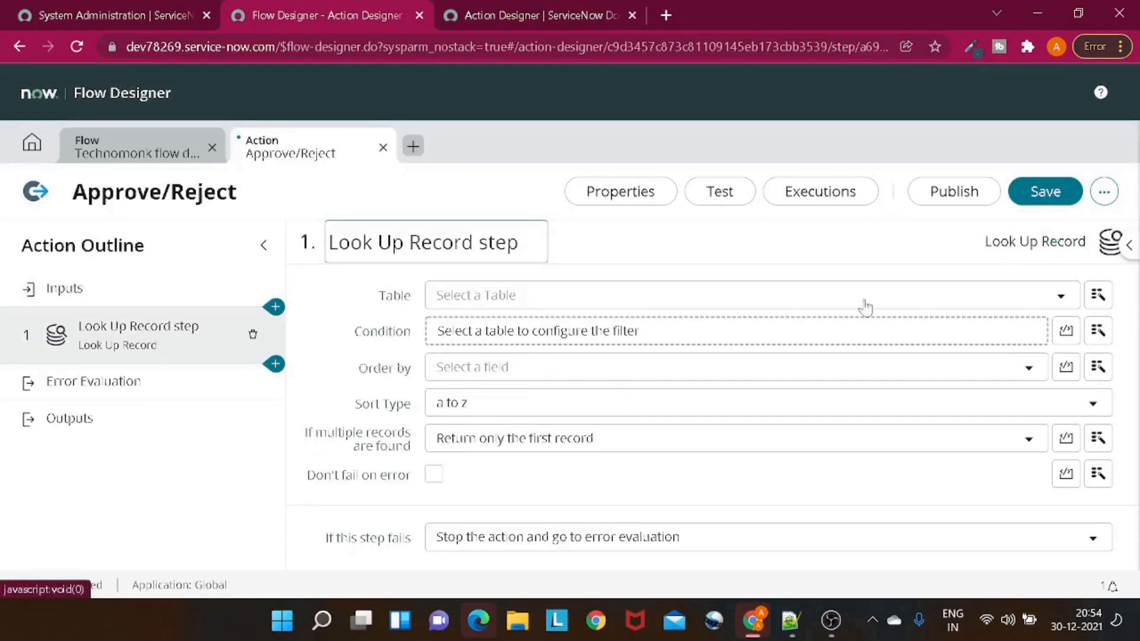
Step: Set the Look Up Record step's table to Approval [sysapproval_approver]
click(558, 296)
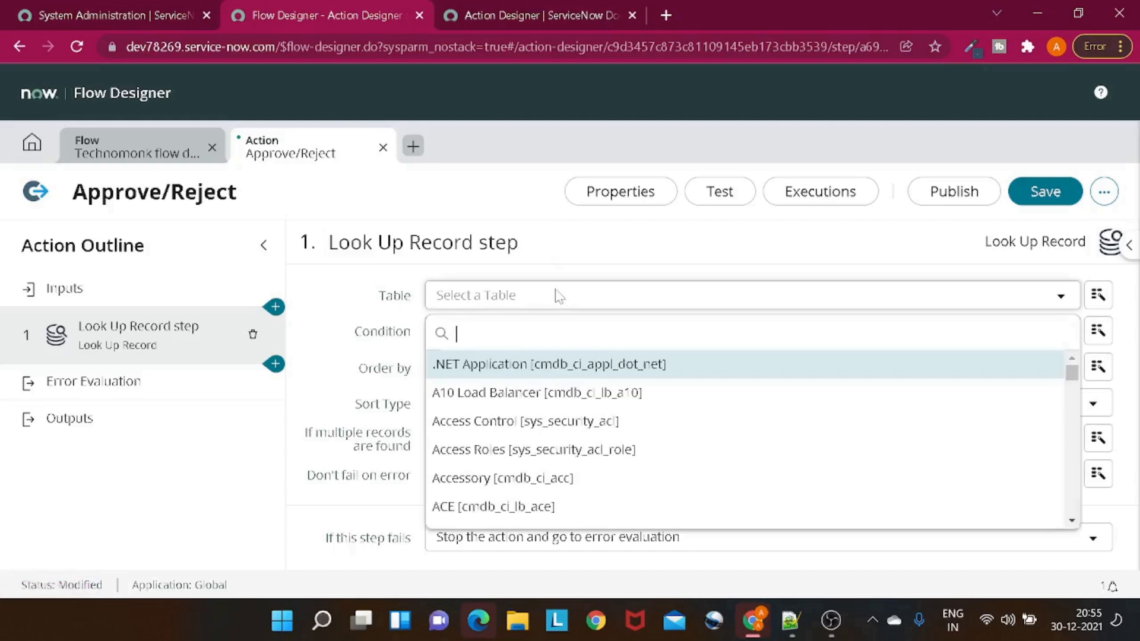
text(sysapp)
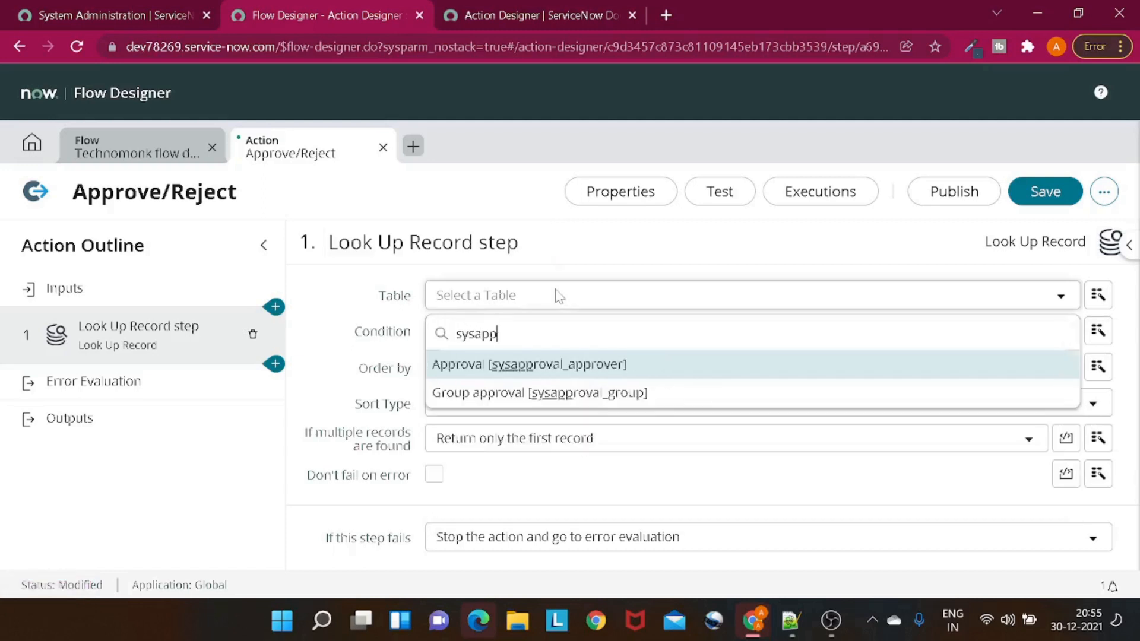
click(593, 369)
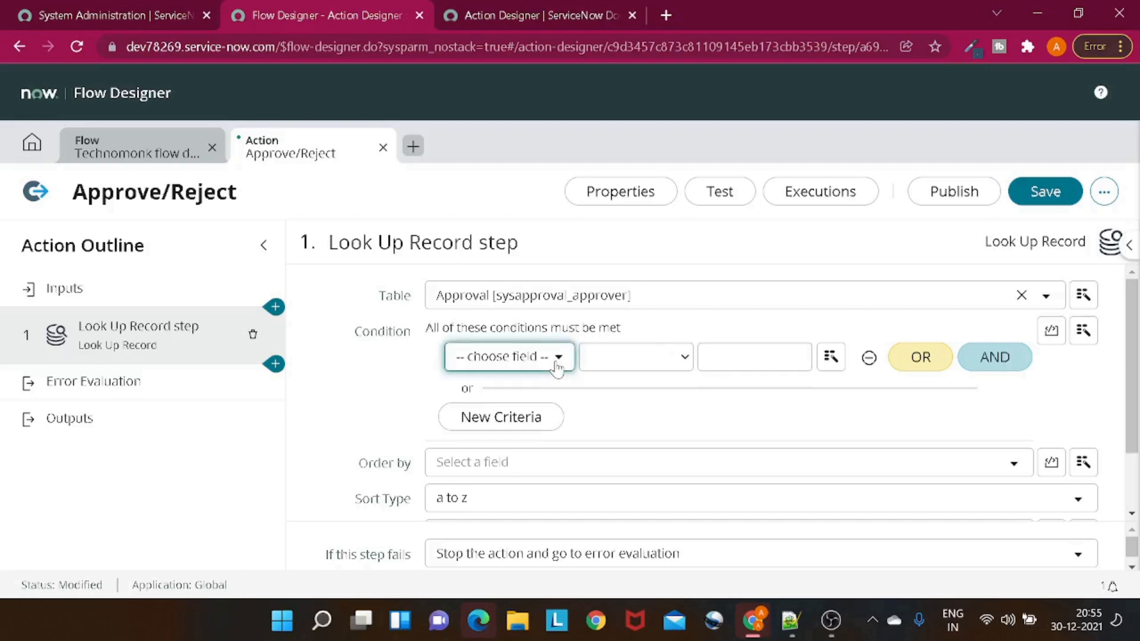
Step: Add a lookup condition requiring the Sys ID of Approval for to be the action's Record Sysid input
click(557, 359)
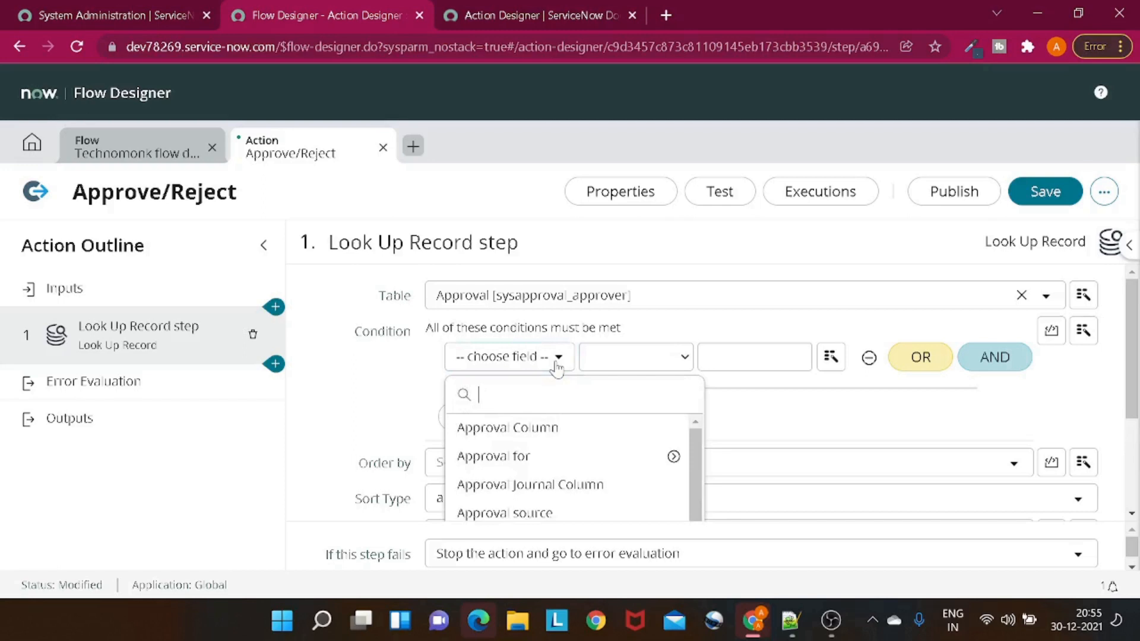
text(app)
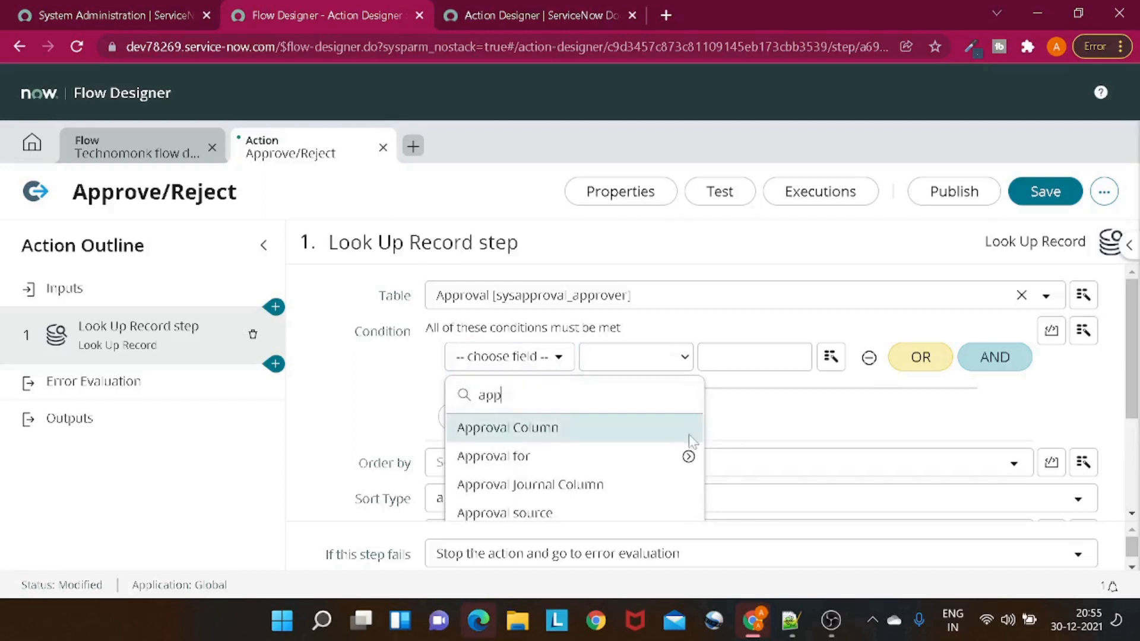
click(687, 457)
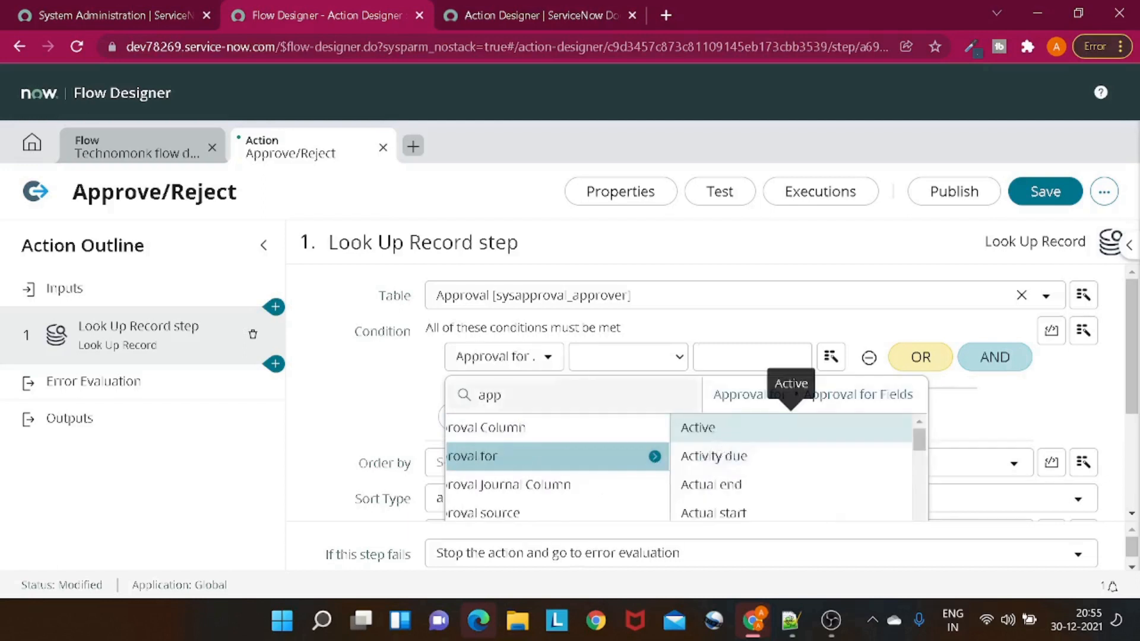
click(410, 415)
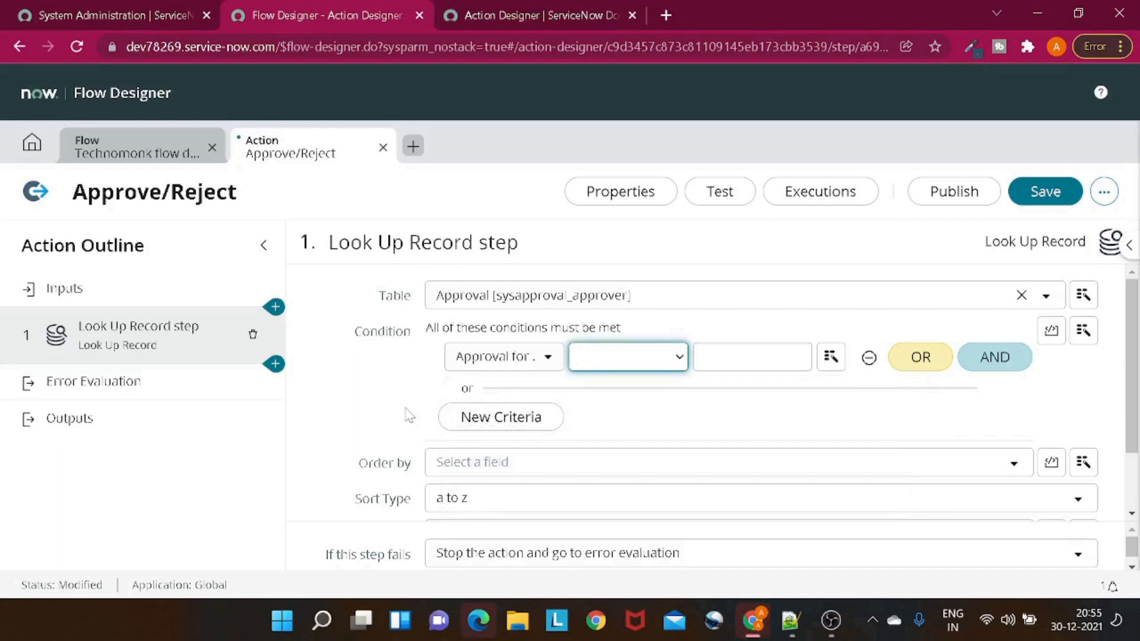
click(532, 368)
scroll(789, 472, down, 8)
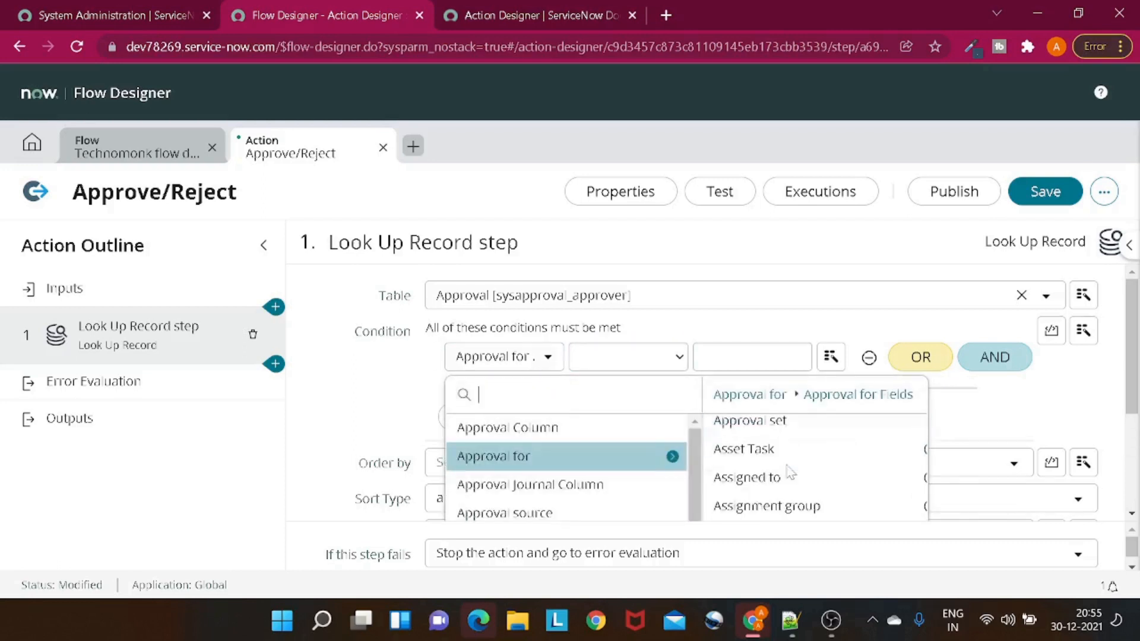
text(s)
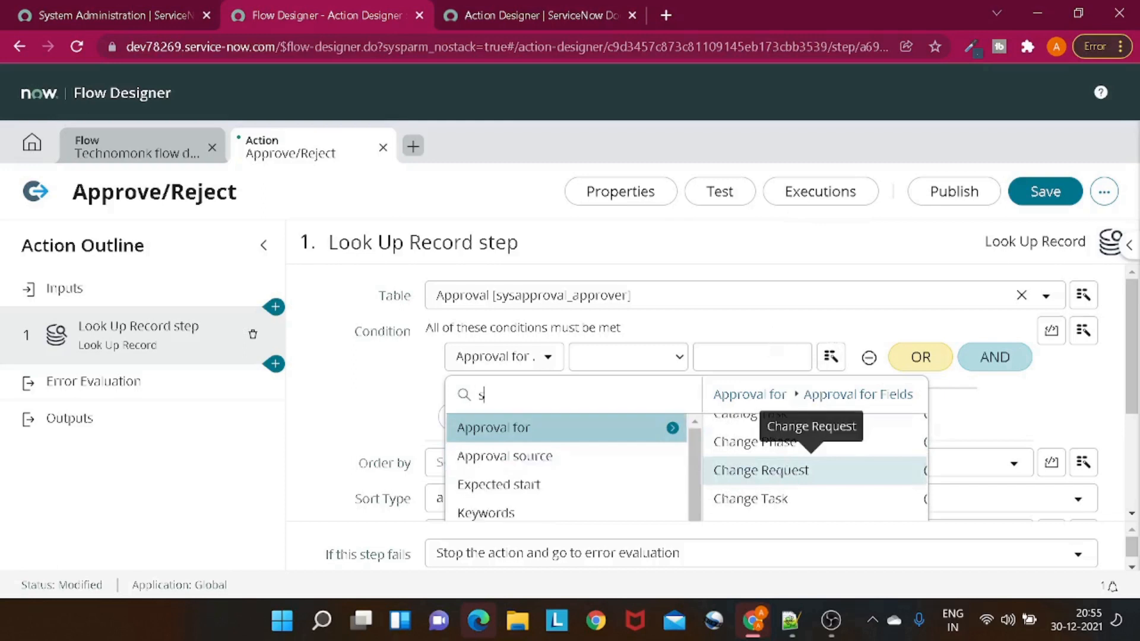
text(y)
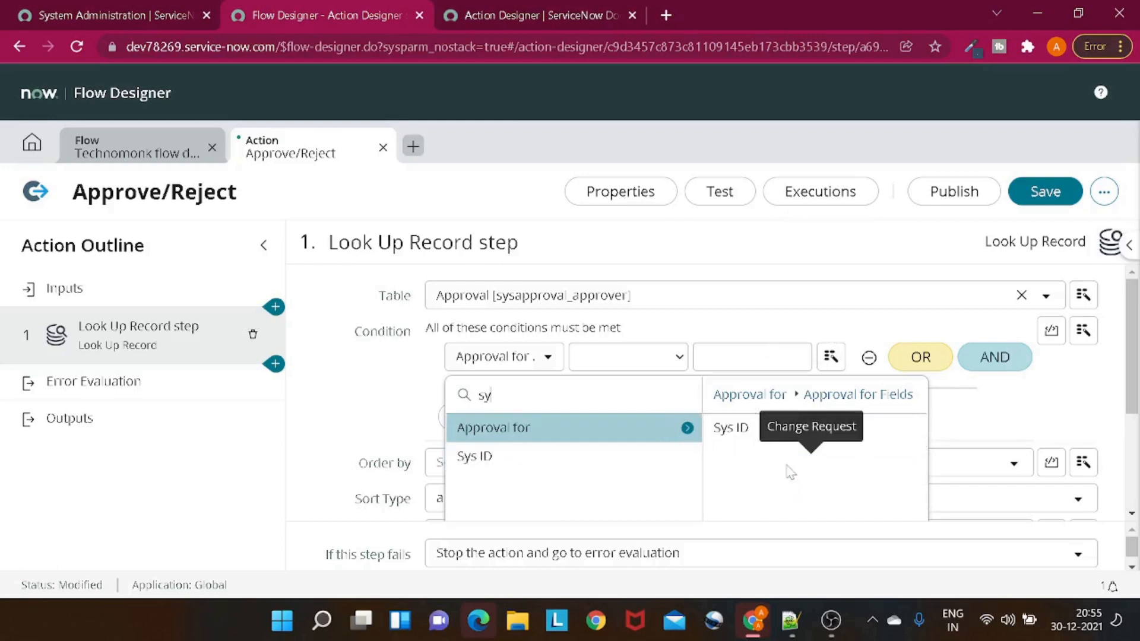
click(736, 428)
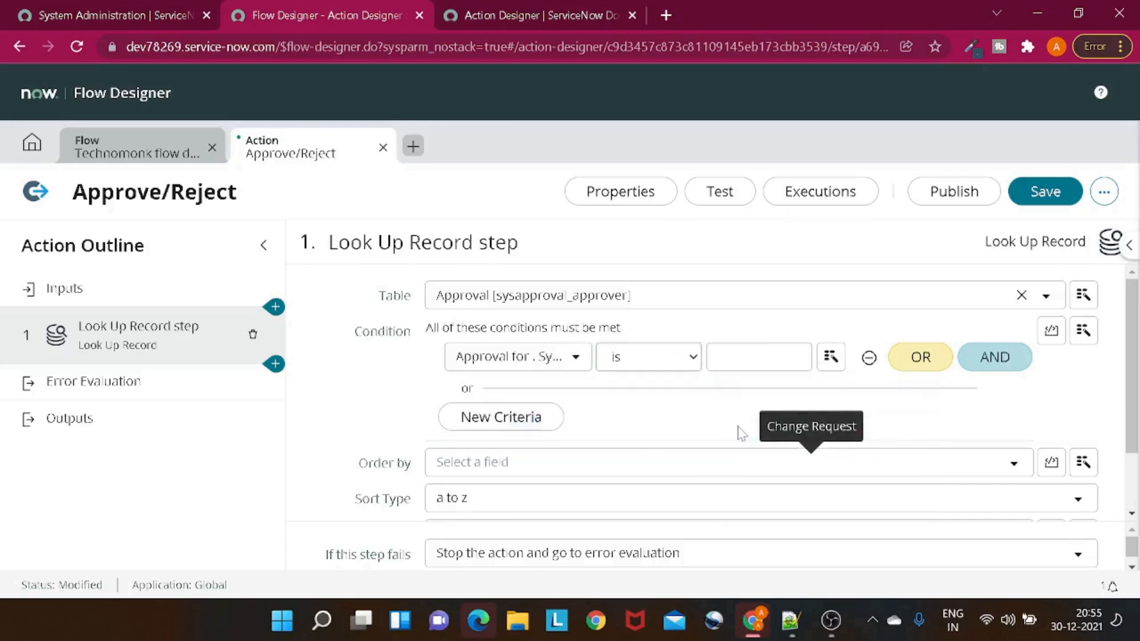
click(831, 356)
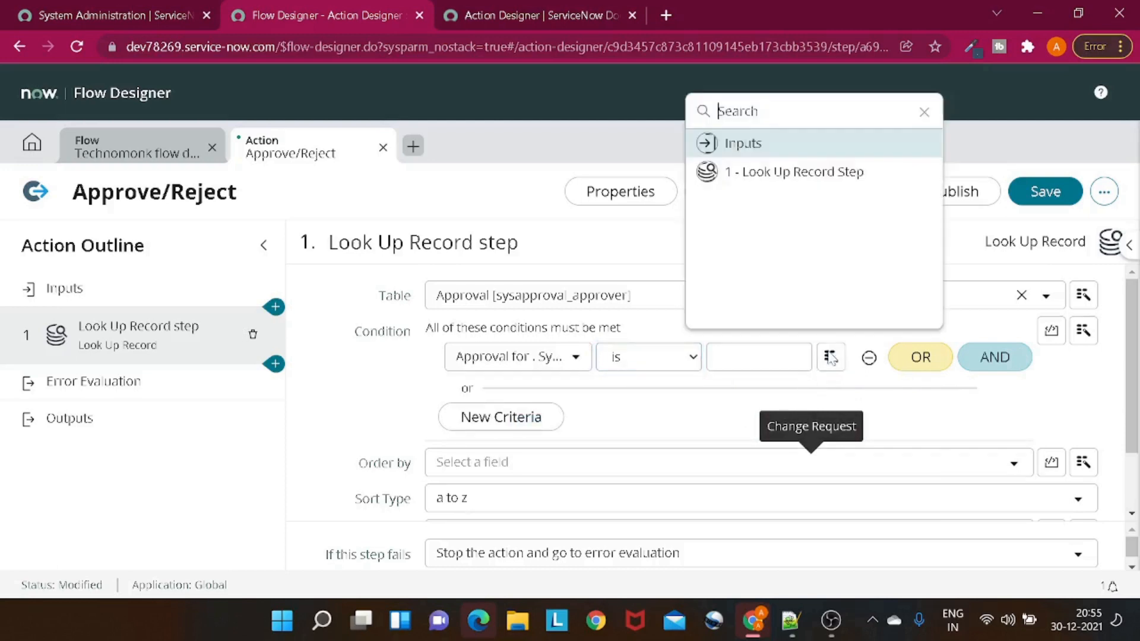
click(775, 146)
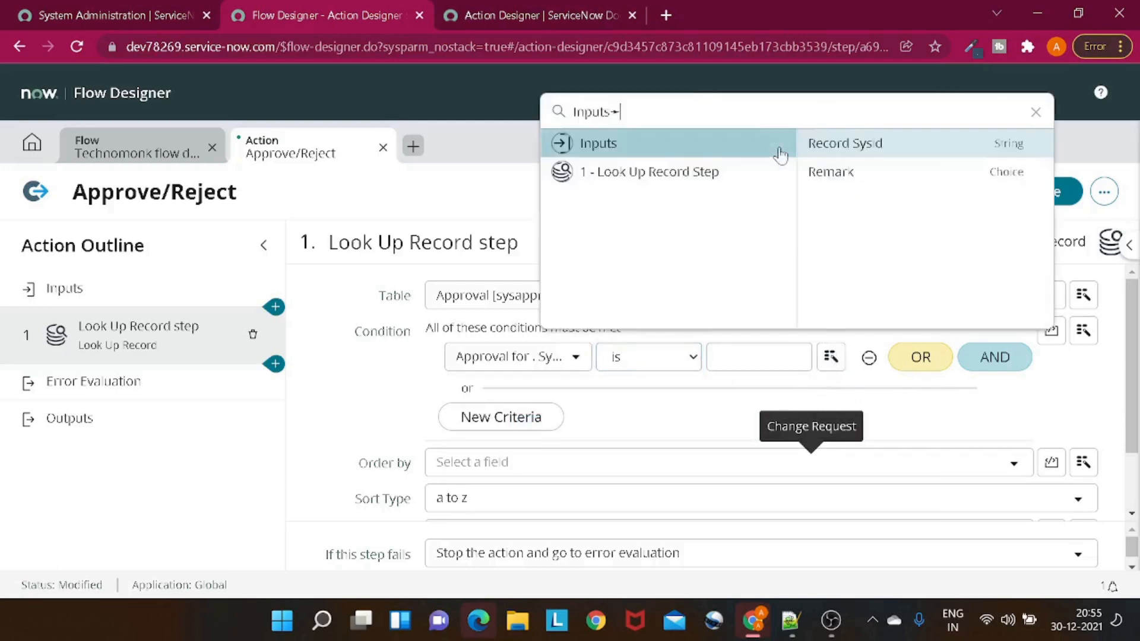
click(862, 149)
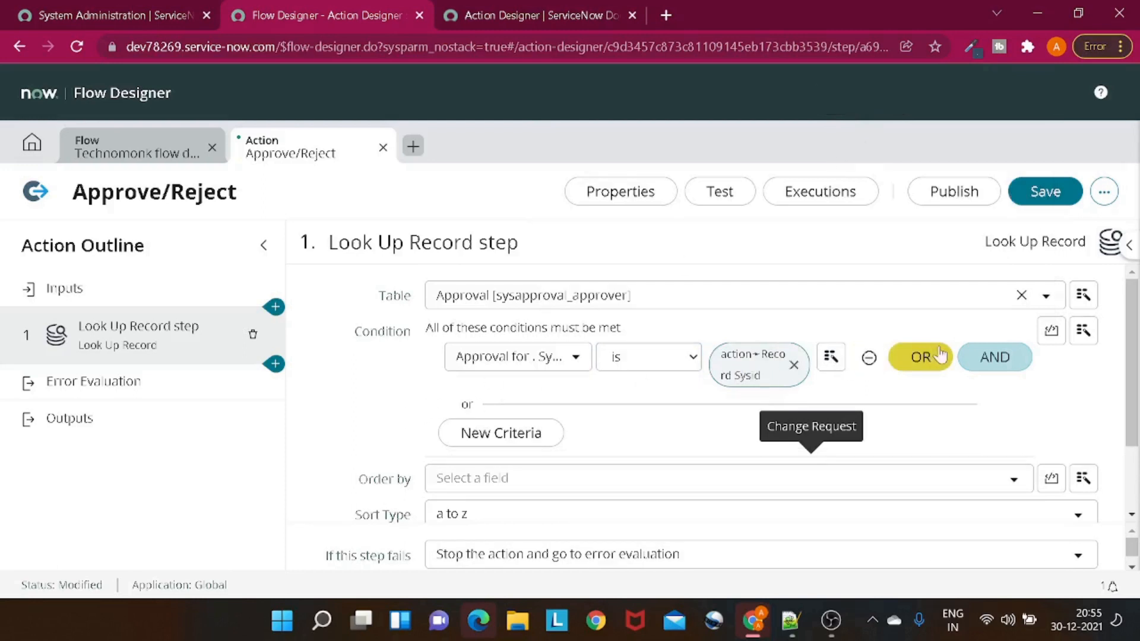
Step: Add an AND condition to the lookup requiring State is Requested
click(991, 364)
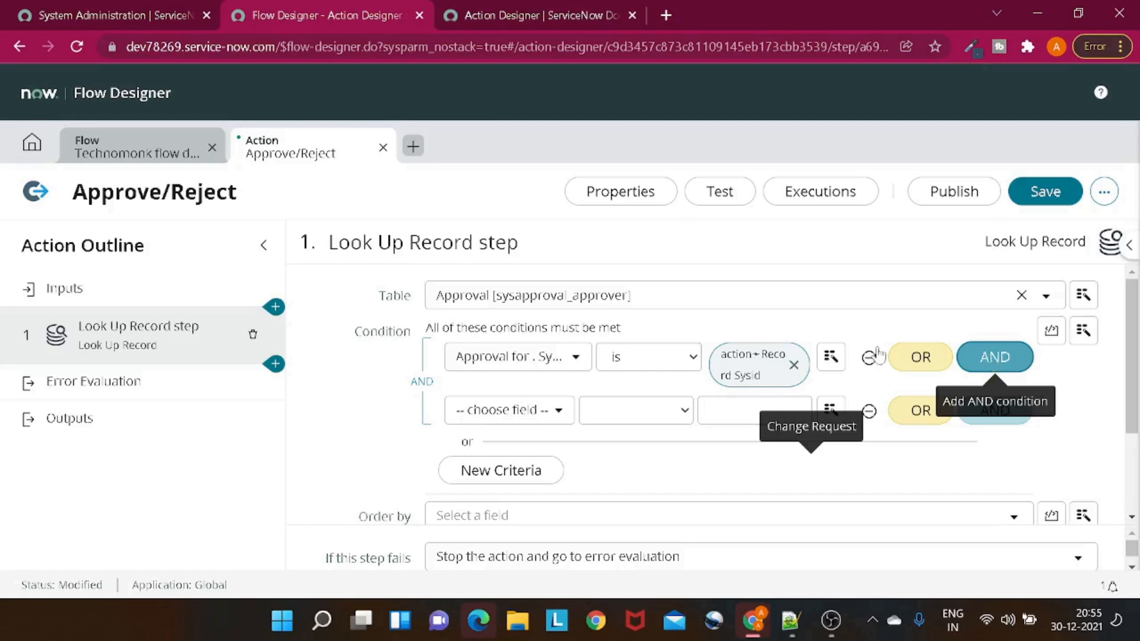
click(508, 417)
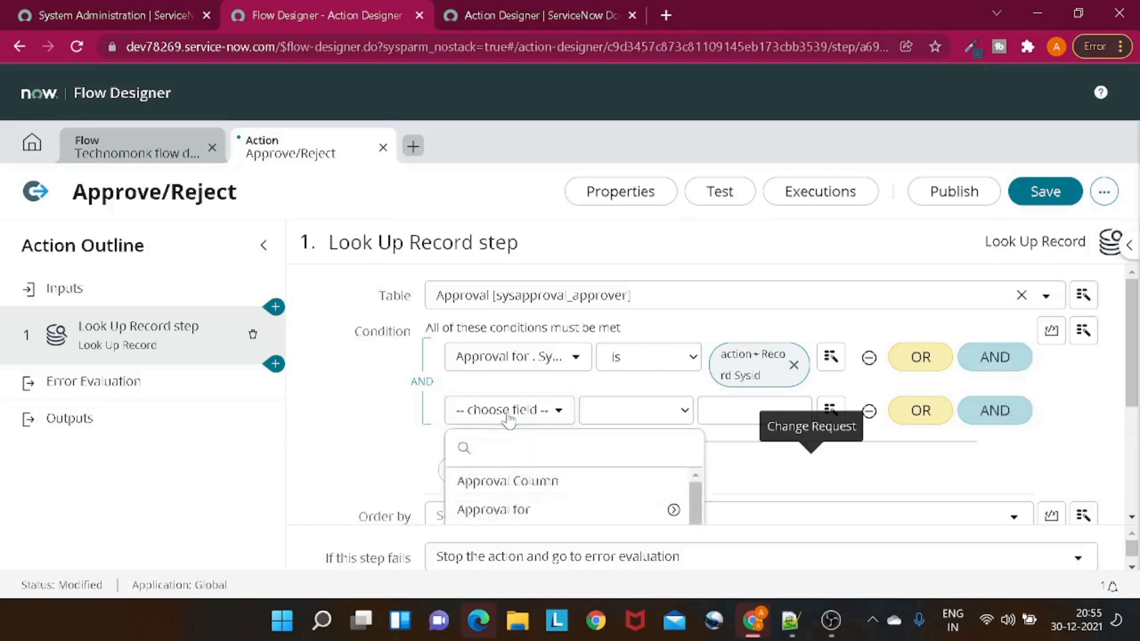
text(stat)
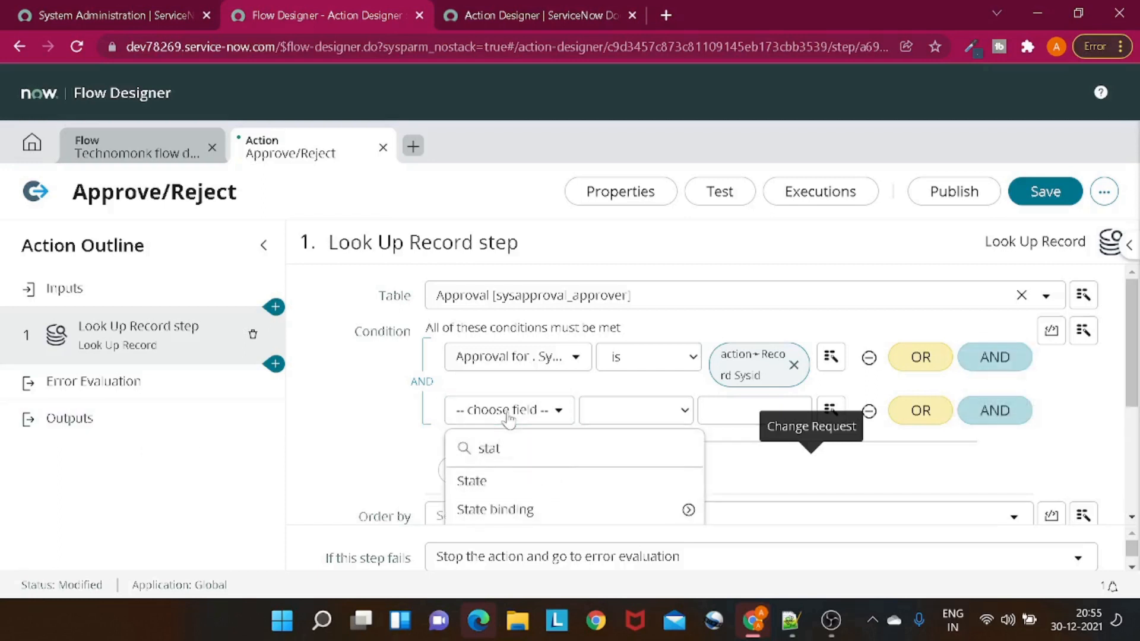
click(524, 478)
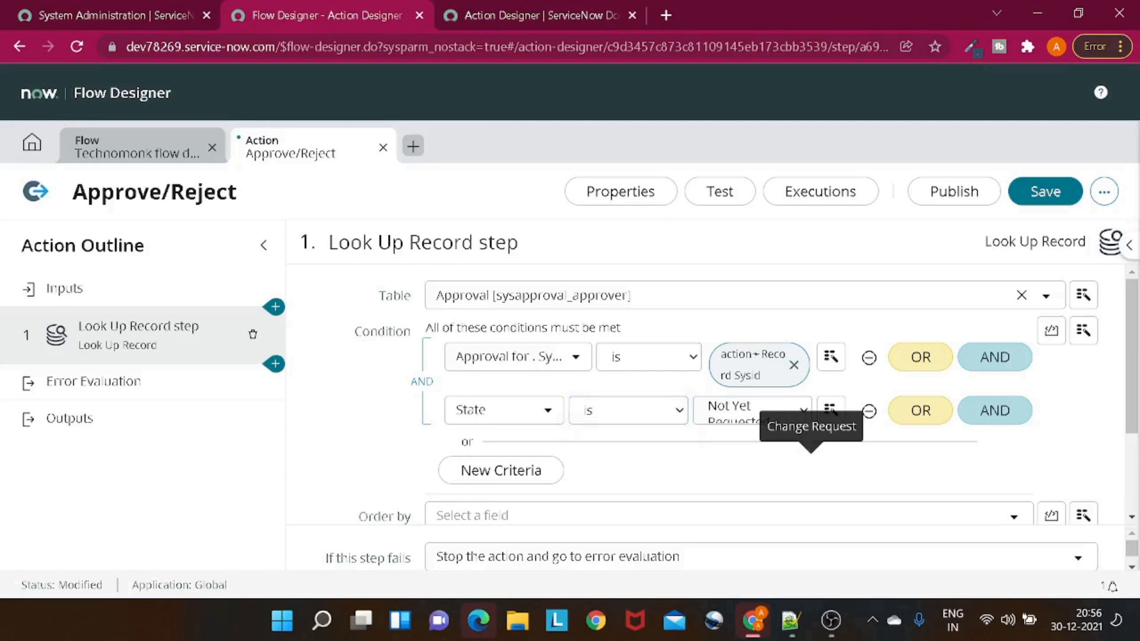
click(810, 406)
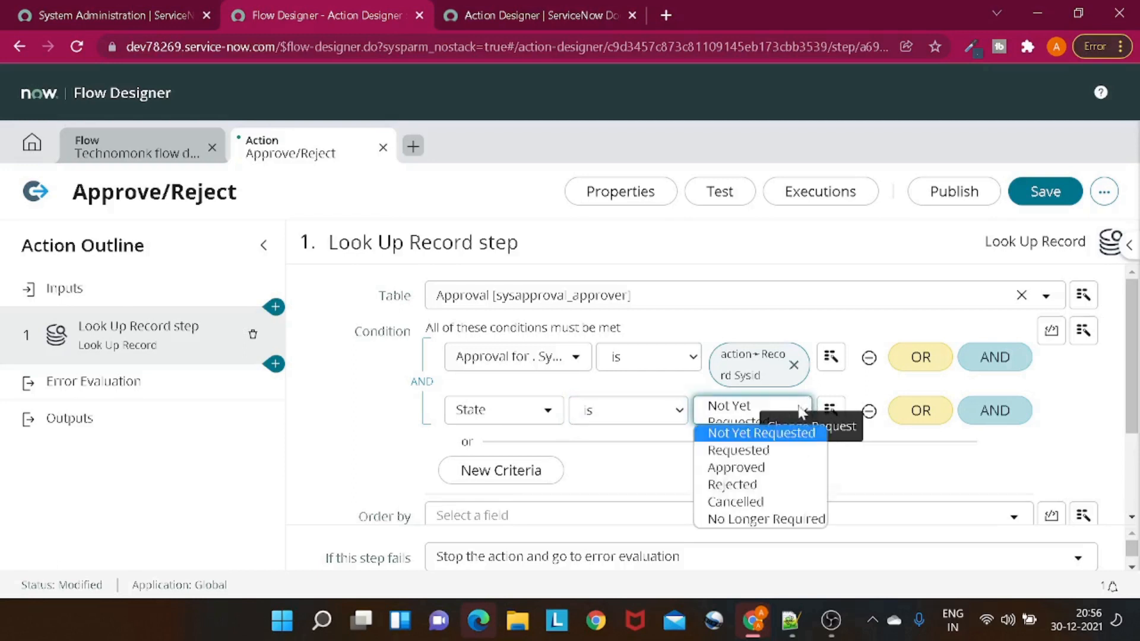
click(745, 449)
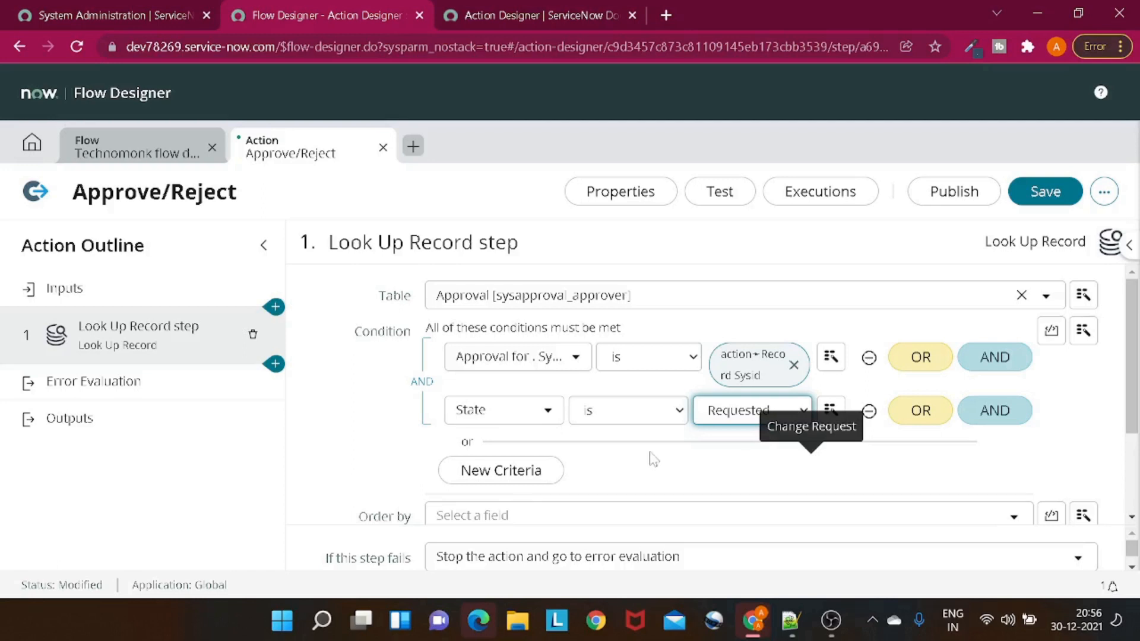
Step: Order the looked-up approval records by the Created field
scroll(650, 458, down, 2)
scroll(650, 460, up, 1)
scroll(650, 460, up, 1)
scroll(649, 460, down, 3)
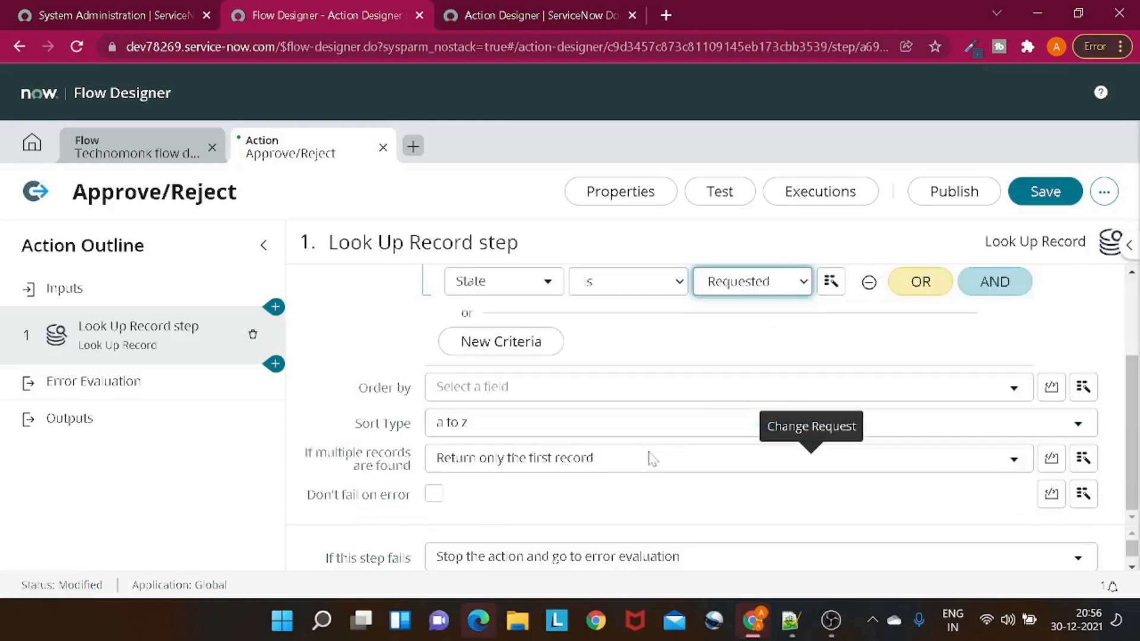
click(499, 387)
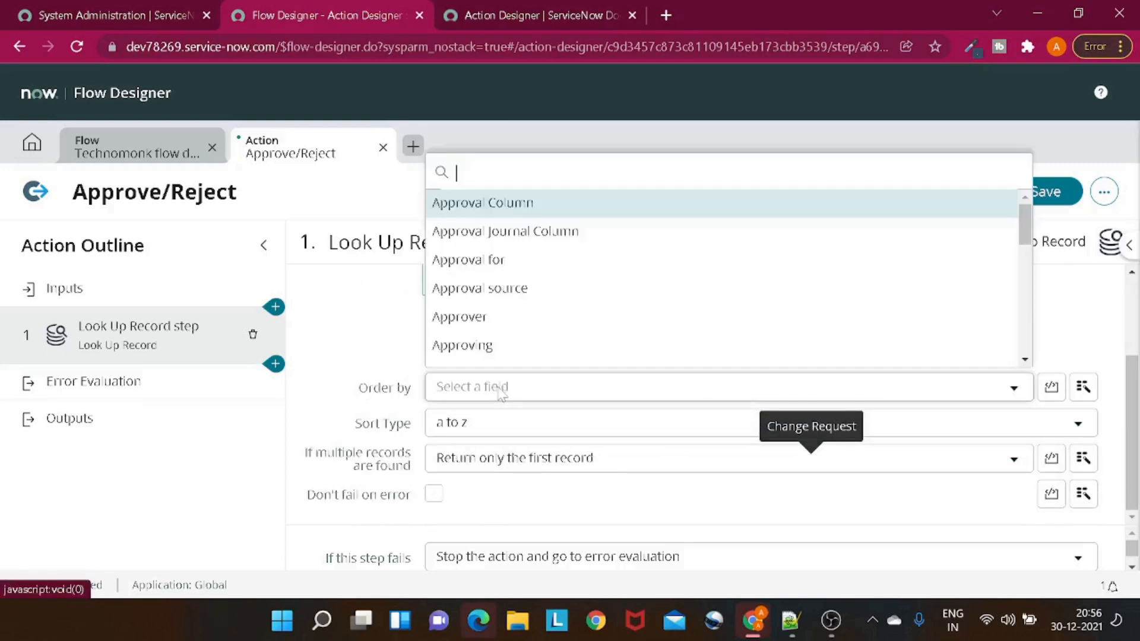
scroll(508, 369, down, 1)
text(cre)
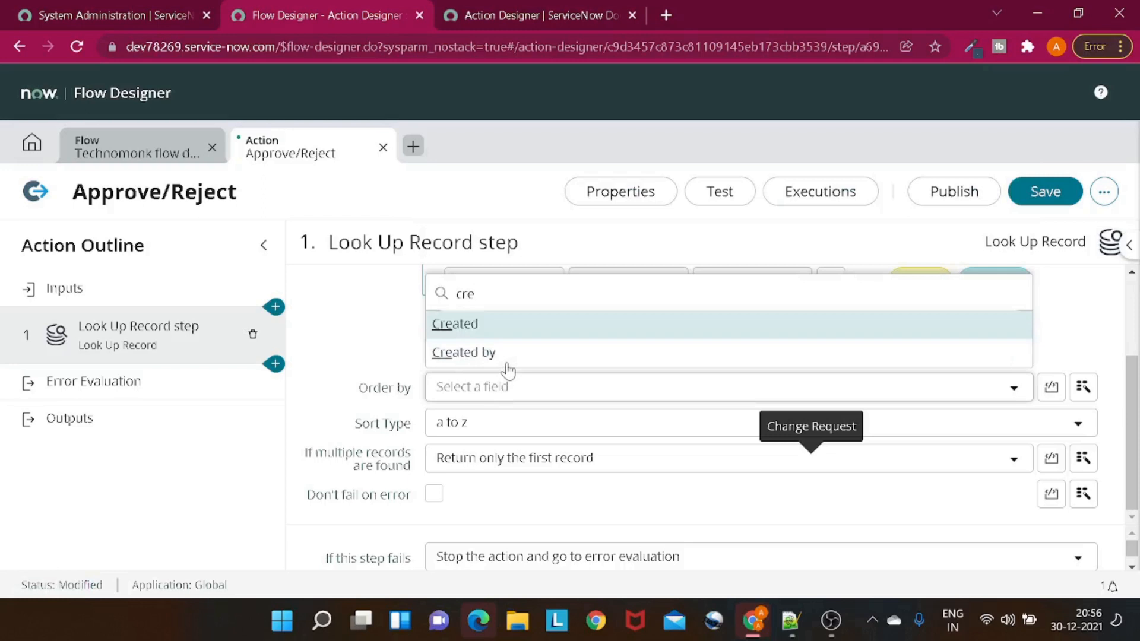
click(521, 331)
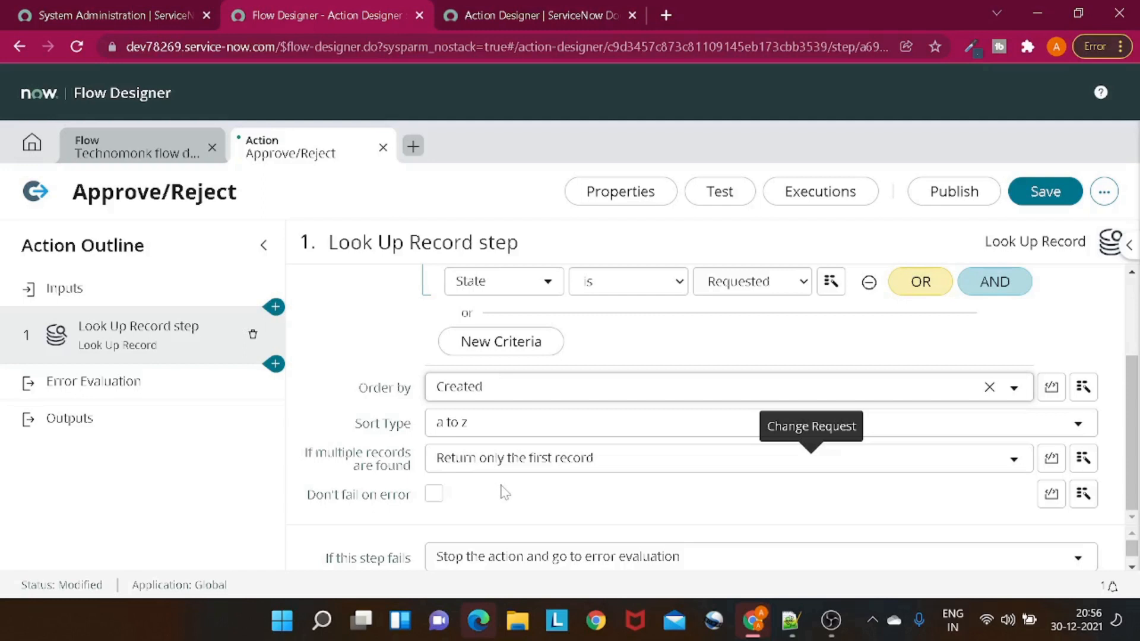
Step: Add an Update Record step to the action directly after the Look Up Record step
key(ctrl+minus)
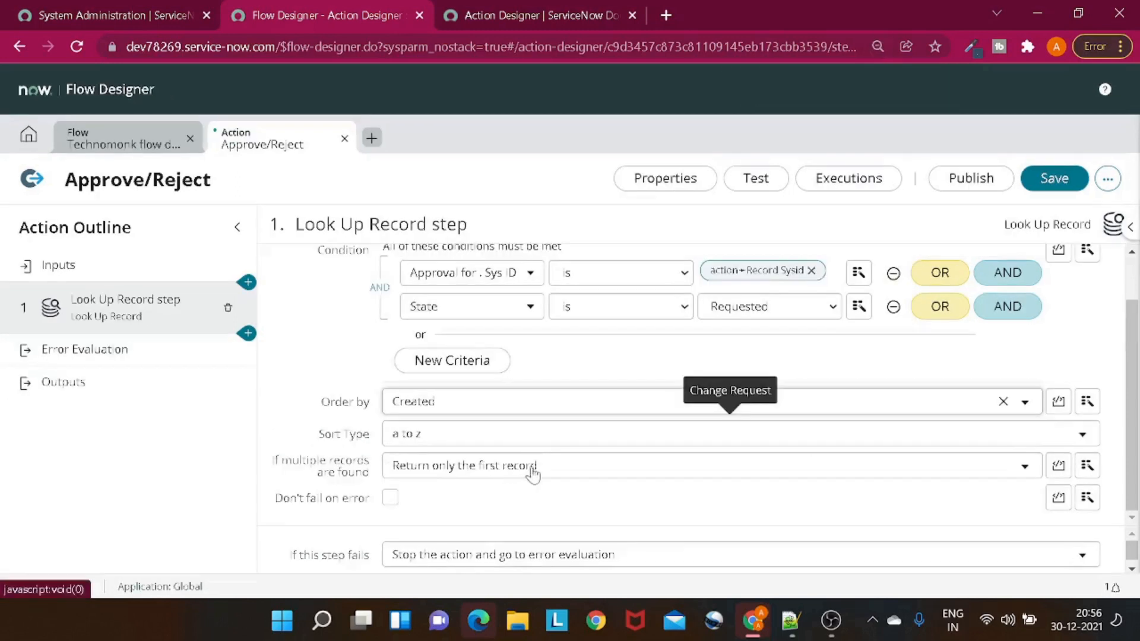
scroll(533, 475, up, 1)
scroll(532, 475, down, 1)
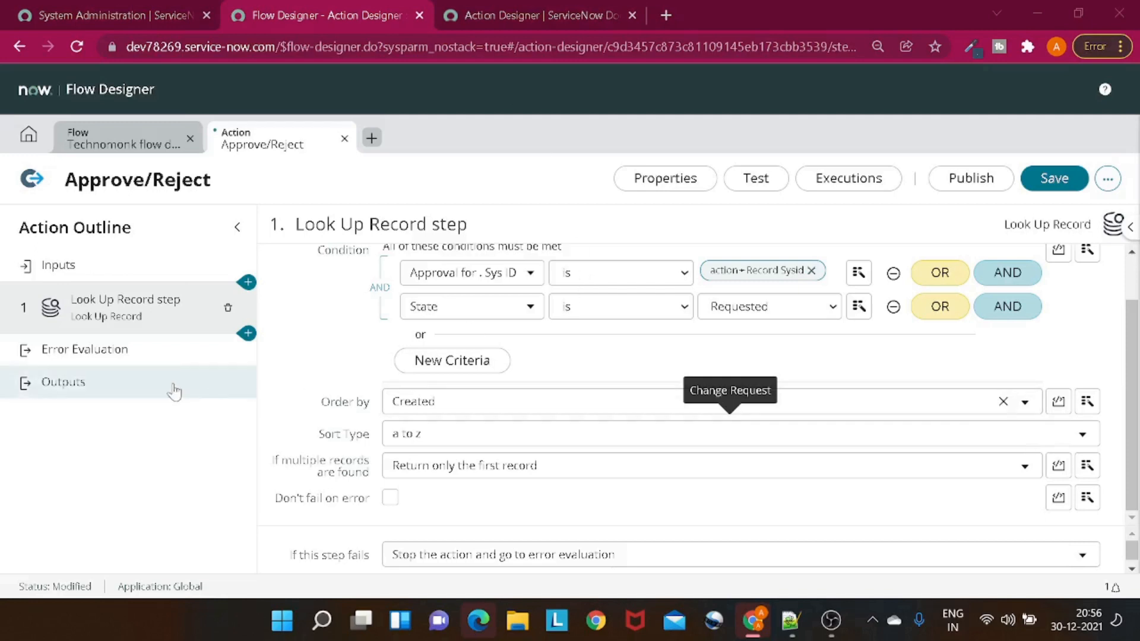
click(248, 333)
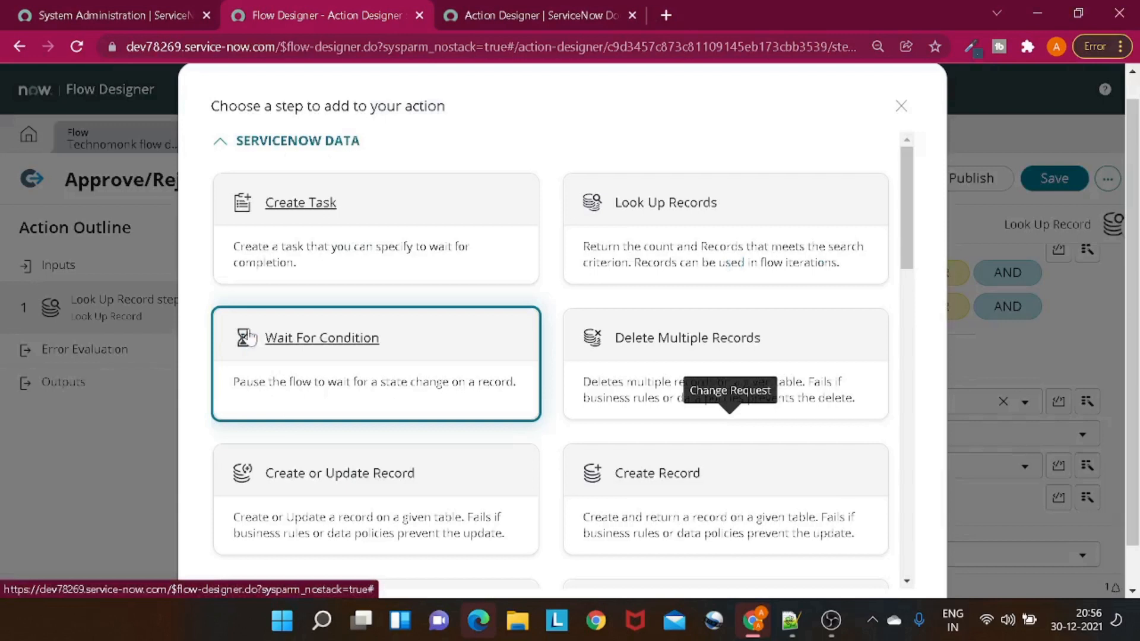
scroll(346, 318, down, 2)
scroll(349, 318, down, 2)
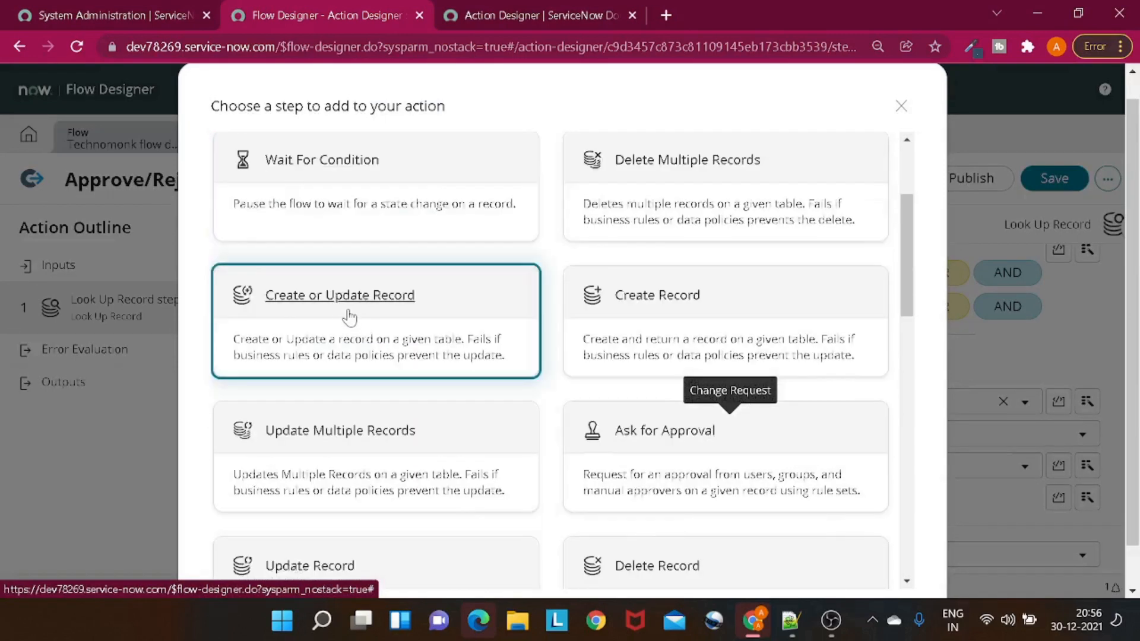
scroll(581, 404, down, 6)
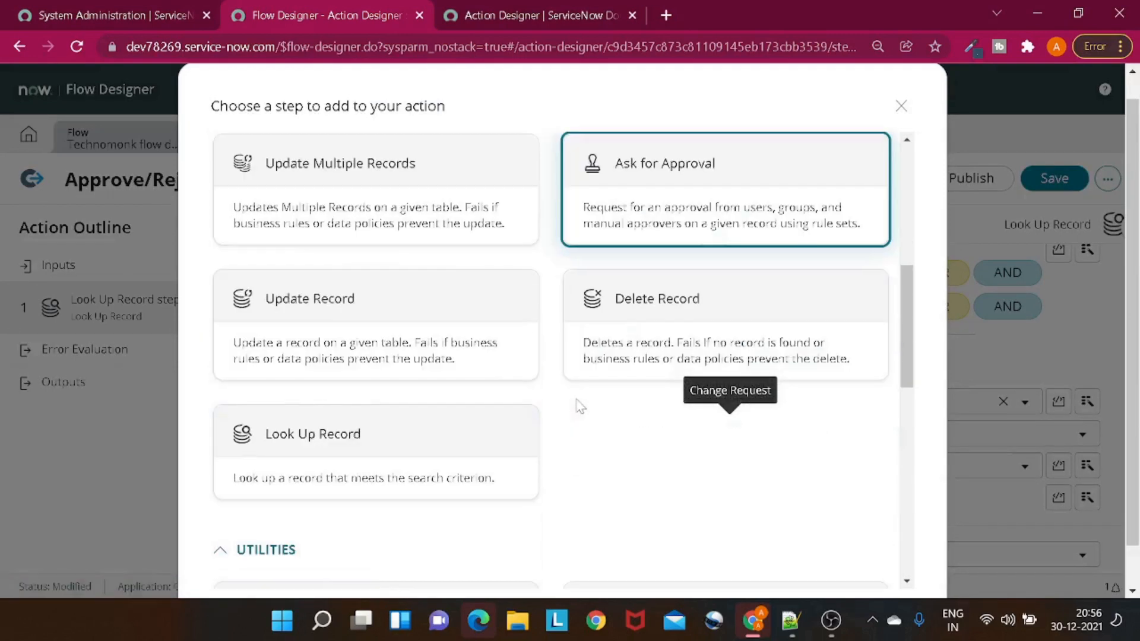
scroll(546, 409, up, 2)
click(292, 429)
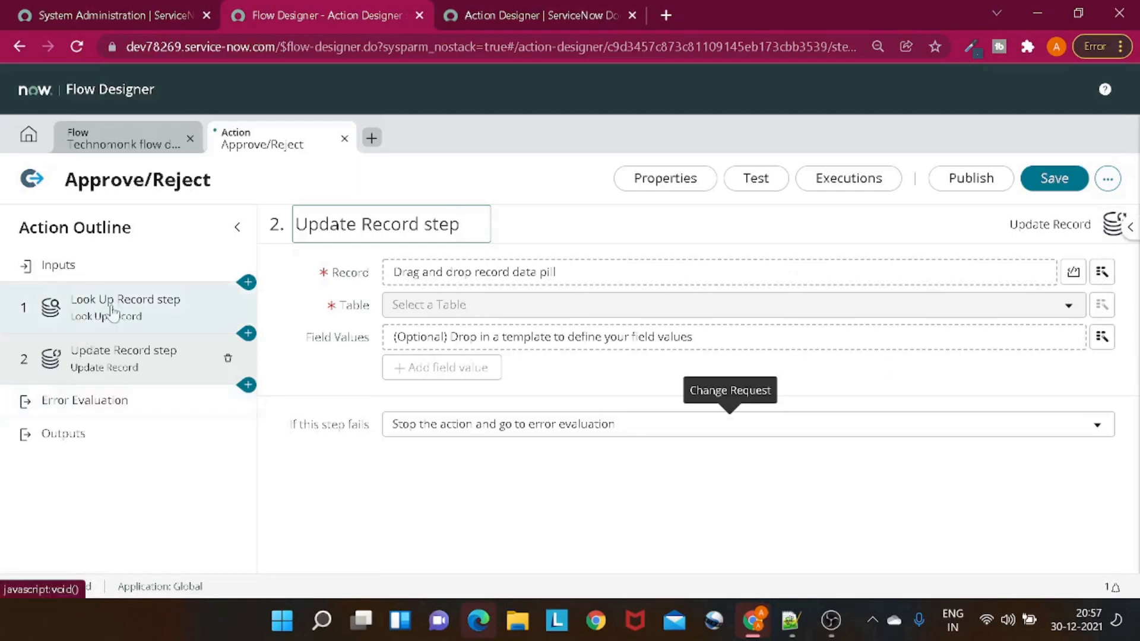
Step: Set the record of the Update Record step to the Approval Record from the Look Up Record step
click(1101, 282)
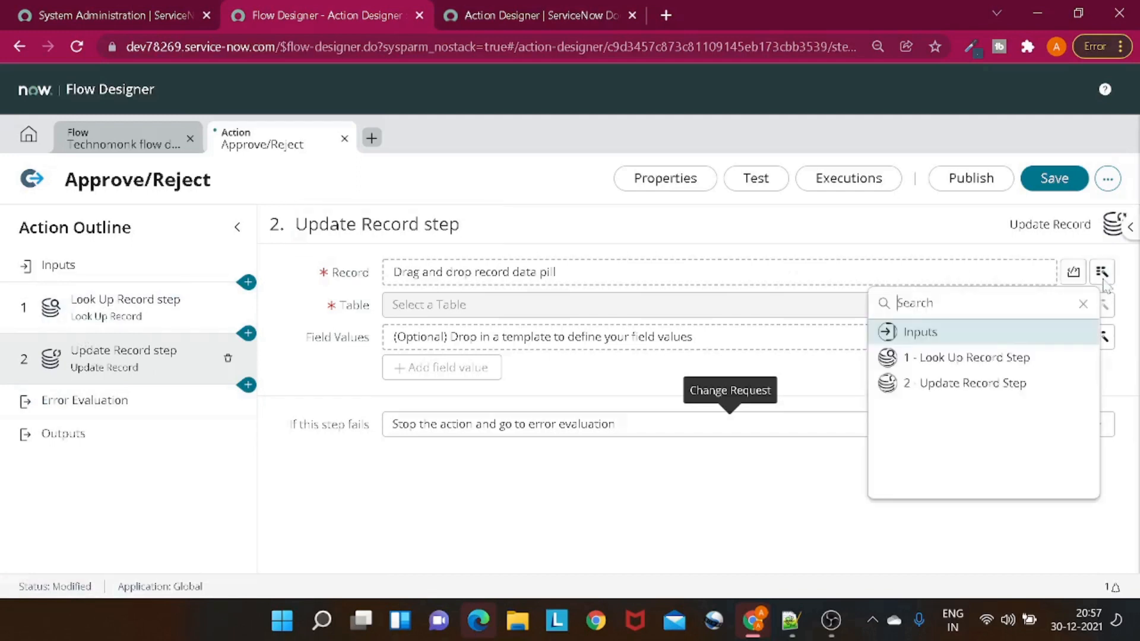
click(999, 367)
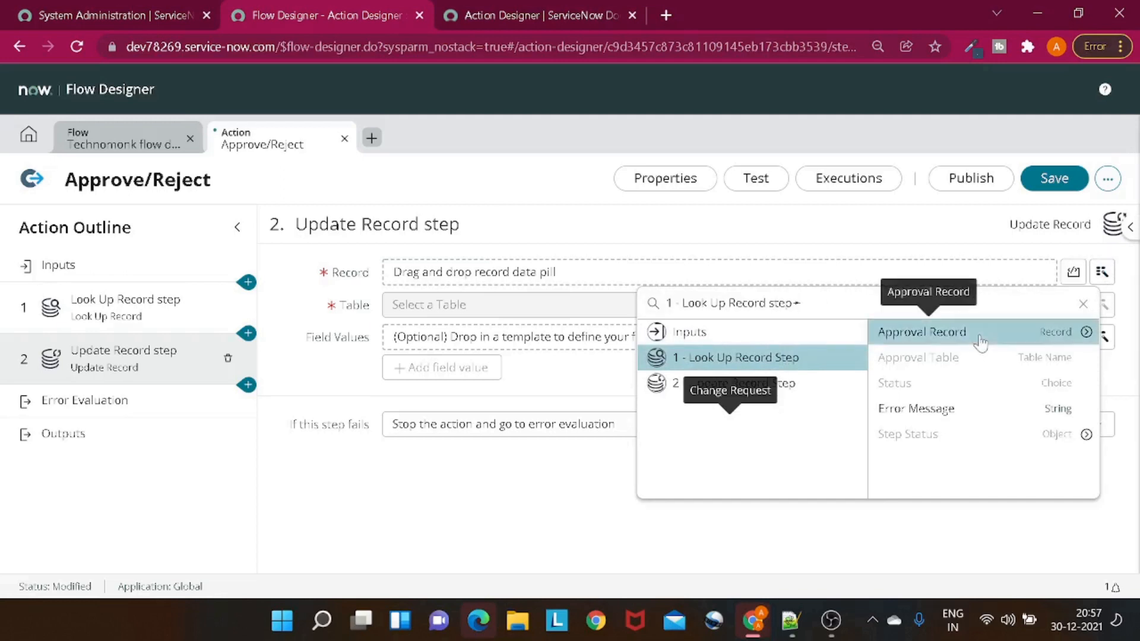
click(980, 343)
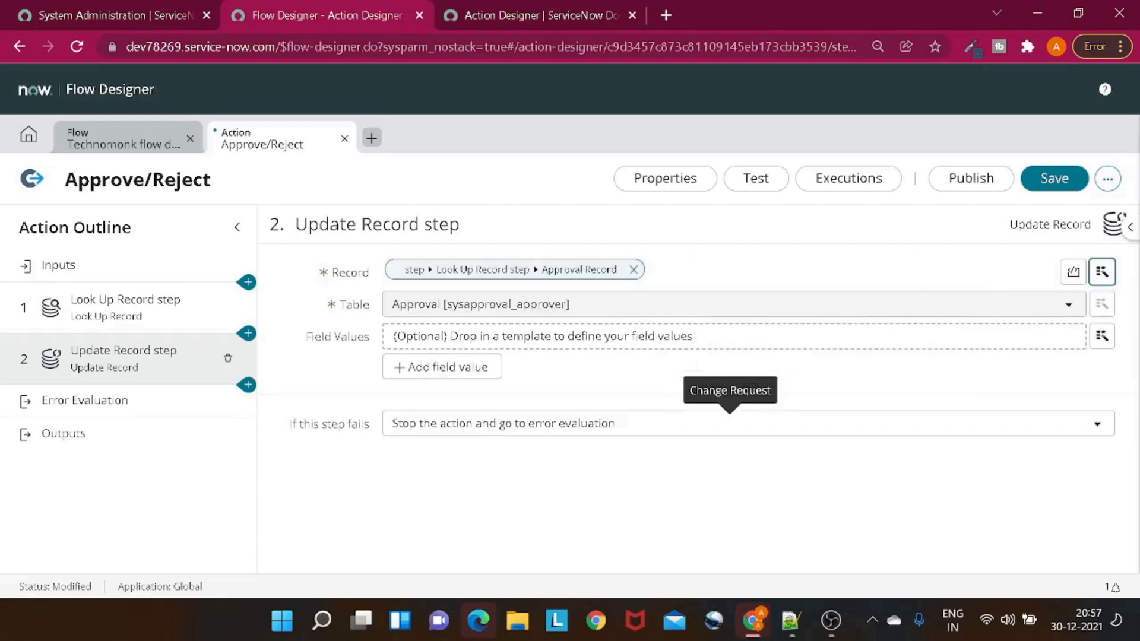
Step: Add a field value for the State field to the Update Record step
click(467, 369)
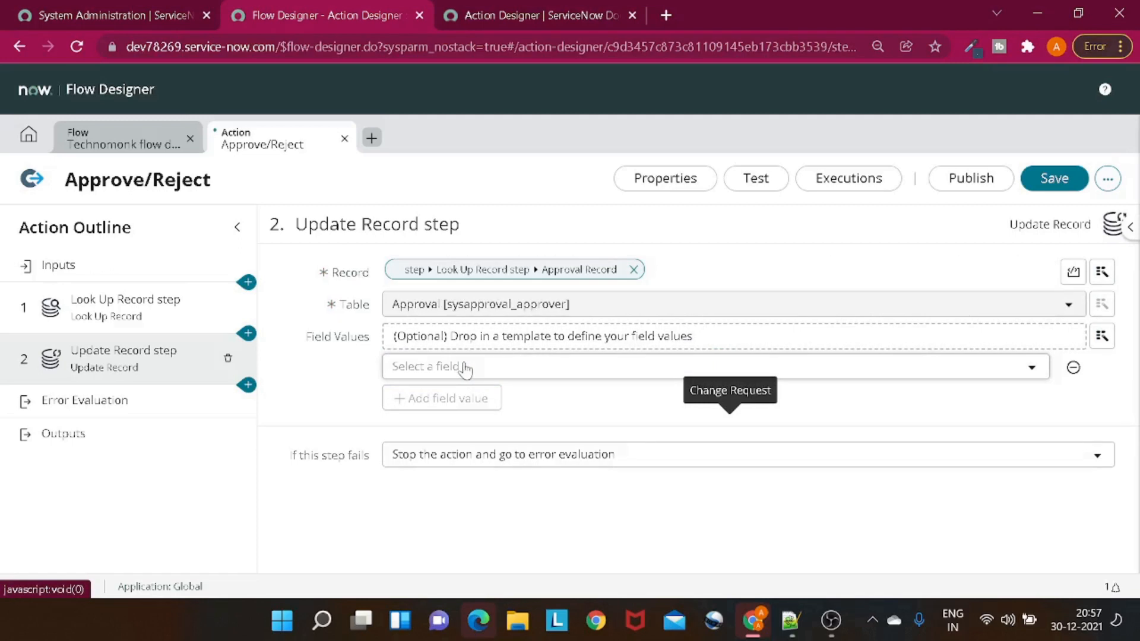
click(466, 368)
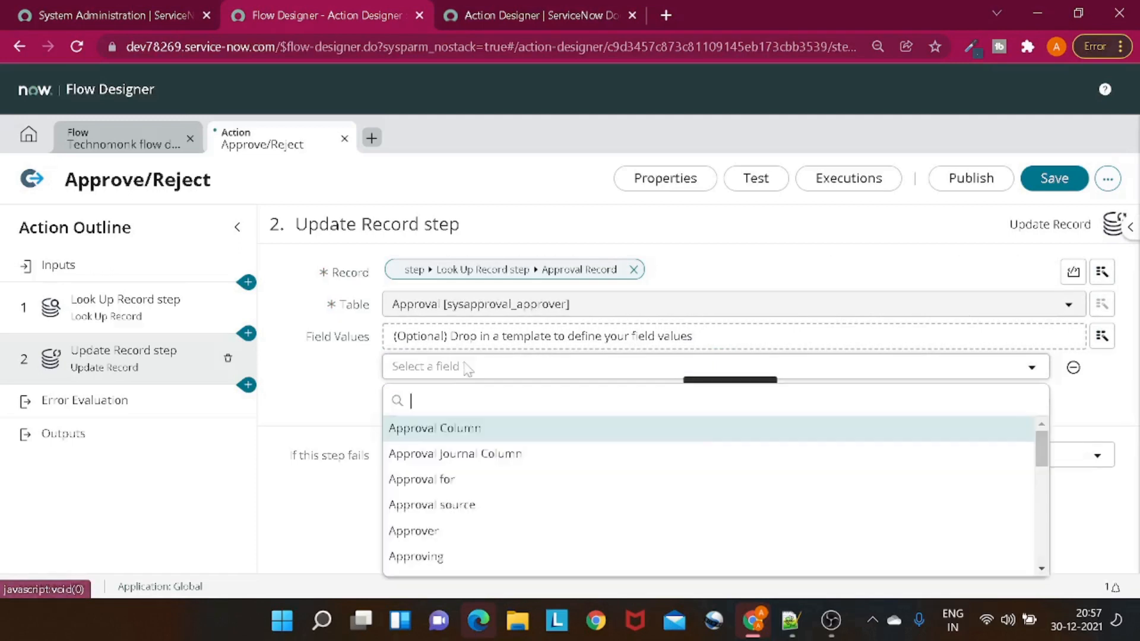
text(sta)
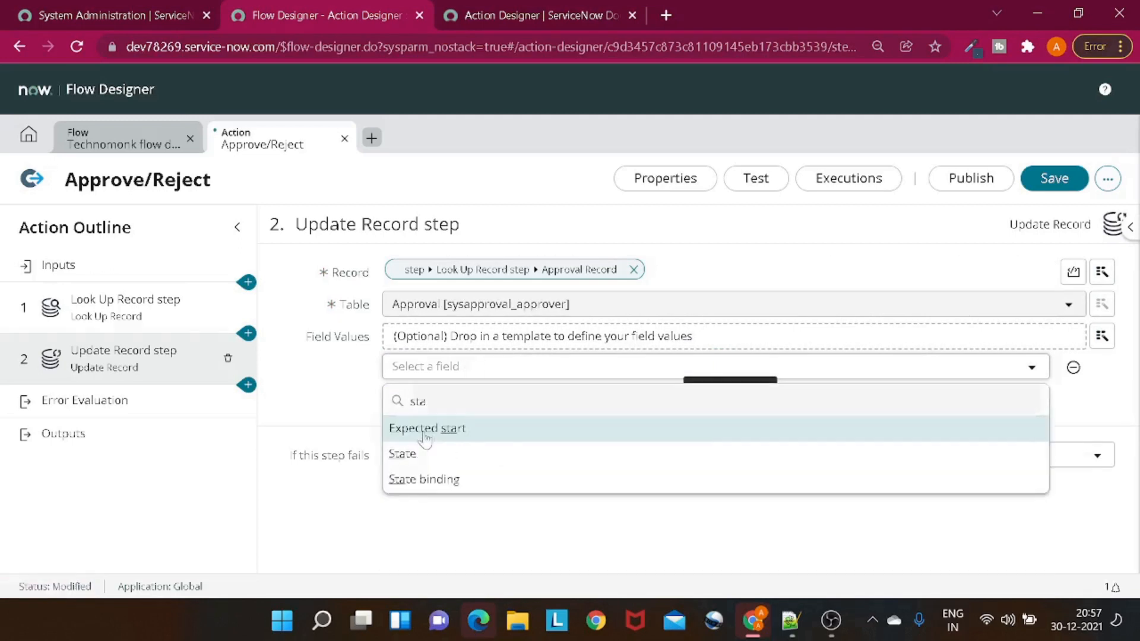
click(414, 458)
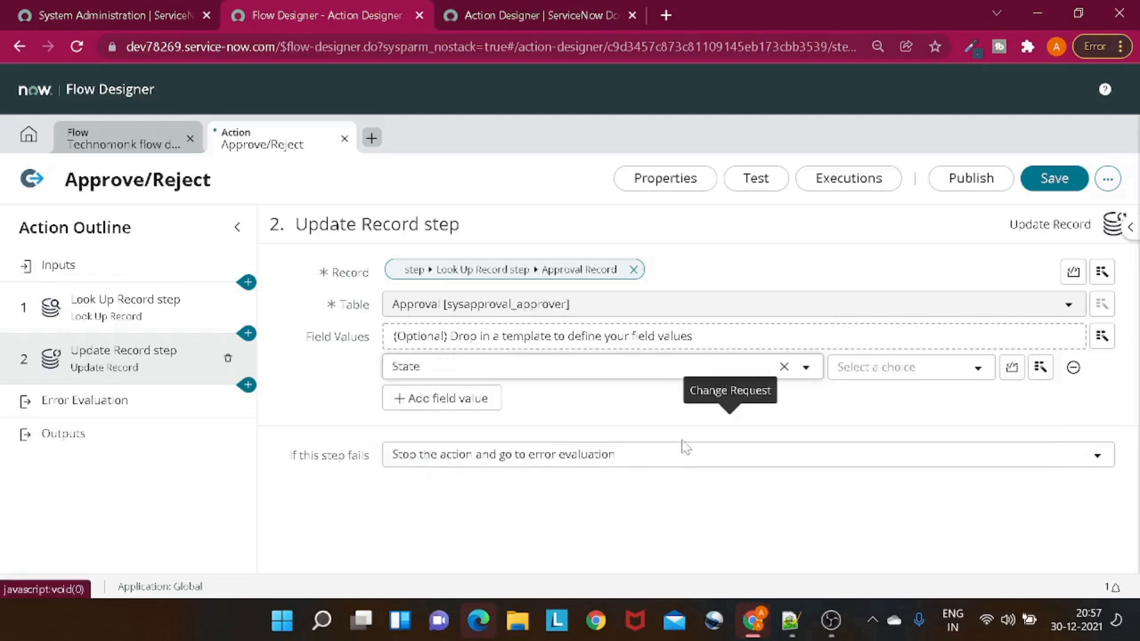
Step: Set the State field's value to the Remark variable from the action inputs
click(857, 374)
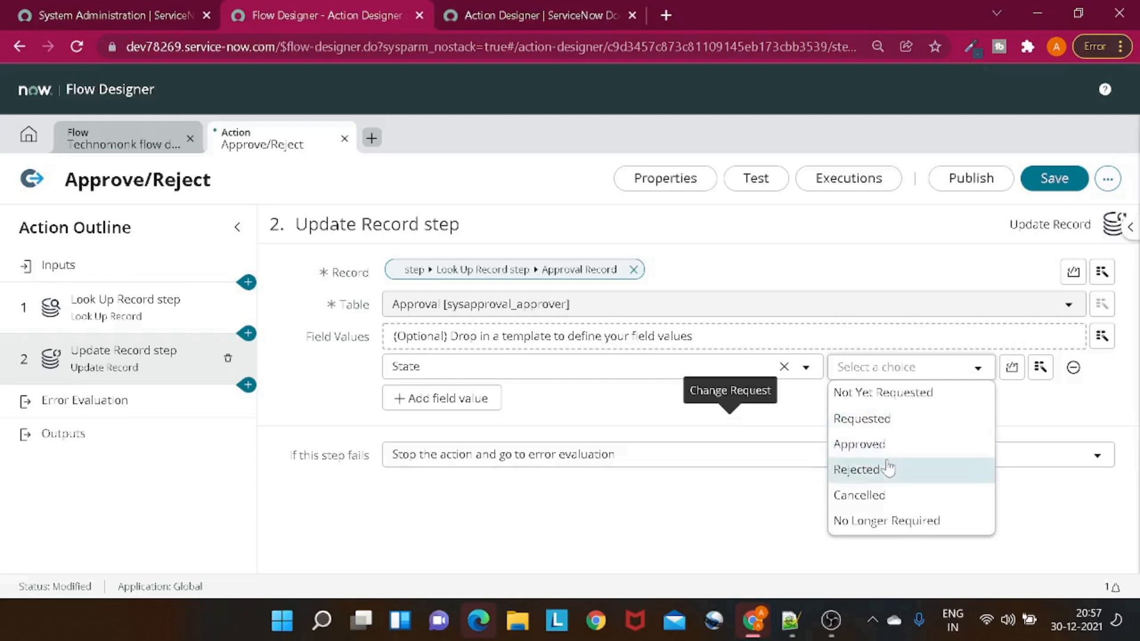
click(792, 427)
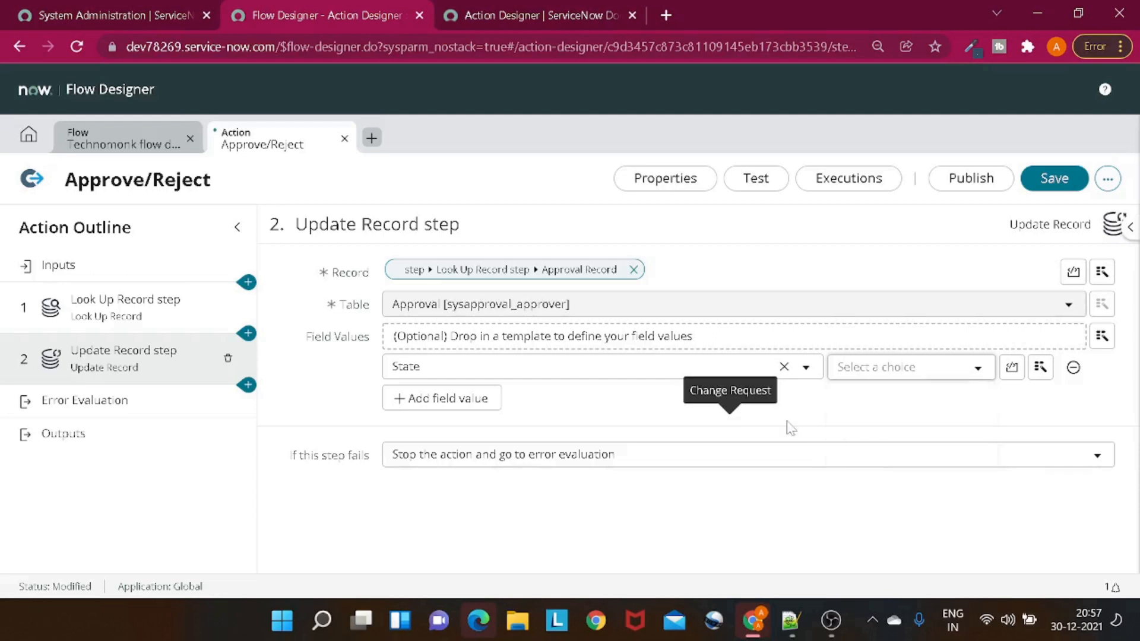
click(1040, 367)
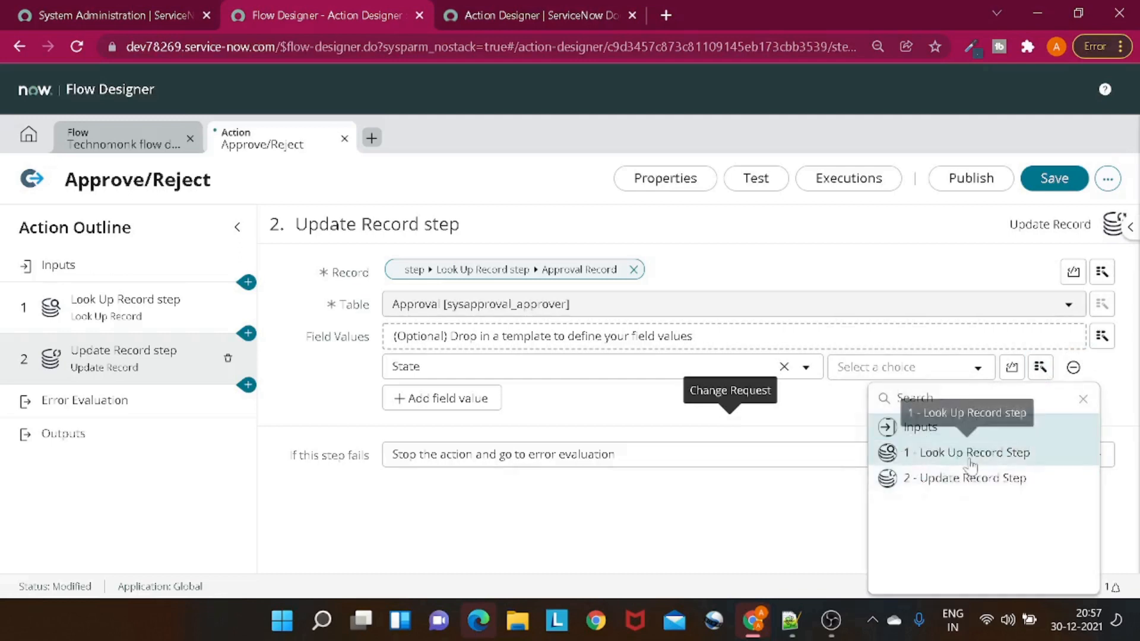
click(950, 427)
click(914, 453)
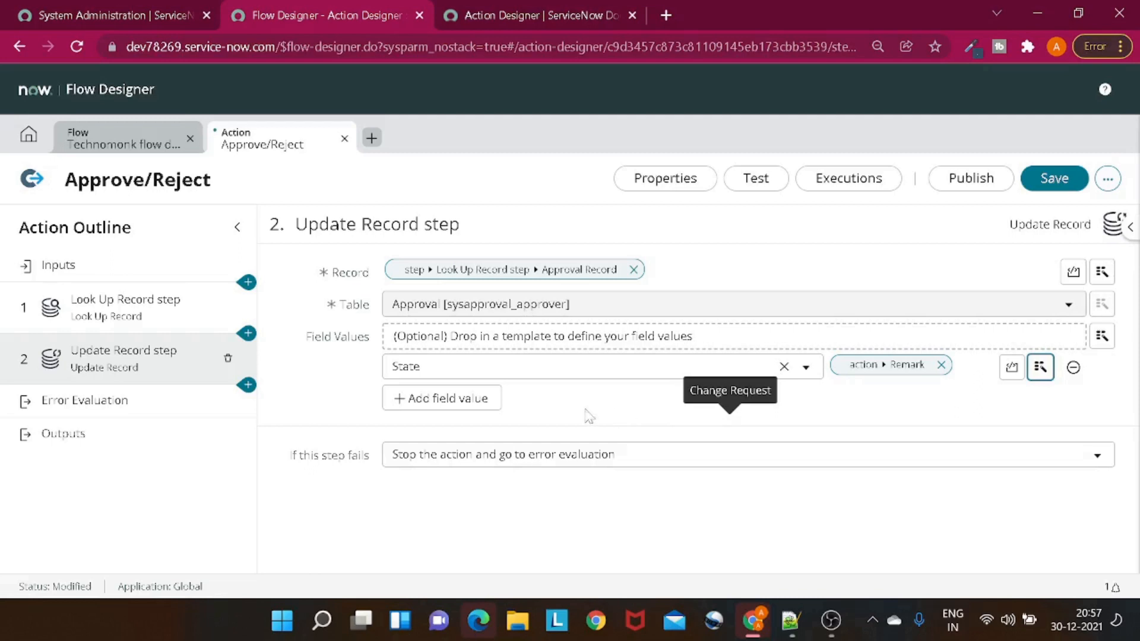
Step: Add a Script step to the action directly after the Update Record step
click(247, 385)
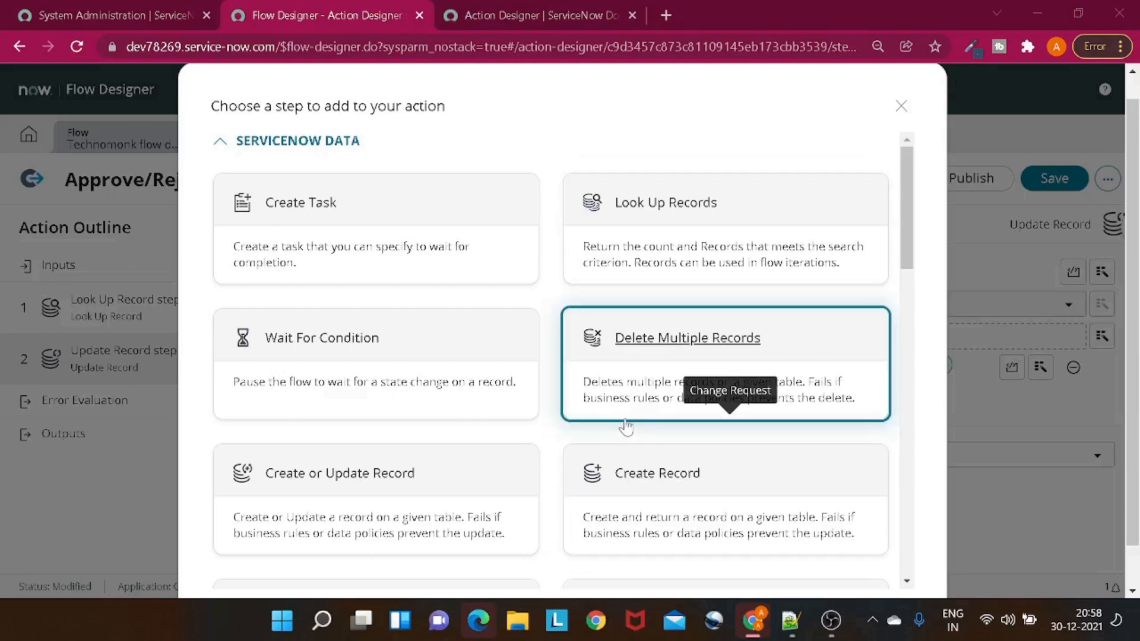
scroll(622, 412, down, 4)
scroll(622, 413, down, 5)
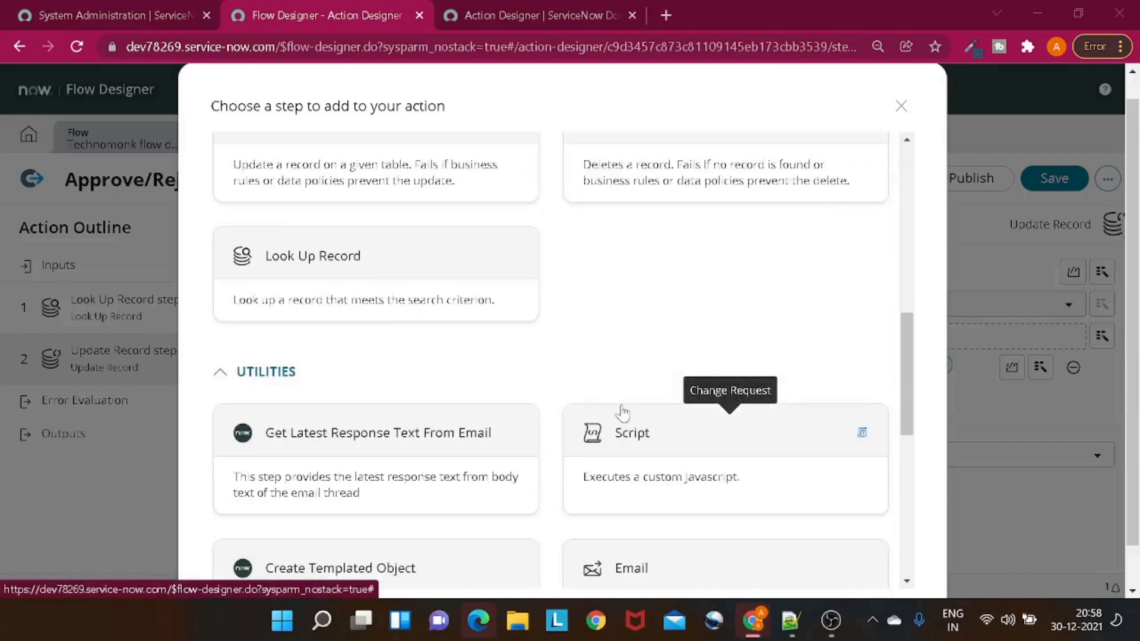
click(693, 464)
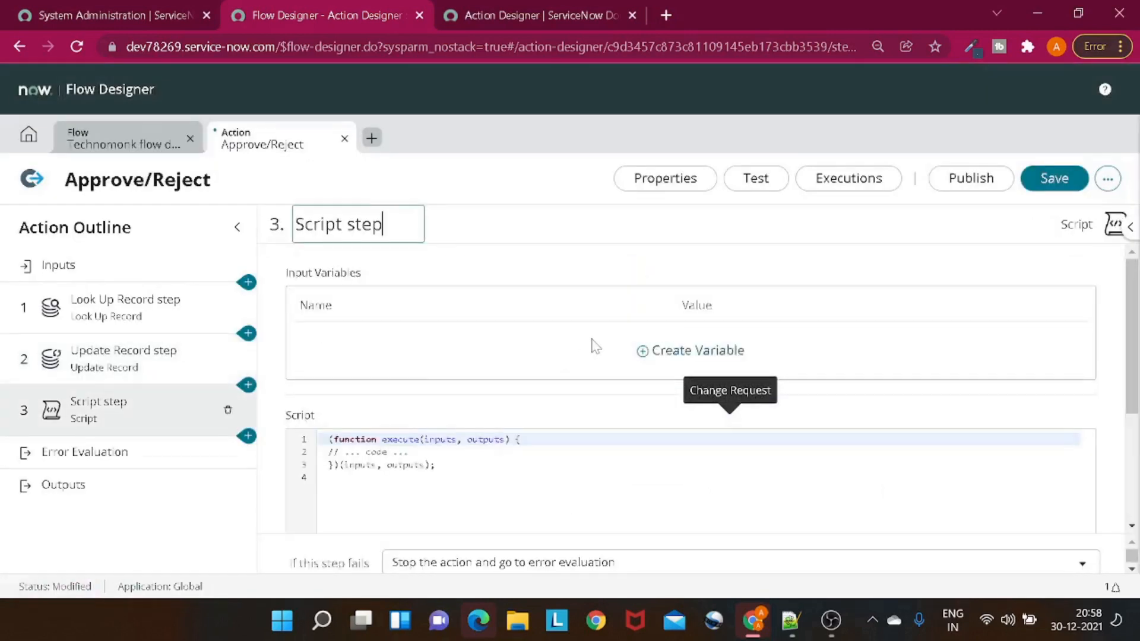
Step: Create an input variable named ApprovalRecord in the Script step
click(651, 356)
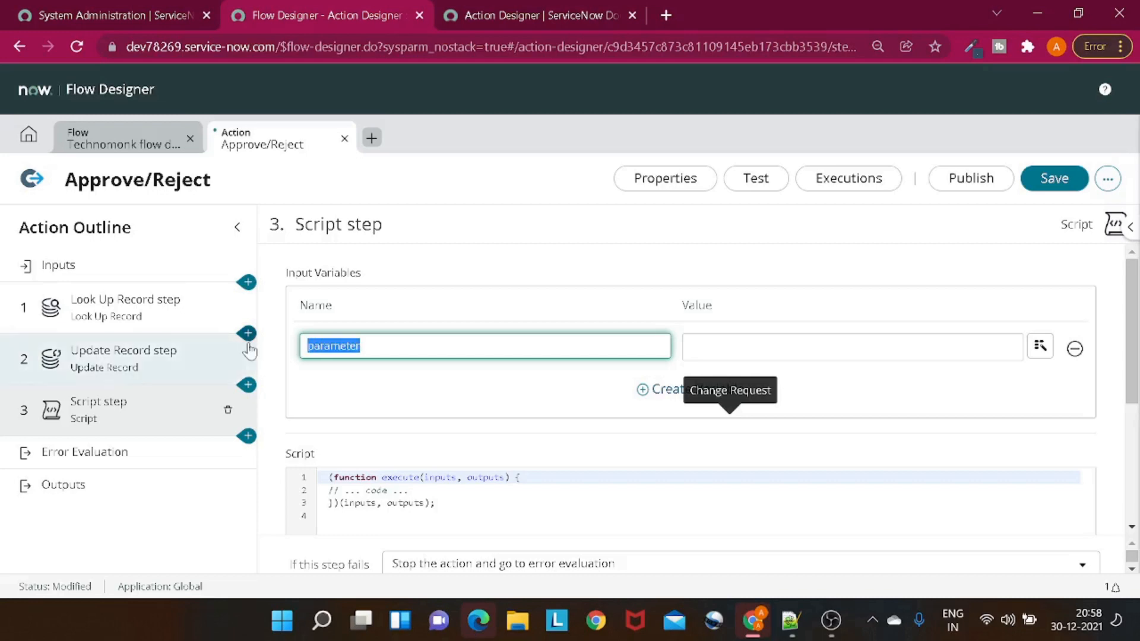
text(apord)
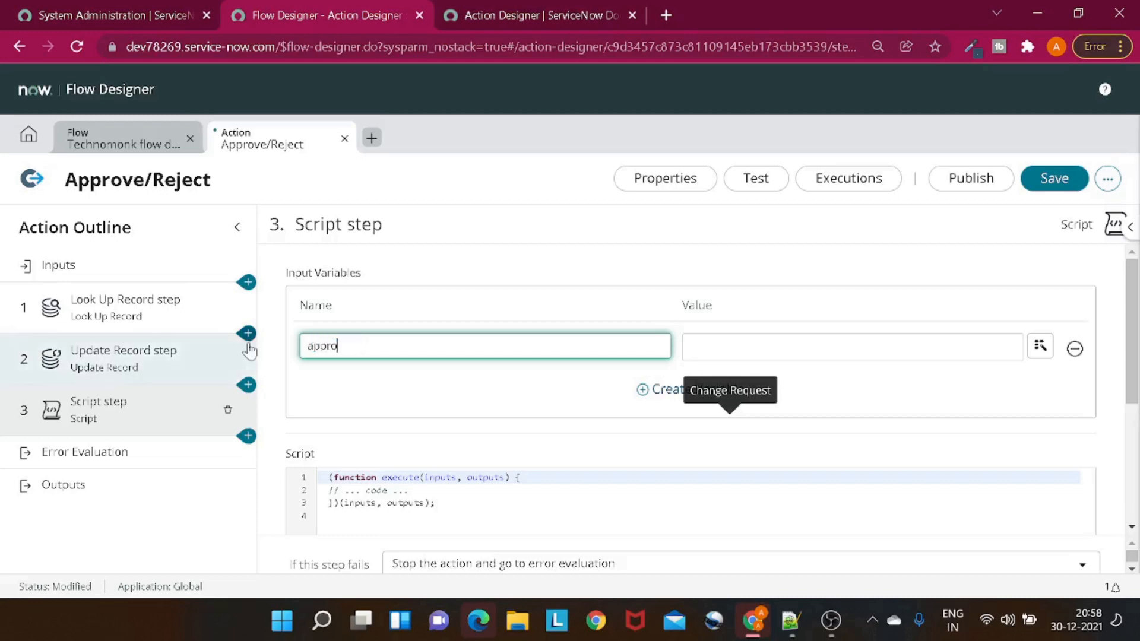
text(v)
key(BackSpace)
key(BackSpace)
key(BackSpace)
key(BackSpace)
key(BackSpace)
key(BackSpace)
text(Appro)
text(Record)
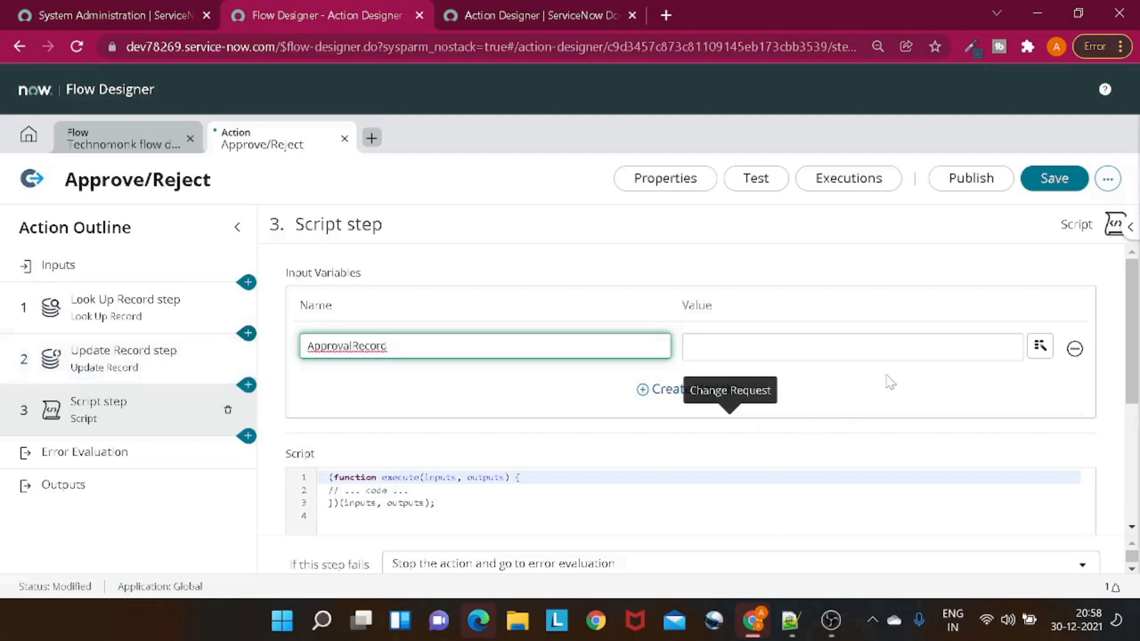
Step: Set the ApprovalRecord input variable's value to the Approval Record from the Update Record step
click(1044, 349)
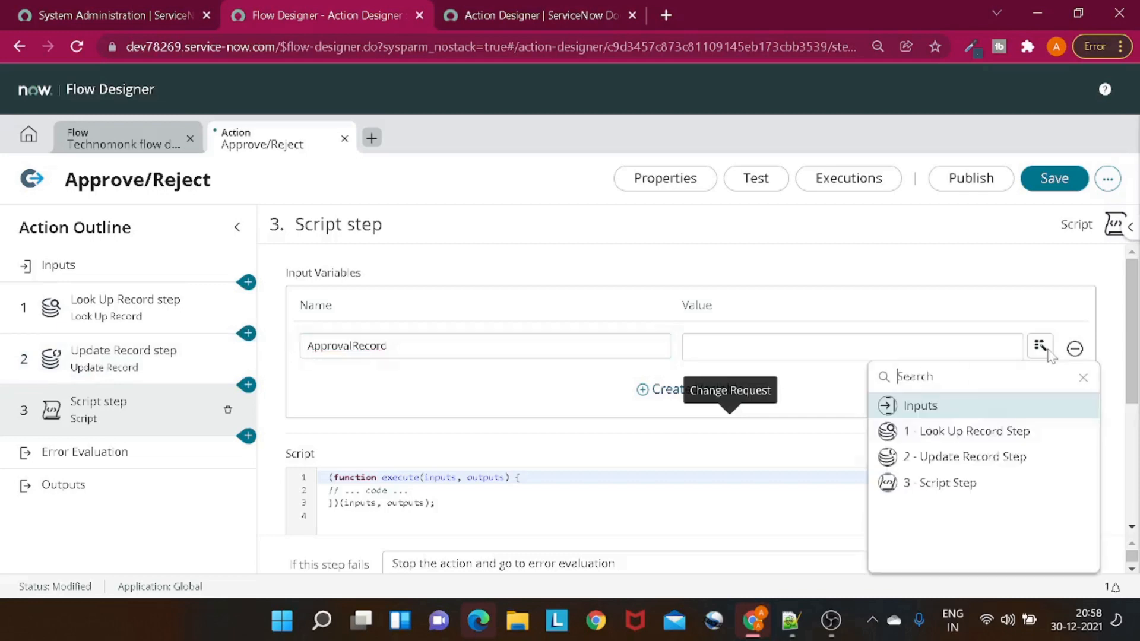
click(984, 457)
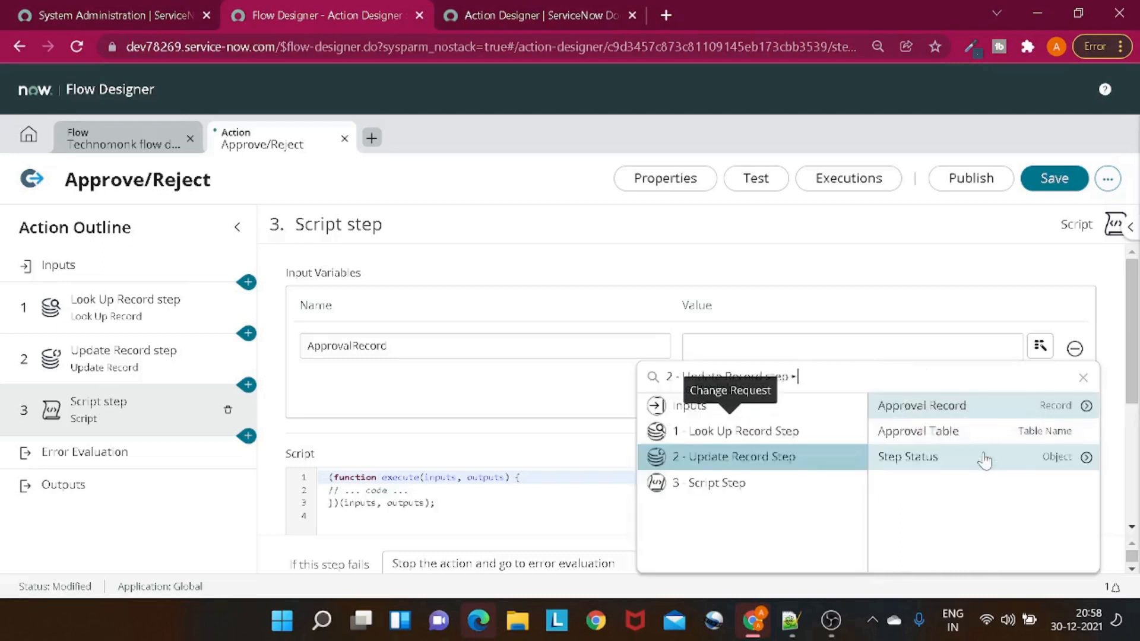
click(944, 403)
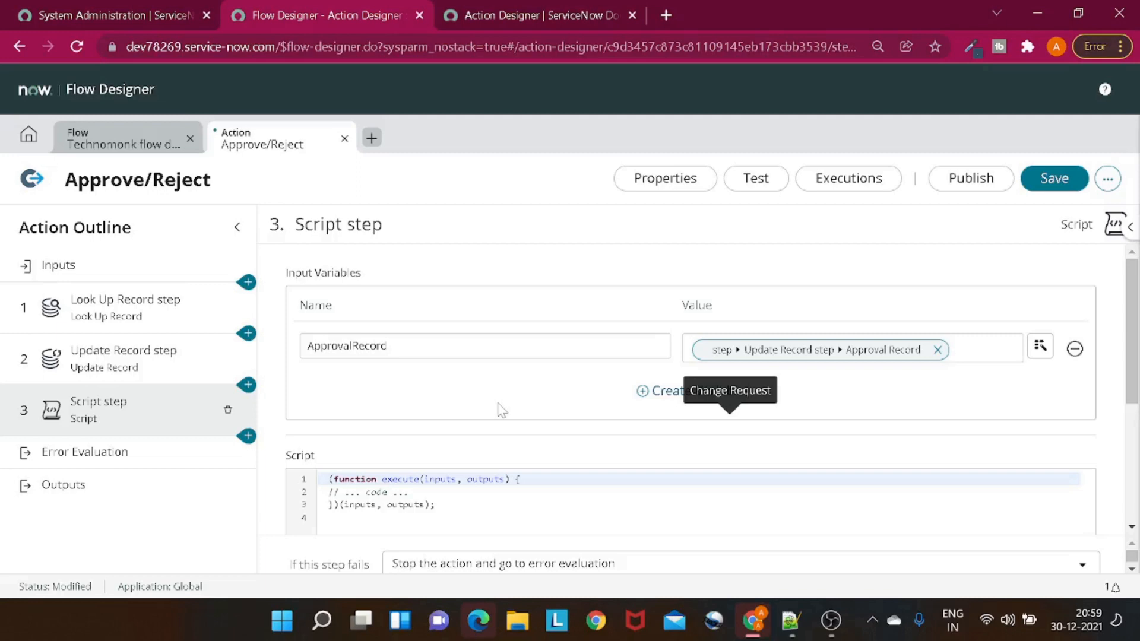
Step: Start a new script line below the code comment with "var approvalRecord = inputs."
scroll(502, 410, down, 4)
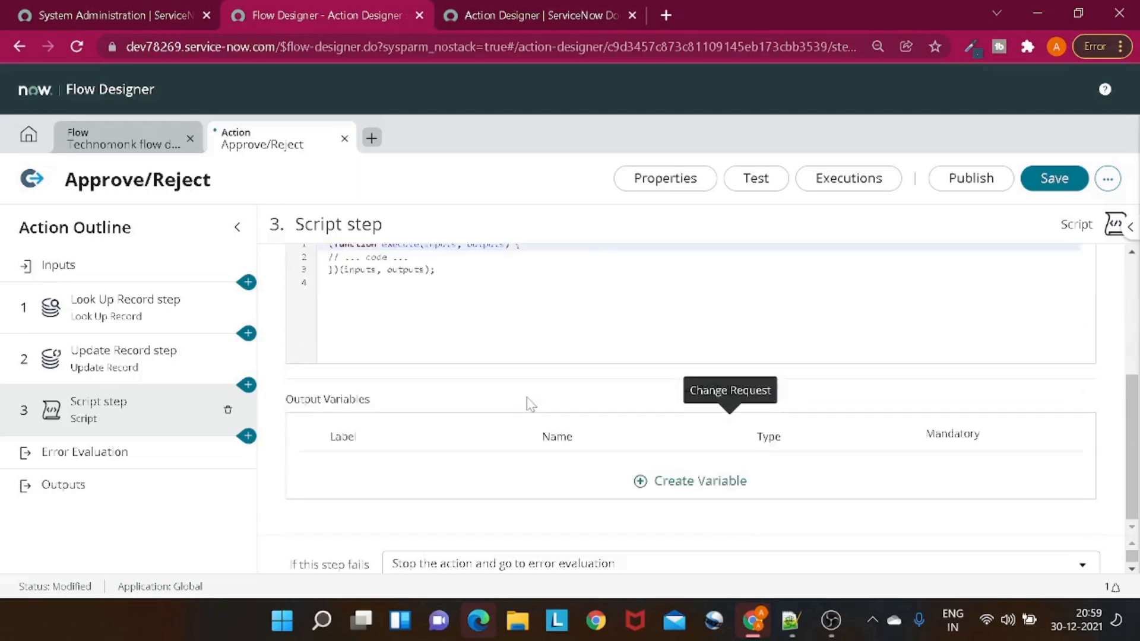
scroll(501, 410, up, 3)
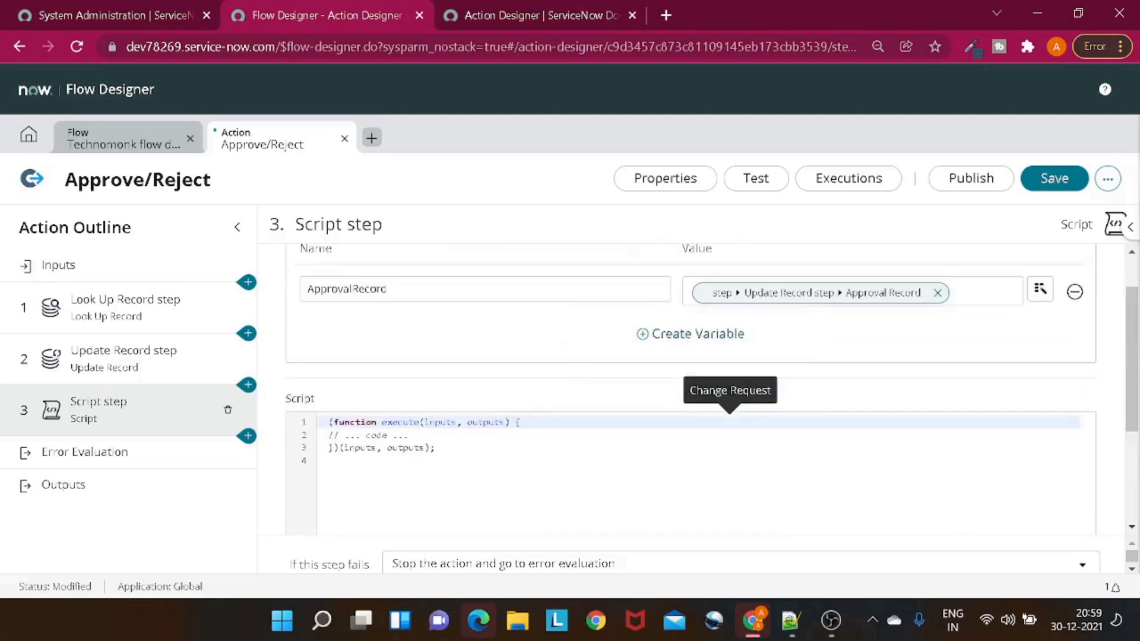
key(ctrl+plus)
scroll(705, 410, down, 3)
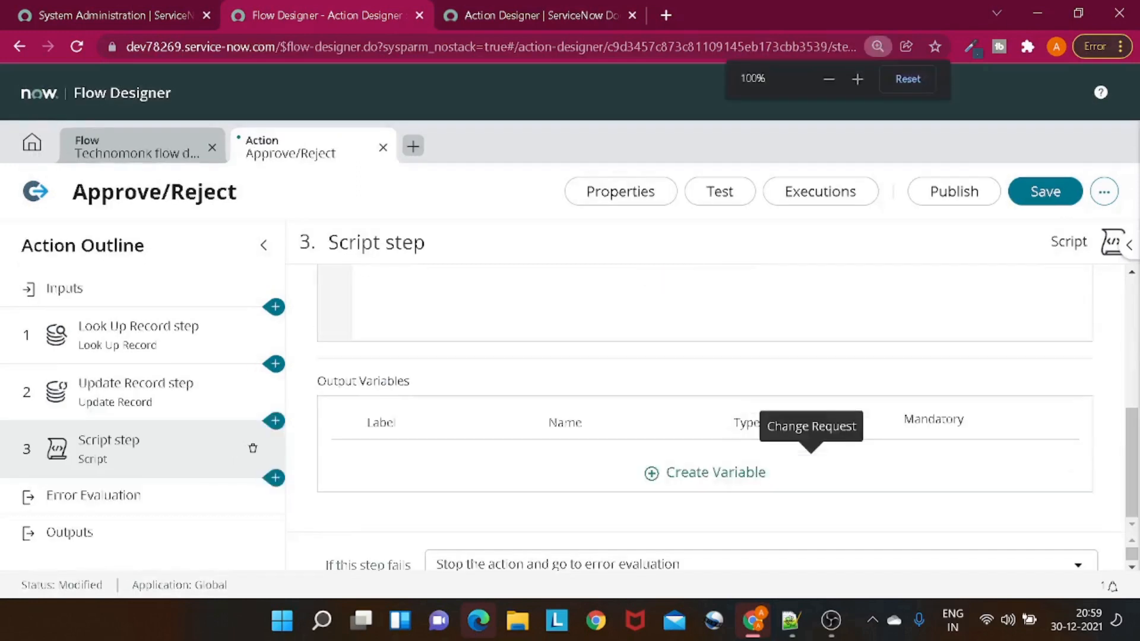
scroll(705, 410, up, 2)
scroll(705, 410, up, 2)
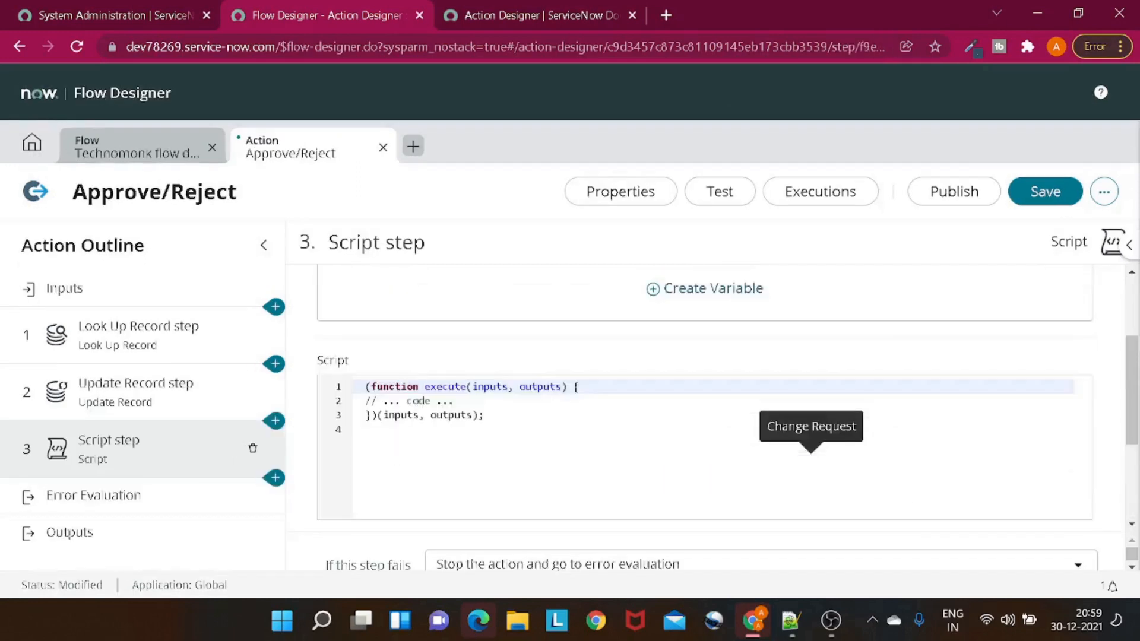
click(456, 401)
key(Return)
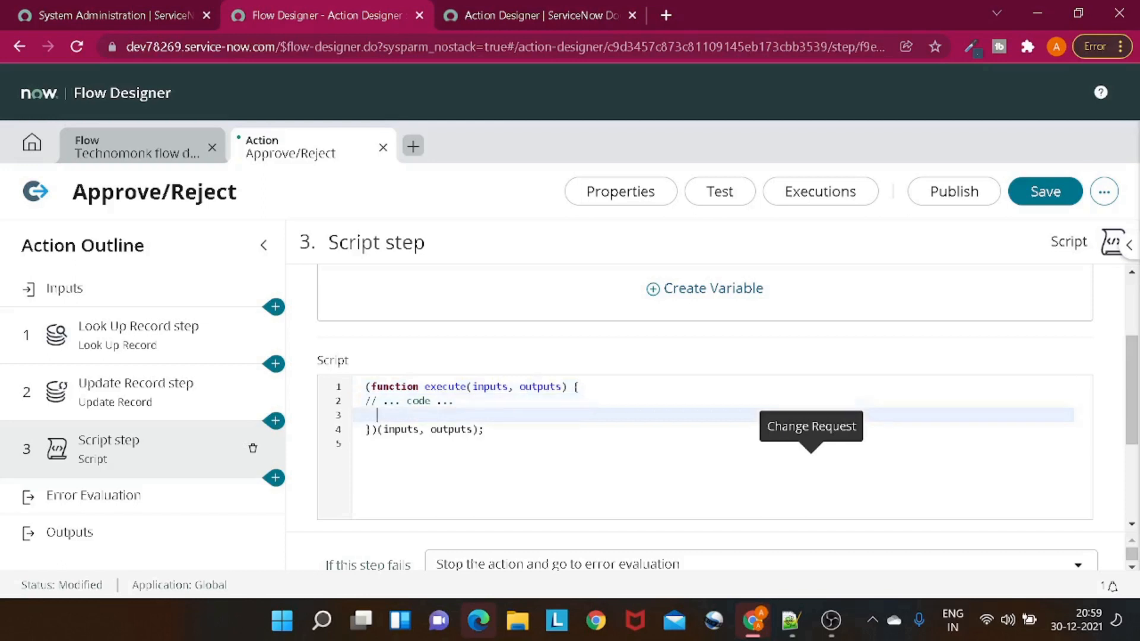
text(var approvalRecord = in)
key(Return)
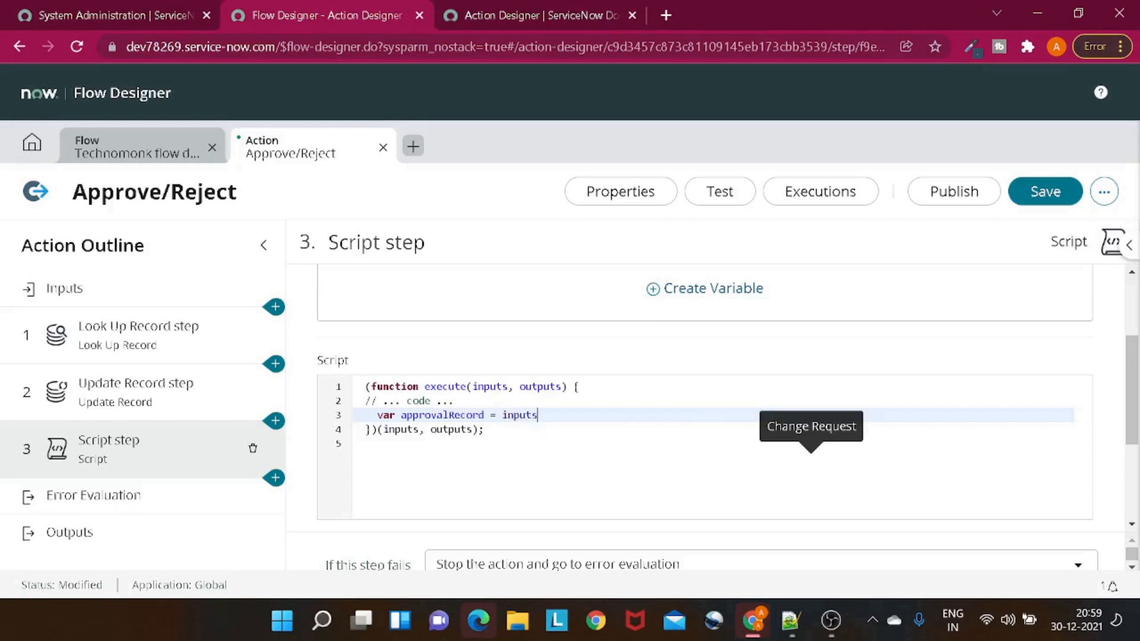
text(.)
Step: Complete the approvalRecord declaration with the copied input variable name ApprovalRecord and a semicolon, leaving a new line below it
scroll(527, 380, up, 1)
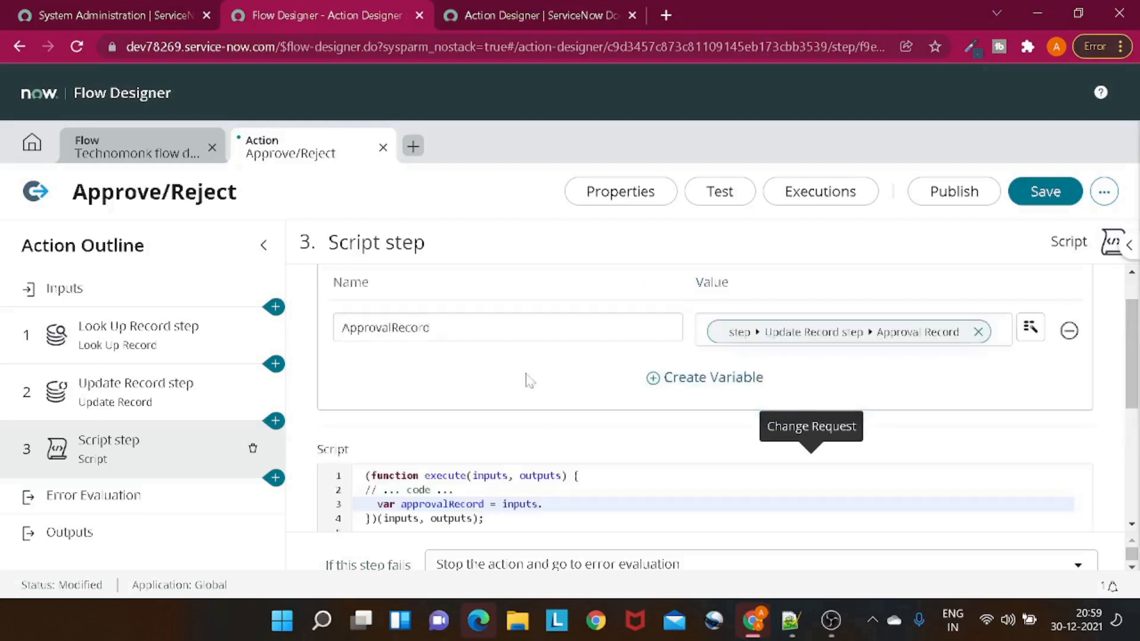
double_click(386, 328)
key(ctrl+c)
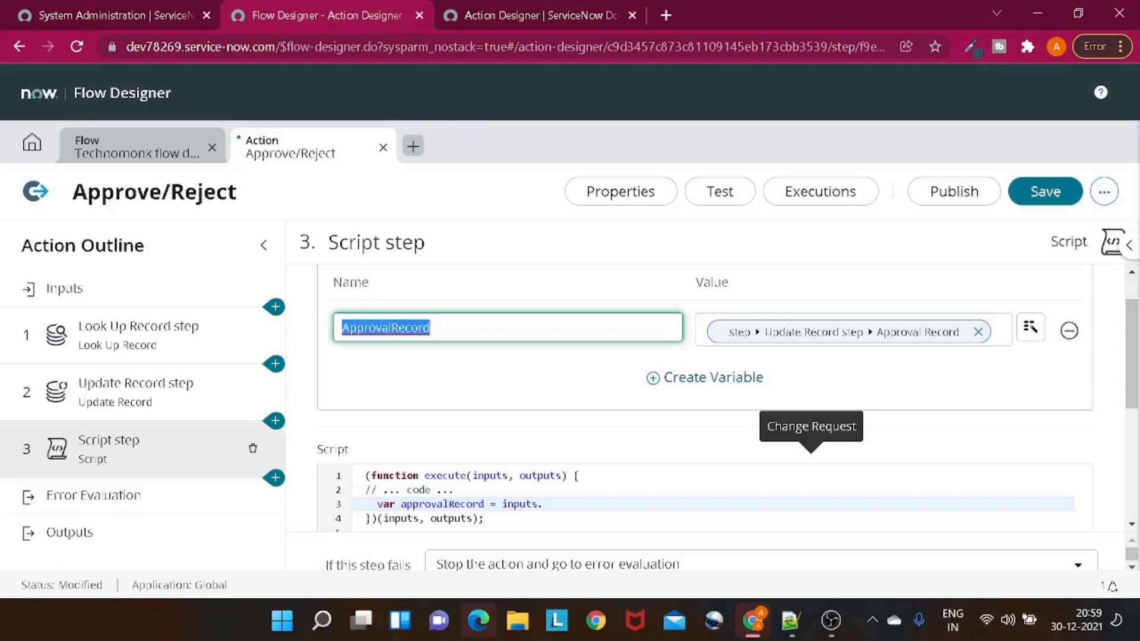
click(534, 517)
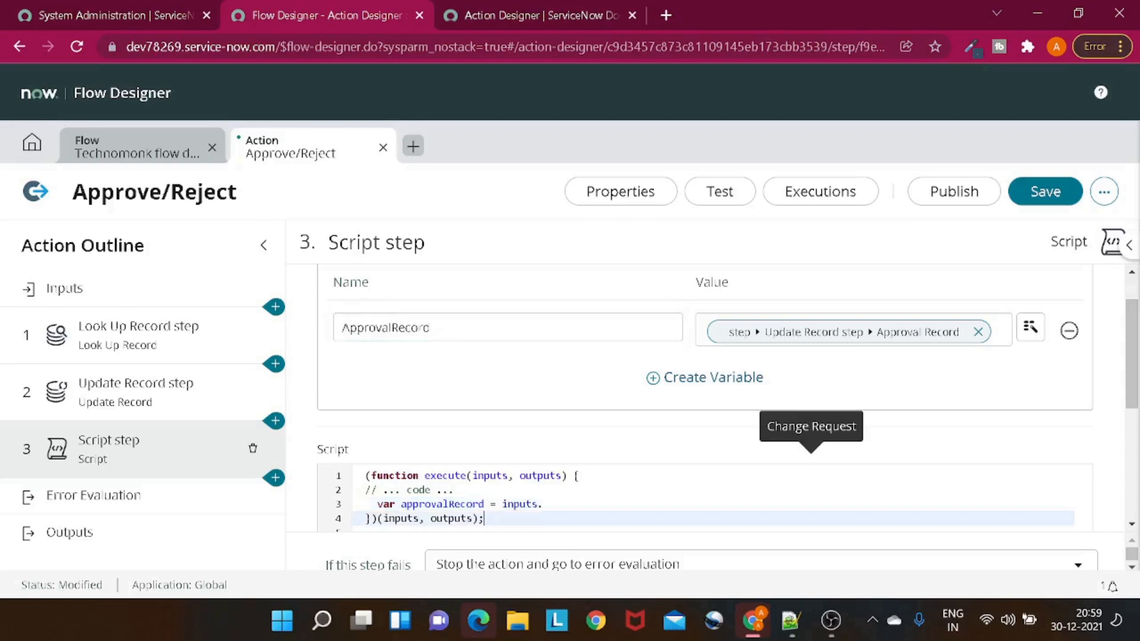
click(543, 504)
key(ctrl+v)
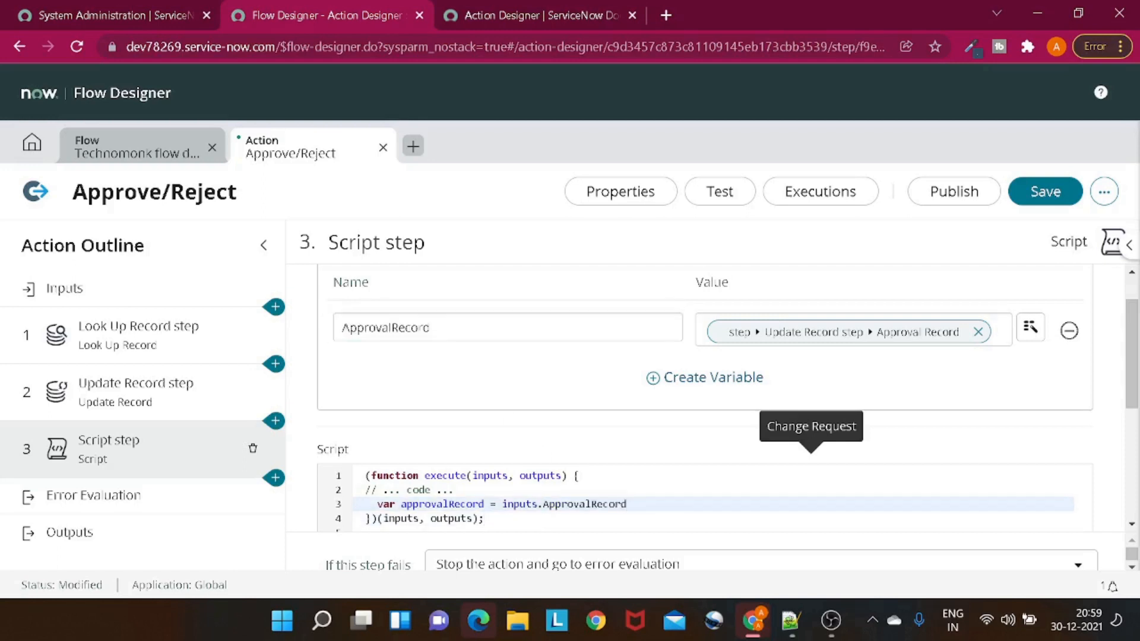
text(;)
key(Return)
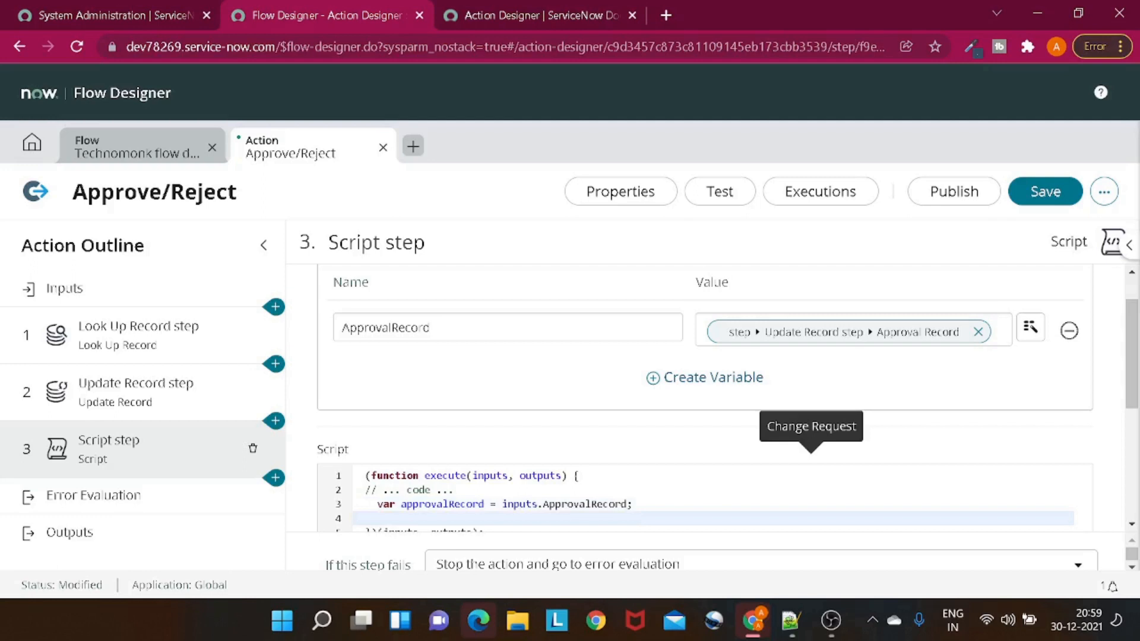
Step: Add the beginnings of two output assignments to the script, "outputs.approver_name =" and "outputs.approval_state ="
scroll(666, 497, down, 3)
text(out)
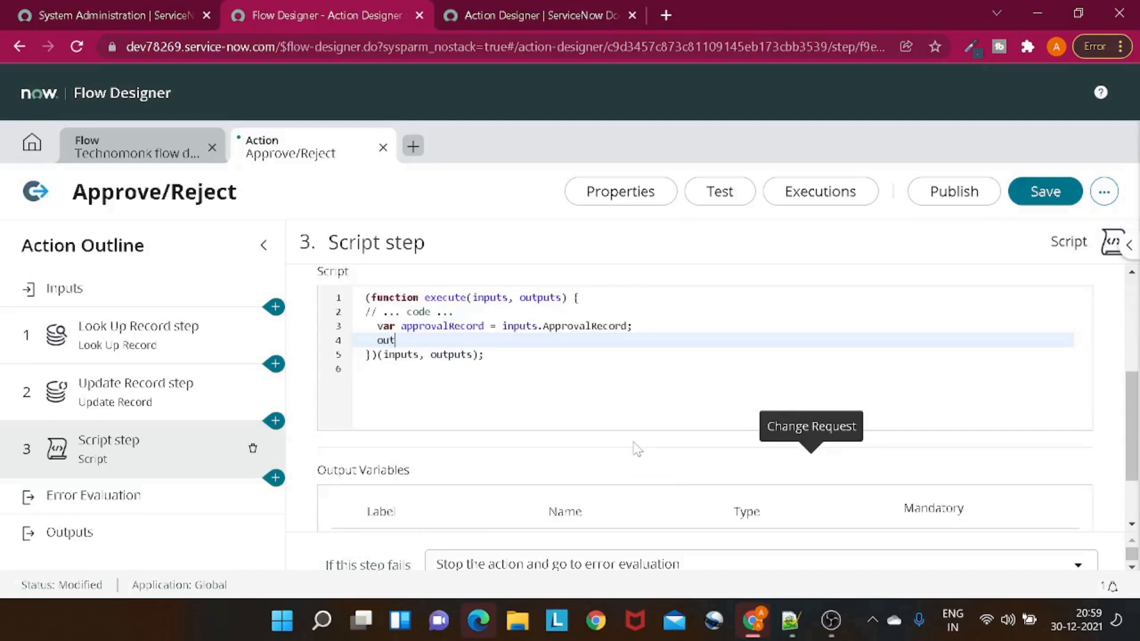
text(p)
key(Return)
text(.approver_name =)
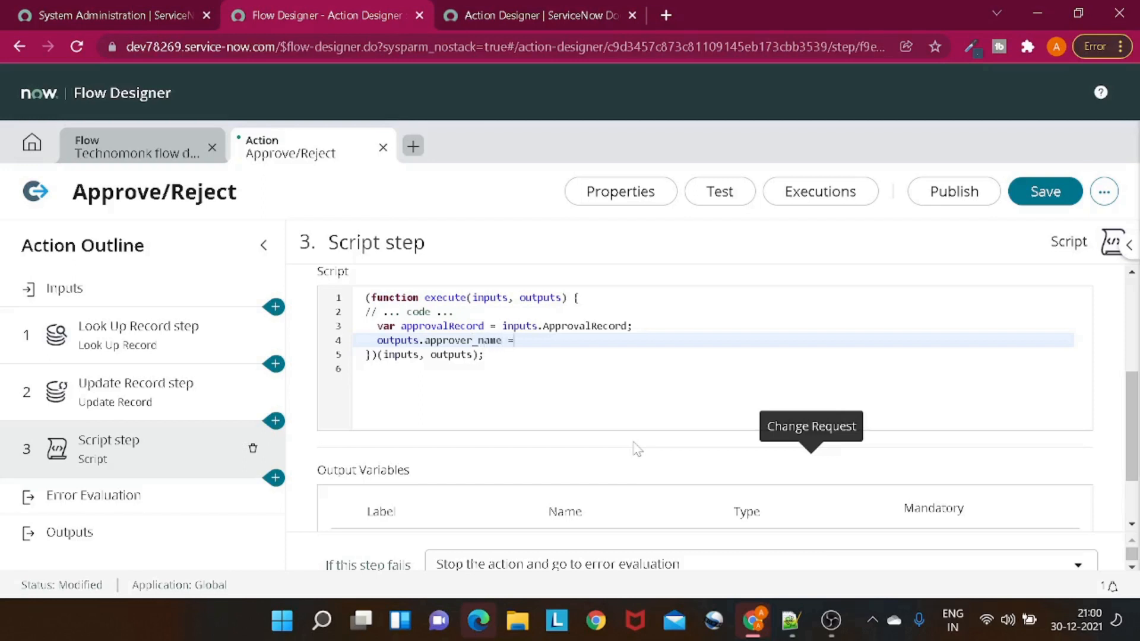
key(Return)
text(o)
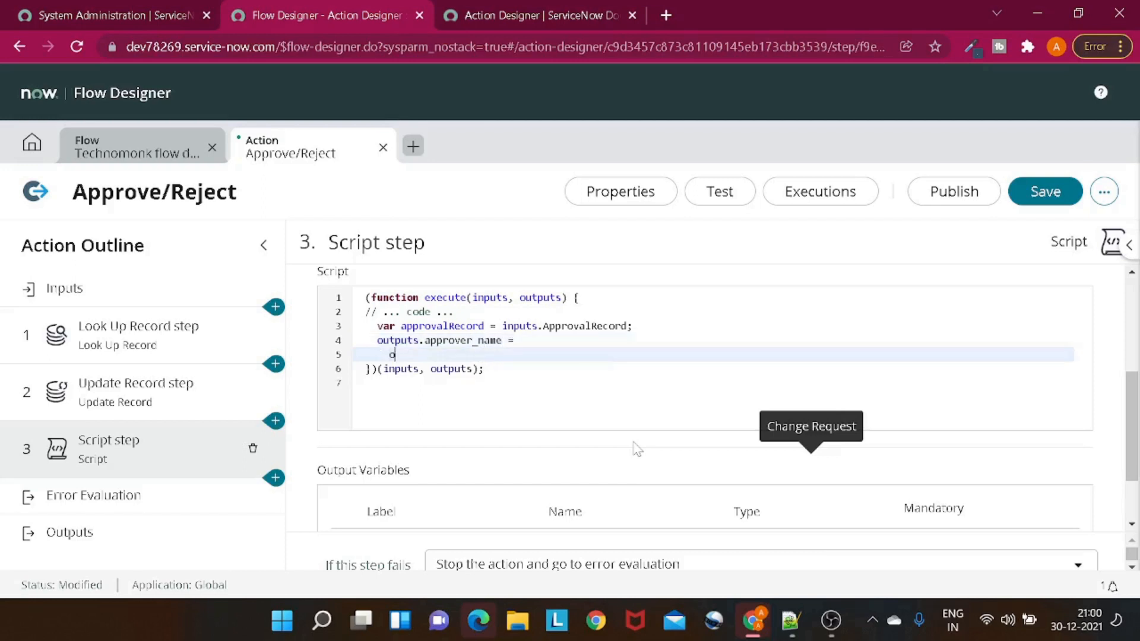
text(utputs.approval_state =)
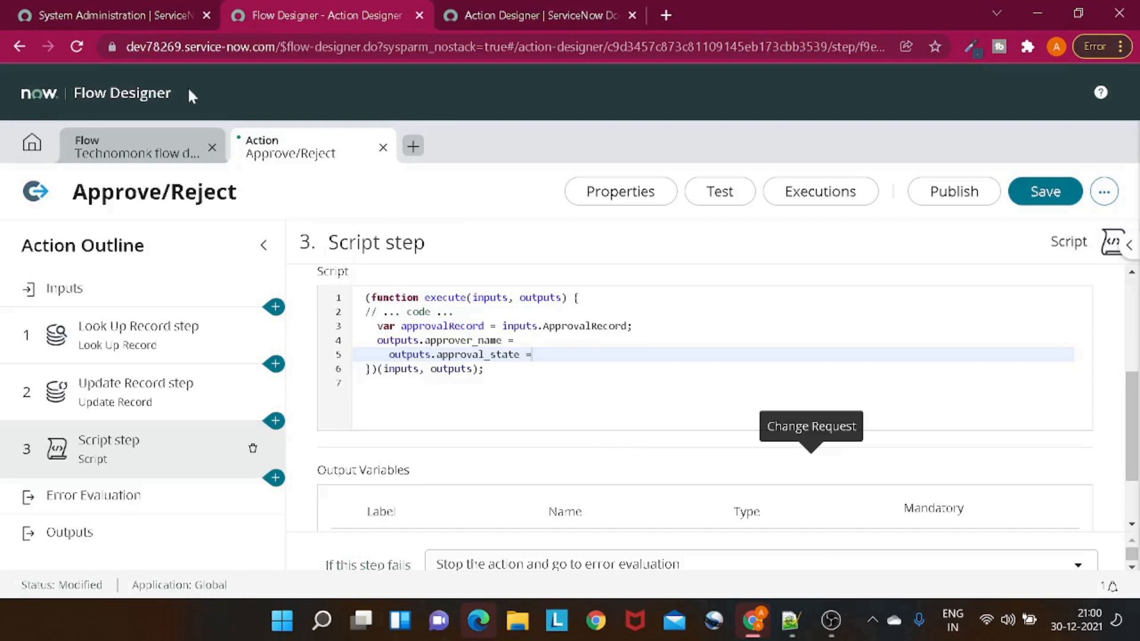
Step: Switch to the System Administration page and open the full record list of the sysapproval_approver table
click(486, 14)
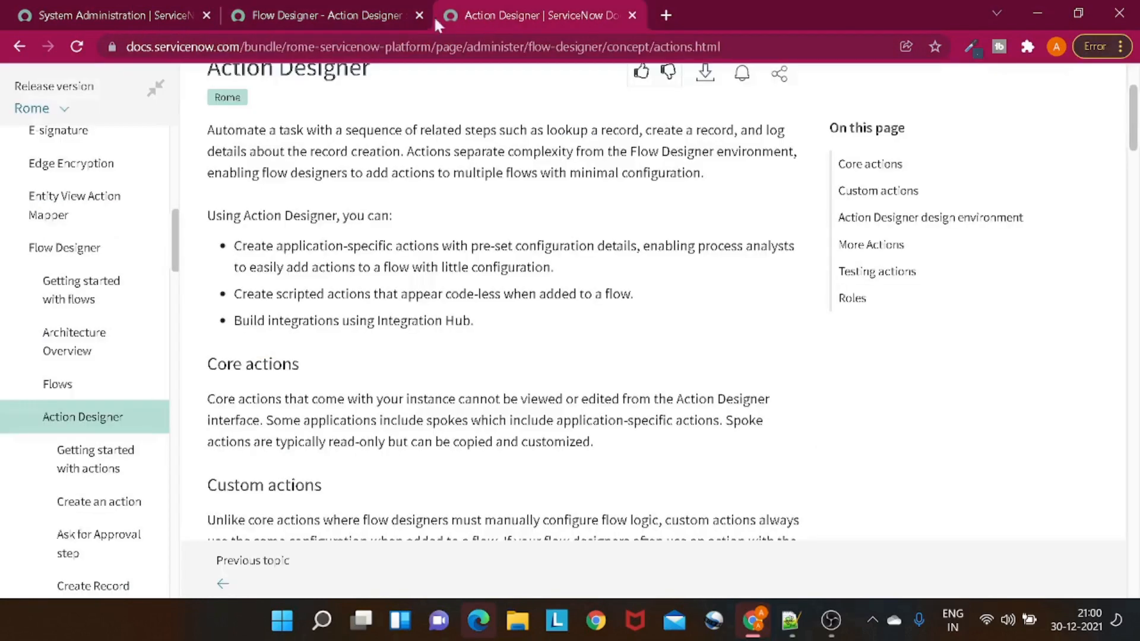
click(124, 16)
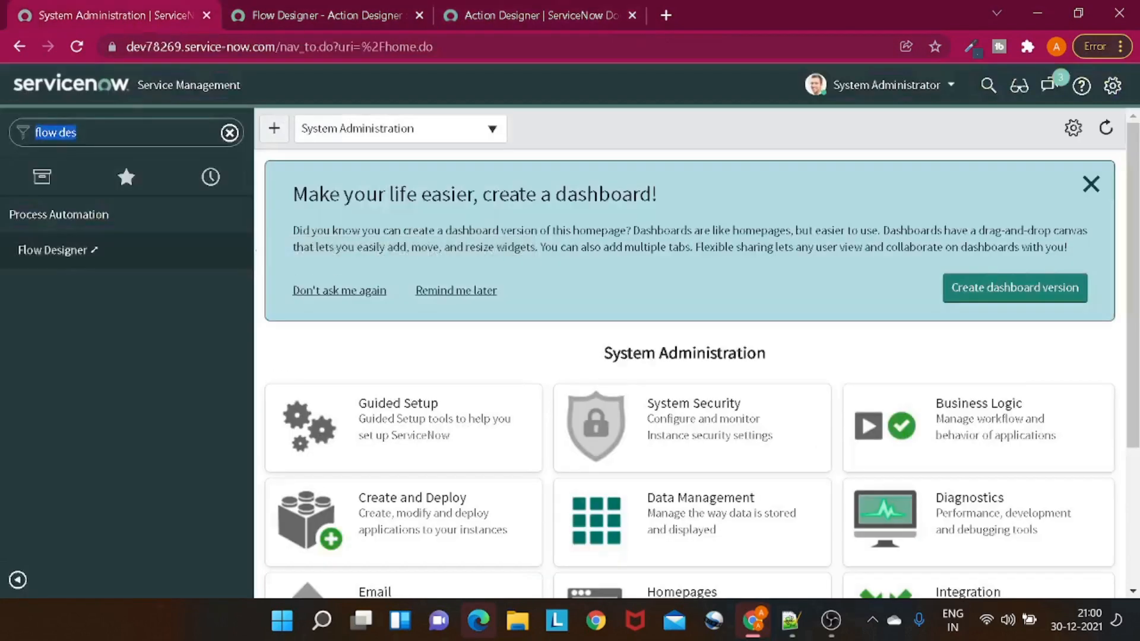
text(sys)
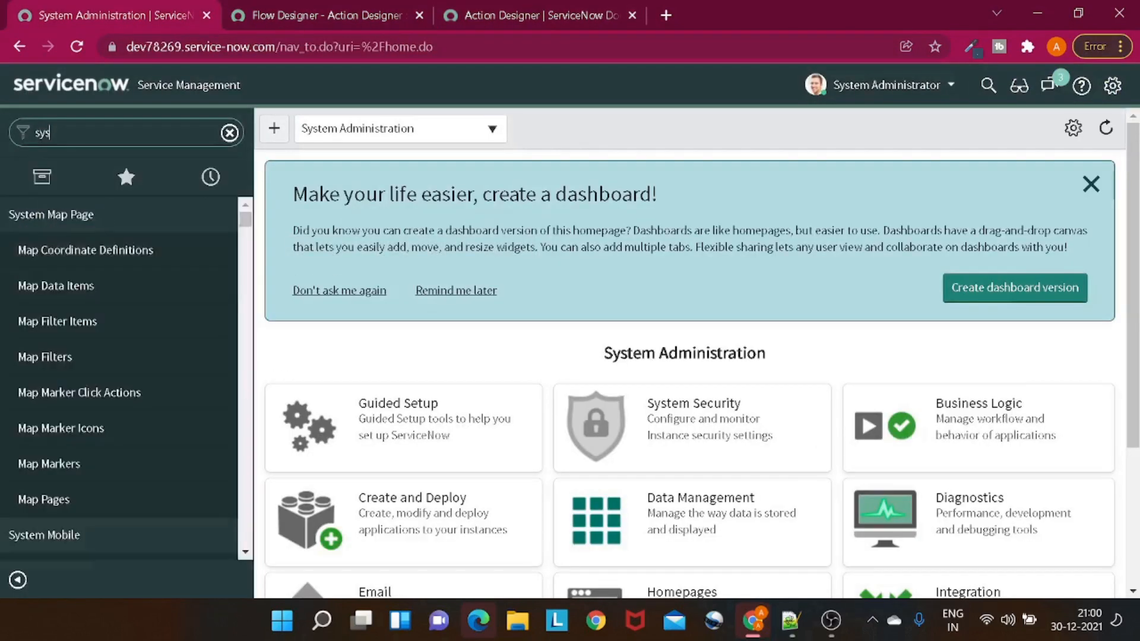
text(approval)
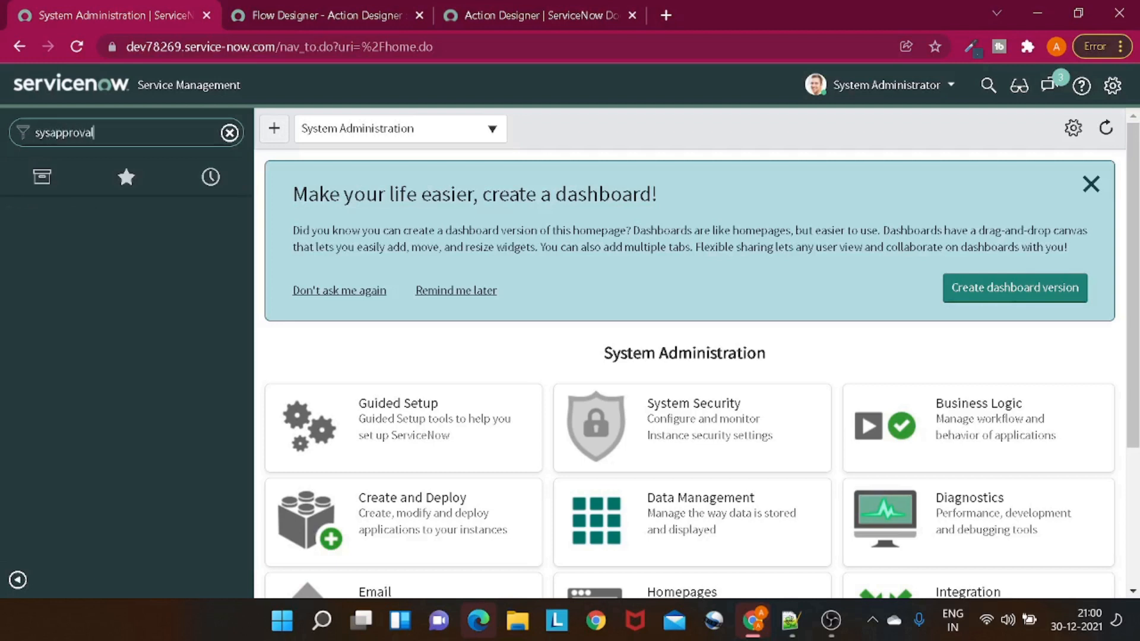
text(_approver.LIST)
key(Return)
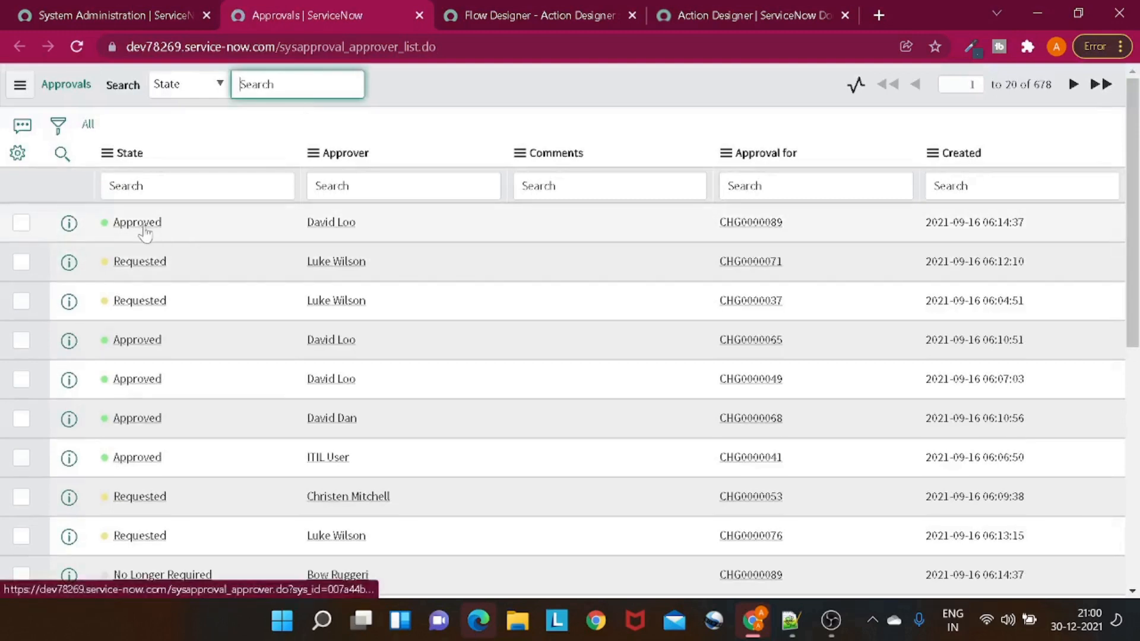
Step: Open the first approval record and look up the Approver field's name in its dictionary info
click(141, 228)
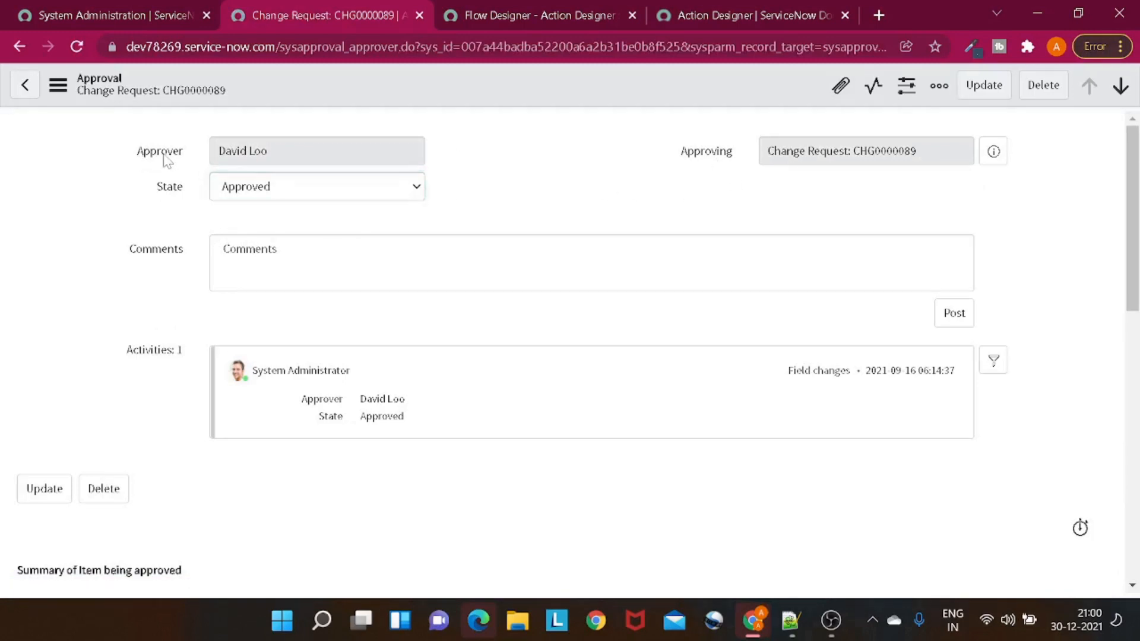
right_click(167, 159)
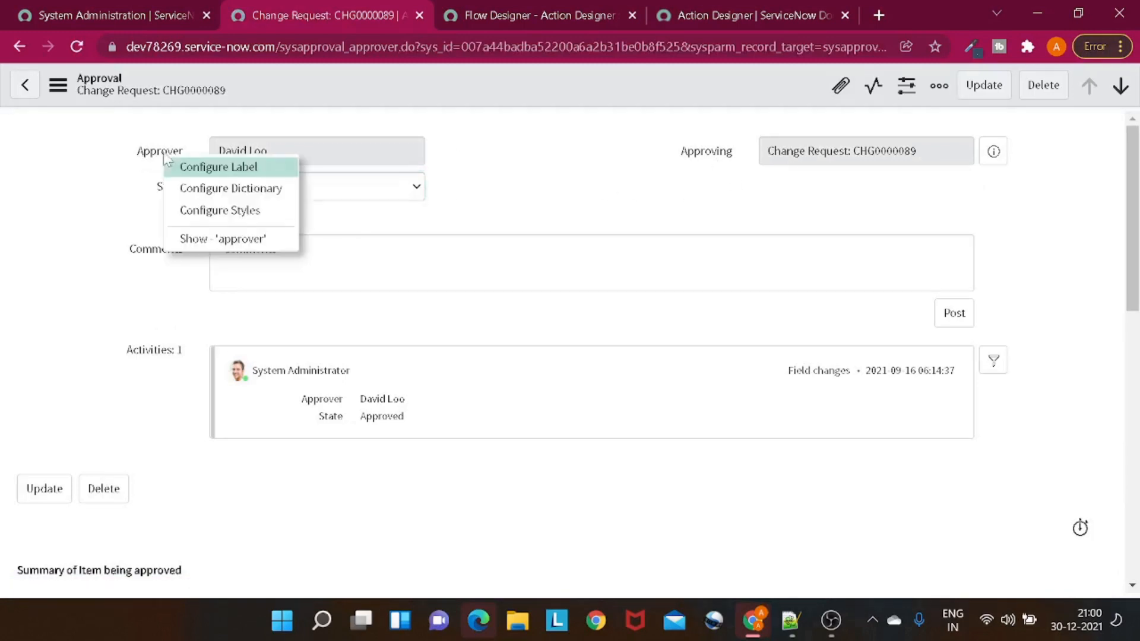
click(217, 239)
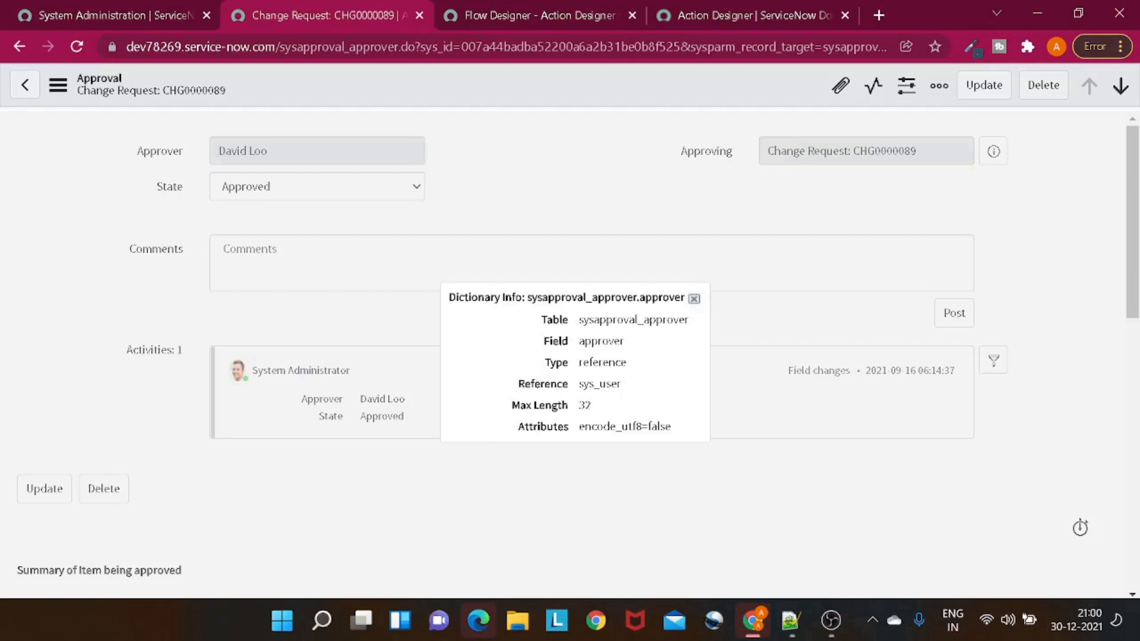
double_click(617, 342)
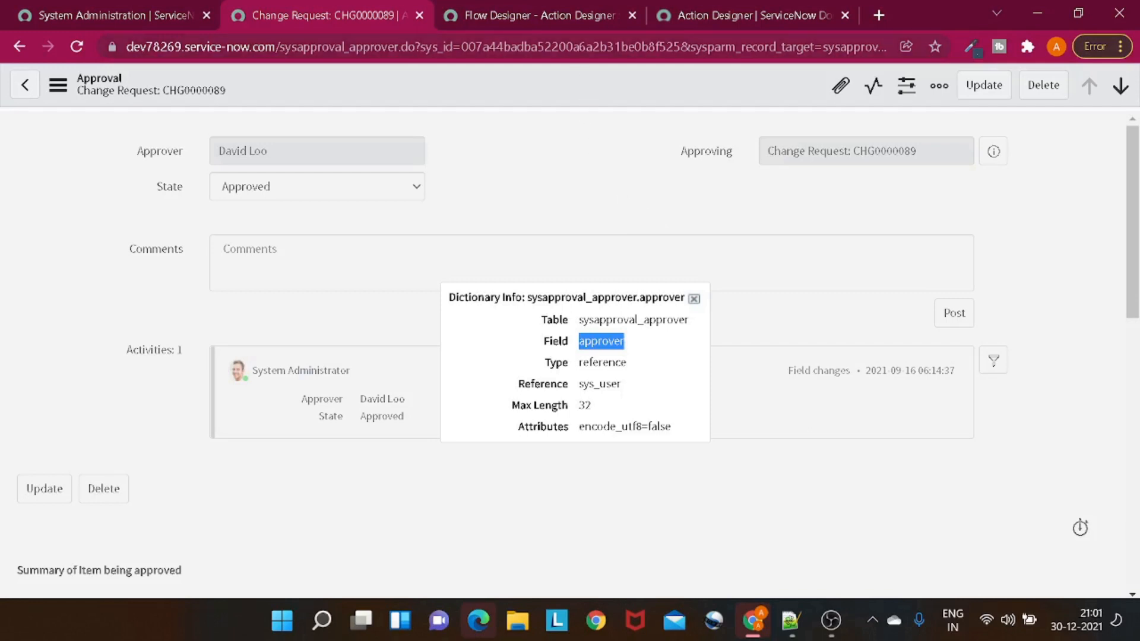
Step: Return to the action's script and append "approvalRecord.approver.getDisplayValue();" to the outputs.approval_state line, with a new line below it
click(537, 16)
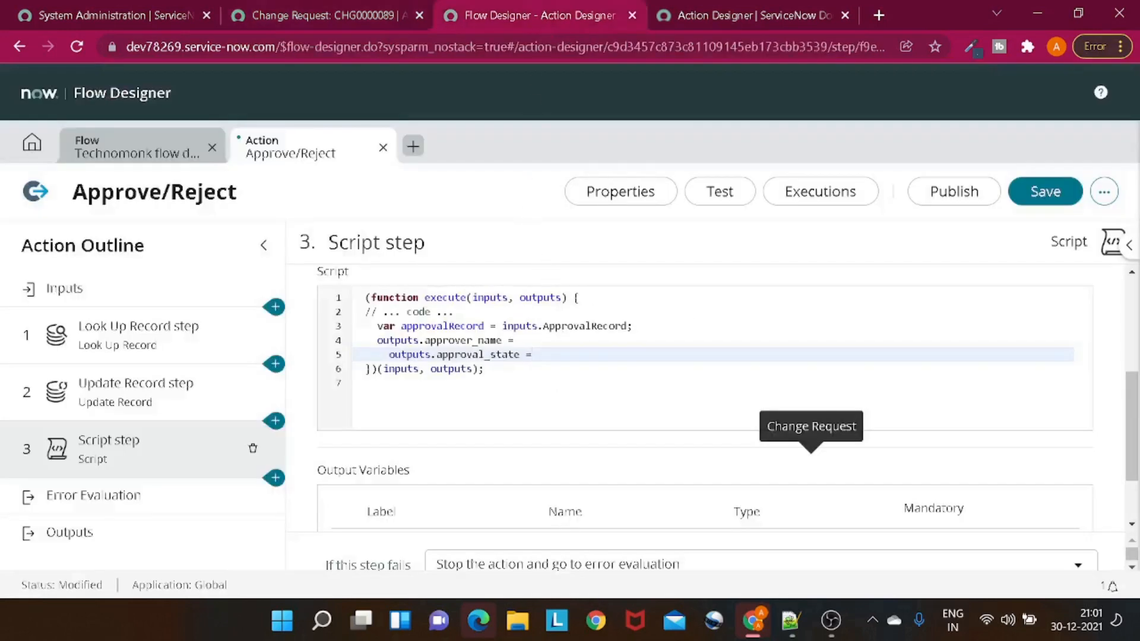
text(approvalRecord.approver)
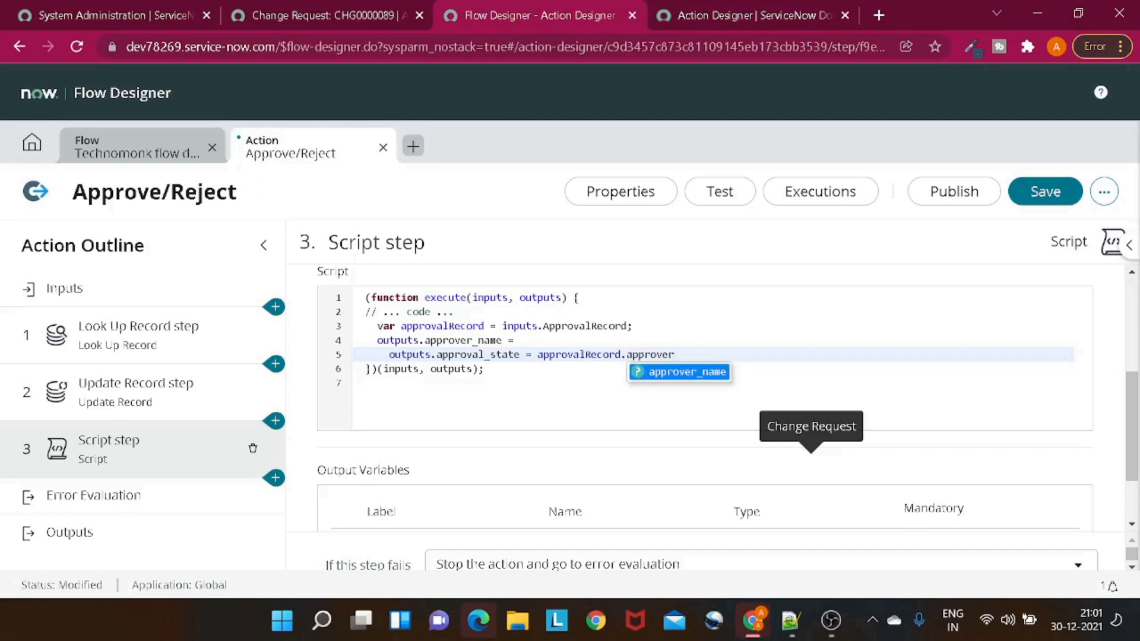
text(.get)
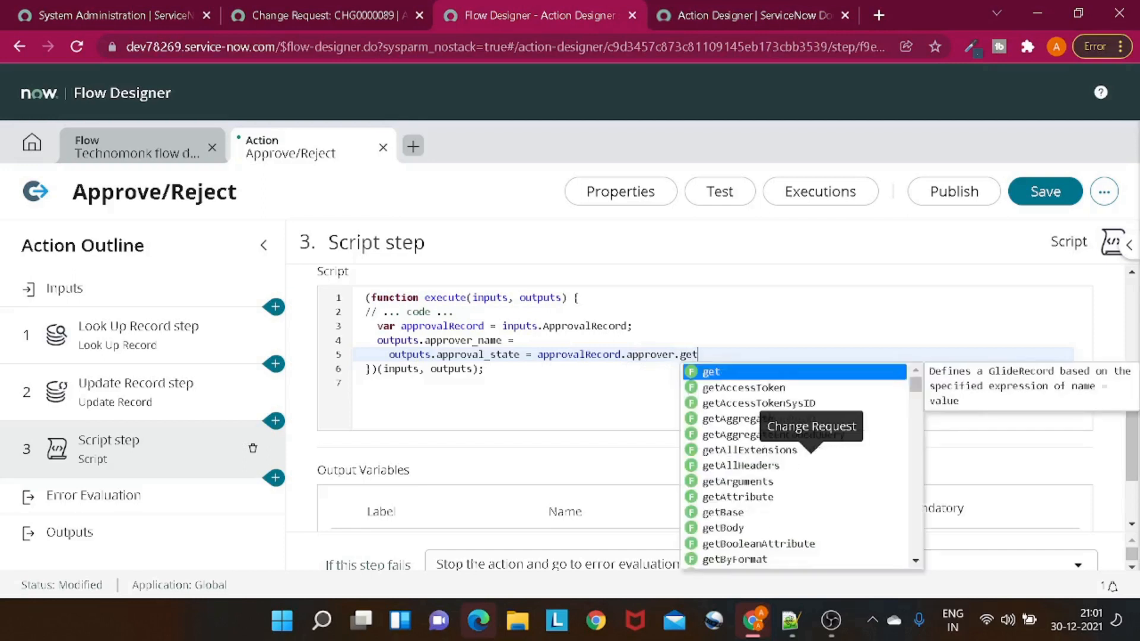
text(d)
key(BackSpace)
text(Dis)
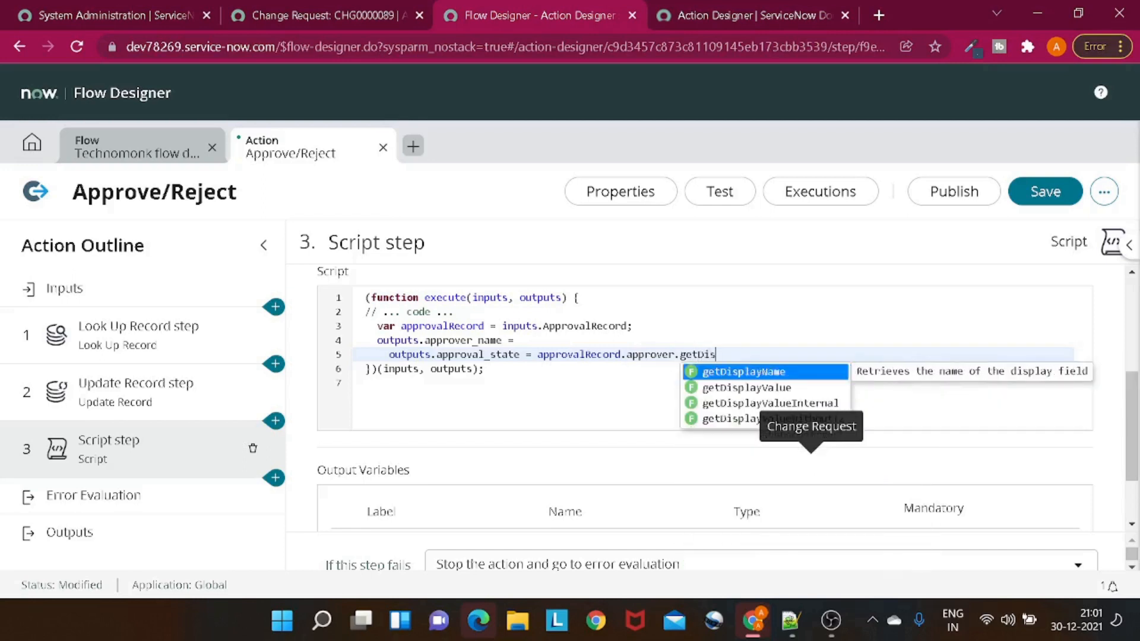
key(Down)
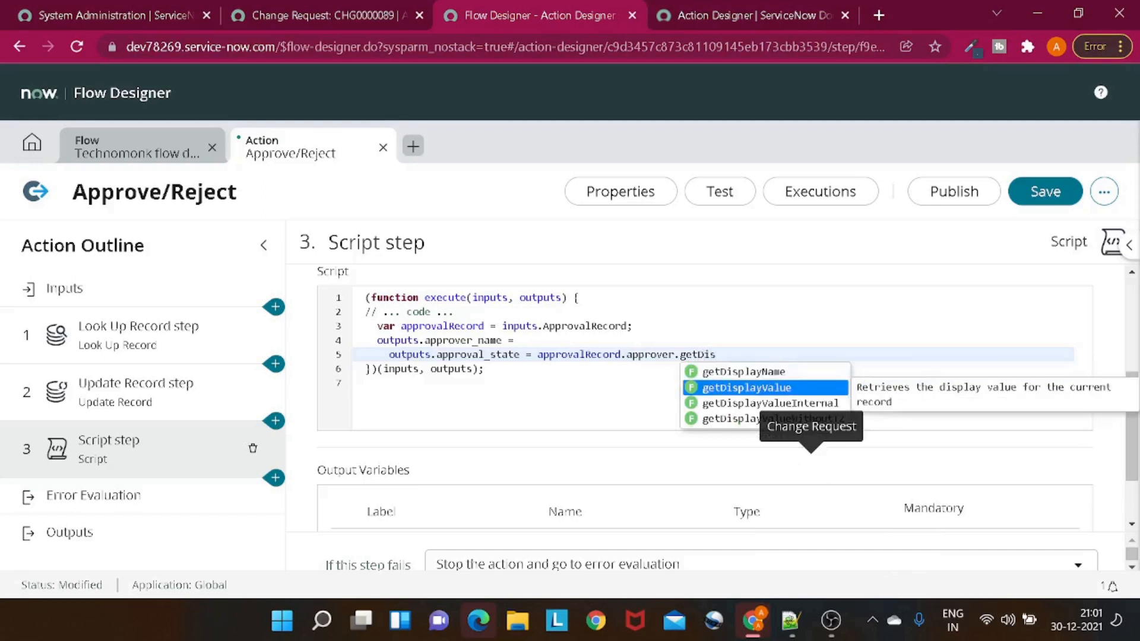
key(Return)
text(();)
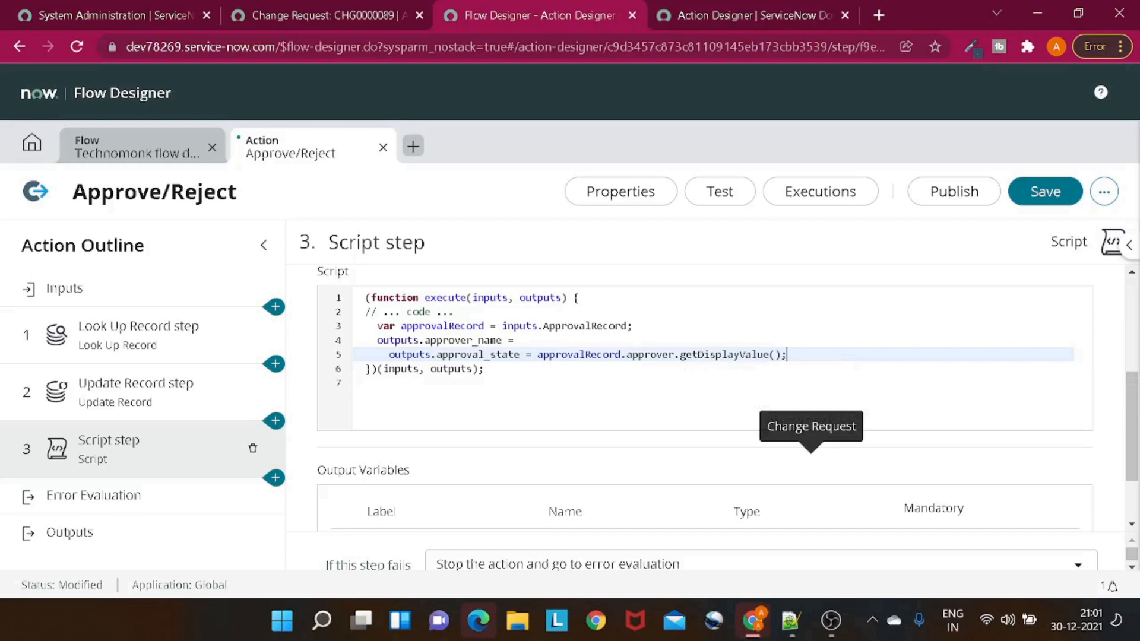
key(Return)
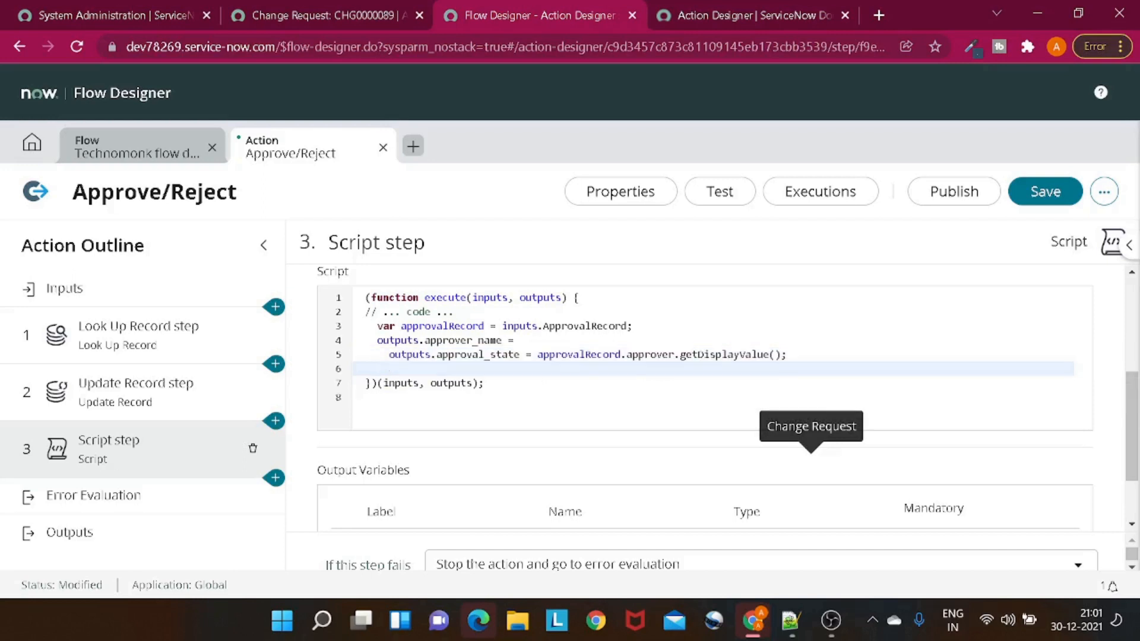
Step: Move the expression "approvalRecord.approver.getDisplayValue();" from the approval_state line to the outputs.approver_name assignment
drag(538, 354, 787, 355)
key(ctrl+c)
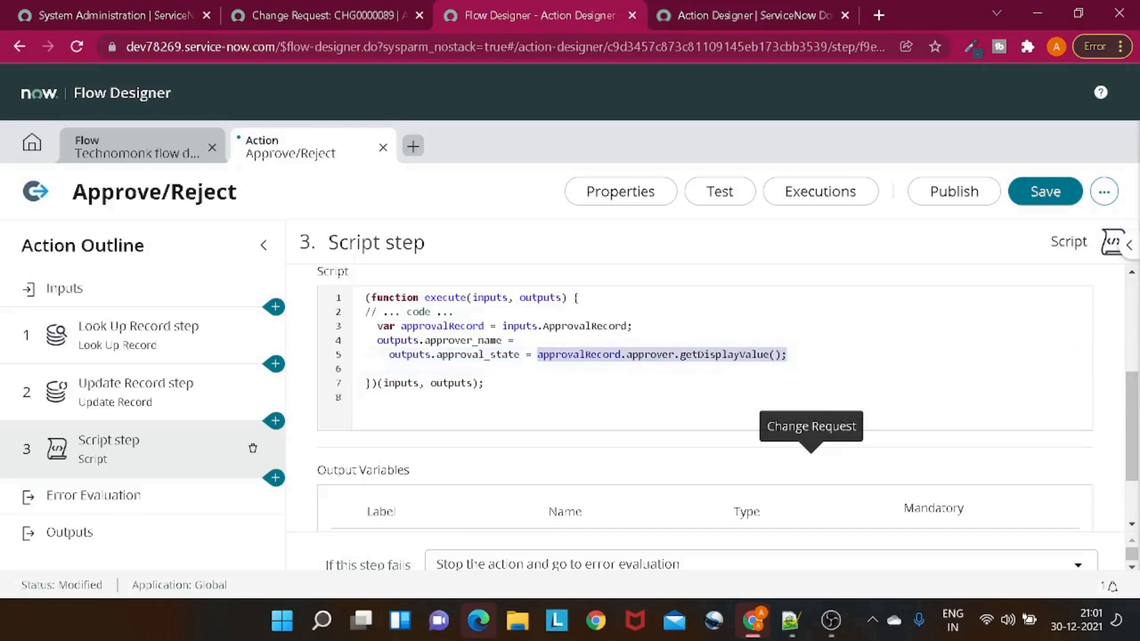
key(BackSpace)
click(514, 340)
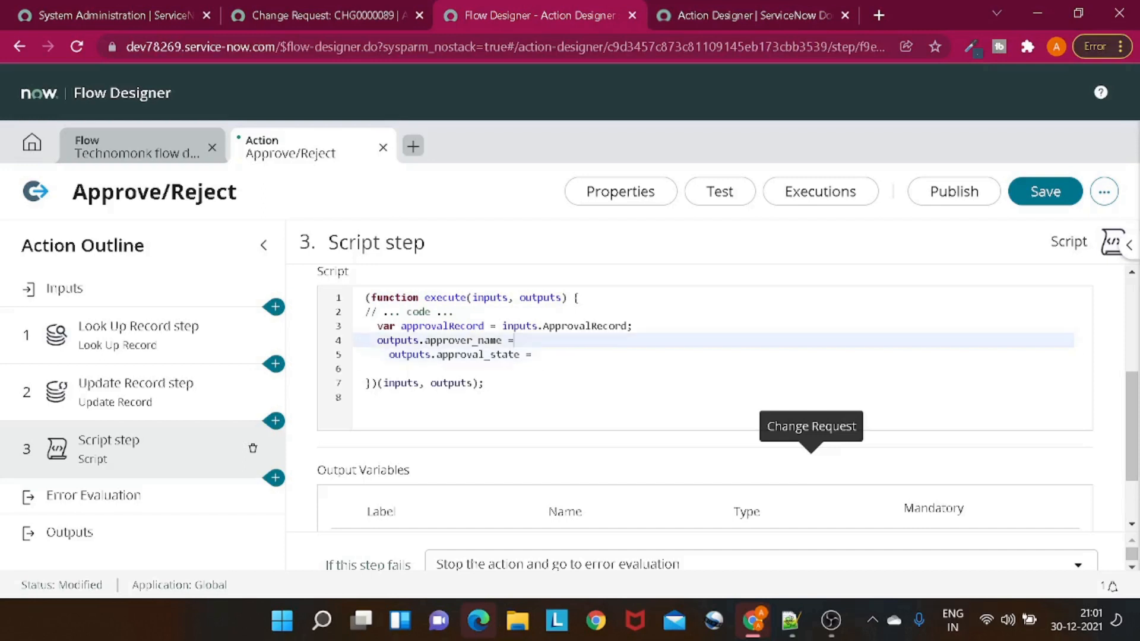
key(ctrl+v)
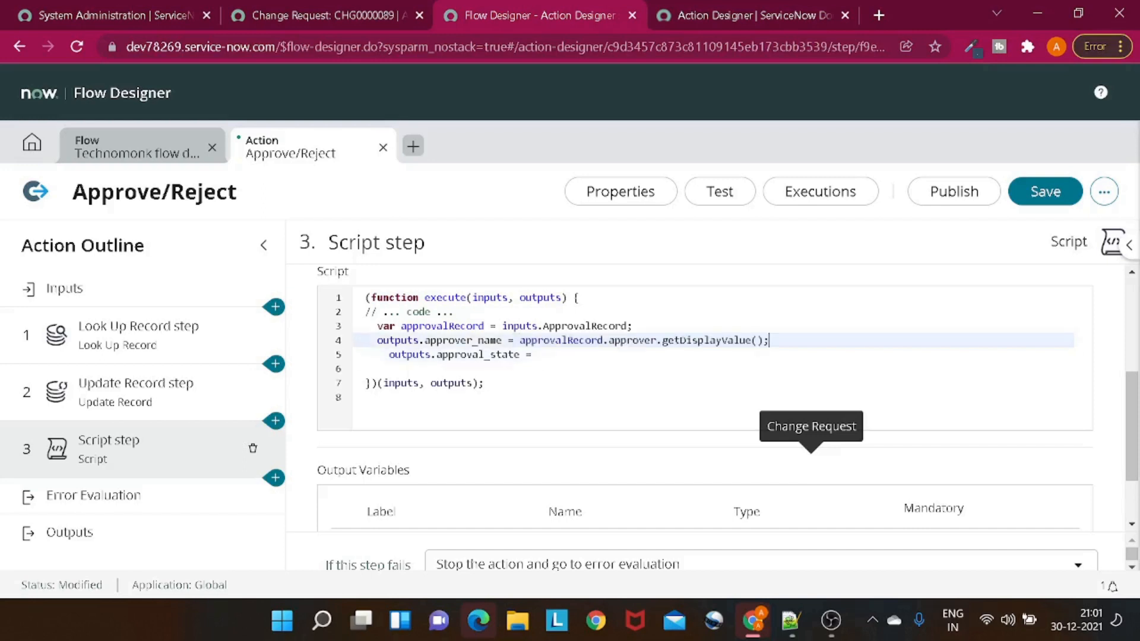
Step: Go back to the open approval record, close the Approver dictionary info, and check the State field's internal name
click(149, 16)
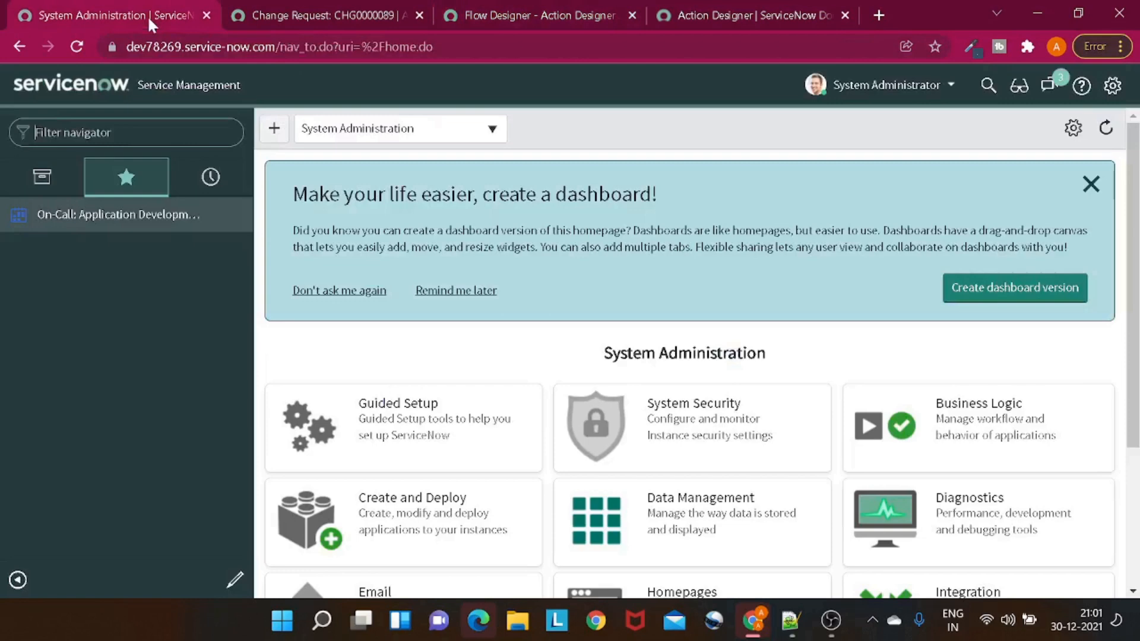
click(736, 18)
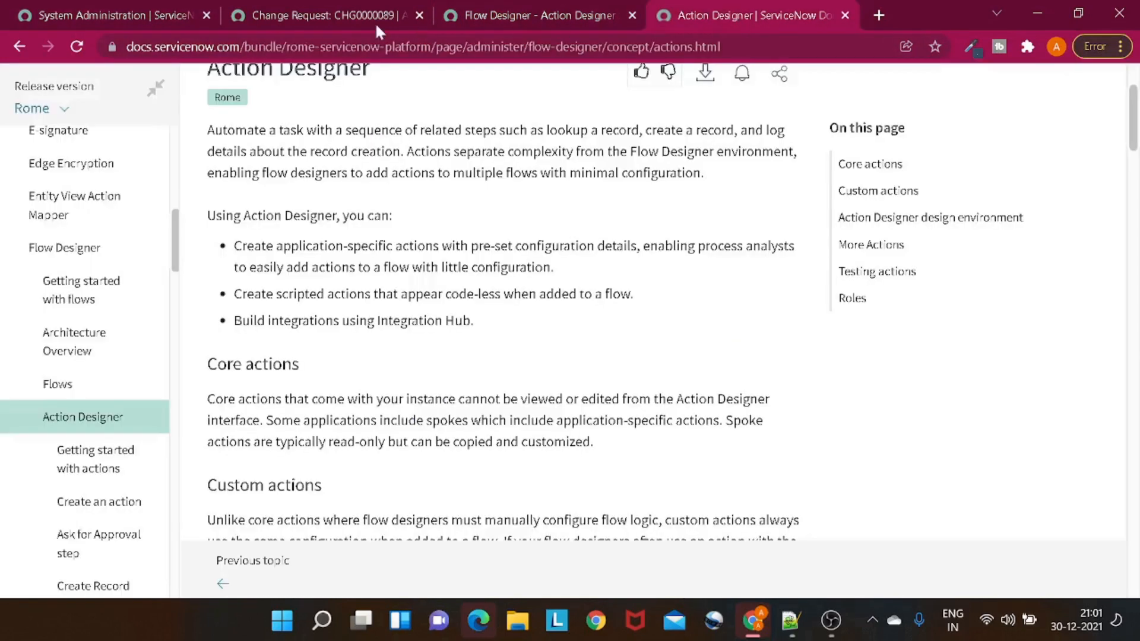
click(268, 19)
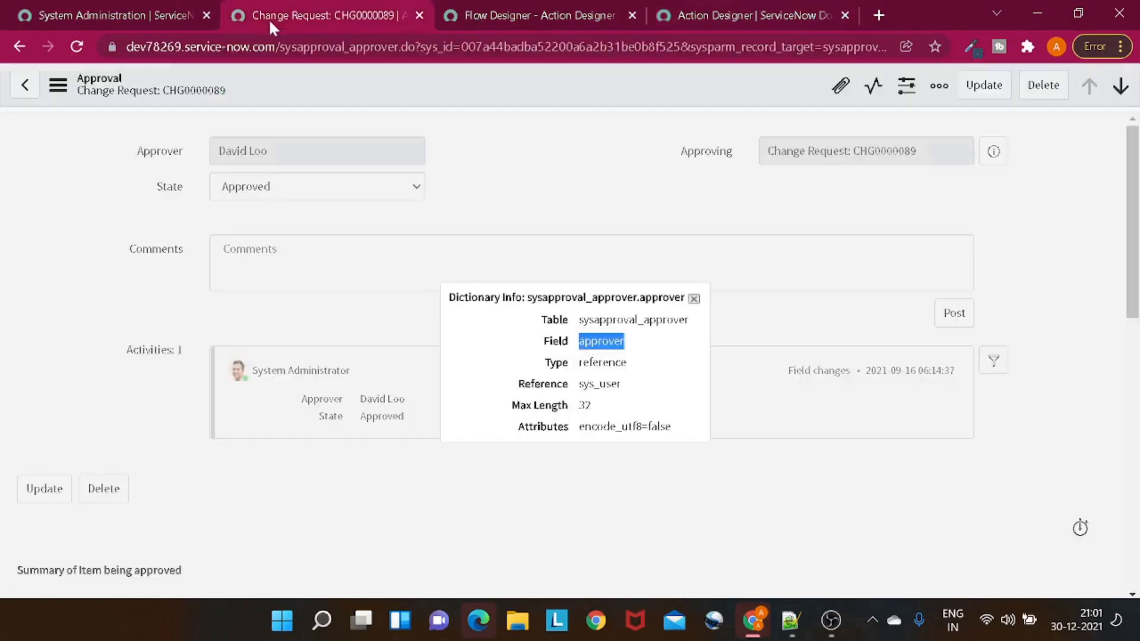
click(695, 299)
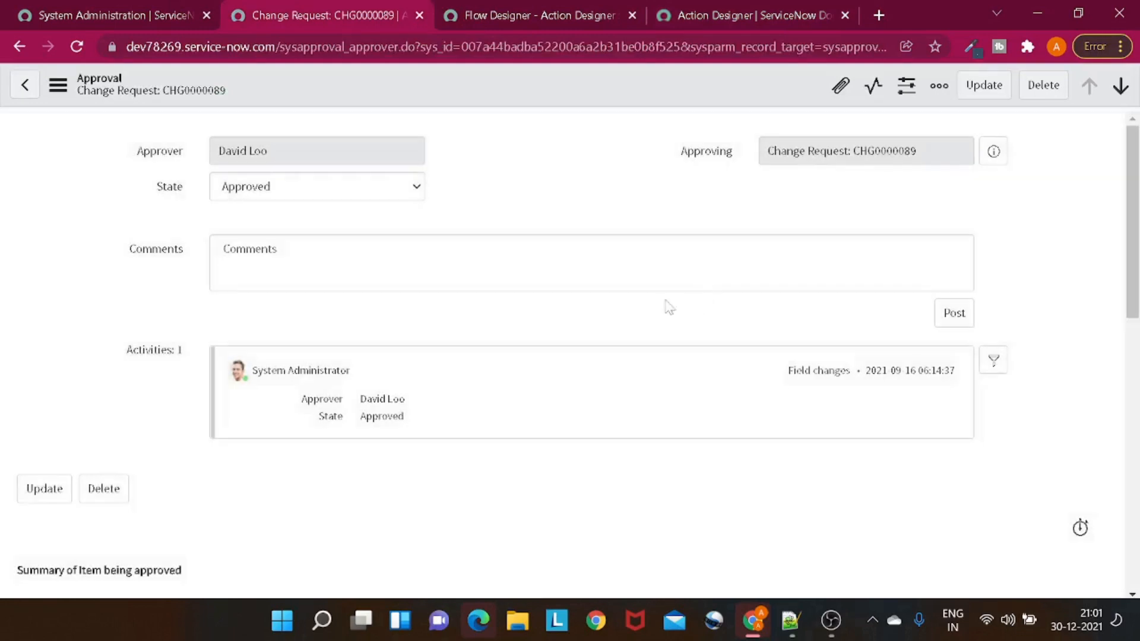
right_click(171, 196)
click(133, 211)
click(133, 211)
right_click(165, 191)
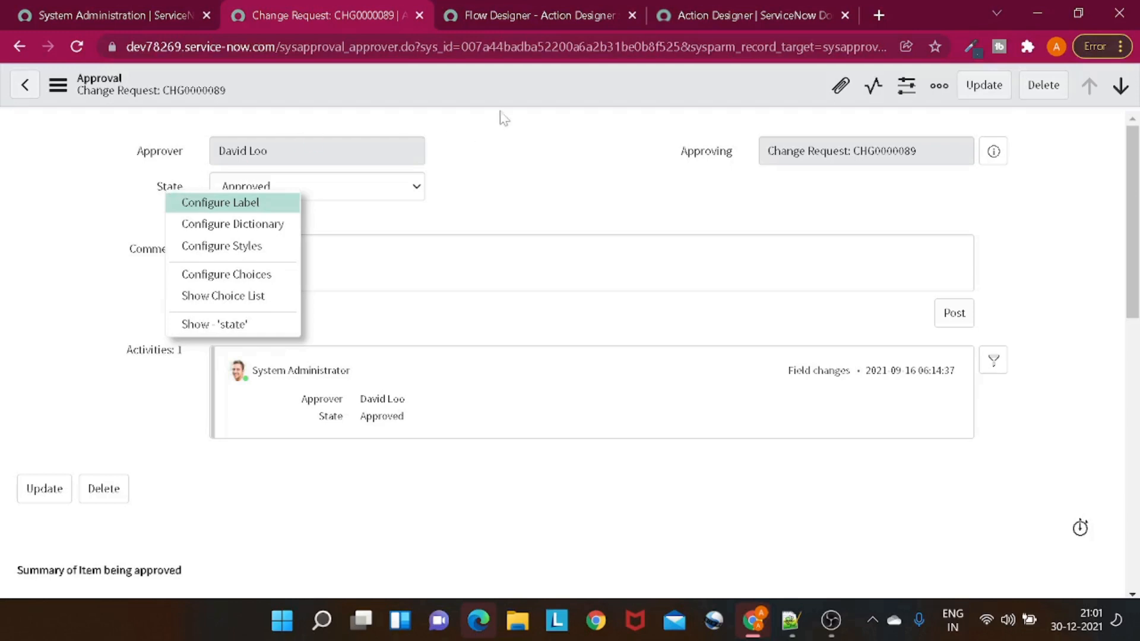
Step: Complete the outputs.approval_state assignment in the script with "approvalRecord.state.getDisplayValue;" and re-indent the whole script
click(528, 17)
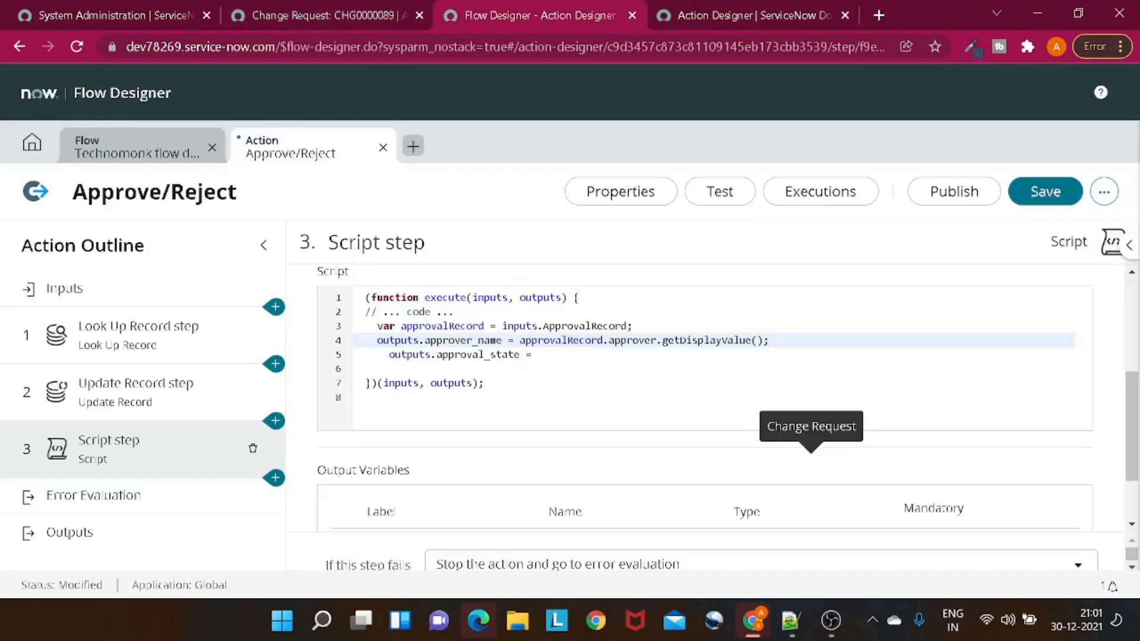
click(538, 355)
text(approvalRecord.approverstate)
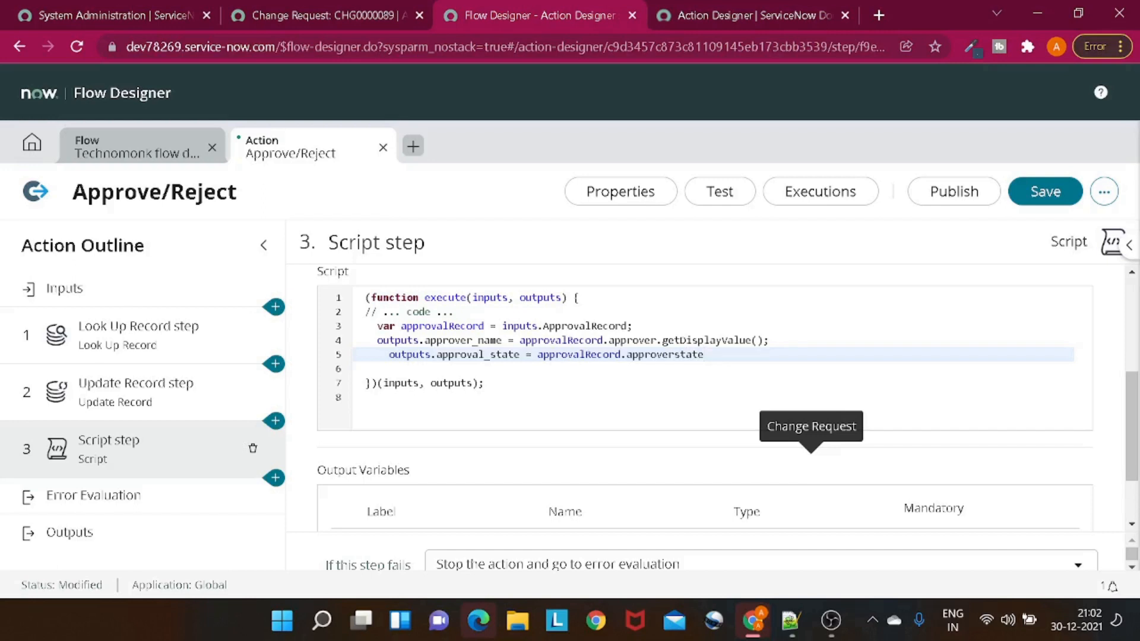
key(ctrl+shift+Left)
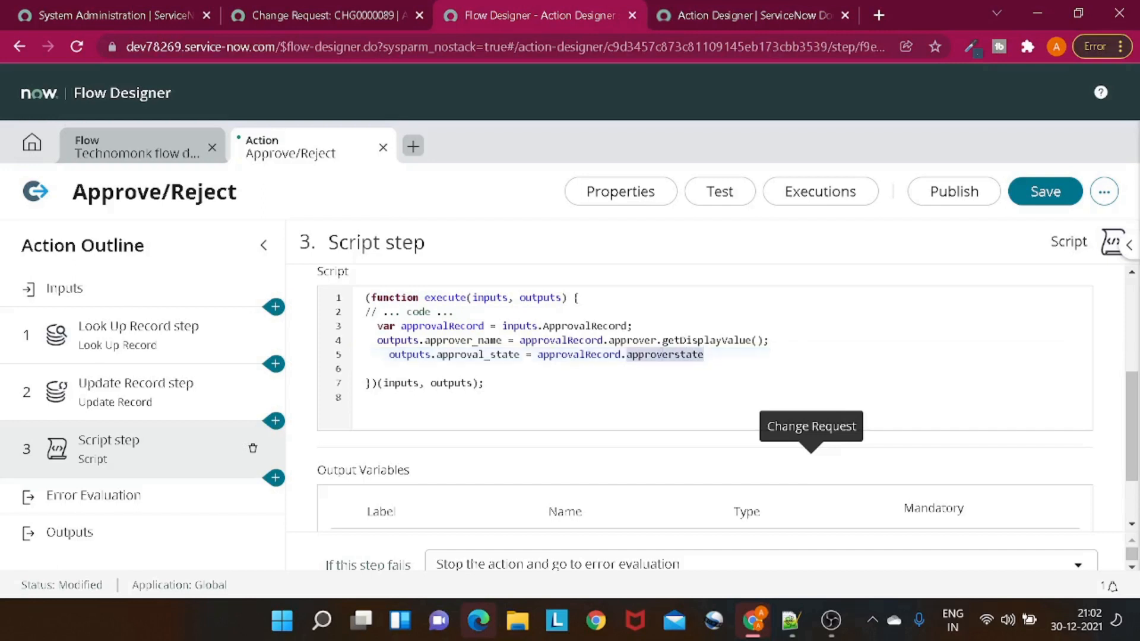
text(stat)
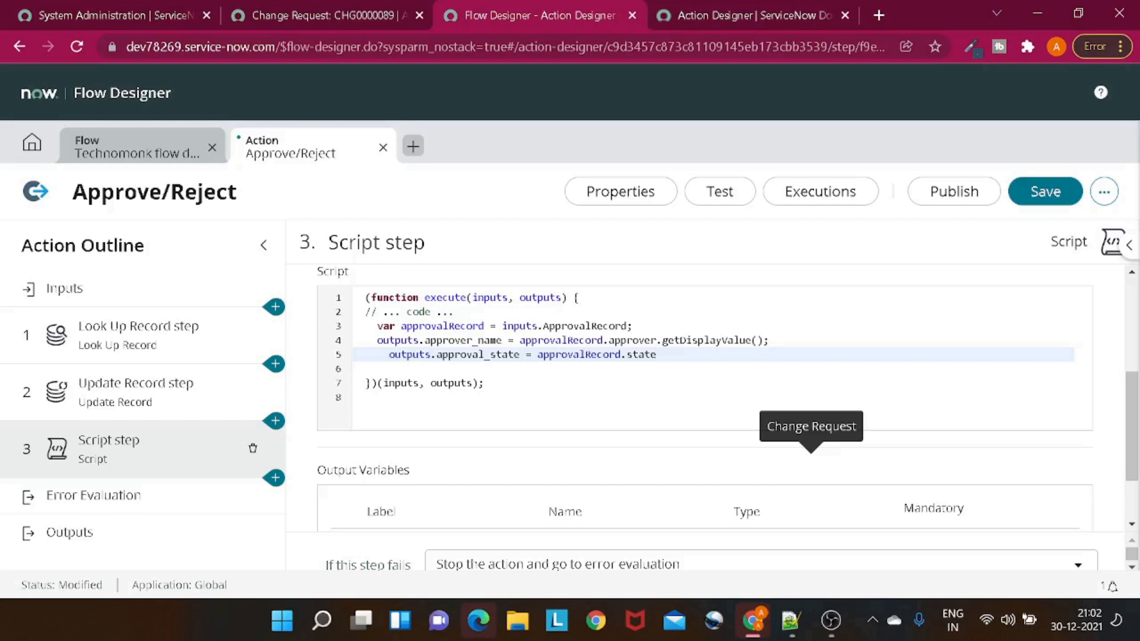
text(e.get)
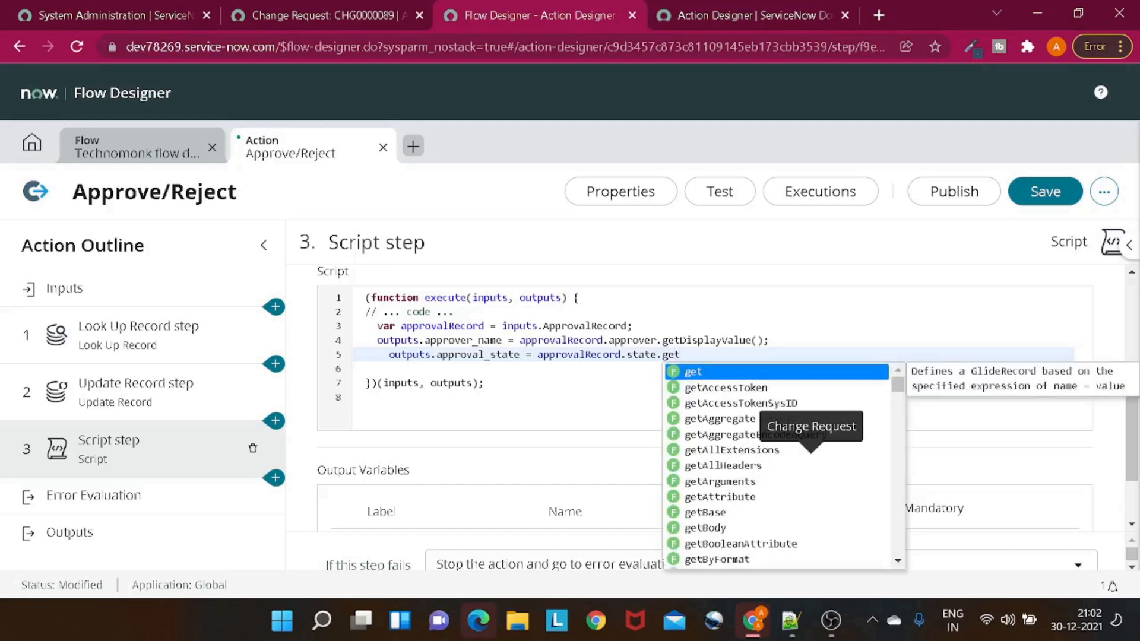
text(Dis)
key(Down)
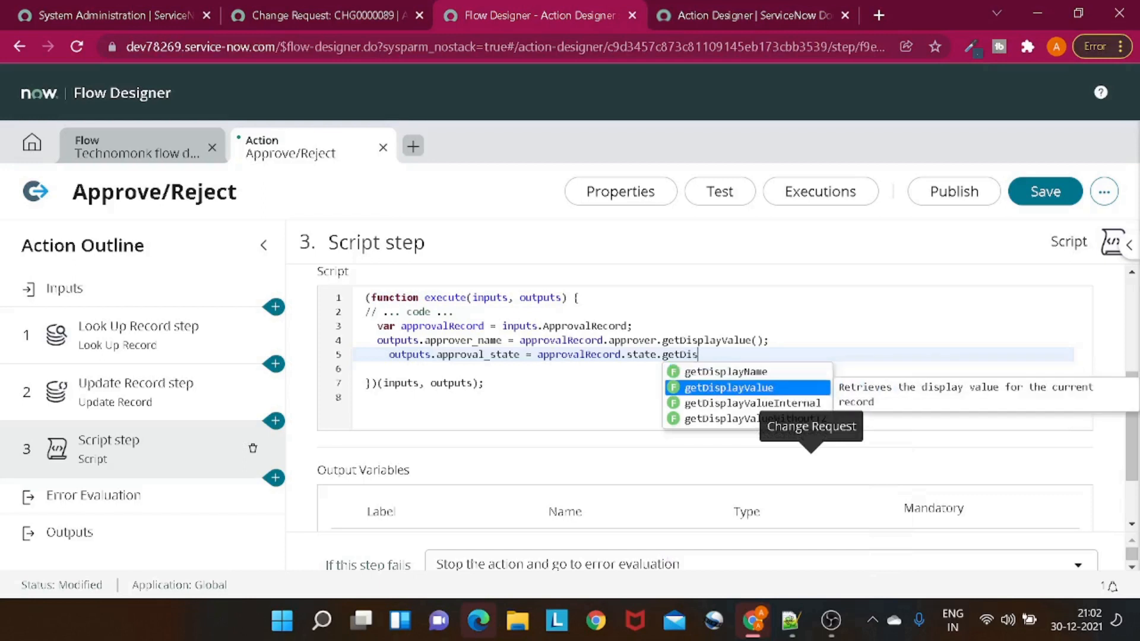
key(Return)
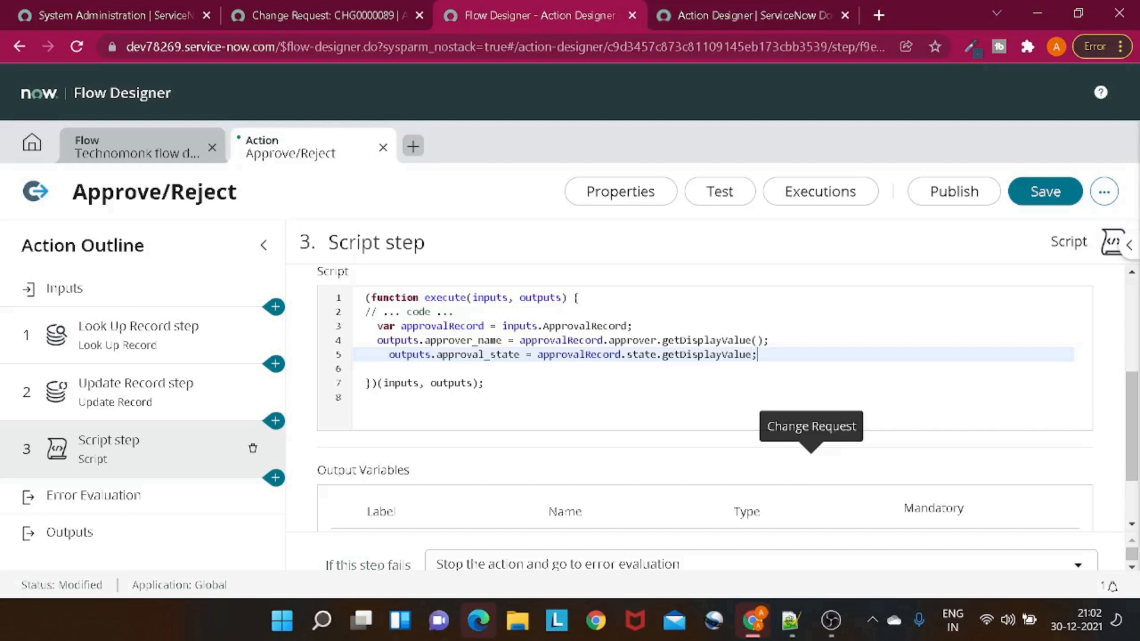
key(ctrl+a)
key(shift+Tab)
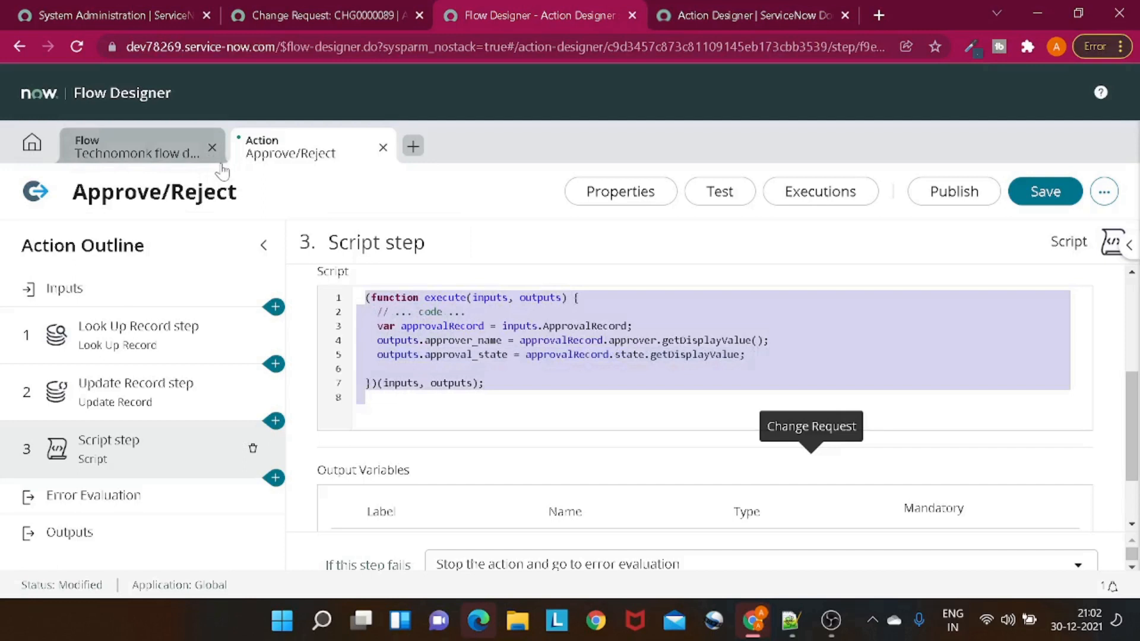
Step: Add a mandatory String output variable with label and name approver_name to the script step
scroll(563, 457, down, 2)
scroll(542, 453, up, 2)
scroll(541, 452, down, 2)
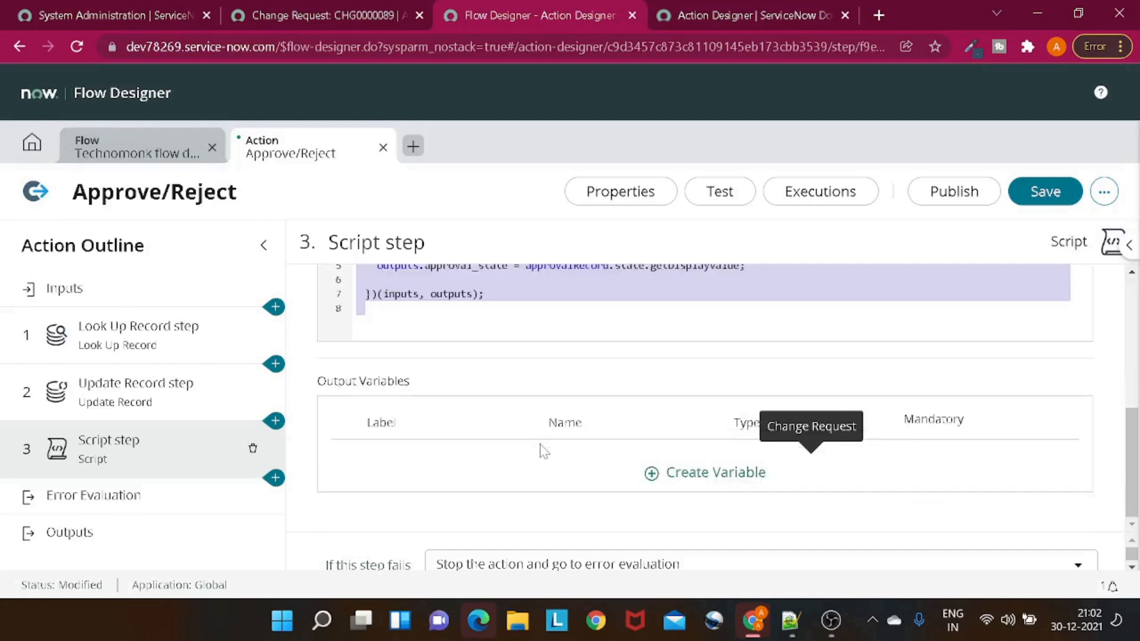
click(671, 475)
scroll(570, 430, up, 2)
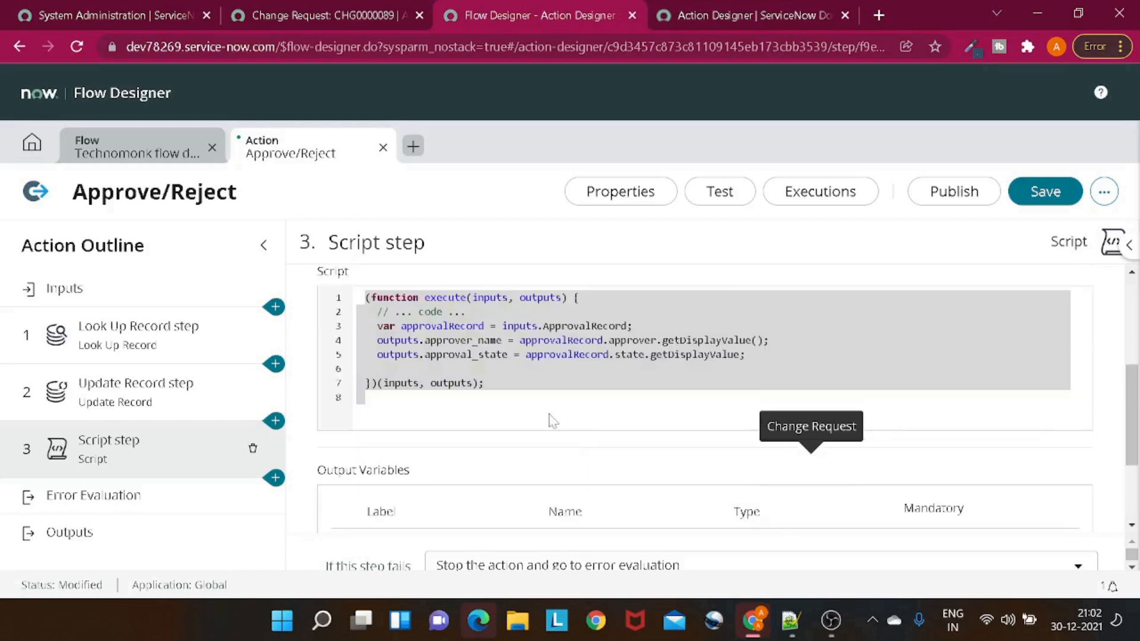
double_click(463, 340)
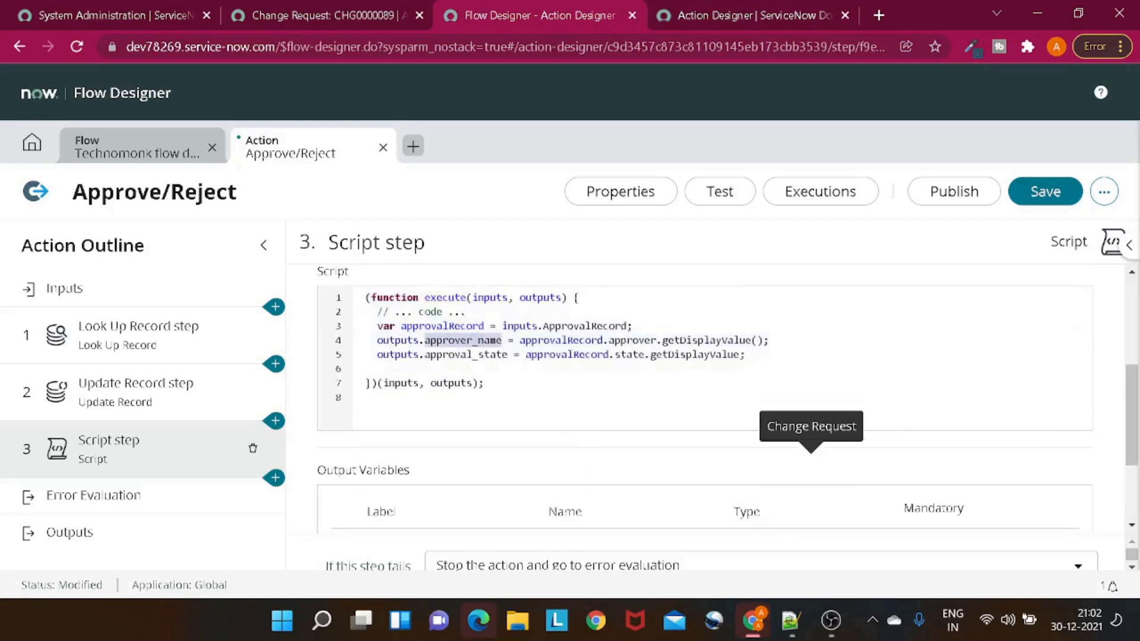
scroll(436, 403, down, 2)
click(408, 469)
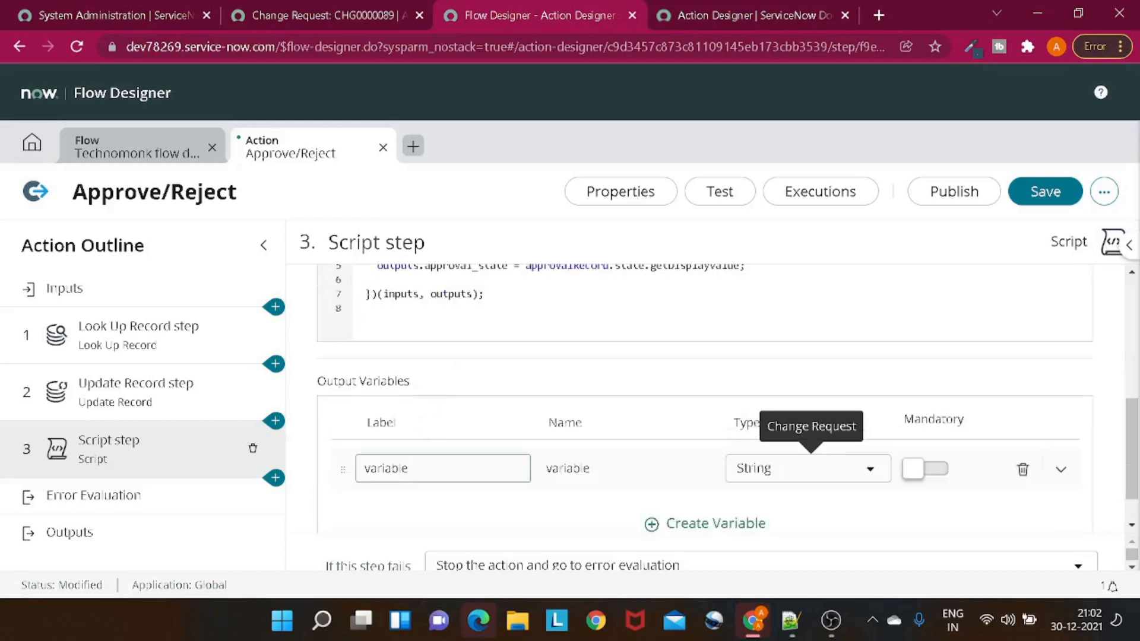
key(ctrl+a)
text(approver_name)
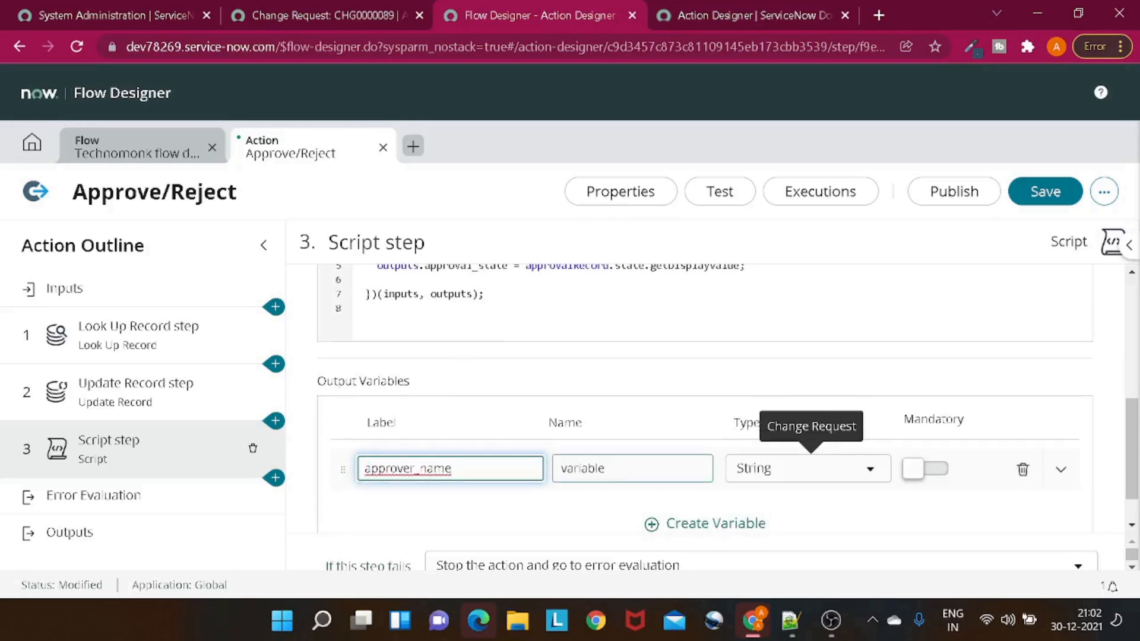
key(Tab)
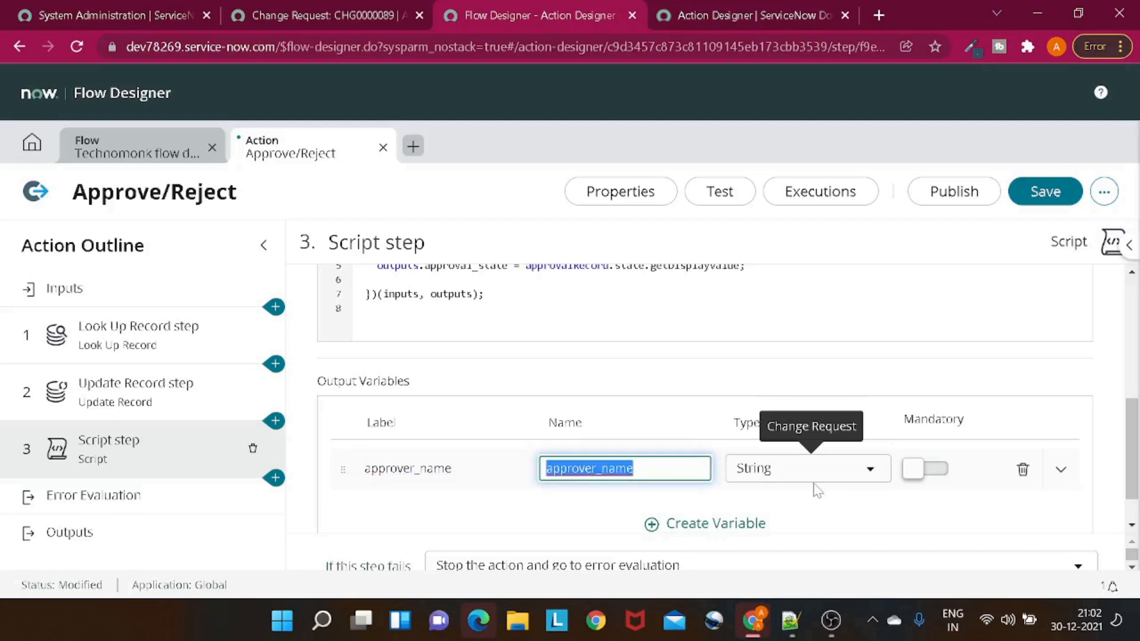
click(925, 468)
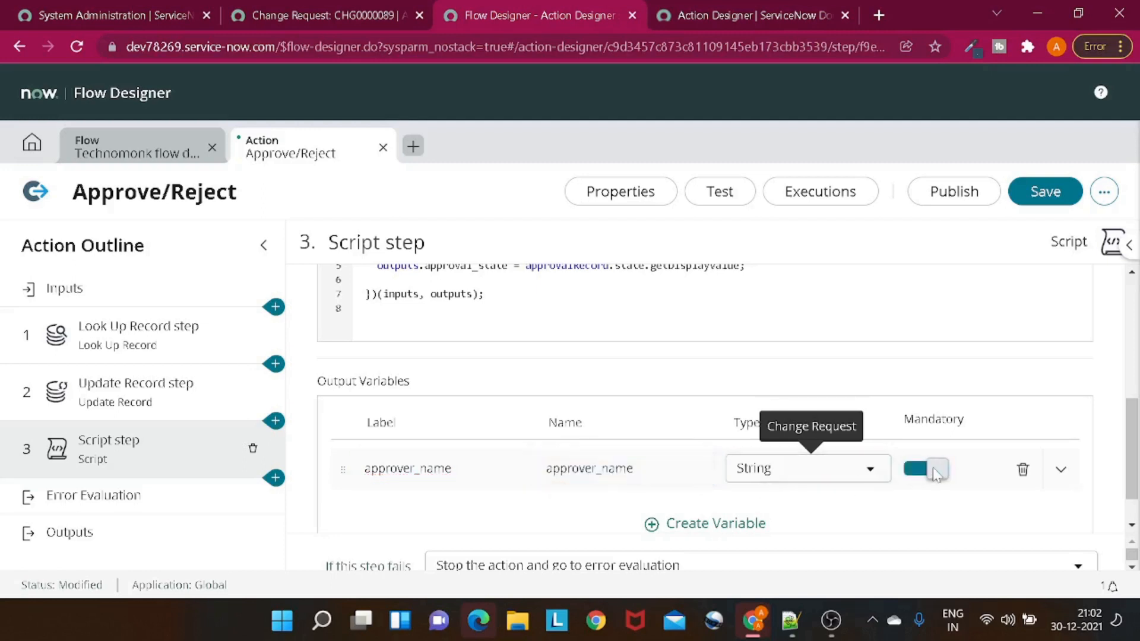
Step: Add a second mandatory String output variable to the script step, using approval_state from the script as label and name
click(697, 525)
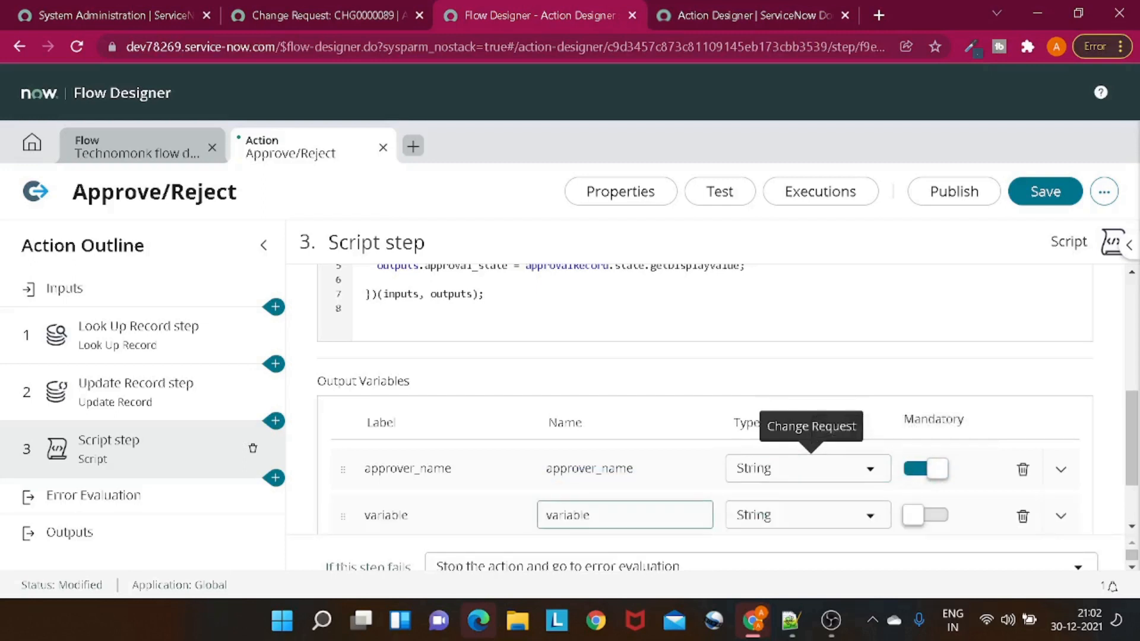
double_click(466, 267)
key(ctrl+c)
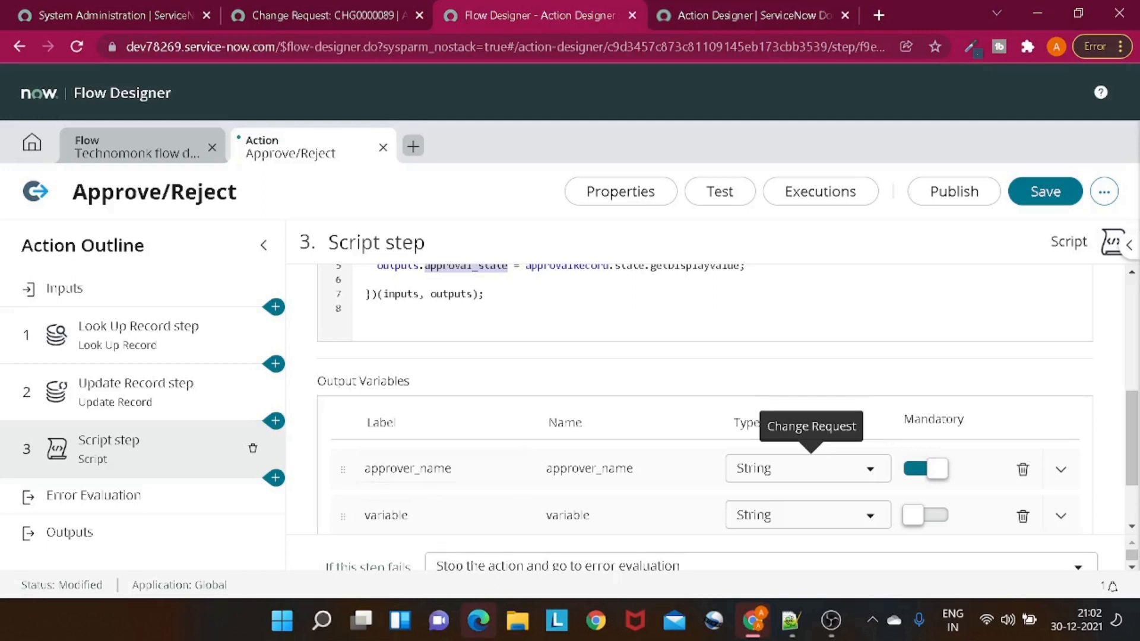
click(408, 515)
key(ctrl+a)
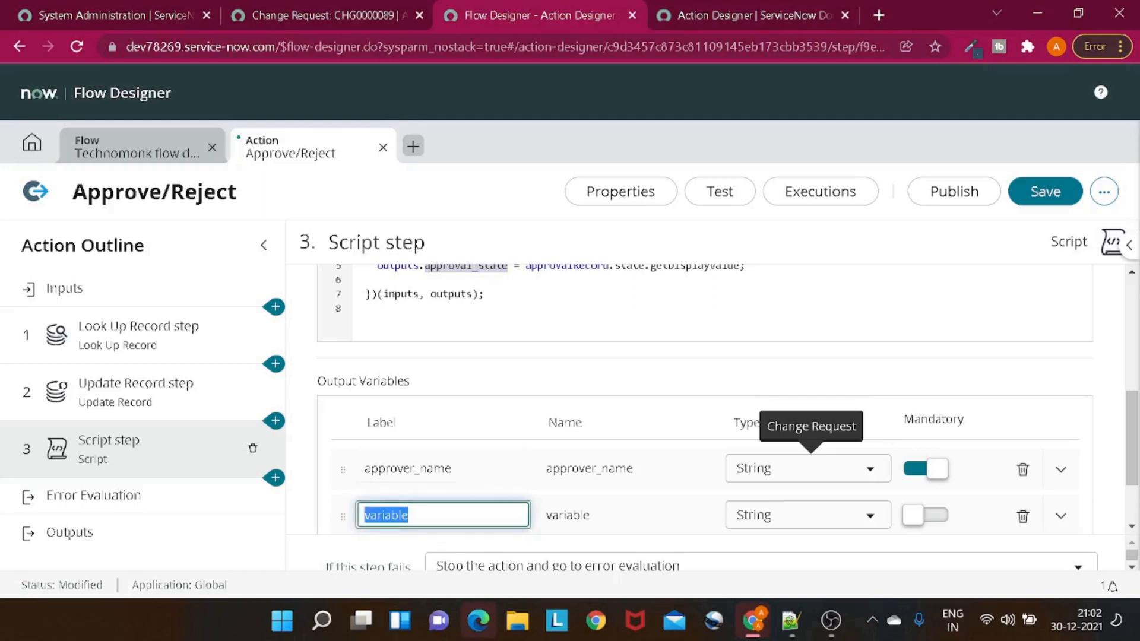
key(ctrl+v)
key(Tab)
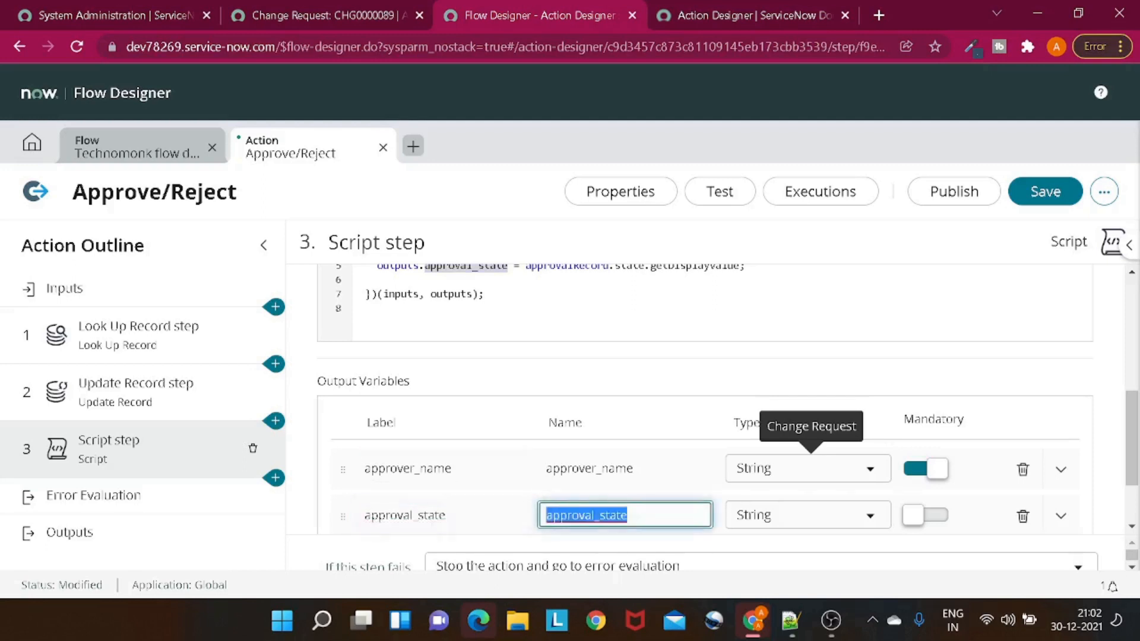
click(947, 520)
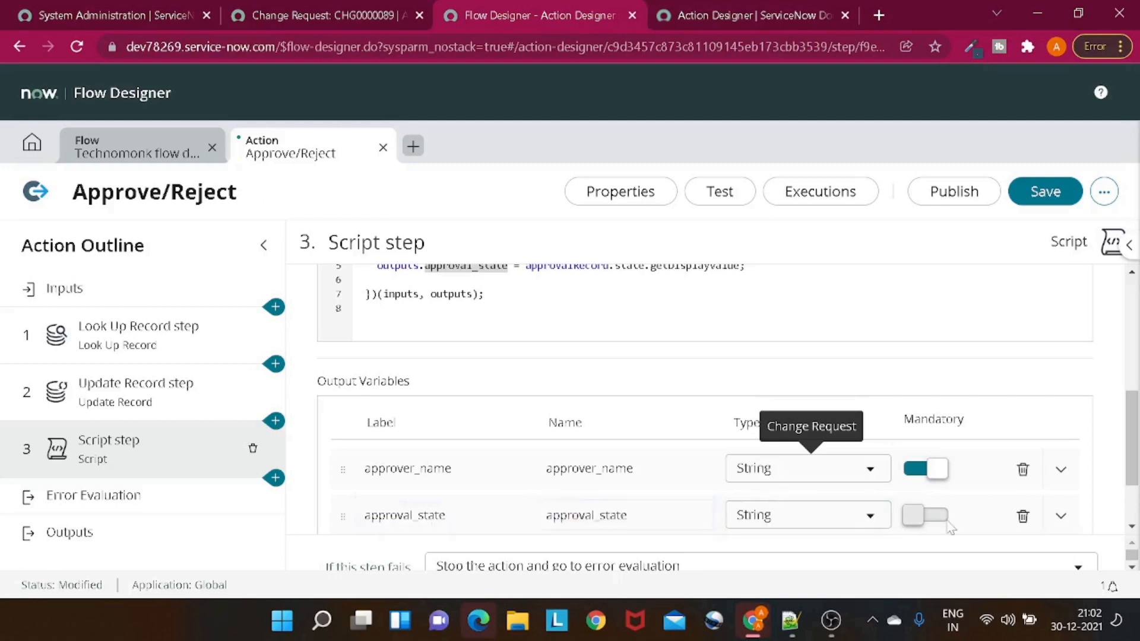
scroll(482, 376, down, 2)
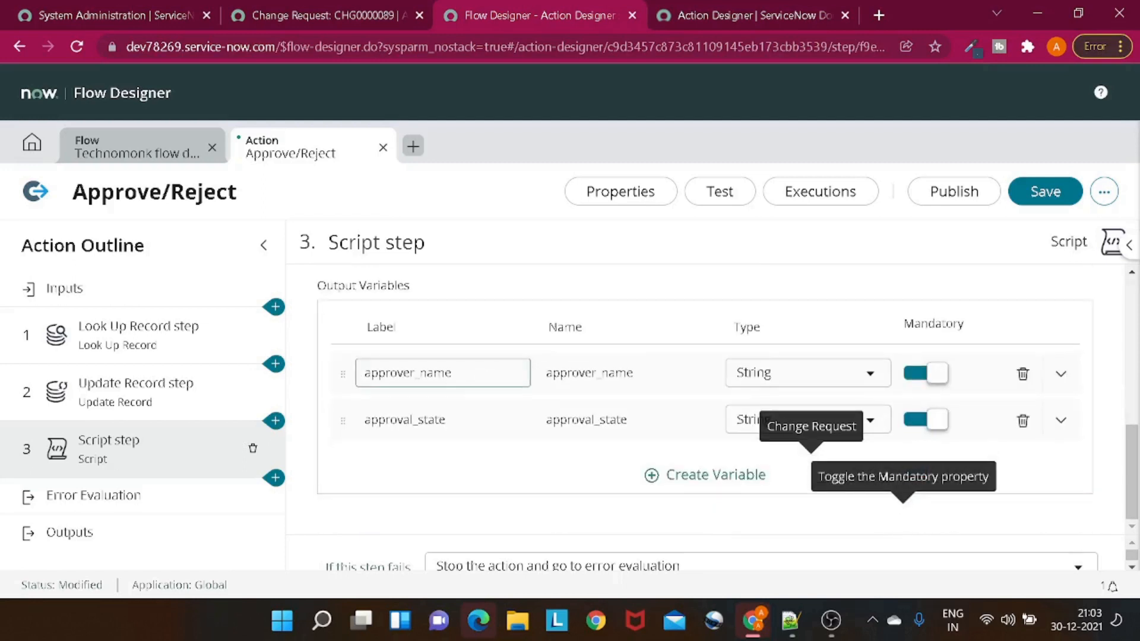
scroll(482, 375, up, 2)
scroll(484, 375, up, 5)
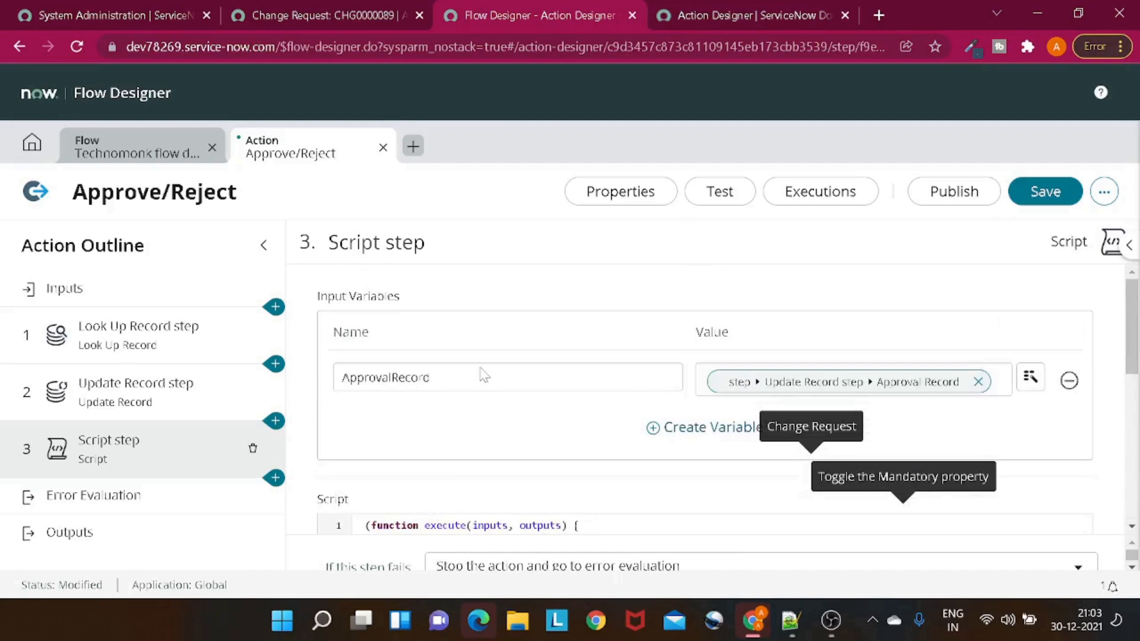
scroll(484, 376, down, 5)
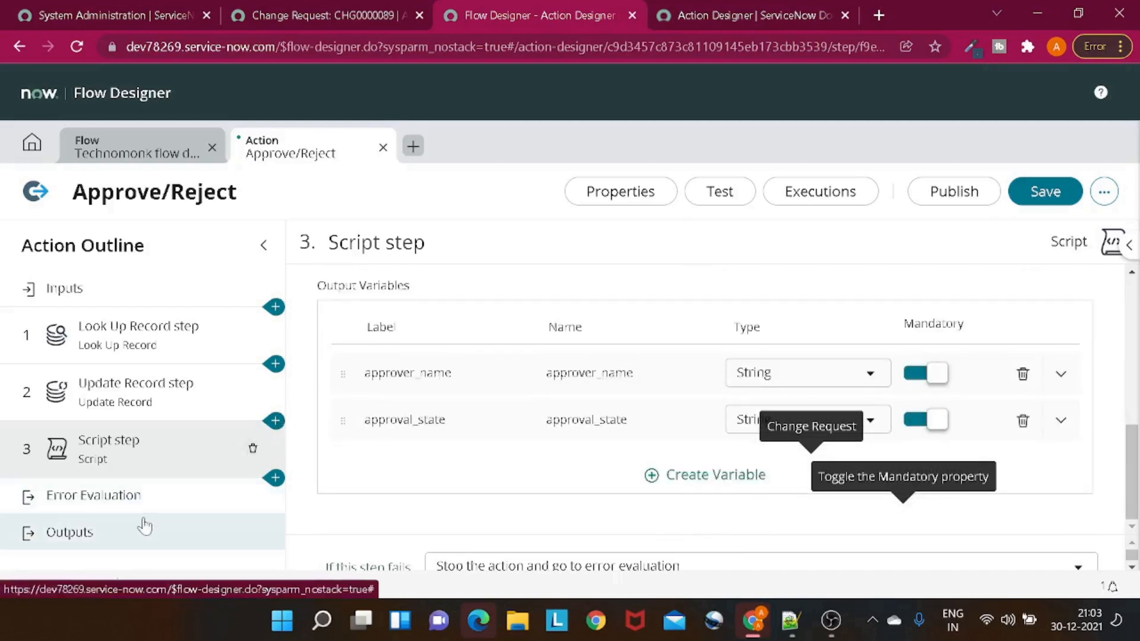
Step: Create a String output in the action's Outputs section with the label "Approval Name"
click(74, 544)
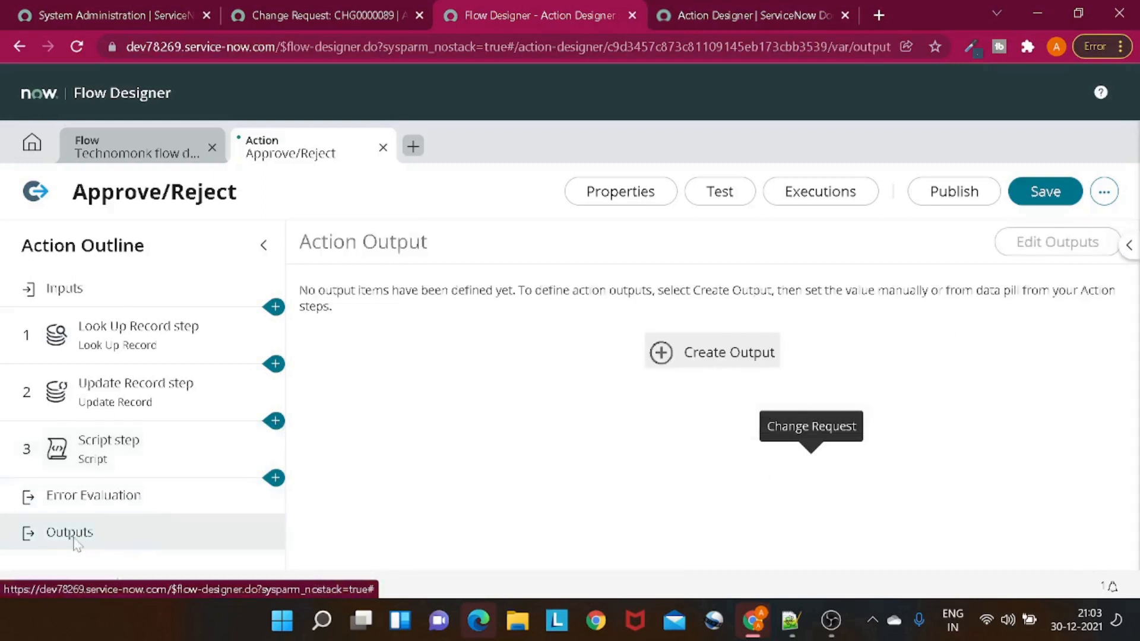
click(661, 353)
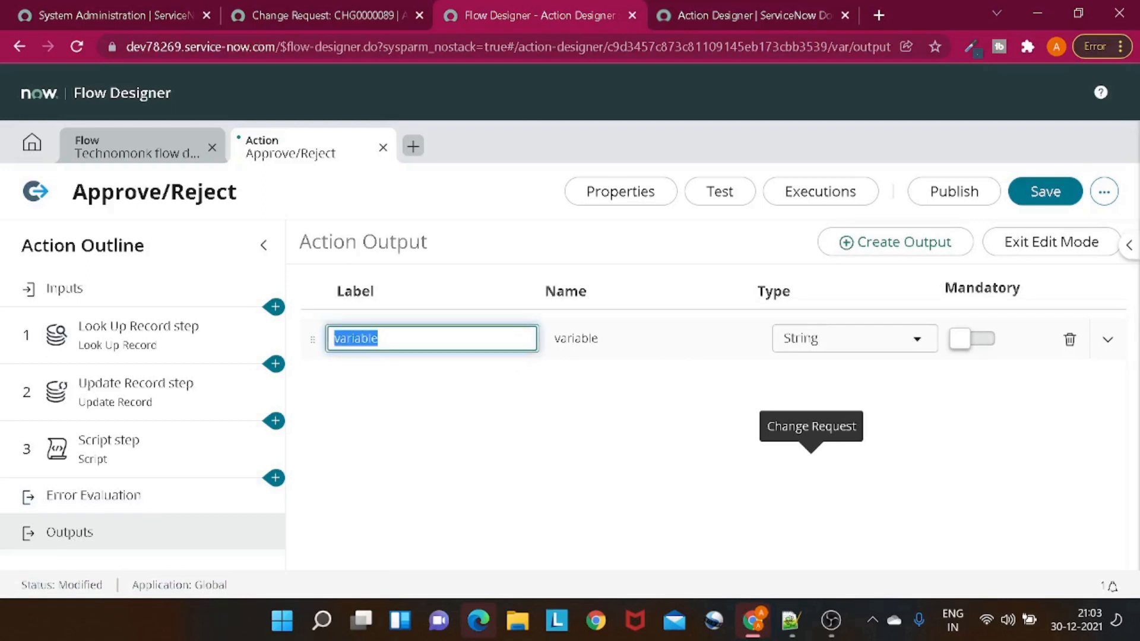
text(App)
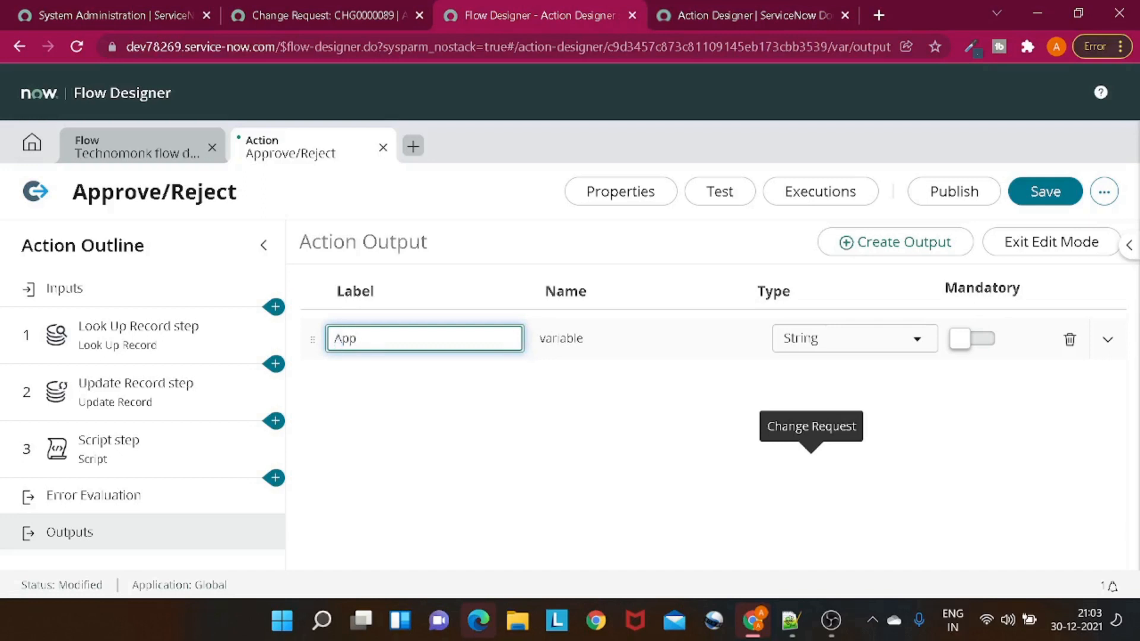
text(roval NAm)
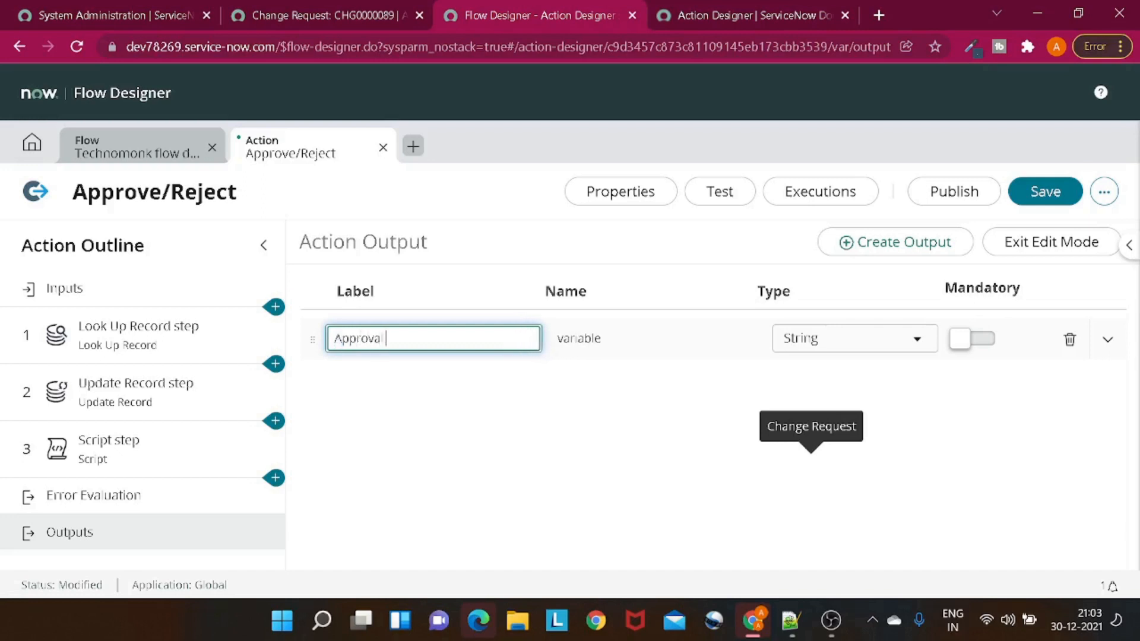
key(BackSpace)
key(BackSpace)
text(ame)
key(Tab)
key(Tab)
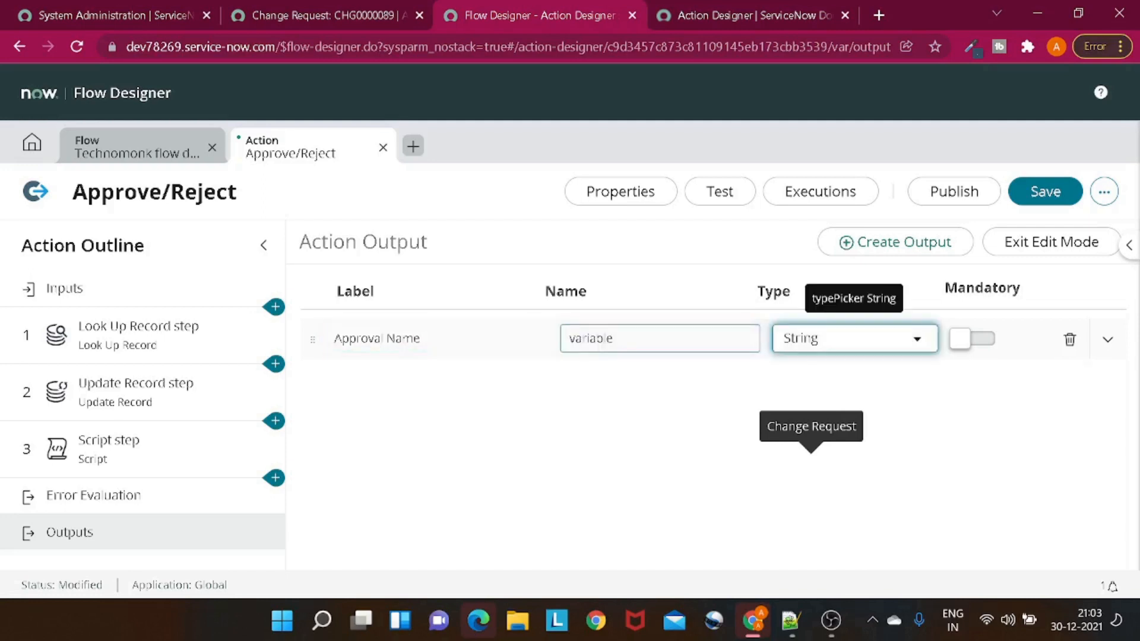
key(shift+Tab)
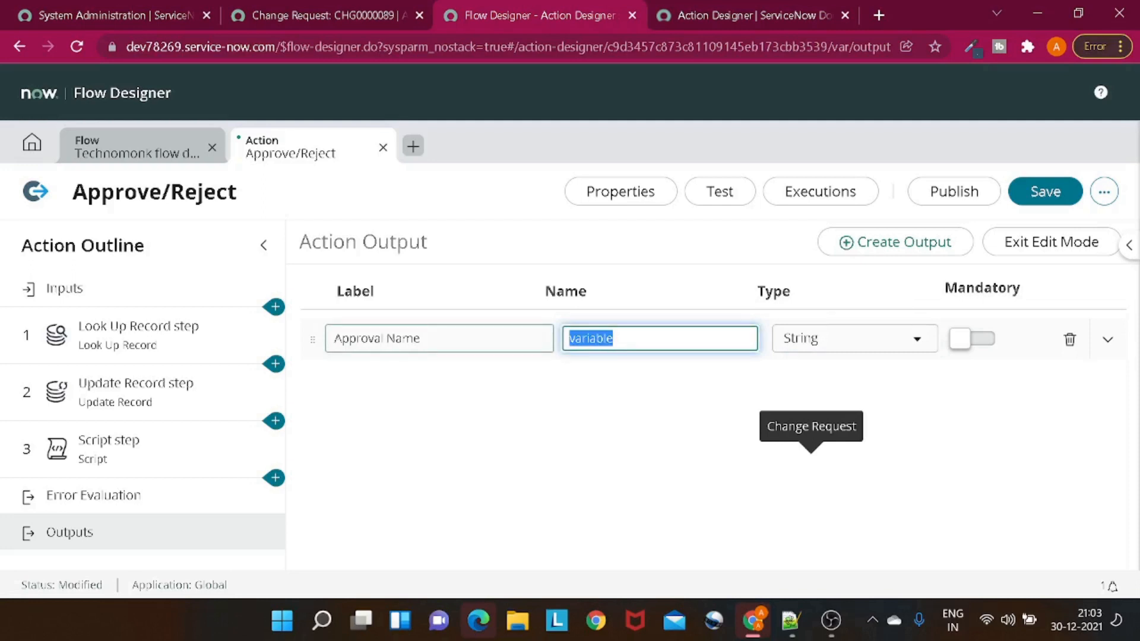
Step: Change the new action output's label and name to ApprovalName without a space and make it mandatory
click(387, 338)
key(BackSpace)
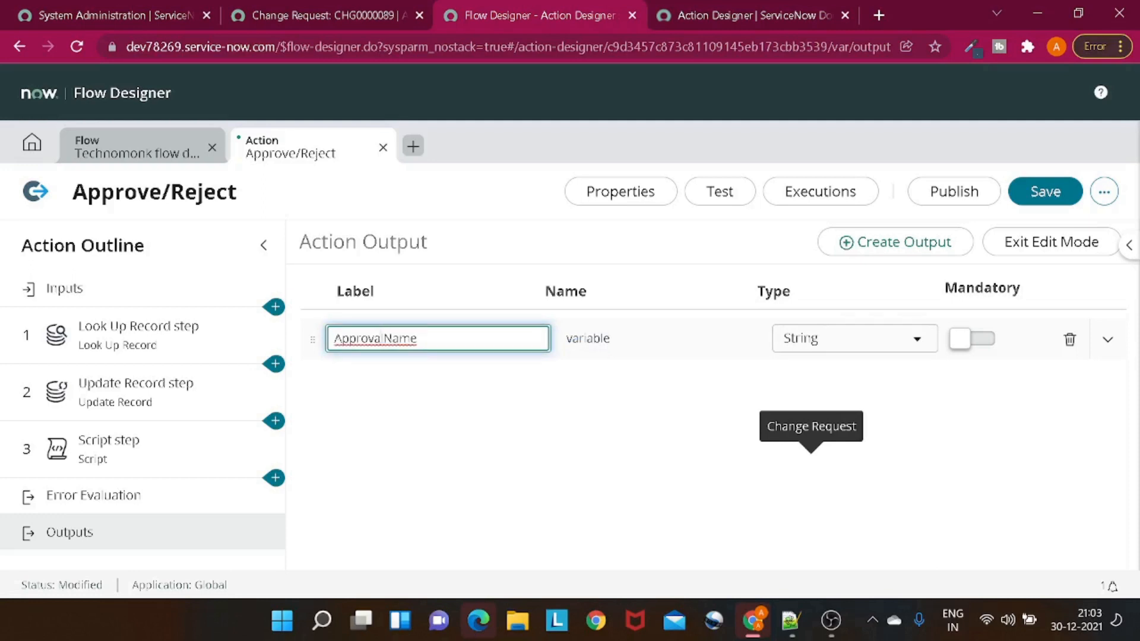
key(ctrl+a)
key(ctrl+c)
click(647, 339)
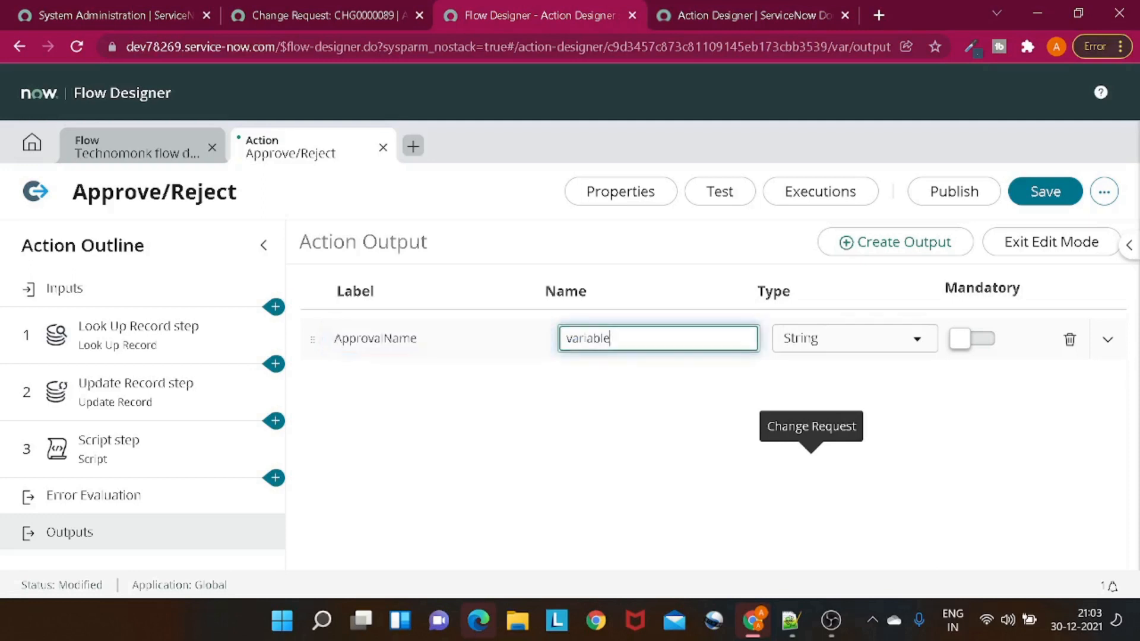
key(ctrl+a)
key(ctrl+v)
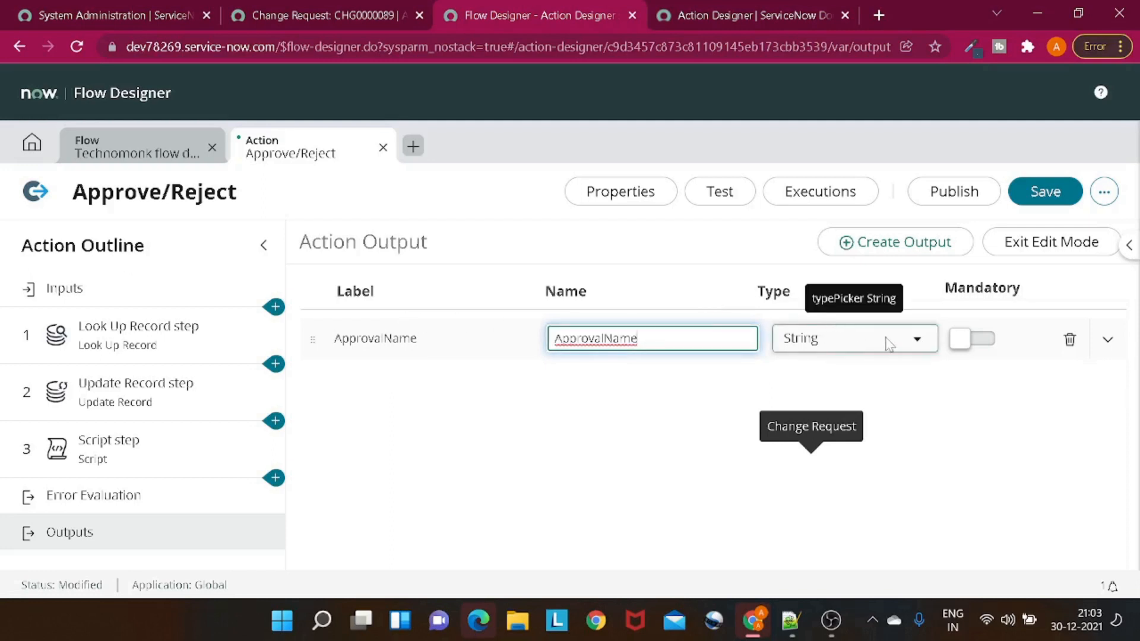
click(979, 341)
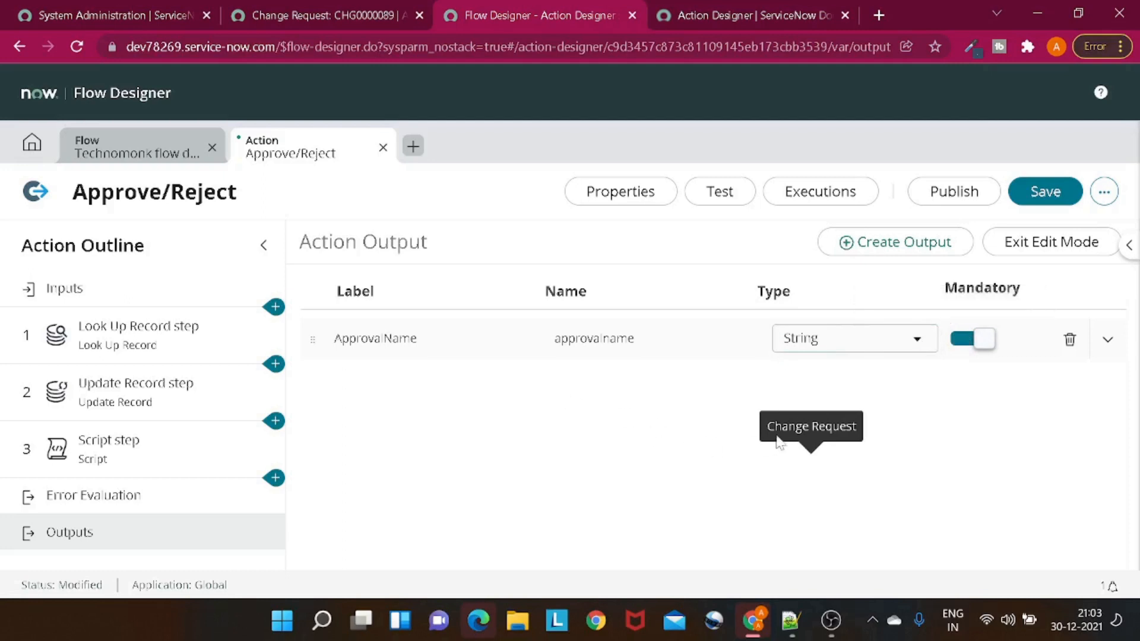
Step: Create a second mandatory String action output with ApprovalState as both label and name
click(893, 249)
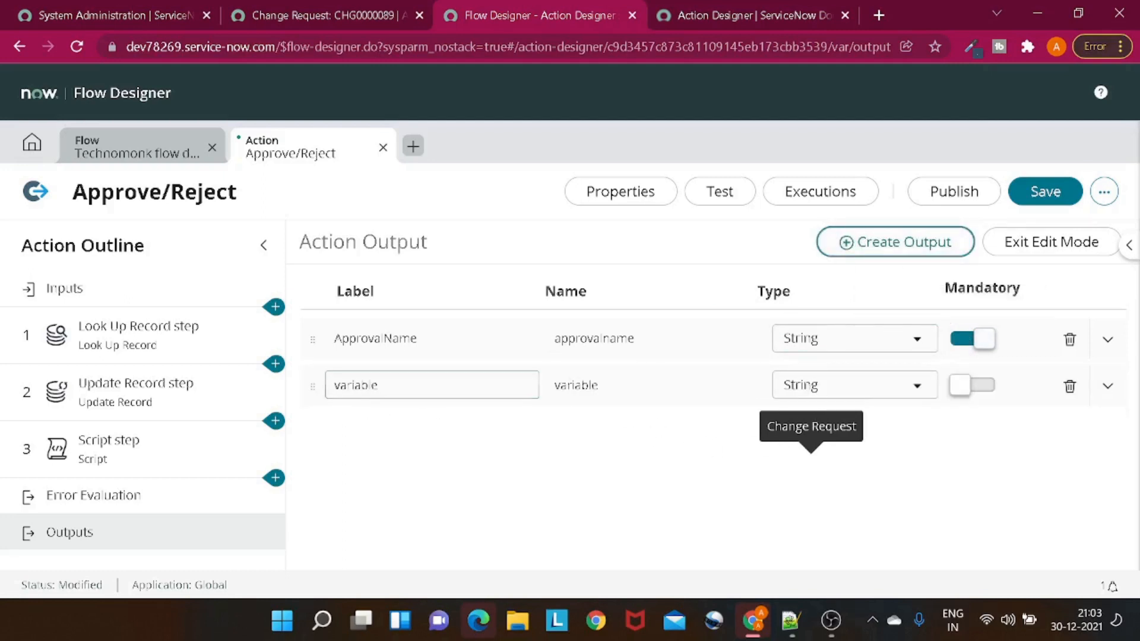
double_click(374, 386)
text(Ap)
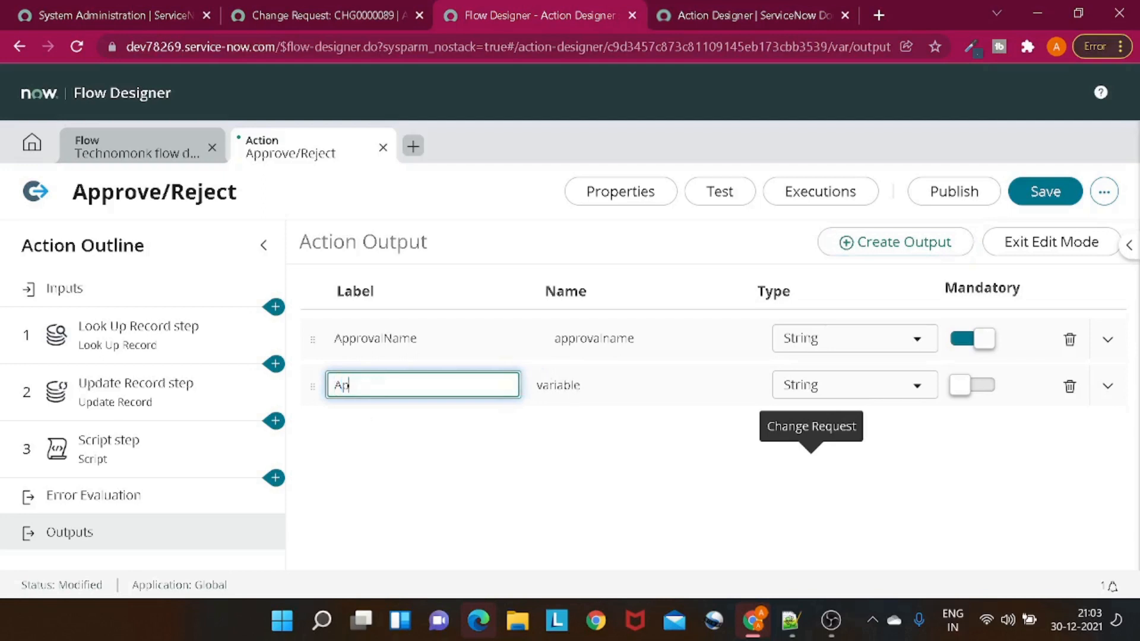
text(provalState)
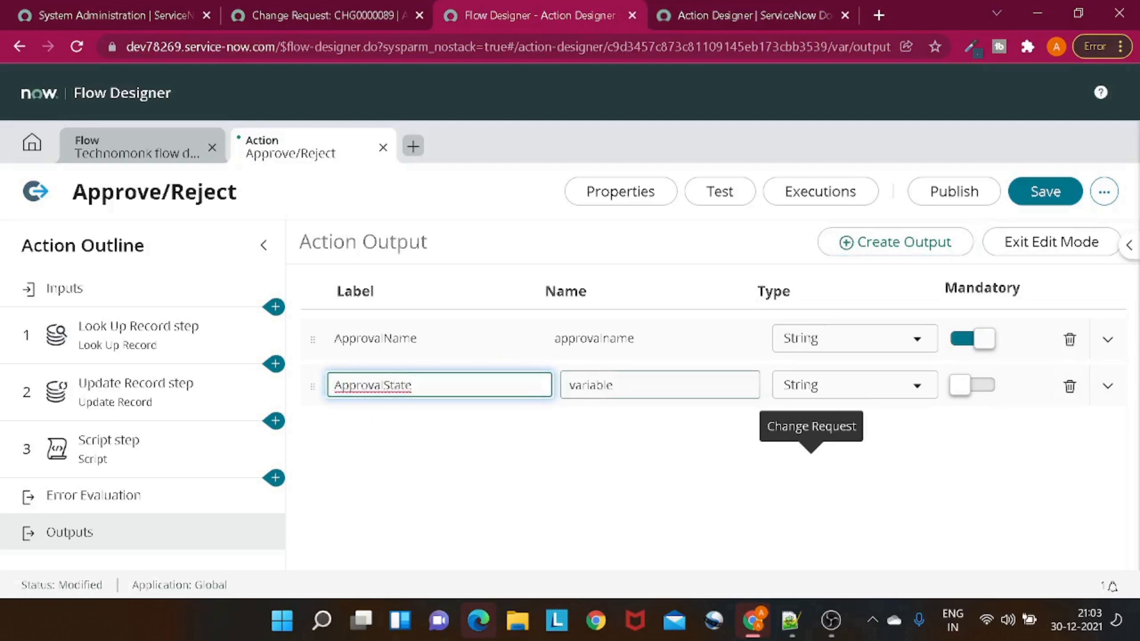
key(Tab)
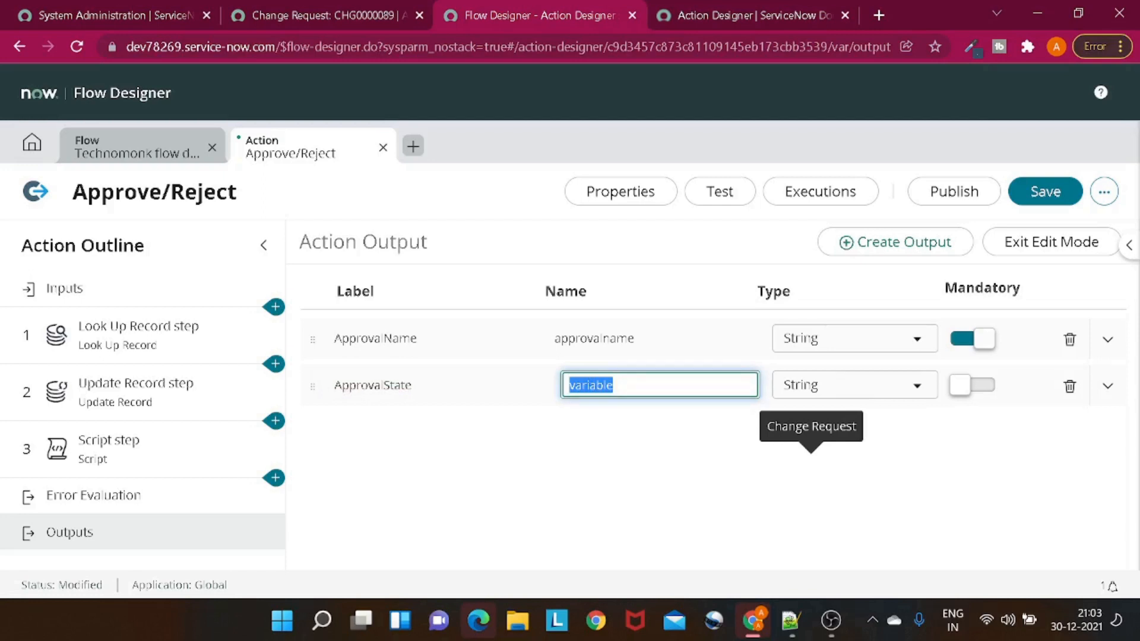
key(shift+Tab)
key(ctrl+c)
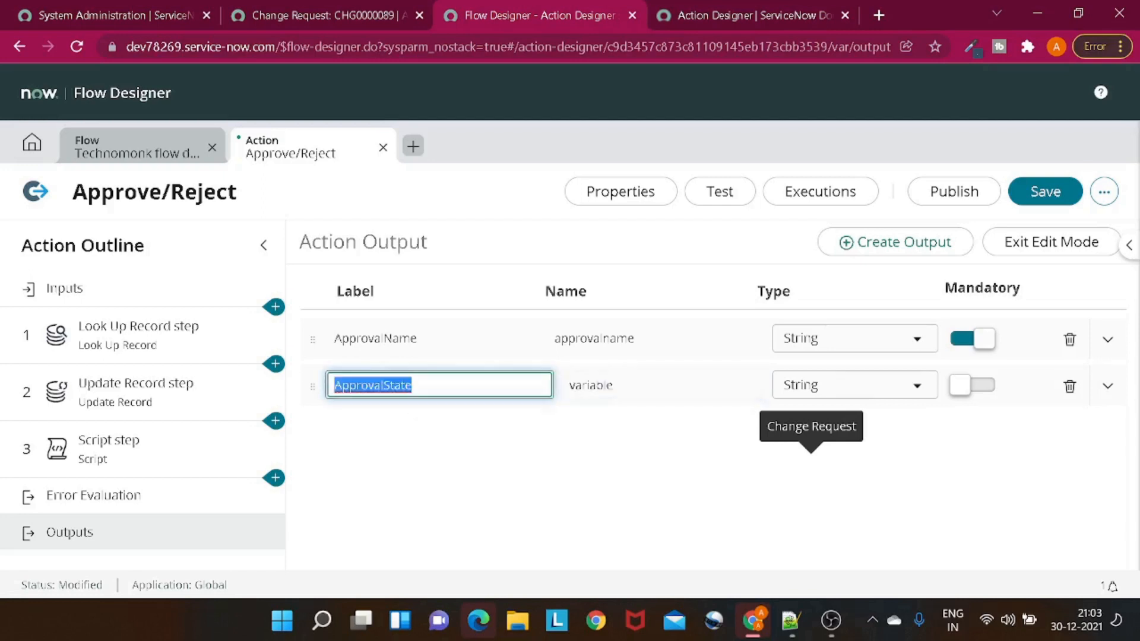
key(Tab)
key(ctrl+v)
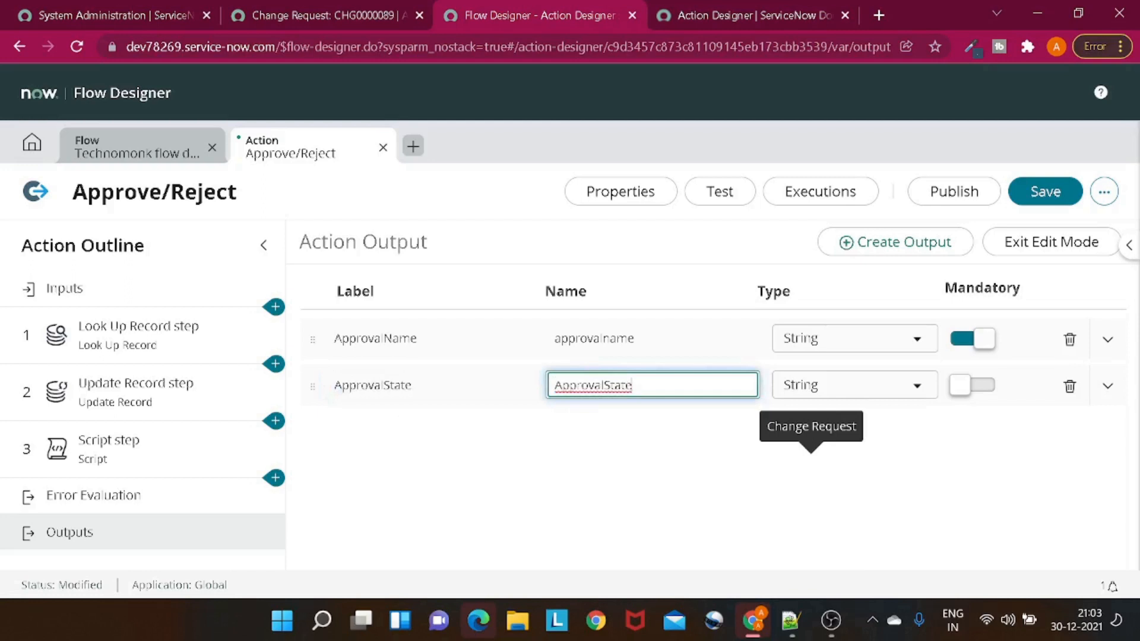
click(988, 387)
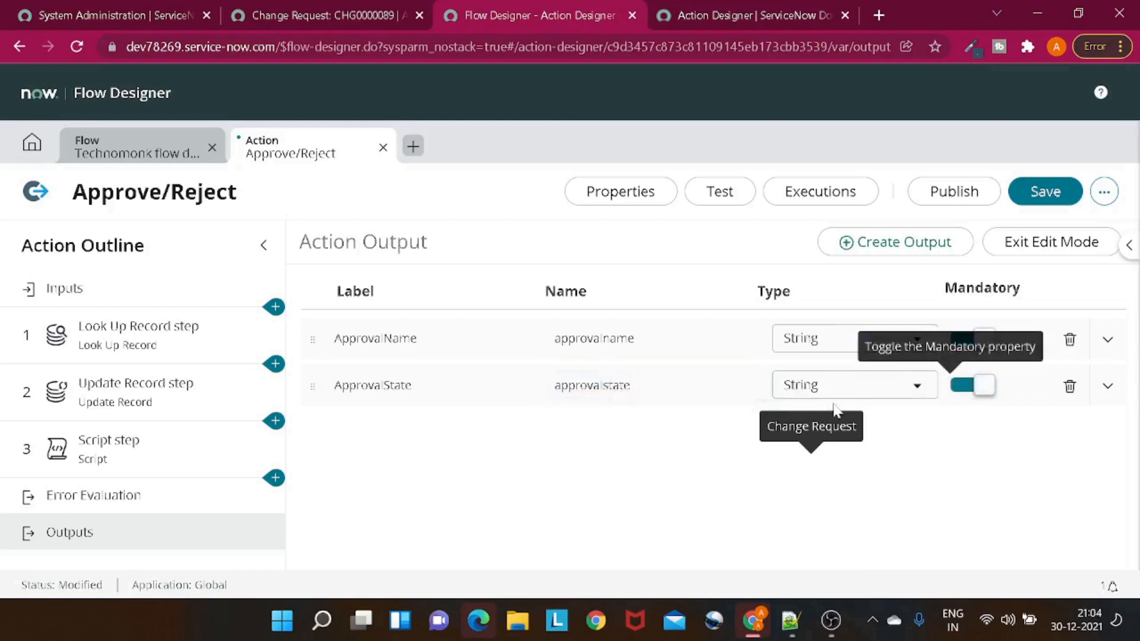
Step: Finish editing the action outputs and map ApprovalName to the script step's approver_name variable
click(1036, 255)
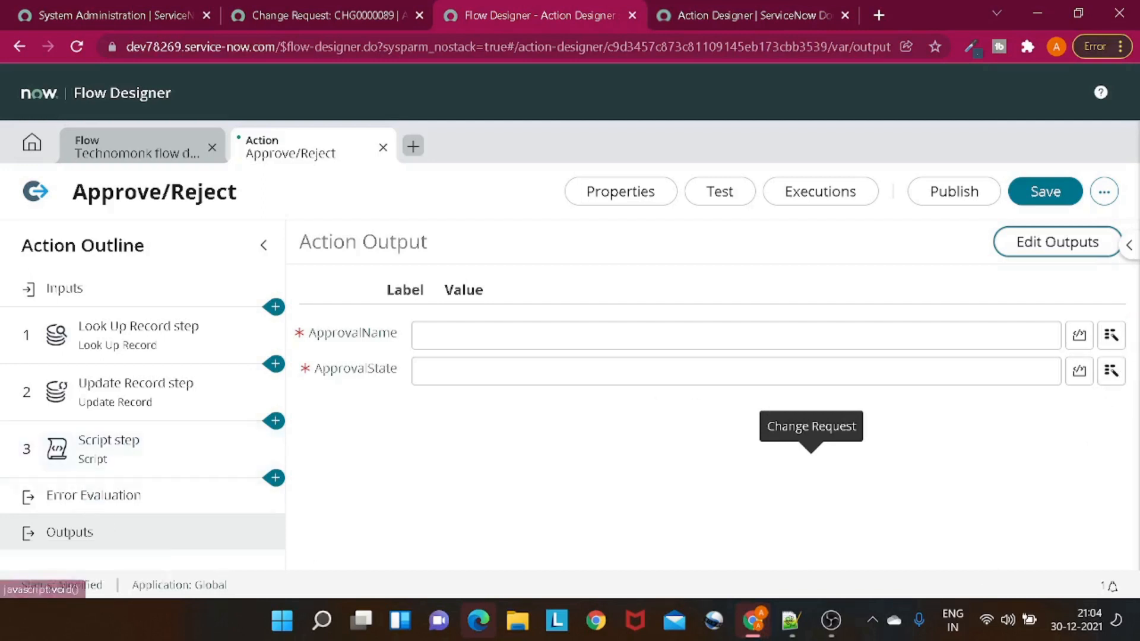
click(1110, 335)
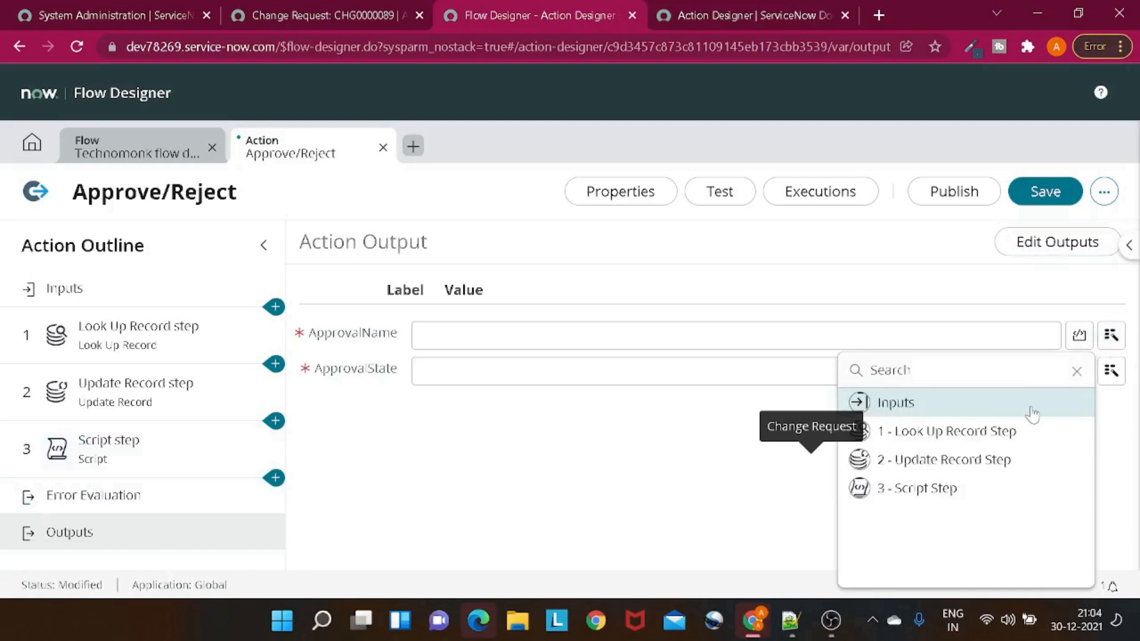
click(955, 498)
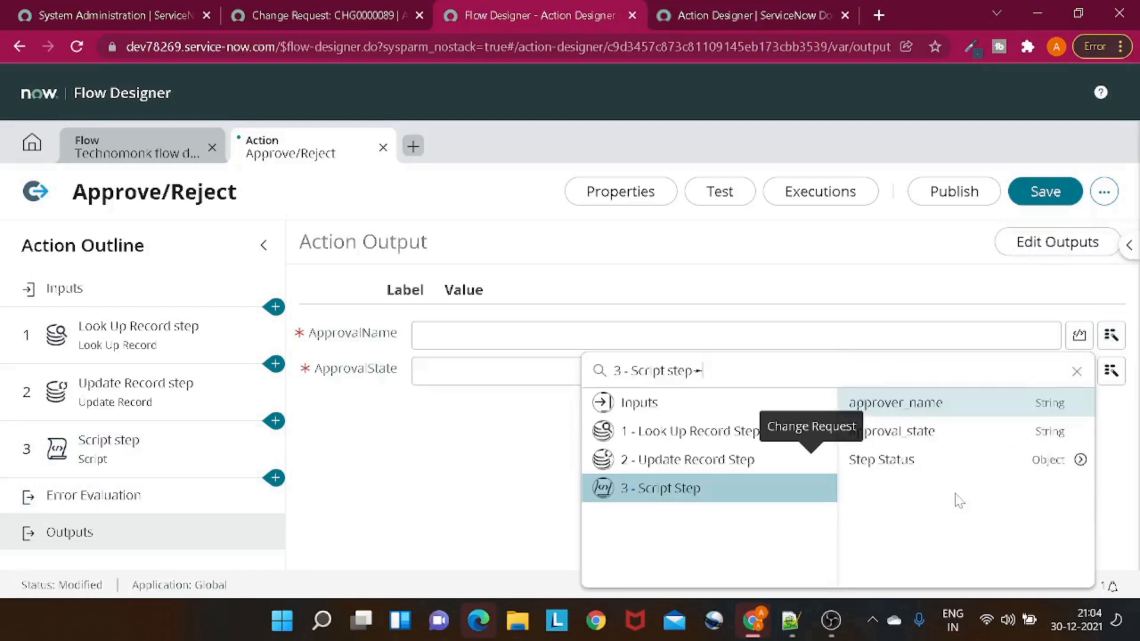
click(925, 410)
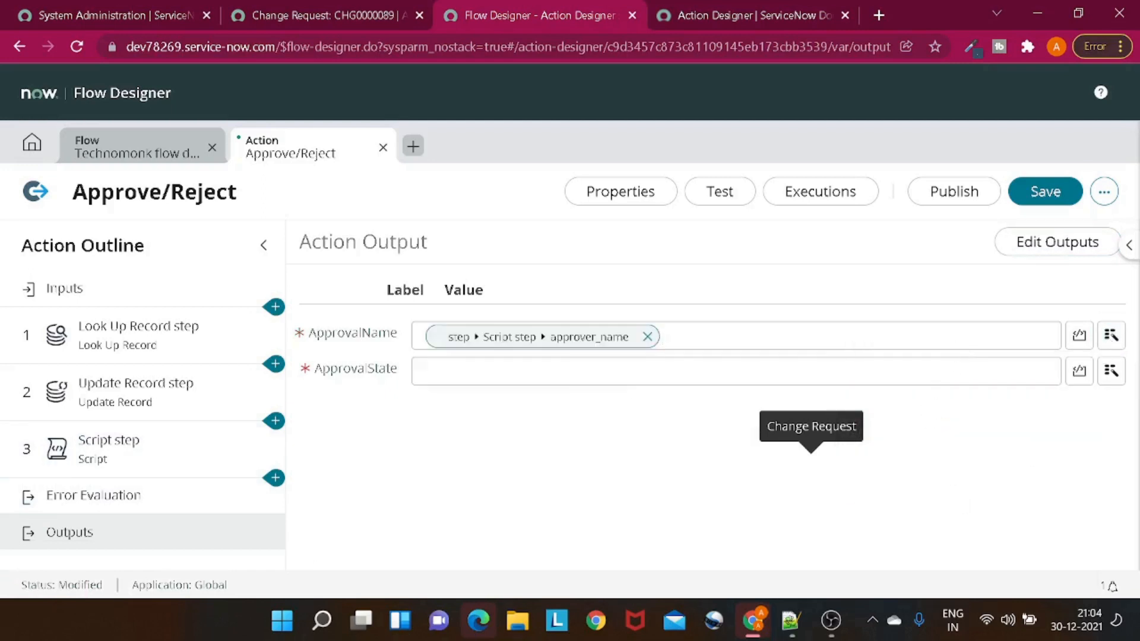
Step: Map the ApprovalState output to the script step's approval_state variable and save the action
click(1111, 371)
click(952, 254)
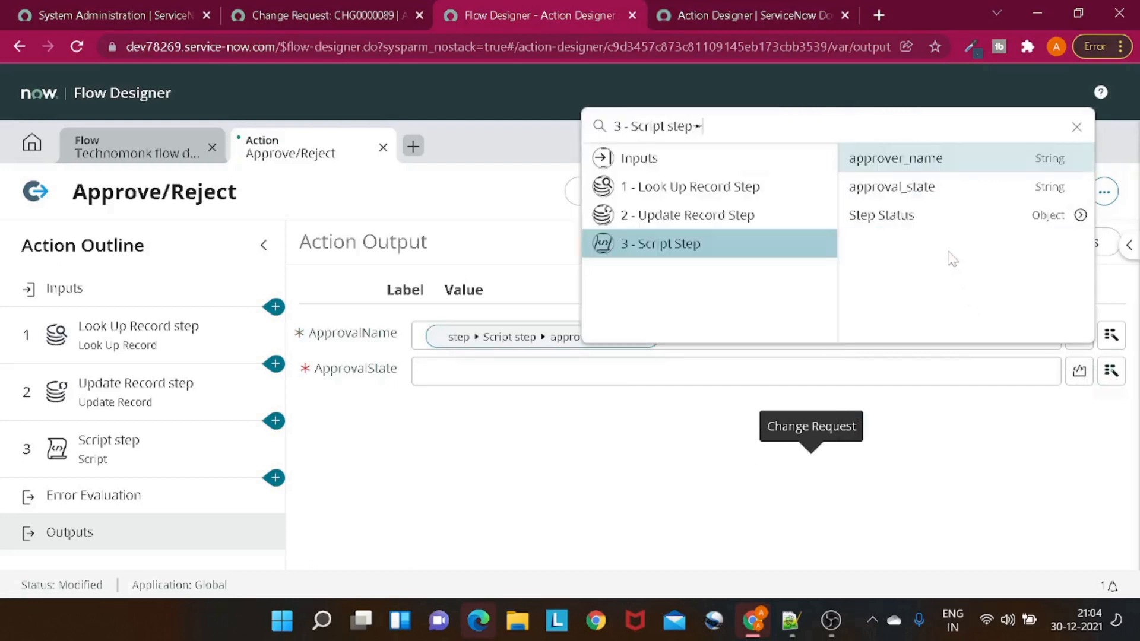
click(893, 187)
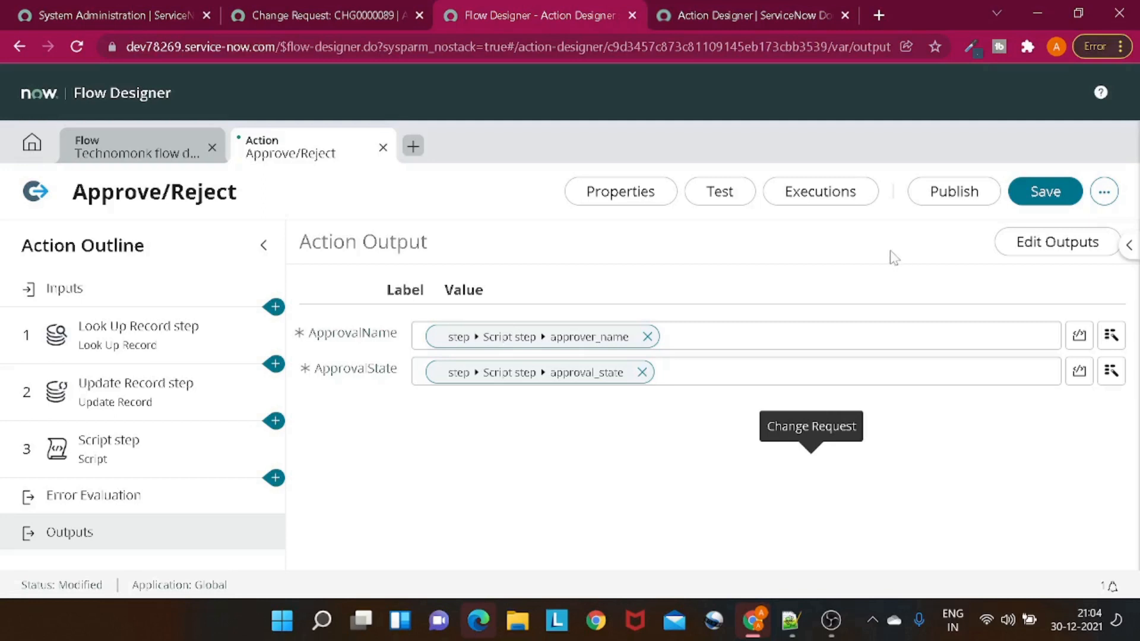
click(1032, 195)
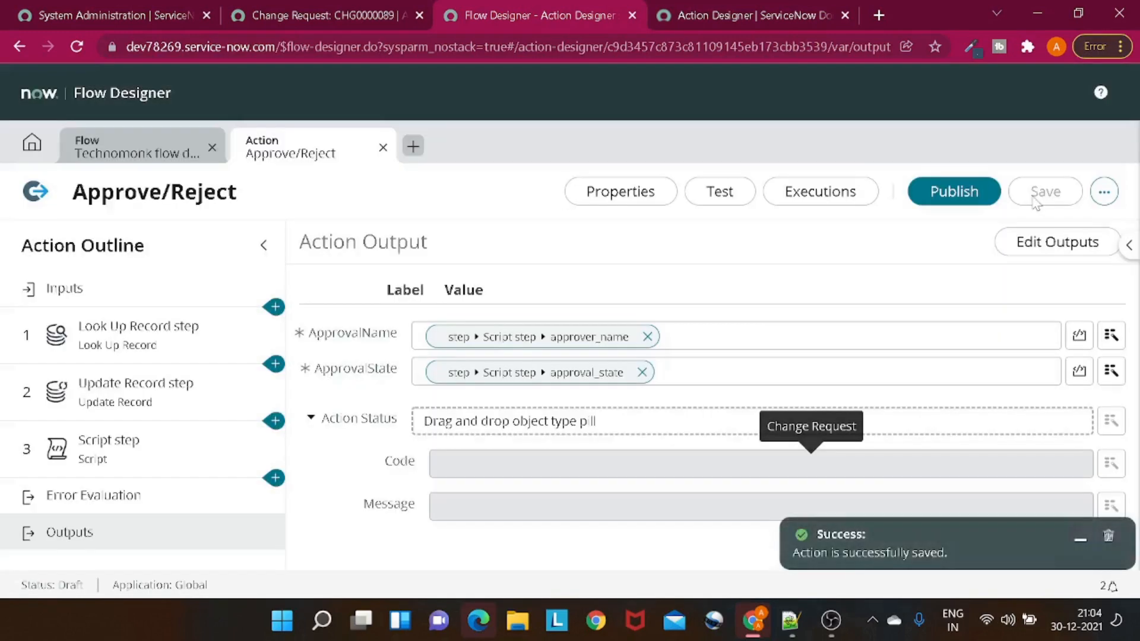
Step: Load the change request list in the approval record's browser tab using the change_request_list.do address
click(300, 10)
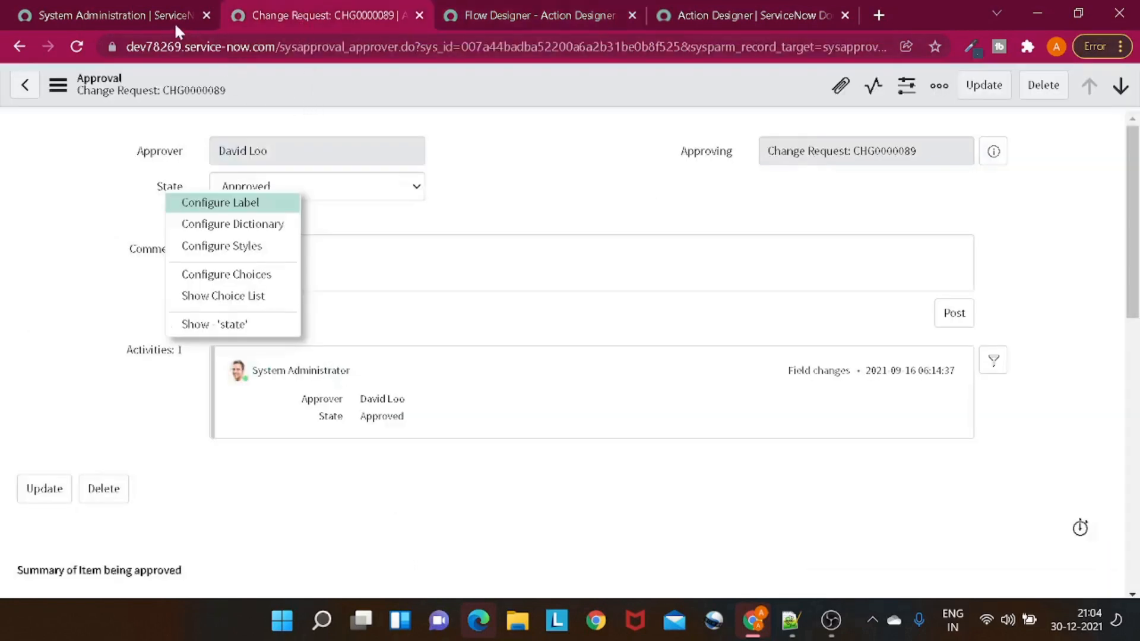
drag(286, 47, 895, 48)
text(schange)
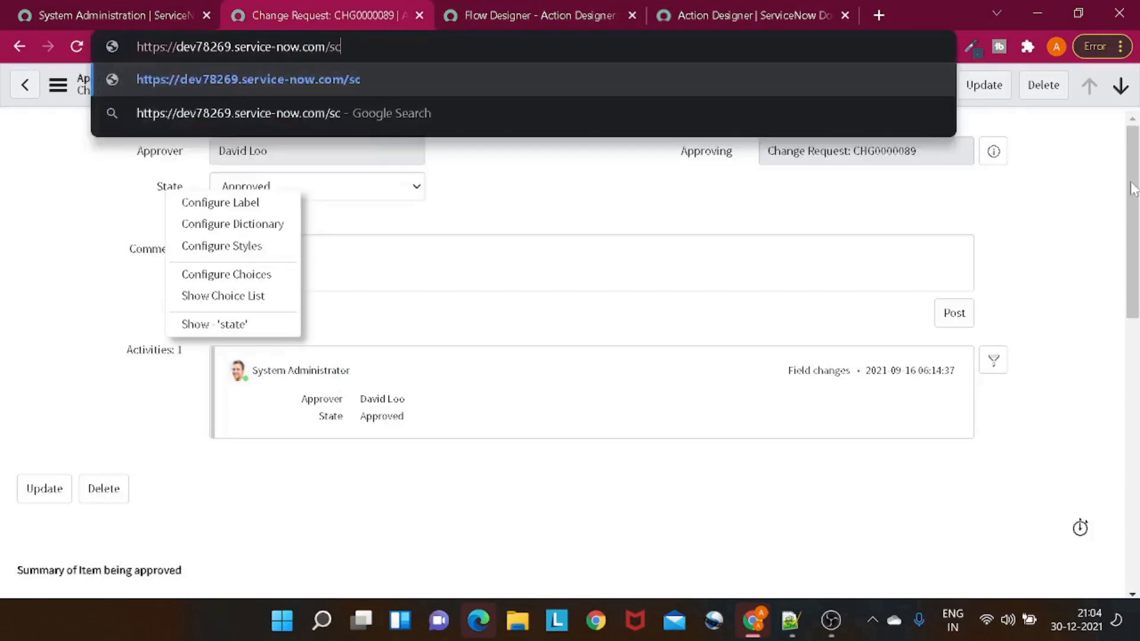
key(BackSpace)
key(BackSpace)
key(BackSpace)
key(BackSpace)
key(BackSpace)
key(BackSpace)
key(BackSpace)
text(change_)
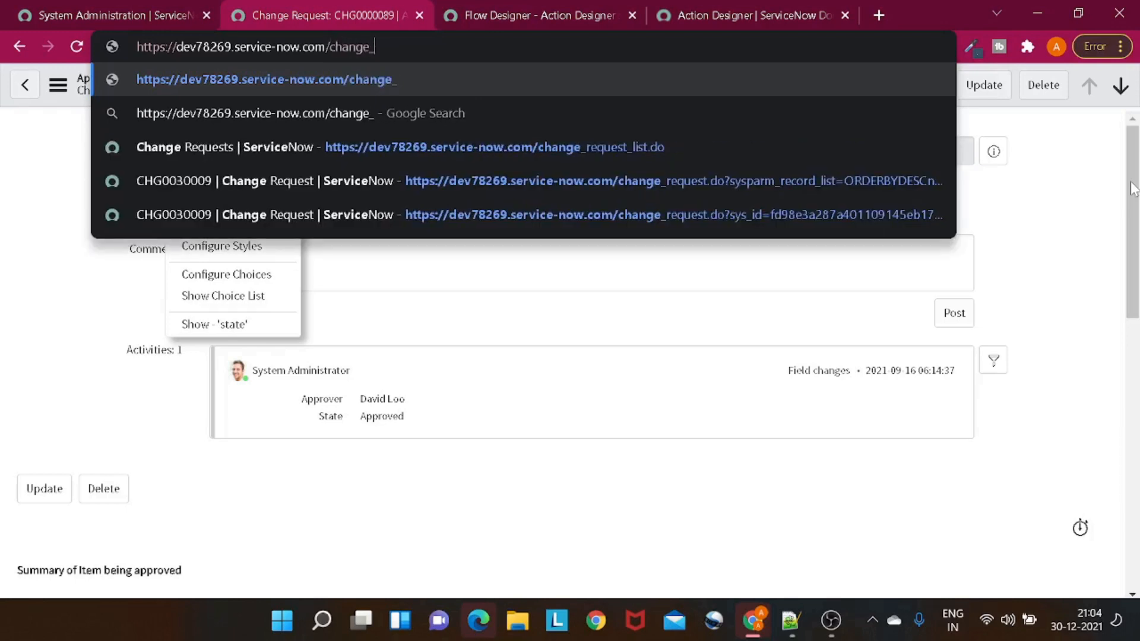
text(request)
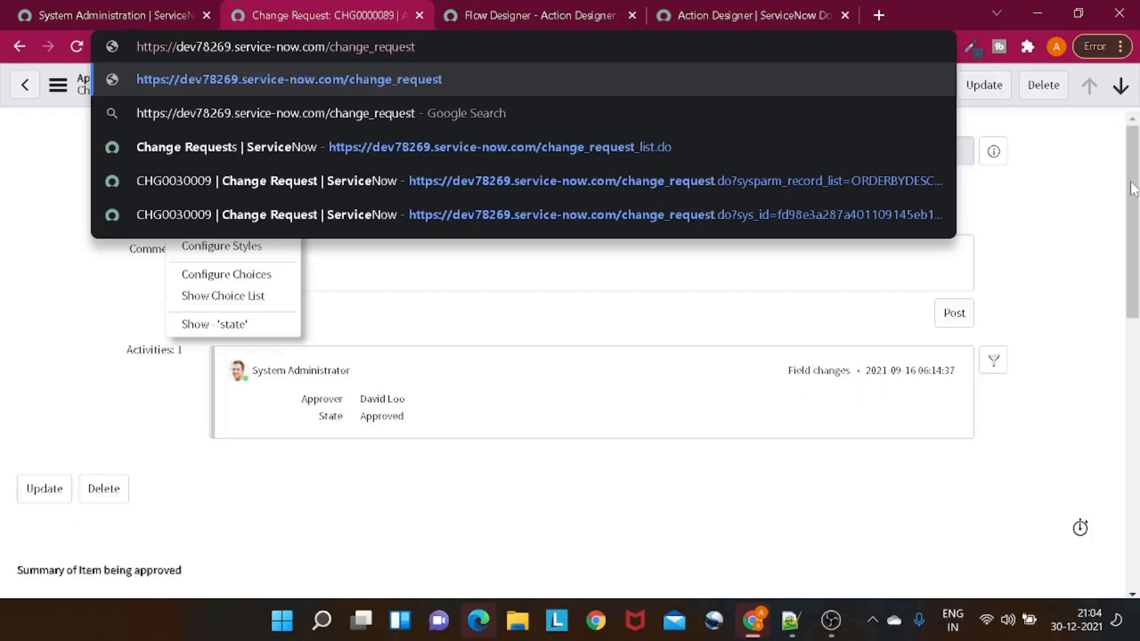
text(_list.do)
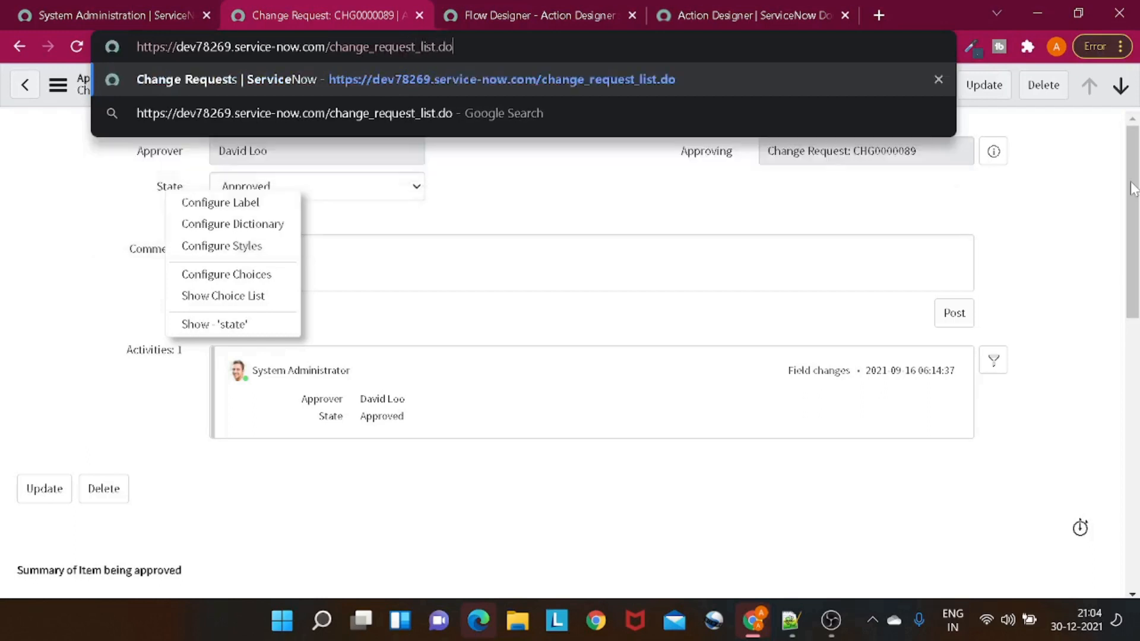
key(Return)
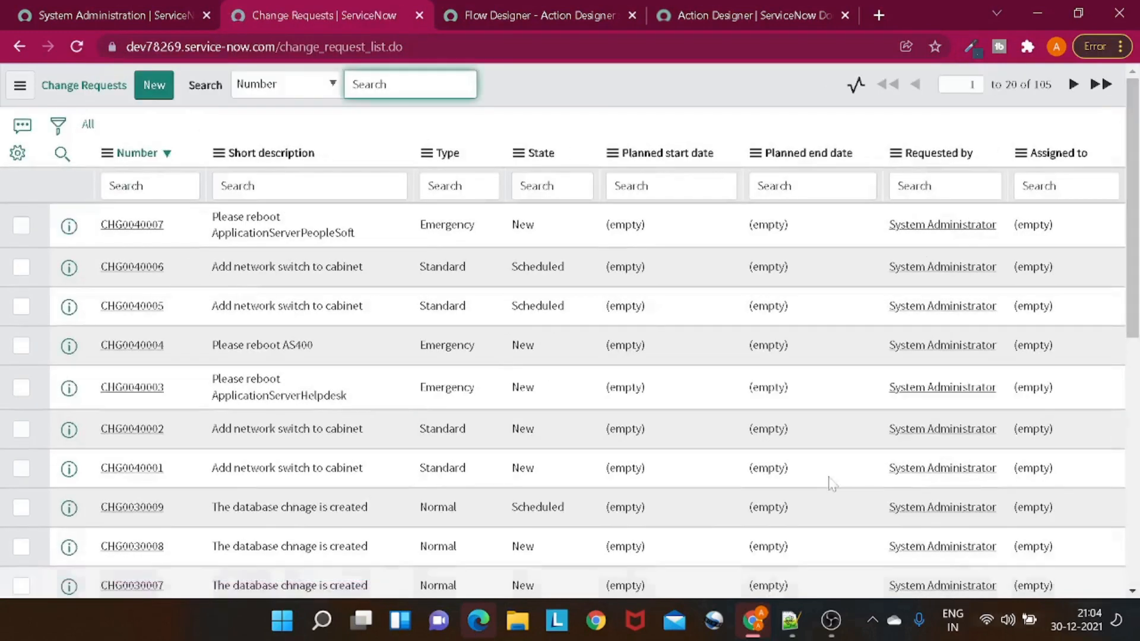
Step: Group the change request list by State
scroll(572, 312, down, 1)
scroll(572, 312, down, 3)
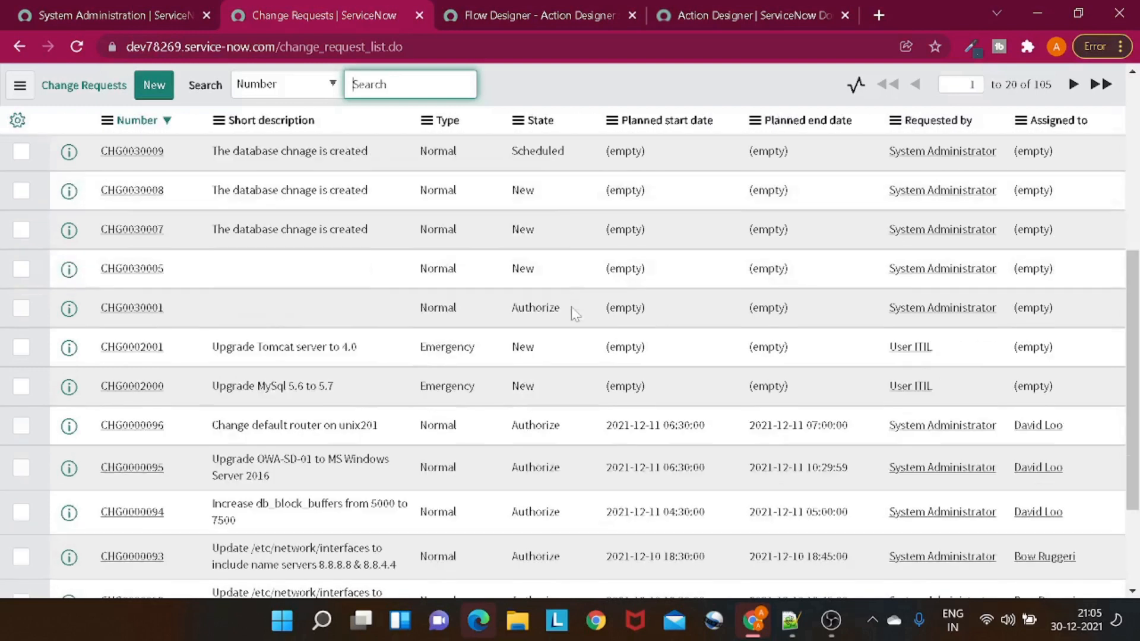
scroll(537, 465, up, 1)
scroll(537, 465, up, 3)
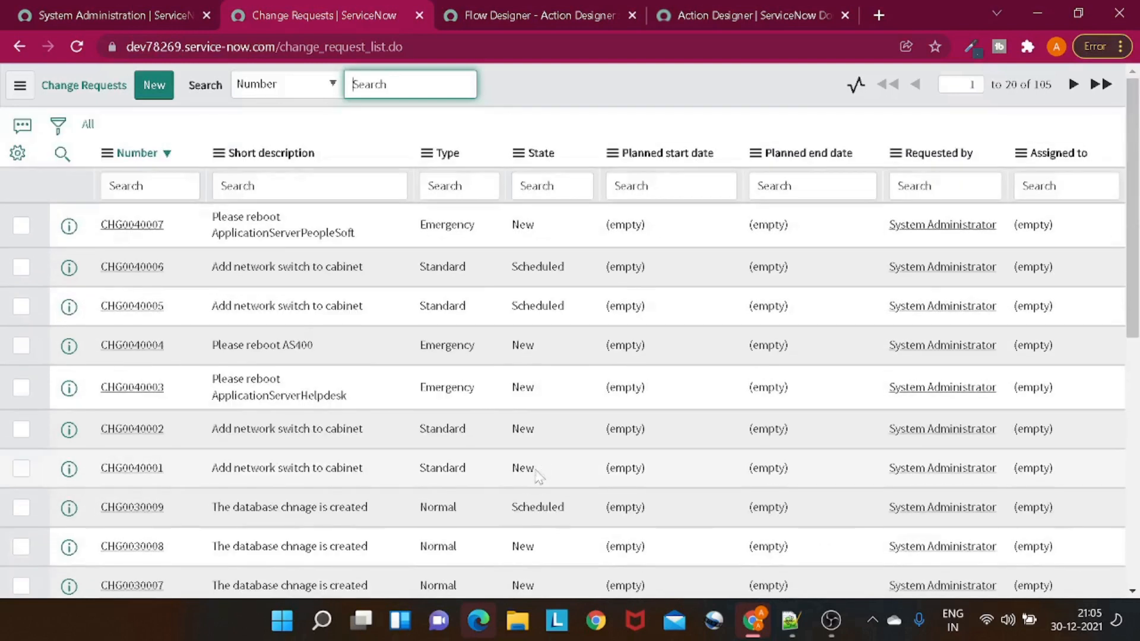
right_click(548, 160)
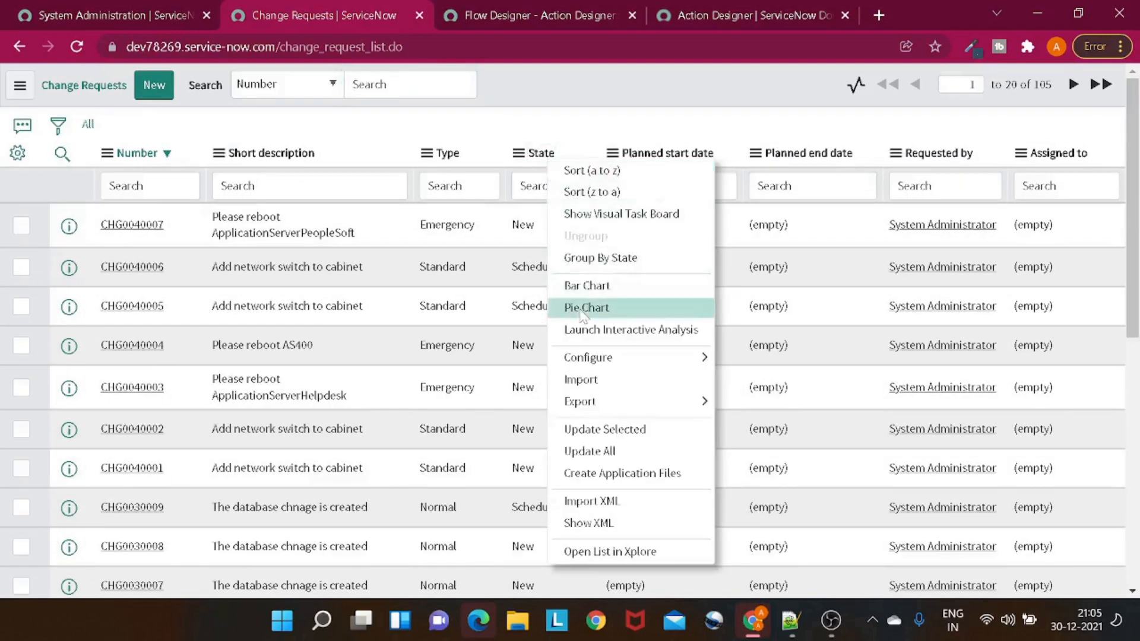
click(595, 259)
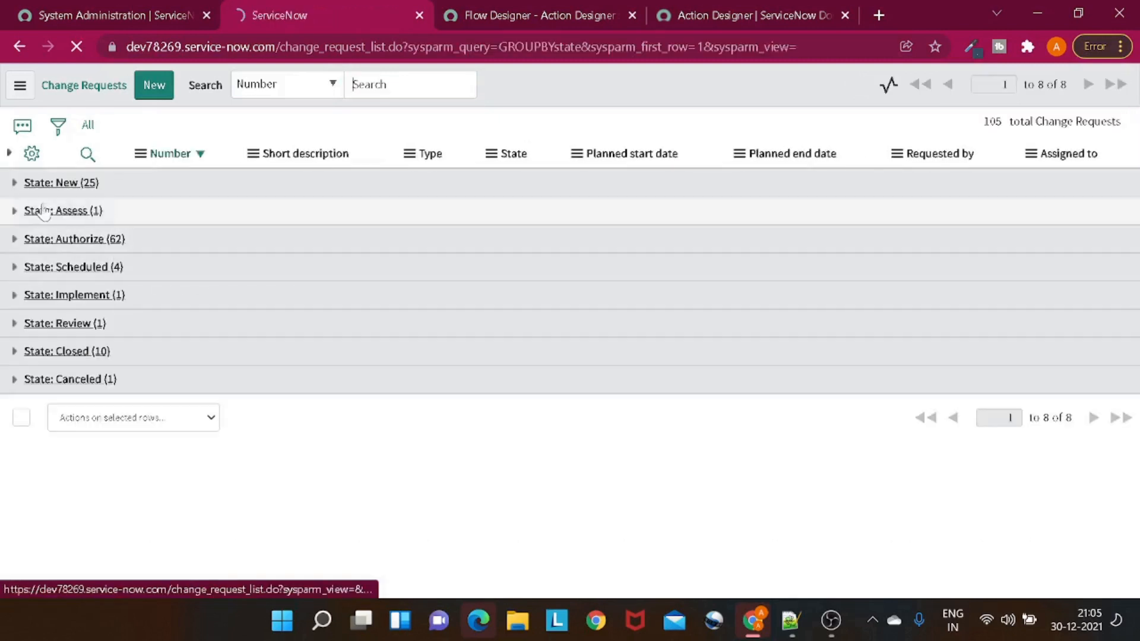
Step: Open the Assess change request CHG0000008 in a separate browser tab, check its Approvers list, and close that tab
click(13, 245)
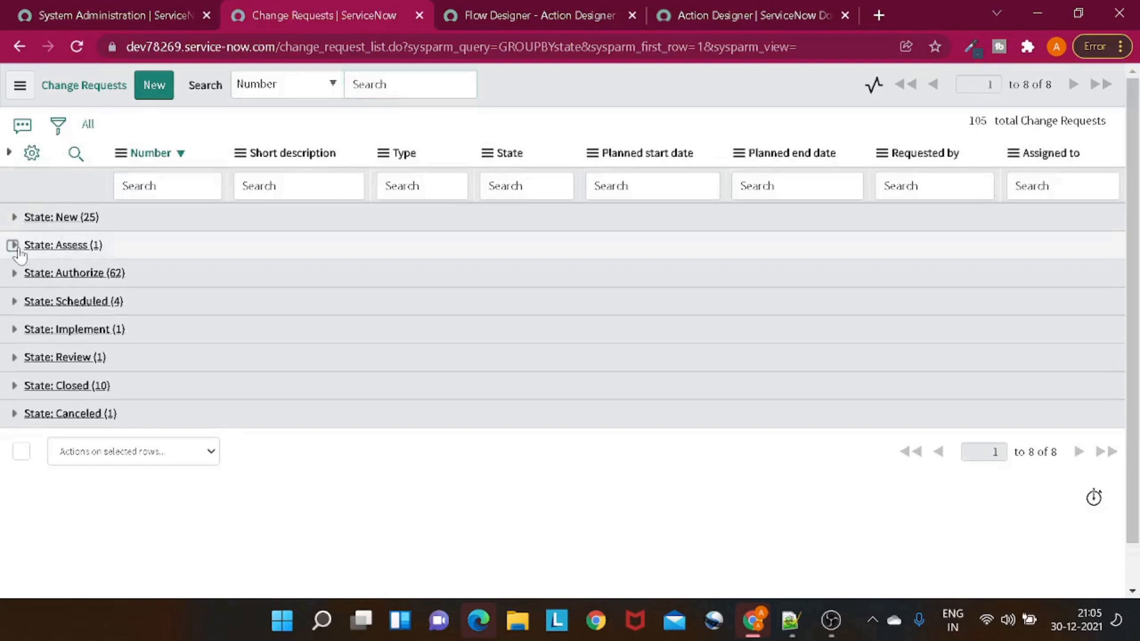
right_click(83, 283)
click(130, 301)
click(434, 14)
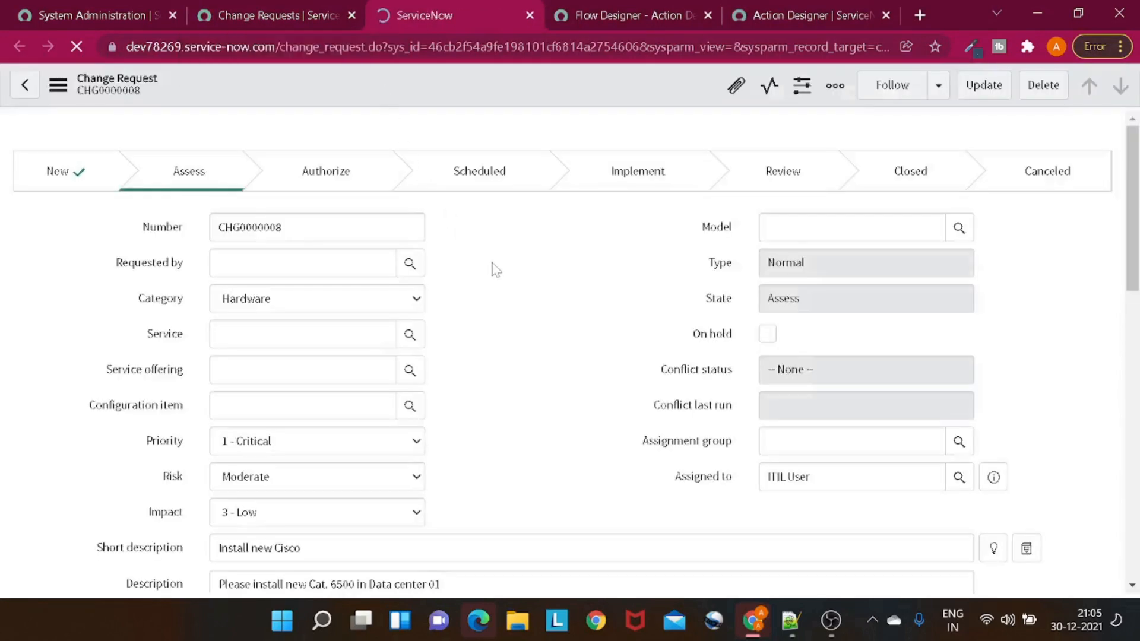
scroll(495, 271, down, 12)
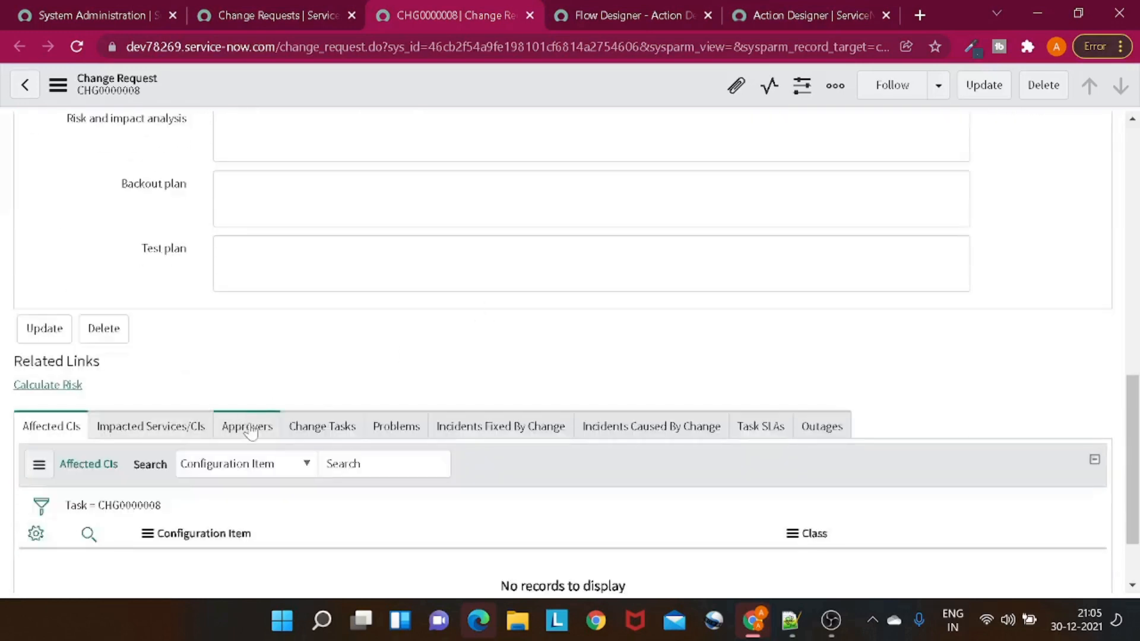
click(246, 423)
scroll(312, 407, down, 1)
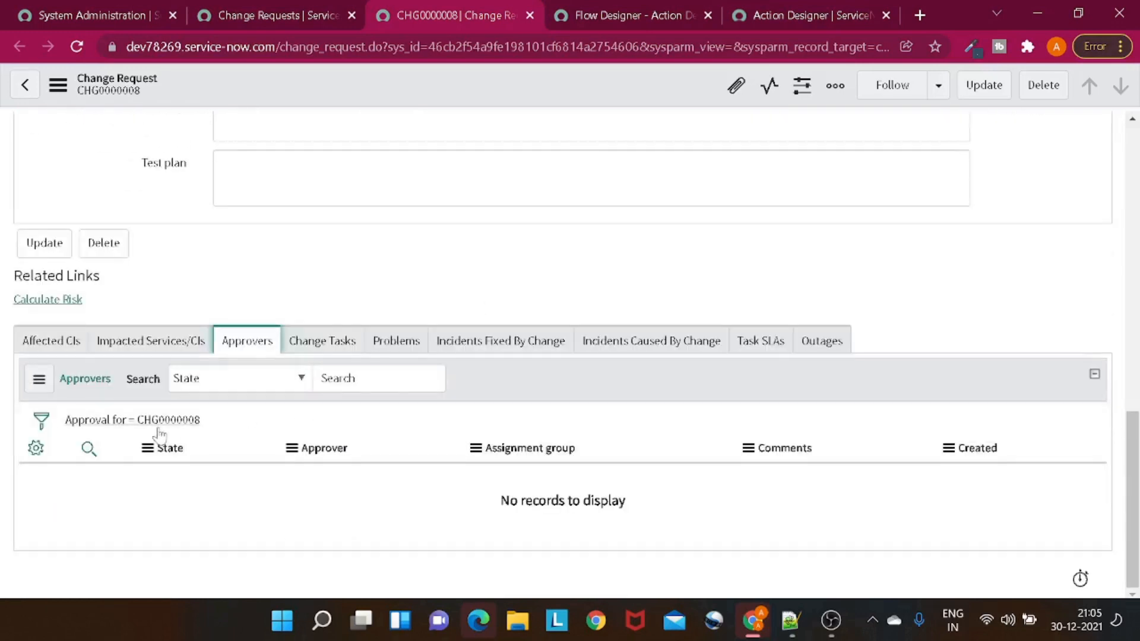
click(530, 16)
Step: Expand the Authorize group and open change request CHG0000096 in a new browser tab at its Approvers list
click(14, 314)
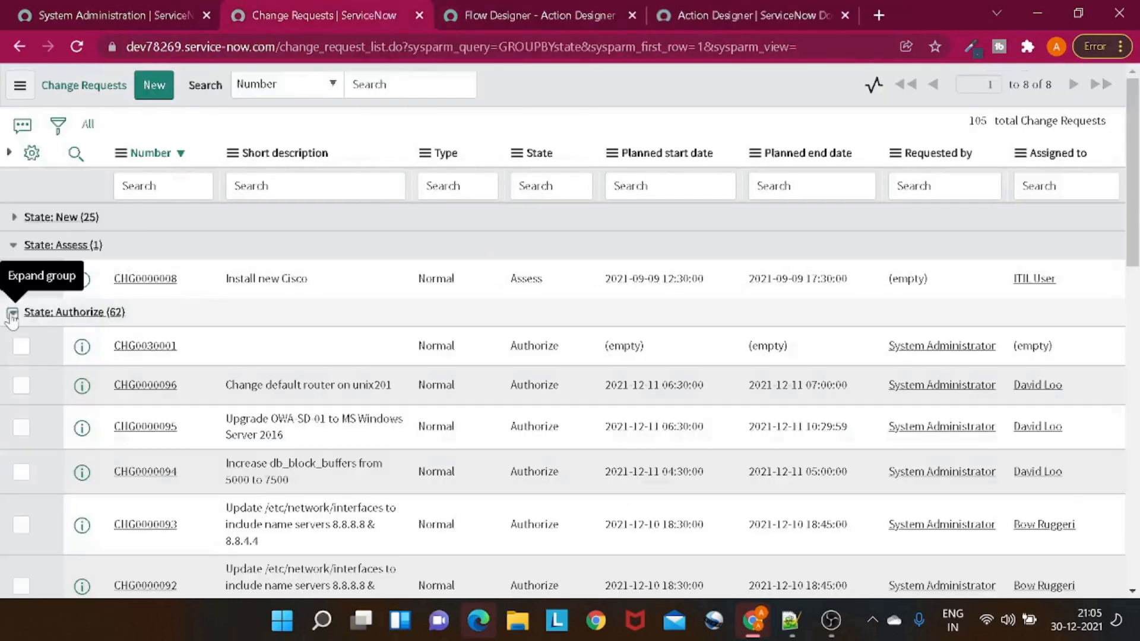
right_click(69, 388)
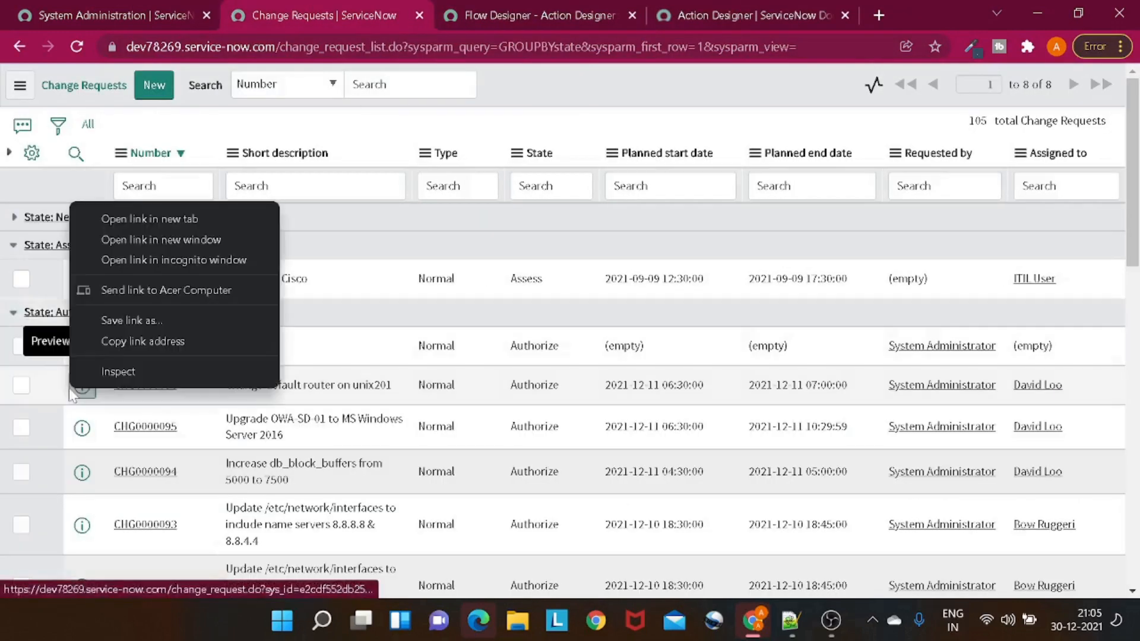
click(158, 219)
click(420, 16)
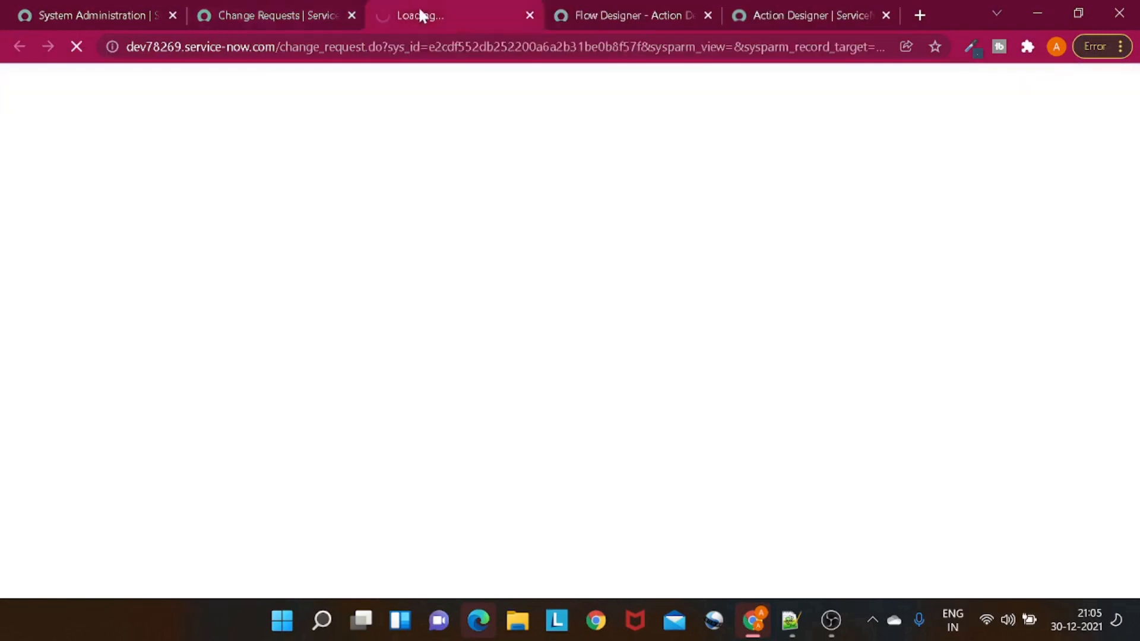
scroll(446, 321, down, 12)
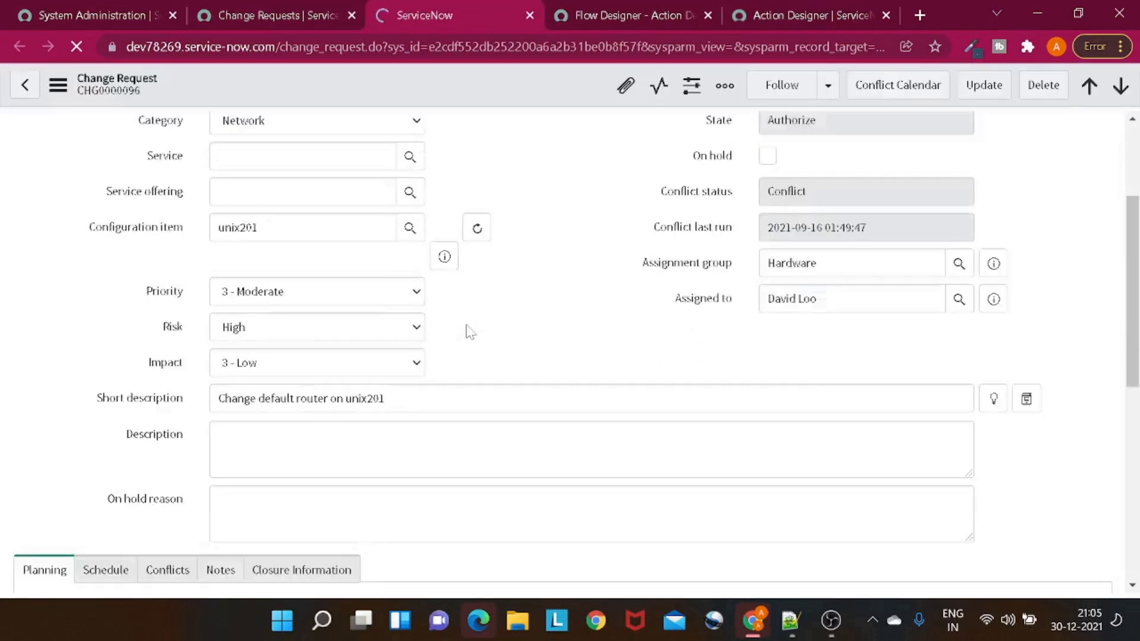
scroll(196, 351, down, 5)
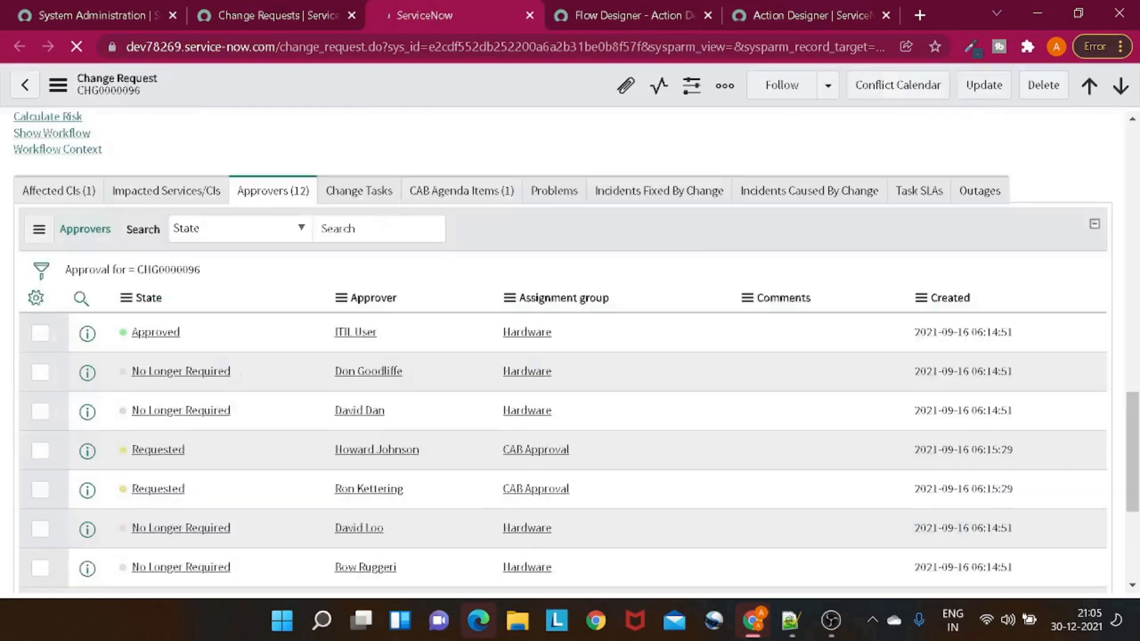
Step: Filter the change request's approvers to the Requested state and copy the change request's sys_id
scroll(196, 350, down, 10)
scroll(201, 349, down, 8)
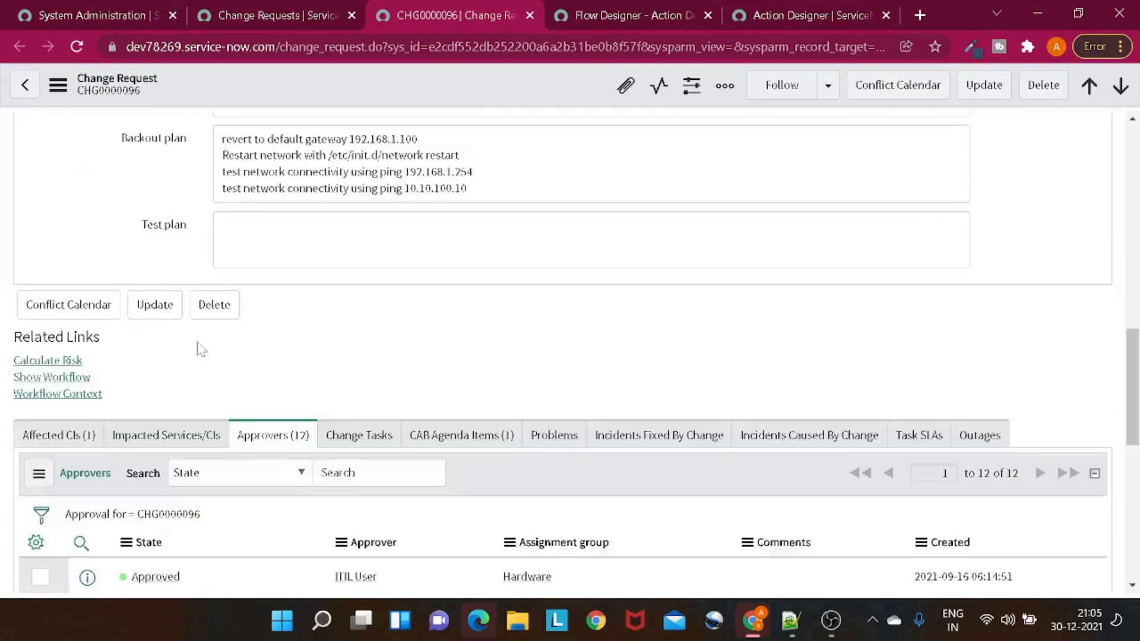
right_click(184, 432)
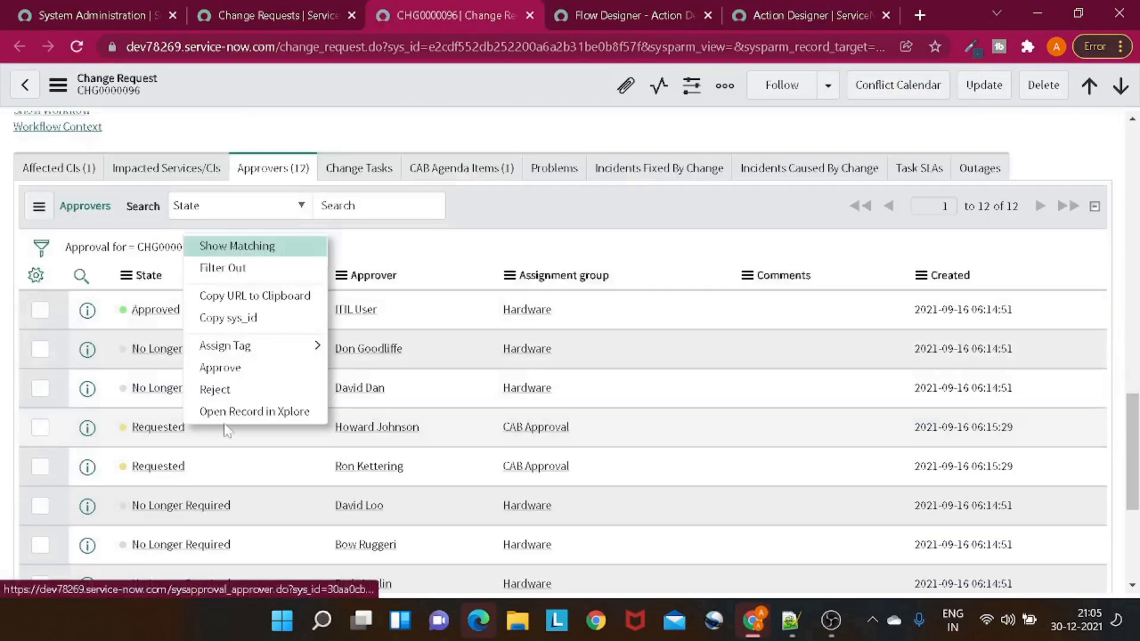
click(246, 245)
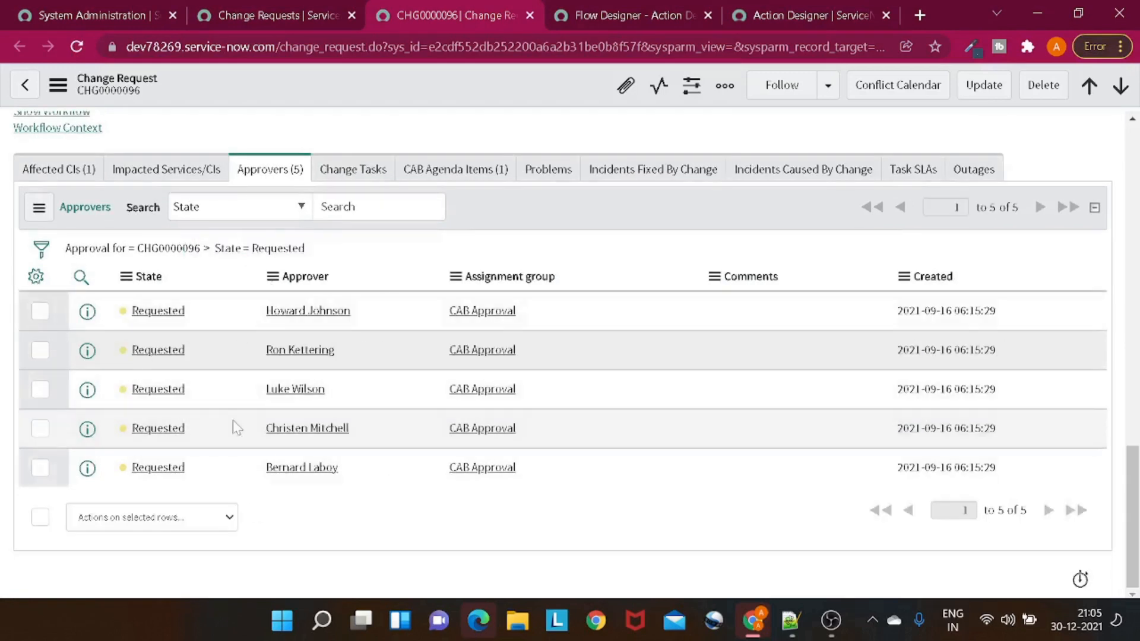
right_click(293, 86)
click(406, 505)
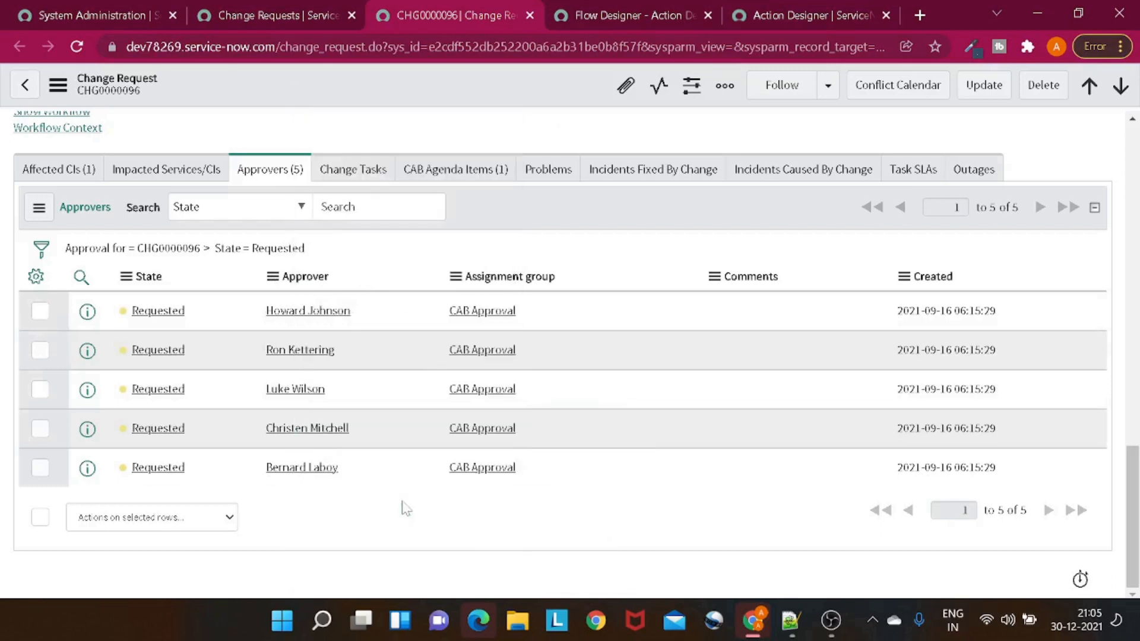
Step: Set up a test of the Approve/Reject action with the copied sys_id as Record SysId and Approved as the Remark
click(619, 10)
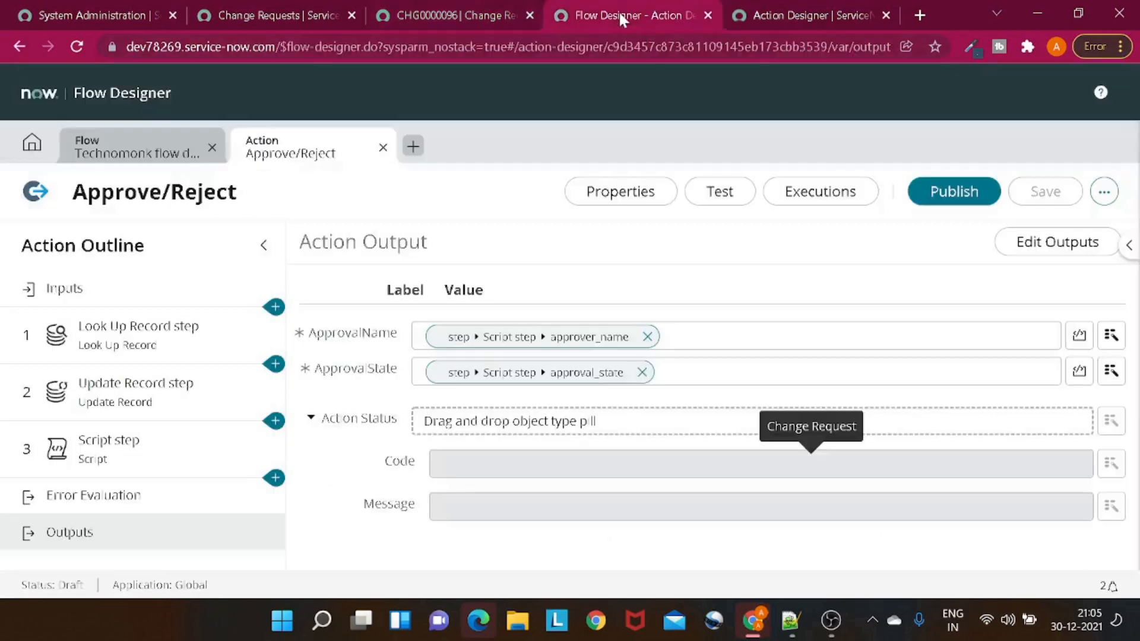
click(722, 191)
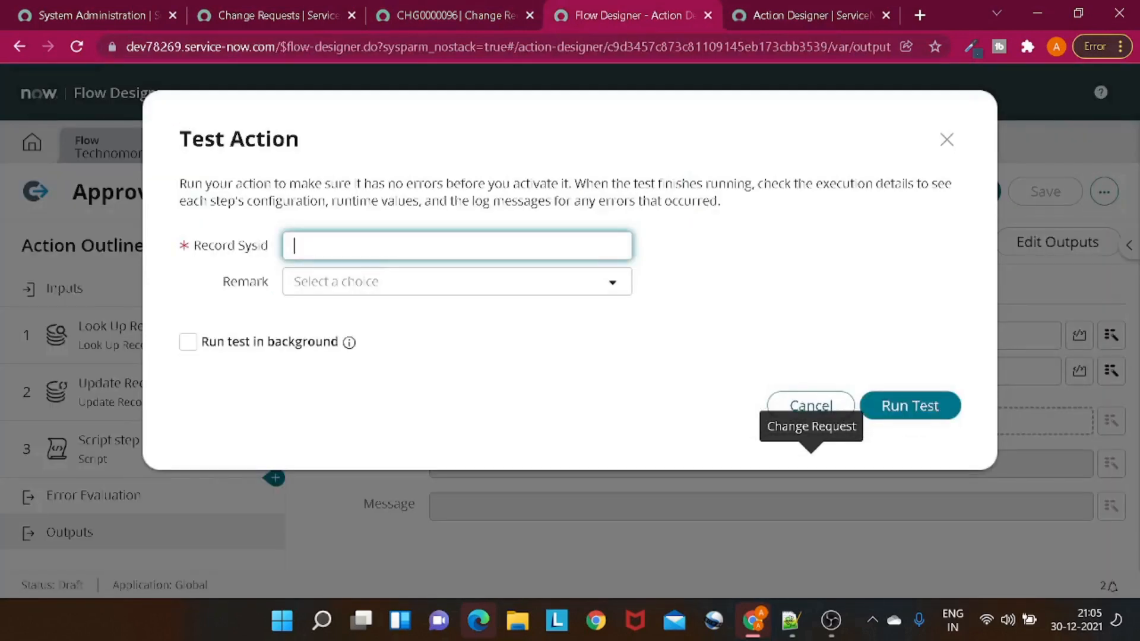
key(ctrl+v)
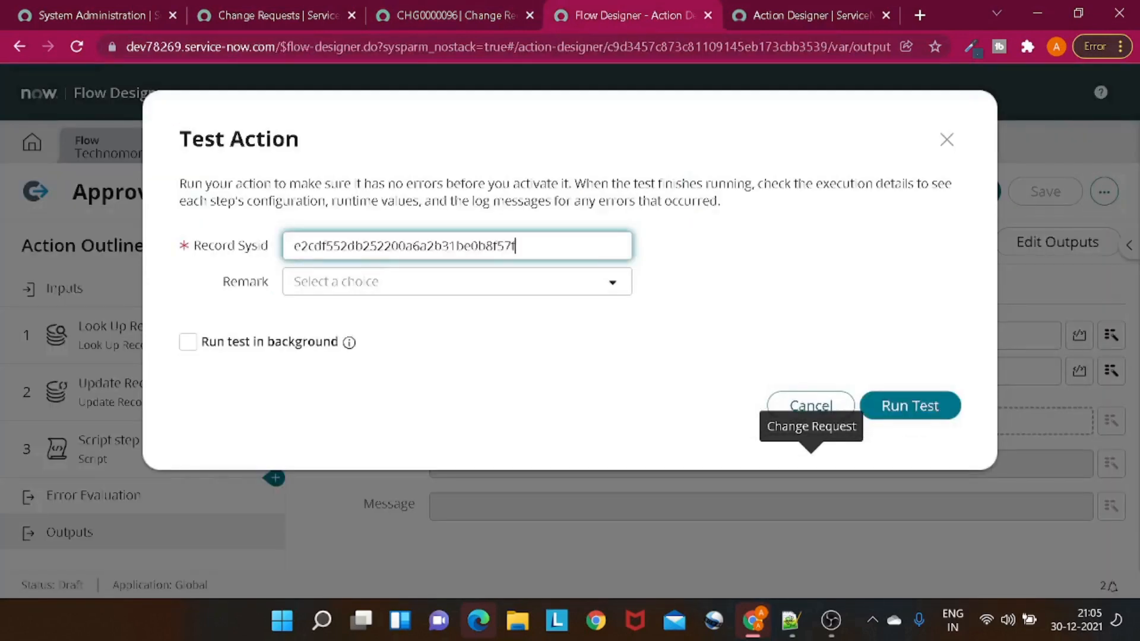
click(423, 289)
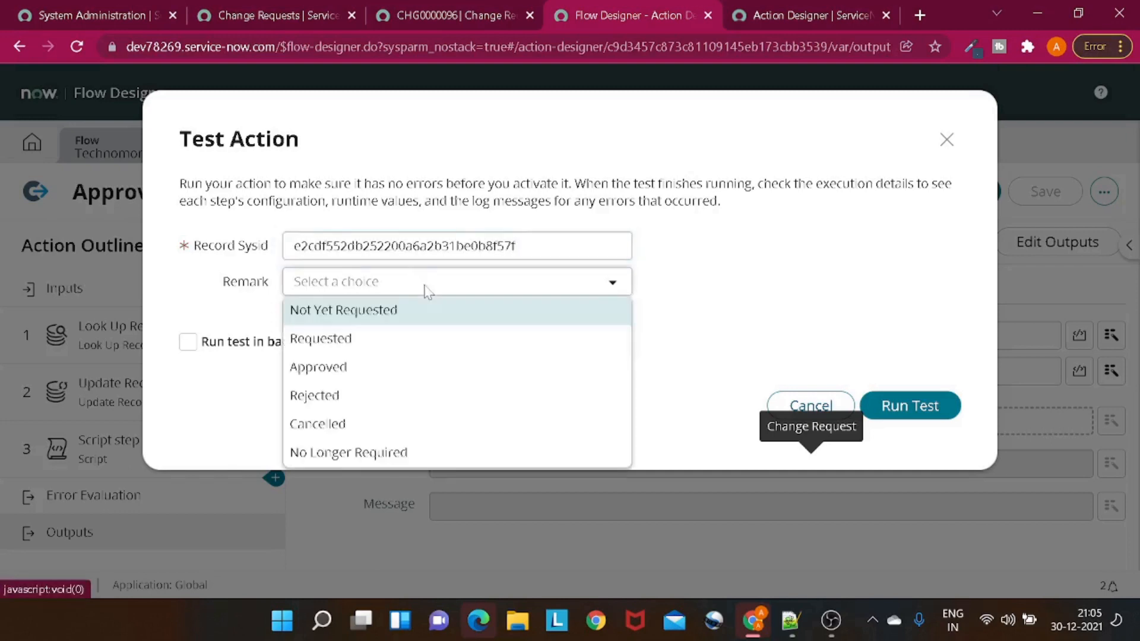
click(399, 367)
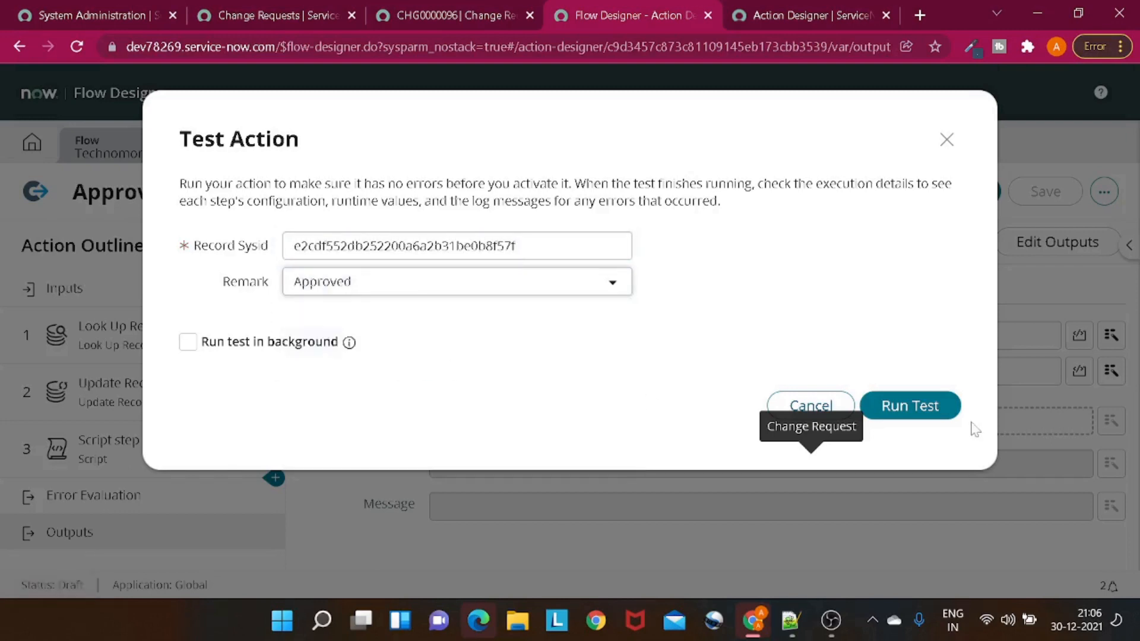
Step: Run the prepared test of the Approve/Reject action and review its execution details down to the configuration details
click(950, 406)
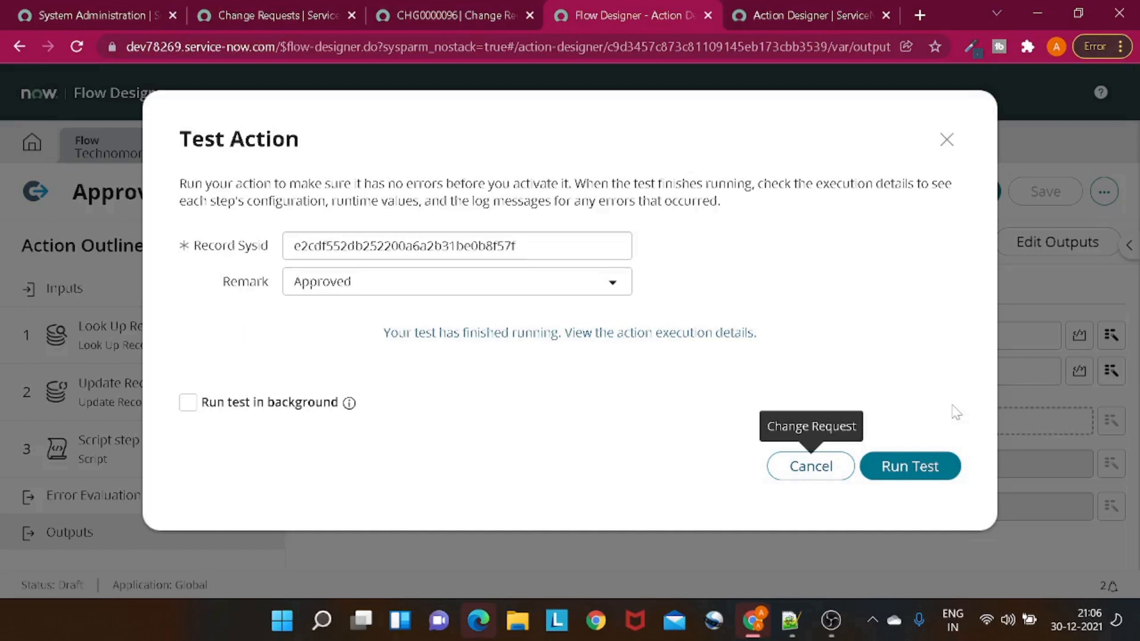
click(744, 334)
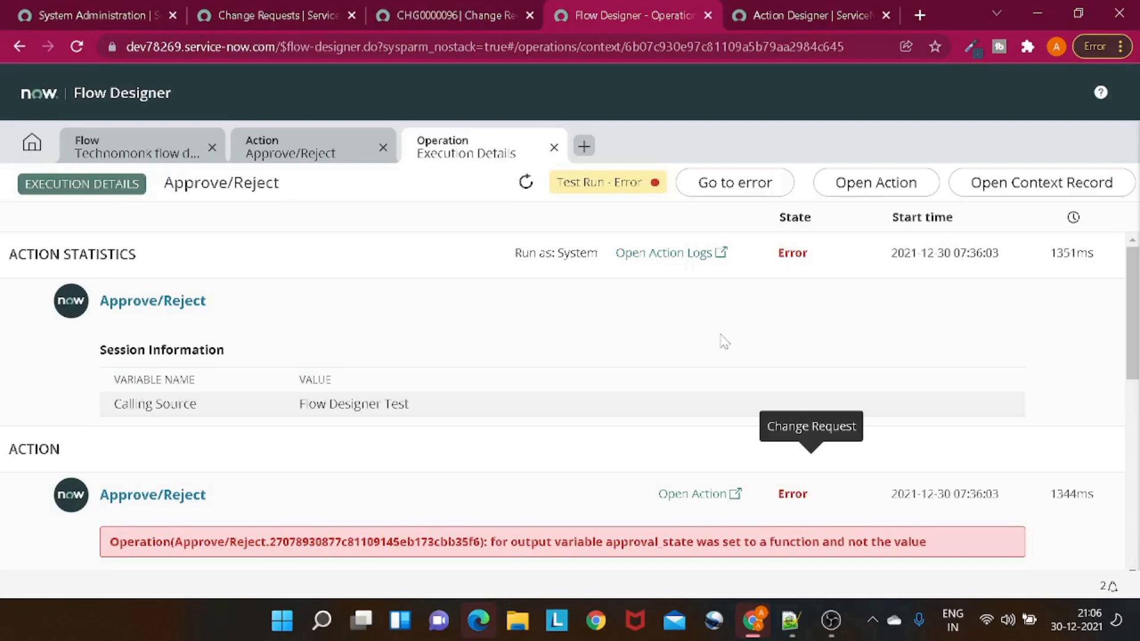
scroll(725, 343, down, 3)
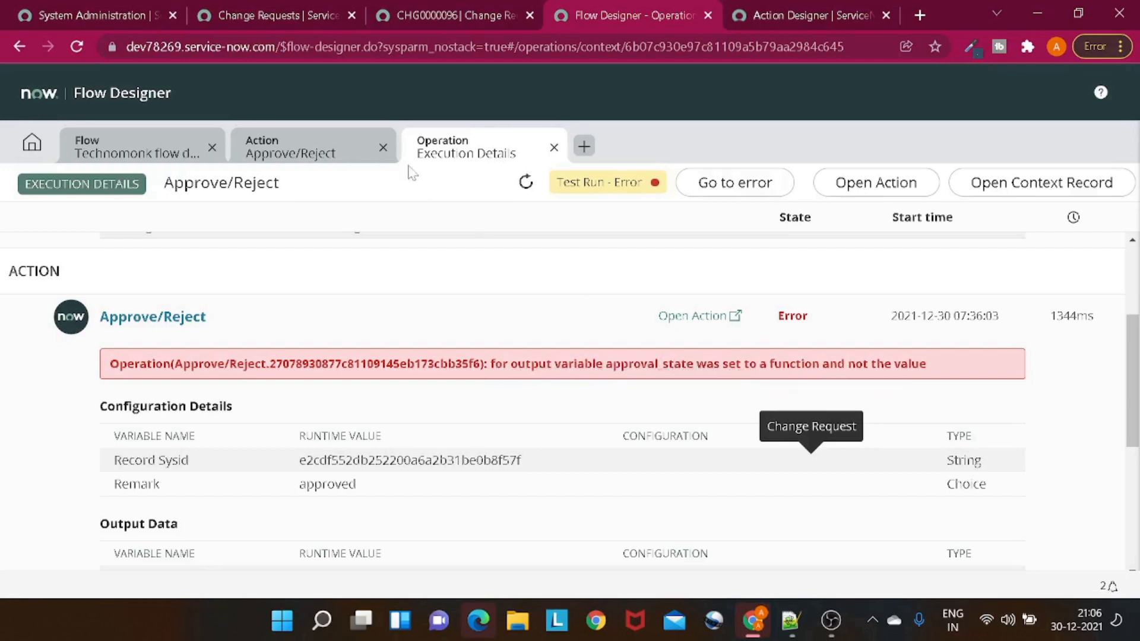
Step: Correct the Script step's approval_state line to end in state.getDisplayValue(); and save the Approve/Reject action
click(294, 156)
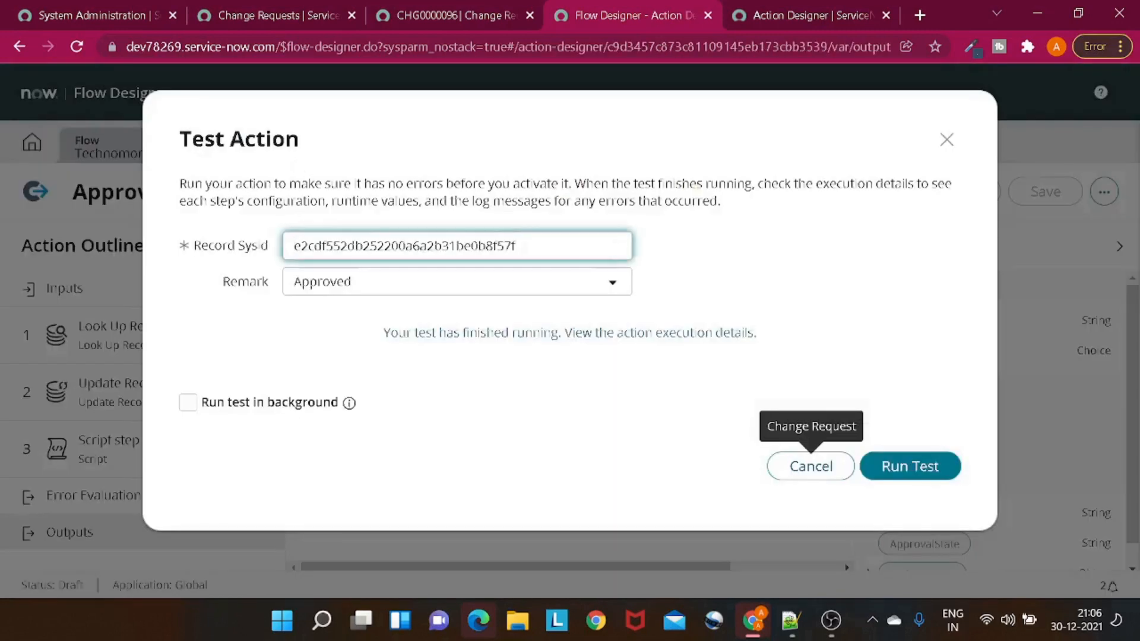
click(946, 140)
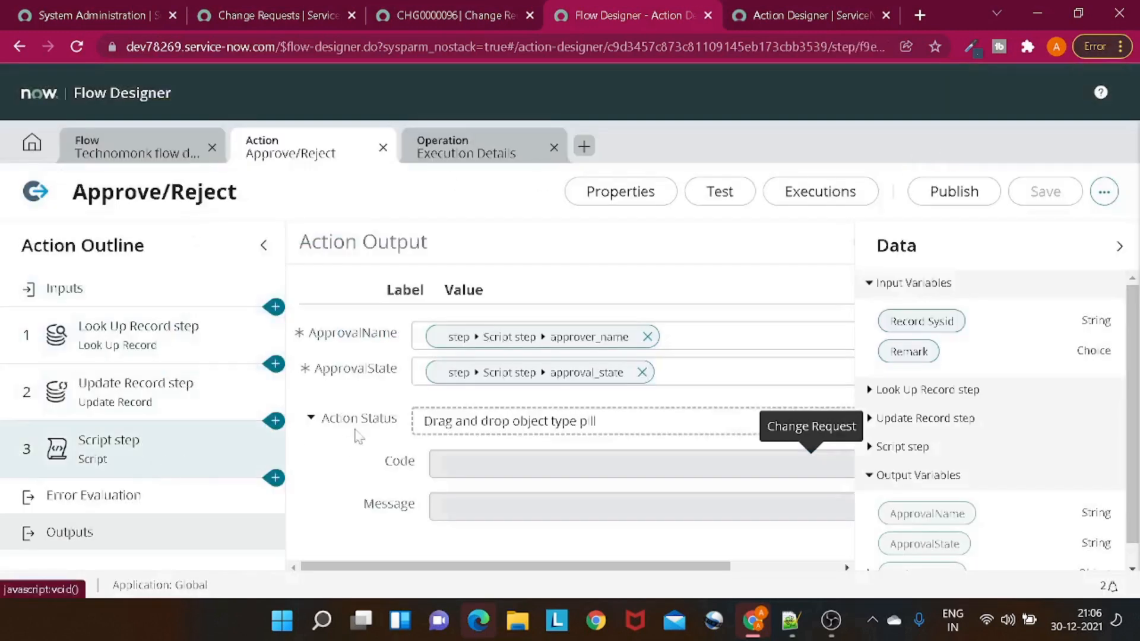
click(251, 465)
scroll(570, 392, down, 3)
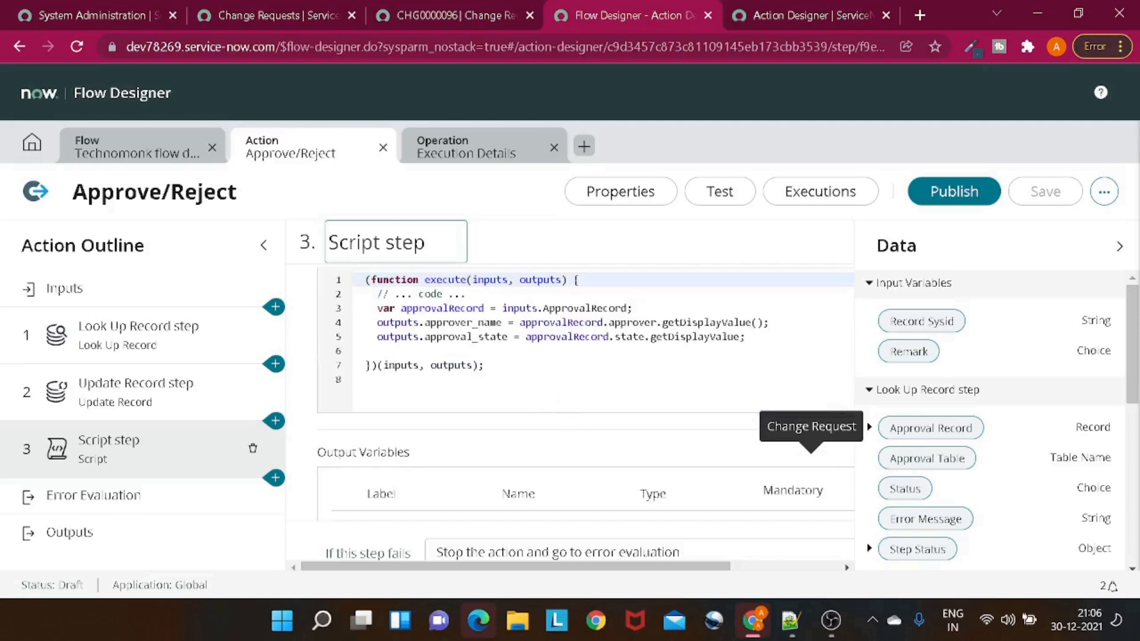
click(740, 337)
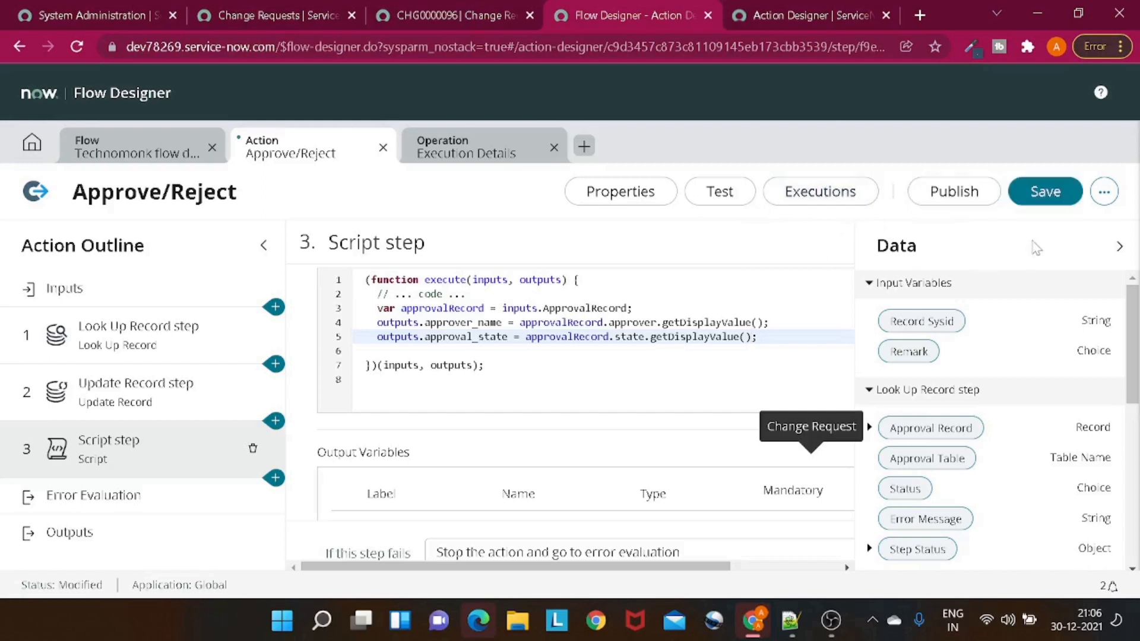
click(1046, 200)
Step: Reload change request CHG0000096 to check its current stage, and close its browser tab
click(457, 15)
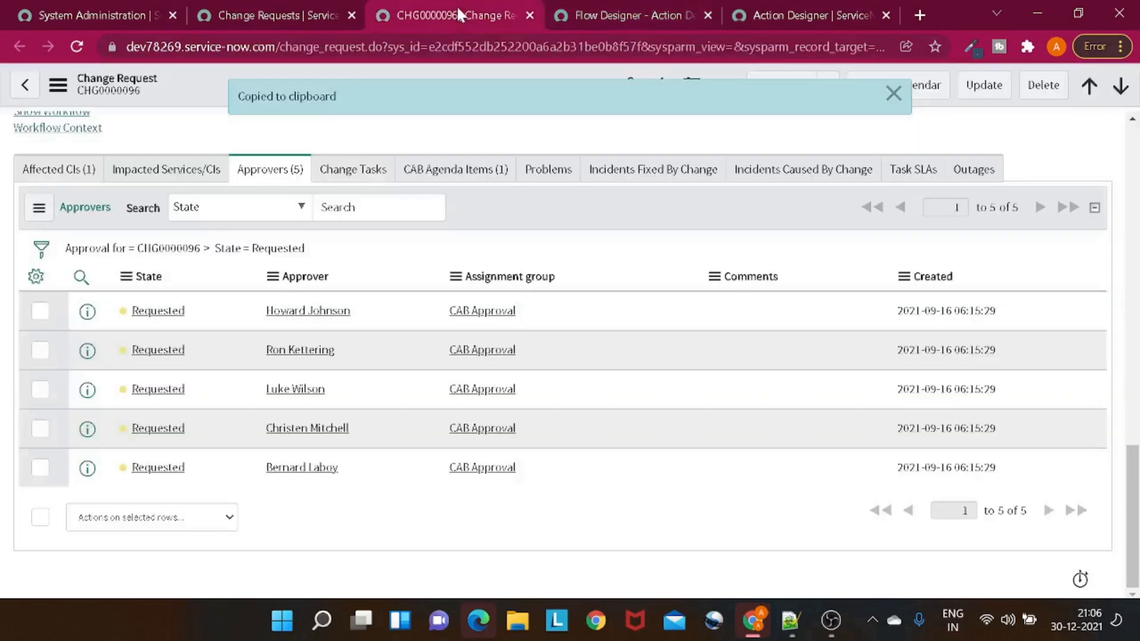
scroll(433, 292, up, 10)
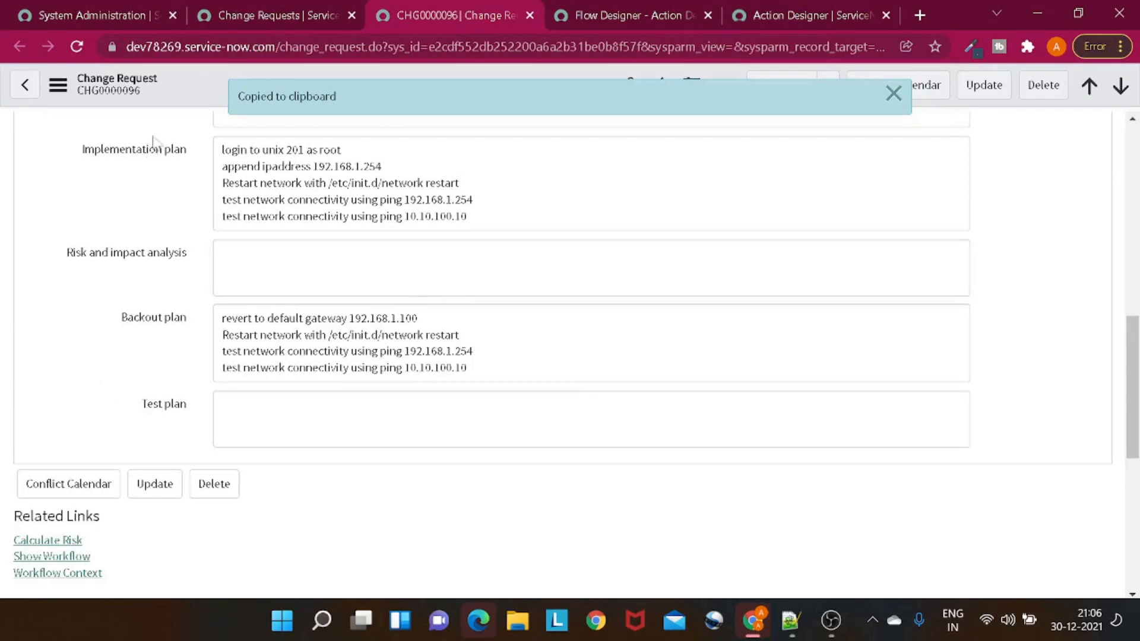
right_click(212, 73)
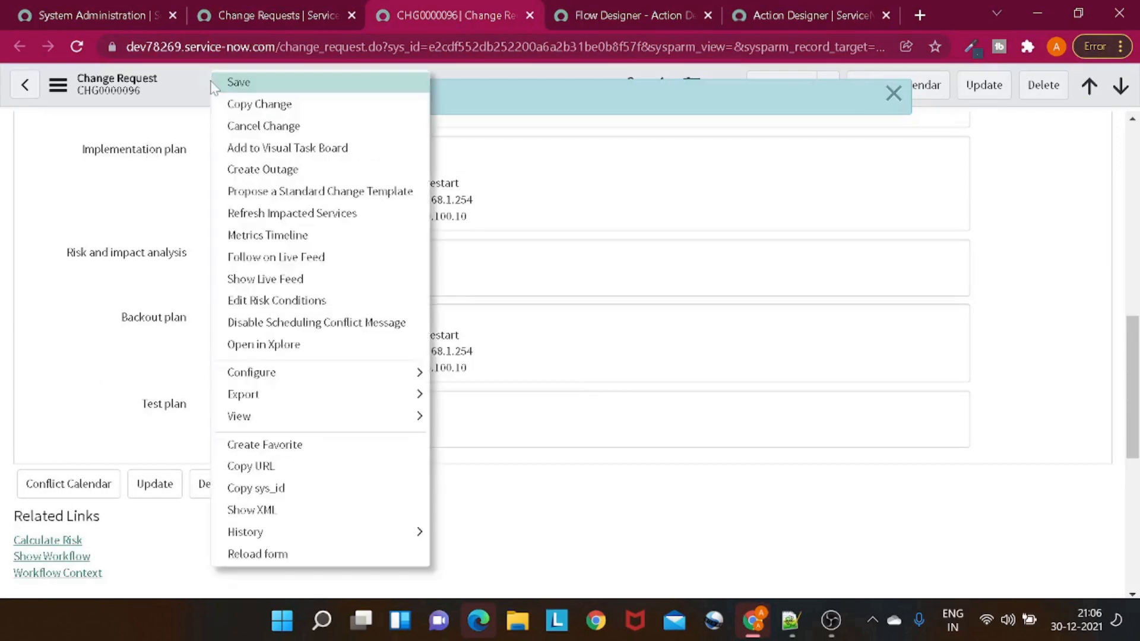
click(295, 555)
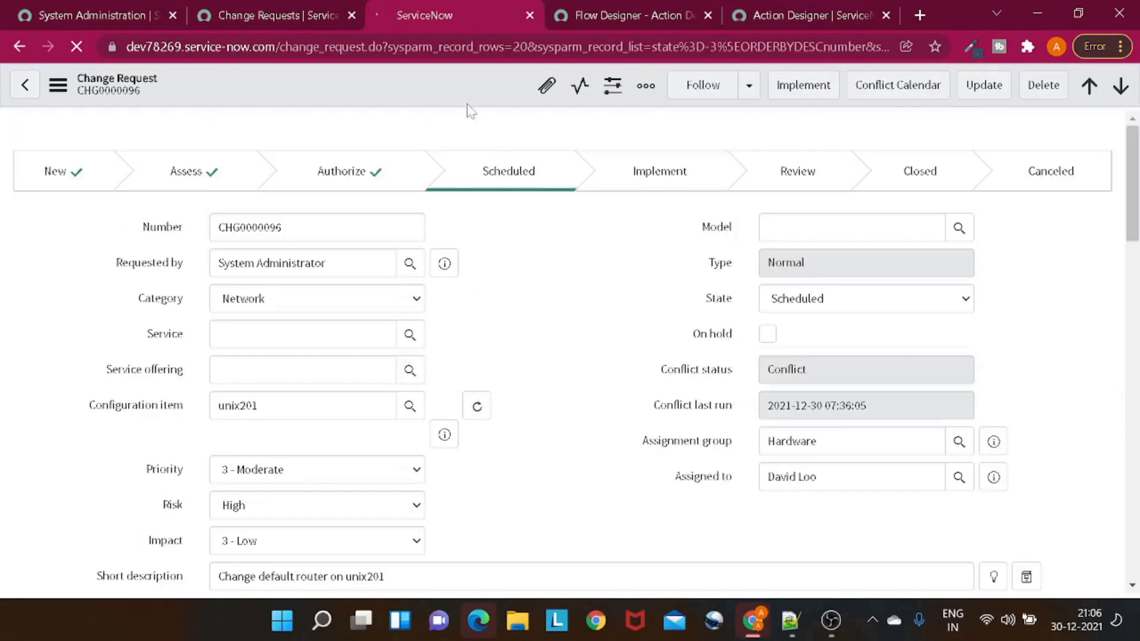
click(529, 15)
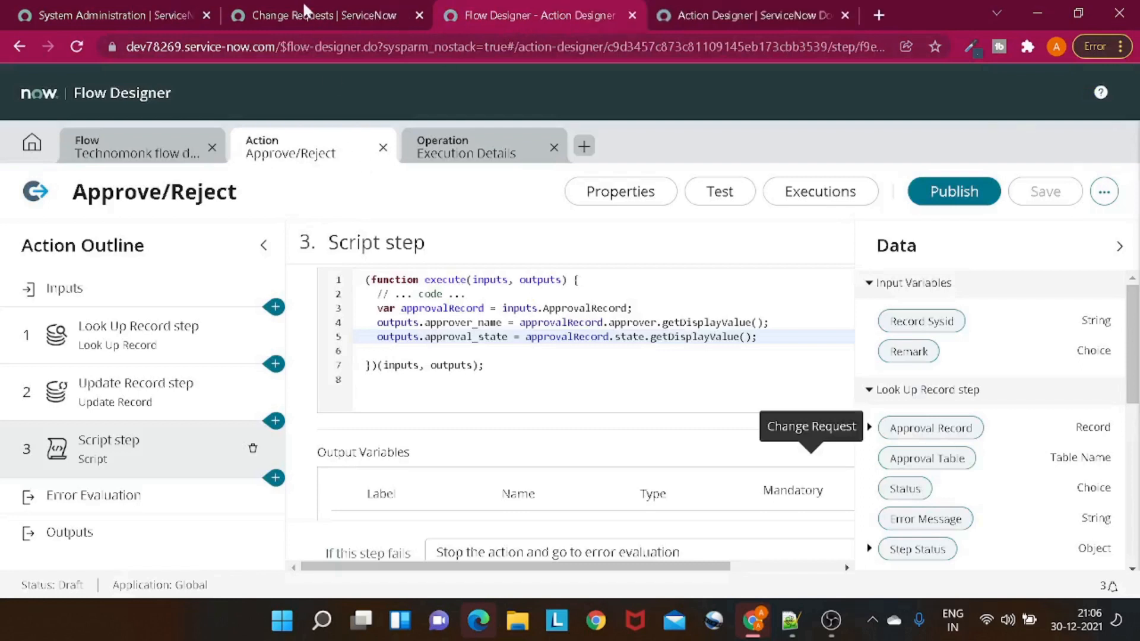
Step: Open change request CHG0000094 from the Authorize group in a new browser tab at its Approvers list
click(303, 7)
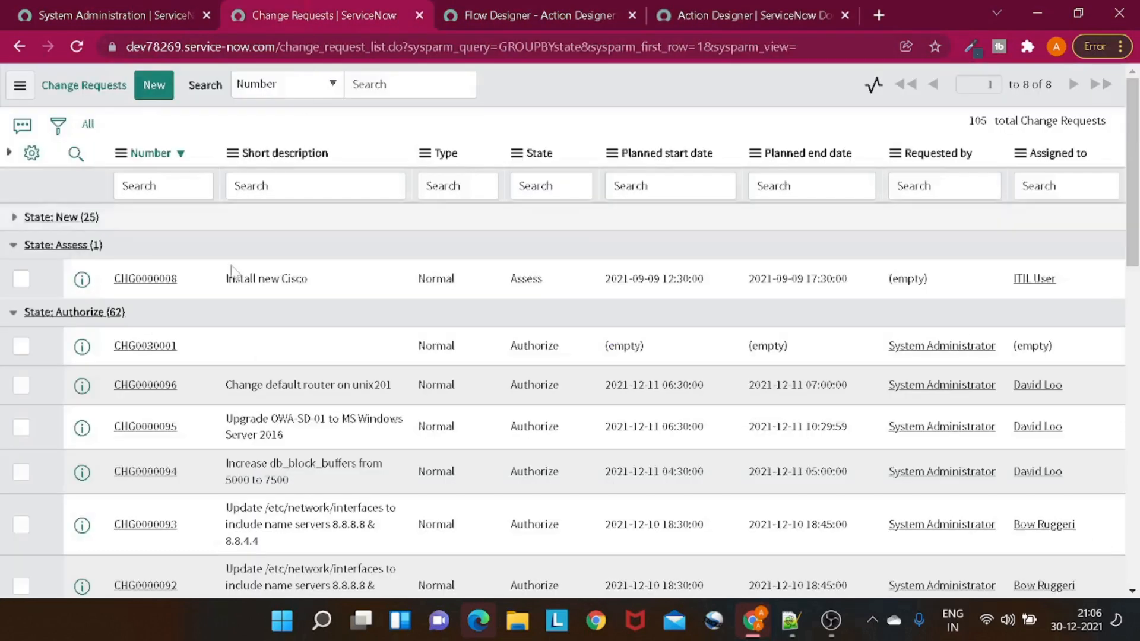
right_click(82, 477)
click(162, 305)
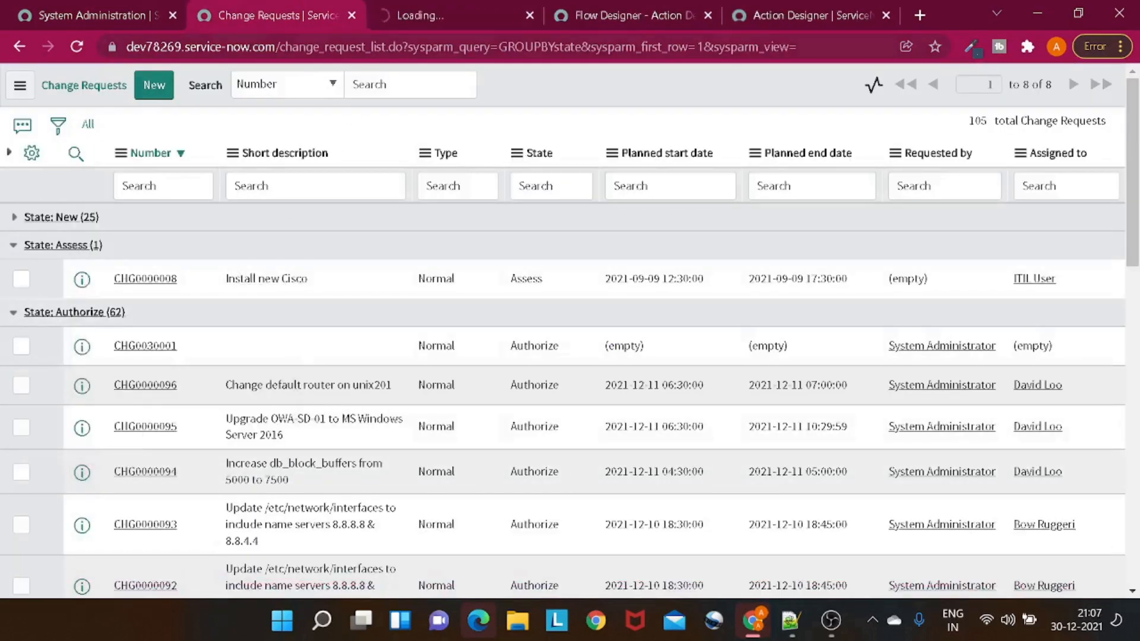
click(421, 18)
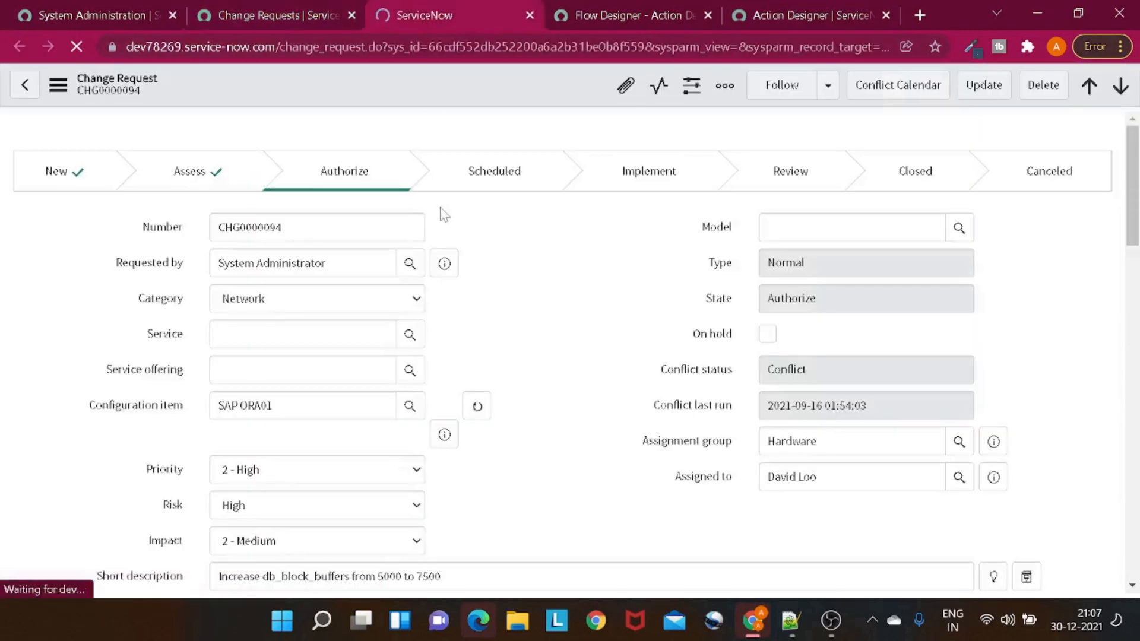
scroll(443, 213, down, 15)
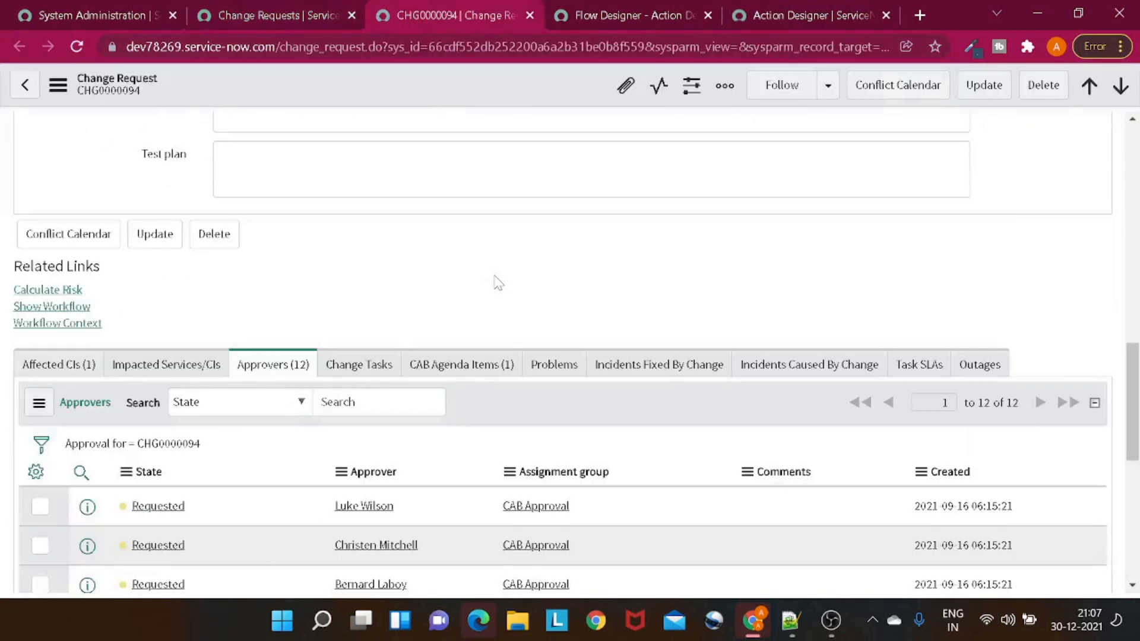
scroll(498, 282, down, 4)
Step: Filter the approvers of CHG0000094 to the Requested state and copy the change request's sys_id
right_click(178, 241)
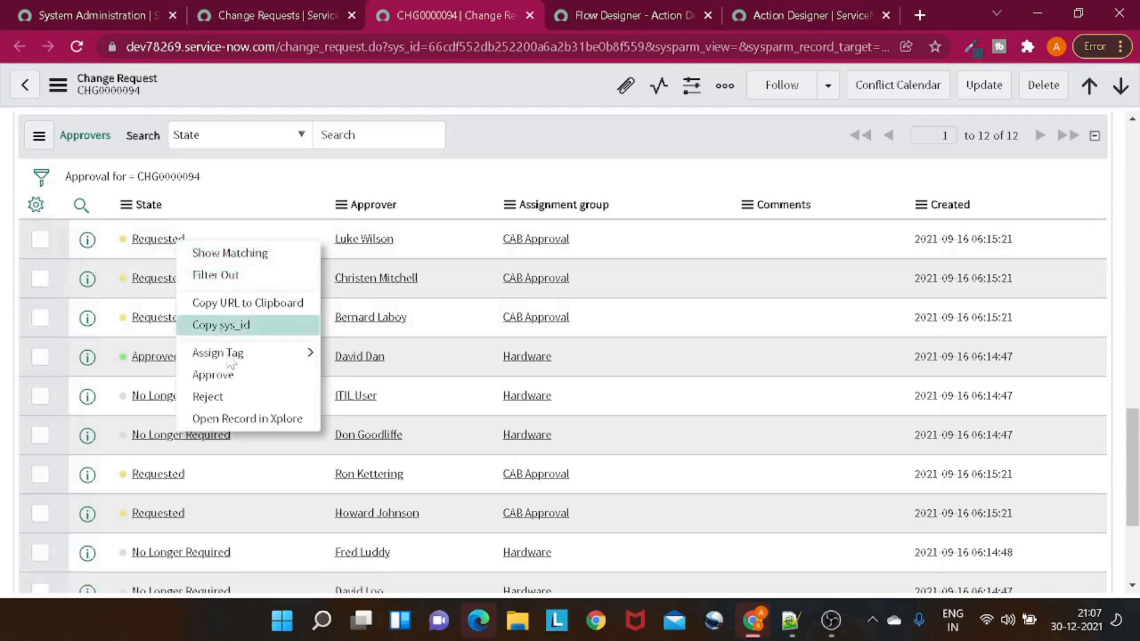
click(232, 259)
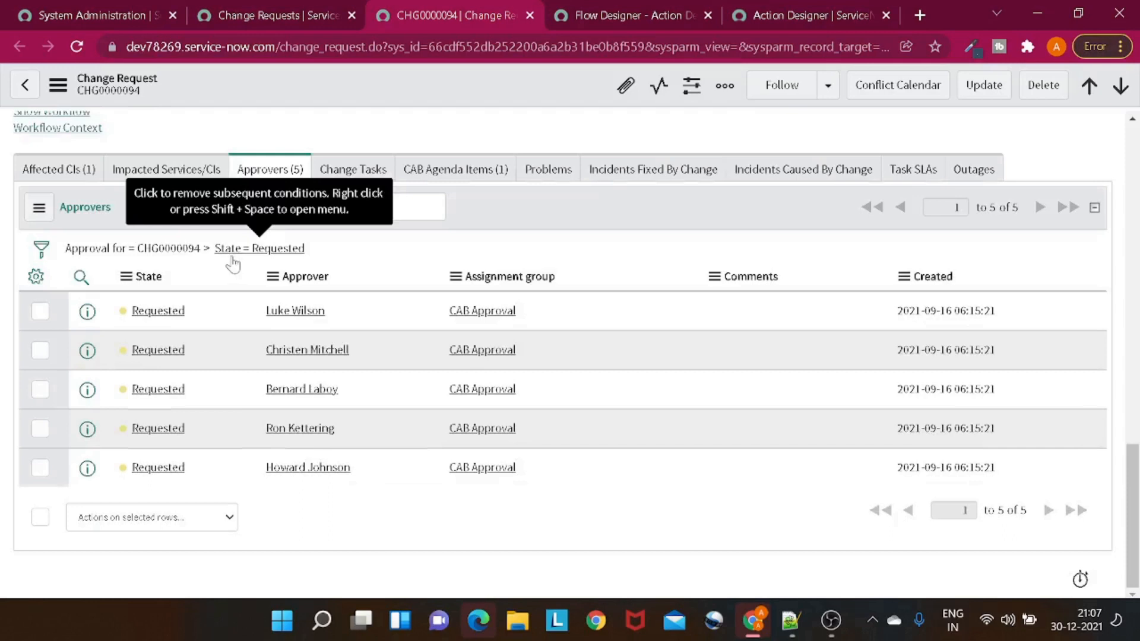
right_click(311, 79)
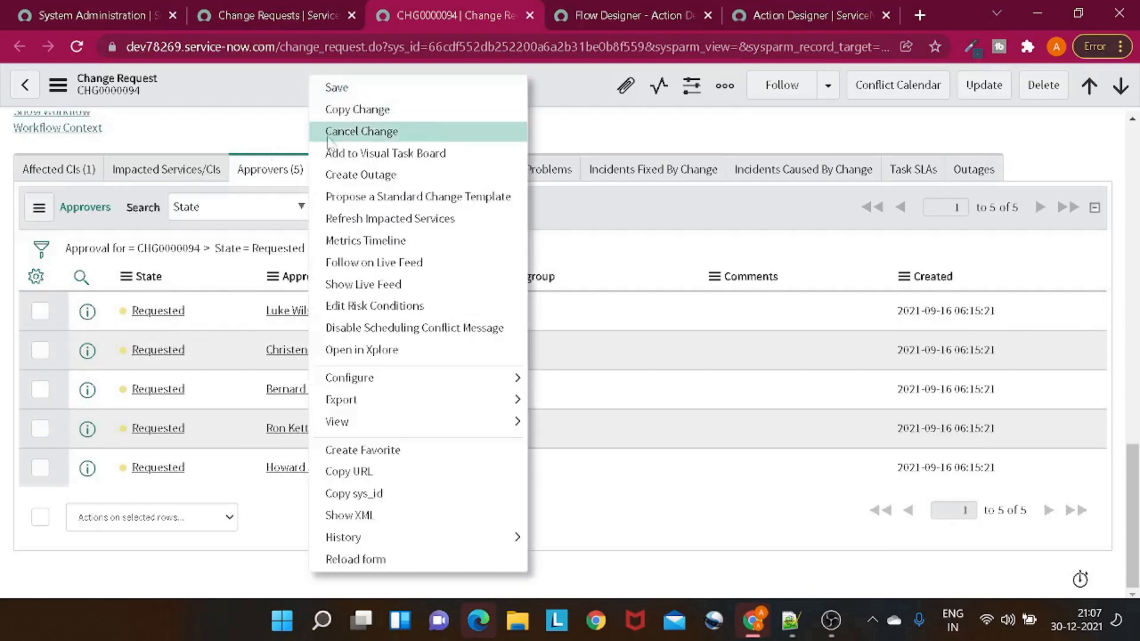
click(383, 499)
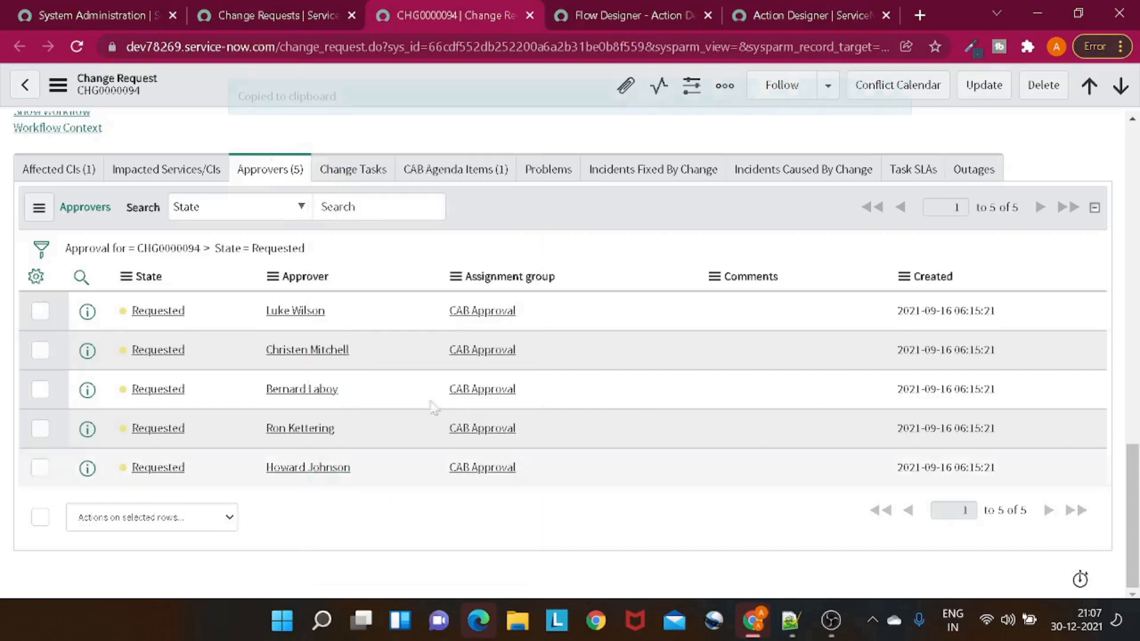
Step: Test the Approve/Reject action with the copied sys_id as Record SysId and Approved as Remark, and open the execution details
click(614, 8)
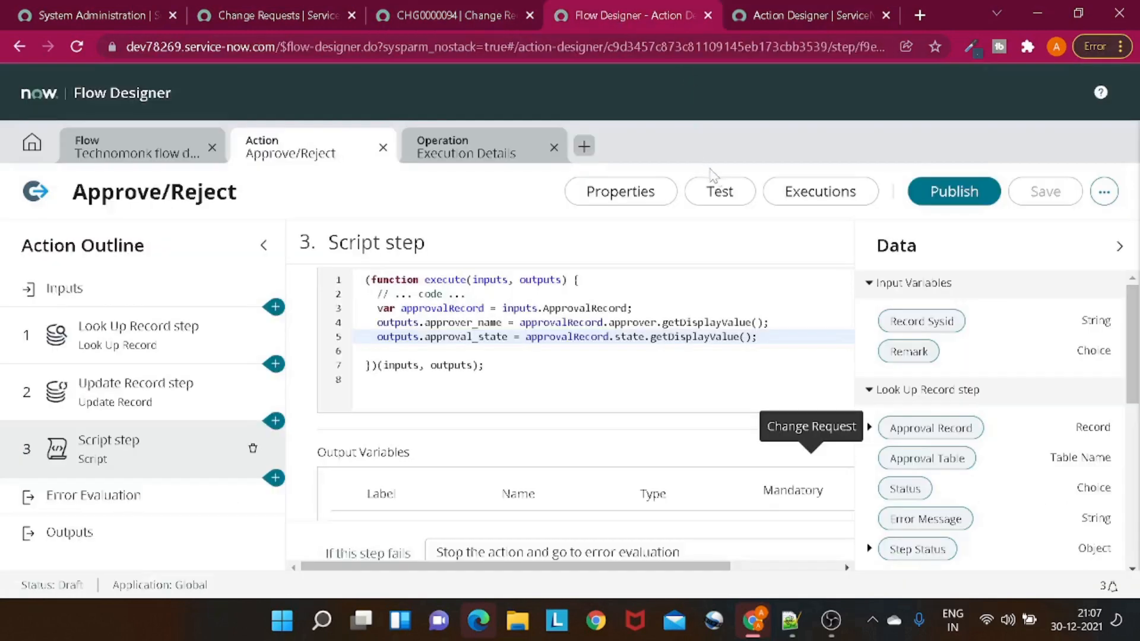
click(720, 191)
click(569, 239)
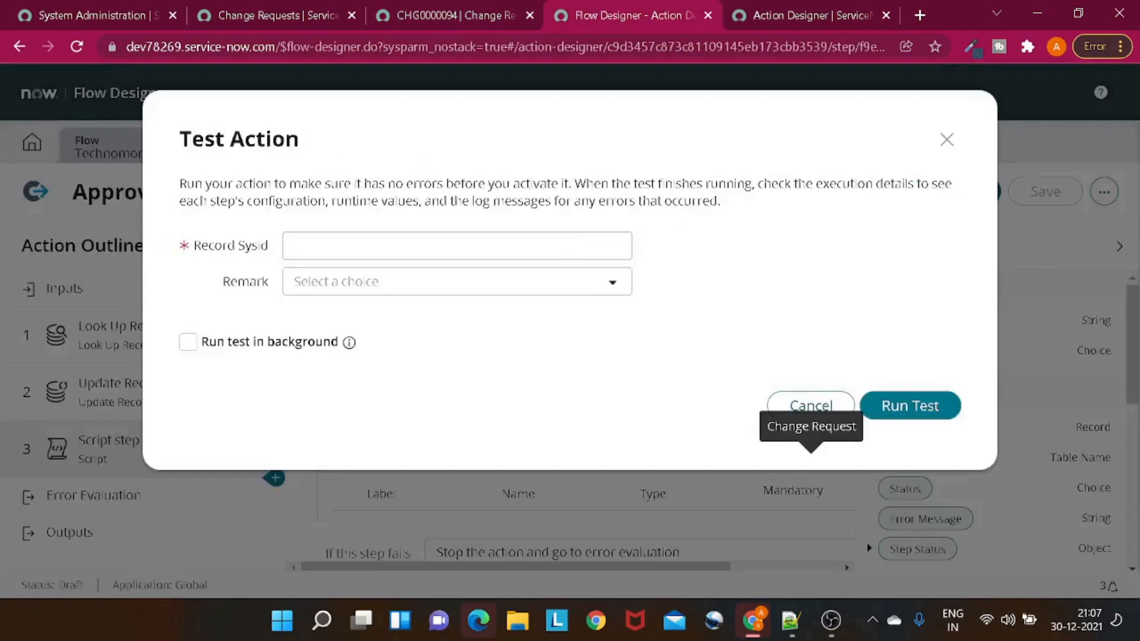
key(ctrl+v)
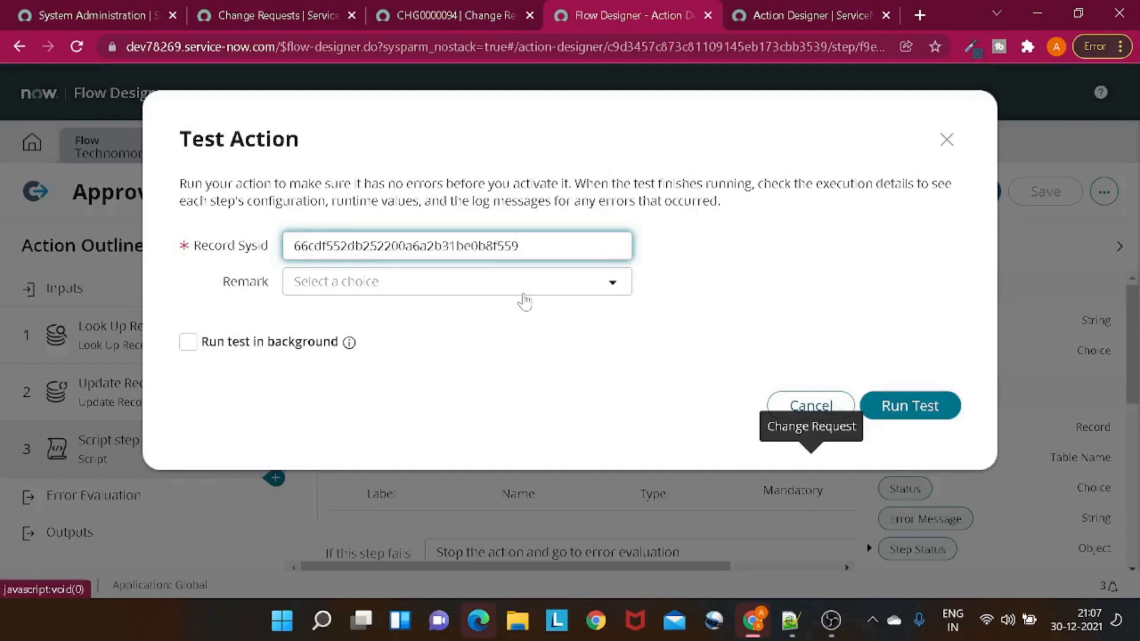
click(523, 293)
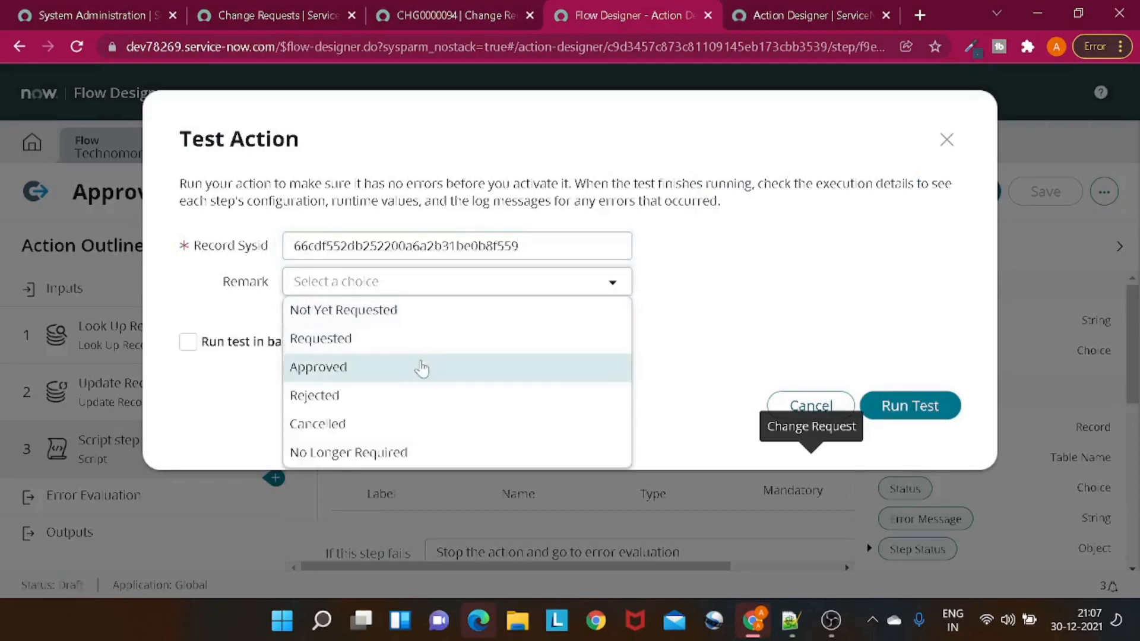
click(420, 366)
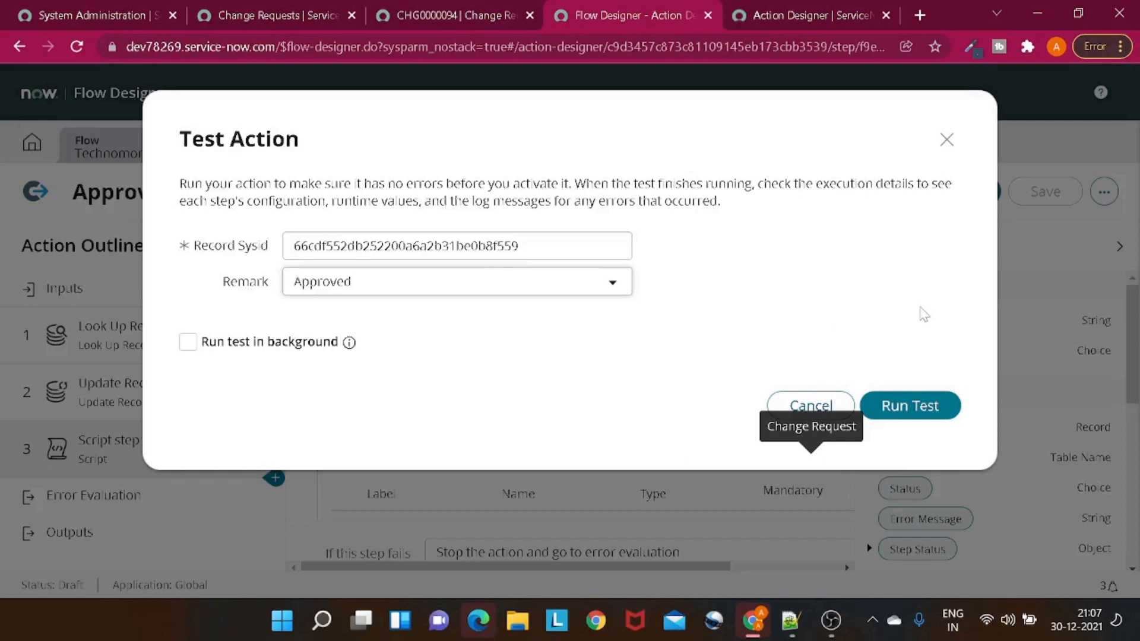
click(913, 405)
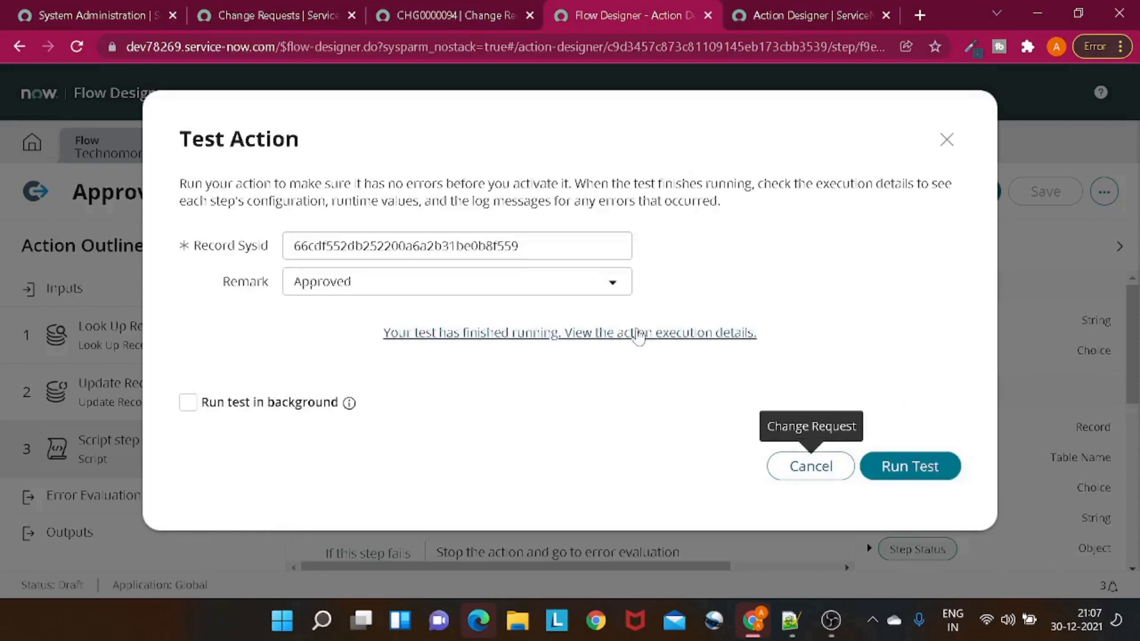
click(644, 332)
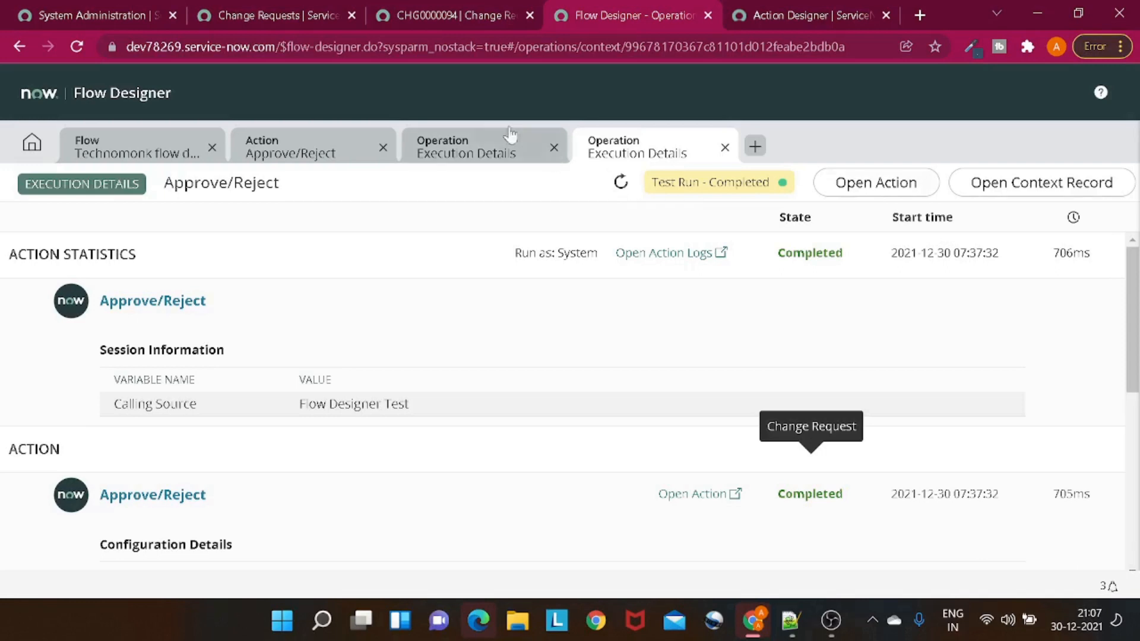
Step: Return to change request CHG0000094 and reload its form to check the current stage
click(454, 14)
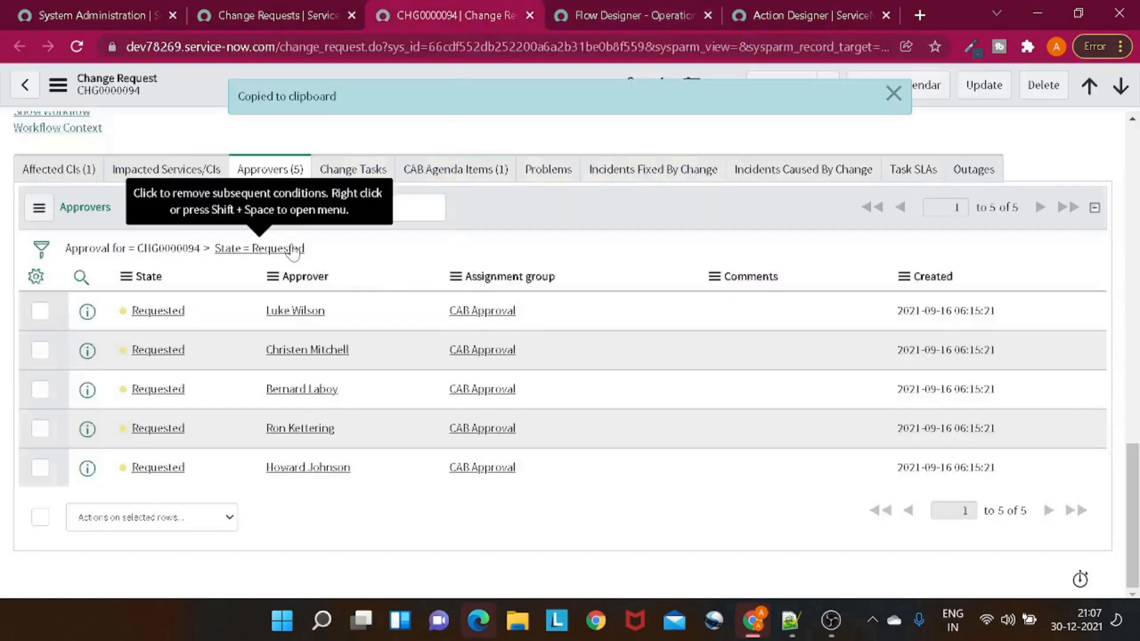
right_click(227, 100)
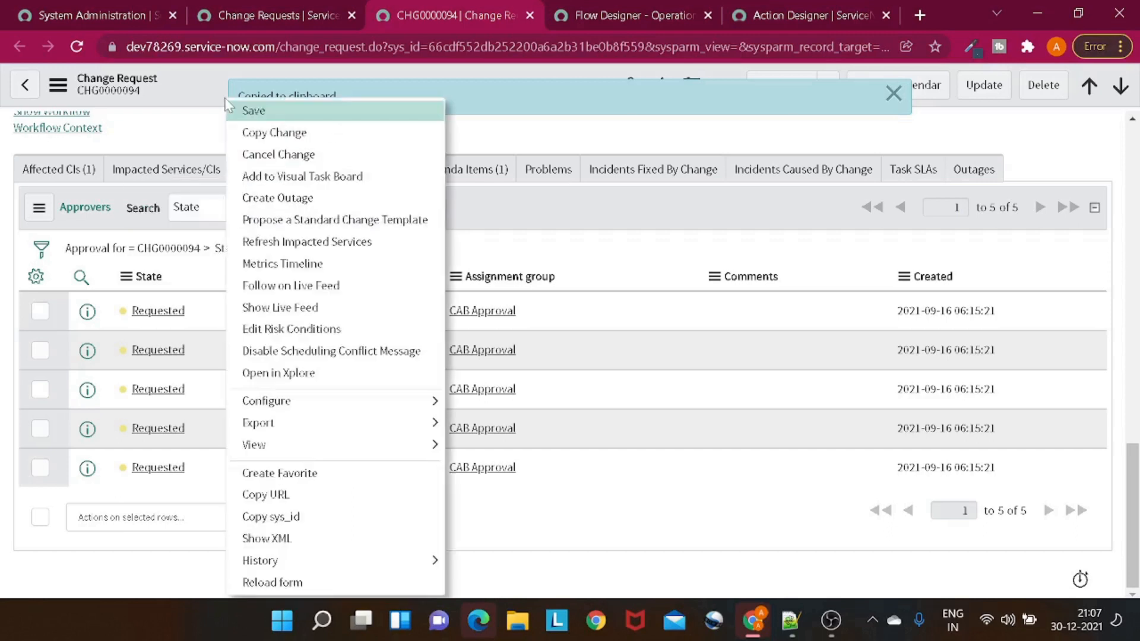
click(309, 584)
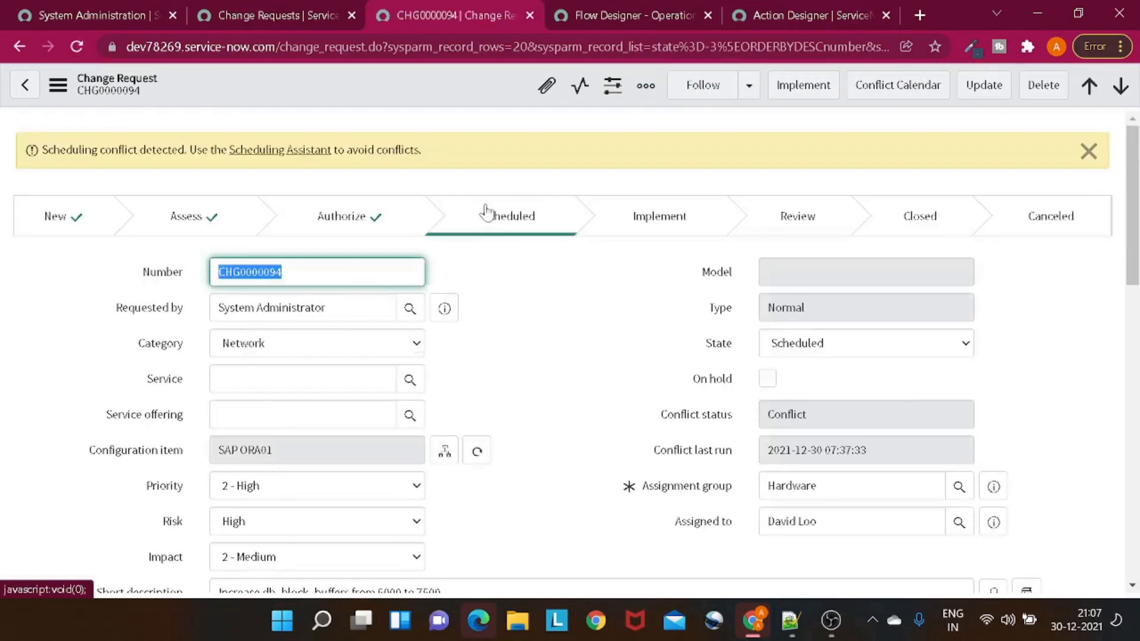
Step: Remove the Requested filter from the Approvers list, sort it by Created, and check the approver and state of the first approval
scroll(485, 206, down, 10)
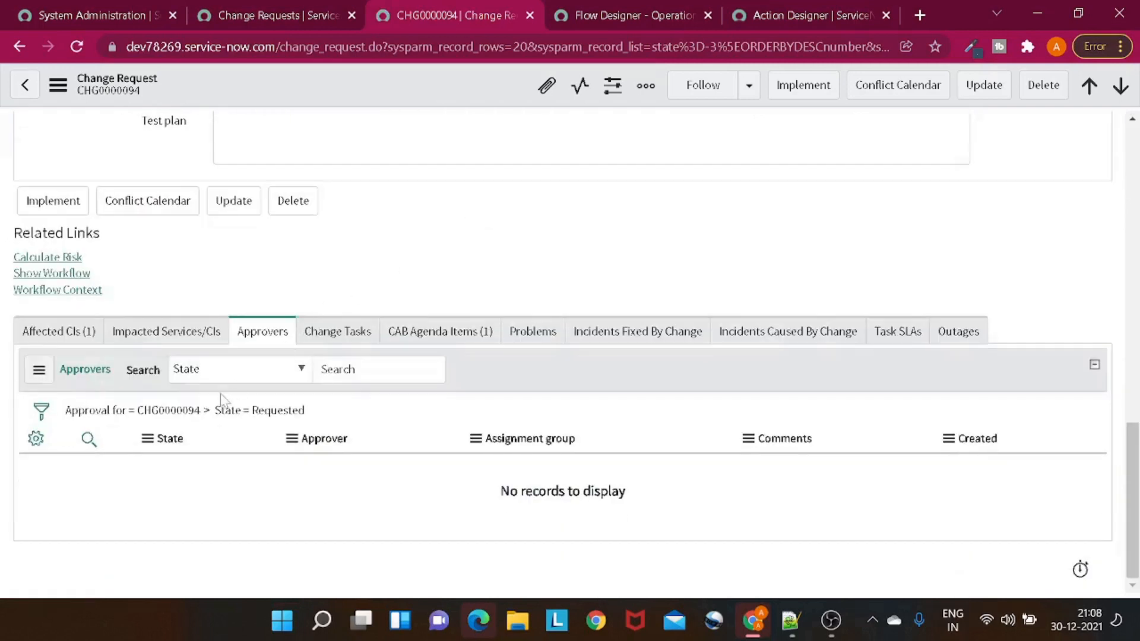
click(209, 414)
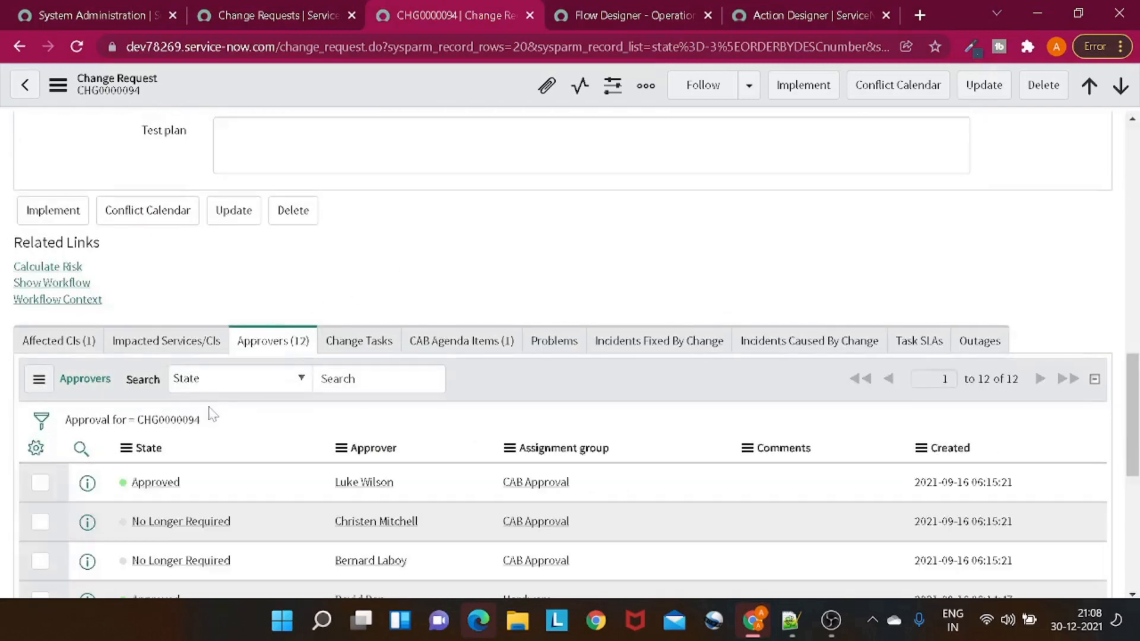
scroll(253, 413, down, 5)
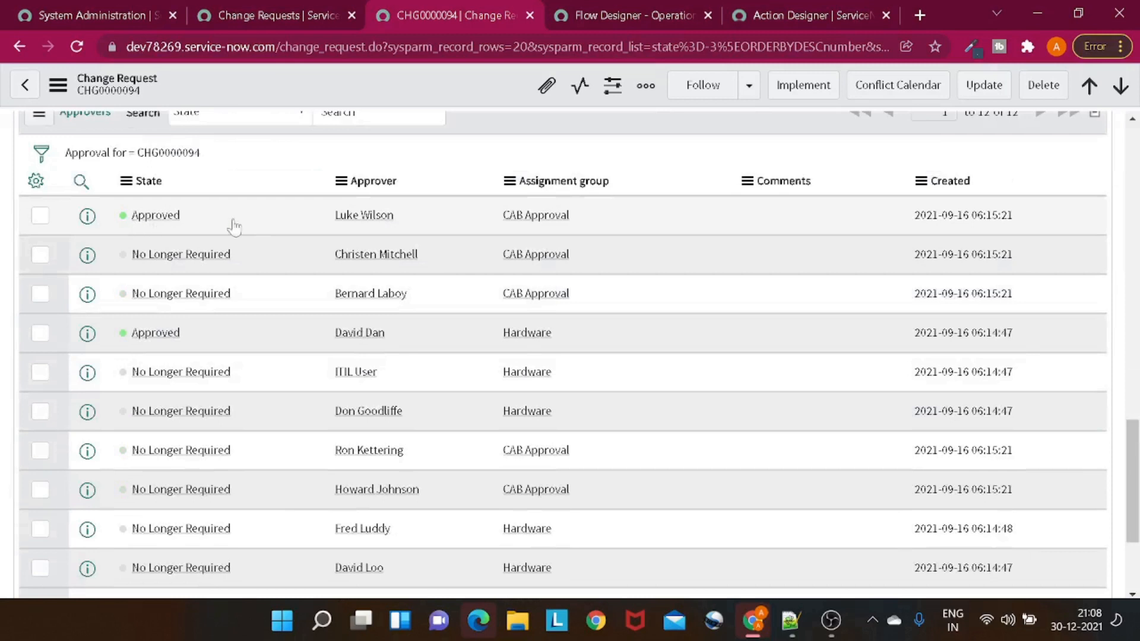
click(948, 184)
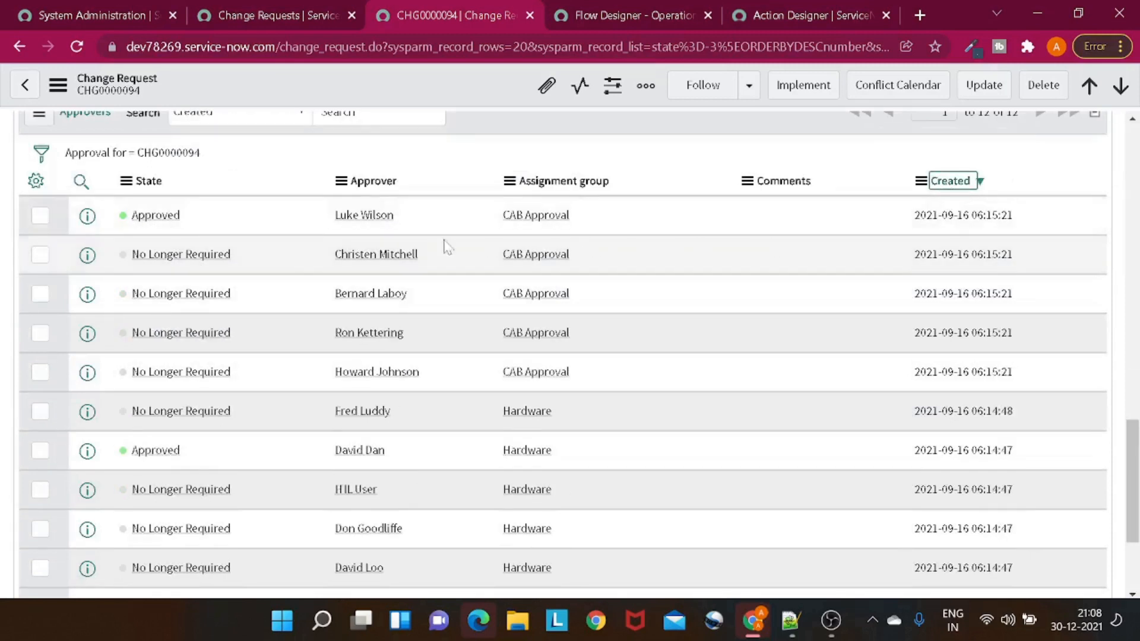
drag(422, 228, 328, 228)
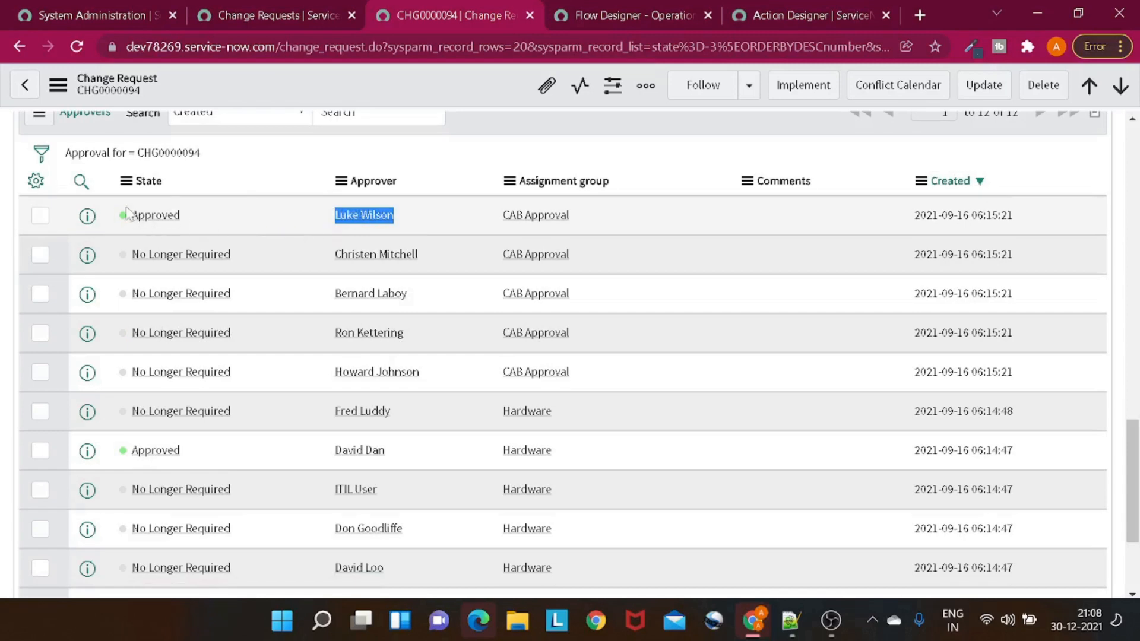
Step: Return to the Approve/Reject execution details, expand the executed steps, and check approval_state and approver_name in the script step's output data
click(603, 17)
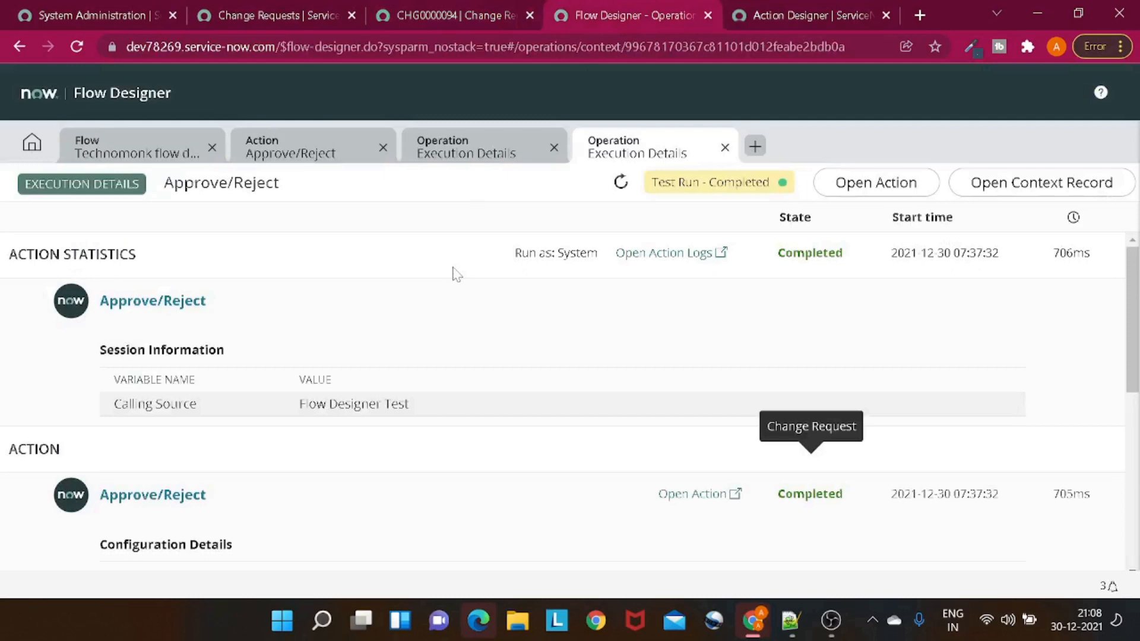
scroll(454, 273, down, 7)
scroll(456, 274, down, 1)
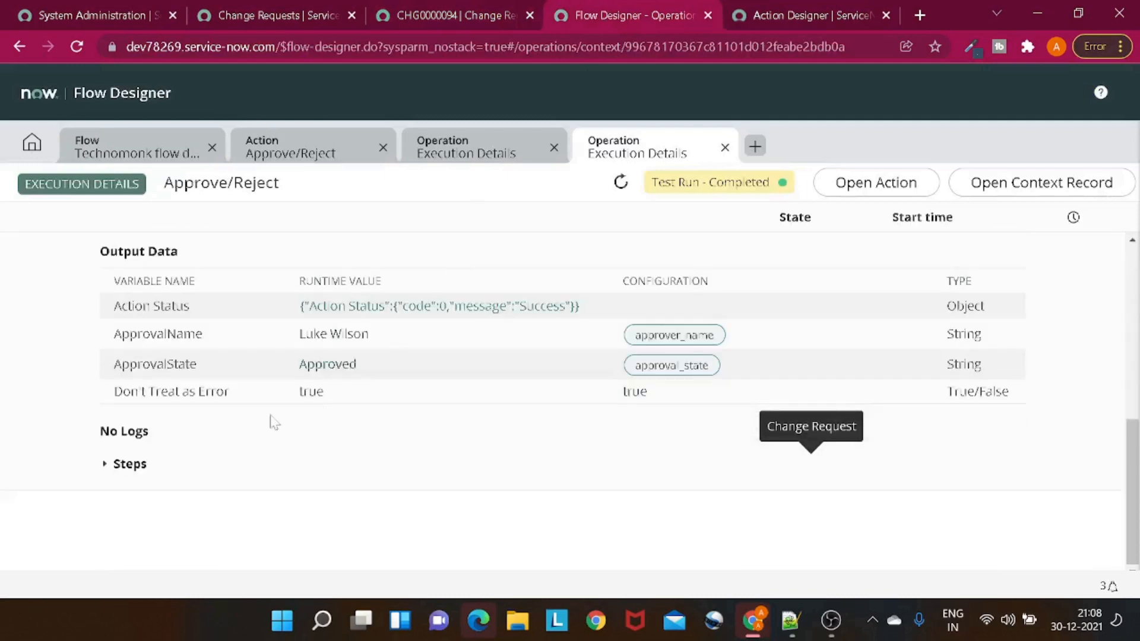
click(138, 465)
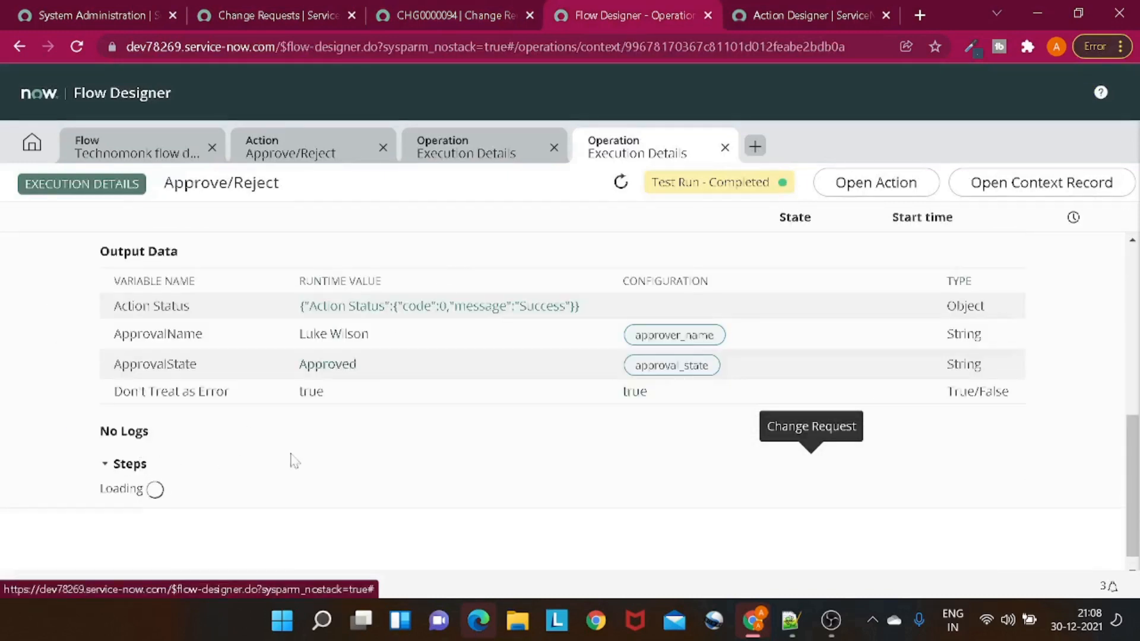
scroll(451, 434, down, 7)
scroll(465, 415, down, 10)
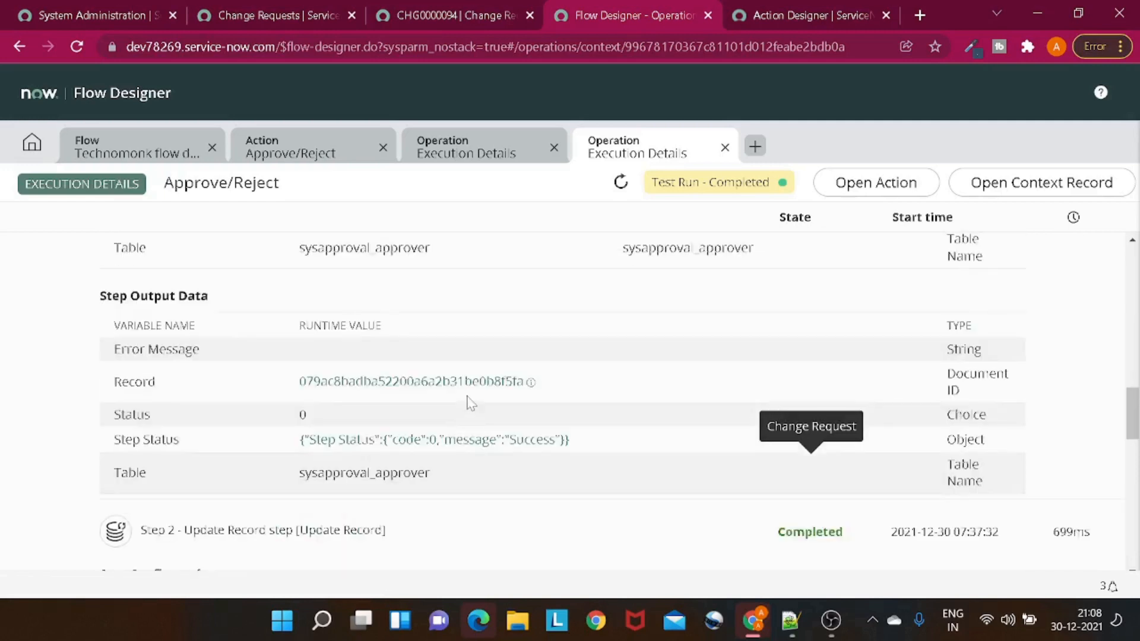
scroll(469, 404, down, 8)
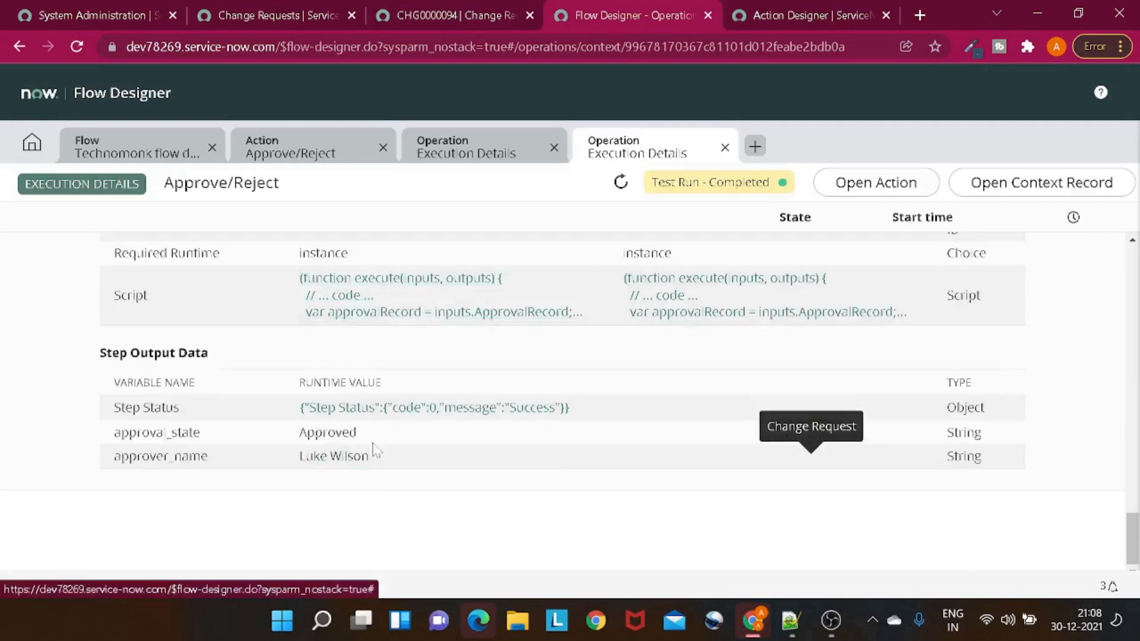
drag(392, 457, 297, 460)
drag(380, 434, 292, 440)
click(334, 527)
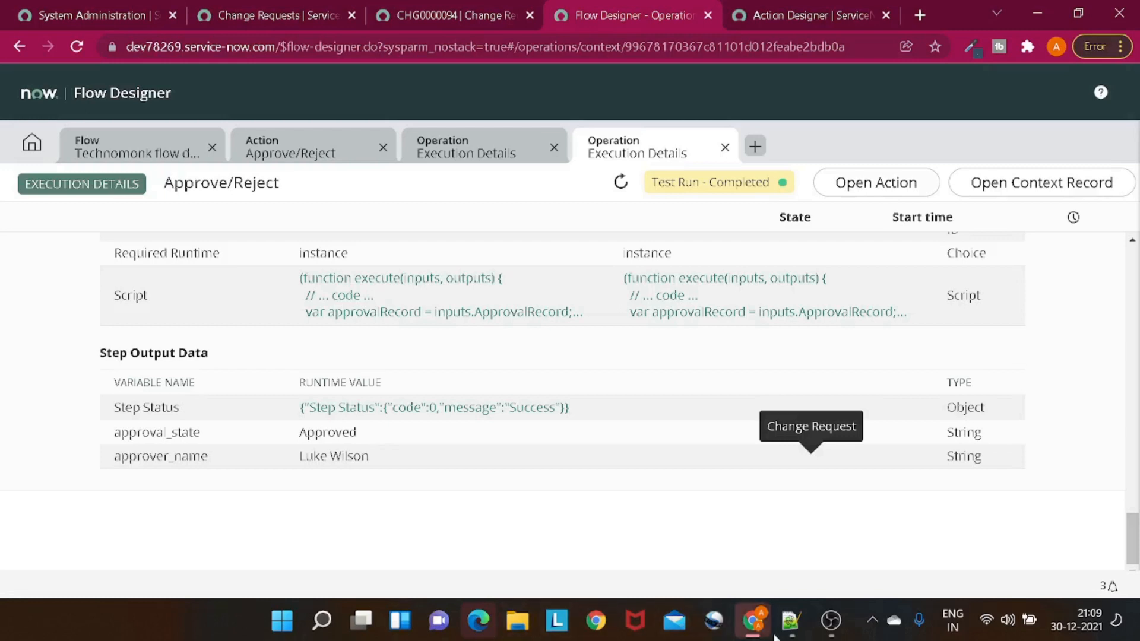
click(831, 621)
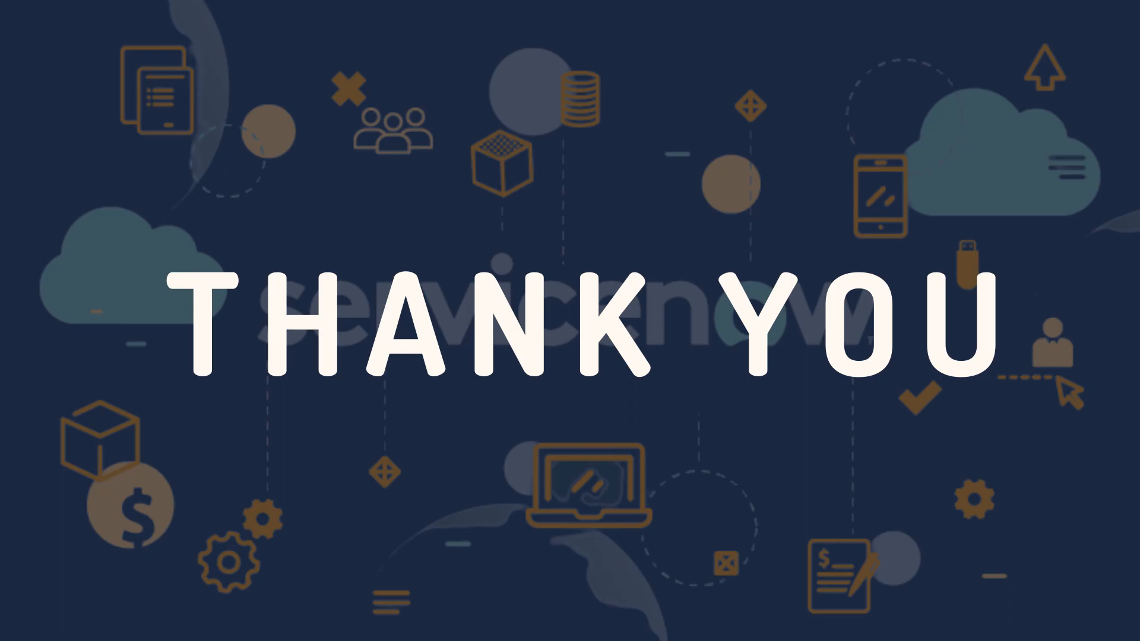